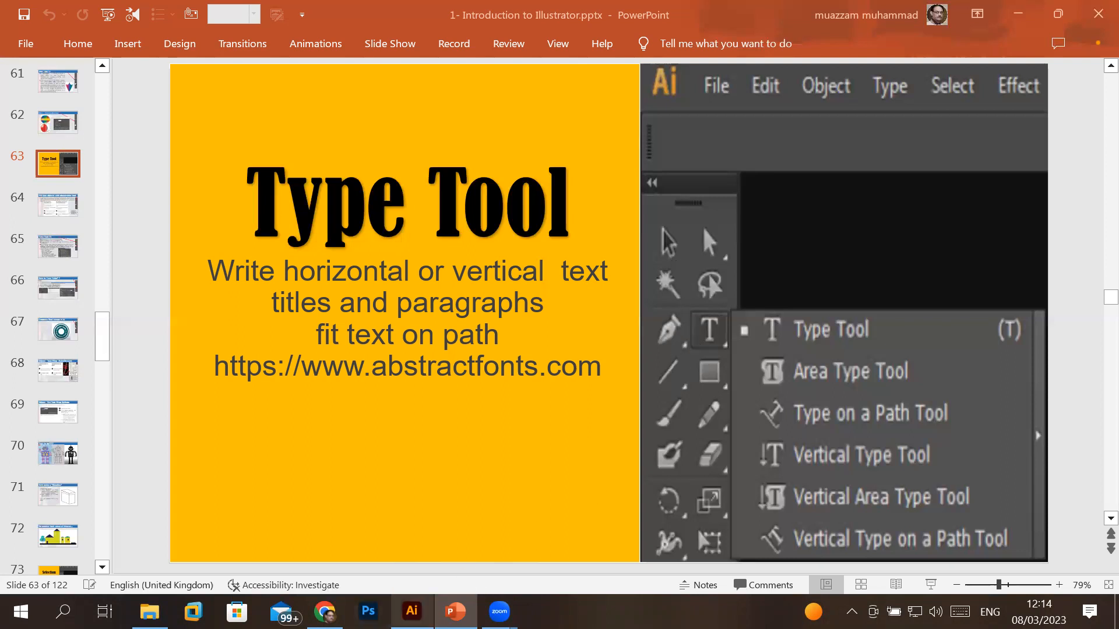
# - Switch to Illustrator and create a new portrait A4 document with one artboard in CMYK Color
pyautogui.click(411, 611)
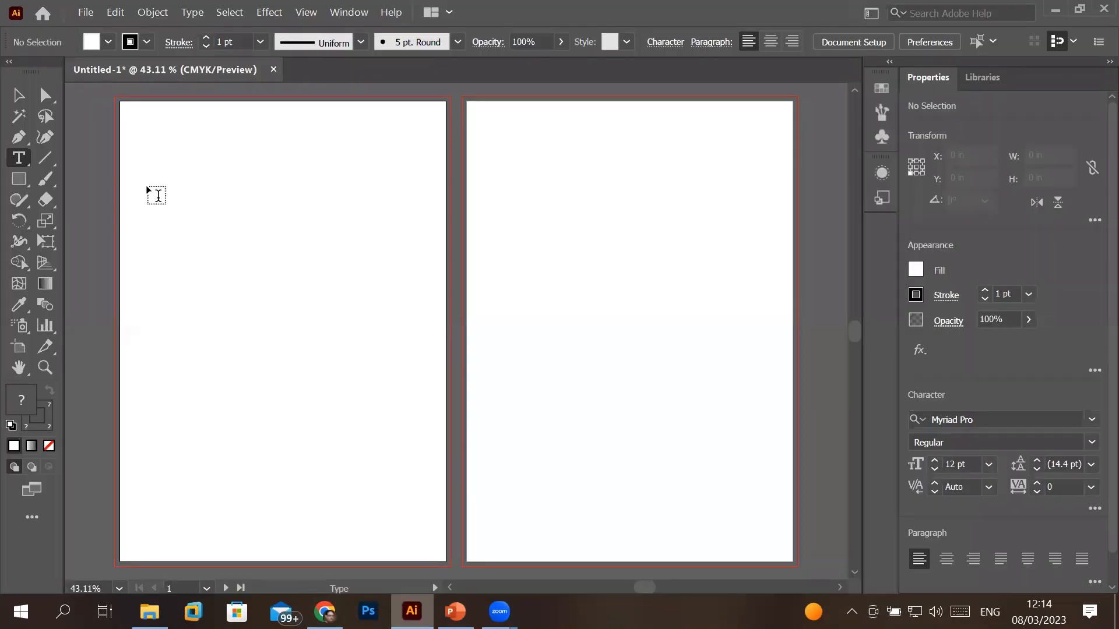
pyautogui.click(86, 13)
pyautogui.click(142, 32)
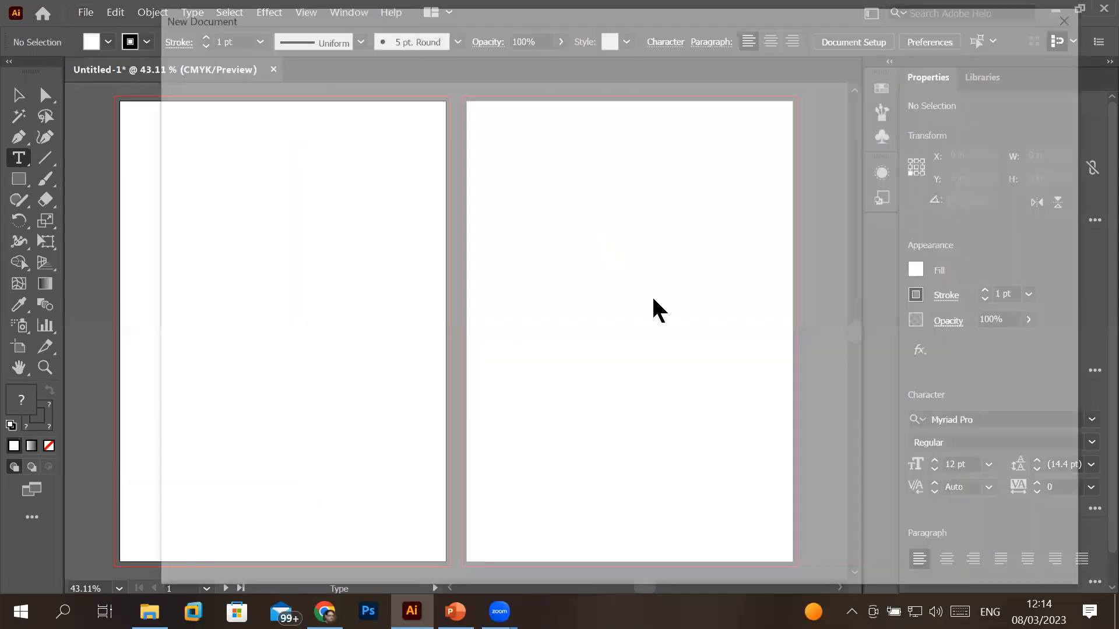
pyautogui.click(998, 234)
pyautogui.click(250, 200)
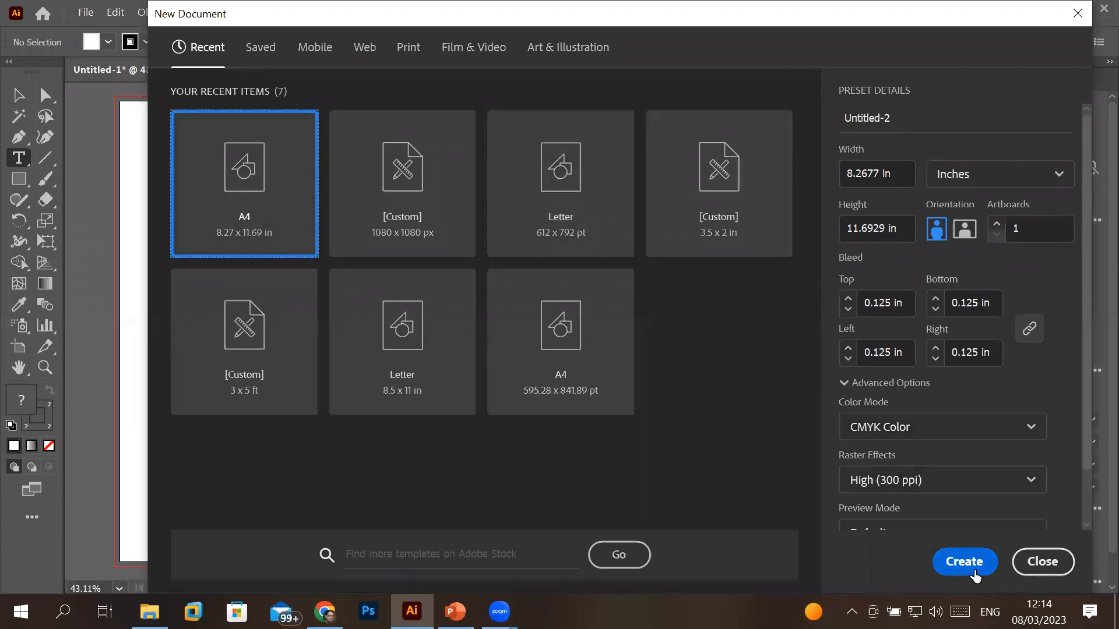
pyautogui.click(969, 566)
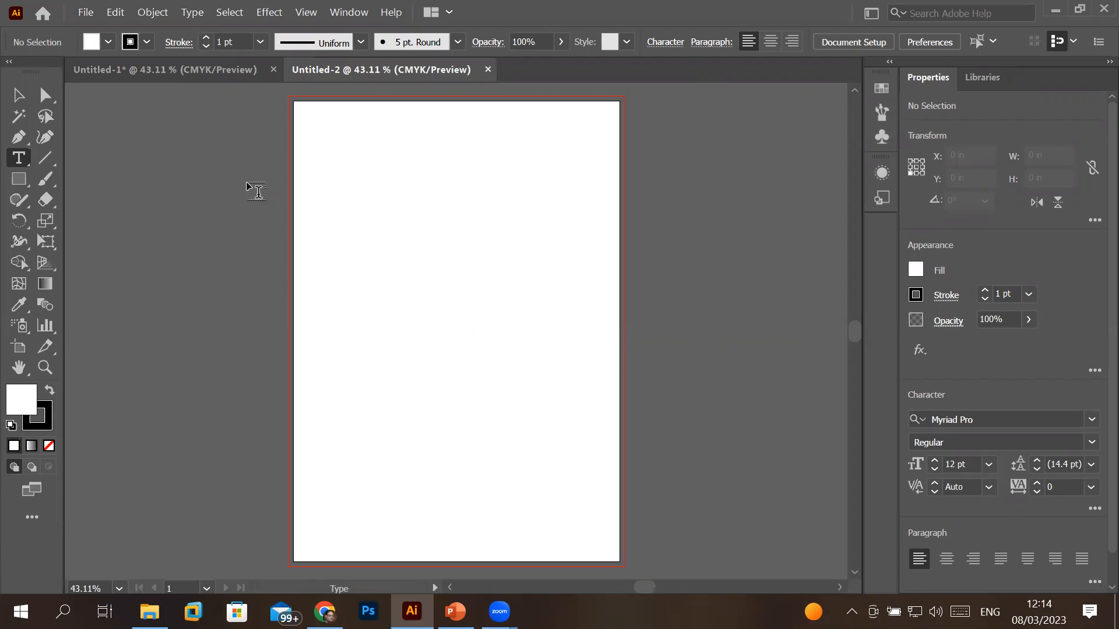
# - Draw a rectangle about 8.19 by 5.93 in over the artboard's upper half and duplicate it directly below
pyautogui.click(17, 183)
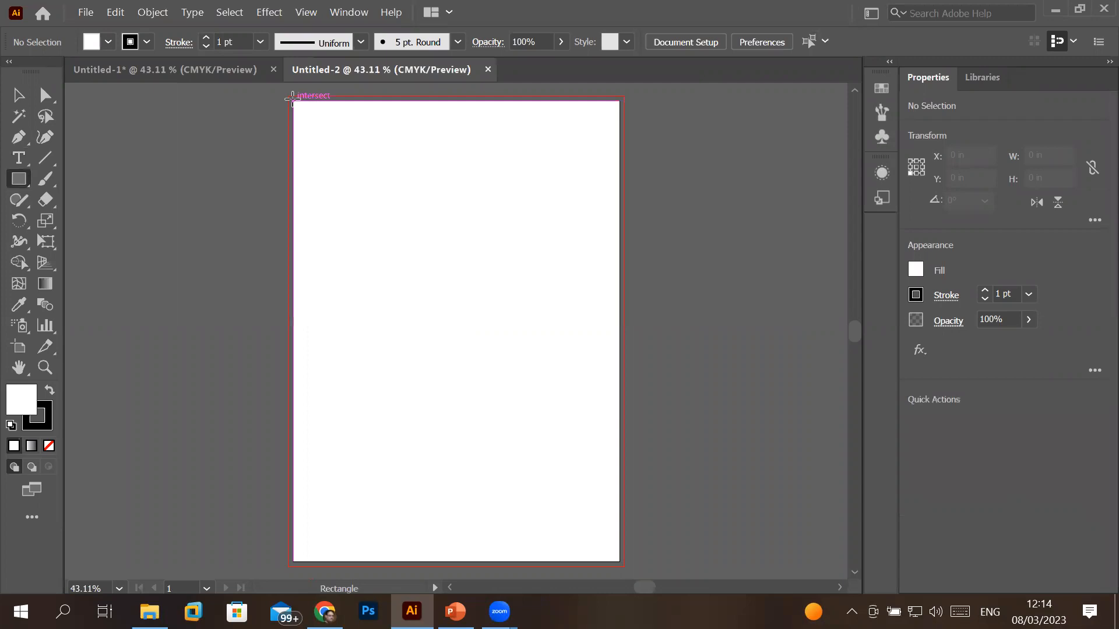
pyautogui.moveTo(292, 99); pyautogui.dragTo(617, 335)
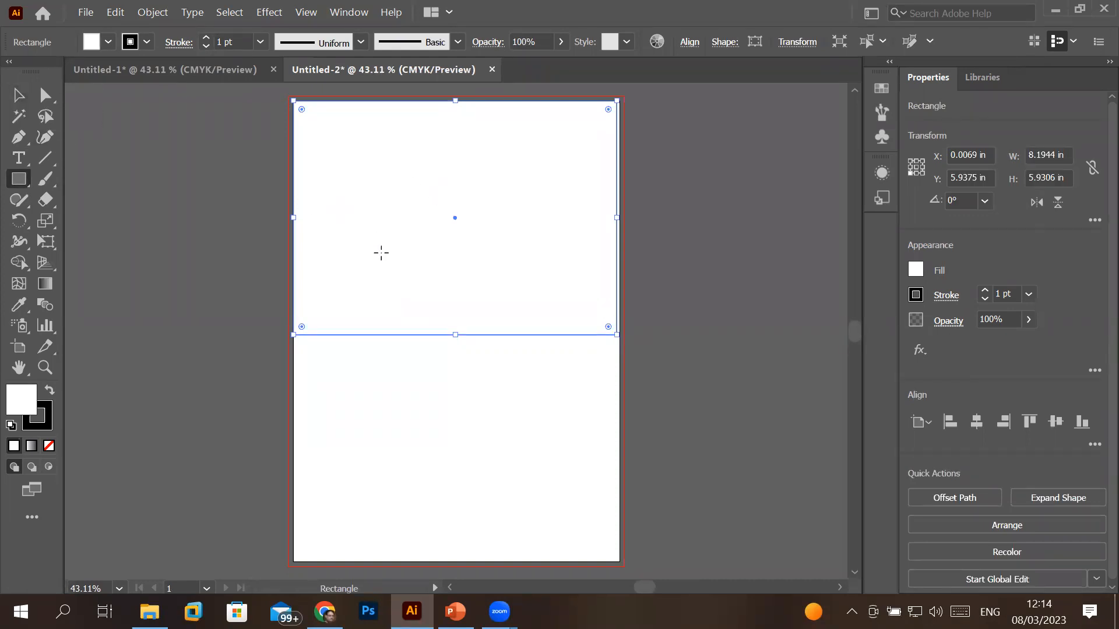
pyautogui.click(19, 95)
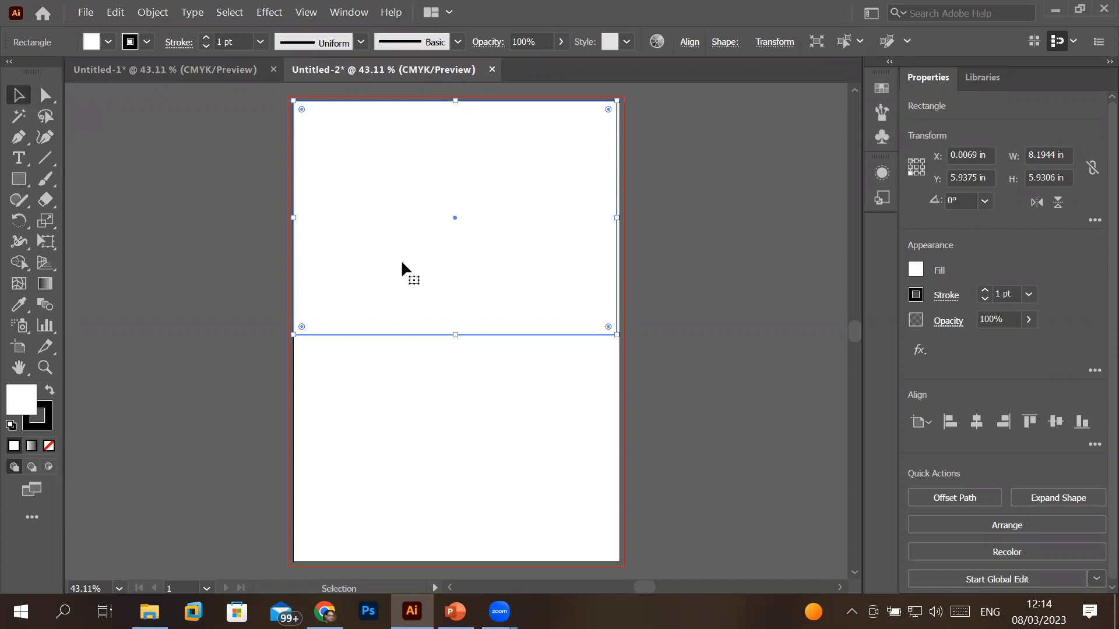
pyautogui.moveTo(402, 264); pyautogui.dragTo(400, 496)
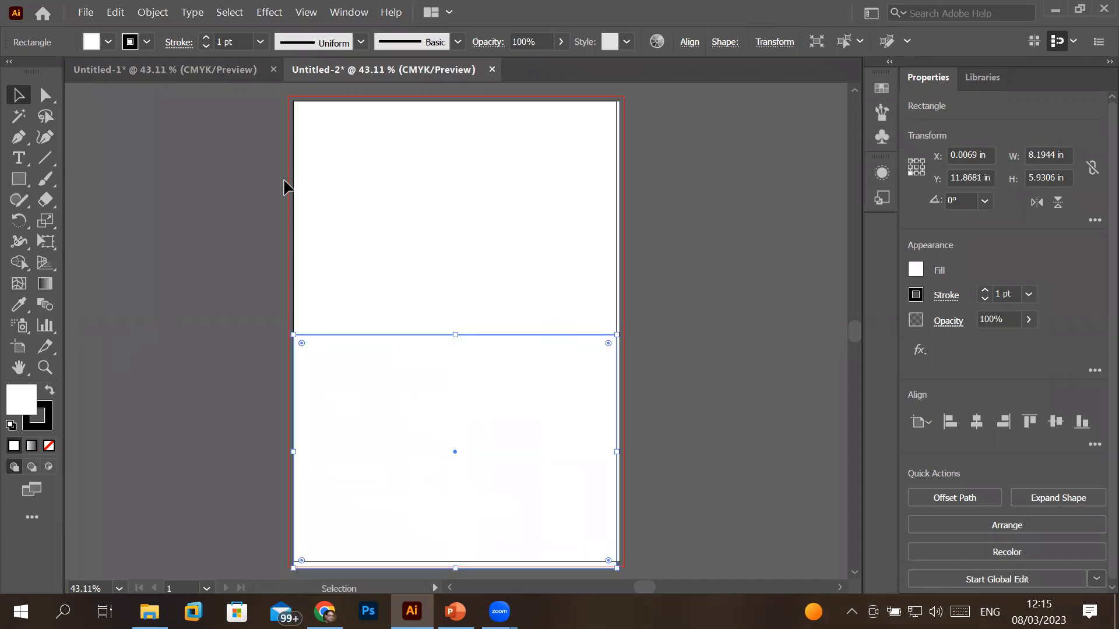
# - Fill the upper rectangle with orange and the lower rectangle with light blue
pyautogui.click(339, 131)
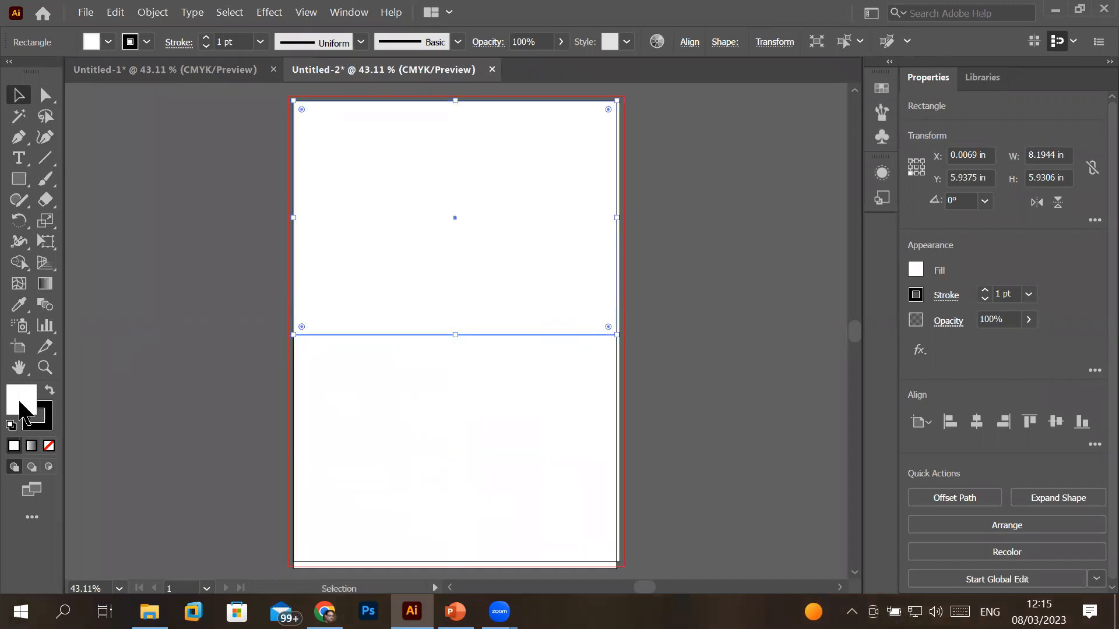
pyautogui.click(108, 42)
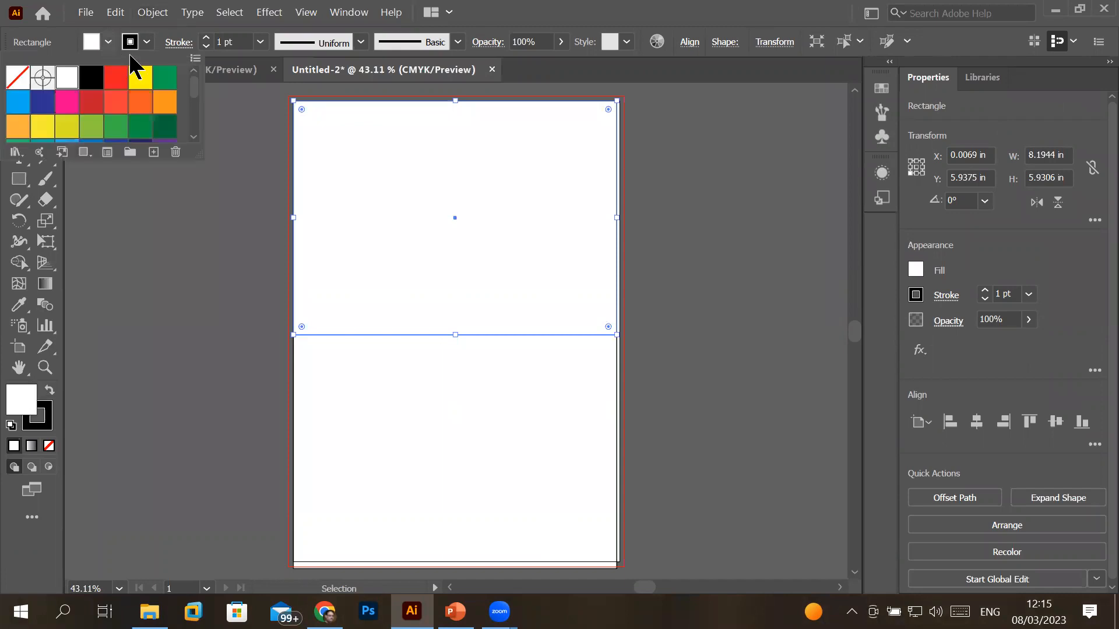
pyautogui.click(163, 104)
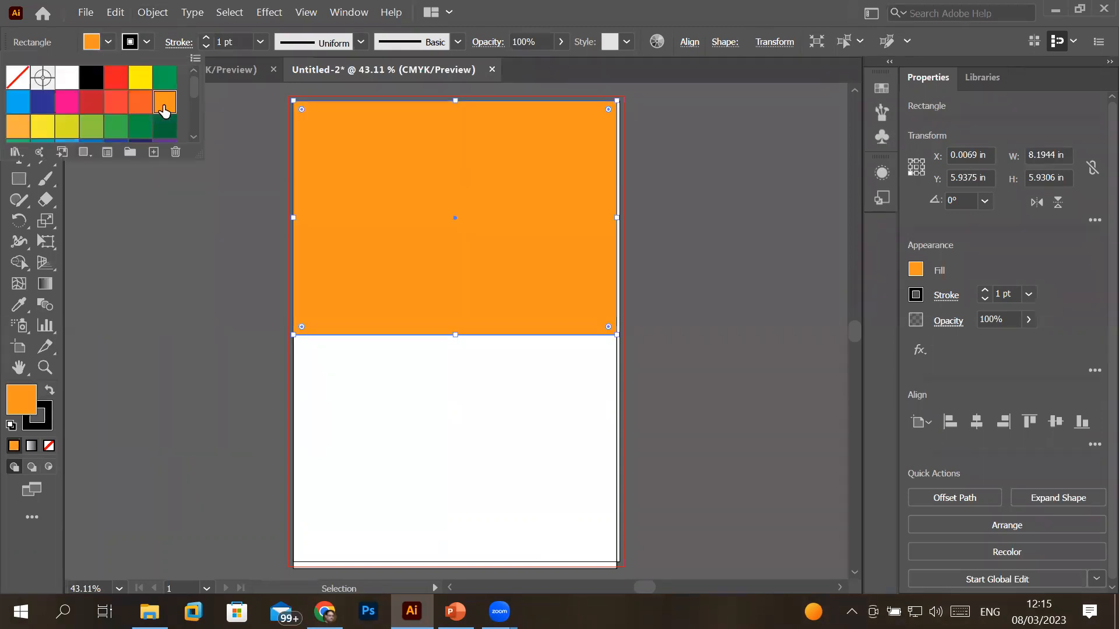
pyautogui.click(386, 358)
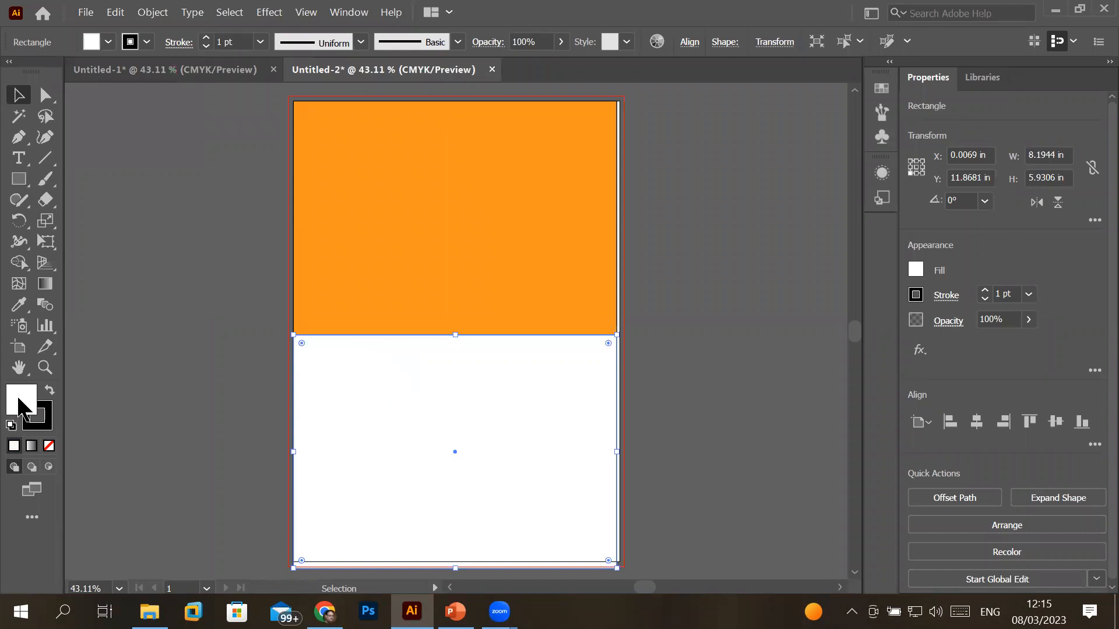
pyautogui.click(109, 42)
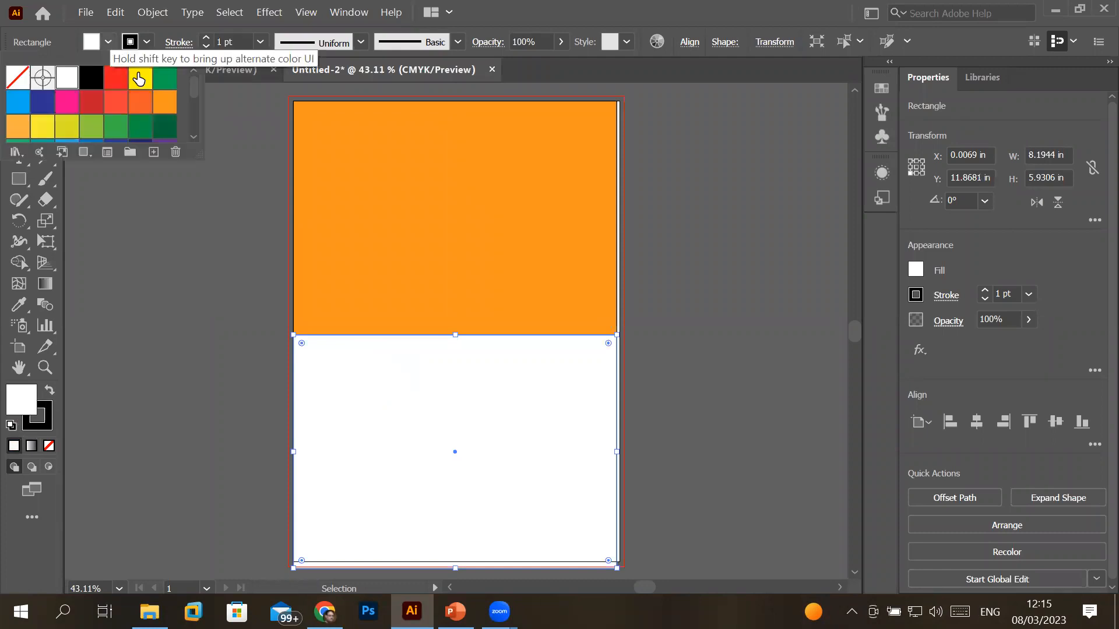
pyautogui.click(18, 103)
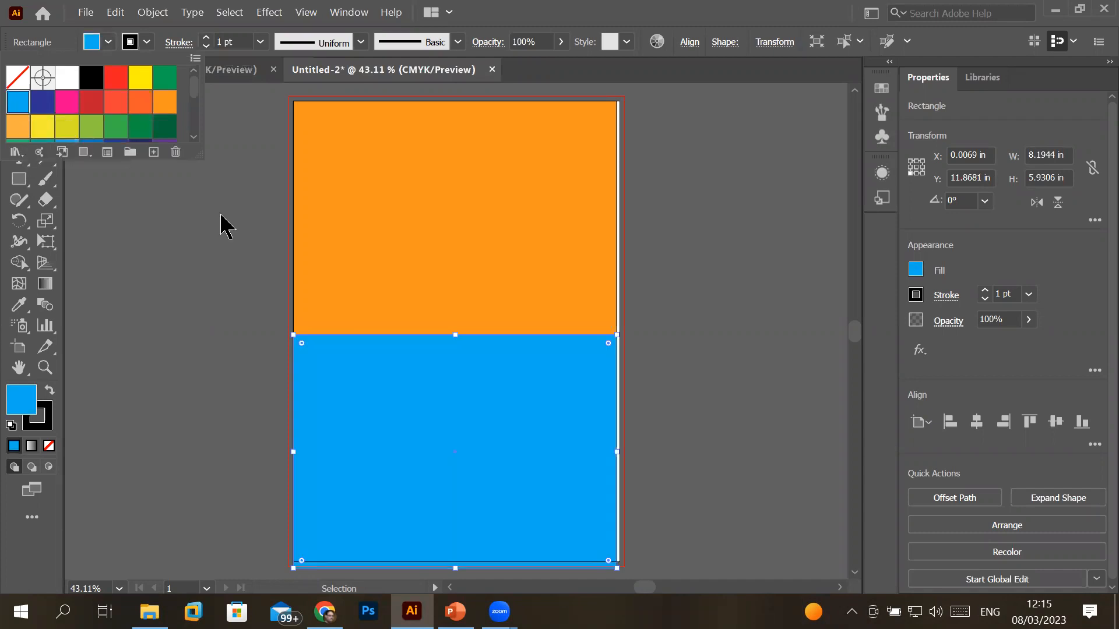
pyautogui.click(499, 208)
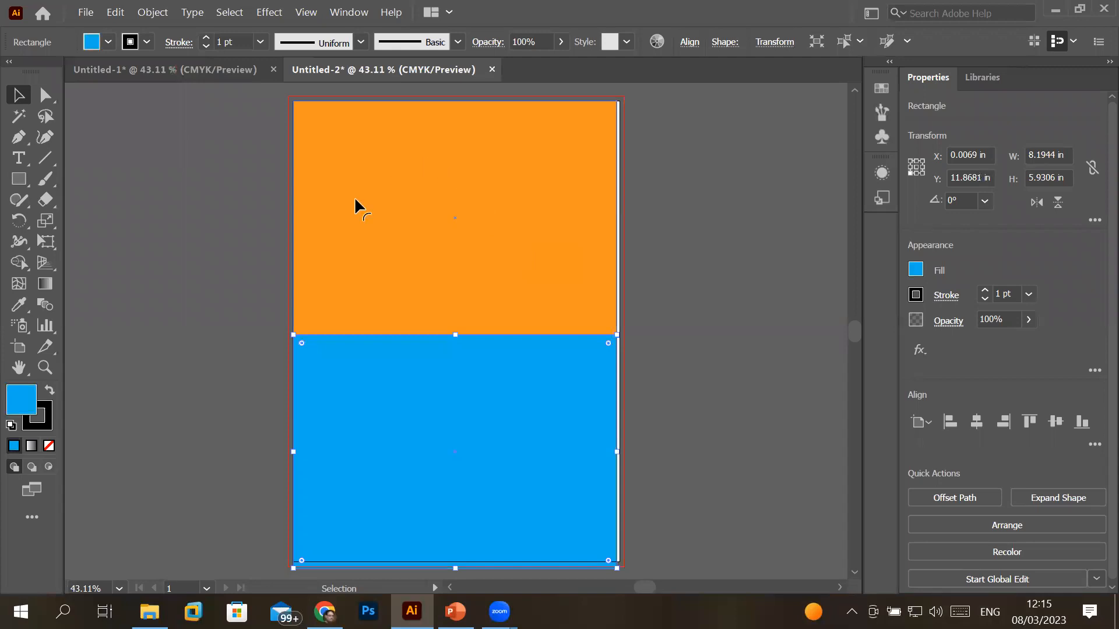
pyautogui.click(370, 224)
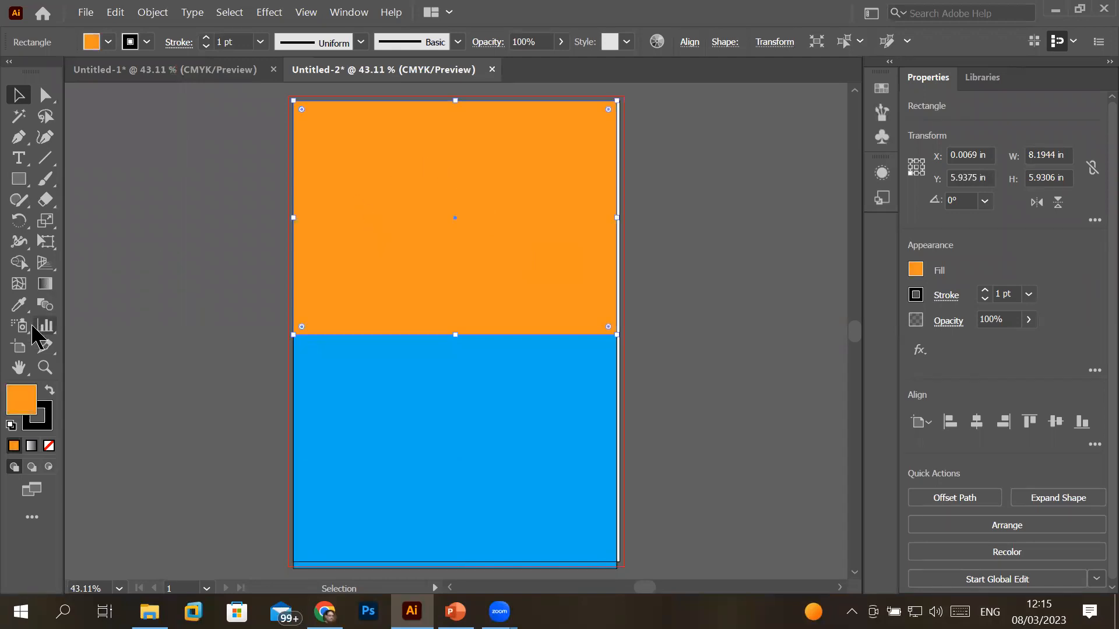
# - Add the point text "Peshawar Zalmi" with the Type tool near the upper left of the orange rectangle
pyautogui.click(18, 158)
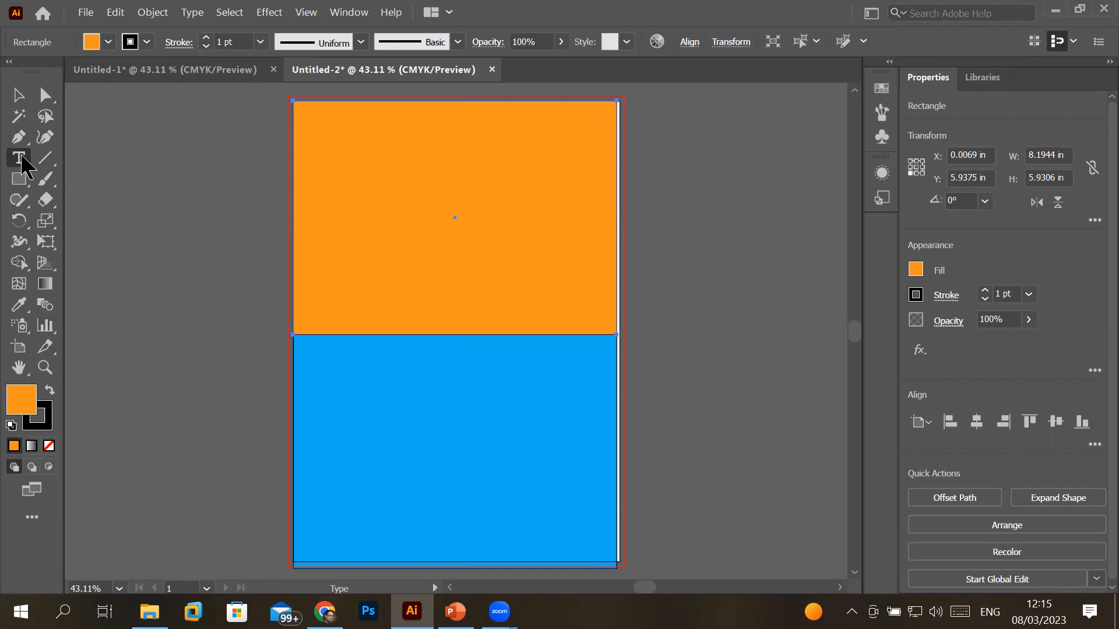
pyautogui.click(344, 144)
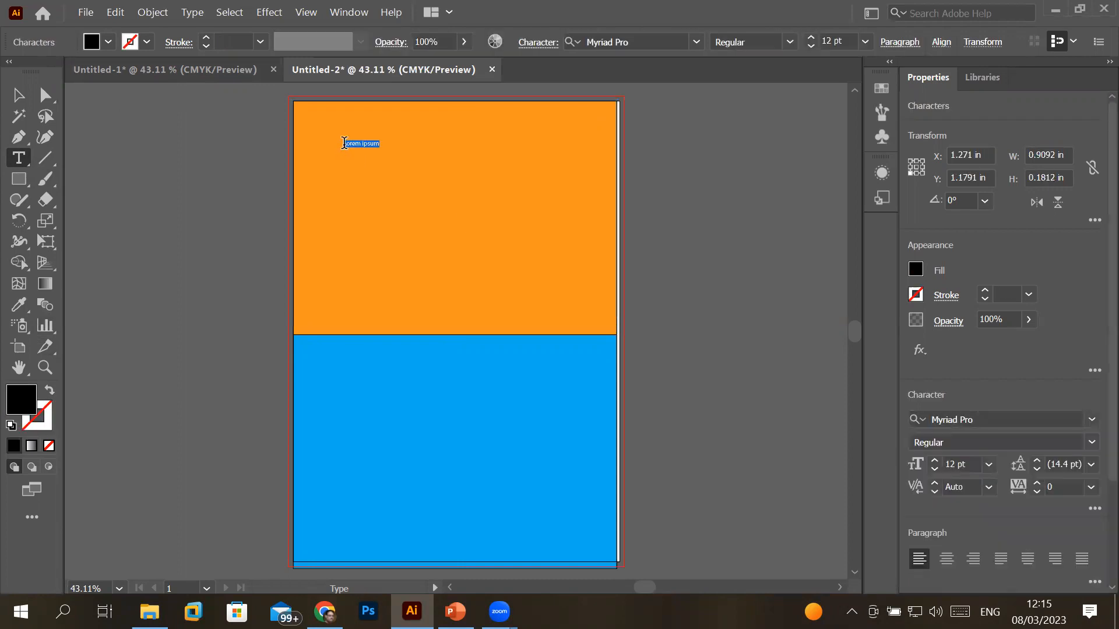
pyautogui.scroll(4, 344, 143)
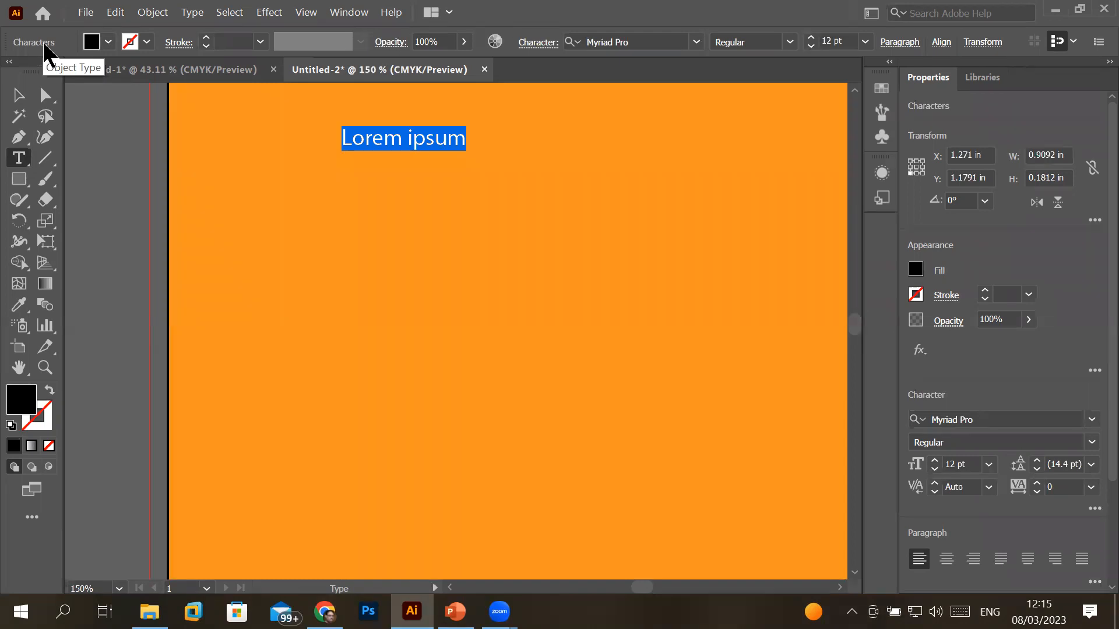
pyautogui.write('Pehaw')
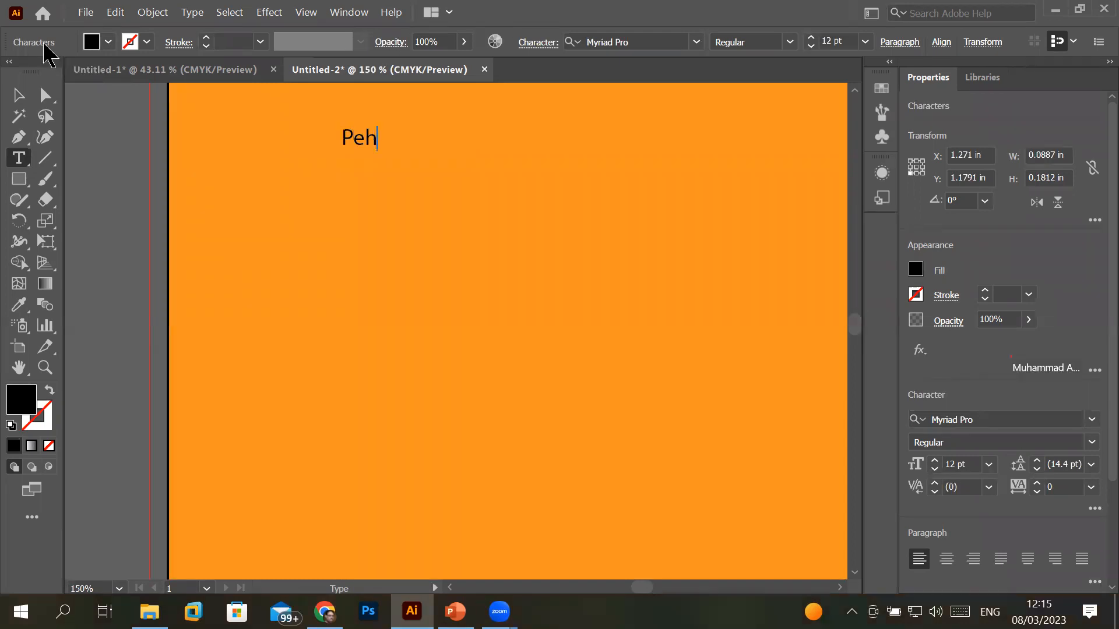
pyautogui.press('BackSpace')
pyautogui.press('BackSpace')
pyautogui.press('BackSpace')
pyautogui.write('shawar')
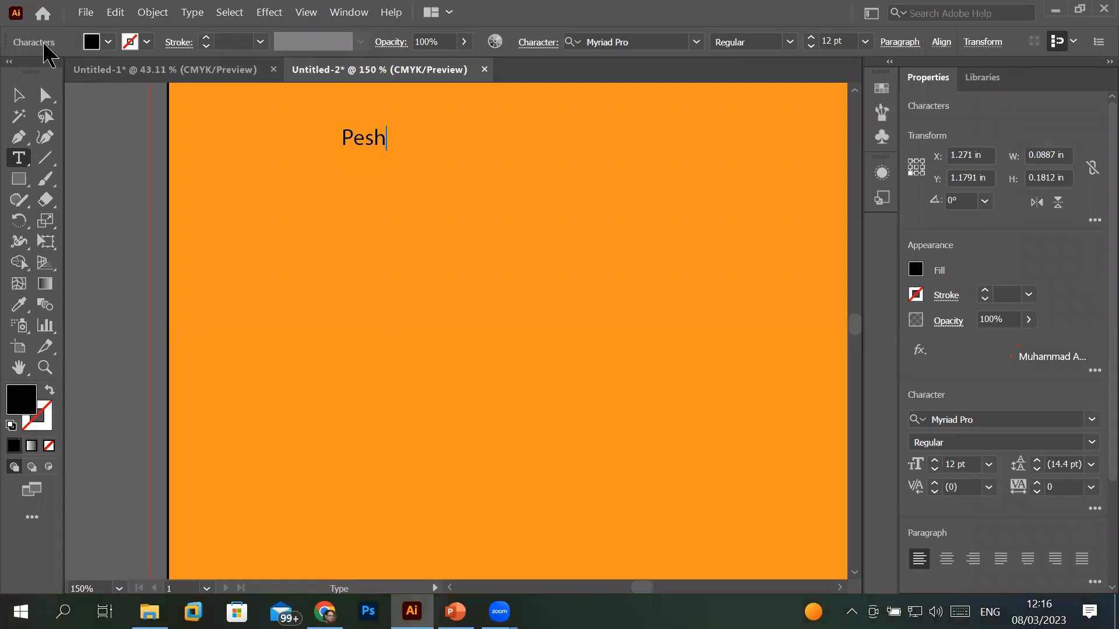
pyautogui.write(' Zalmi')
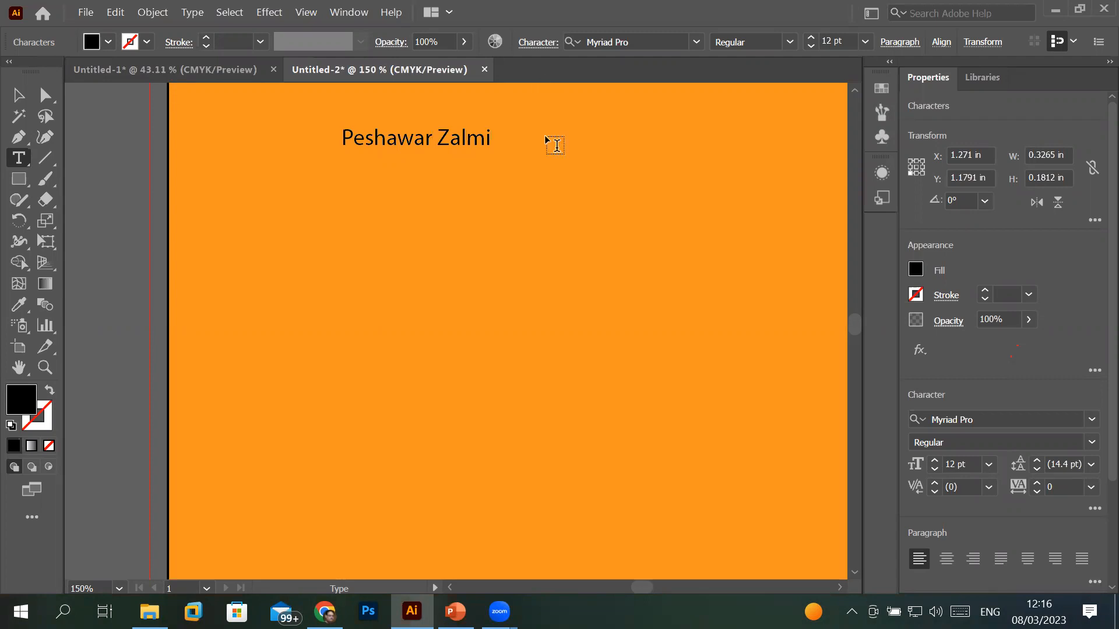
# - Change the font of only the word "Peshawar" to Ampun Bang
pyautogui.scroll(-2, 548, 164)
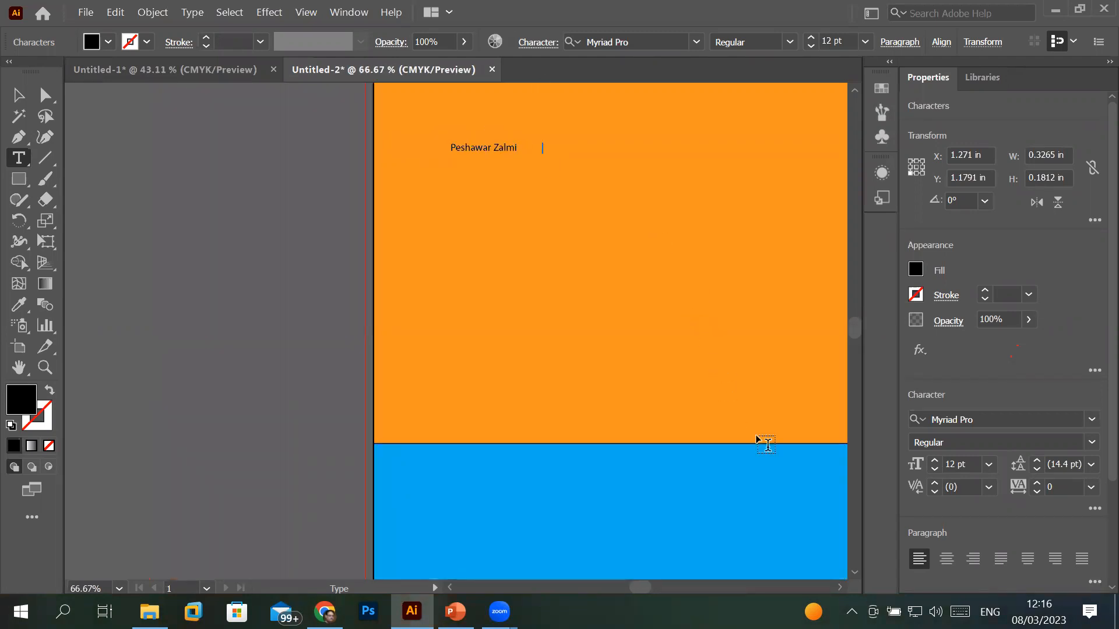
pyautogui.hscroll(3, 825, 560)
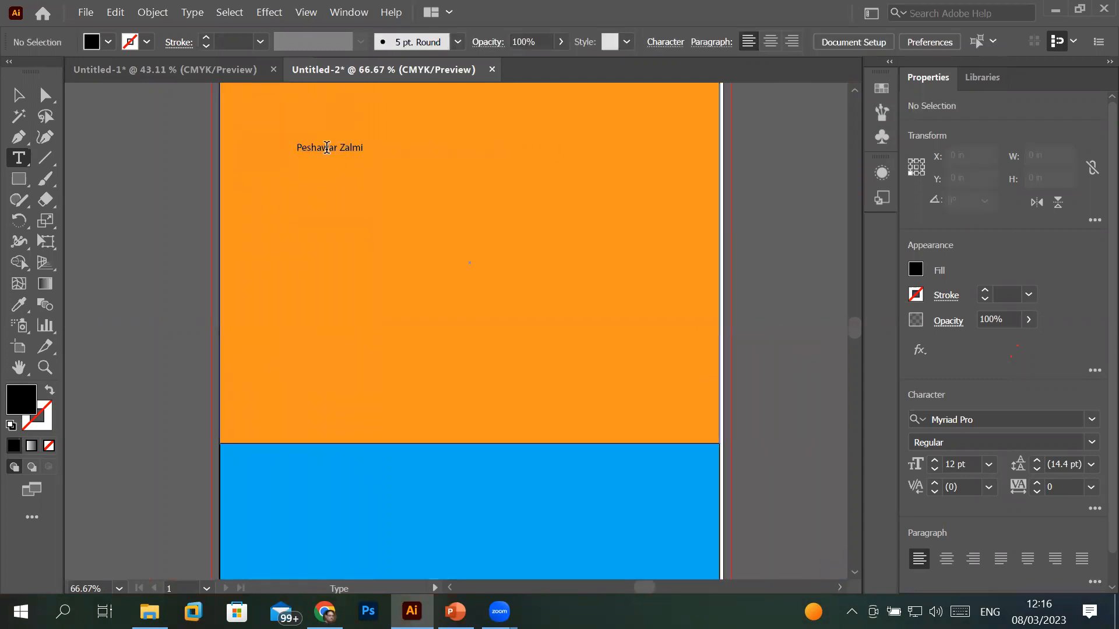
pyautogui.tripleClick(326, 147)
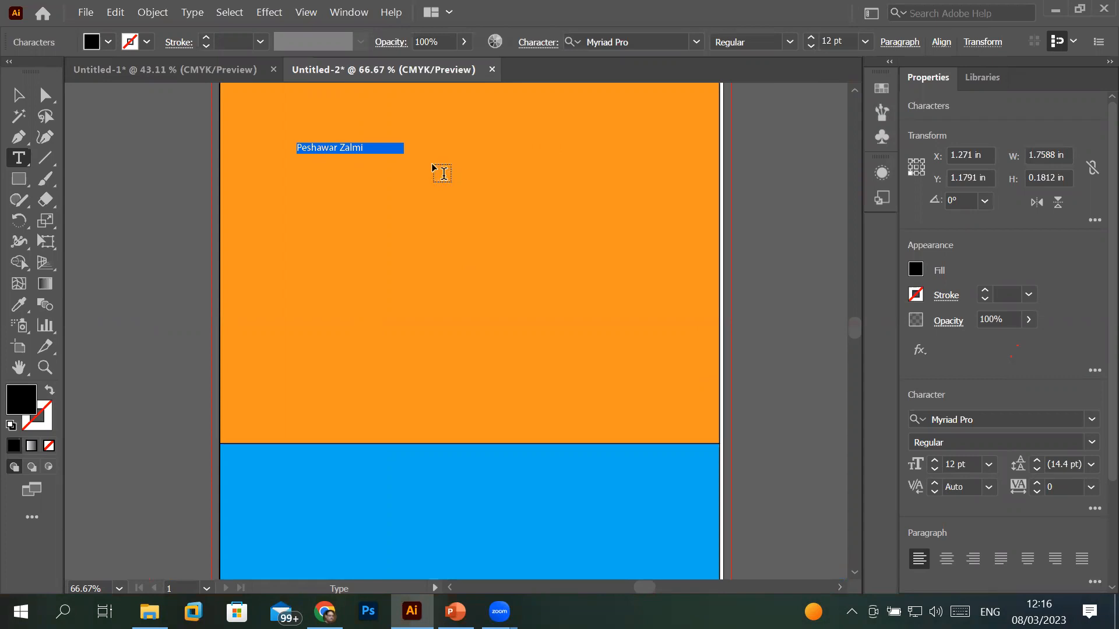
pyautogui.click(375, 141)
pyautogui.click(350, 148)
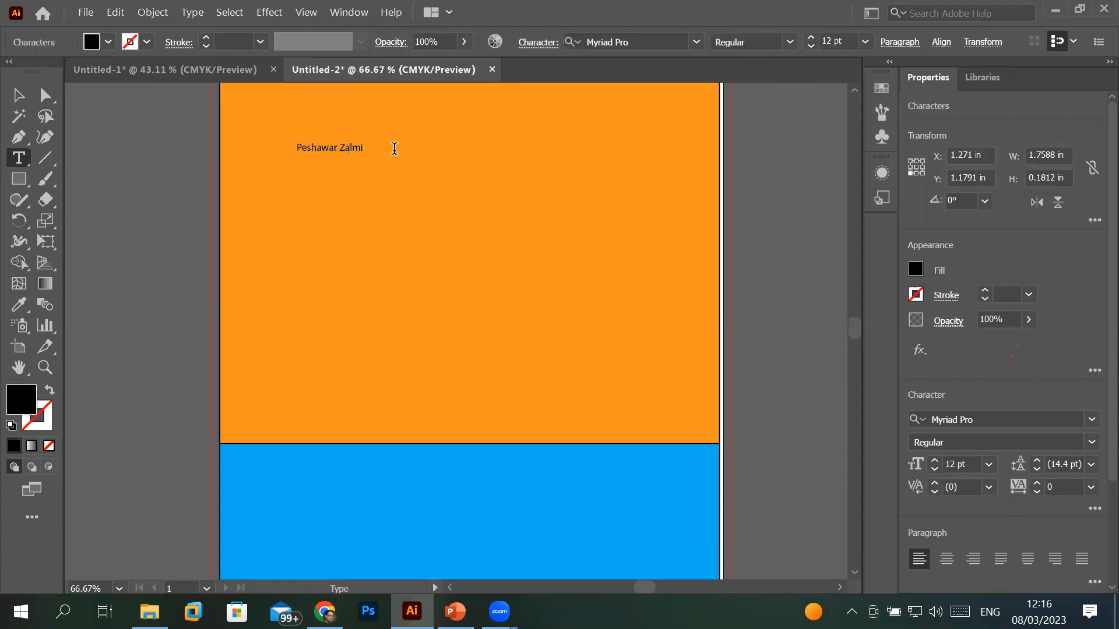
pyautogui.doubleClick(327, 148)
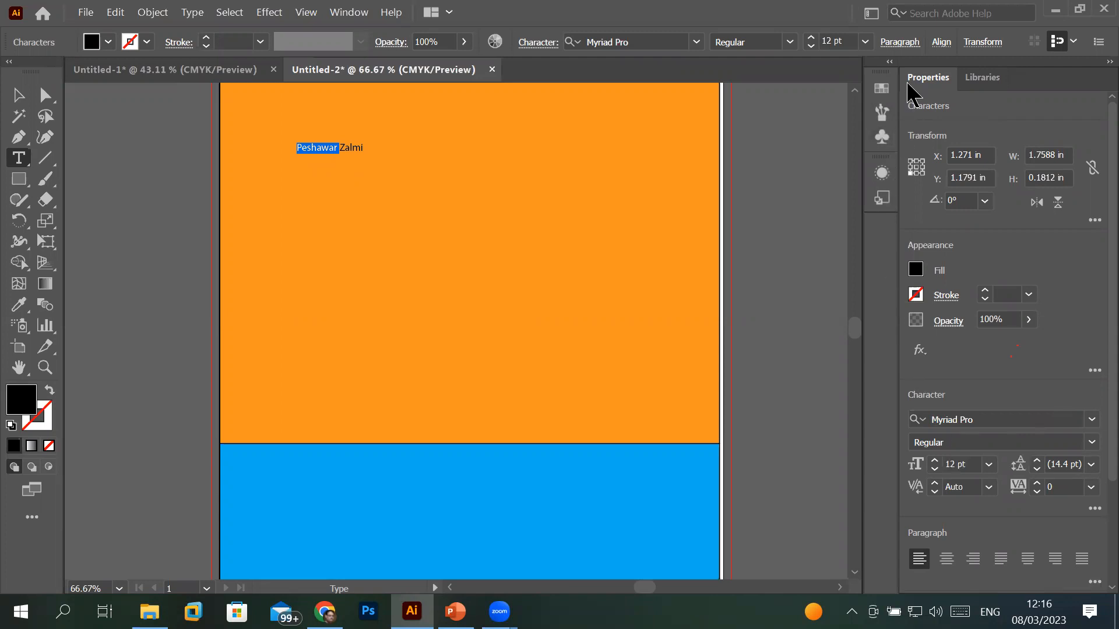
pyautogui.click(1092, 421)
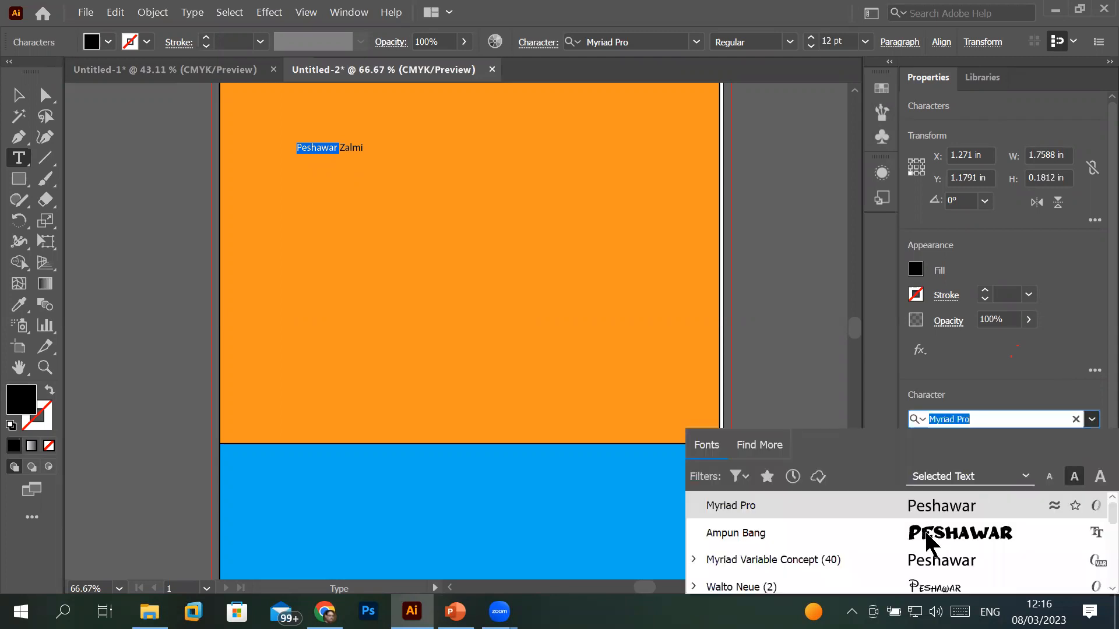
pyautogui.click(940, 533)
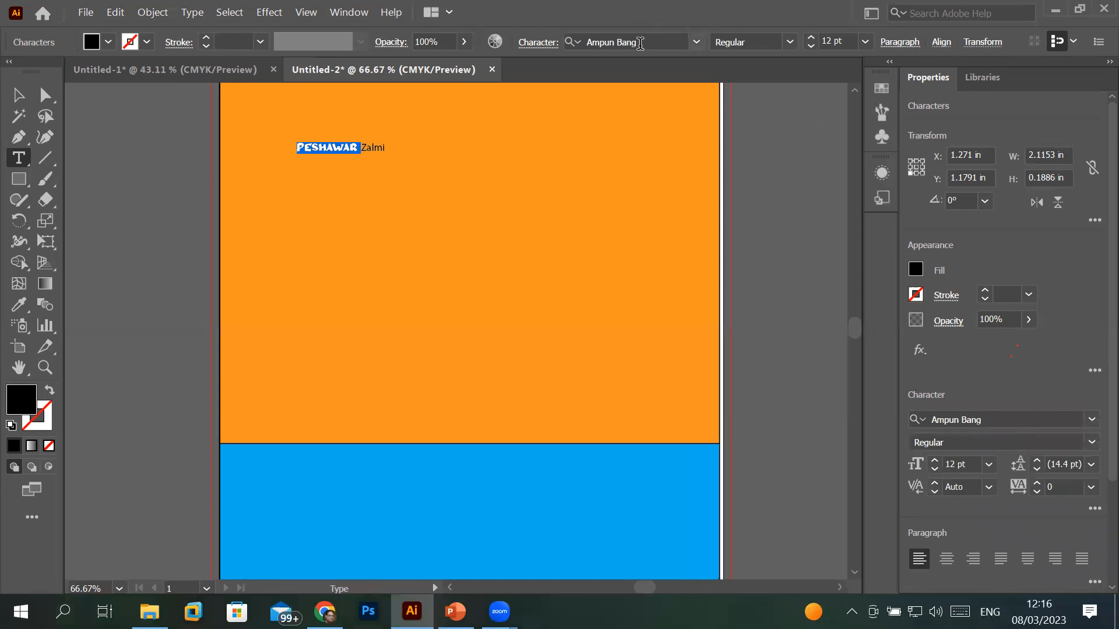
# - Change the font of the selected word "Peshawar" to LetterOMatic!
pyautogui.click(547, 44)
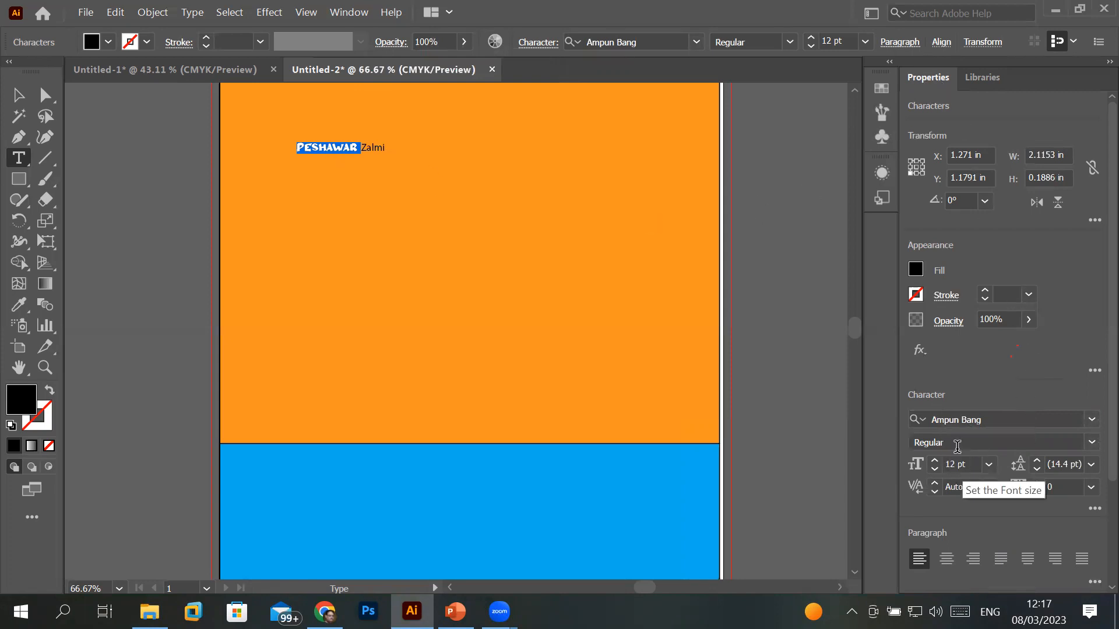
pyautogui.click(1088, 422)
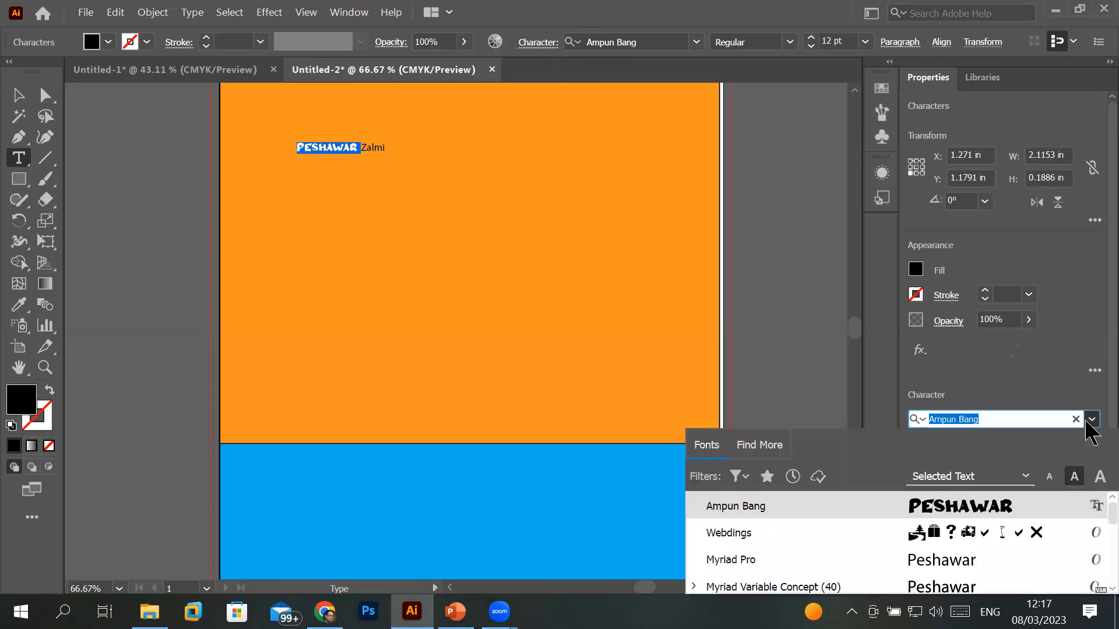
pyautogui.click(1088, 422)
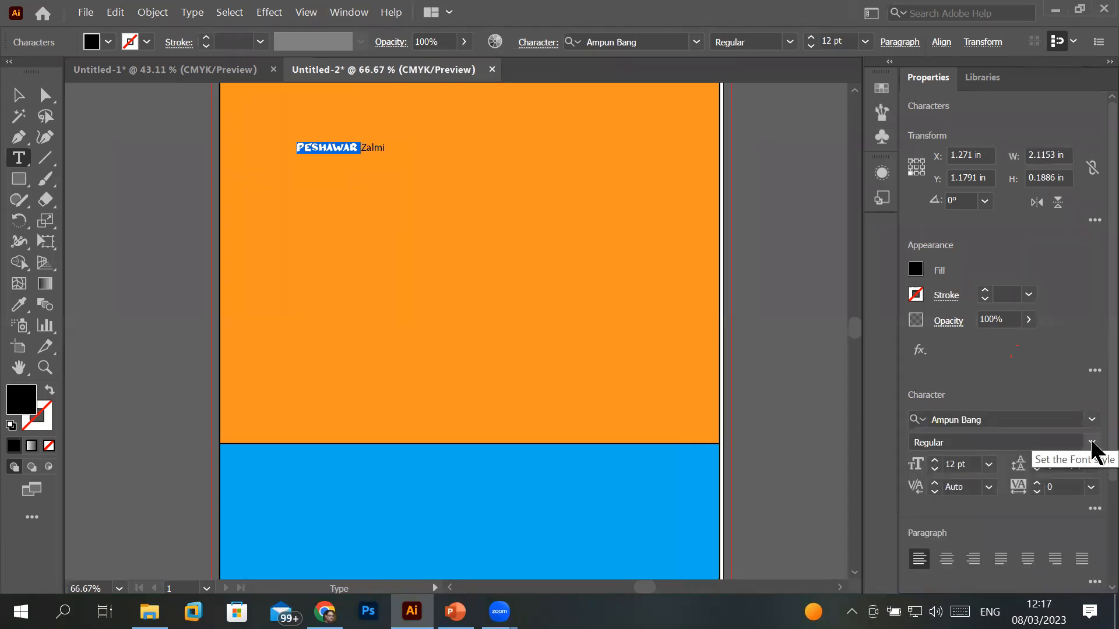
pyautogui.click(1092, 443)
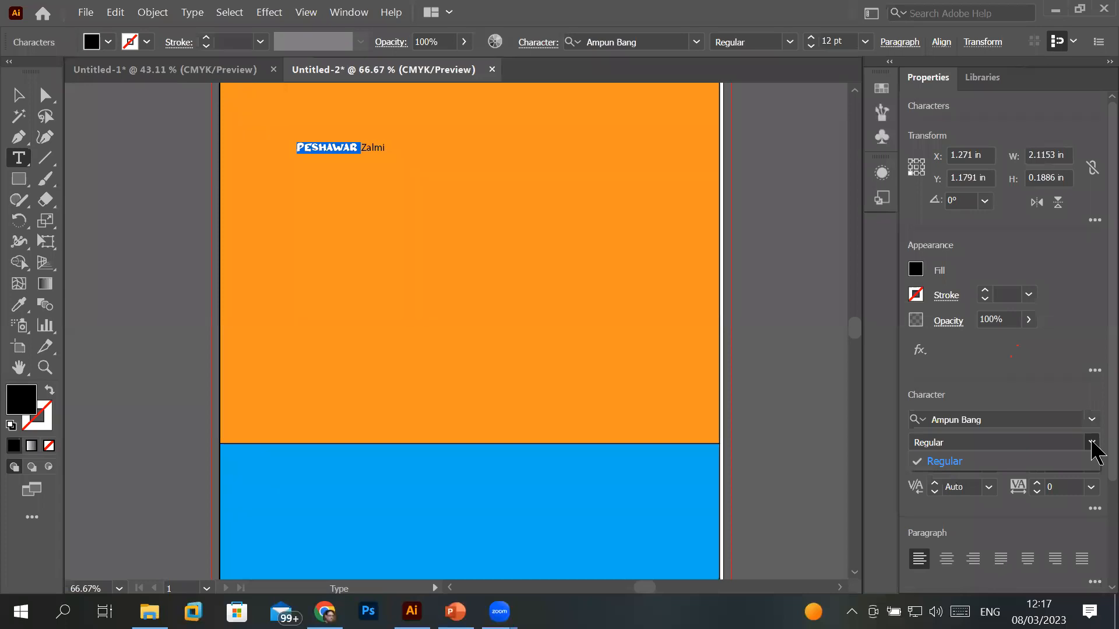
pyautogui.click(1092, 419)
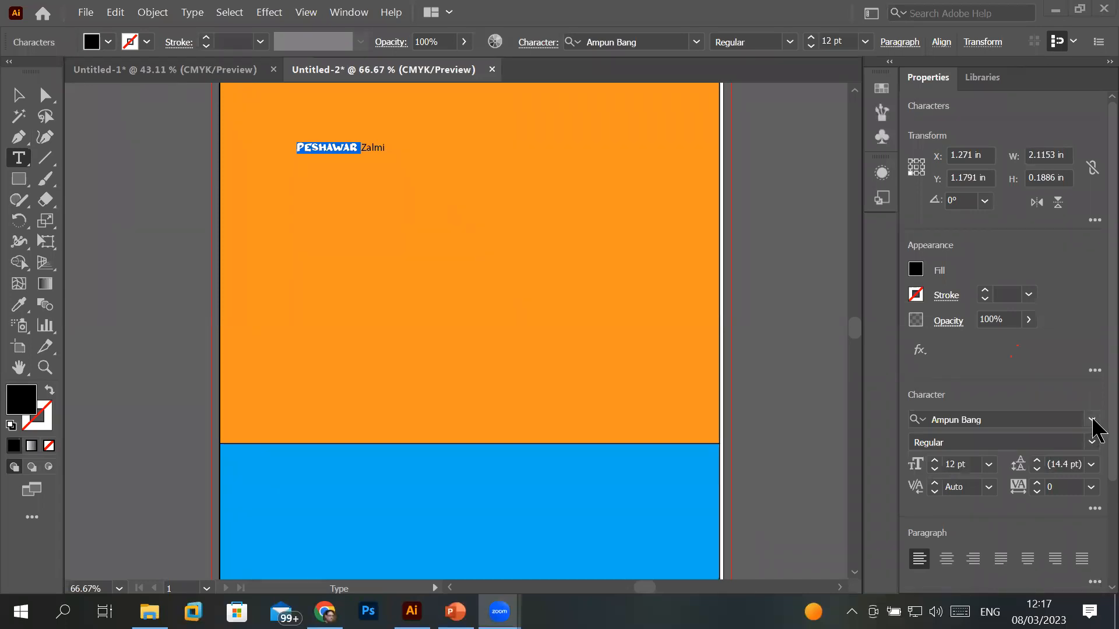
pyautogui.click(1092, 420)
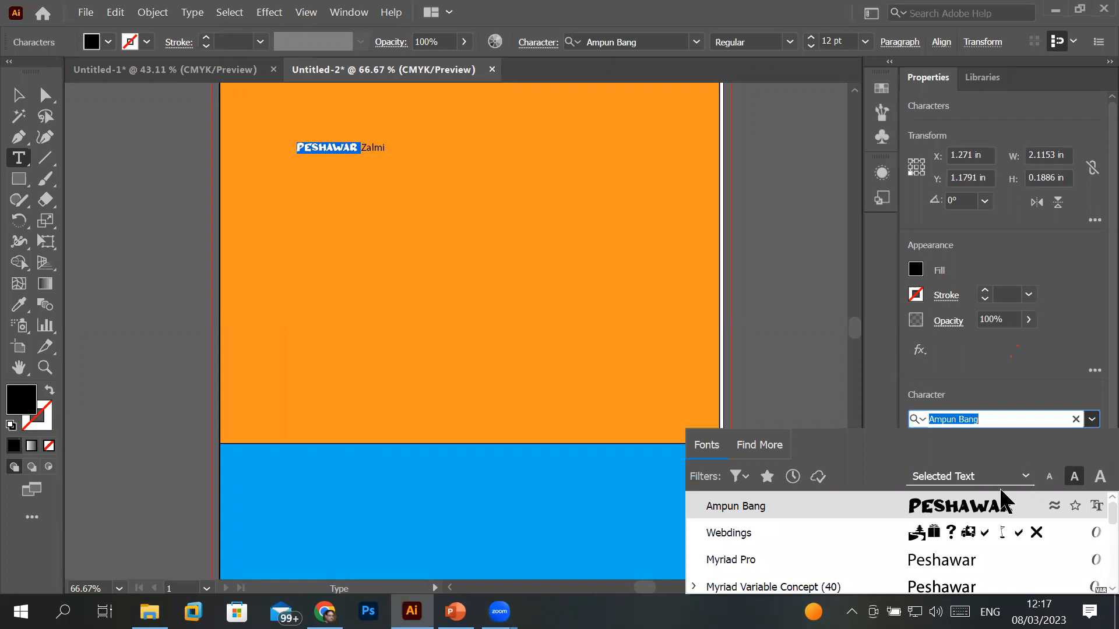
pyautogui.scroll(-3, 888, 568)
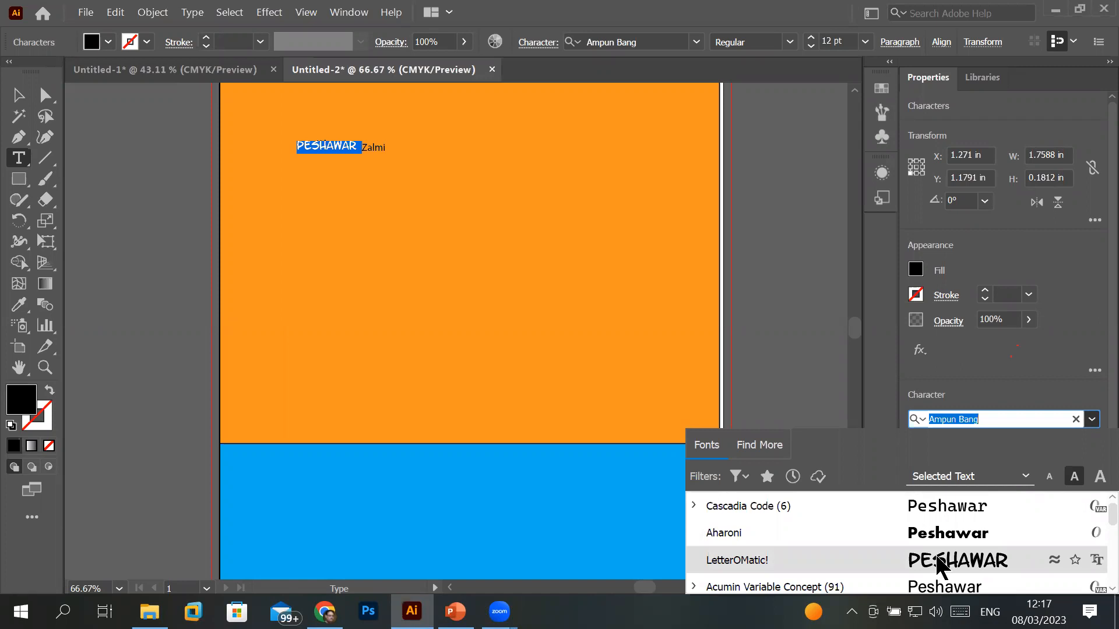
pyautogui.click(938, 560)
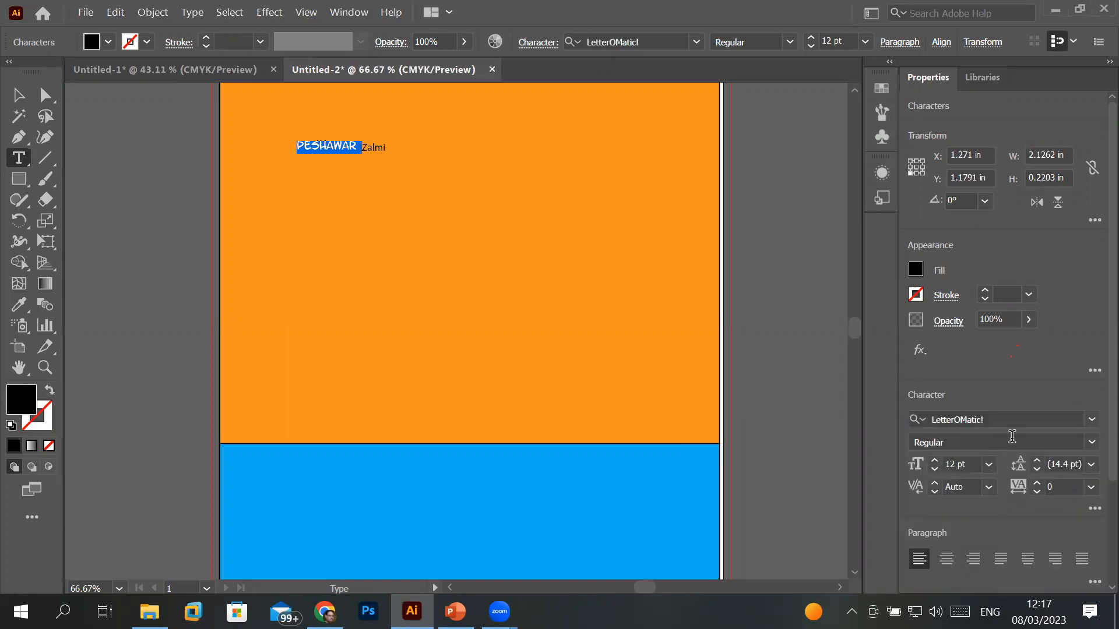
# - Set the font of the word "Peshawar" to Arial in the Bold style
pyautogui.click(1092, 446)
pyautogui.click(1092, 444)
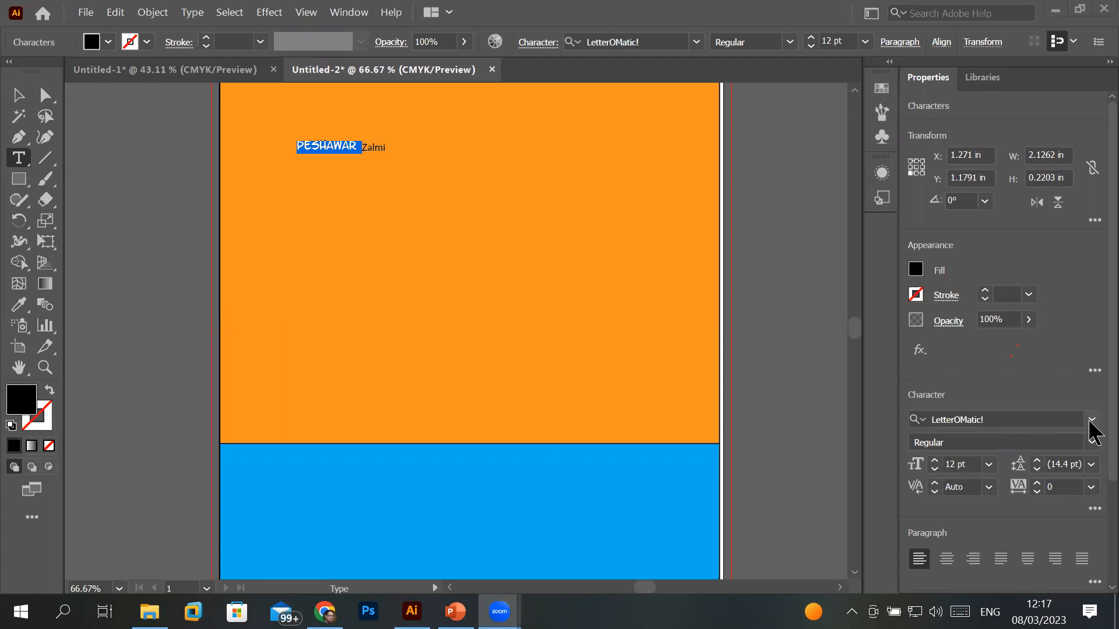
pyautogui.click(1092, 421)
pyautogui.scroll(-2, 913, 523)
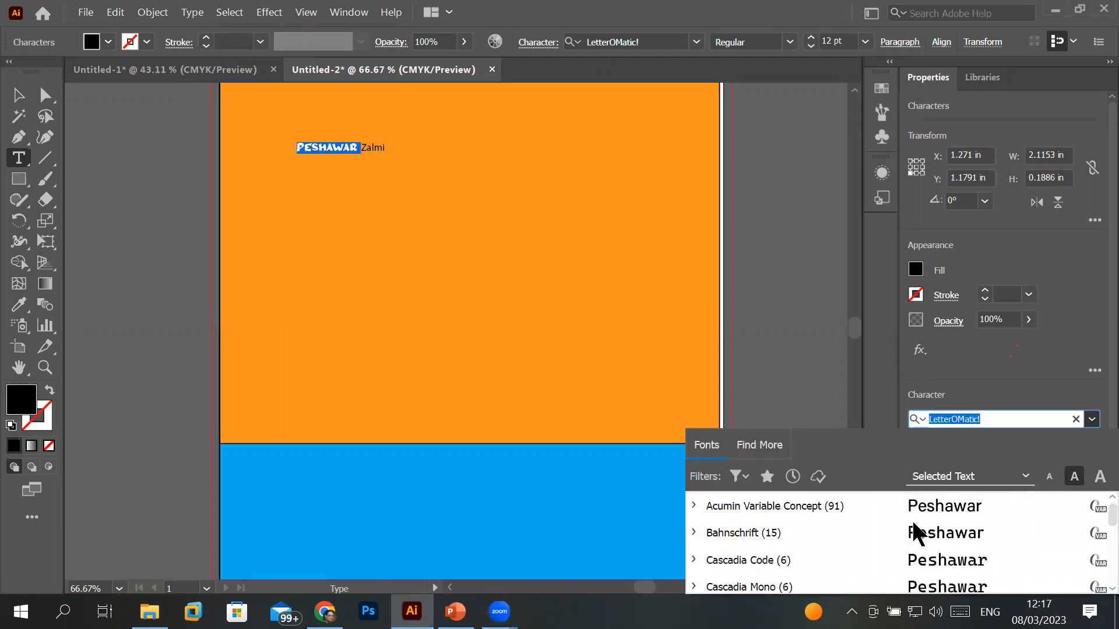
pyautogui.scroll(-2, 911, 519)
pyautogui.scroll(-2, 911, 519)
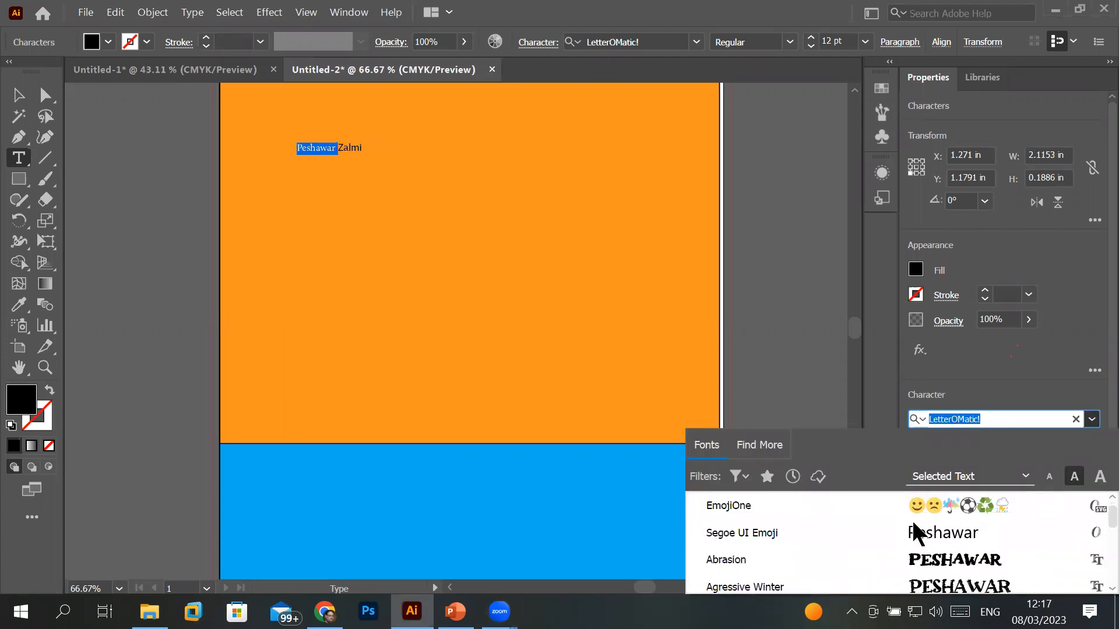
pyautogui.scroll(-2, 912, 519)
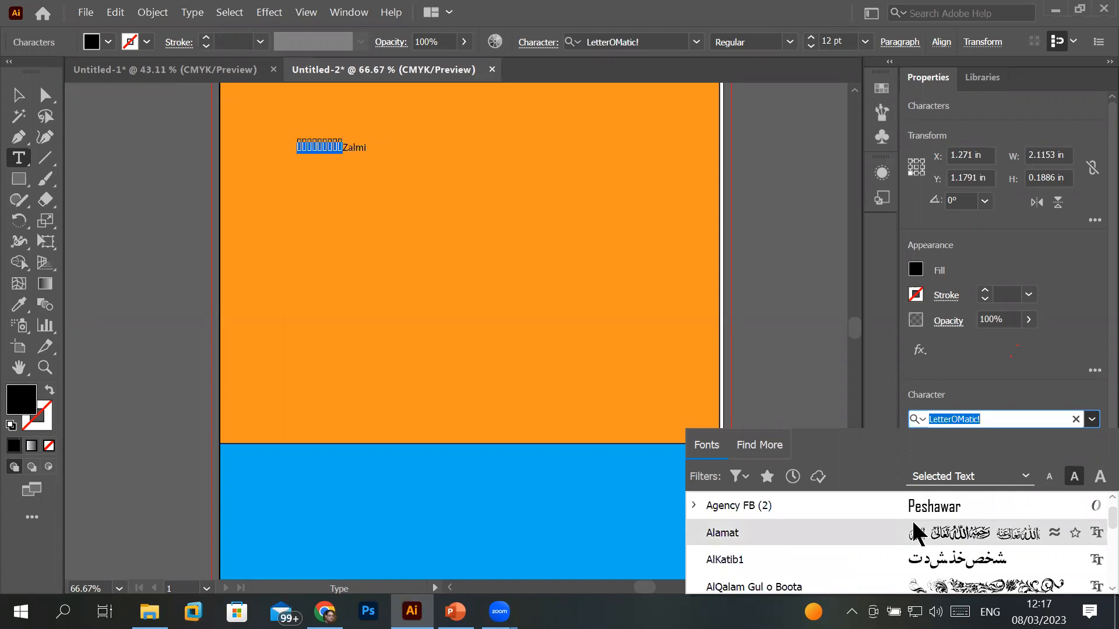
pyautogui.scroll(-2, 912, 519)
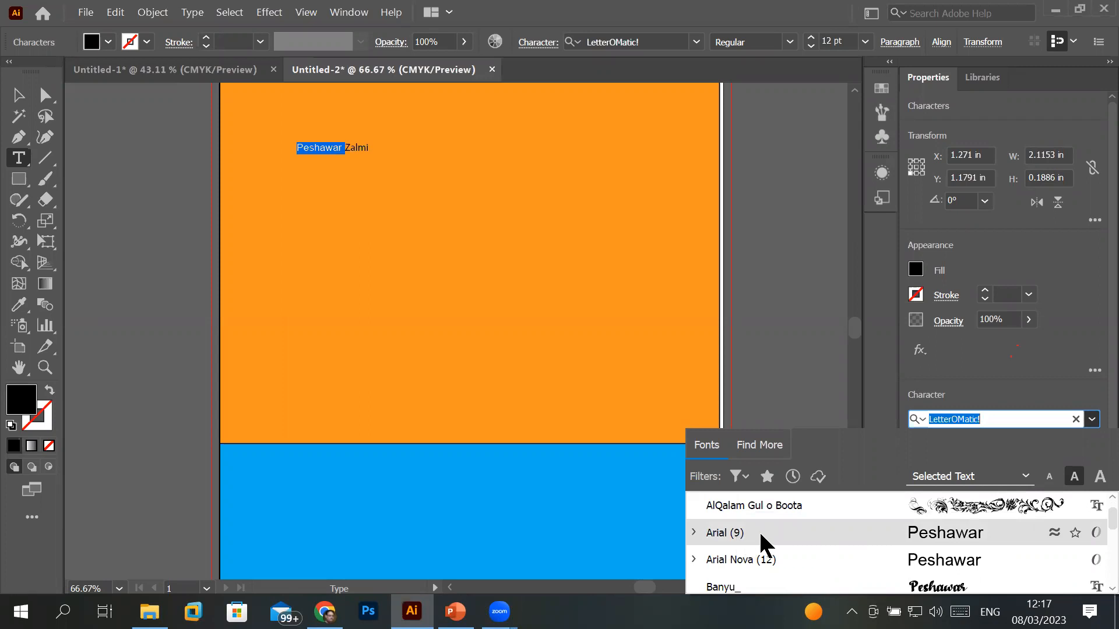
pyautogui.click(693, 531)
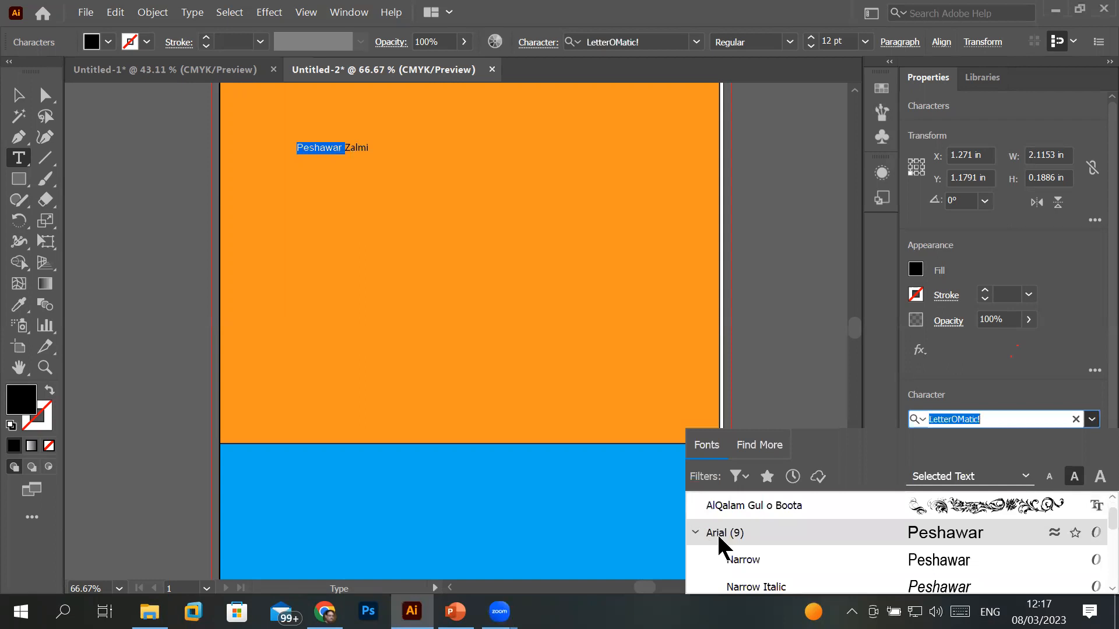
pyautogui.scroll(-2, 716, 532)
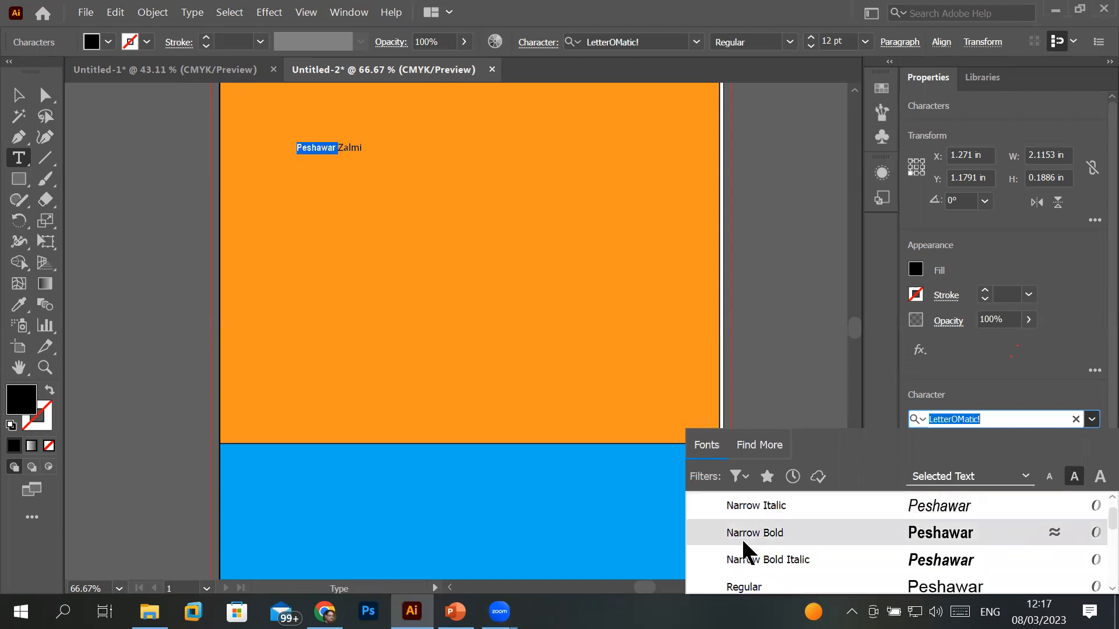
pyautogui.scroll(-3, 743, 574)
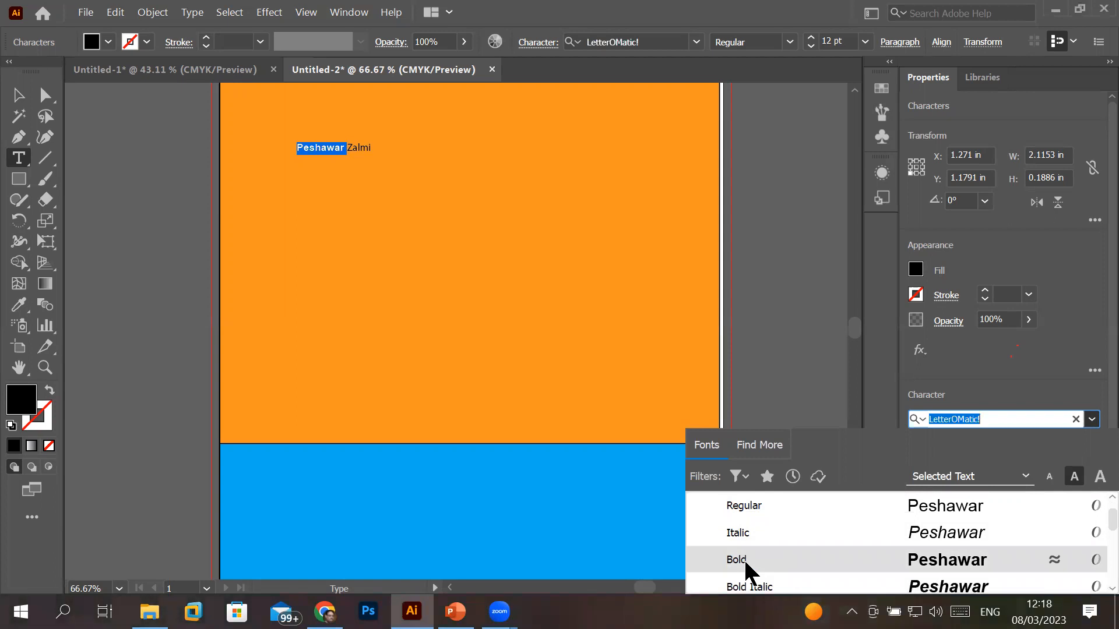
pyautogui.click(743, 559)
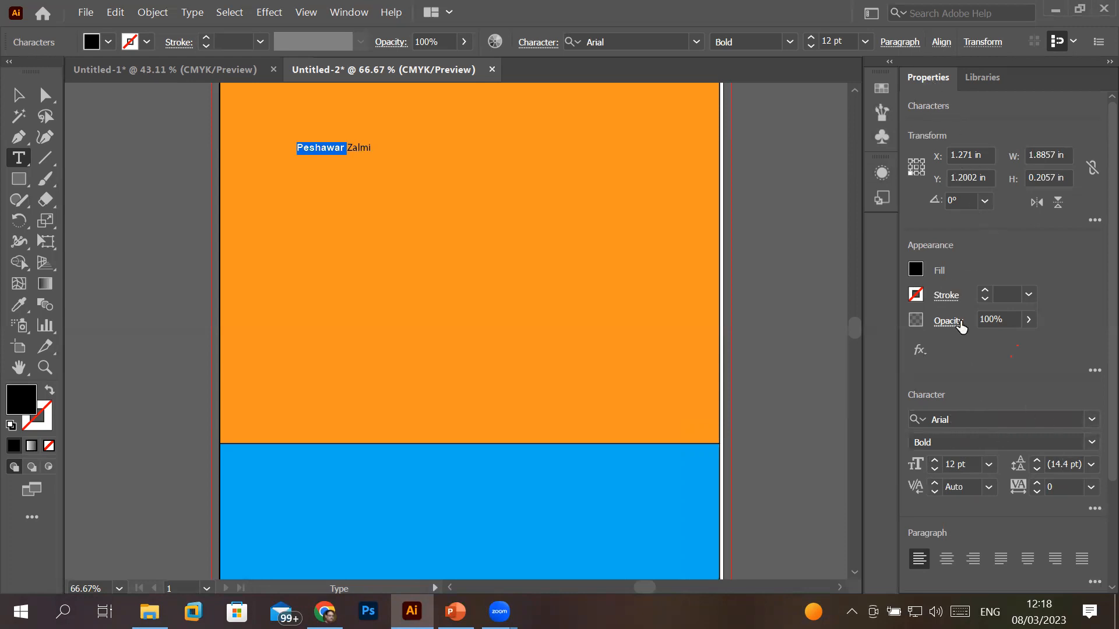
# - Reposition the "Peshawar Zalmi" text to X 1.125 in and Y 0.875 in
pyautogui.doubleClick(970, 155)
pyautogui.write('1.75')
pyautogui.press('Return')
pyautogui.scroll(17, 971, 154)
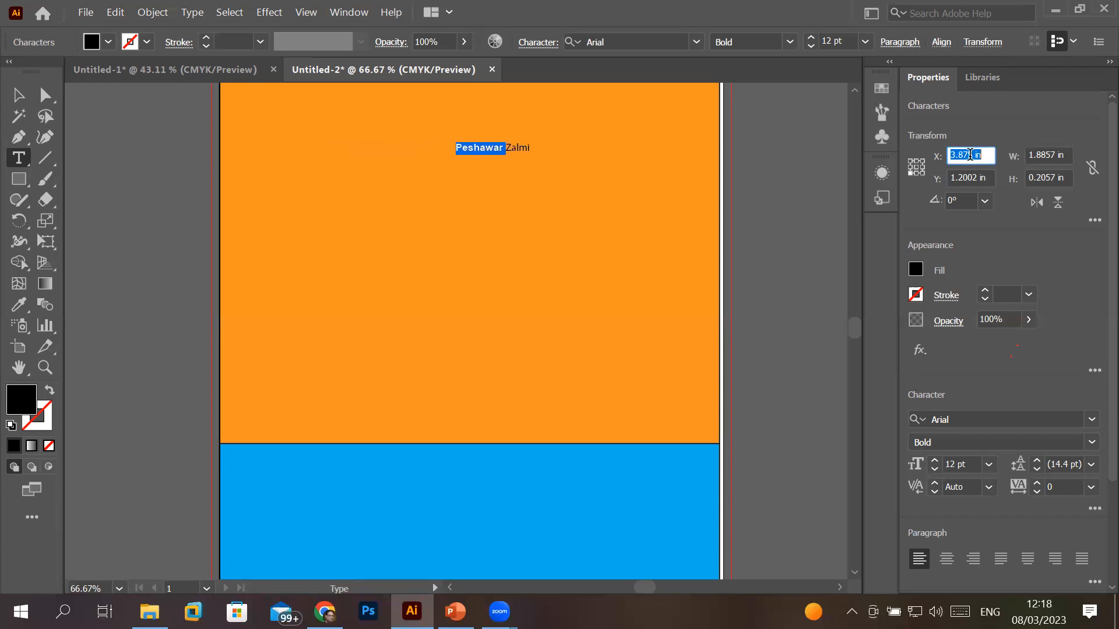
pyautogui.scroll(-20, 971, 154)
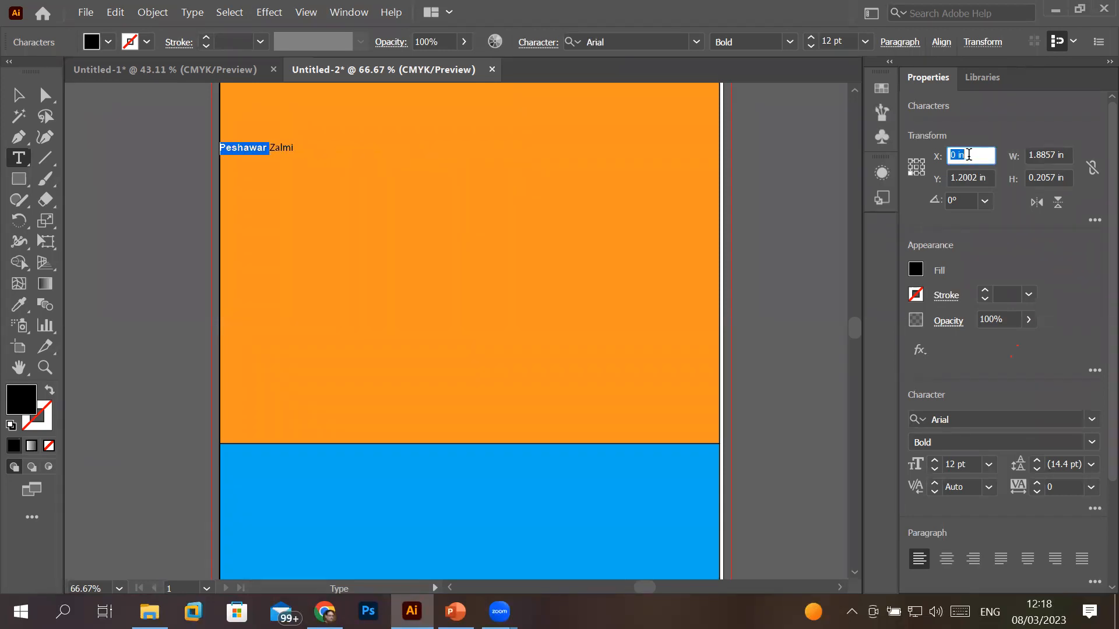
pyautogui.scroll(9, 969, 154)
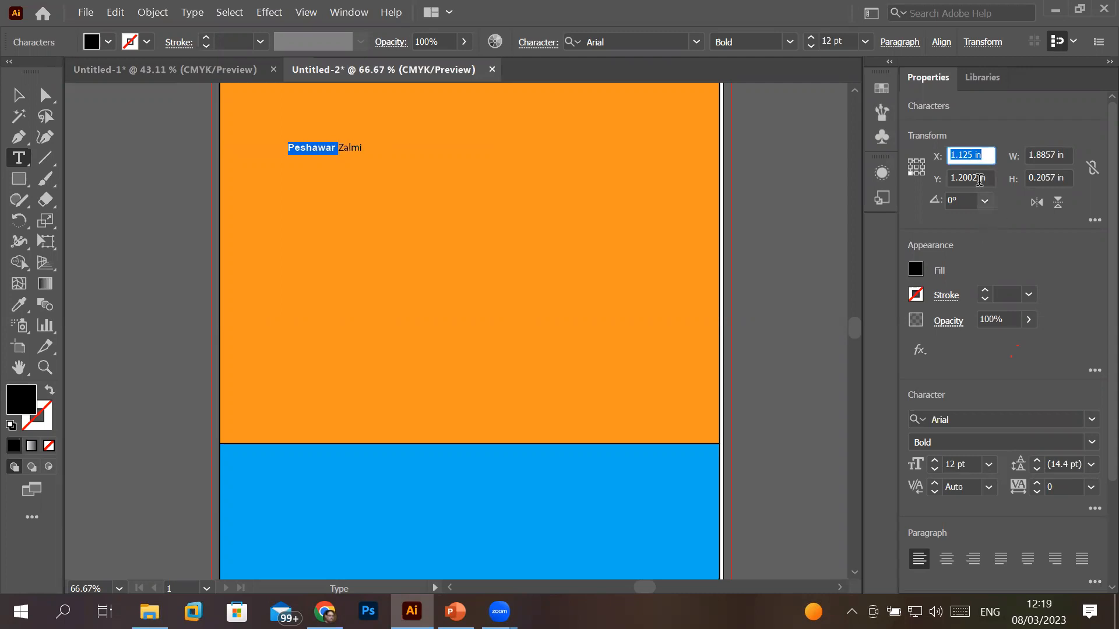
pyautogui.scroll(20, 979, 180)
pyautogui.scroll(-20, 979, 180)
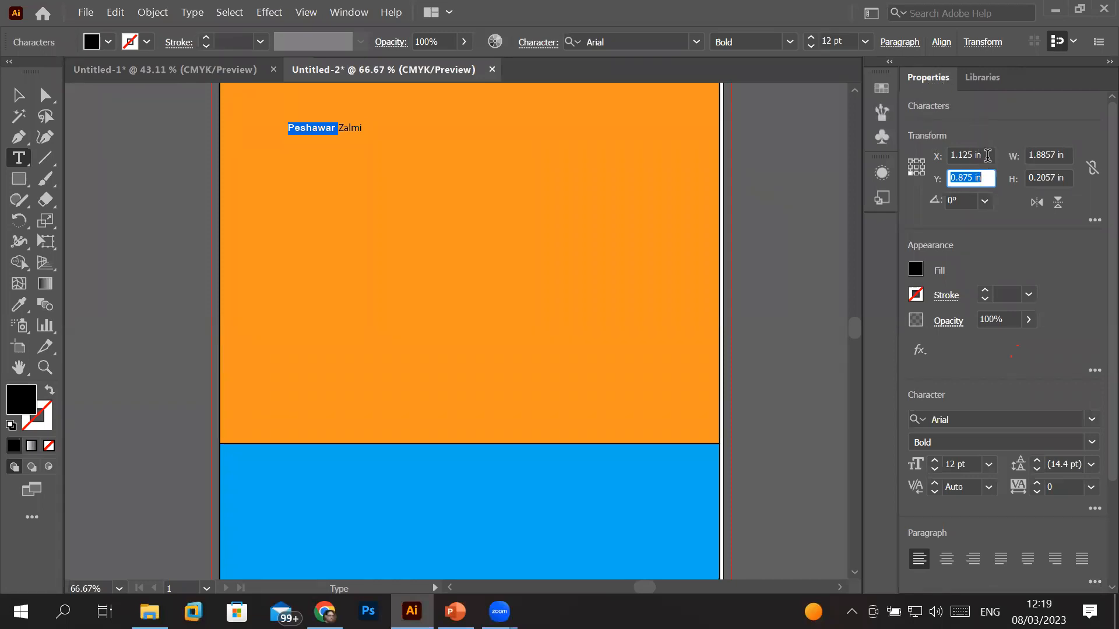
pyautogui.click(988, 156)
pyautogui.click(998, 176)
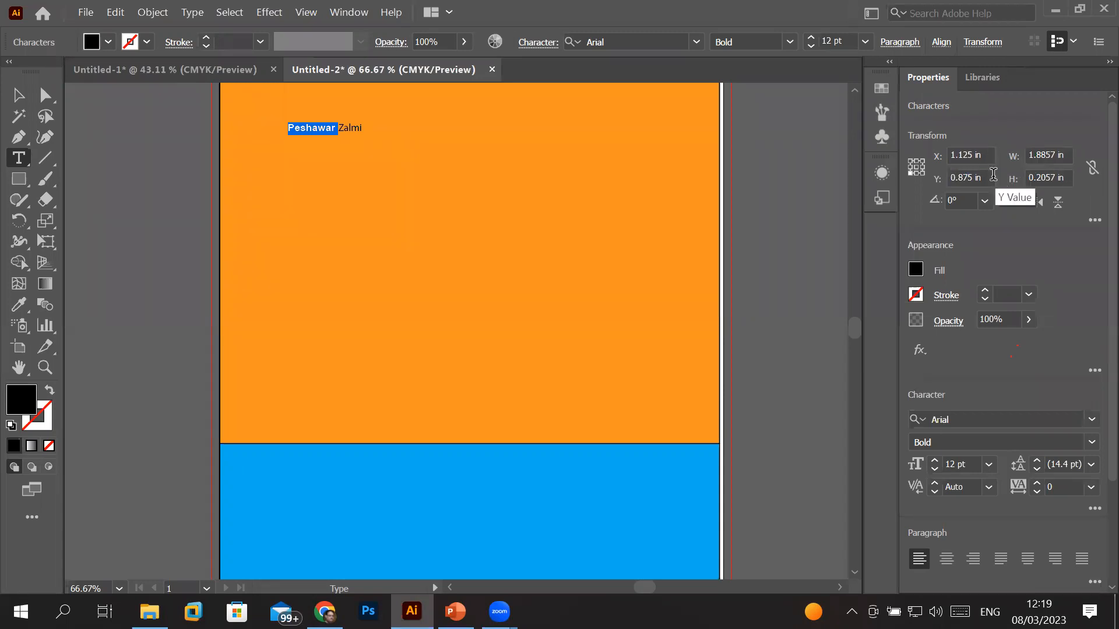
# - Stretch the "Peshawar Zalmi" text to a width of 4.75 in, without constraining its proportions
pyautogui.click(1057, 156)
pyautogui.write('3.25')
pyautogui.press('Return')
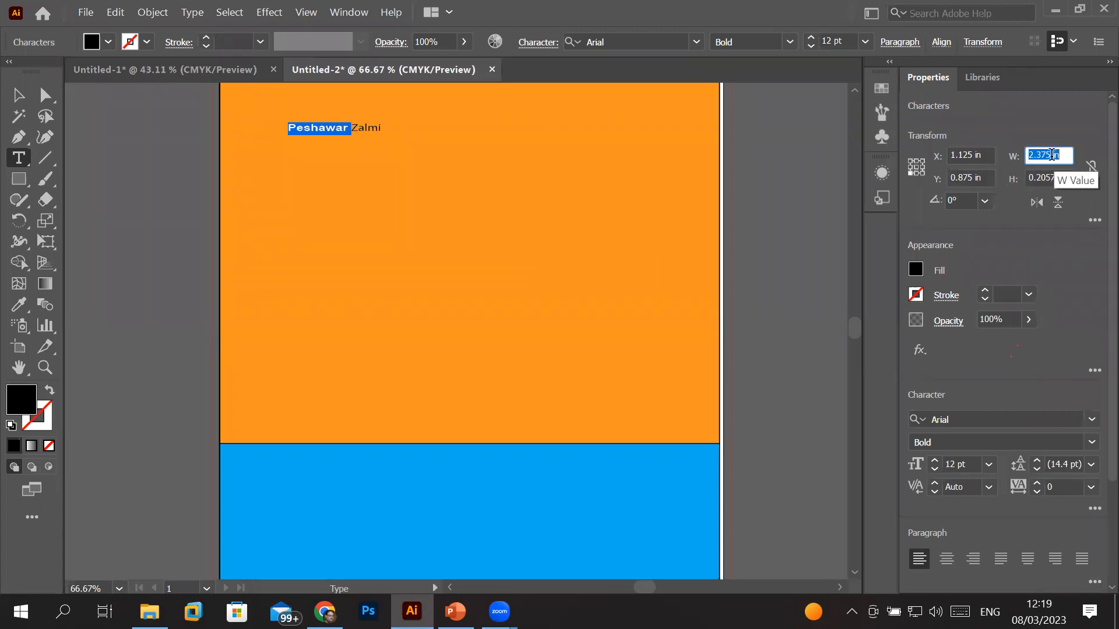
pyautogui.press('Up')
pyautogui.press('Up')
pyautogui.press('Up')
pyautogui.press('Up')
pyautogui.press('Up')
pyautogui.press('Up')
pyautogui.press('Up')
pyautogui.press('Up')
pyautogui.press('Up')
pyautogui.press('Up')
pyautogui.press('Up')
pyautogui.press('Up')
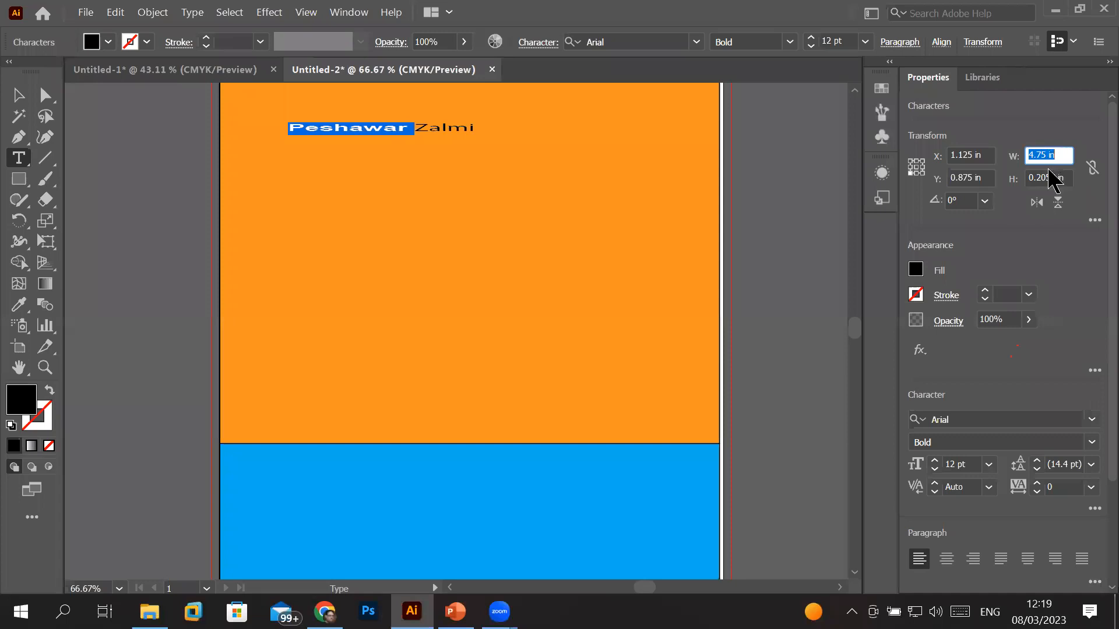
# - Increase the height of the "Peshawar Zalmi" text to 0.75 in
pyautogui.click(1047, 177)
pyautogui.press('Up')
pyautogui.press('Up')
pyautogui.press('Up')
pyautogui.press('Up')
pyautogui.press('Up')
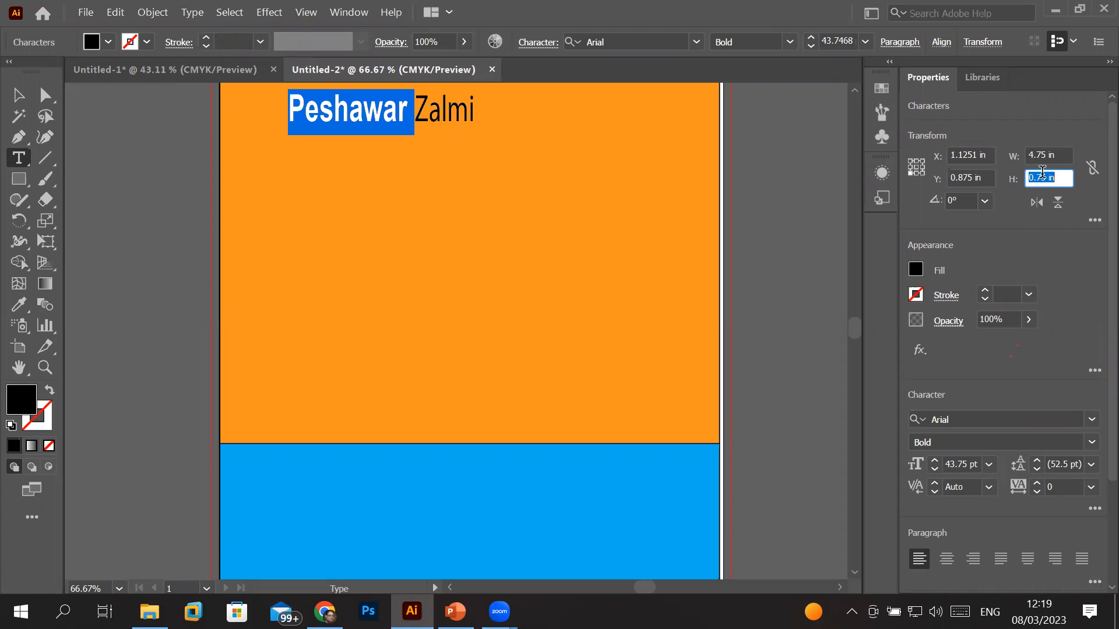
# - Display the document's layers with Layer 1 expanded, and select its blue and orange rectangles one after the other
pyautogui.click(350, 13)
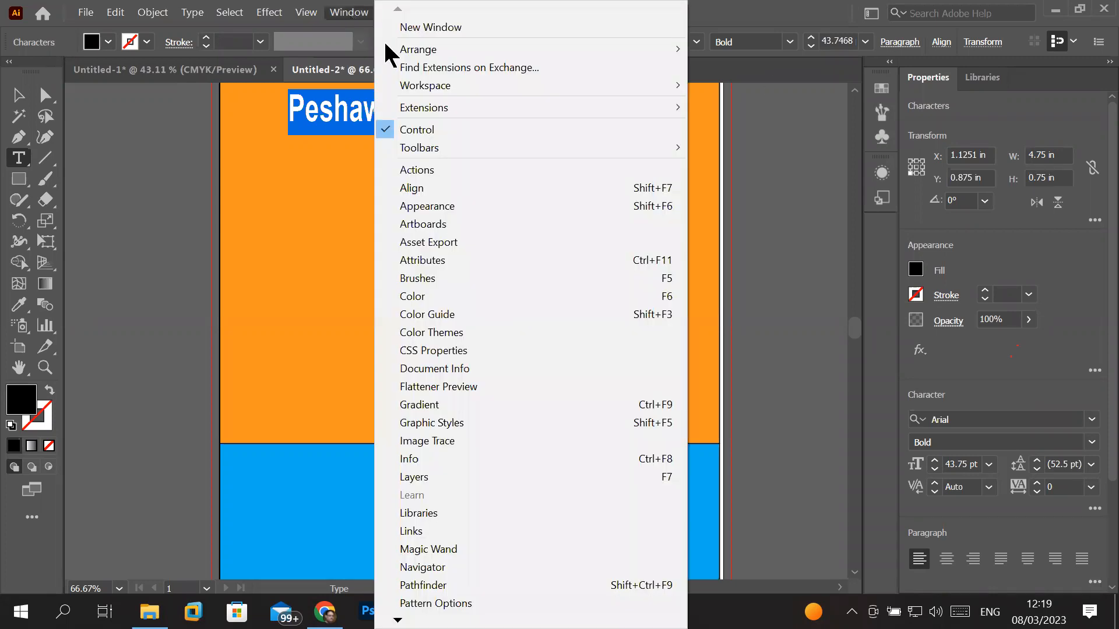
pyautogui.click(578, 473)
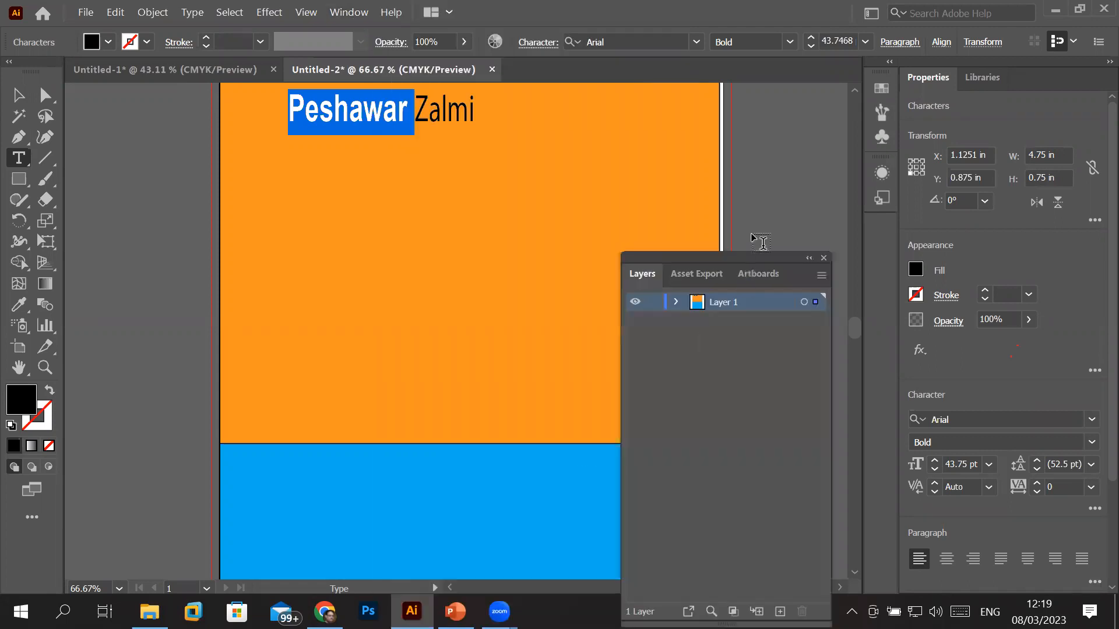
pyautogui.click(675, 302)
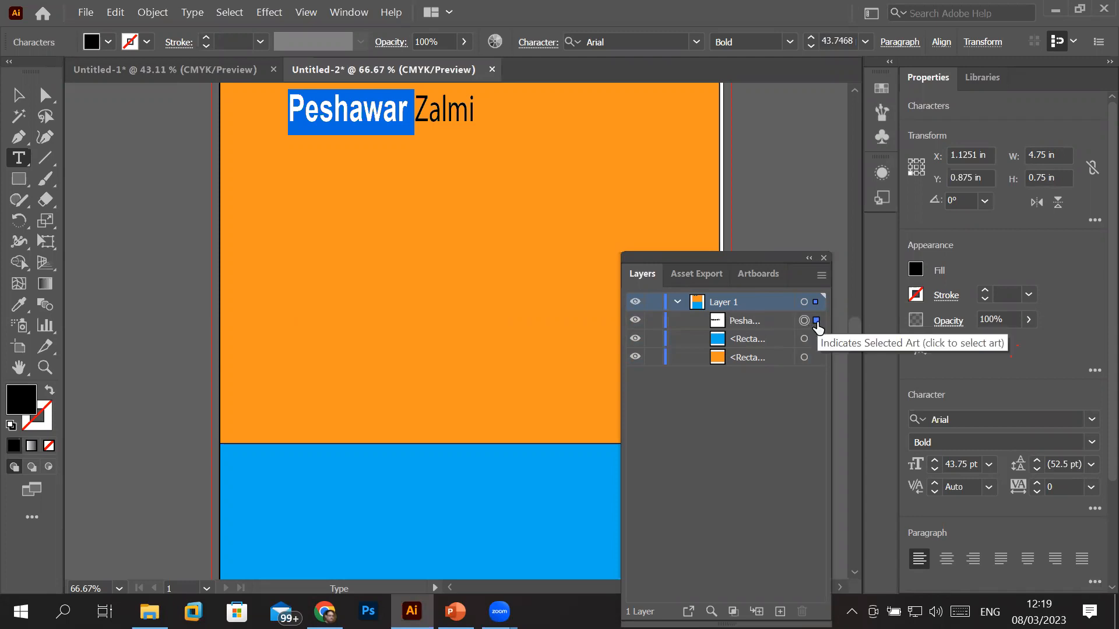
pyautogui.click(816, 341)
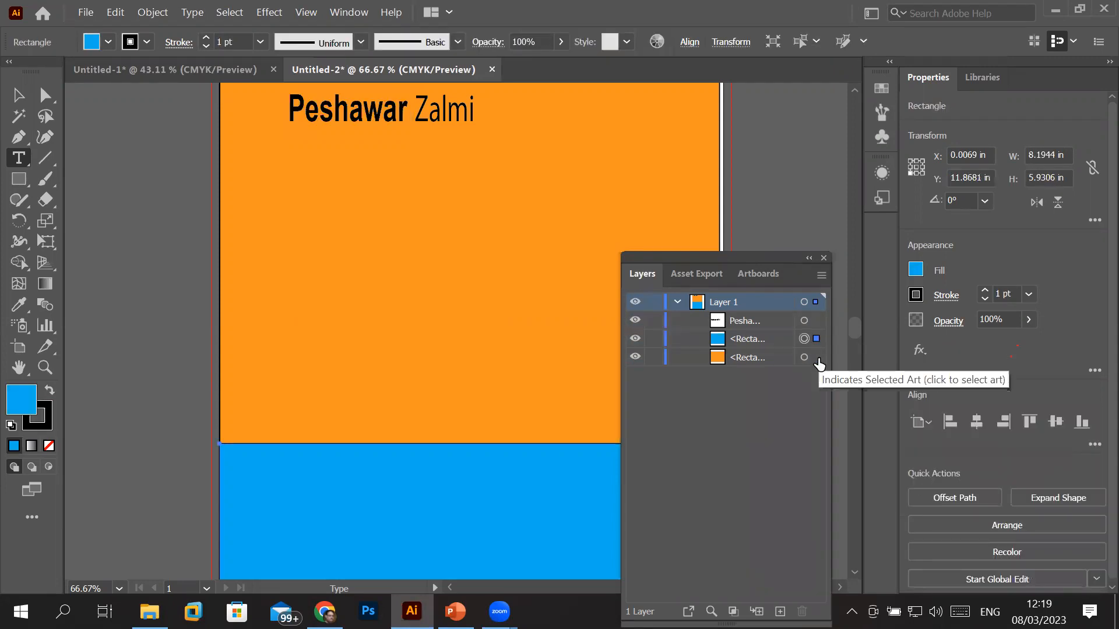
pyautogui.click(817, 359)
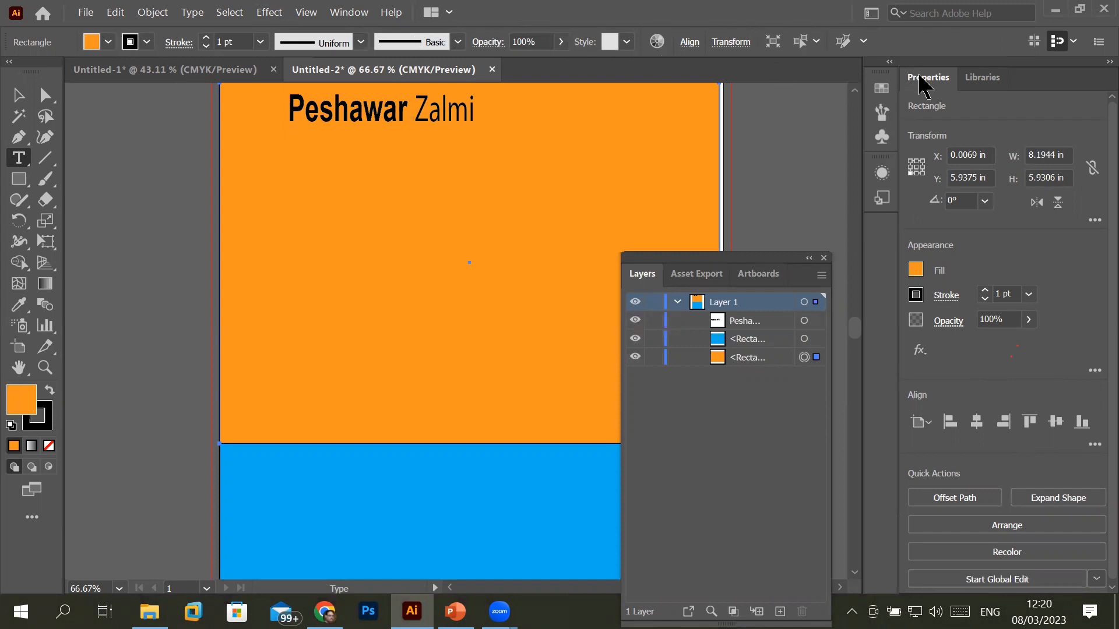
pyautogui.click(343, 12)
pyautogui.moveTo(603, 87)
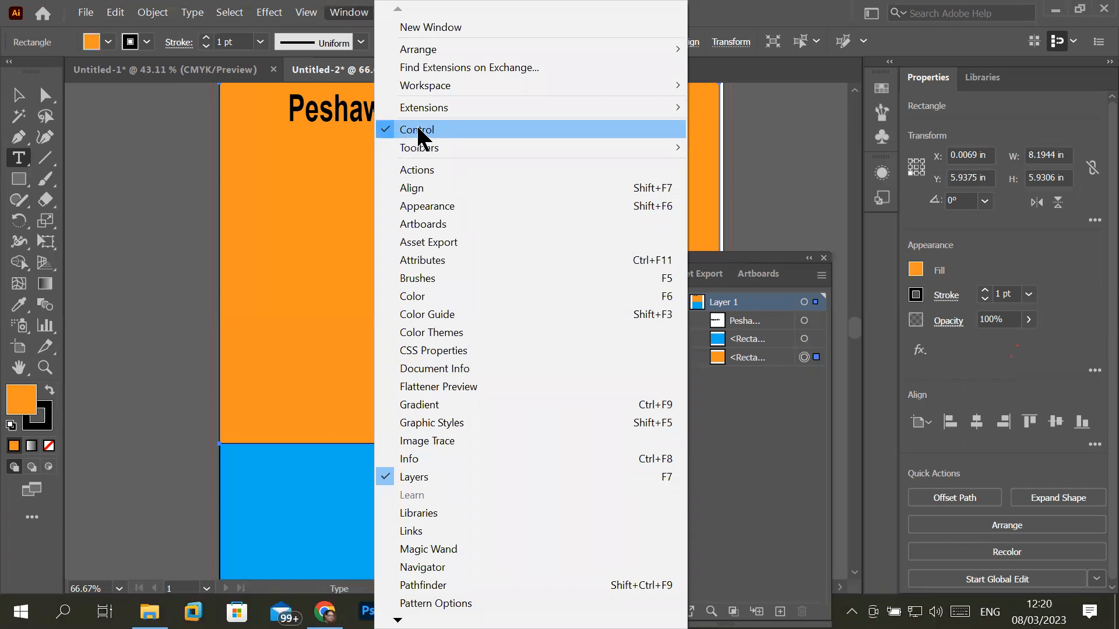
pyautogui.click(315, 47)
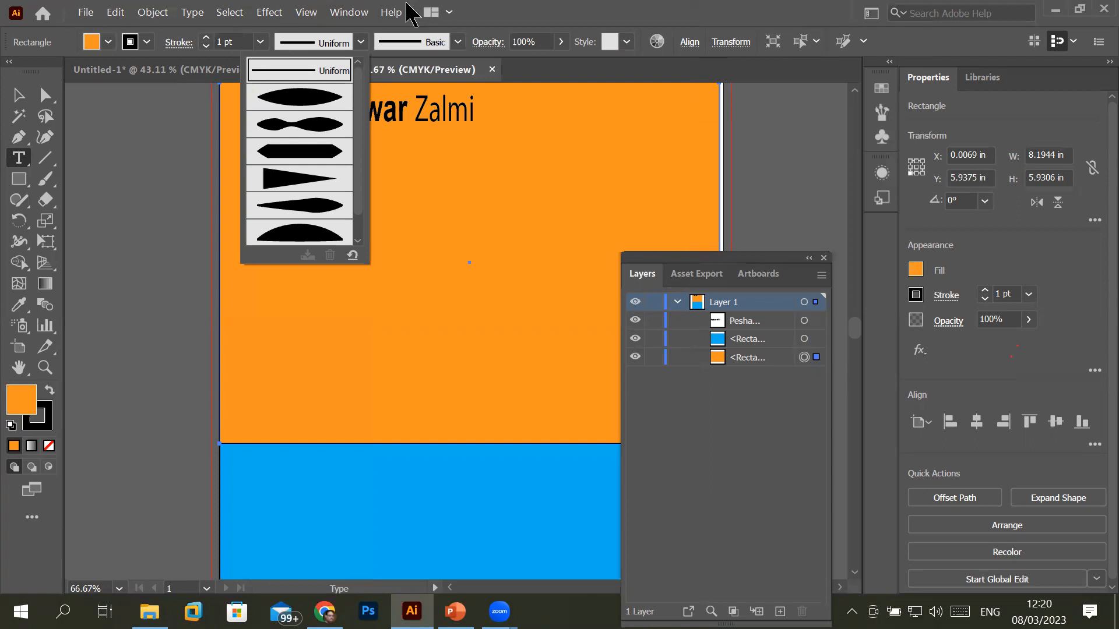
pyautogui.click(341, 16)
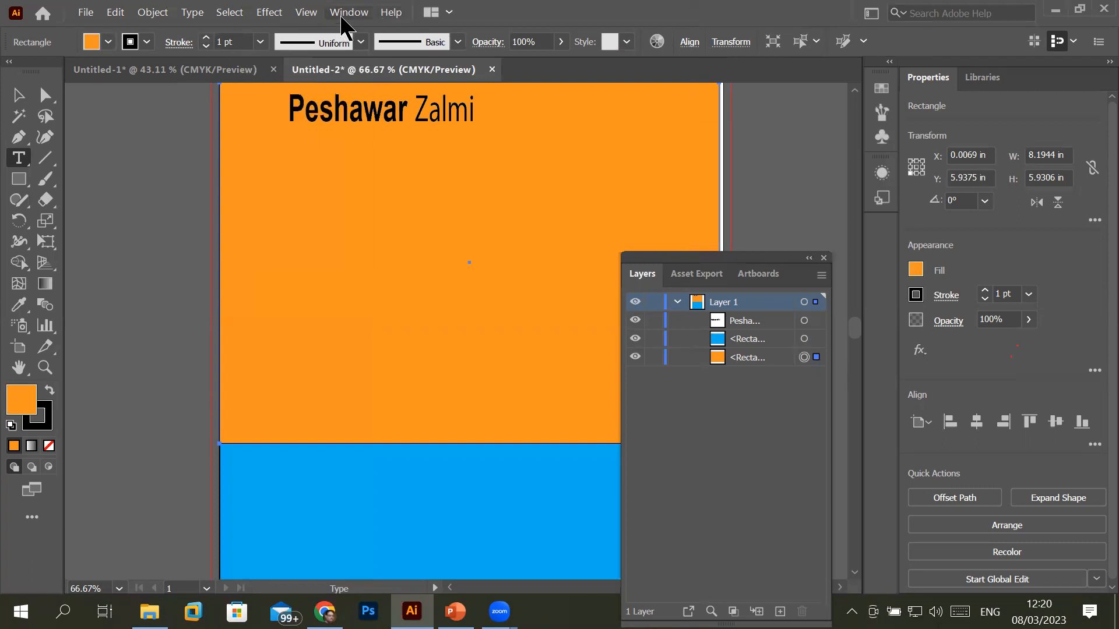
pyautogui.click(342, 16)
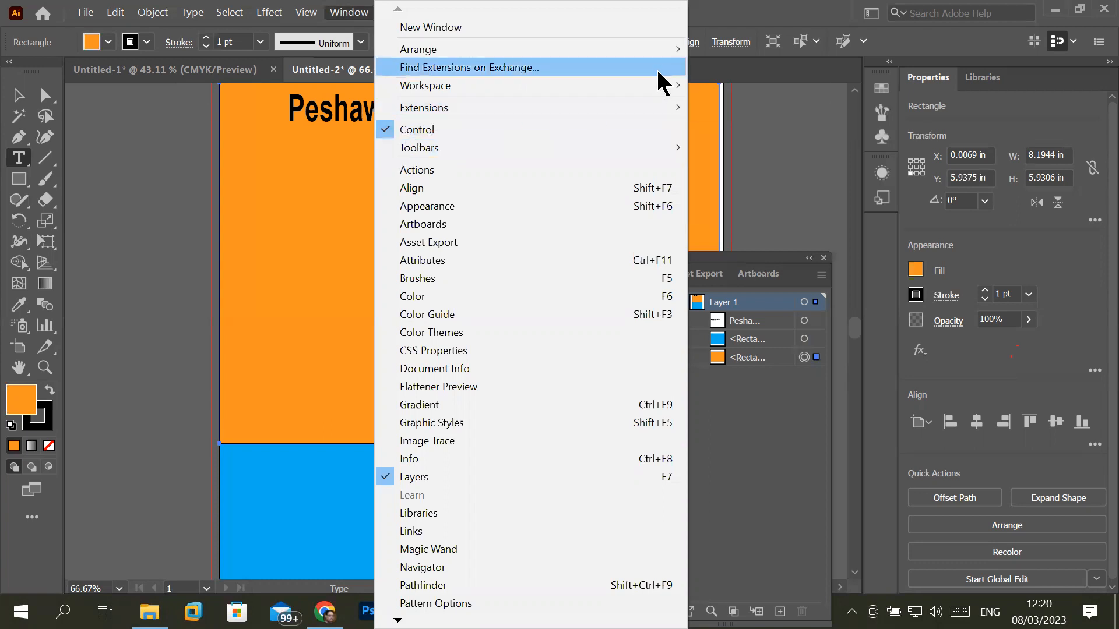
pyautogui.click(752, 14)
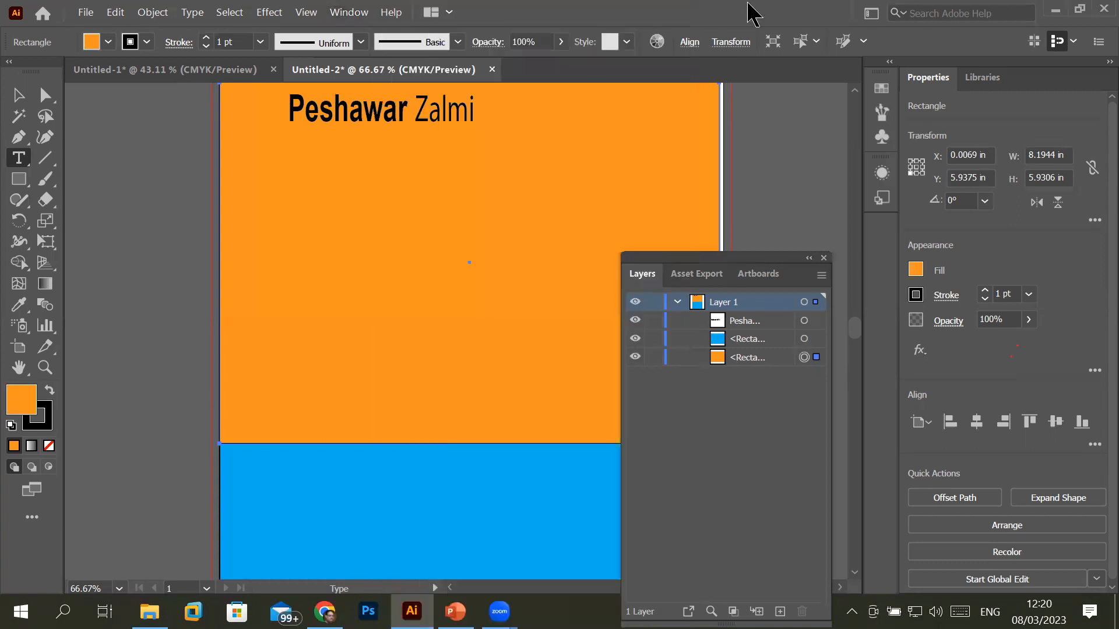
# - Move the "Peshawar Zalmi" text freehand within the orange rectangle to about X 1.375 in, Y 2.5 in
pyautogui.tripleClick(356, 109)
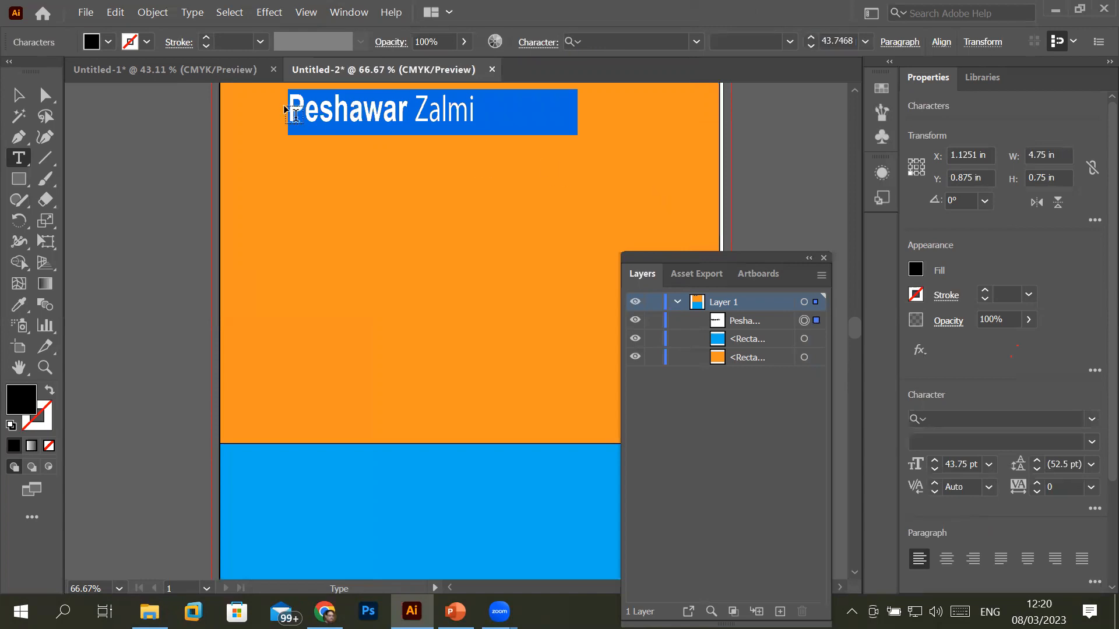
pyautogui.click(18, 95)
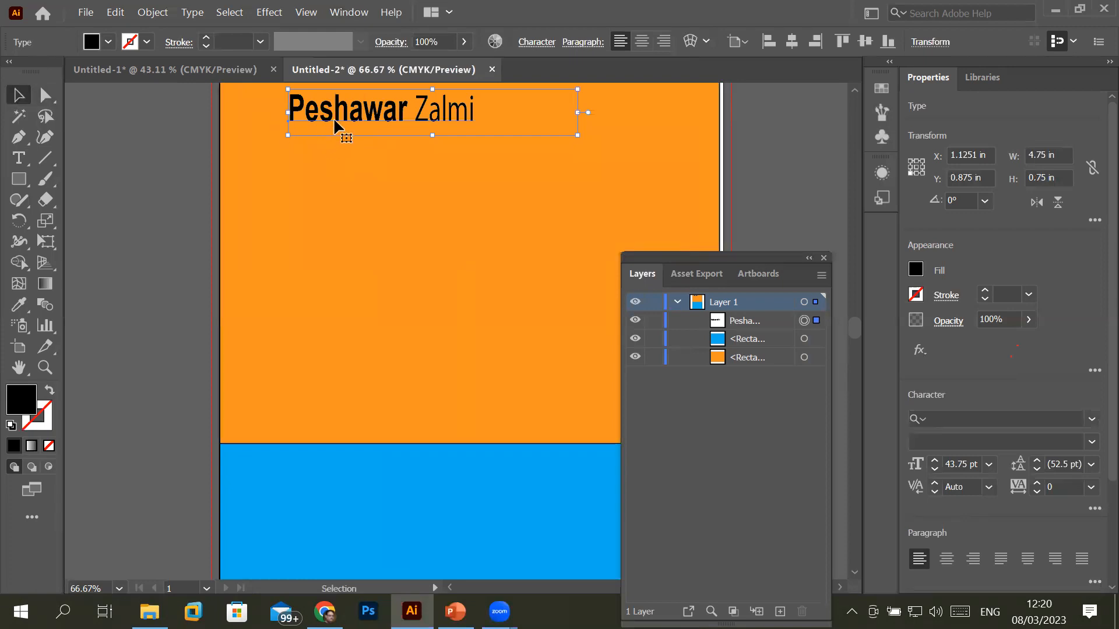
pyautogui.moveTo(338, 121); pyautogui.dragTo(424, 148)
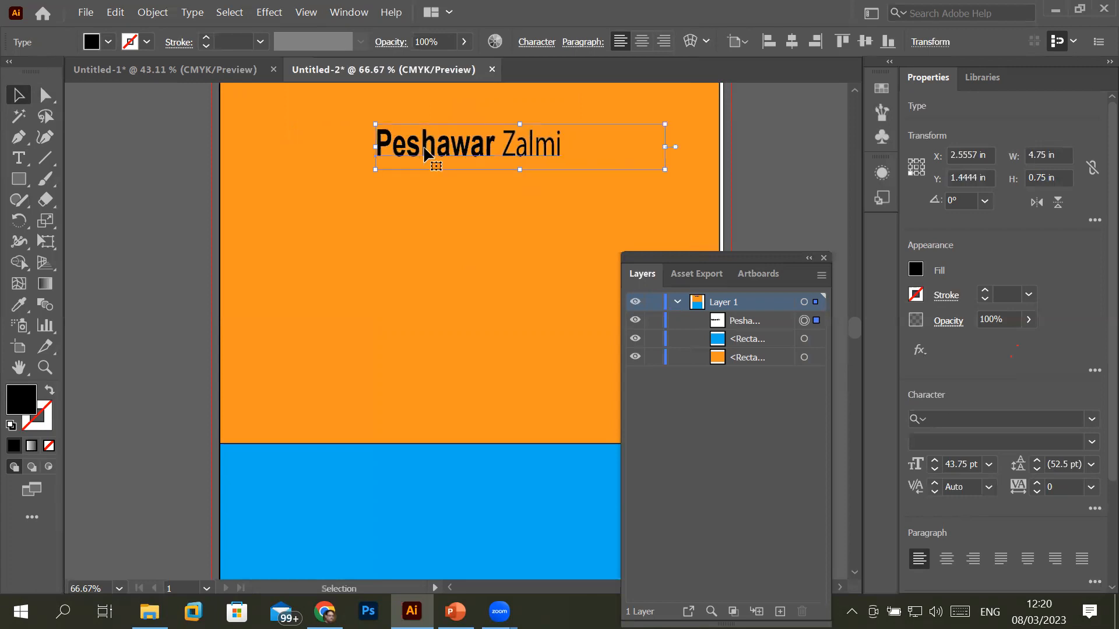
pyautogui.click(817, 334)
pyautogui.click(816, 321)
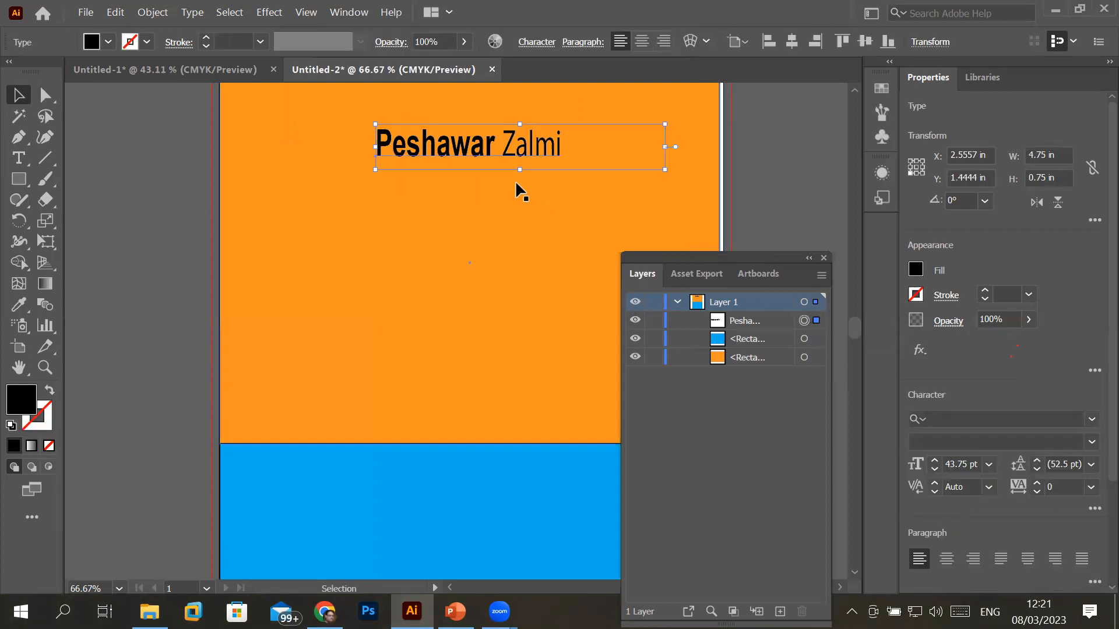
pyautogui.moveTo(497, 169); pyautogui.dragTo(427, 229)
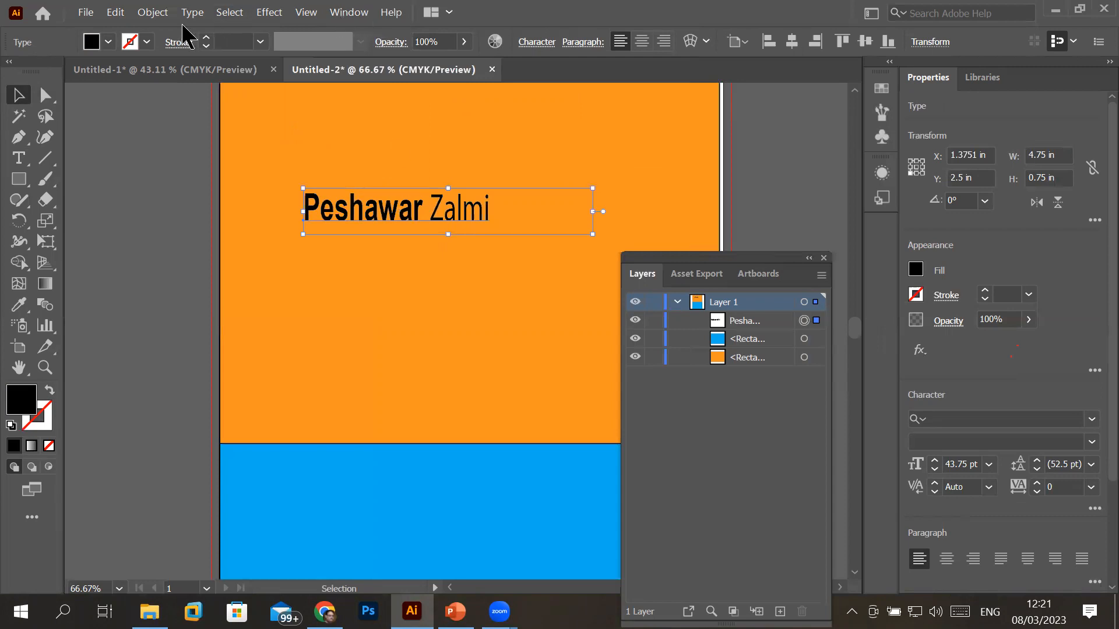
# - Try centre and right paragraph alignment on the "Peshawar Zalmi" text, and finish with it justified with the last line aligned left
pyautogui.click(537, 43)
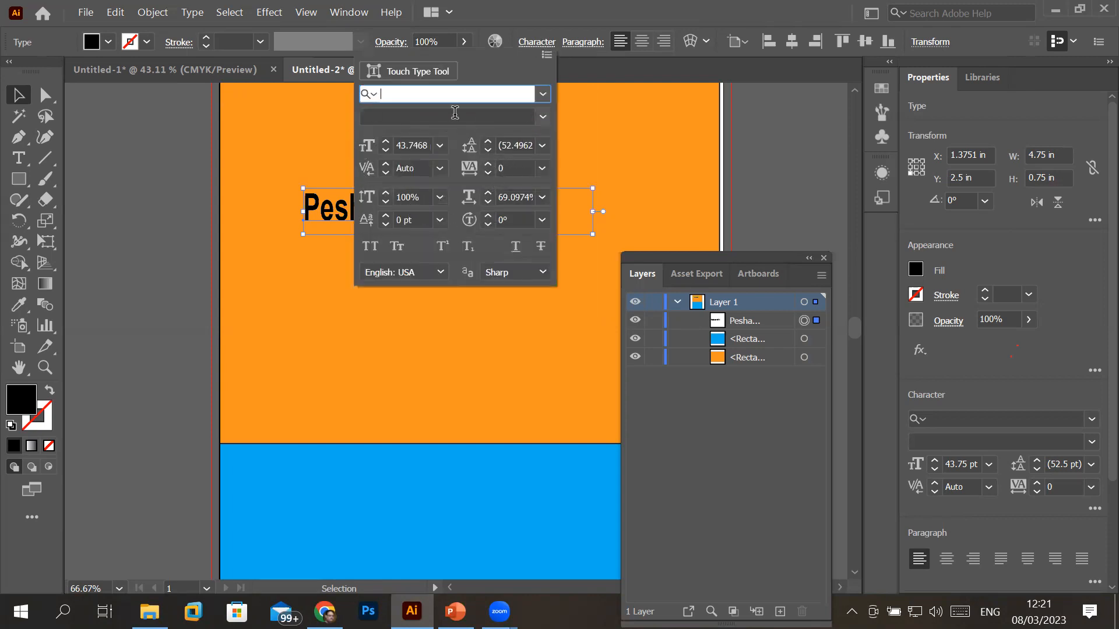
pyautogui.click(929, 83)
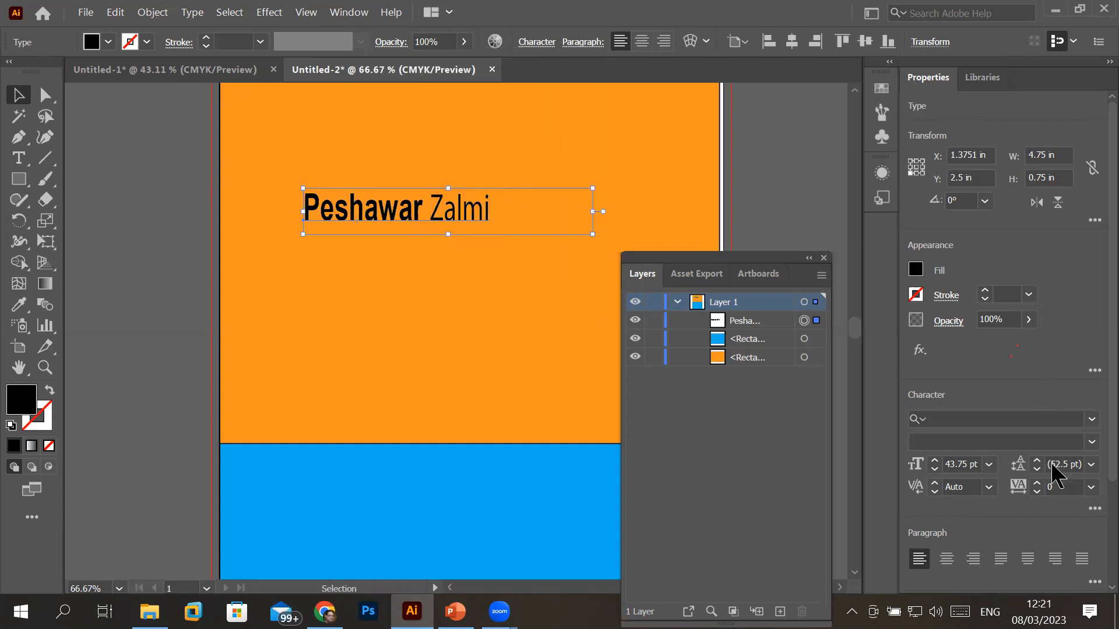
pyautogui.scroll(-3, 1094, 484)
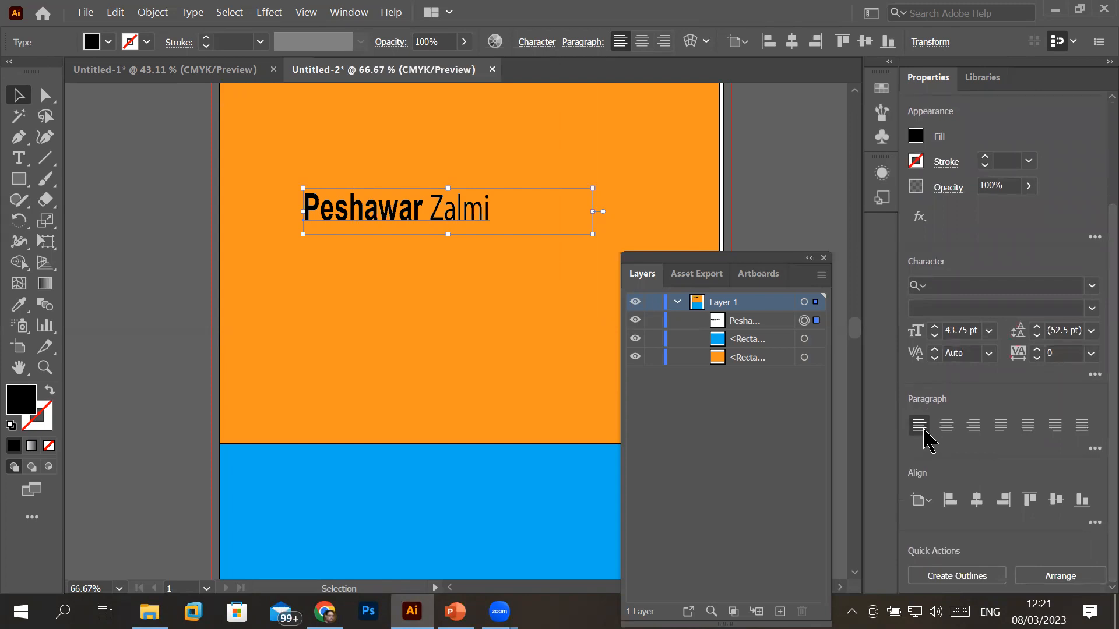
pyautogui.click(946, 425)
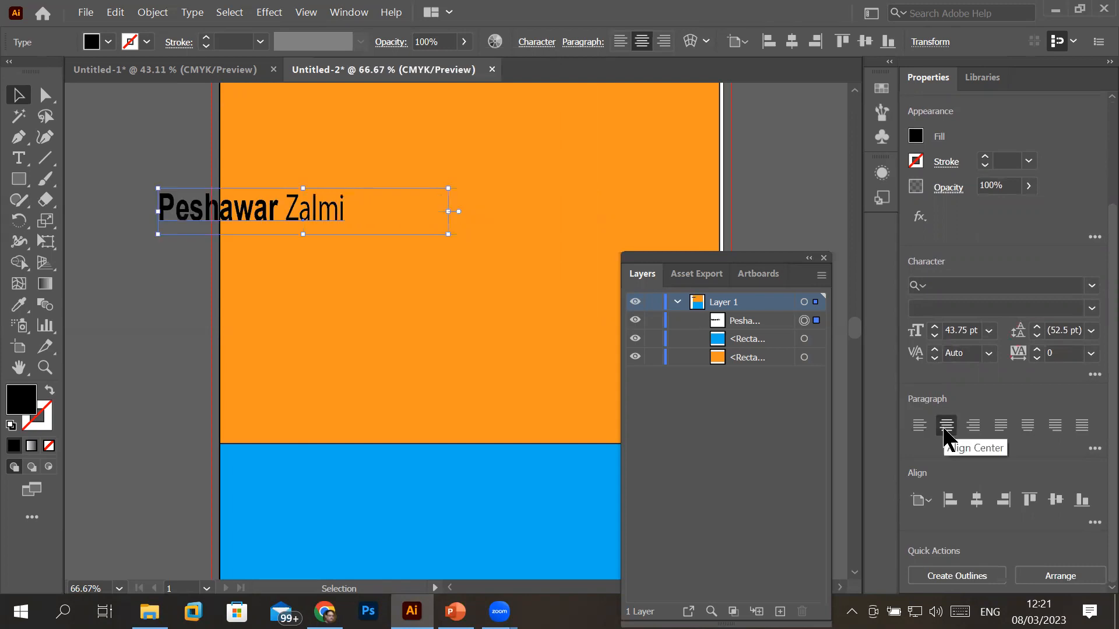
pyautogui.click(974, 427)
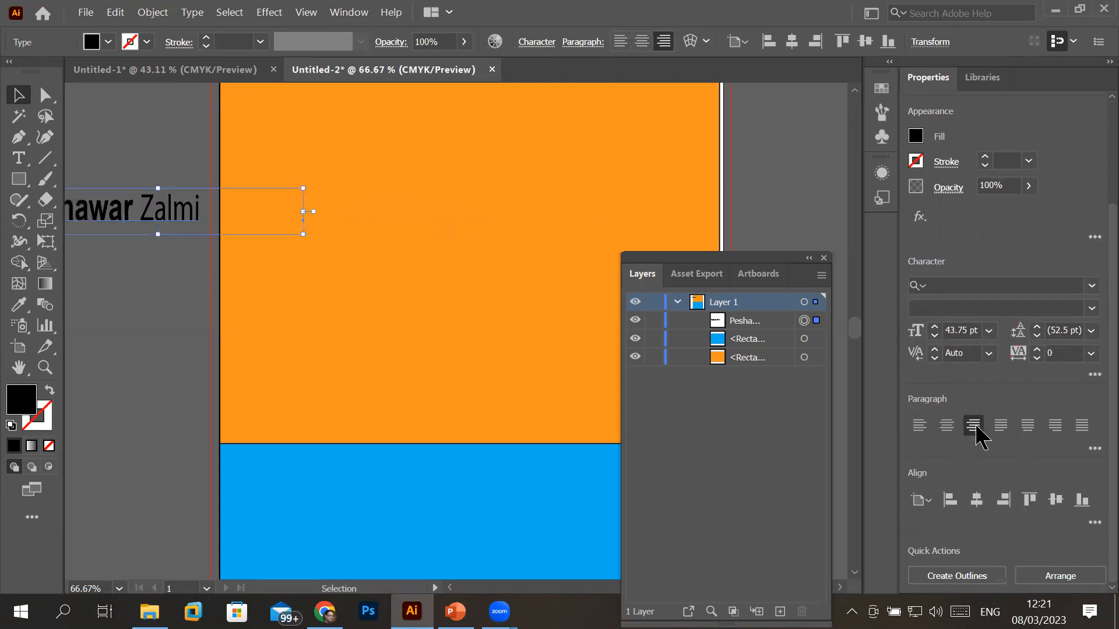
pyautogui.click(1007, 429)
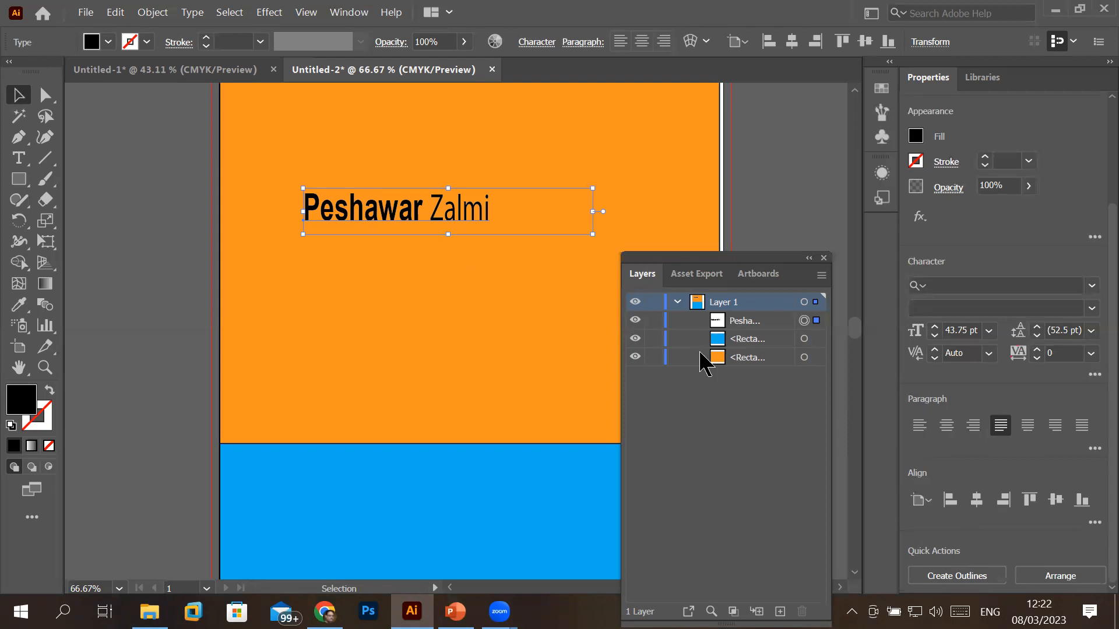
# - Move the "Peshawar Zalmi" text up to about Y 1.22 in and show the Align To choices available for it
pyautogui.moveTo(406, 222); pyautogui.dragTo(480, 251)
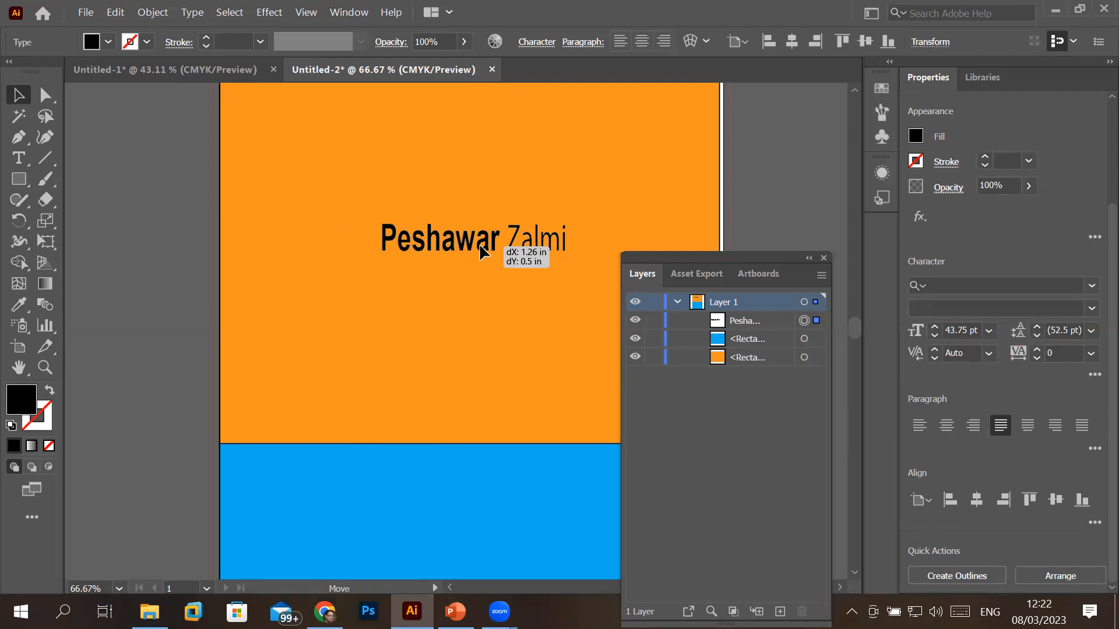
pyautogui.moveTo(481, 251); pyautogui.dragTo(466, 141)
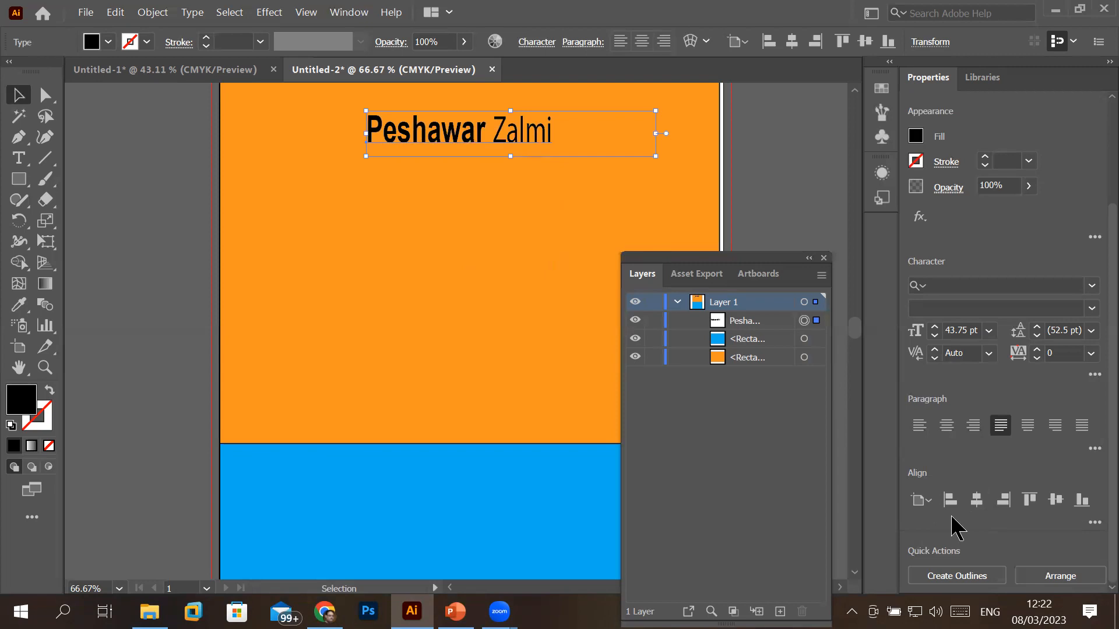
pyautogui.click(1095, 524)
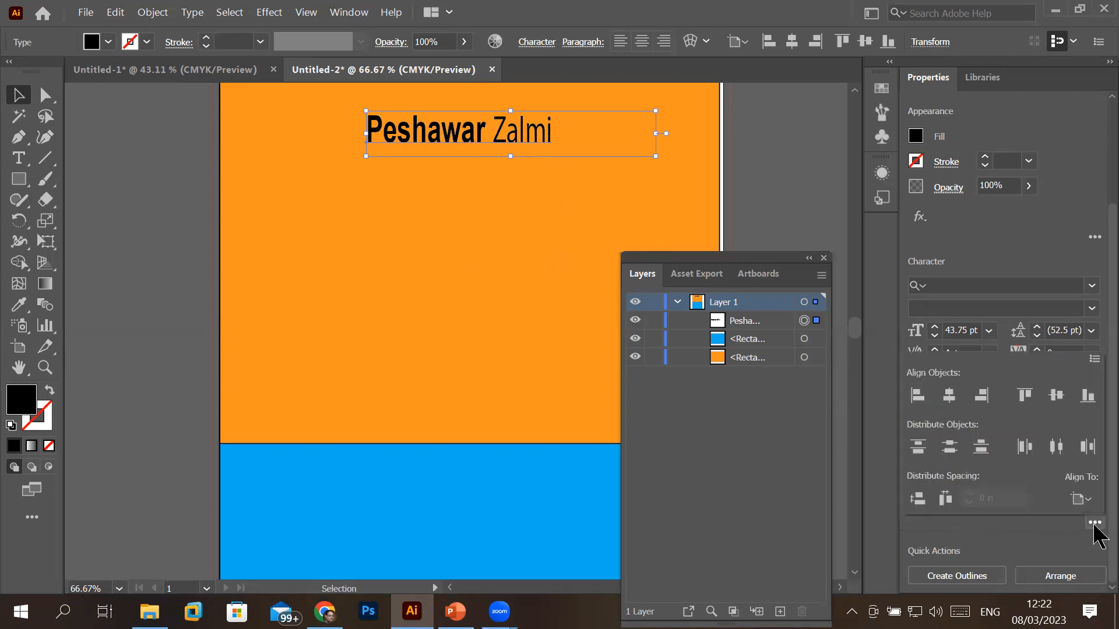
pyautogui.click(1094, 524)
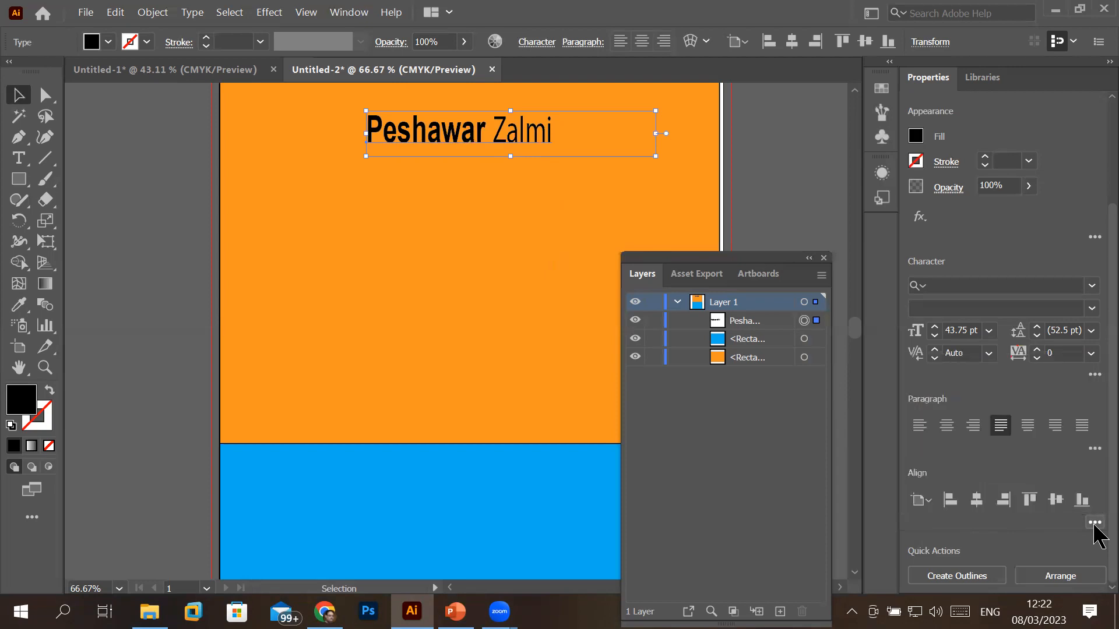
pyautogui.click(1095, 524)
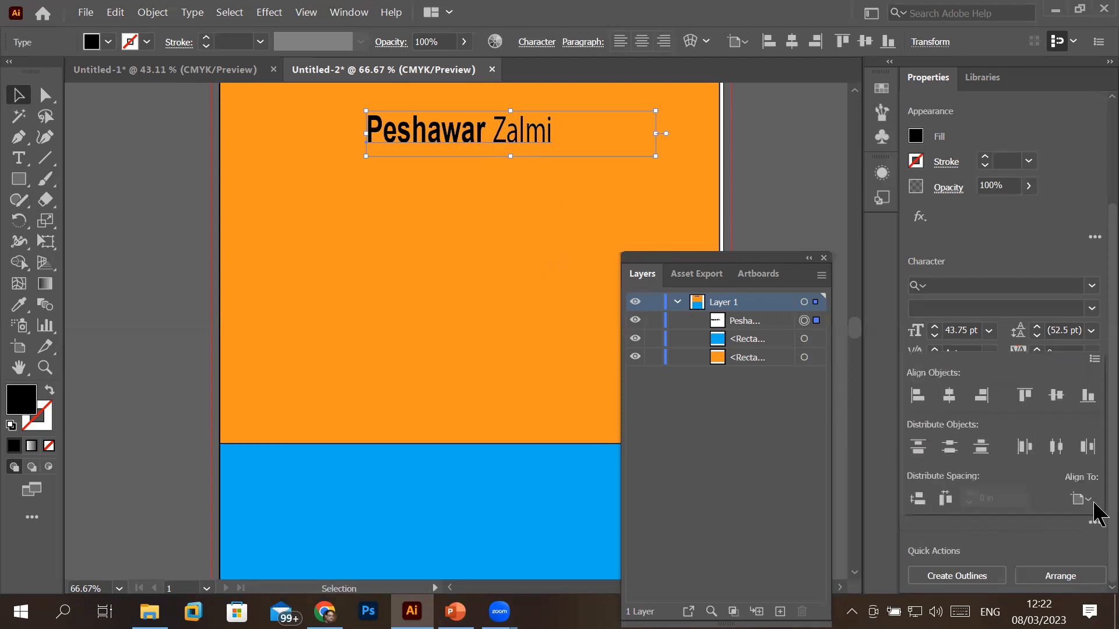
pyautogui.click(1085, 502)
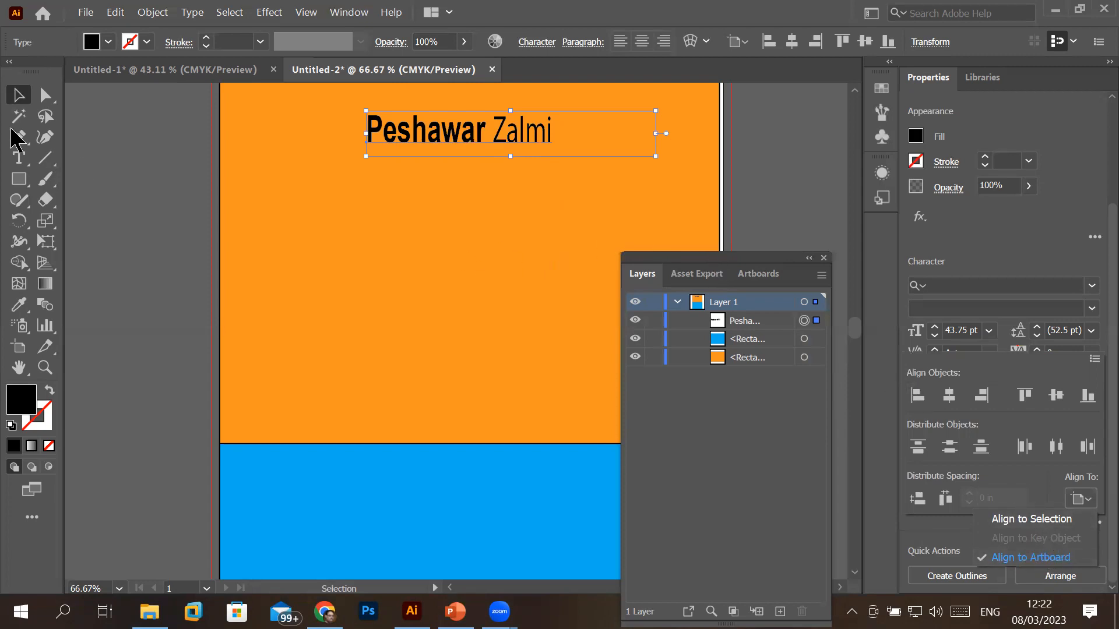
pyautogui.click(18, 95)
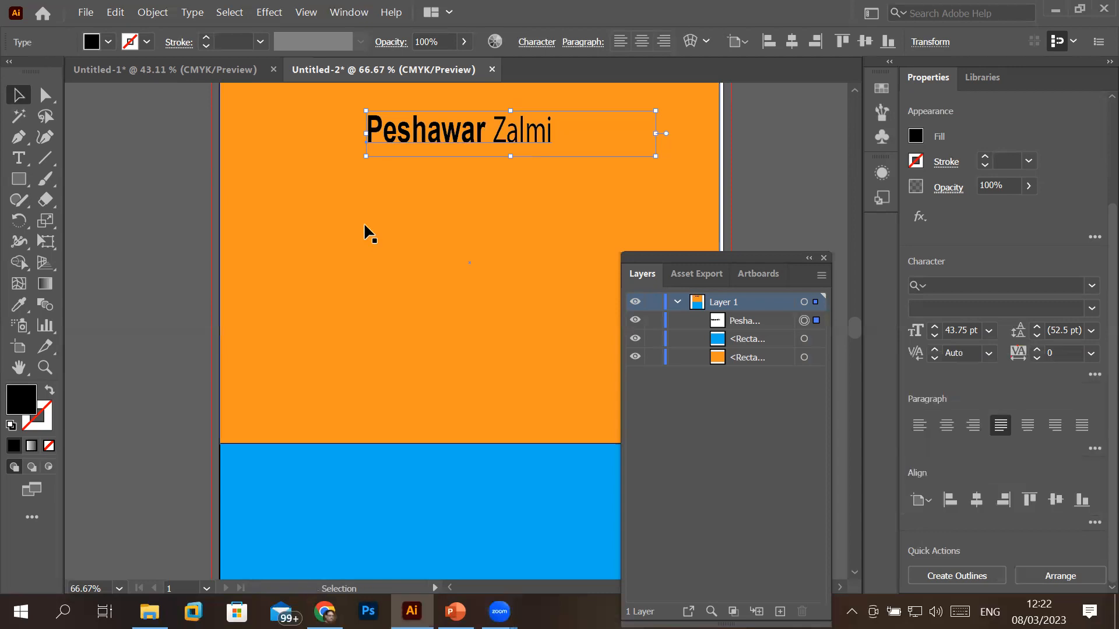
# - Select the text together with the orange rectangle and set Align to Key Object, with the orange rectangle as the key object
pyautogui.click(818, 357)
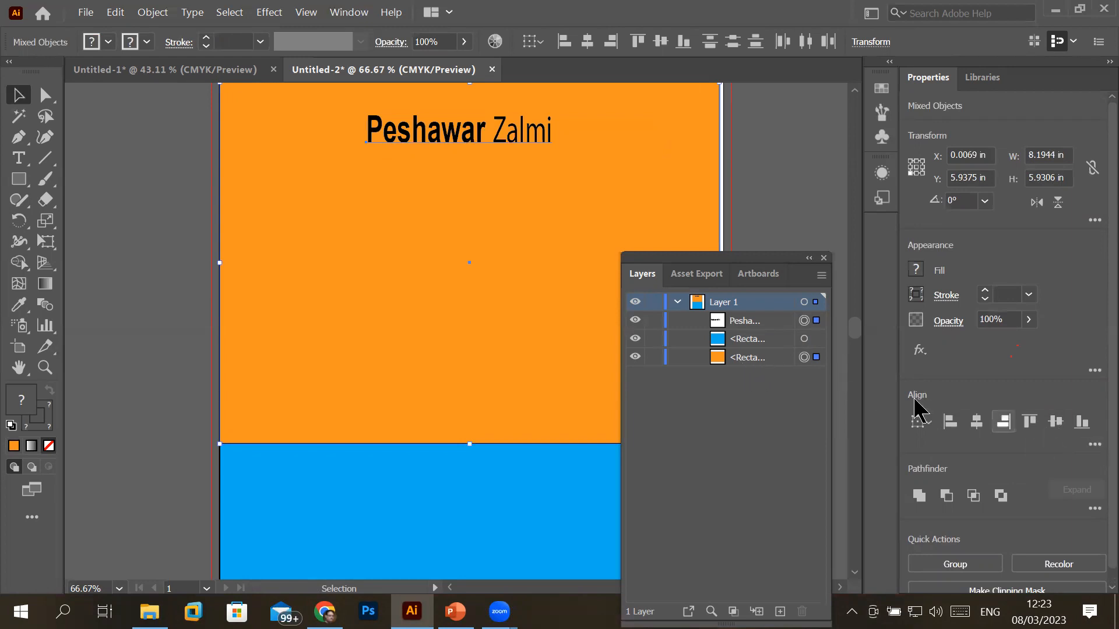
pyautogui.click(1095, 446)
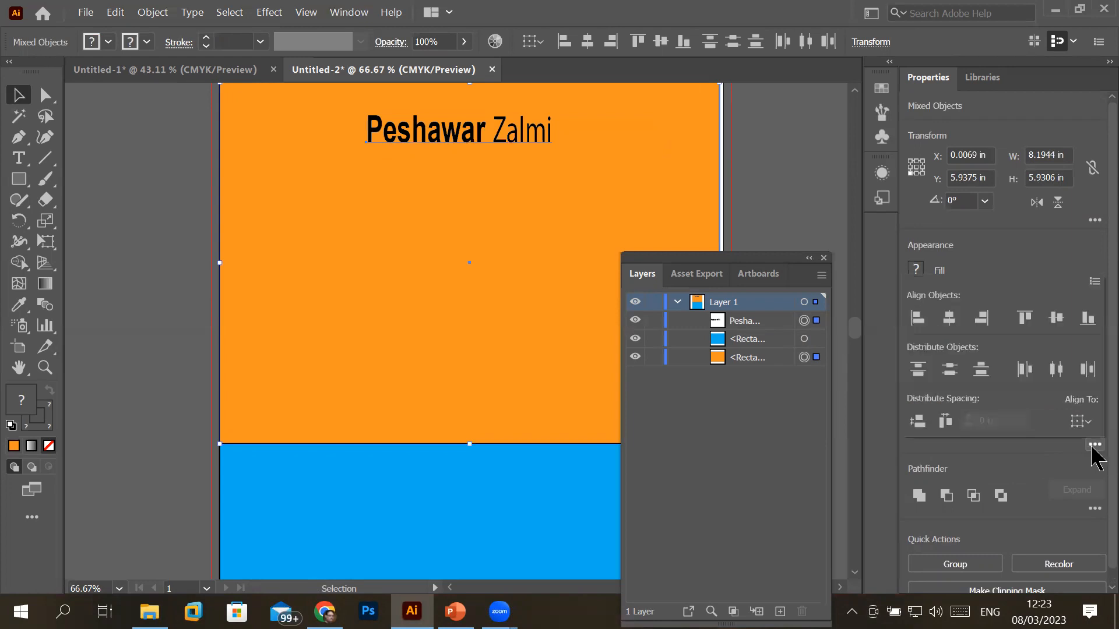
pyautogui.click(1087, 424)
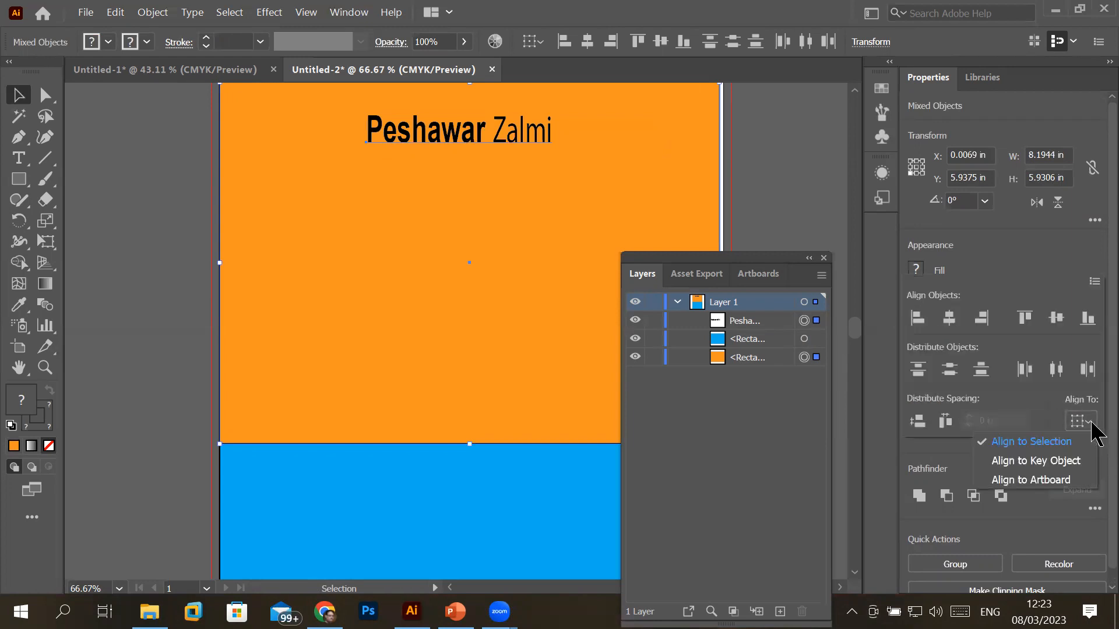
pyautogui.click(1029, 461)
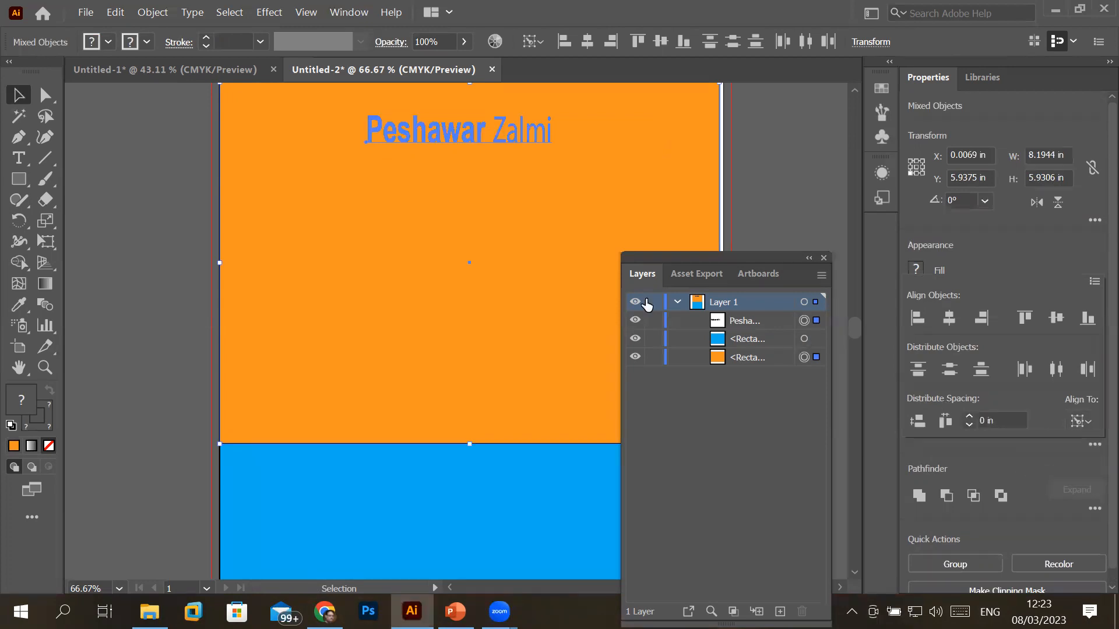
pyautogui.click(452, 268)
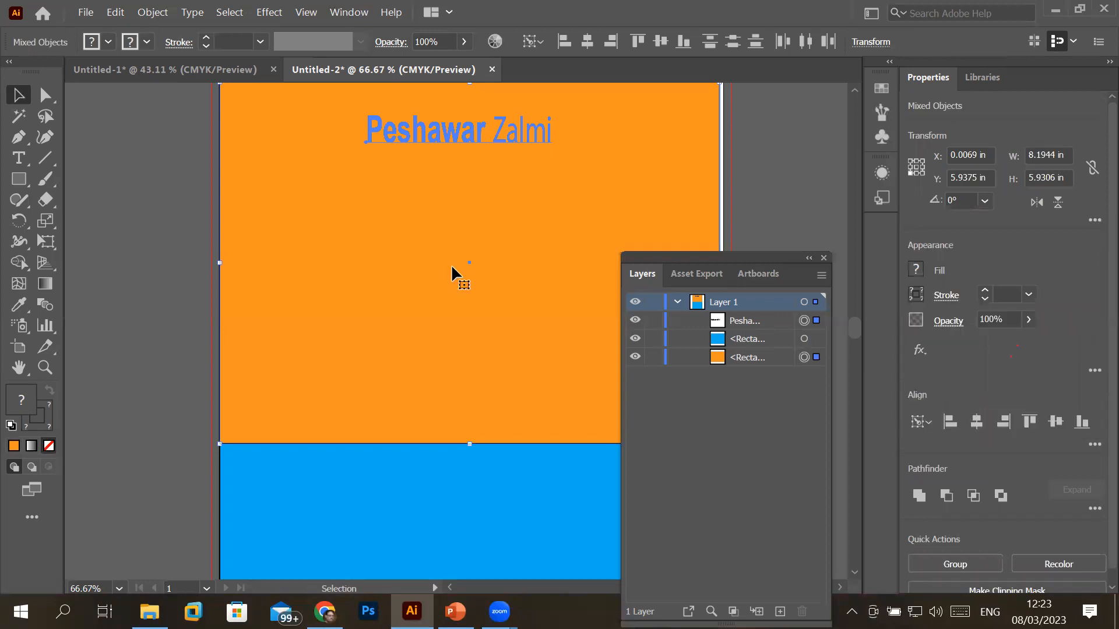
pyautogui.click(522, 137)
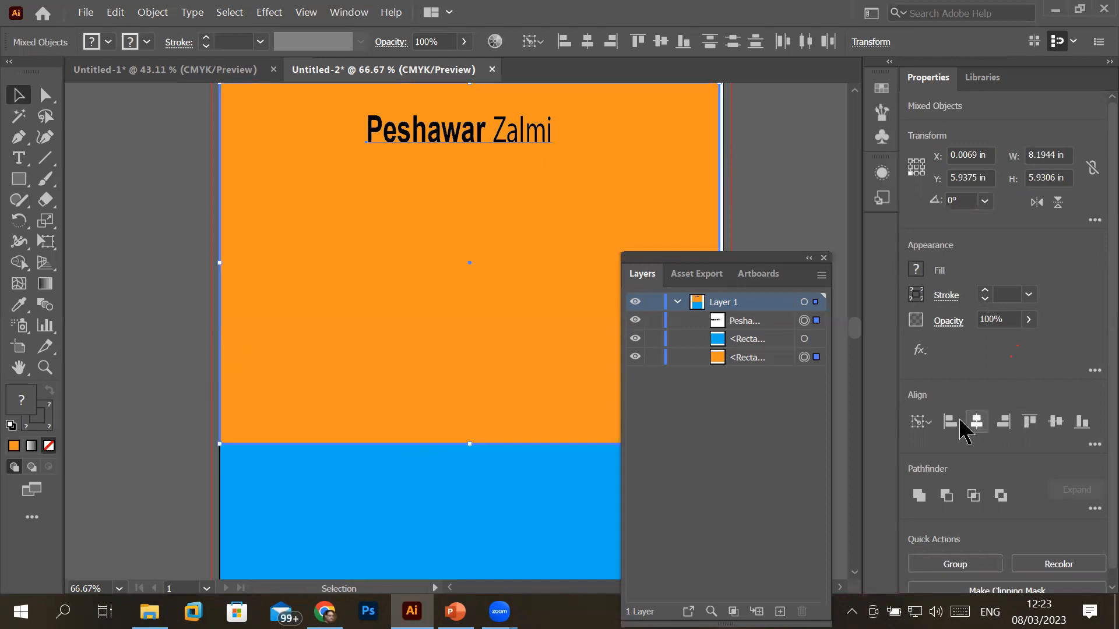
# - Try centring the text horizontally on the orange rectangle, and finish by aligning it to the rectangle's right edge
pyautogui.click(978, 424)
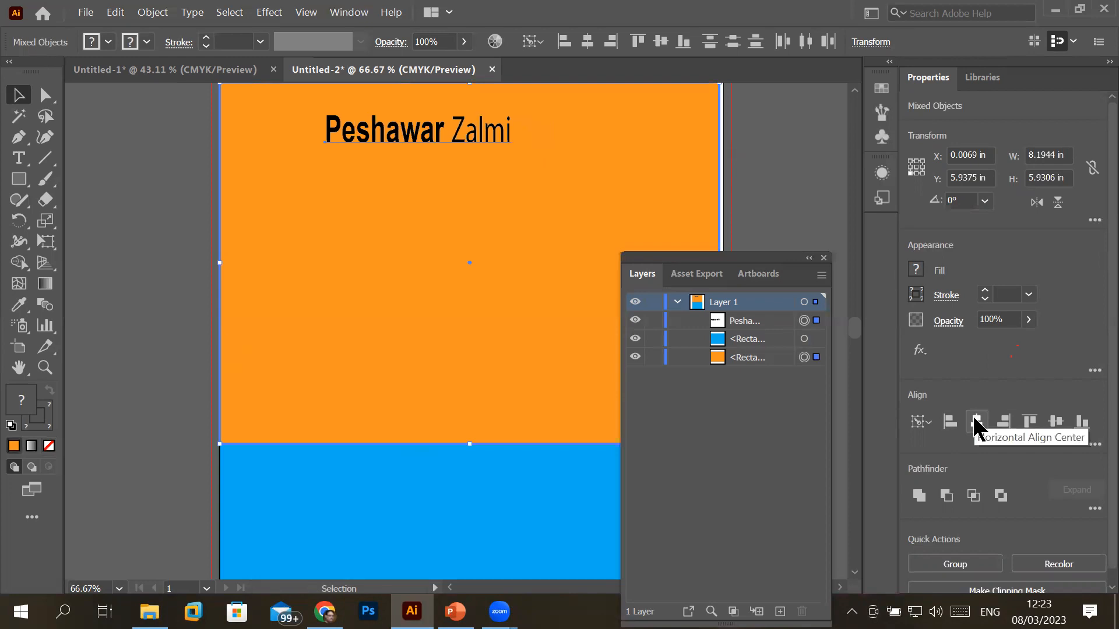
pyautogui.click(1003, 426)
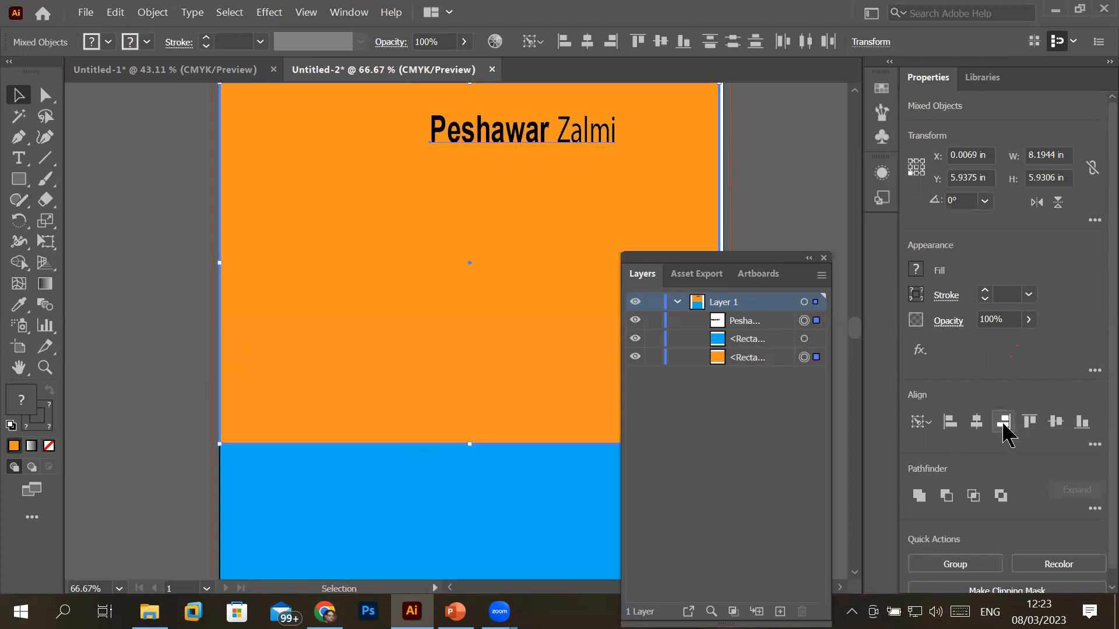
pyautogui.click(1093, 509)
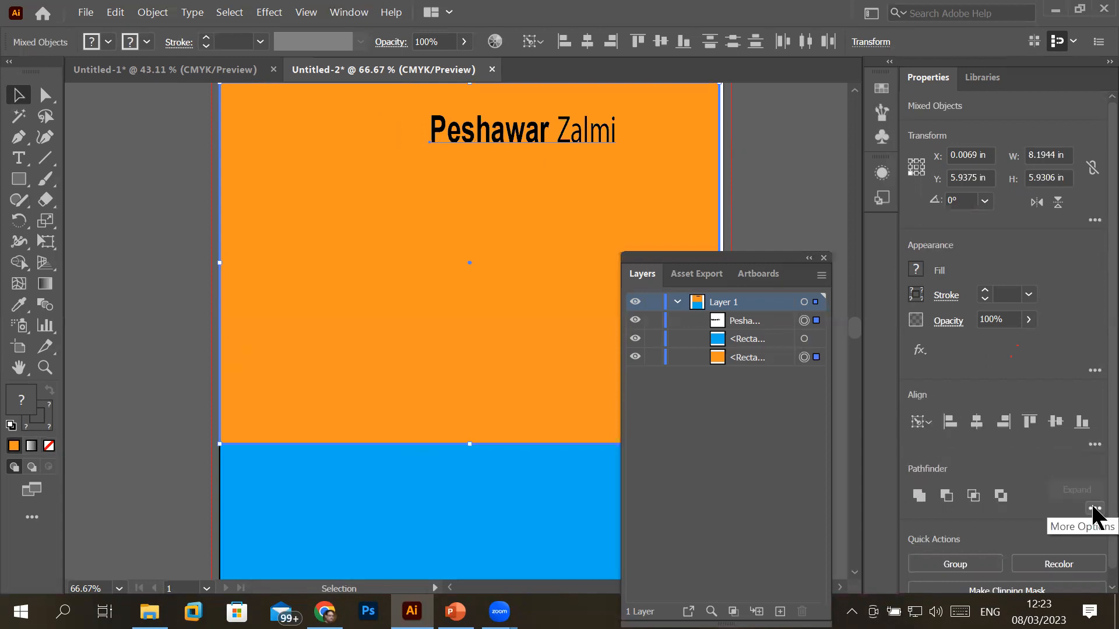
# - Reapply Align to Key Object to the text and orange rectangle, and deselect the rectangle so only the text is selected
pyautogui.click(1095, 445)
pyautogui.click(1085, 422)
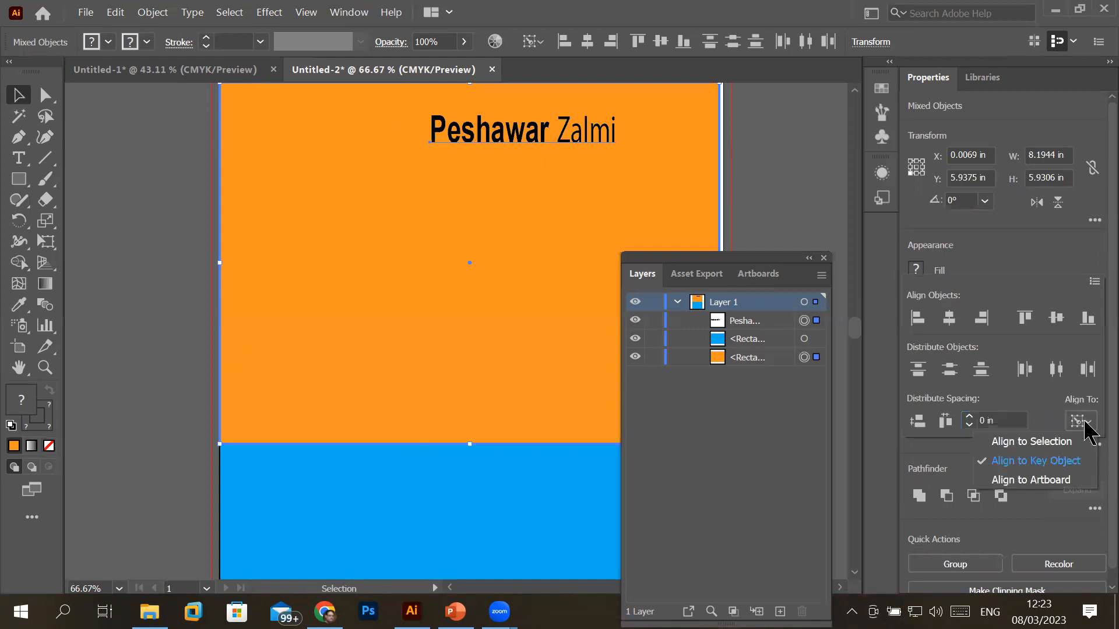
pyautogui.click(1034, 461)
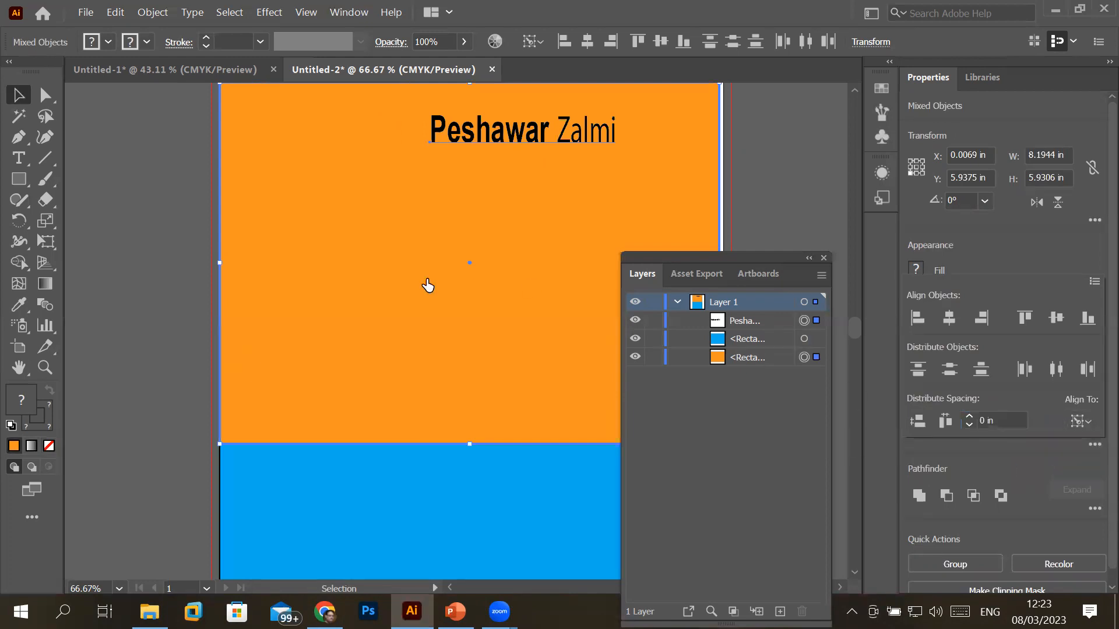
pyautogui.click(698, 187)
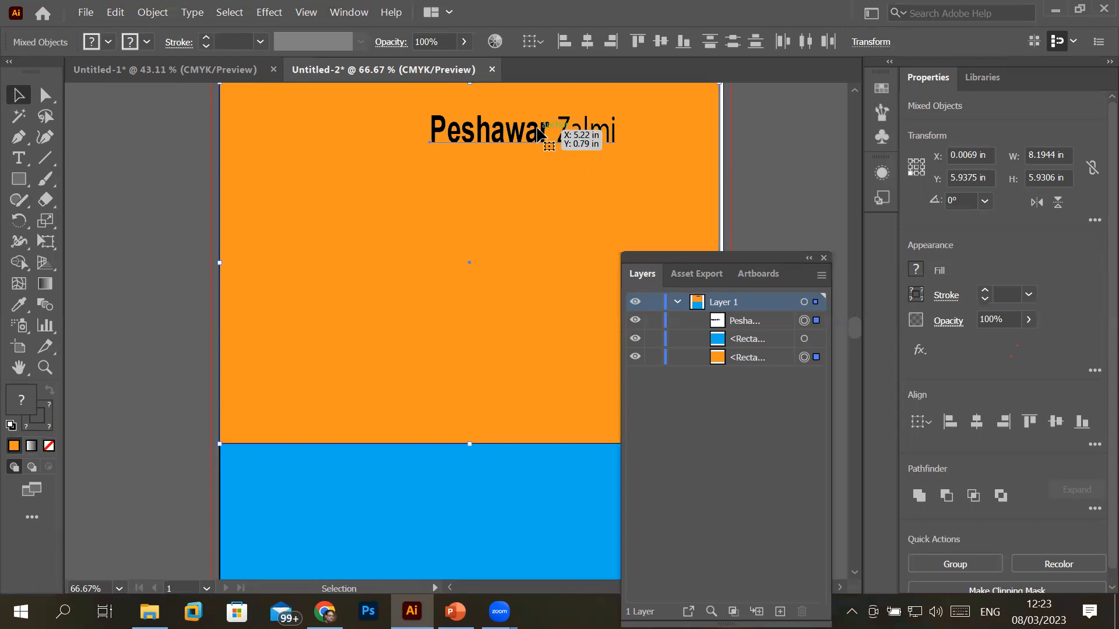
pyautogui.keyDown('shift'); pyautogui.click(711, 188); pyautogui.keyUp('shift')
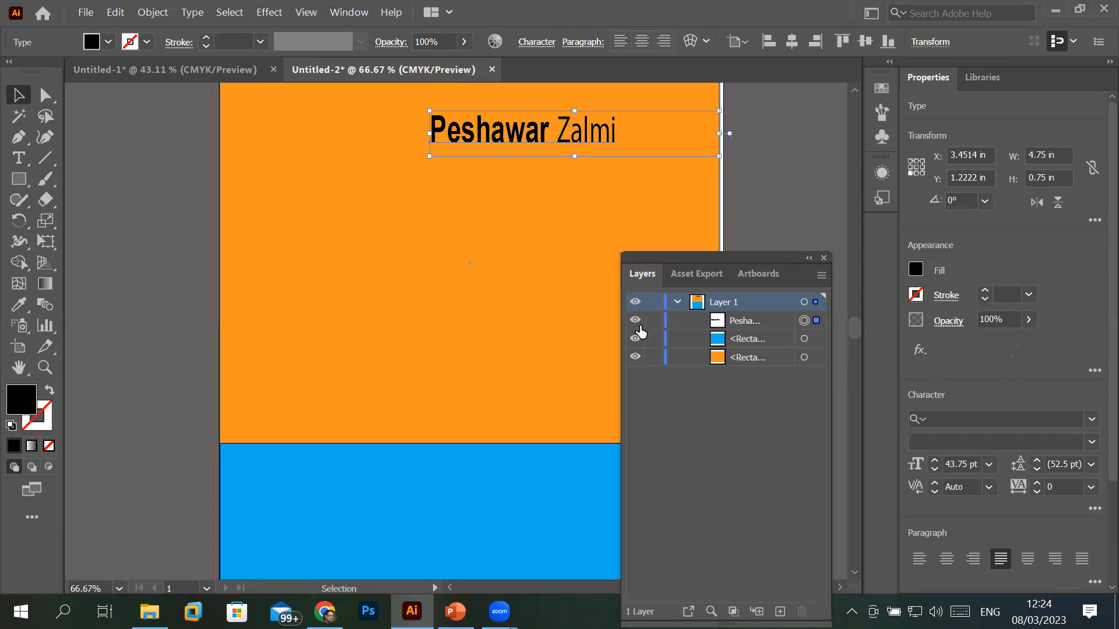
# - Add the orange rectangle to the text selection and set Align to Key Object, with the text as the key object
pyautogui.keyDown('shift'); pyautogui.click(514, 297); pyautogui.keyUp('shift')
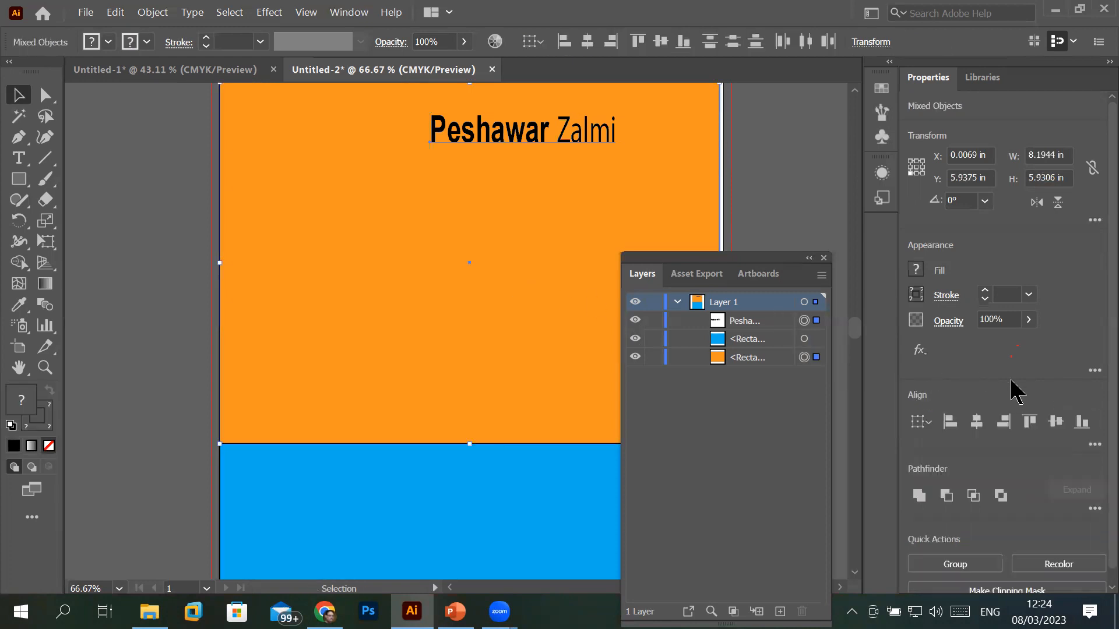
pyautogui.click(1093, 444)
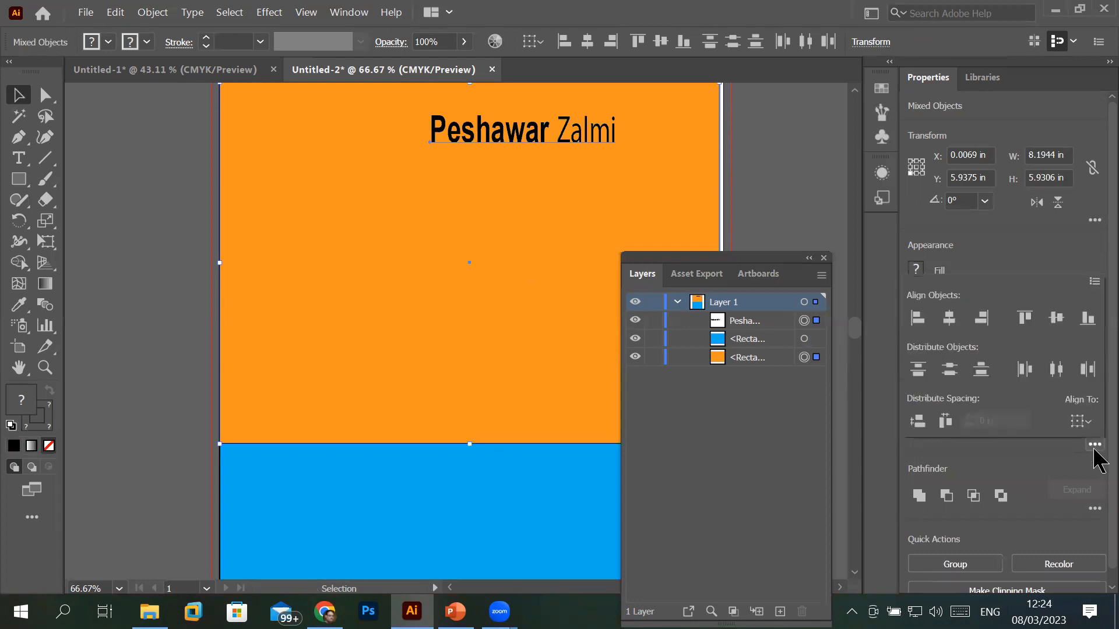
pyautogui.click(1087, 423)
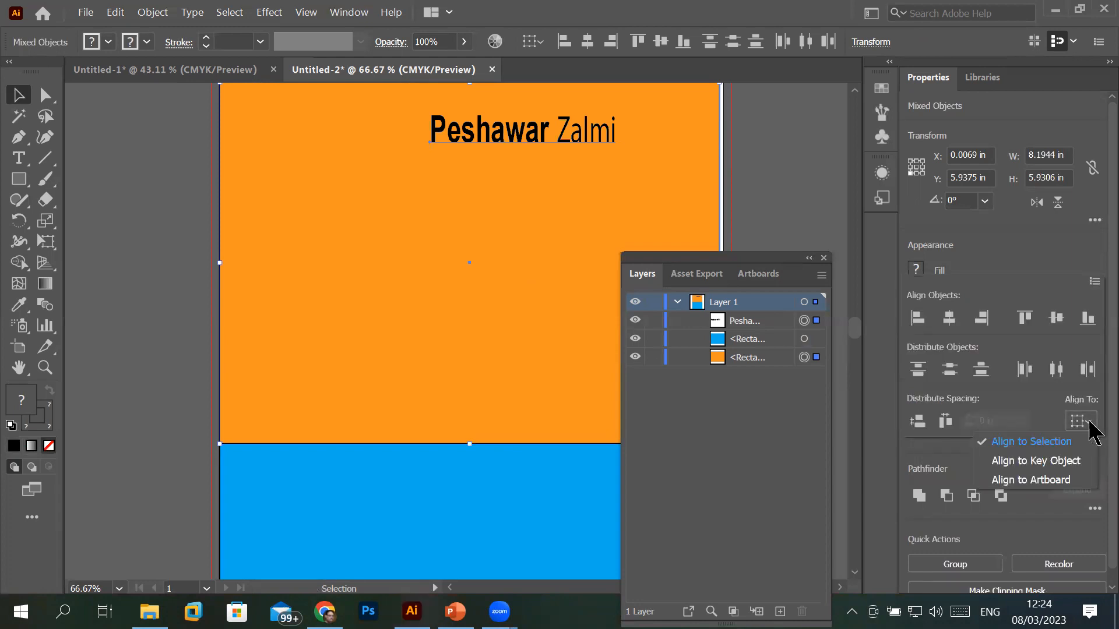
pyautogui.click(1043, 461)
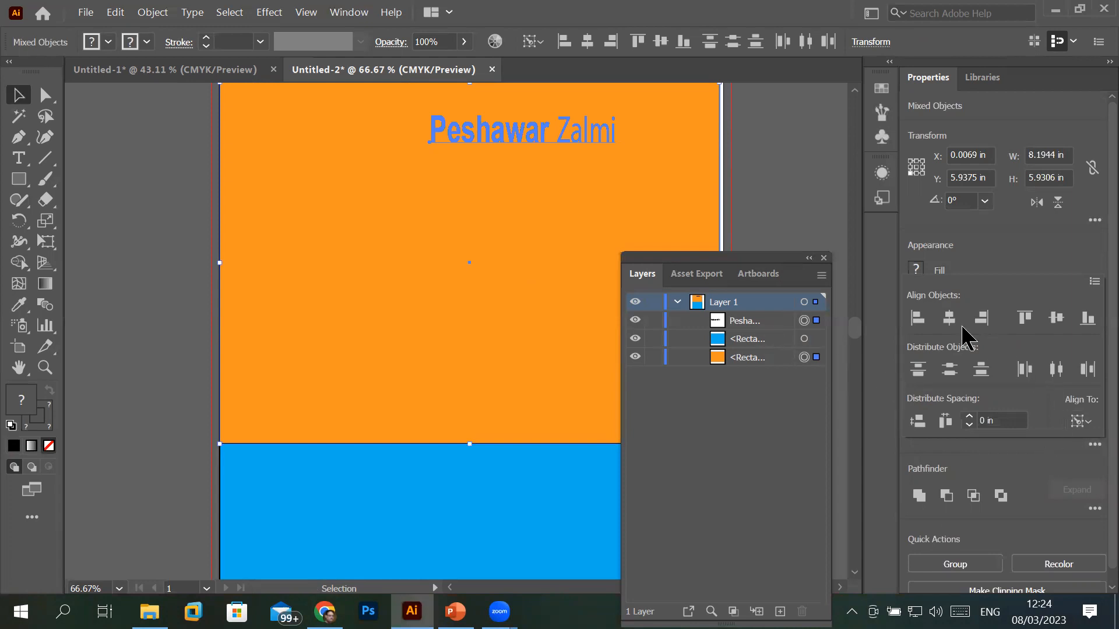
# - Try aligning the orange rectangle to the left edge of the key text, and undo the alignment
pyautogui.click(918, 320)
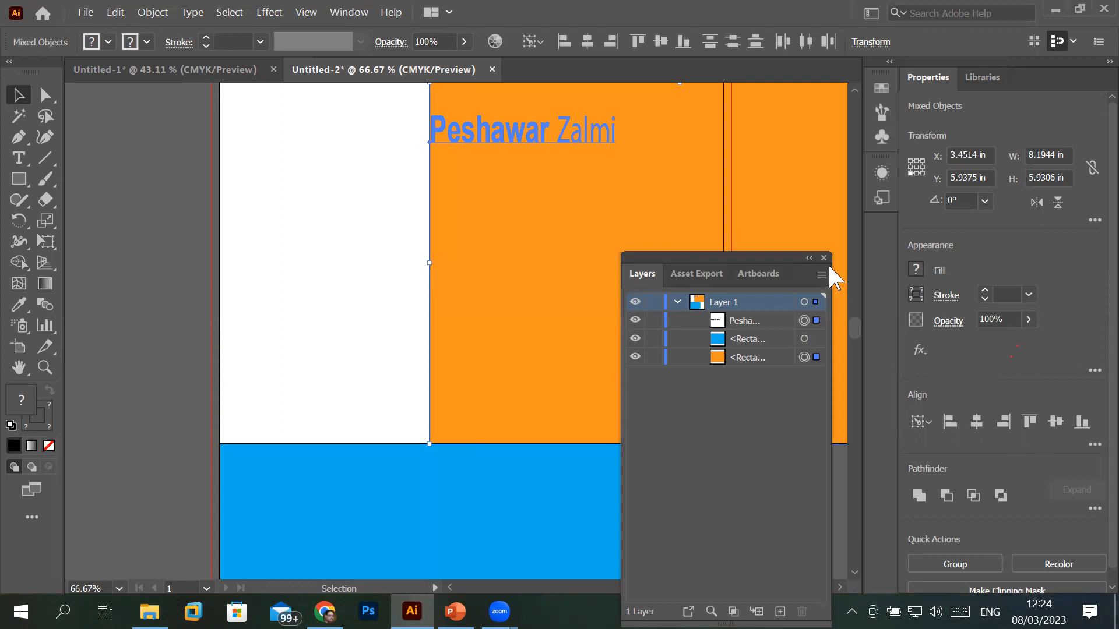
pyautogui.hotkey('ctrl', 'z')
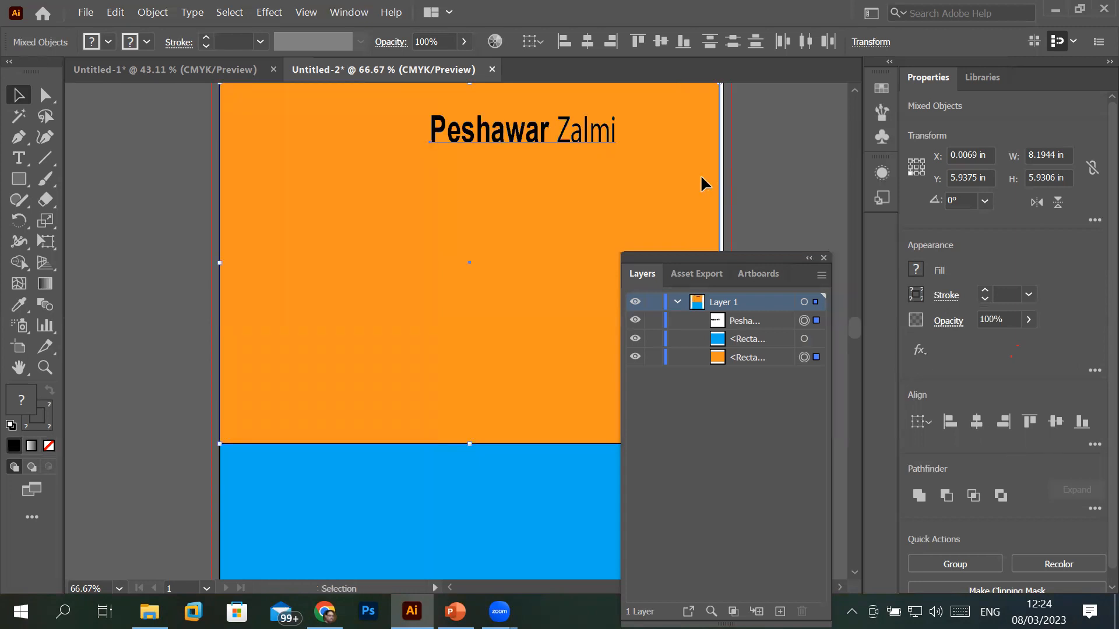
# - Align the text to the orange rectangle's left, right, top and bottom edges in turn, finish by centring it vertically, and close the Layers panel
pyautogui.click(950, 422)
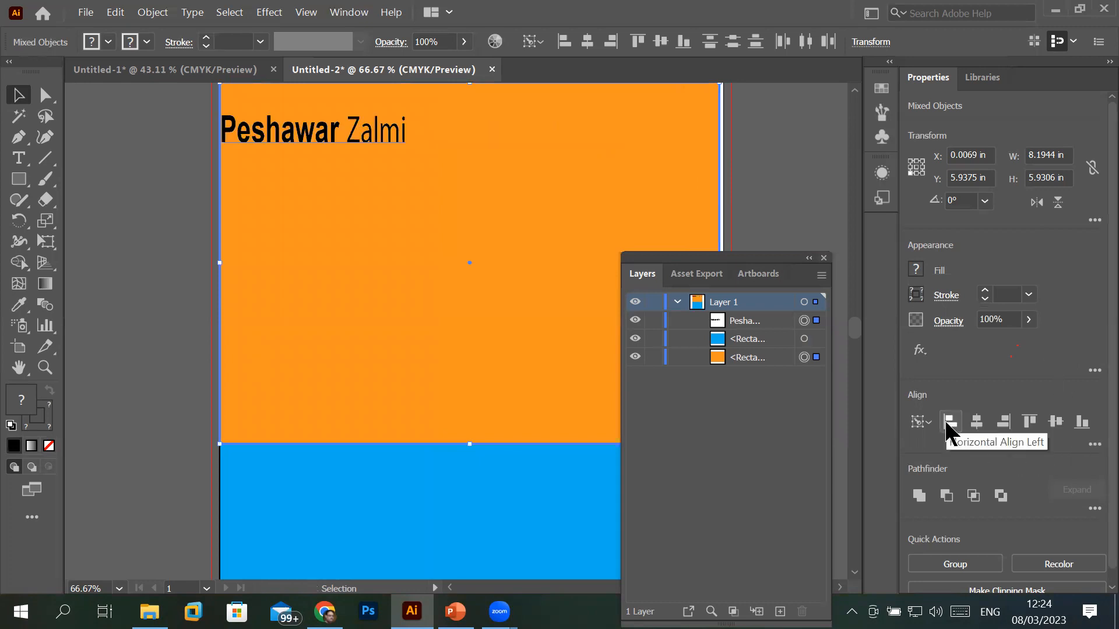
pyautogui.click(1003, 422)
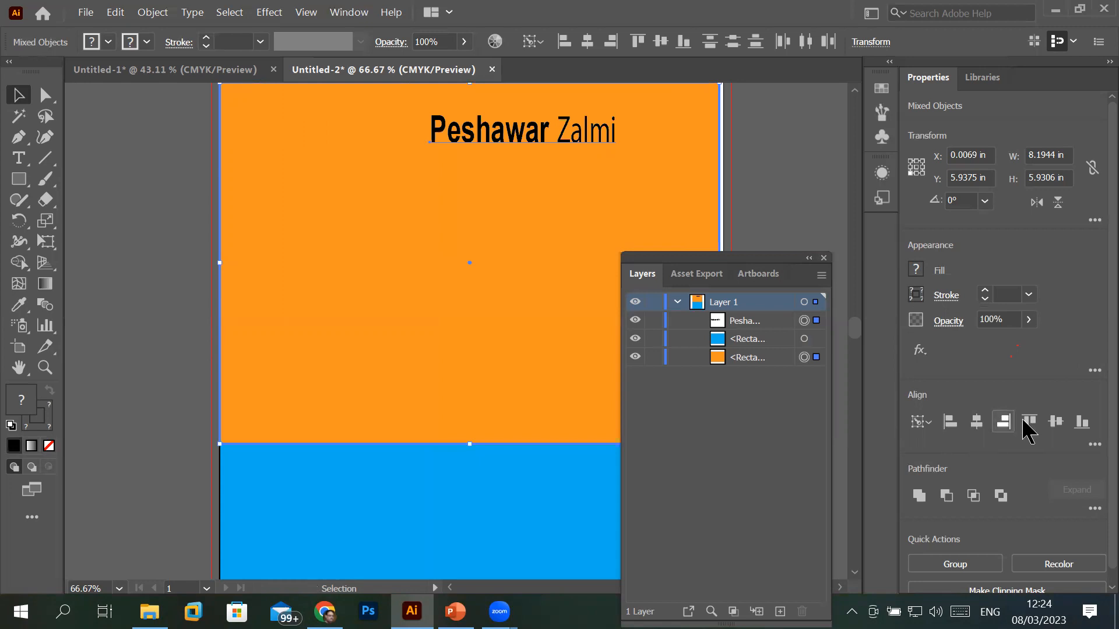
pyautogui.click(1023, 424)
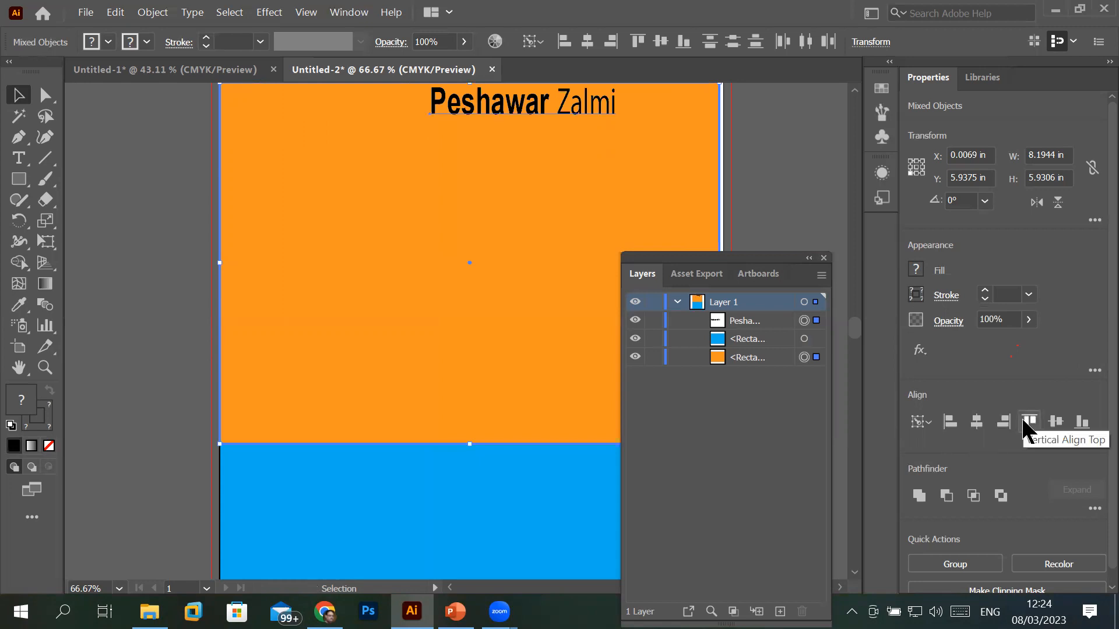
pyautogui.click(1082, 422)
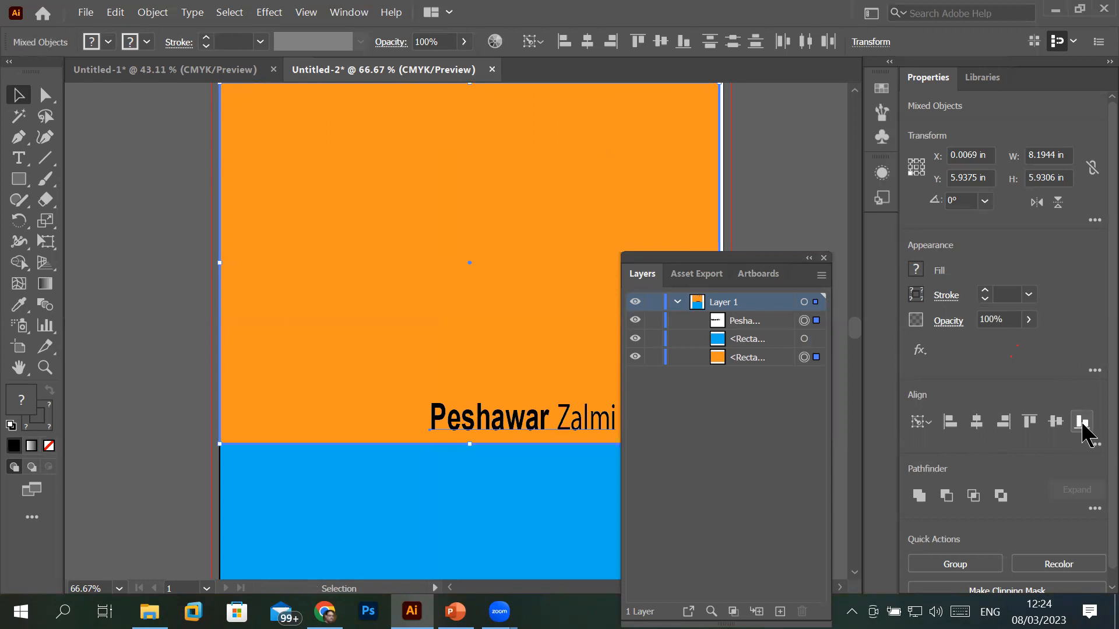
pyautogui.click(1051, 424)
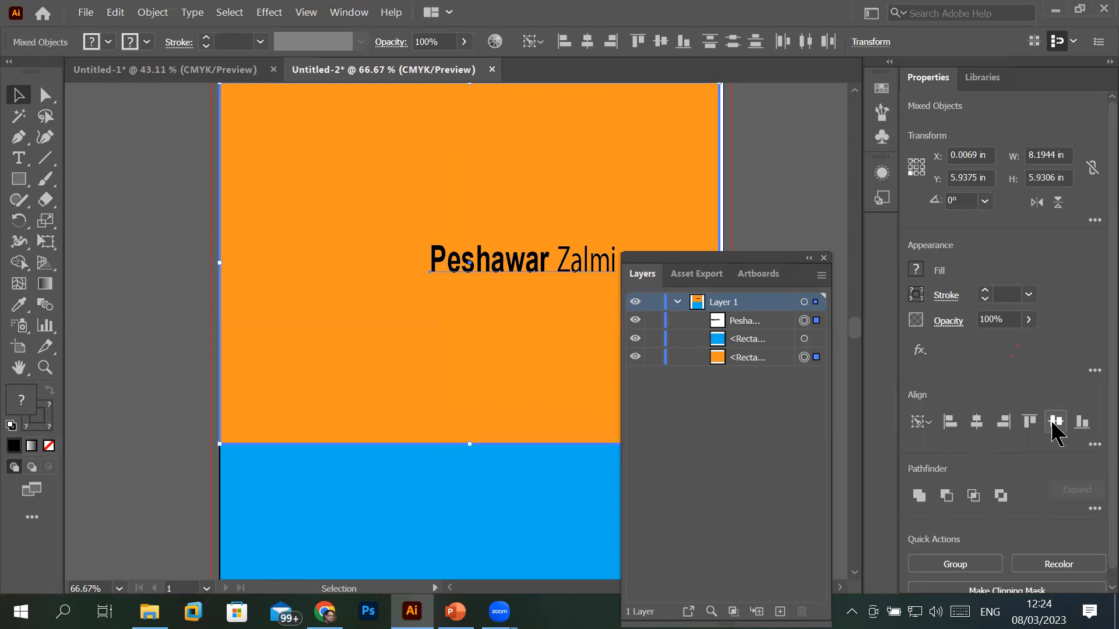
pyautogui.click(824, 257)
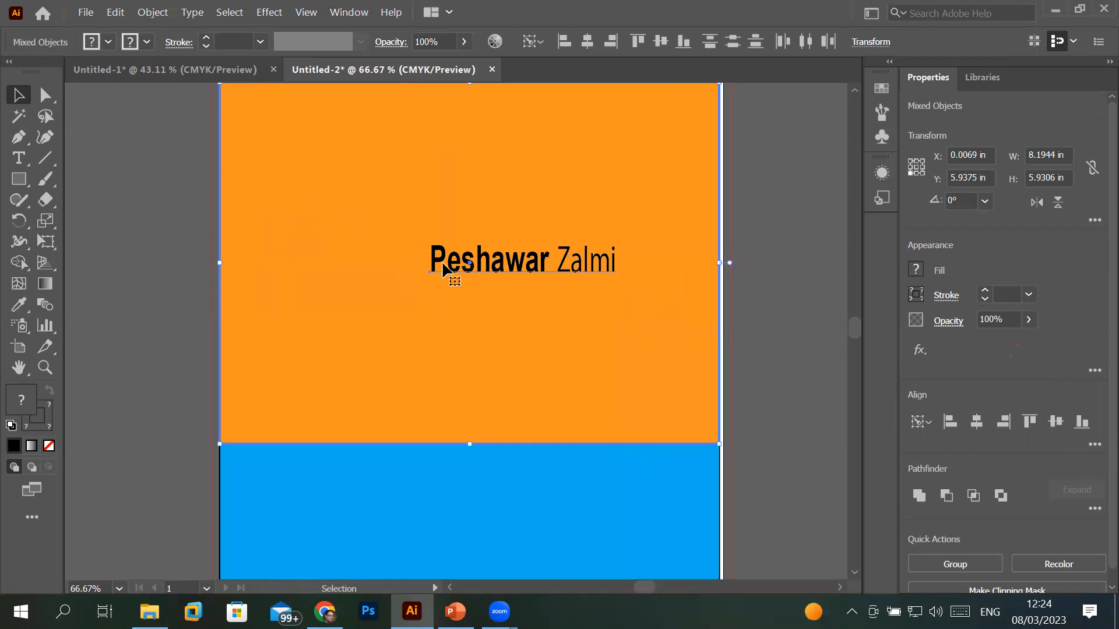
# - Shift the text and orange rectangle slightly right together, and move the text alone a little up and left
pyautogui.moveTo(444, 257)
pyautogui.mouseDown()
pyautogui.moveTo(395, 174)
pyautogui.moveTo(467, 262)
pyautogui.moveTo(453, 261)
pyautogui.mouseUp()
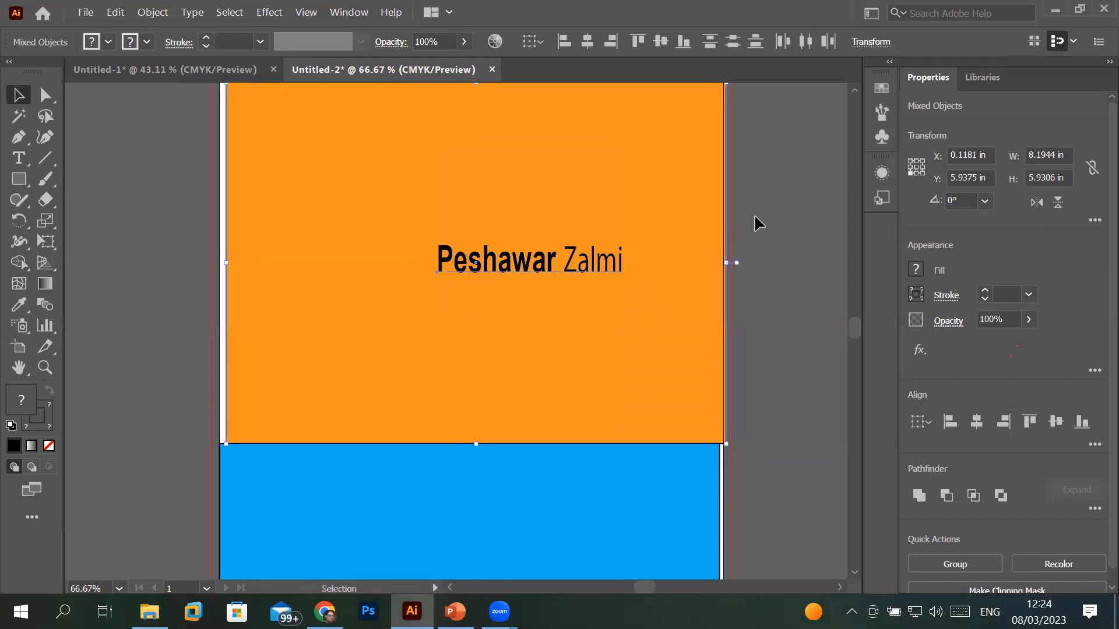
pyautogui.click(754, 215)
pyautogui.click(572, 258)
pyautogui.moveTo(552, 261)
pyautogui.mouseDown()
pyautogui.moveTo(507, 177)
pyautogui.moveTo(585, 294)
pyautogui.moveTo(571, 221)
pyautogui.moveTo(601, 229)
pyautogui.moveTo(544, 237)
pyautogui.moveTo(561, 255)
pyautogui.mouseUp()
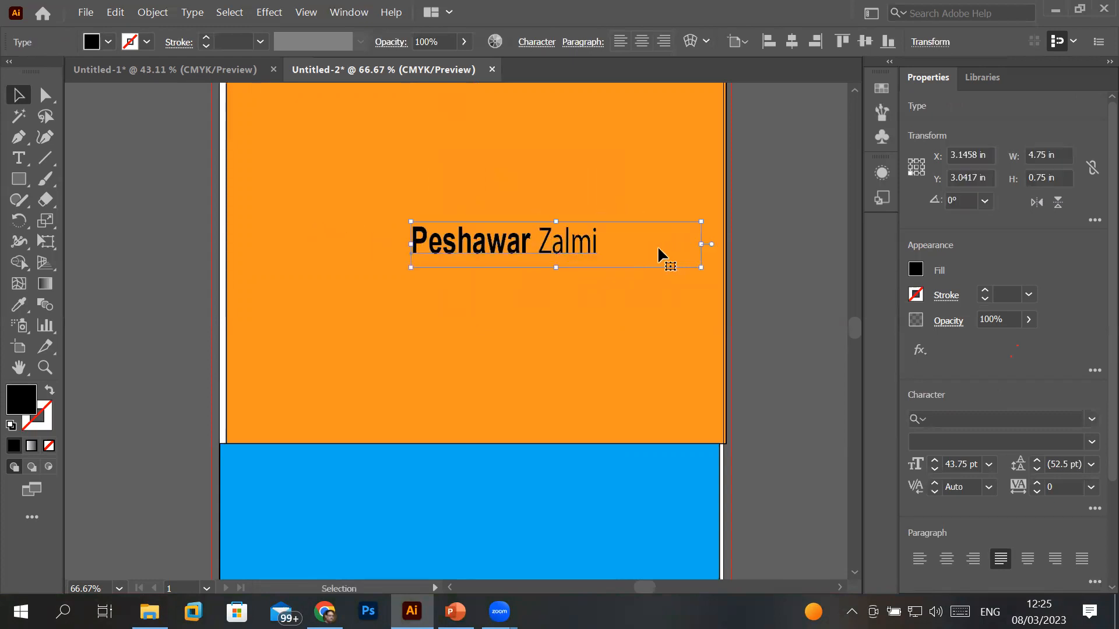
# - Remove the trailing space after Zalmi and narrow the text box to about 4.44 in wide
pyautogui.doubleClick(607, 244)
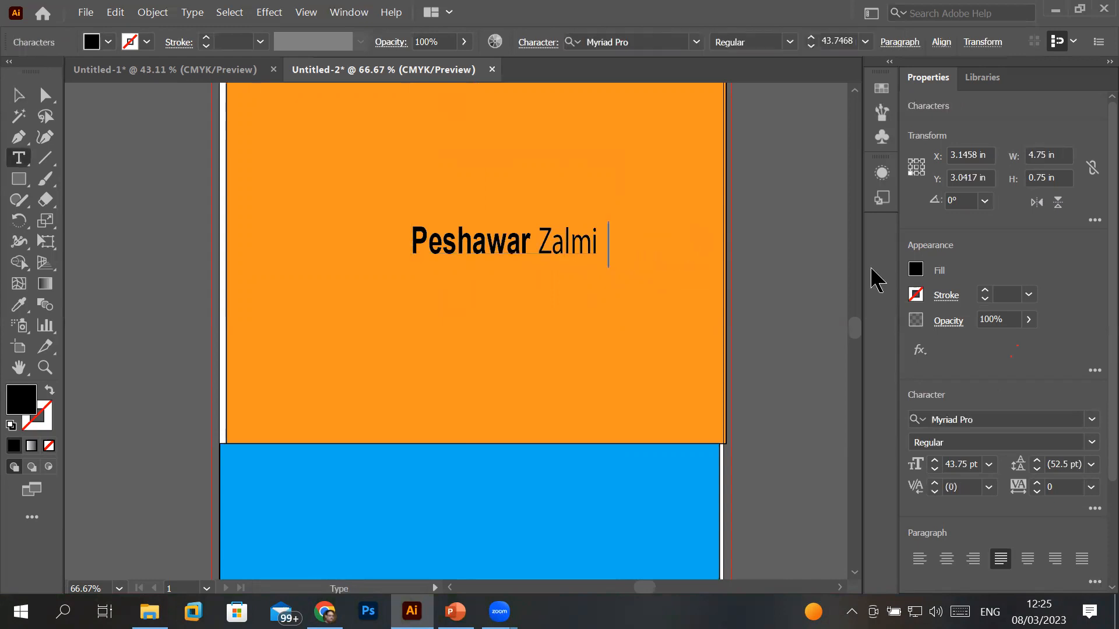
pyautogui.press('BackSpace')
pyautogui.click(19, 95)
pyautogui.moveTo(657, 246); pyautogui.dragTo(681, 246)
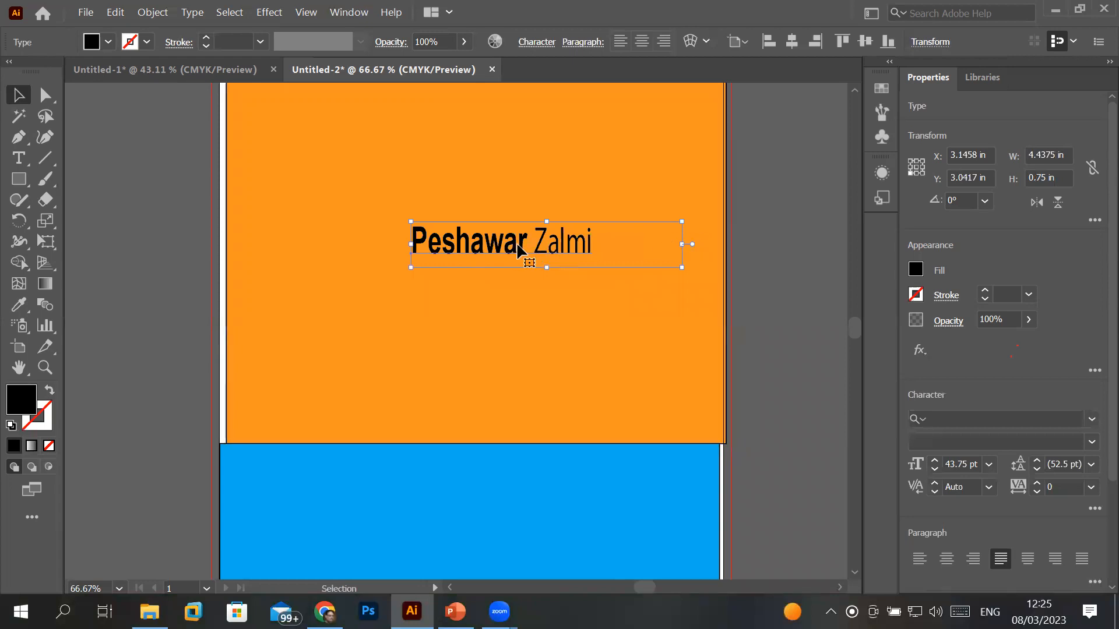
# - Squeeze the text box narrower by hand to about 4.26 in, and try smaller width values before setting the width to 4 in
pyautogui.moveTo(681, 245); pyautogui.dragTo(588, 247)
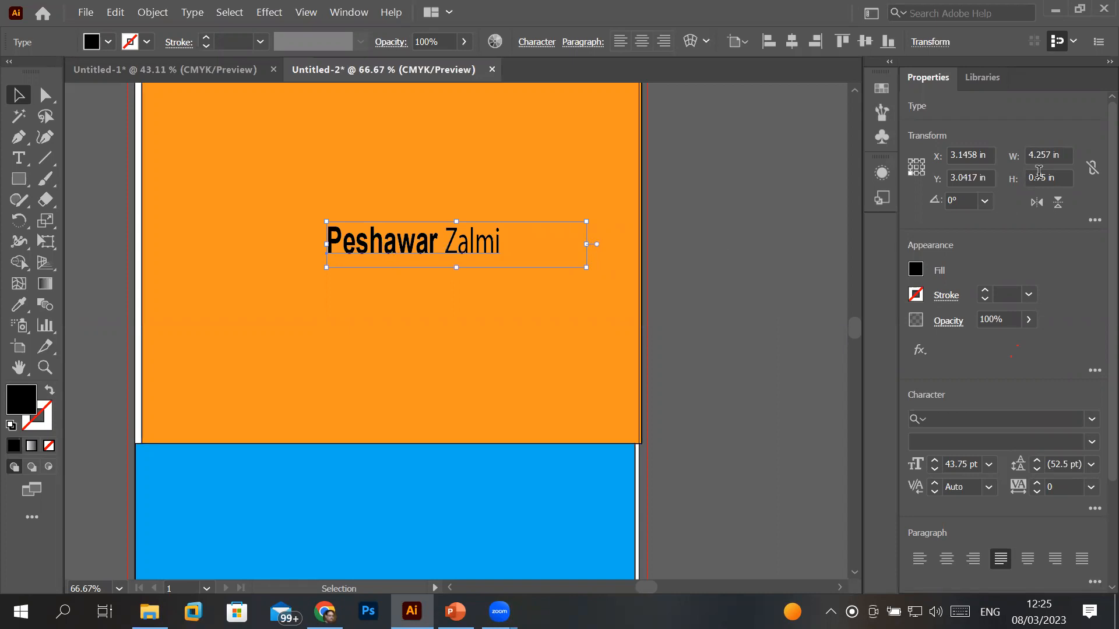
pyautogui.click(1056, 155)
pyautogui.scroll(-13, 1054, 155)
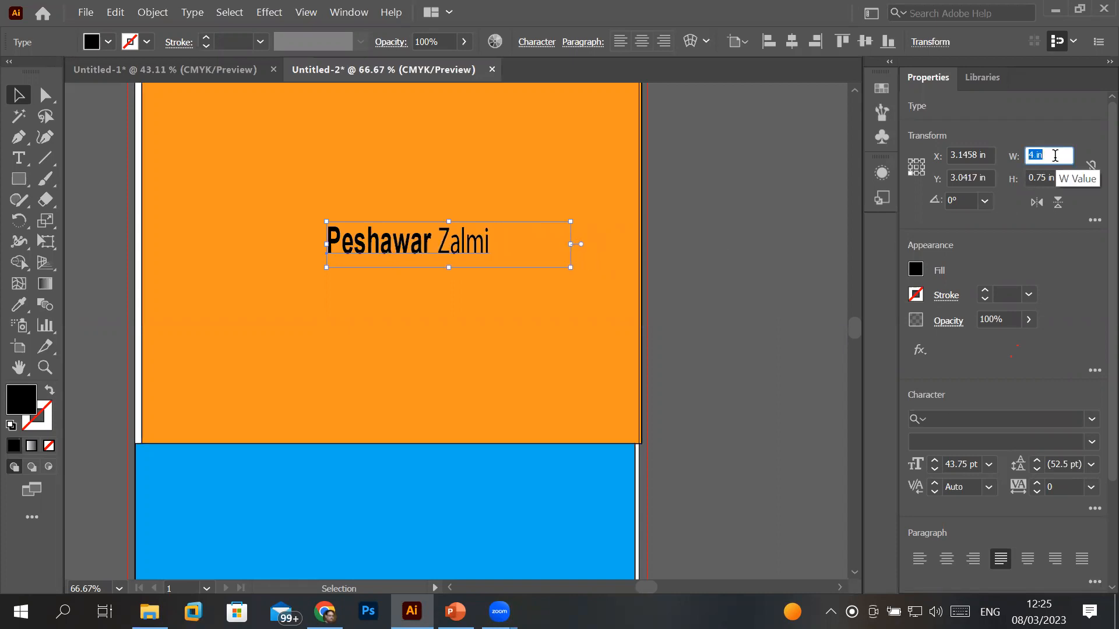
pyautogui.scroll(10, 1053, 156)
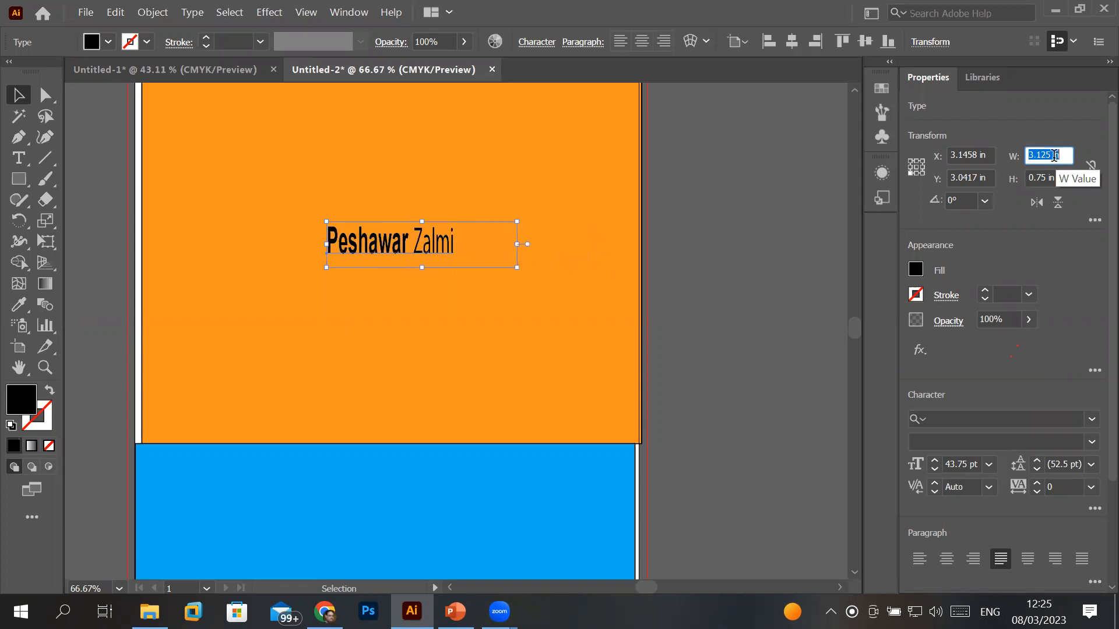
# - Try larger heights for the text, up to 2 in, and return the height to 0.75 in
pyautogui.click(1048, 178)
pyautogui.scroll(12, 1048, 178)
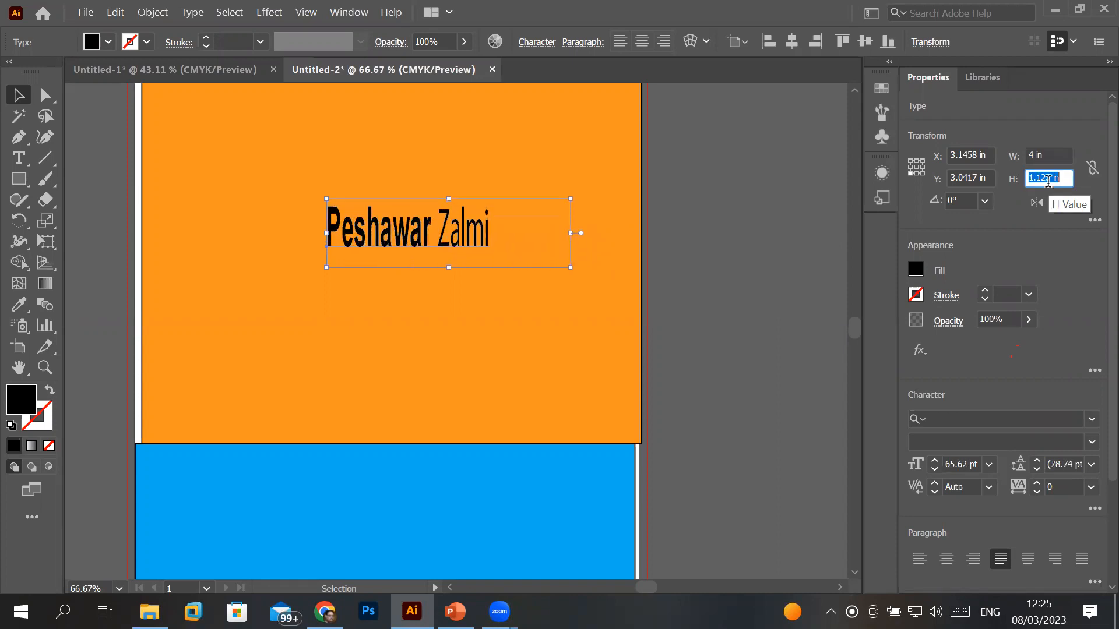
pyautogui.scroll(-1, 1048, 181)
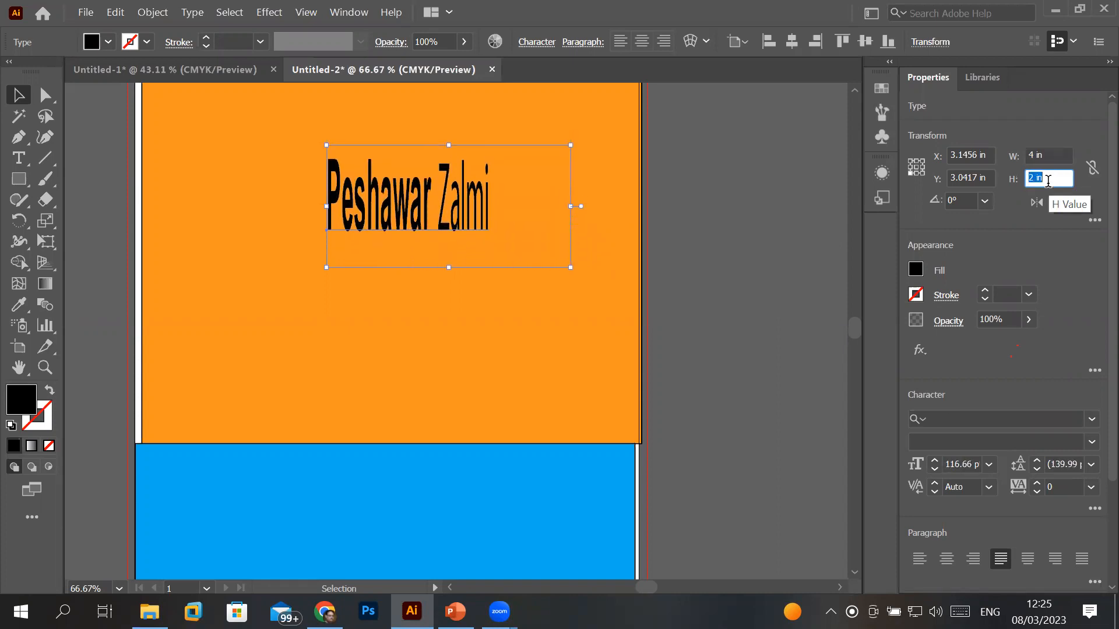
pyautogui.scroll(-4, 1049, 181)
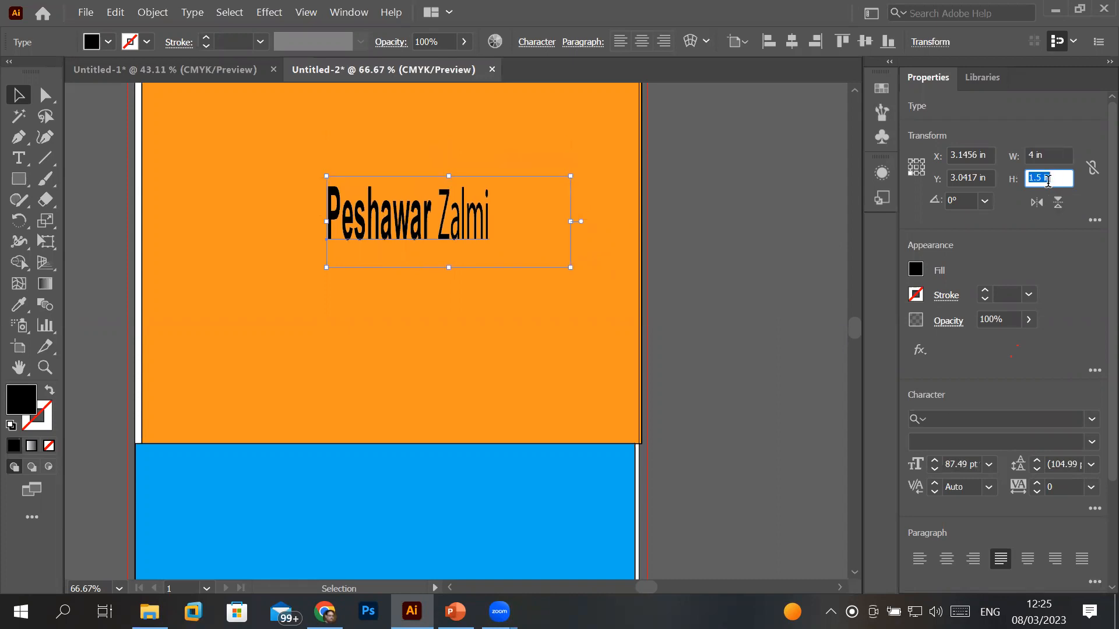
pyautogui.press('BackSpace')
pyautogui.click(19, 99)
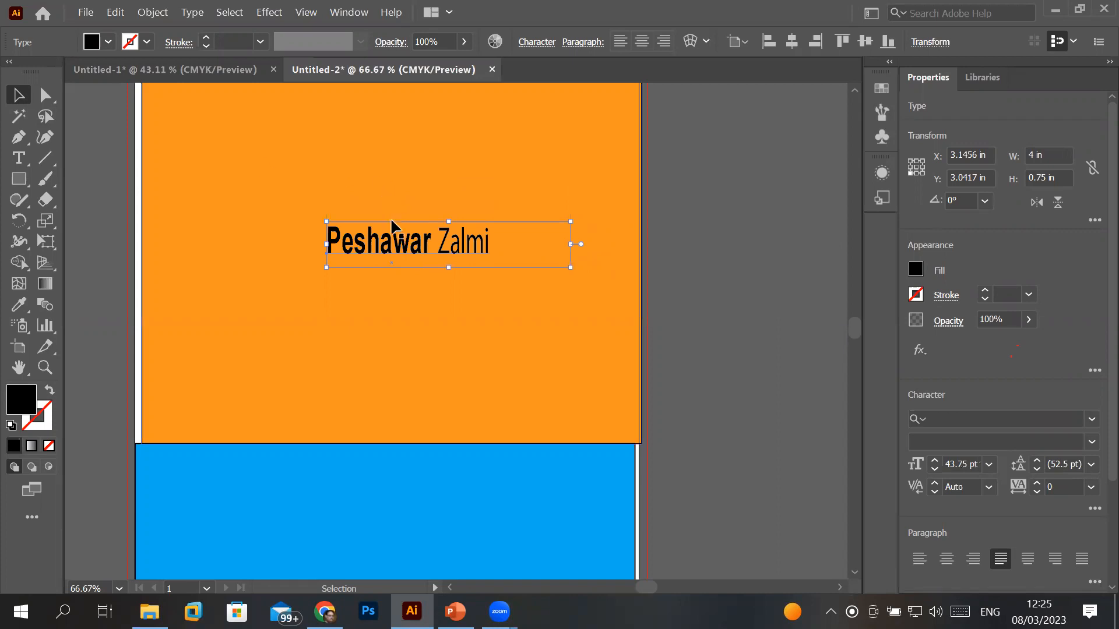
pyautogui.click(387, 232)
pyautogui.press('Delete')
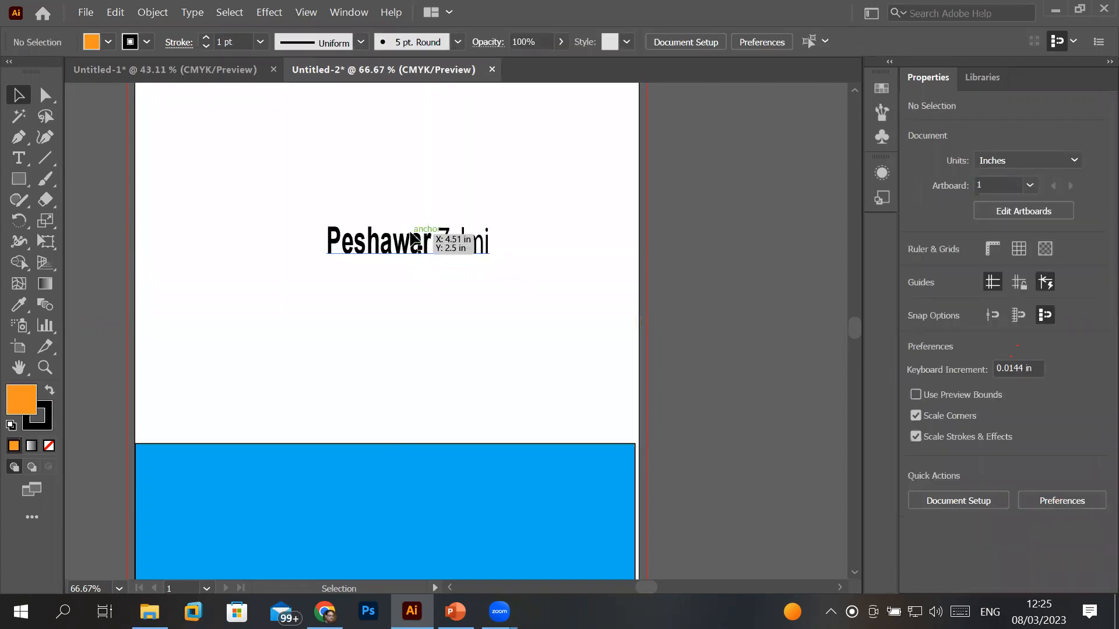
pyautogui.hotkey('ctrl', 'z')
# - Delete the stretched text and add new point text reading Peshawar Zalmi near the upper-left of the orange rectangle
pyautogui.click(419, 243)
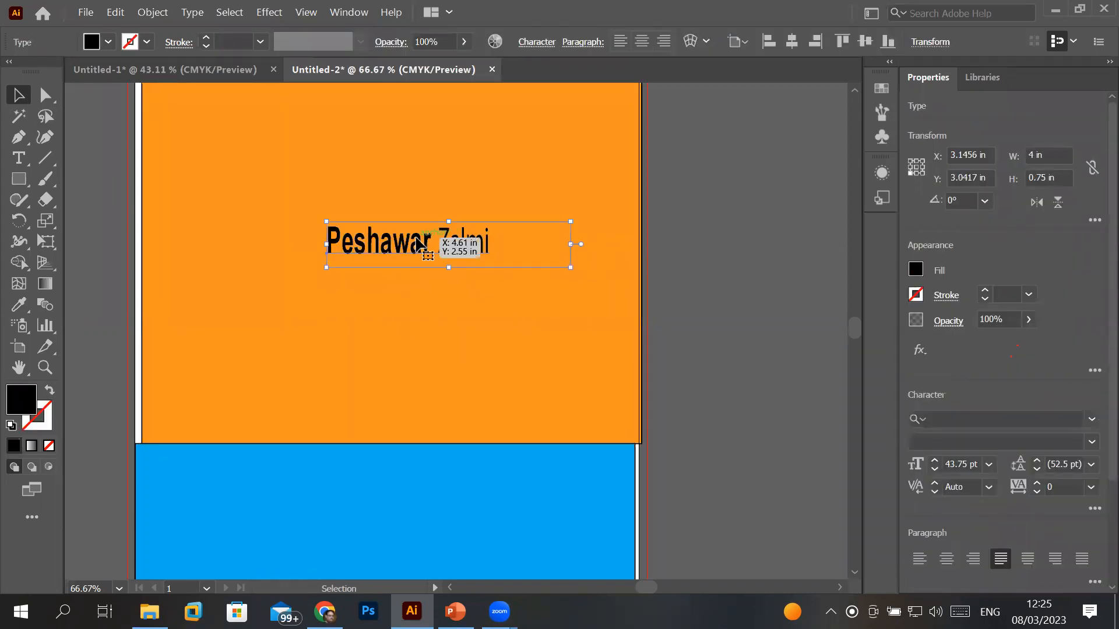
pyautogui.press('Delete')
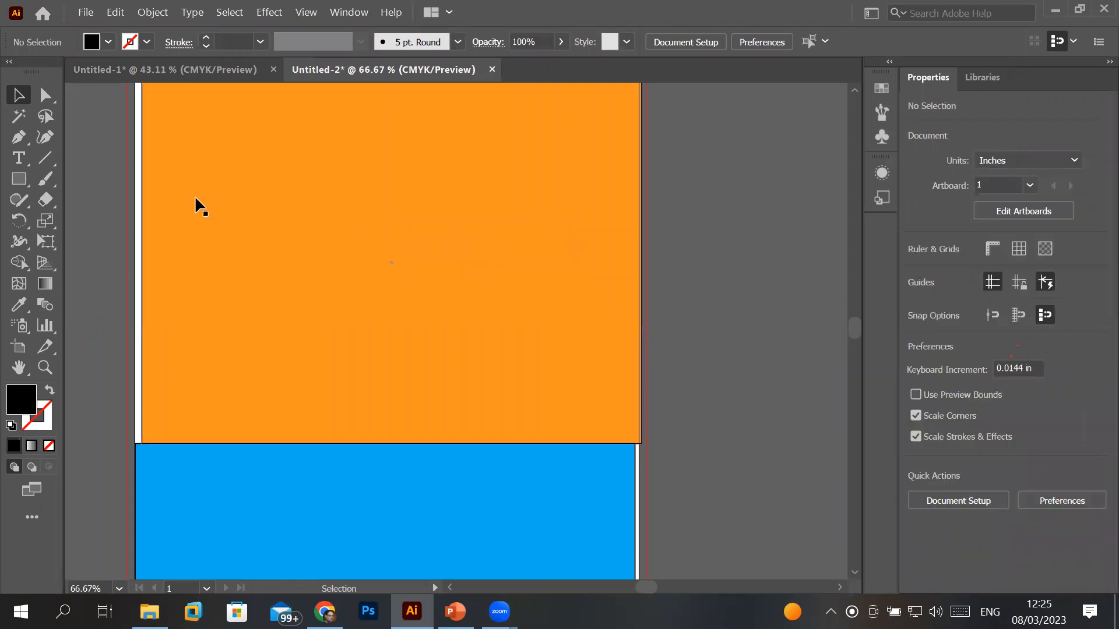
pyautogui.click(21, 163)
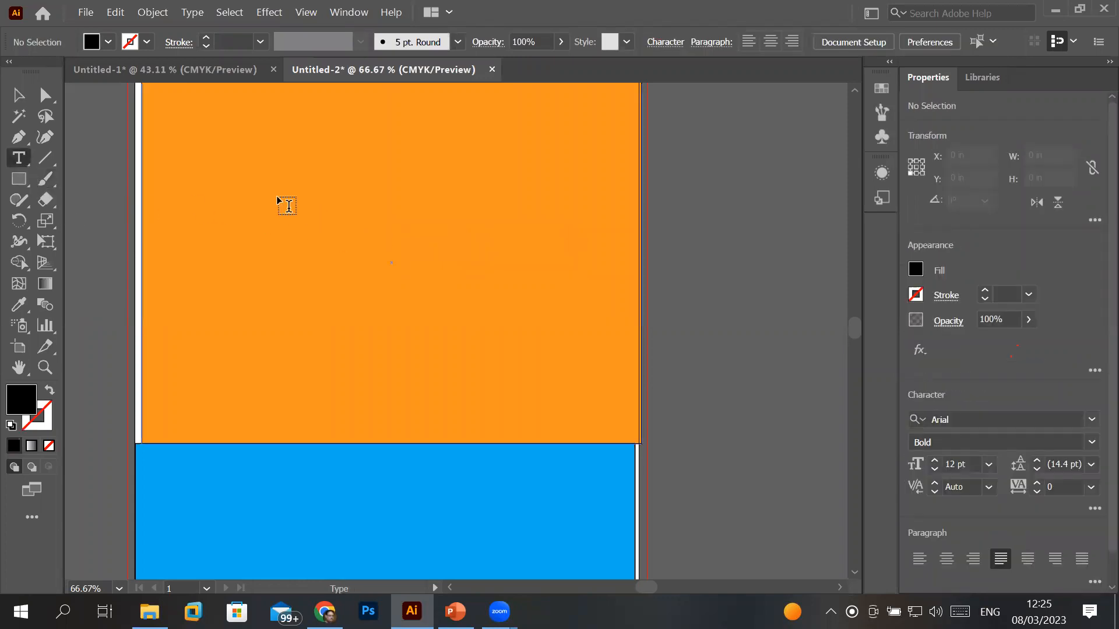
pyautogui.click(171, 143)
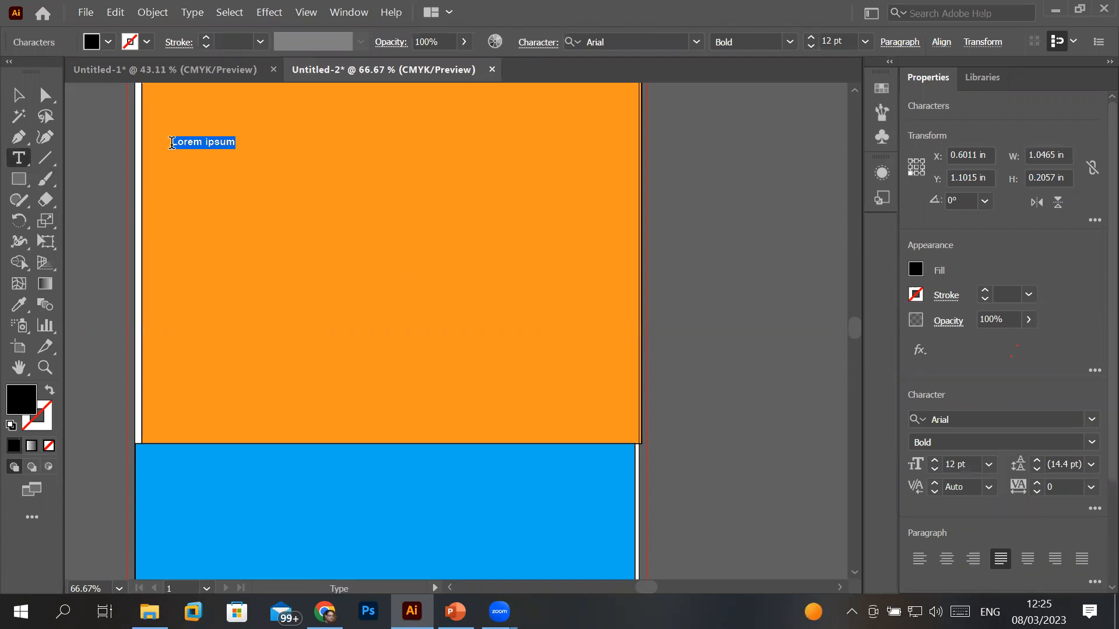
pyautogui.write('Peshawar Zalm')
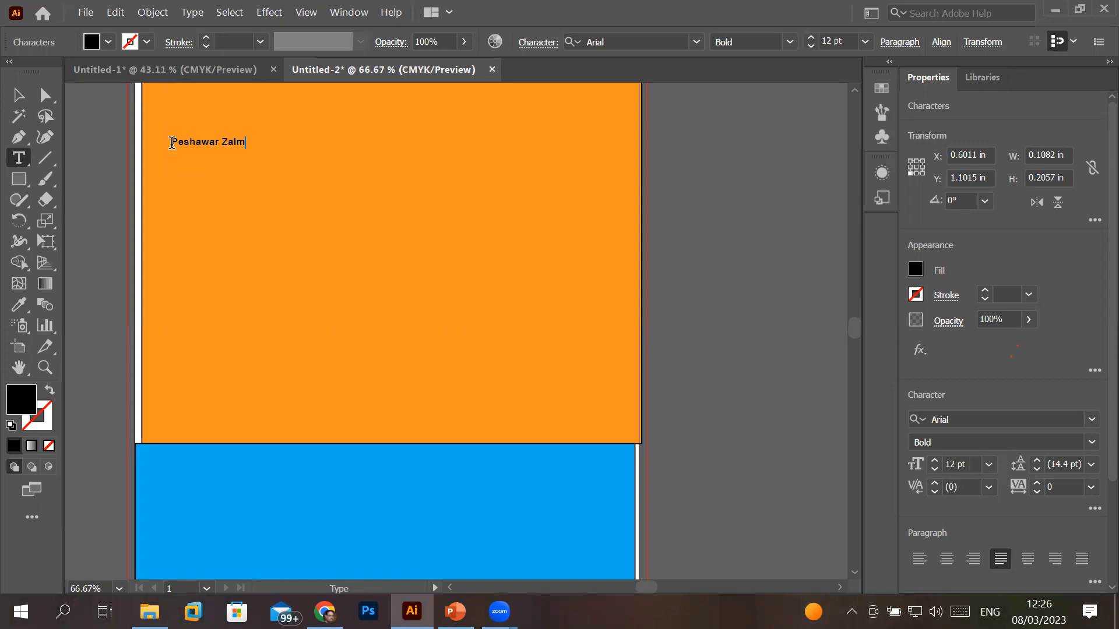
pyautogui.write('i')
pyautogui.click(19, 95)
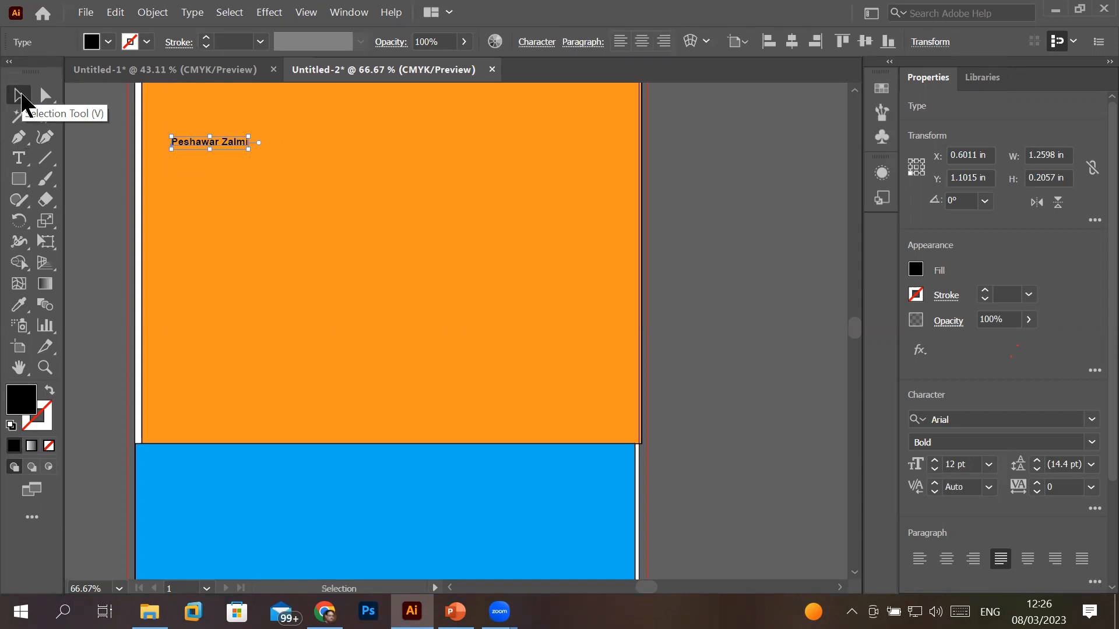
# - Add the orange rectangle to the text selection and use Align to Key Object with the rectangle as the key object
pyautogui.keyDown('shift'); pyautogui.click(601, 383); pyautogui.keyUp('shift')
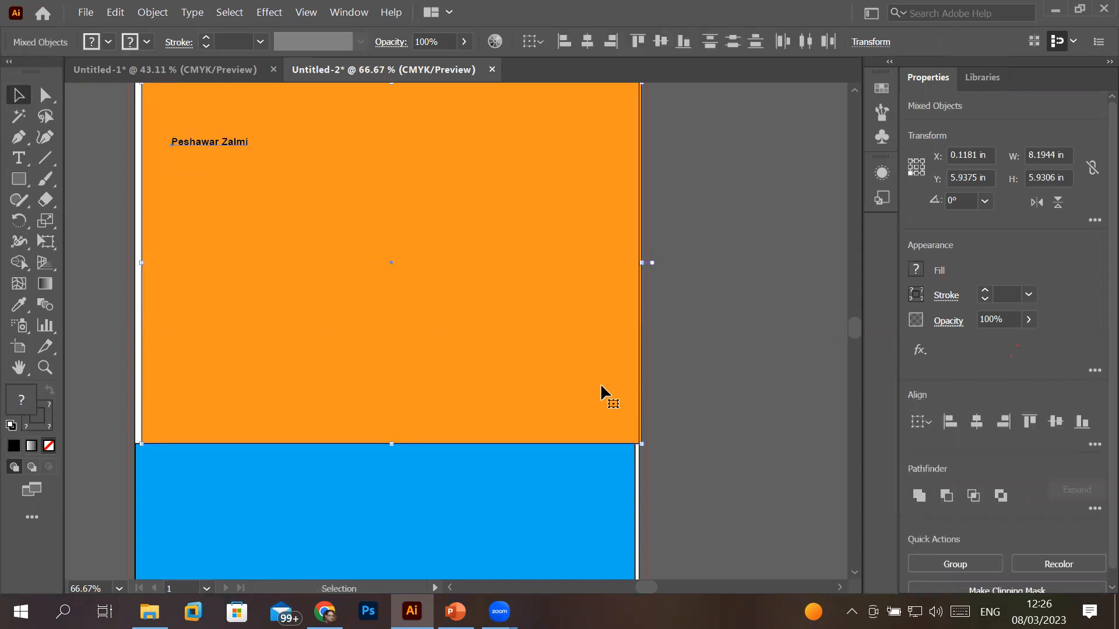
pyautogui.click(1094, 445)
pyautogui.click(1087, 423)
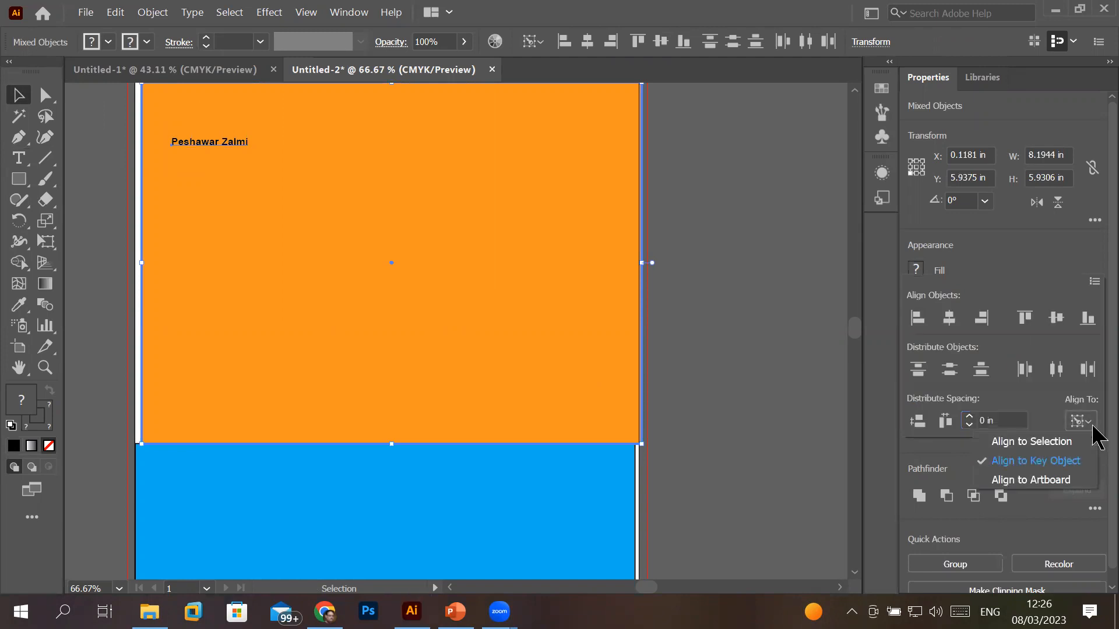
pyautogui.click(1092, 437)
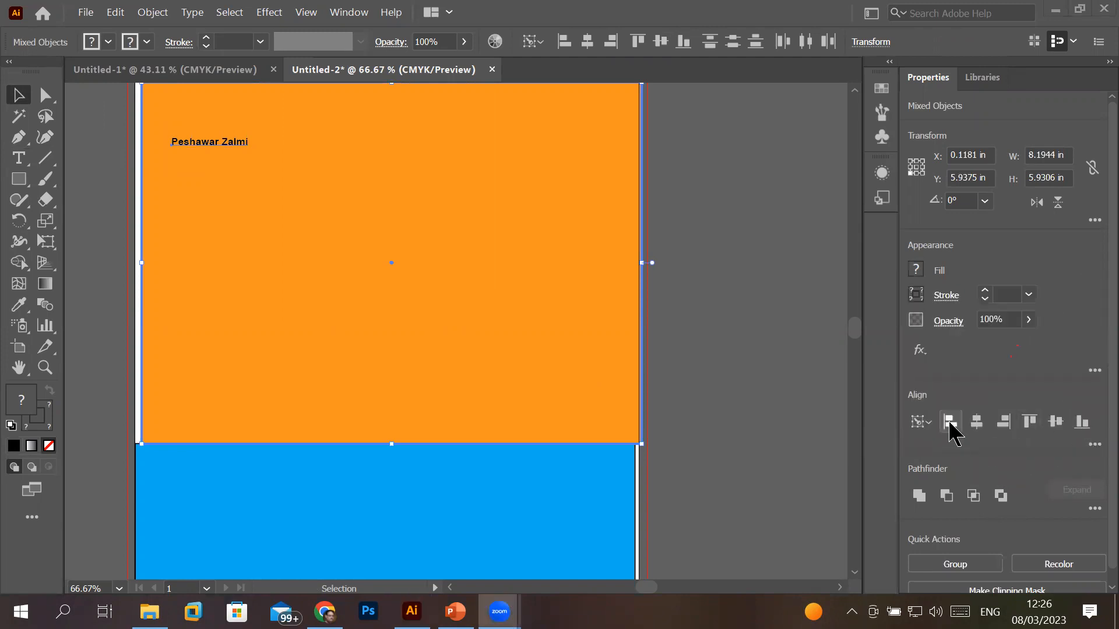
# - Try the left, right, top and bottom alignments on the text, and finish with it centred horizontally and vertically on the orange rectangle
pyautogui.click(950, 423)
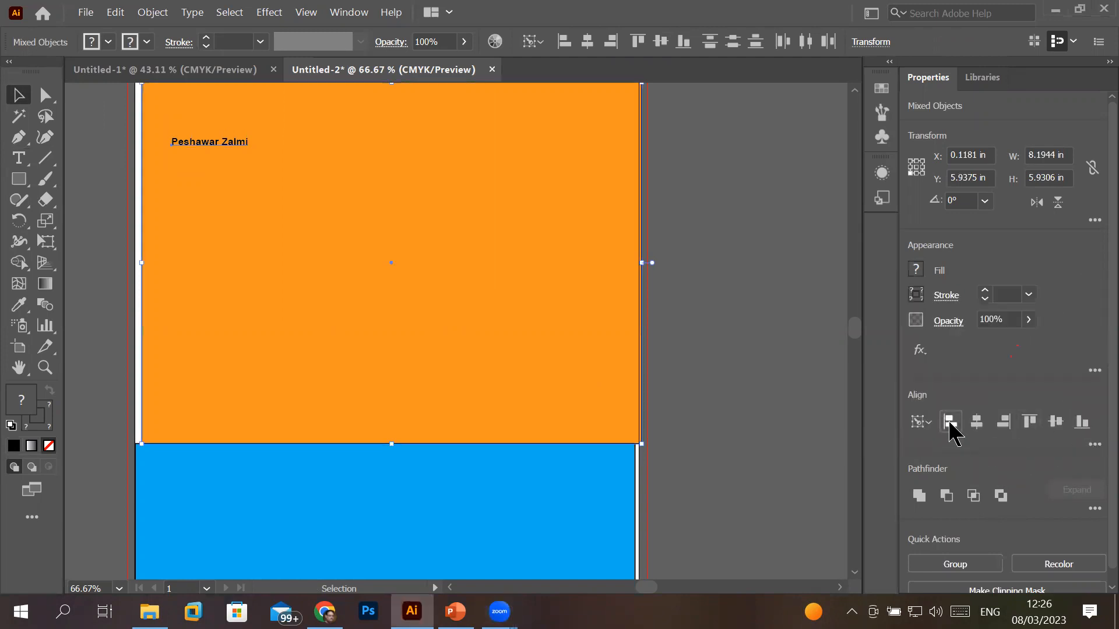
pyautogui.click(1005, 424)
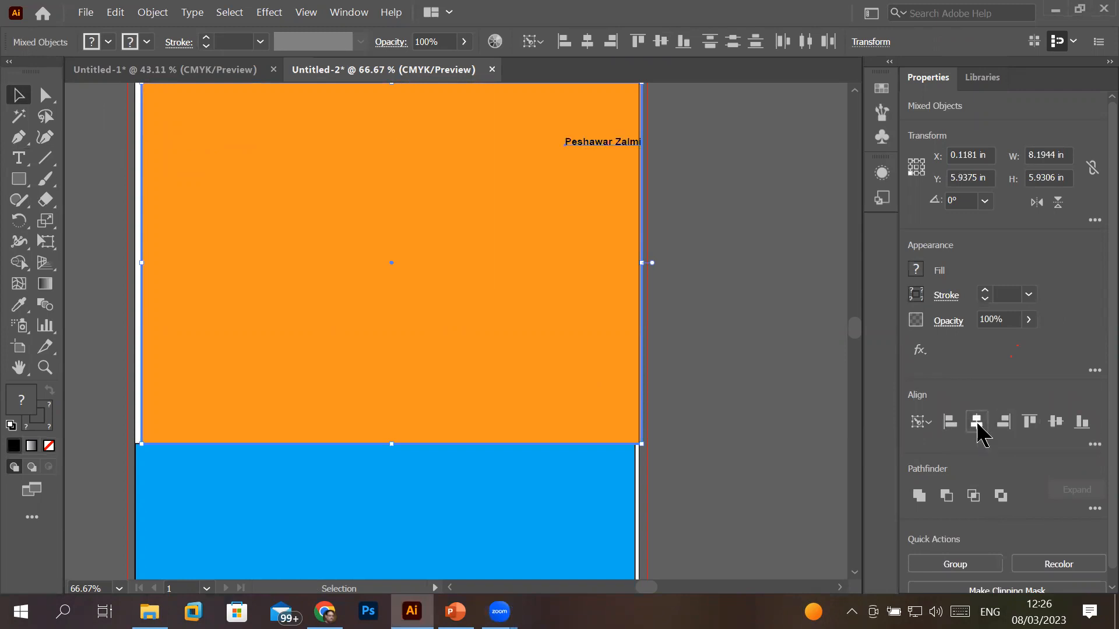
pyautogui.click(977, 425)
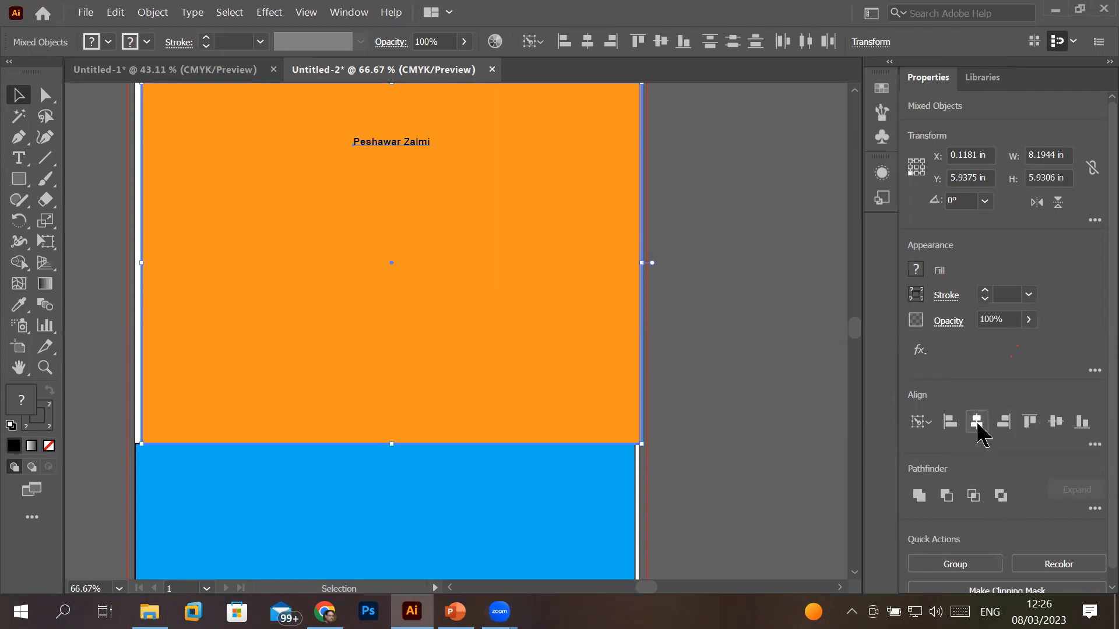
pyautogui.click(1030, 423)
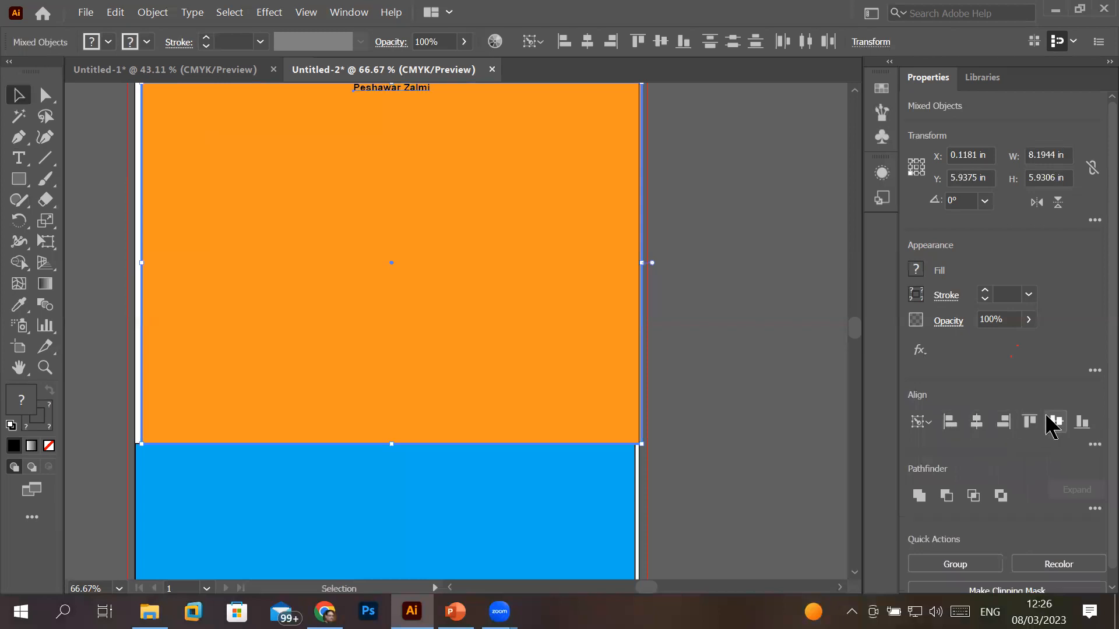
pyautogui.click(1087, 433)
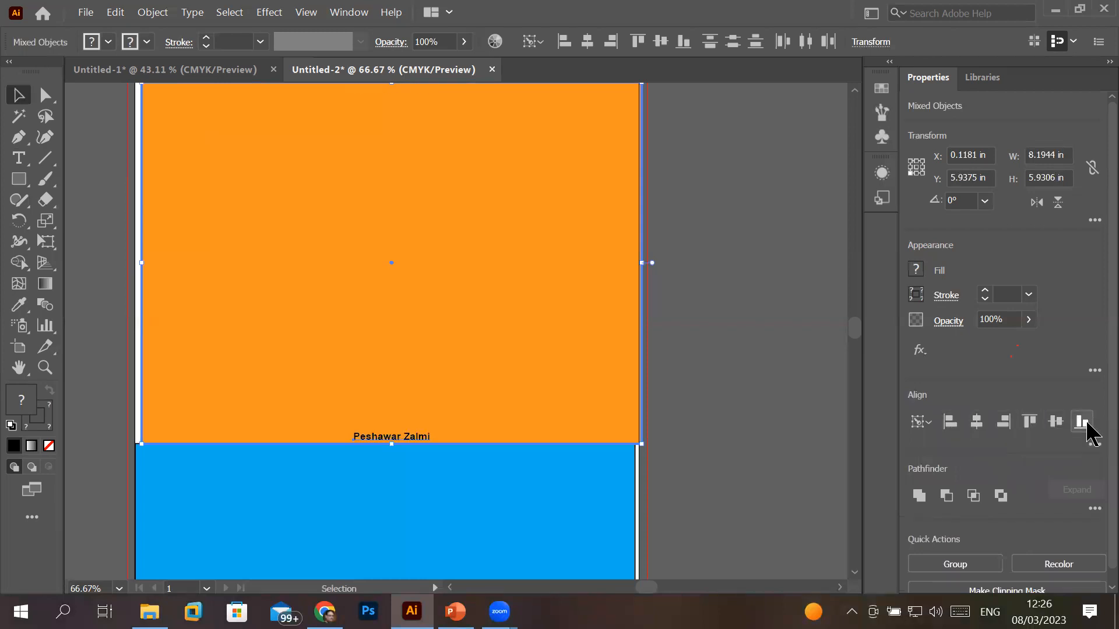
pyautogui.click(1056, 424)
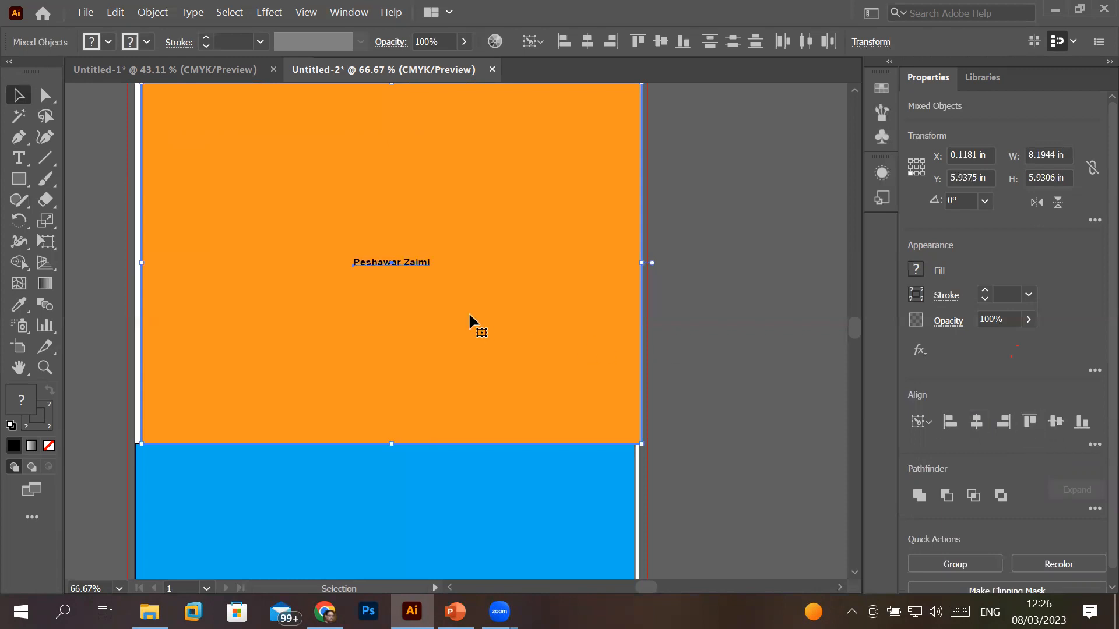
# - Select all of the Peshawar Zalmi text and set its font size to 40 pt
pyautogui.click(19, 165)
pyautogui.click(388, 261)
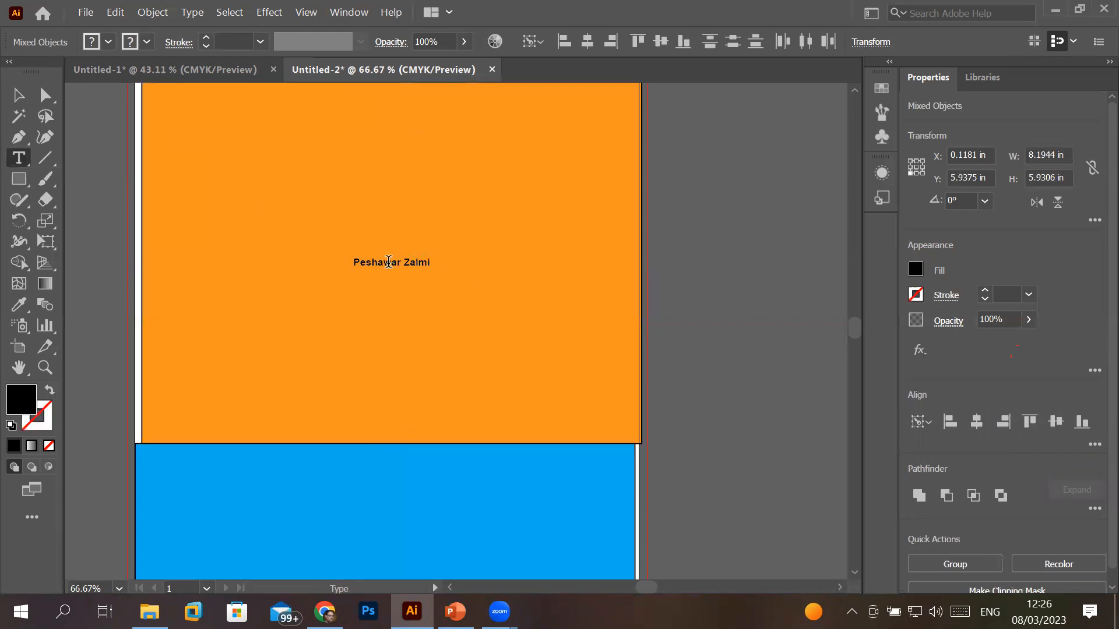
pyautogui.hotkey('ctrl', 'a')
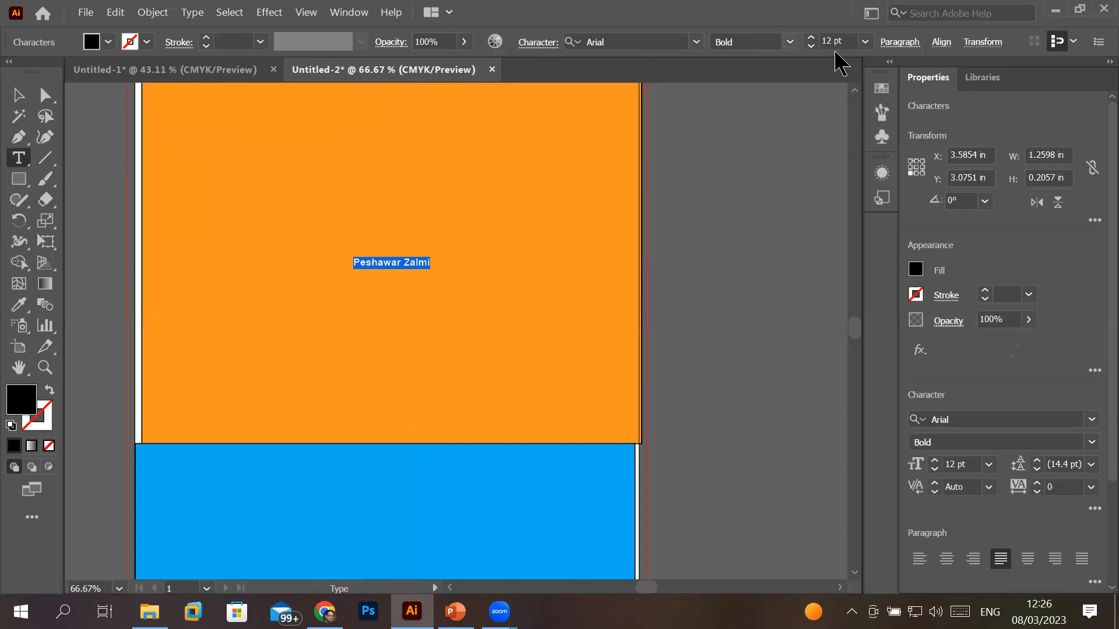
pyautogui.click(811, 37)
pyautogui.click(811, 37)
pyautogui.moveTo(810, 38); pyautogui.dragTo(810, 38)
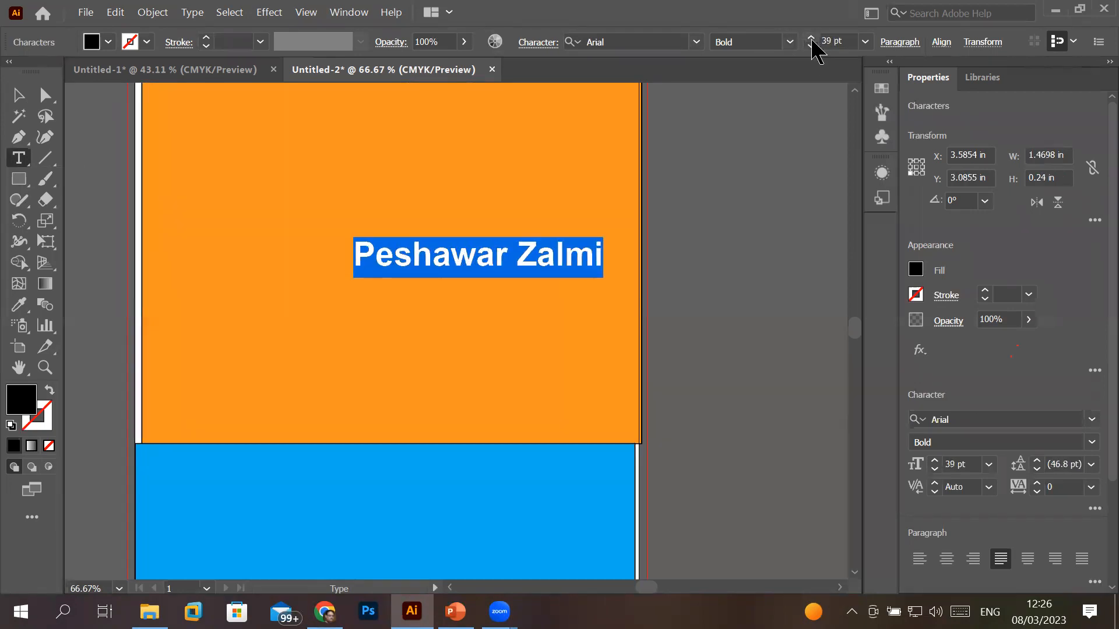
pyautogui.click(811, 38)
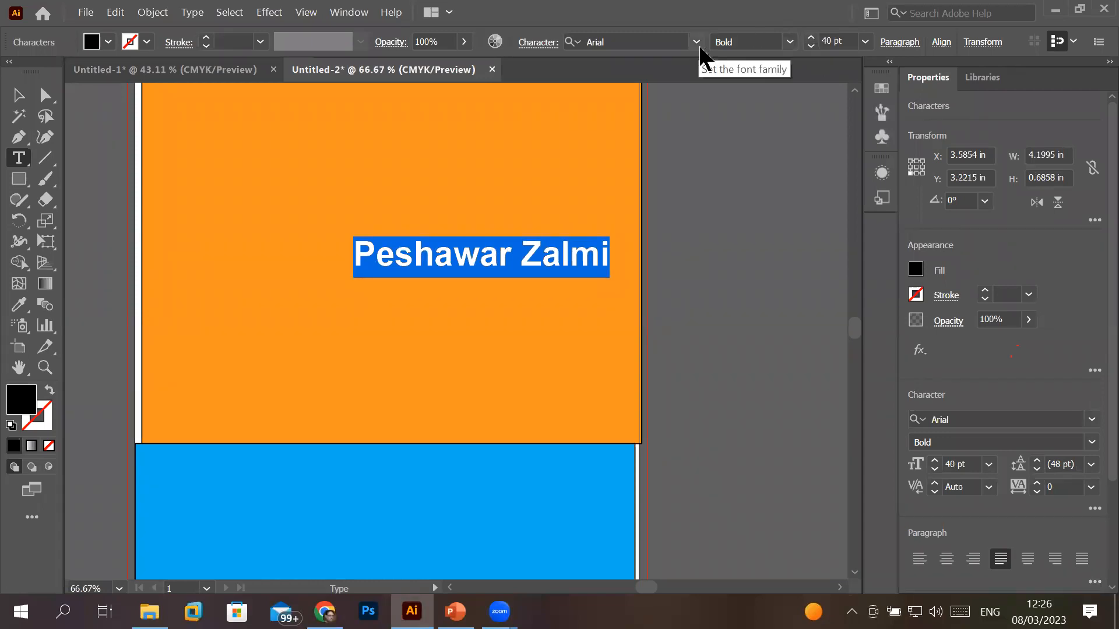
# - Examine the Character settings of the Peshawar Zalmi text and the available type tool variants
pyautogui.click(539, 45)
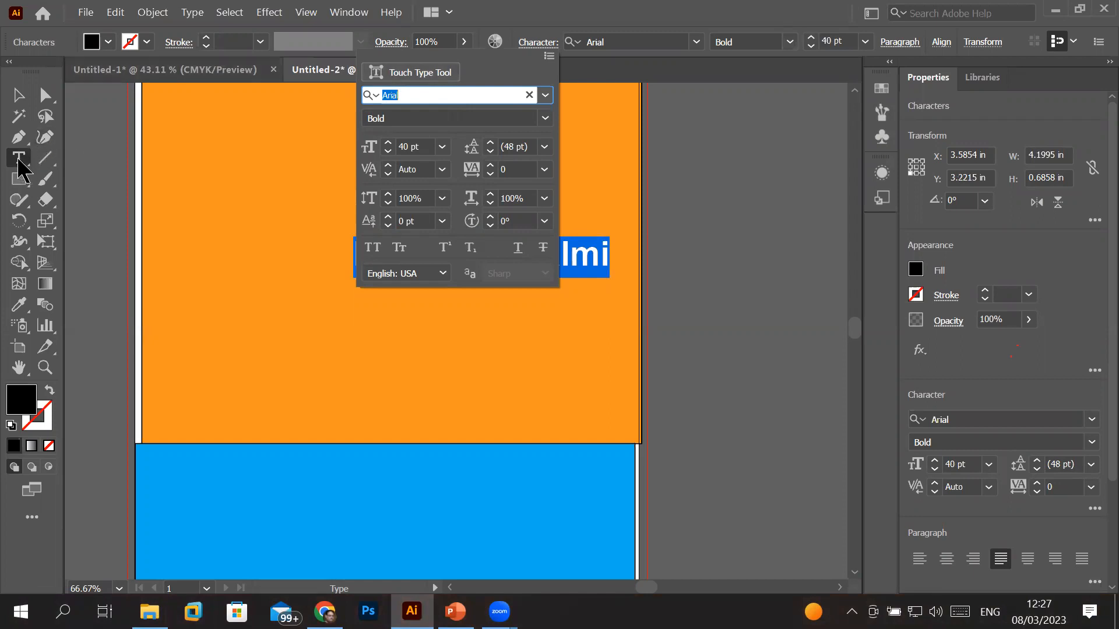
pyautogui.press('Escape')
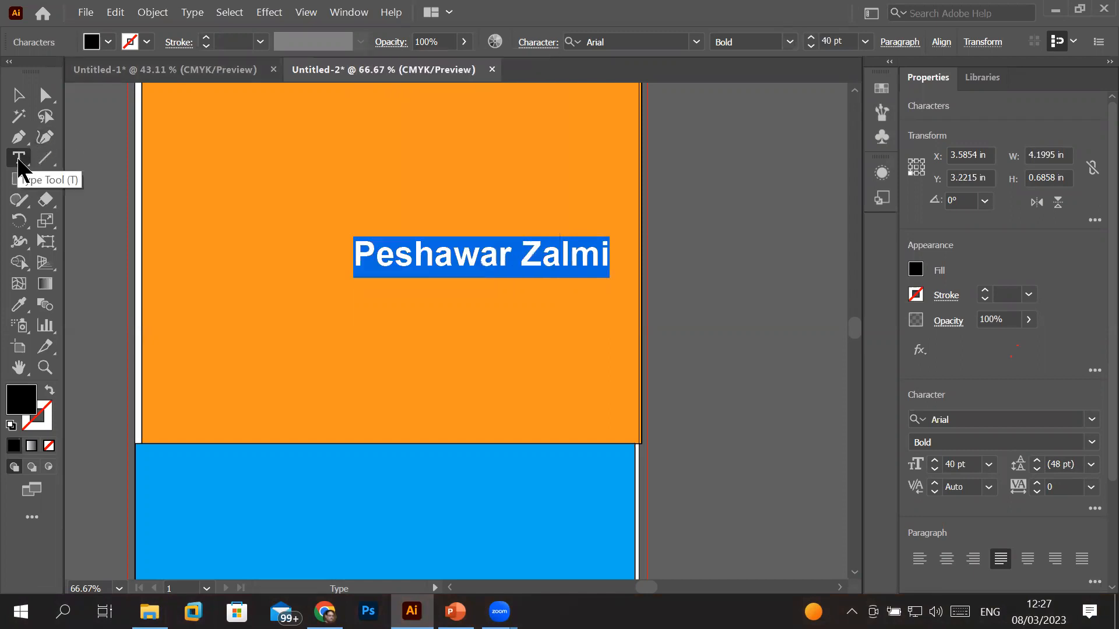
pyautogui.click(18, 158)
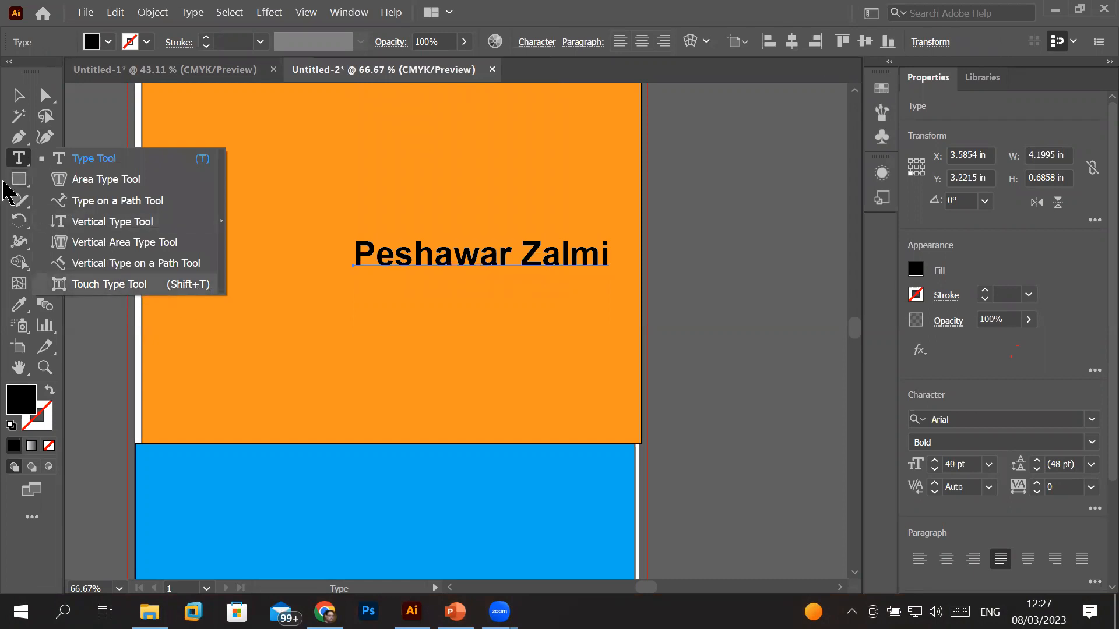
pyautogui.click(18, 157)
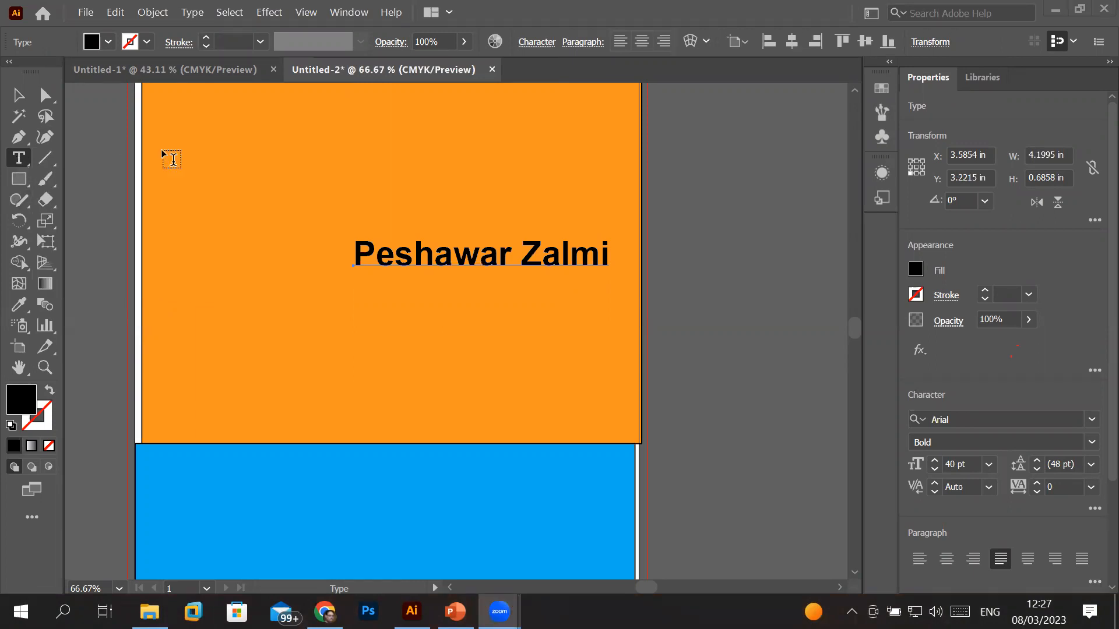
pyautogui.click(538, 47)
pyautogui.click(537, 42)
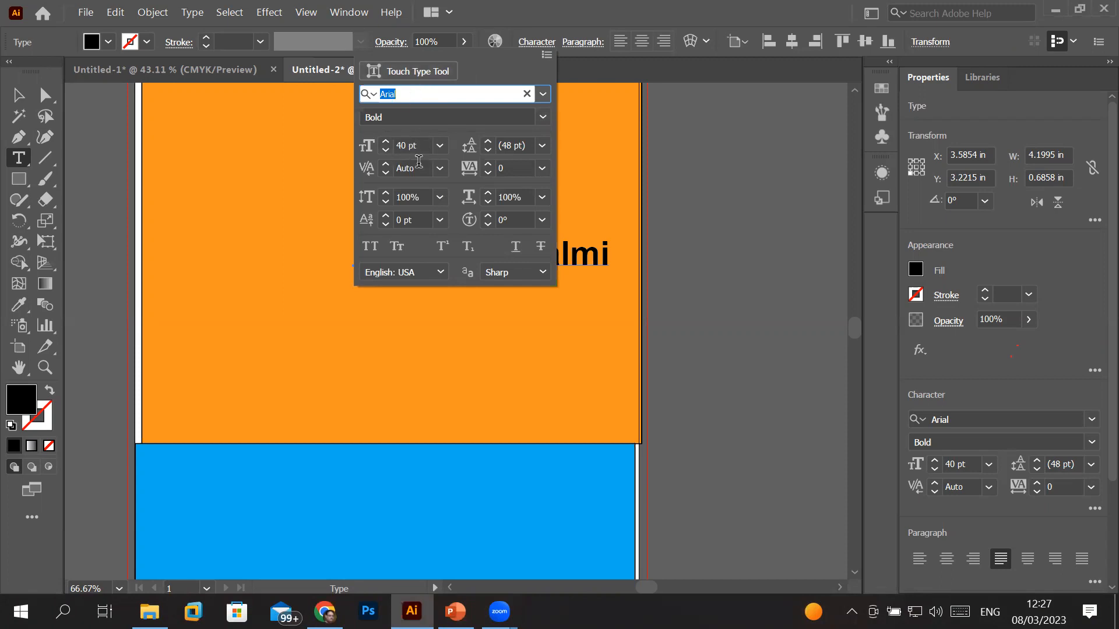
pyautogui.click(466, 568)
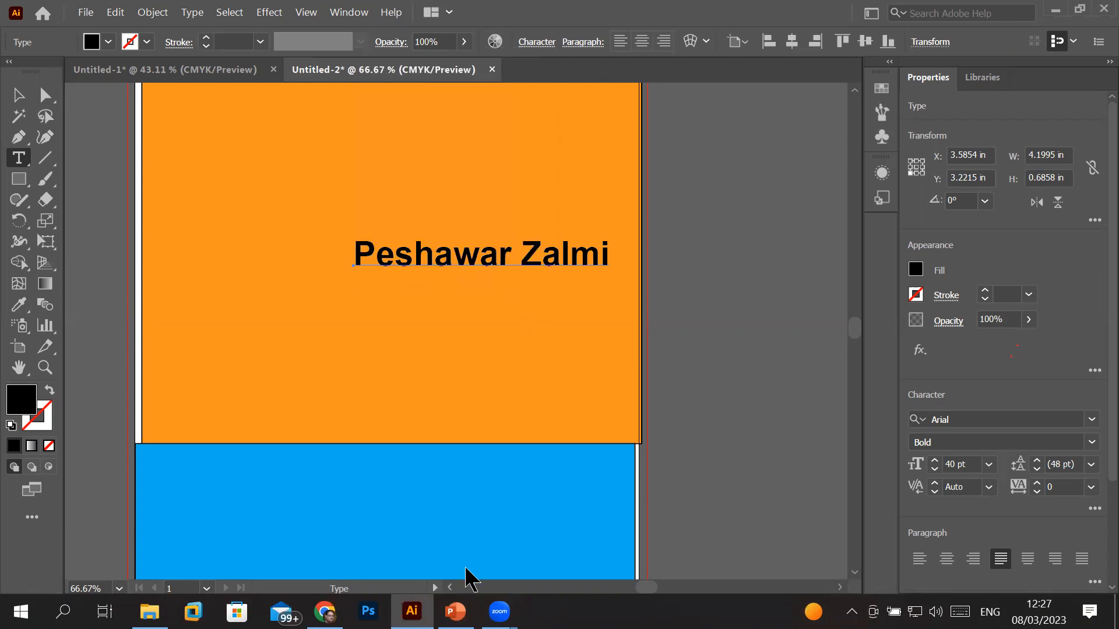
pyautogui.hscroll(-1, 470, 578)
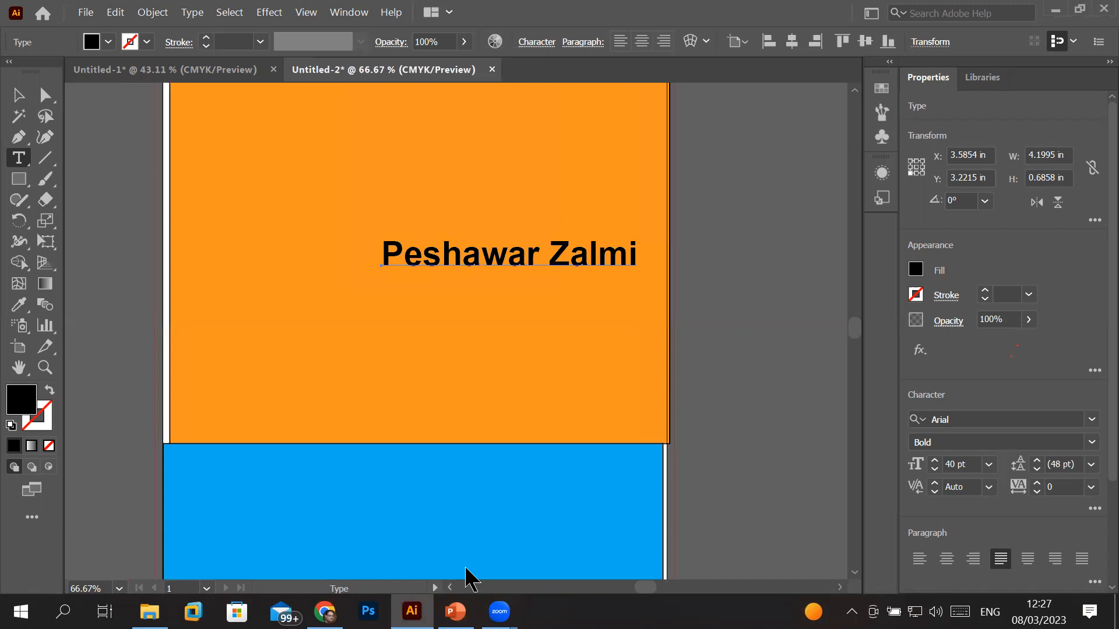
pyautogui.hscroll(-5, 470, 579)
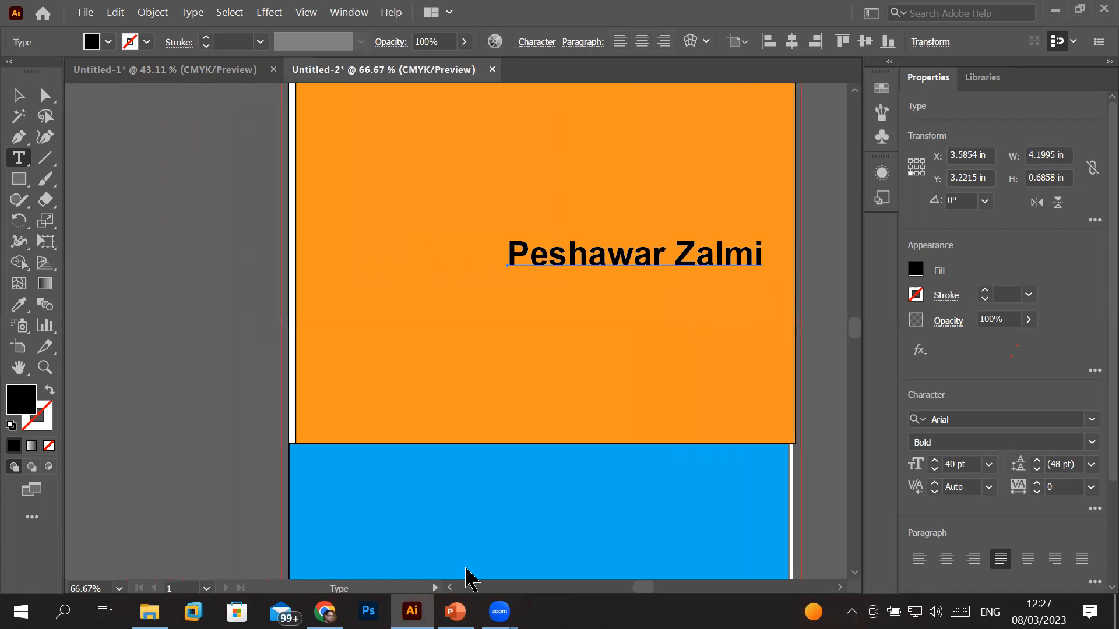
pyautogui.hscroll(-2, 471, 579)
pyautogui.hscroll(-1, 470, 579)
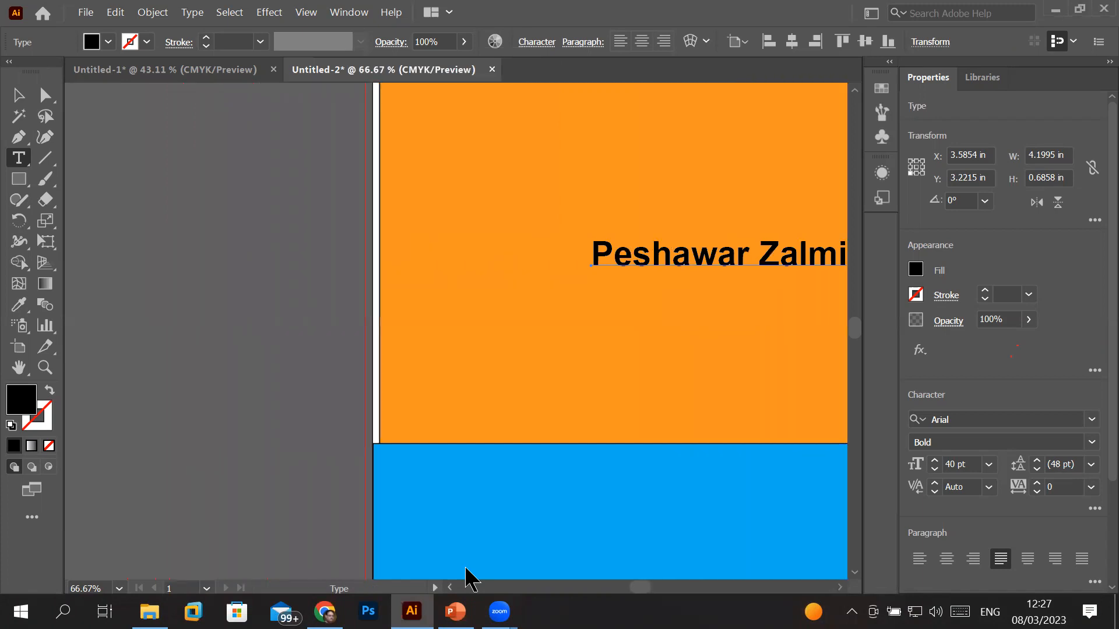
pyautogui.click(536, 42)
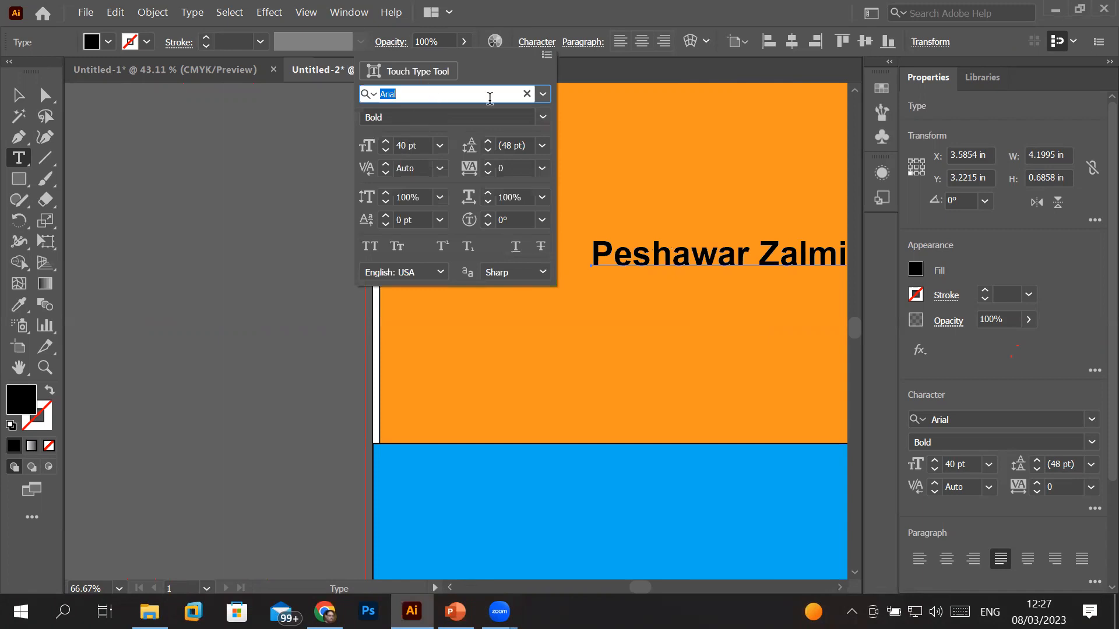
pyautogui.click(543, 119)
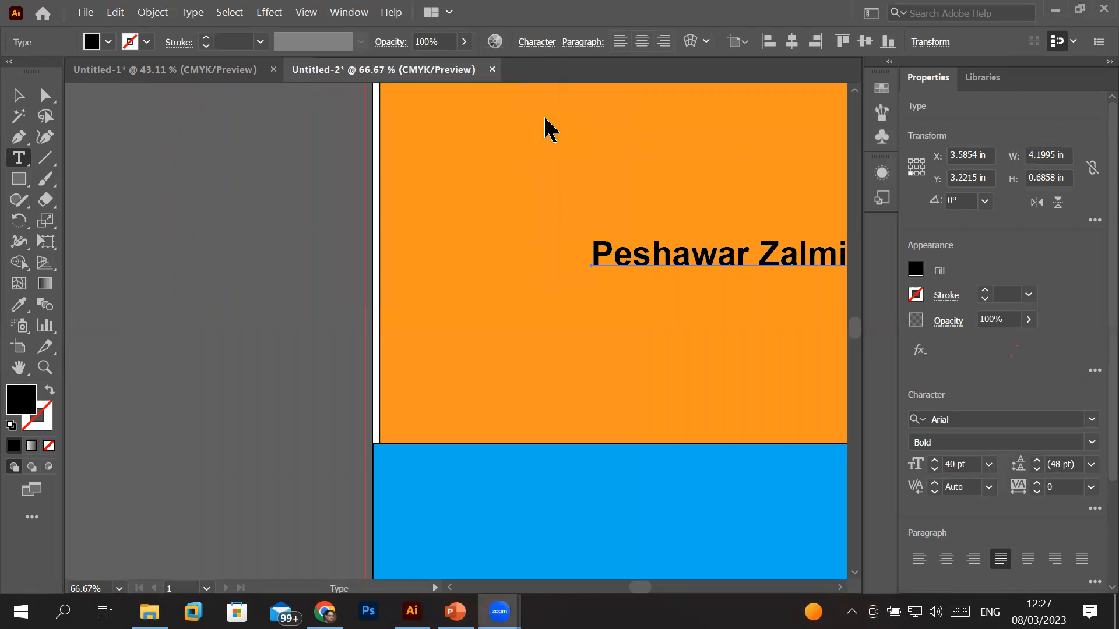
# - Try larger and smaller font sizes for the Peshawar Zalmi text in the Character settings, and finish at 41 pt
pyautogui.click(536, 45)
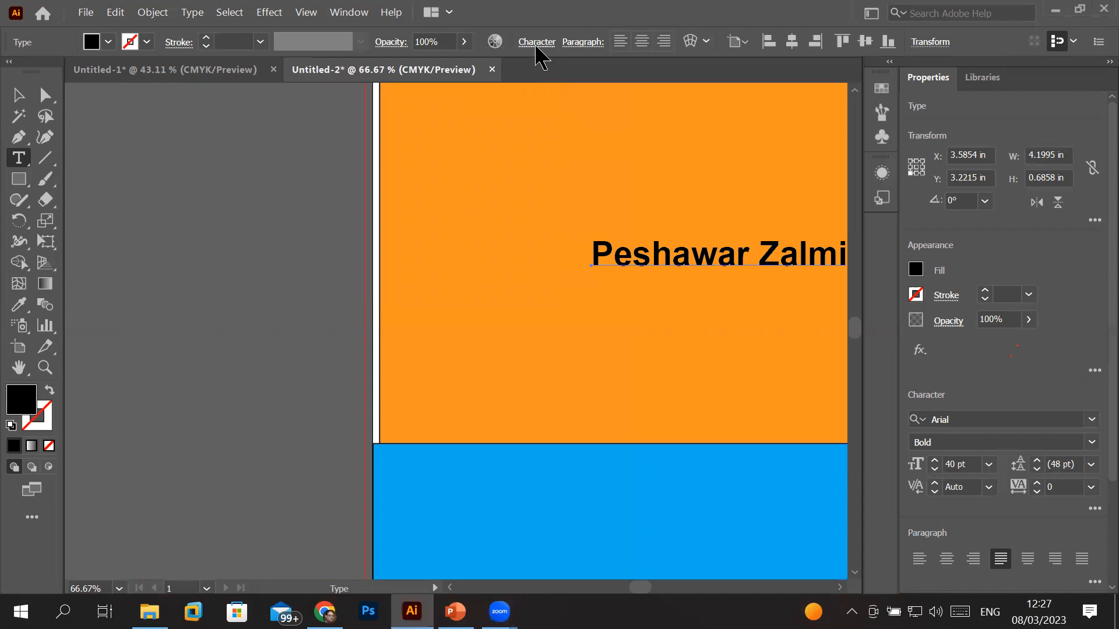
pyautogui.click(538, 45)
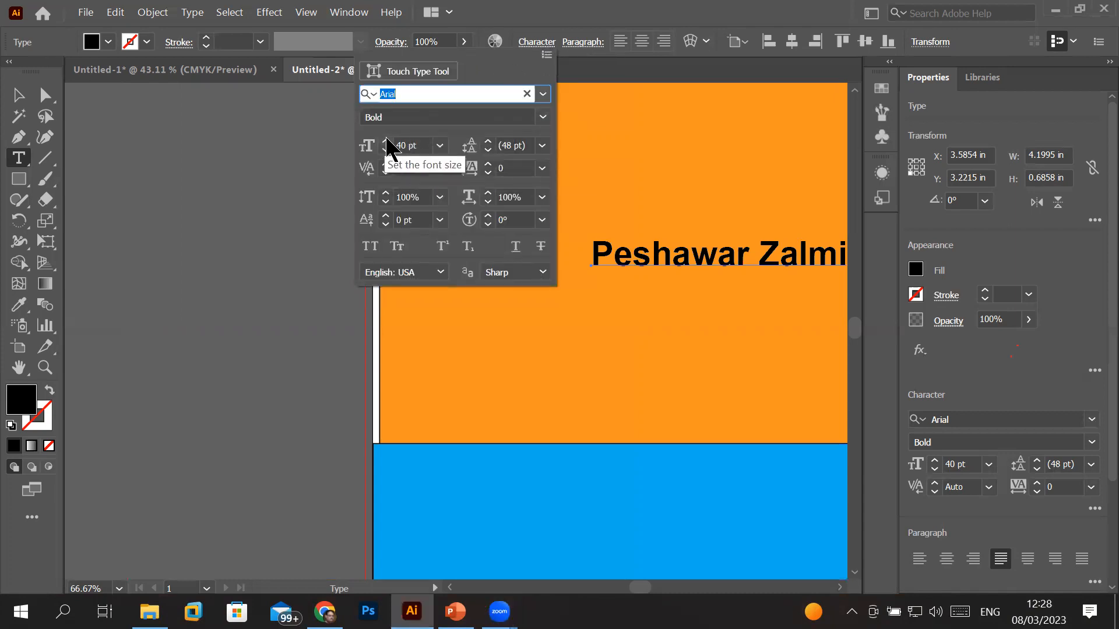
pyautogui.click(387, 139)
pyautogui.click(386, 141)
pyautogui.click(386, 141)
pyautogui.click(386, 141)
pyautogui.click(386, 141)
pyautogui.click(386, 141)
pyautogui.click(387, 141)
pyautogui.click(386, 141)
pyautogui.click(386, 141)
pyautogui.click(386, 141)
pyautogui.click(387, 141)
pyautogui.click(386, 141)
pyautogui.click(386, 141)
pyautogui.click(387, 141)
pyautogui.click(386, 141)
pyautogui.click(386, 141)
pyautogui.click(386, 150)
pyautogui.click(385, 151)
pyautogui.click(386, 150)
pyautogui.click(386, 150)
pyautogui.click(386, 151)
pyautogui.click(388, 151)
pyautogui.click(389, 151)
pyautogui.click(388, 151)
pyautogui.click(388, 151)
pyautogui.click(388, 151)
pyautogui.click(389, 151)
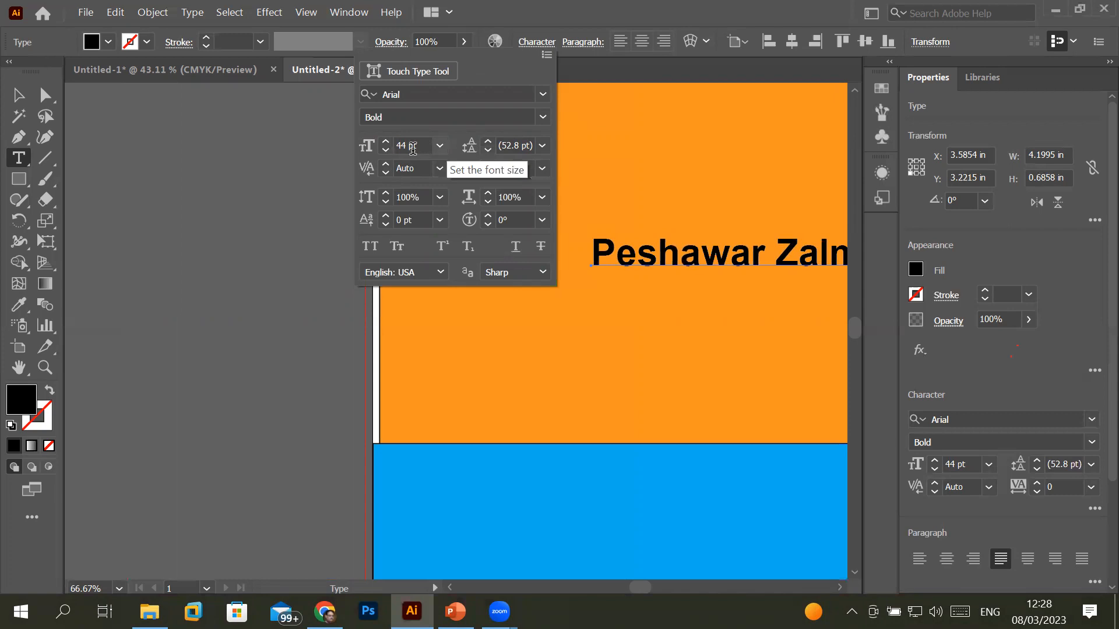
pyautogui.click(386, 150)
pyautogui.click(387, 151)
pyautogui.click(387, 151)
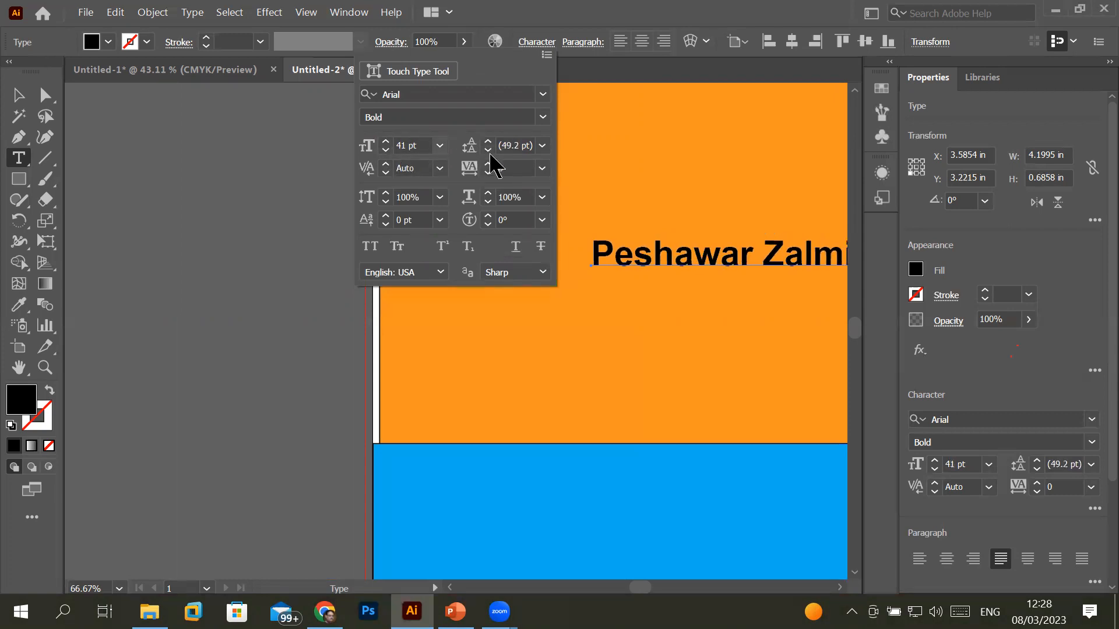
# - Add a second line reading Pakistan Premier below Peshawar Zalmi in the same text object
pyautogui.click(620, 257)
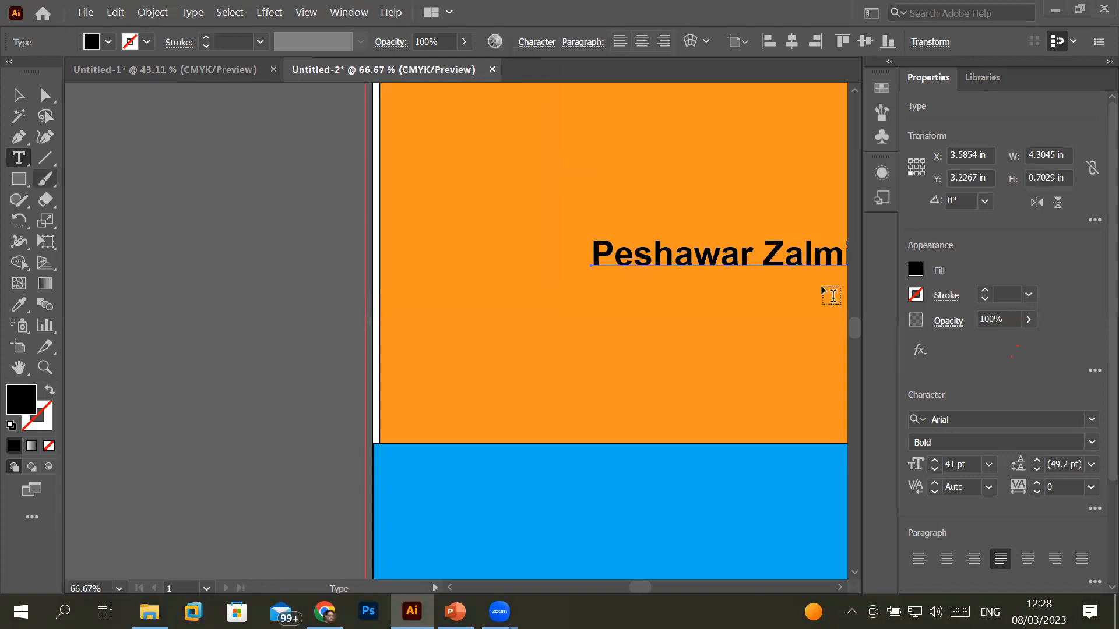
pyautogui.click(703, 256)
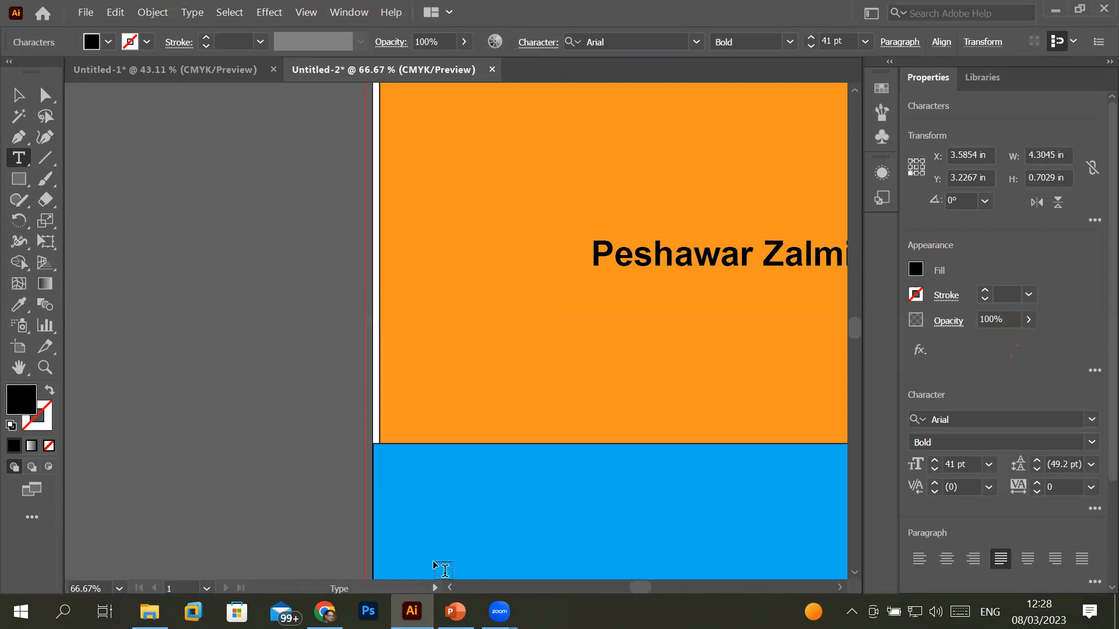
pyautogui.hscroll(-2, 432, 561)
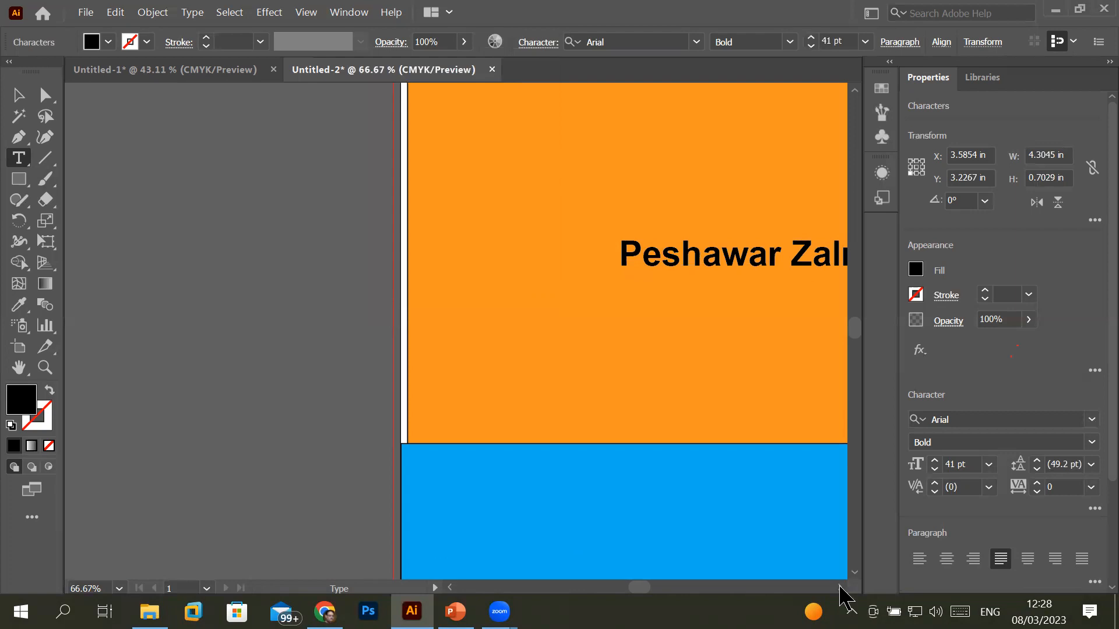
pyautogui.hscroll(7, 841, 595)
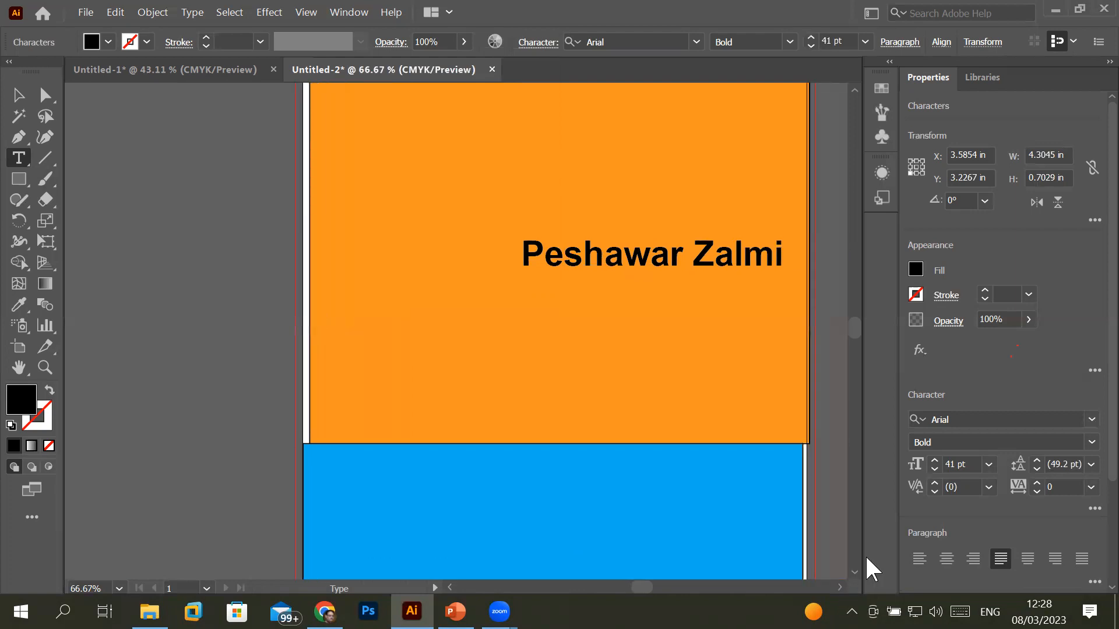
pyautogui.press('Return')
pyautogui.write('Pakistan')
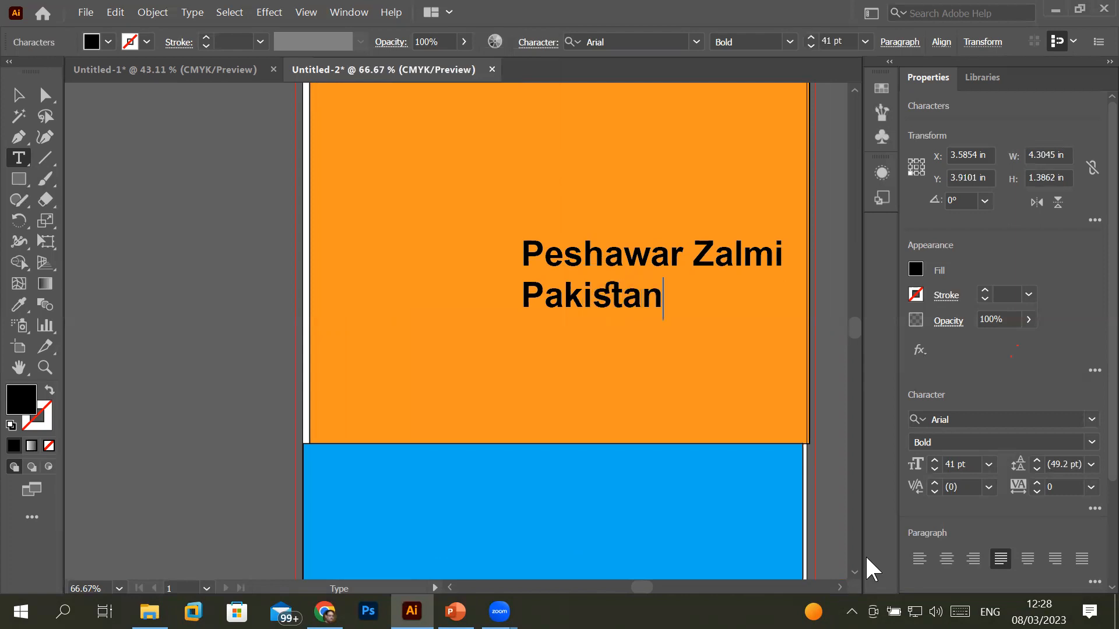
pyautogui.write(' Pre')
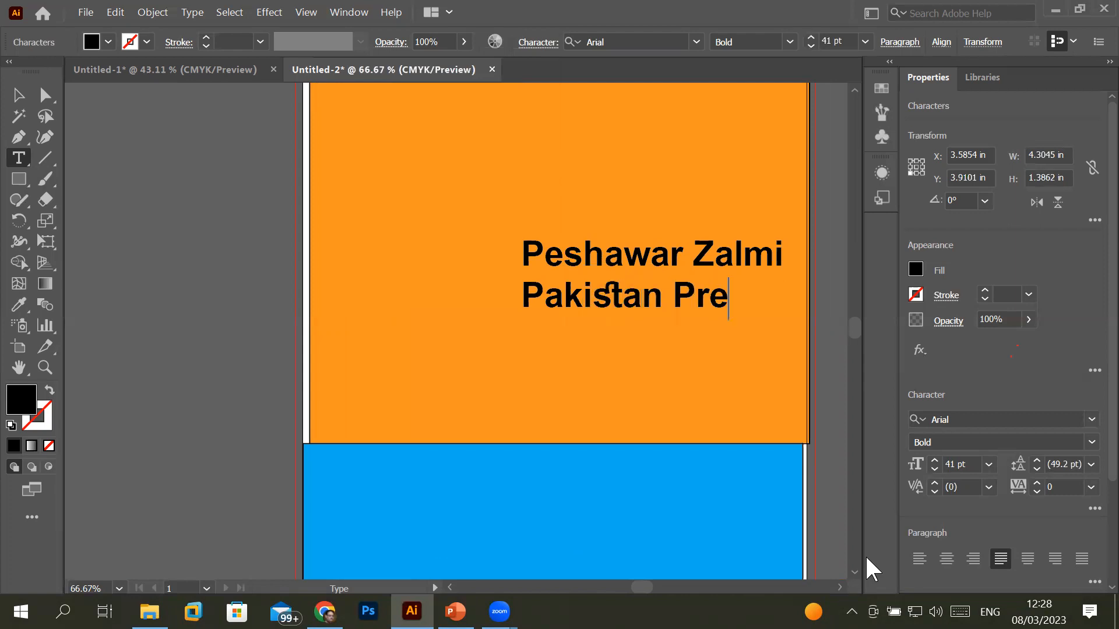
pyautogui.write('mier')
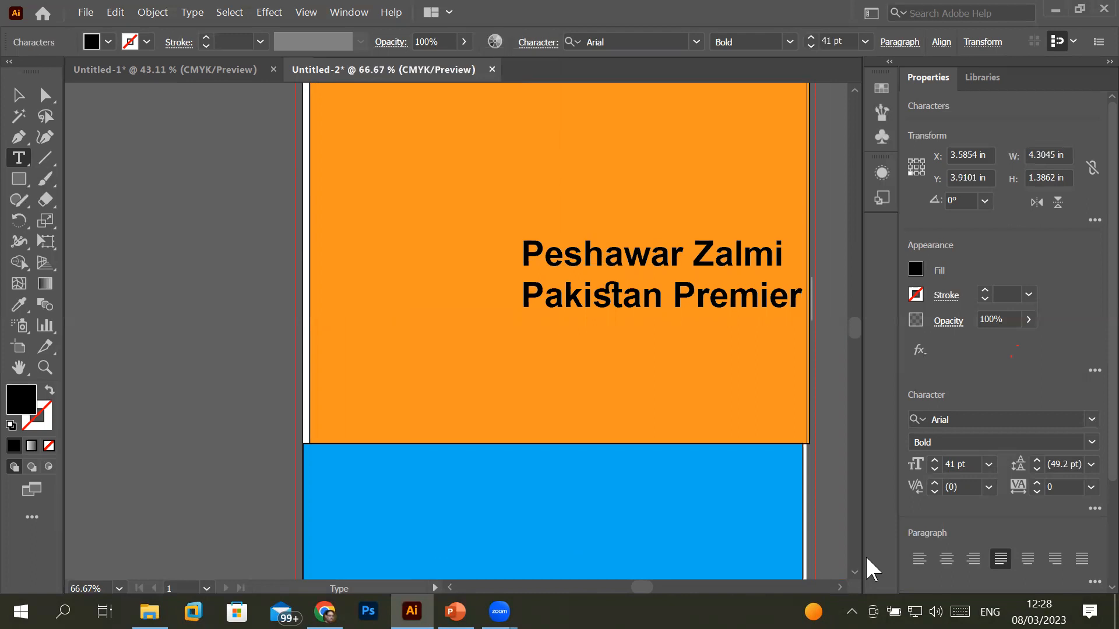
# - Replace the word Premier in the second line with Super Leage and finish editing the text
pyautogui.press('BackSpace')
pyautogui.press('BackSpace')
pyautogui.press('BackSpace')
pyautogui.press('BackSpace')
pyautogui.press('BackSpace')
pyautogui.press('BackSpace')
pyautogui.press('BackSpace')
pyautogui.press('BackSpace')
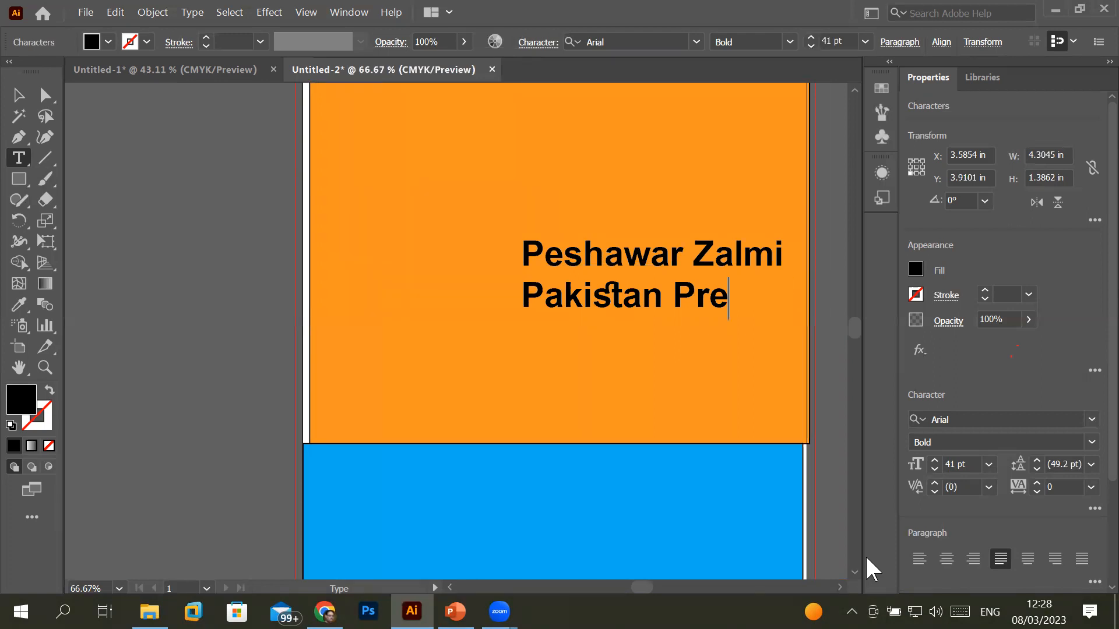
pyautogui.write('Supe')
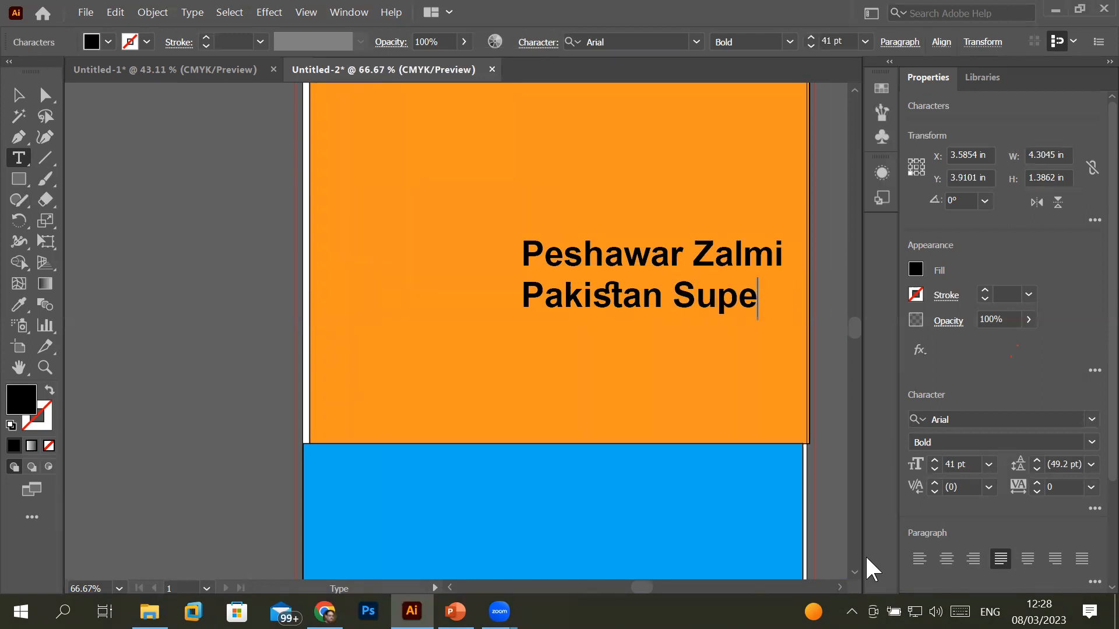
pyautogui.write('r Lea')
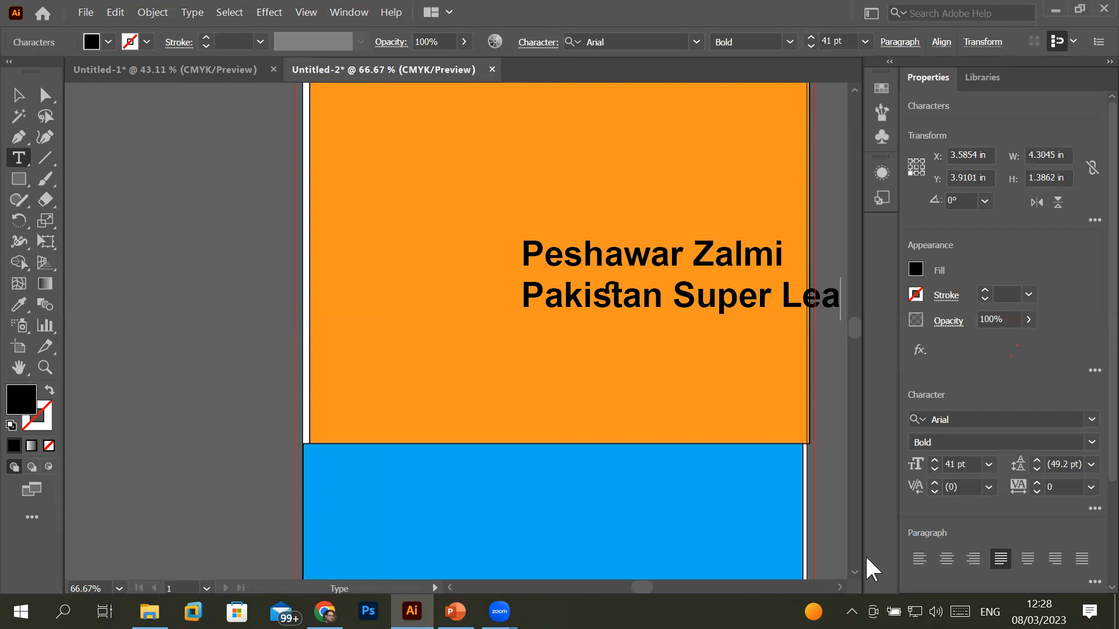
pyautogui.write('g')
pyautogui.click(782, 251)
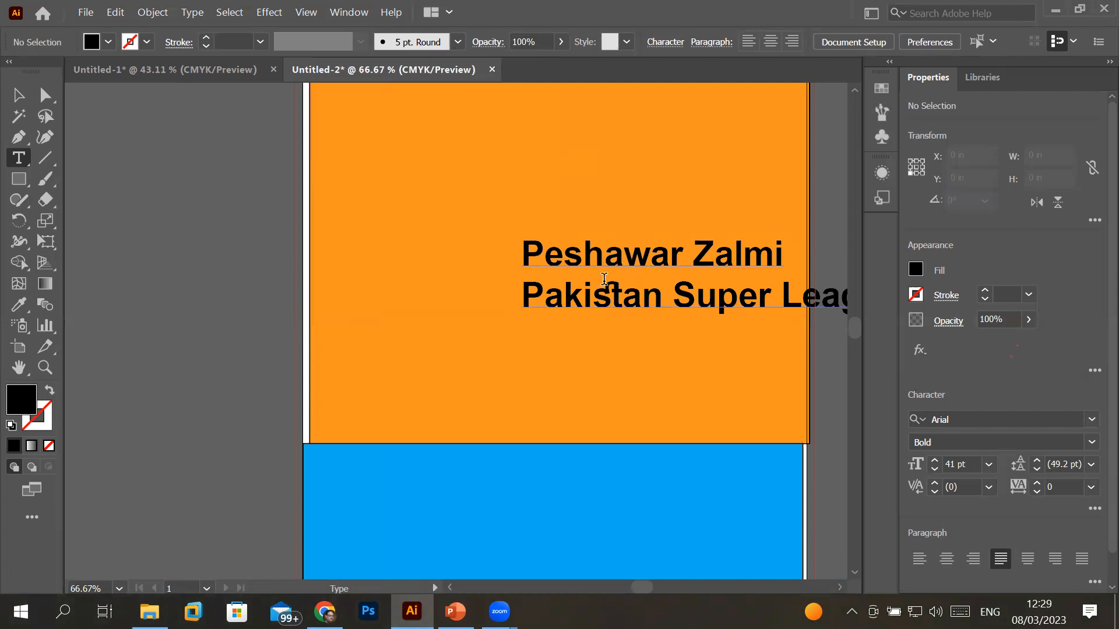
# - Select the whole Pakistan Super Leage line and reduce its font size to 29 pt
pyautogui.moveTo(522, 300); pyautogui.dragTo(670, 311)
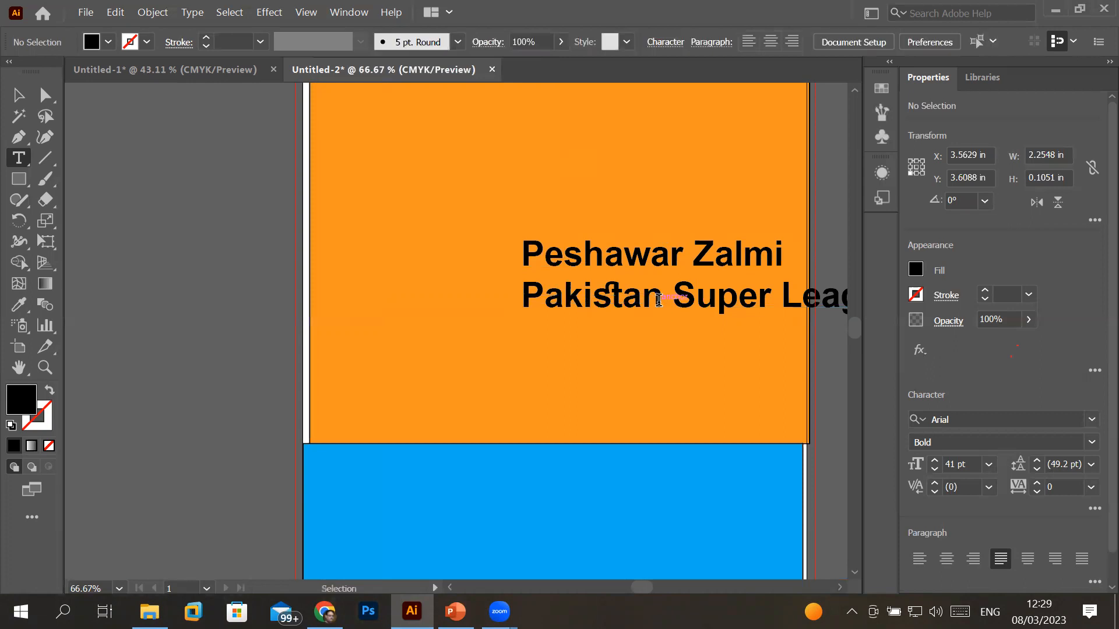
pyautogui.scroll(-2, 658, 300)
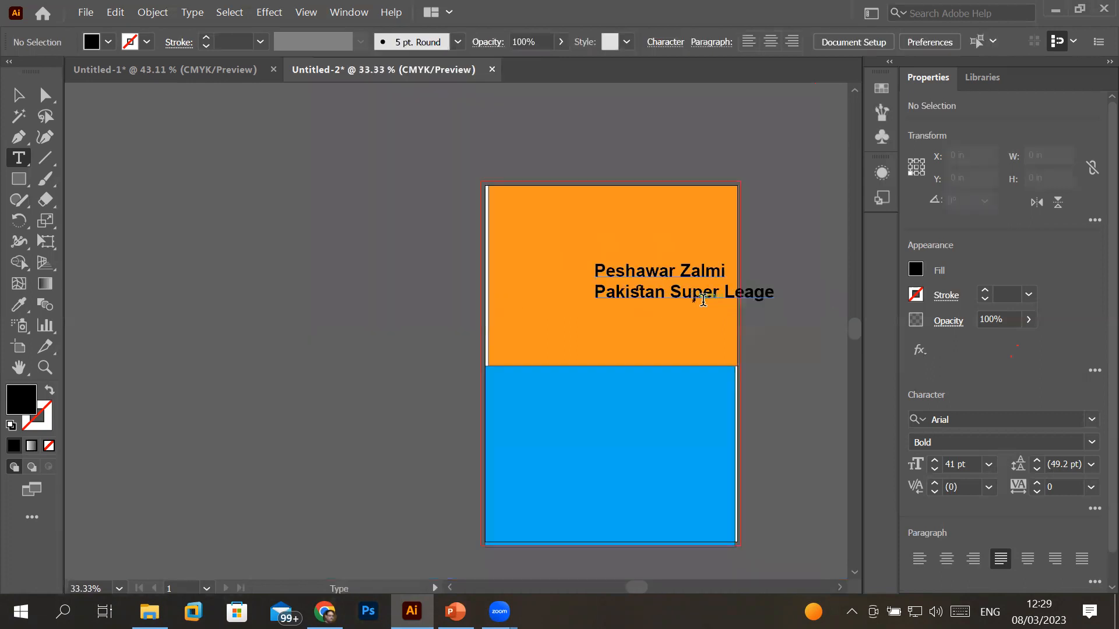
pyautogui.tripleClick(662, 290)
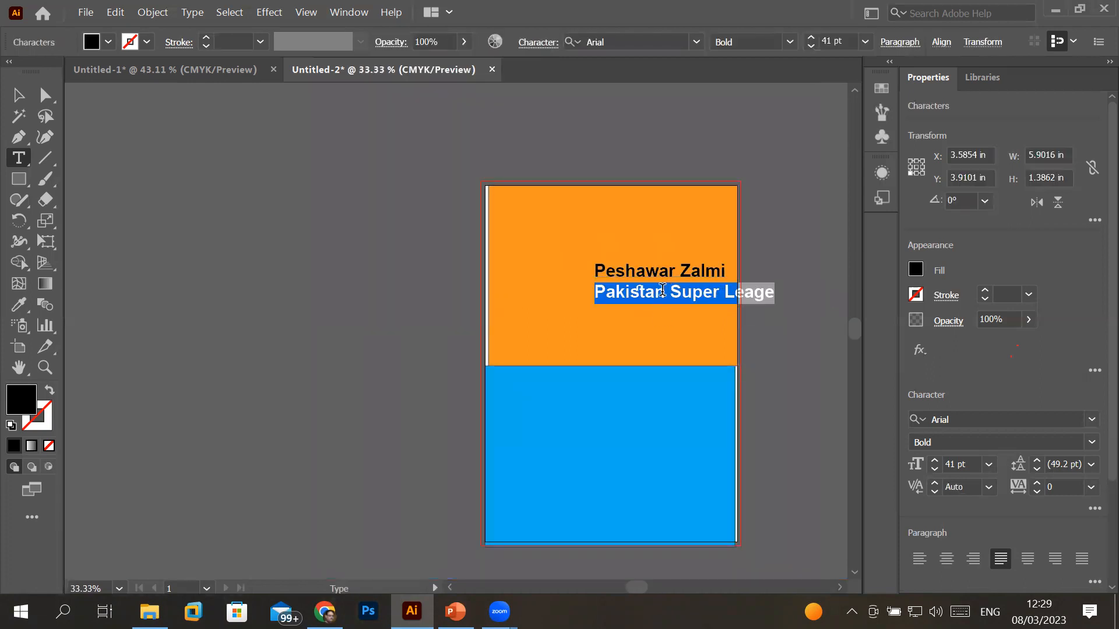
pyautogui.click(811, 47)
pyautogui.click(811, 47)
pyautogui.click(811, 47)
pyautogui.click(811, 47)
pyautogui.click(811, 47)
pyautogui.click(811, 47)
pyautogui.click(812, 47)
pyautogui.click(811, 47)
pyautogui.click(811, 47)
pyautogui.click(811, 47)
pyautogui.click(811, 47)
pyautogui.click(811, 46)
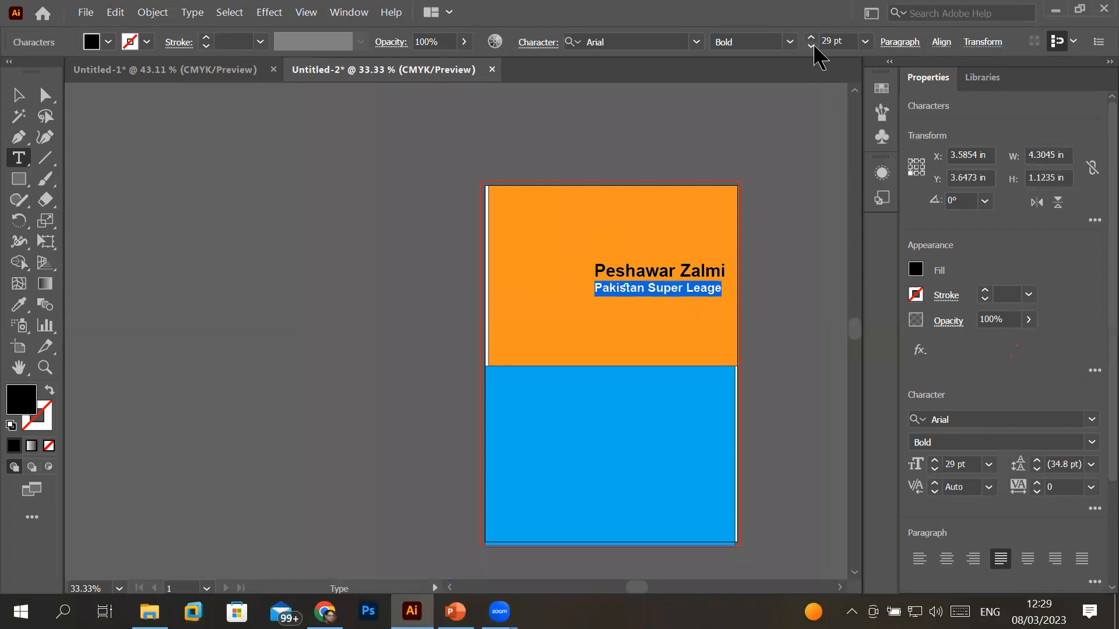
pyautogui.click(636, 272)
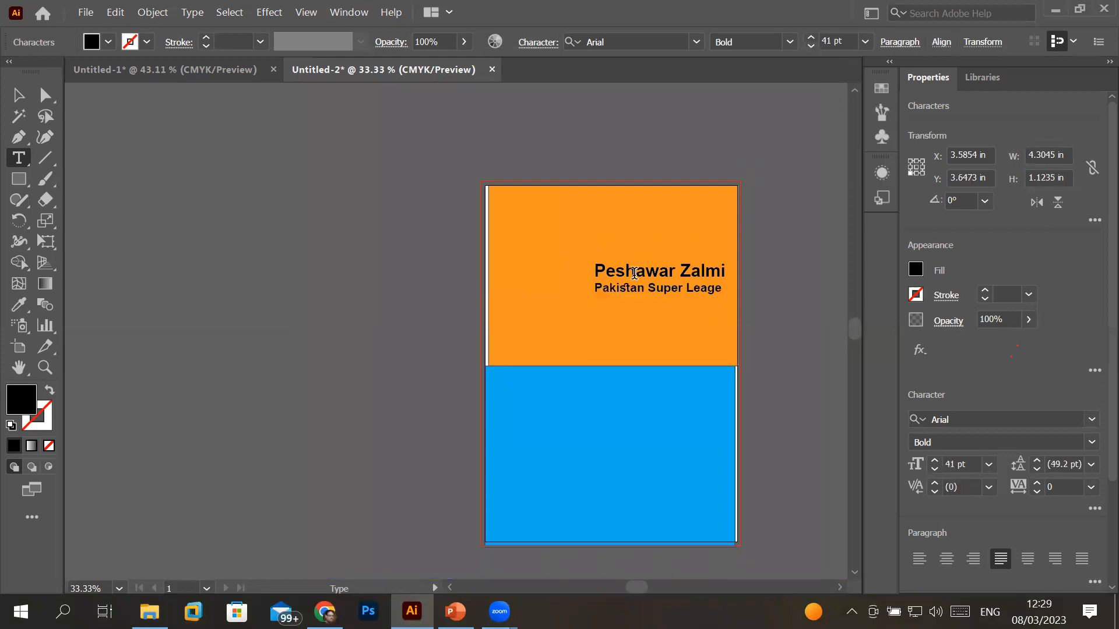
# - Select both the Peshawar Zalmi and Pakistan Super Leage lines and set their leading to 22 pt
pyautogui.moveTo(594, 272); pyautogui.dragTo(730, 292)
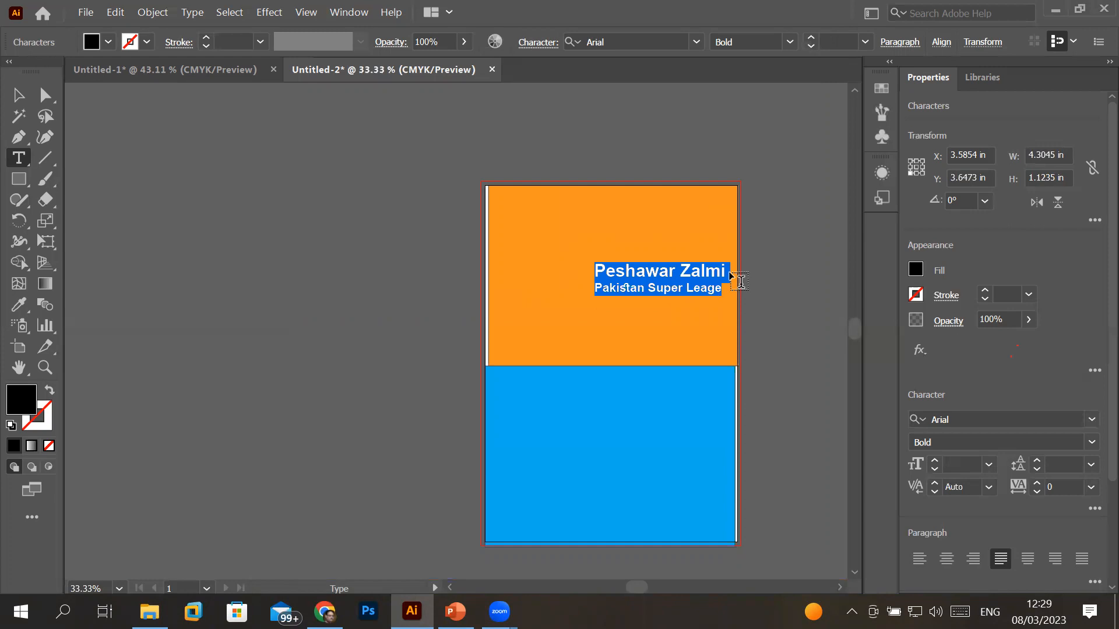
pyautogui.click(532, 43)
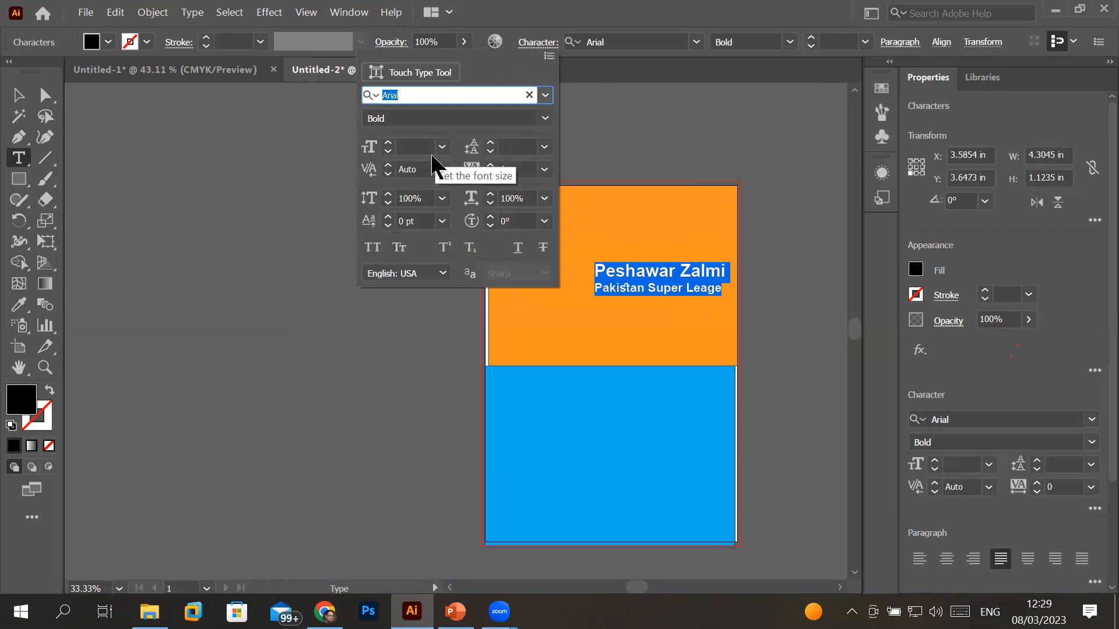
pyautogui.click(490, 143)
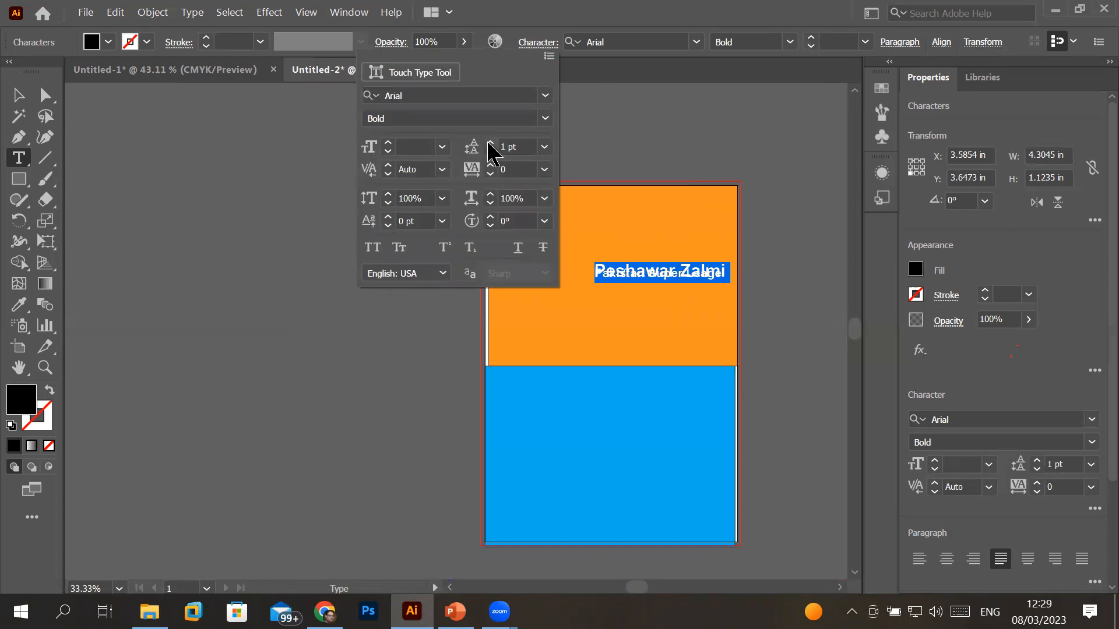
pyautogui.click(490, 143)
pyautogui.click(490, 143)
pyautogui.click(490, 144)
pyautogui.click(491, 143)
pyautogui.click(490, 144)
pyautogui.click(491, 143)
pyautogui.click(490, 143)
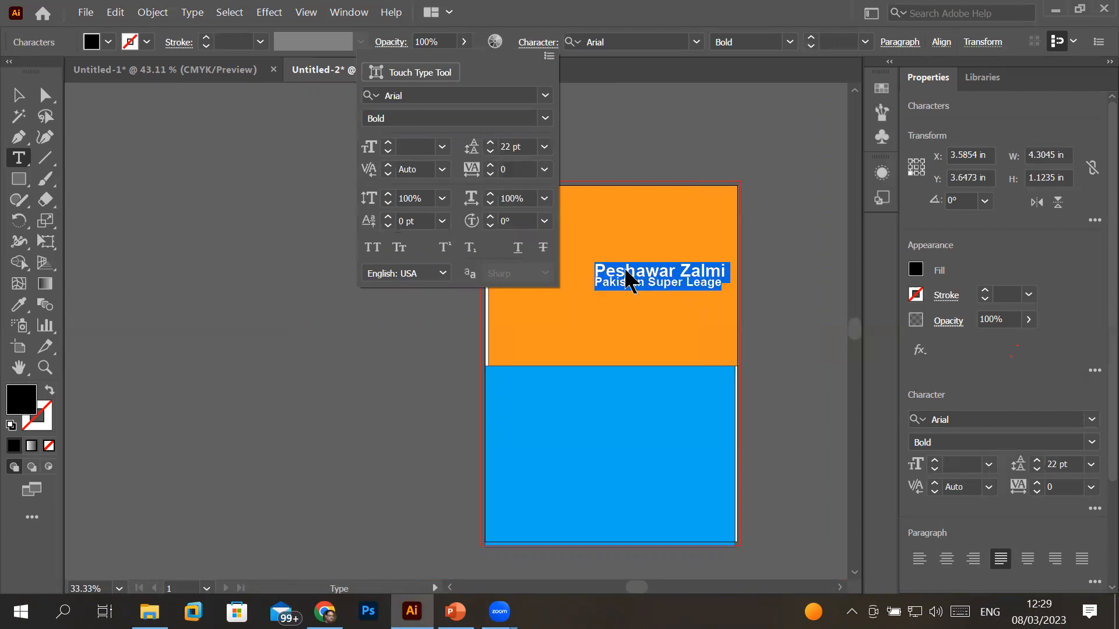
# - Try wider line spacing on the two selected text lines, bringing the leading to 67 pt
pyautogui.press('Escape')
pyautogui.hotkey('ctrl', '=')
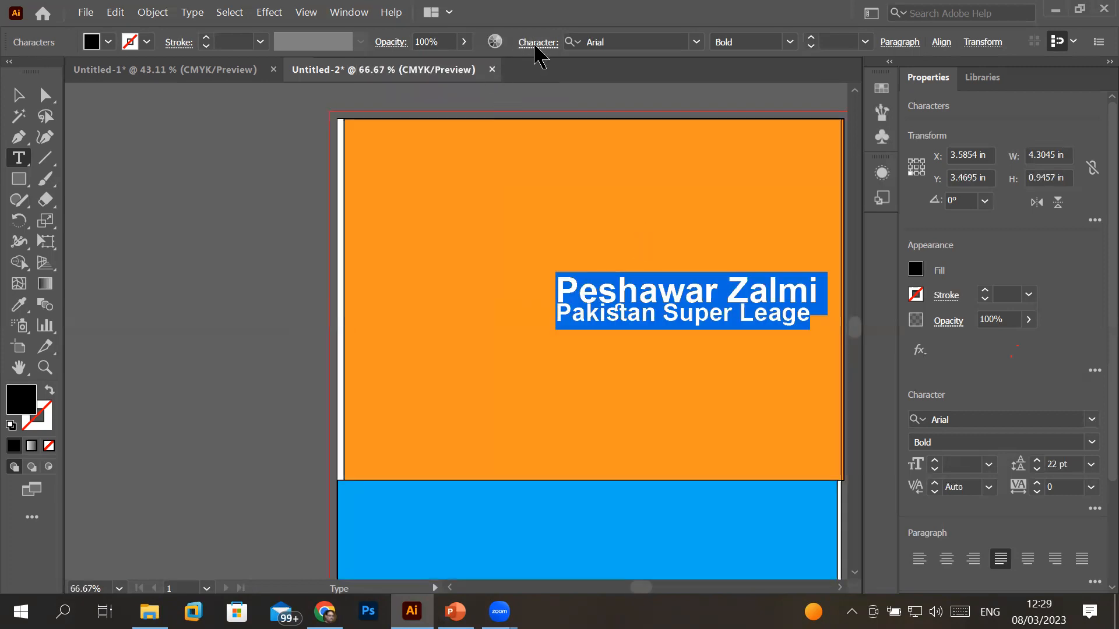
pyautogui.hotkey('ctrl', 't')
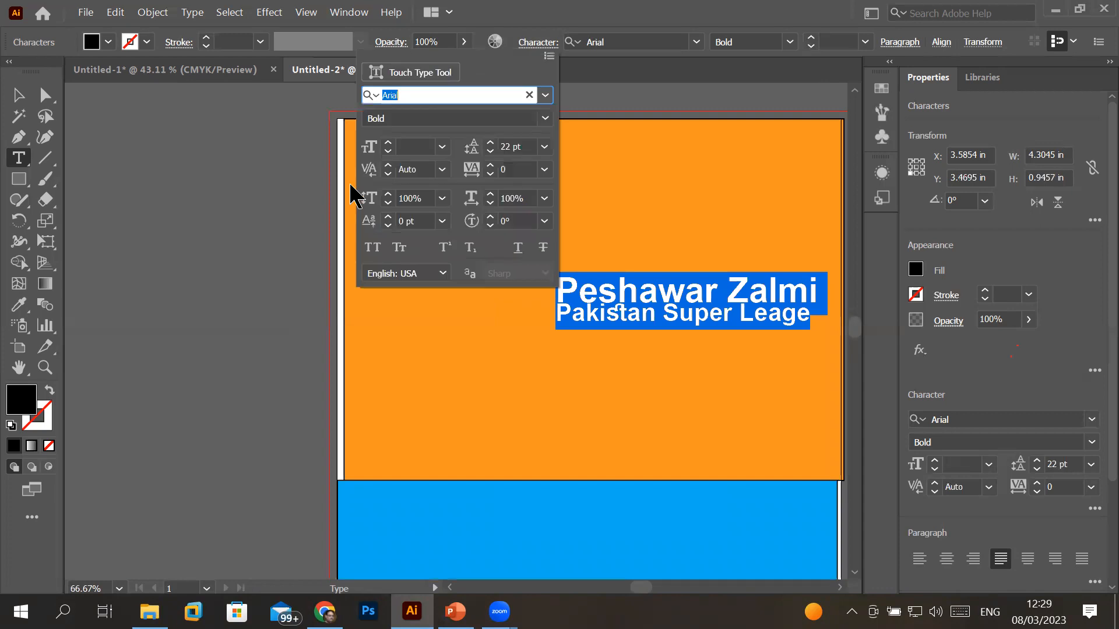
pyautogui.click(489, 143)
pyautogui.click(490, 143)
pyautogui.click(490, 144)
pyautogui.click(489, 144)
pyautogui.click(489, 144)
pyautogui.click(489, 143)
pyautogui.click(490, 143)
pyautogui.click(489, 143)
pyautogui.click(490, 143)
pyautogui.click(490, 143)
pyautogui.click(489, 144)
pyautogui.click(489, 143)
pyautogui.click(489, 143)
pyautogui.click(490, 143)
pyautogui.click(490, 143)
pyautogui.click(489, 143)
pyautogui.click(489, 143)
pyautogui.click(489, 144)
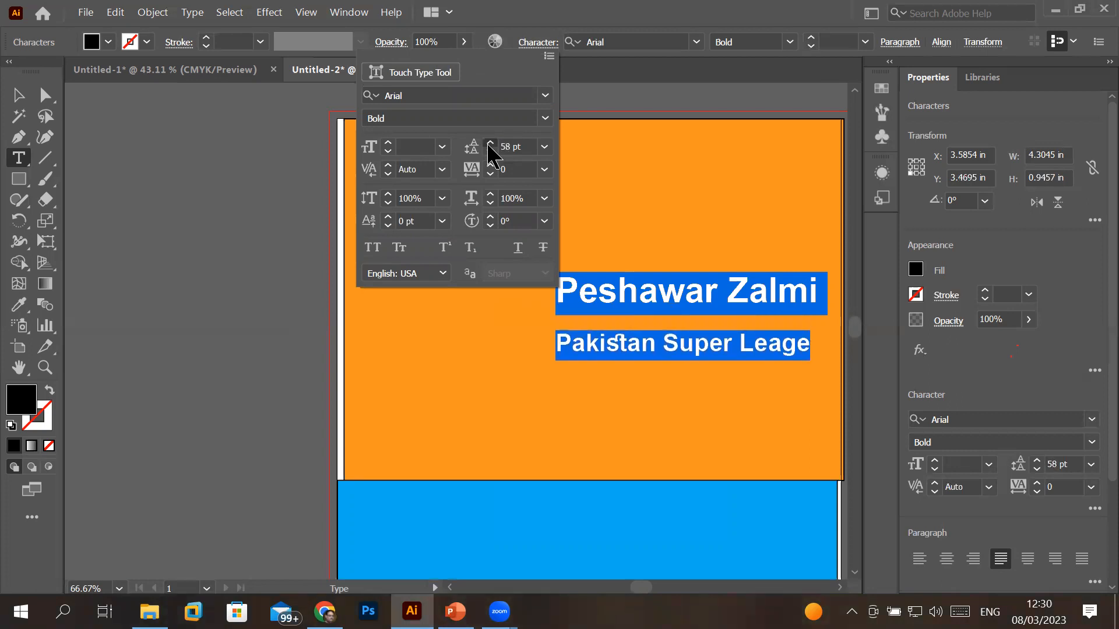
pyautogui.click(490, 143)
pyautogui.click(490, 143)
pyautogui.click(490, 144)
pyautogui.click(489, 143)
pyautogui.click(490, 143)
pyautogui.click(489, 144)
pyautogui.click(489, 143)
pyautogui.click(490, 144)
pyautogui.click(490, 152)
pyautogui.click(490, 152)
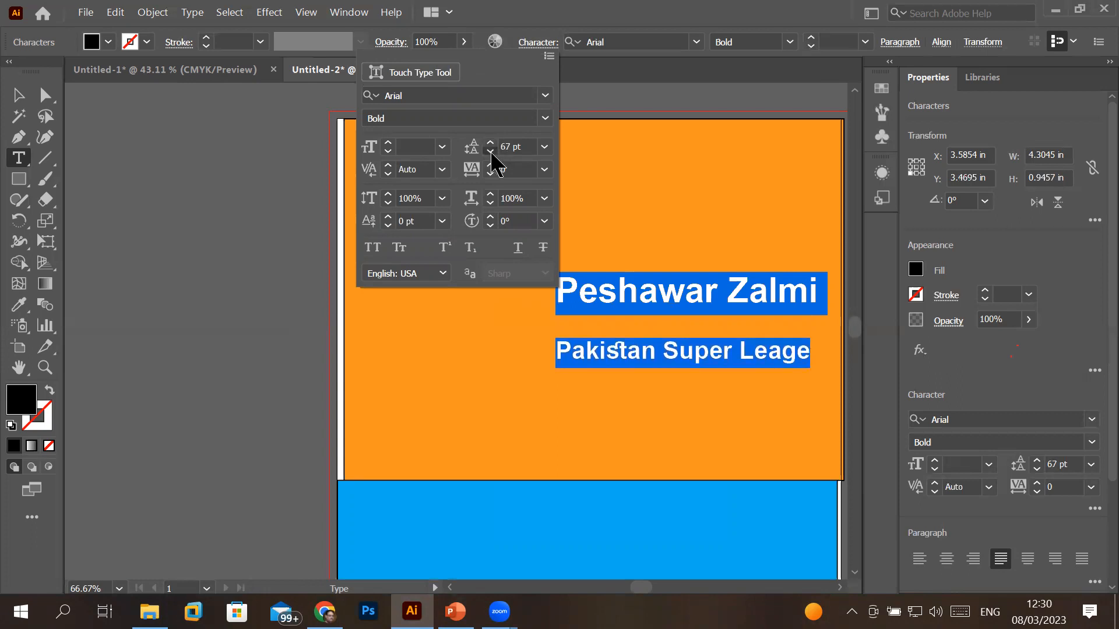
# - Reduce the leading of both lines to 0.1 pt so that they overlap
pyautogui.click(490, 151)
pyautogui.click(490, 152)
pyautogui.click(490, 151)
pyautogui.click(490, 151)
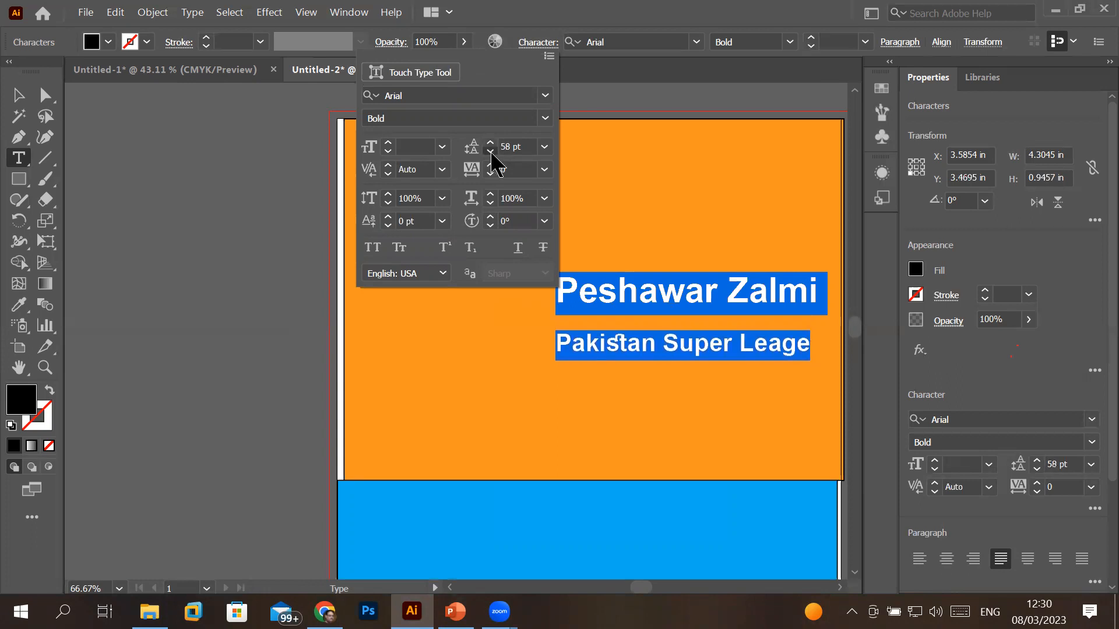
pyautogui.click(491, 151)
pyautogui.click(490, 151)
pyautogui.click(490, 151)
pyautogui.click(490, 151)
pyautogui.click(490, 151)
pyautogui.click(490, 152)
pyautogui.click(490, 152)
pyautogui.click(490, 152)
pyautogui.click(490, 152)
pyautogui.click(490, 151)
pyautogui.click(490, 152)
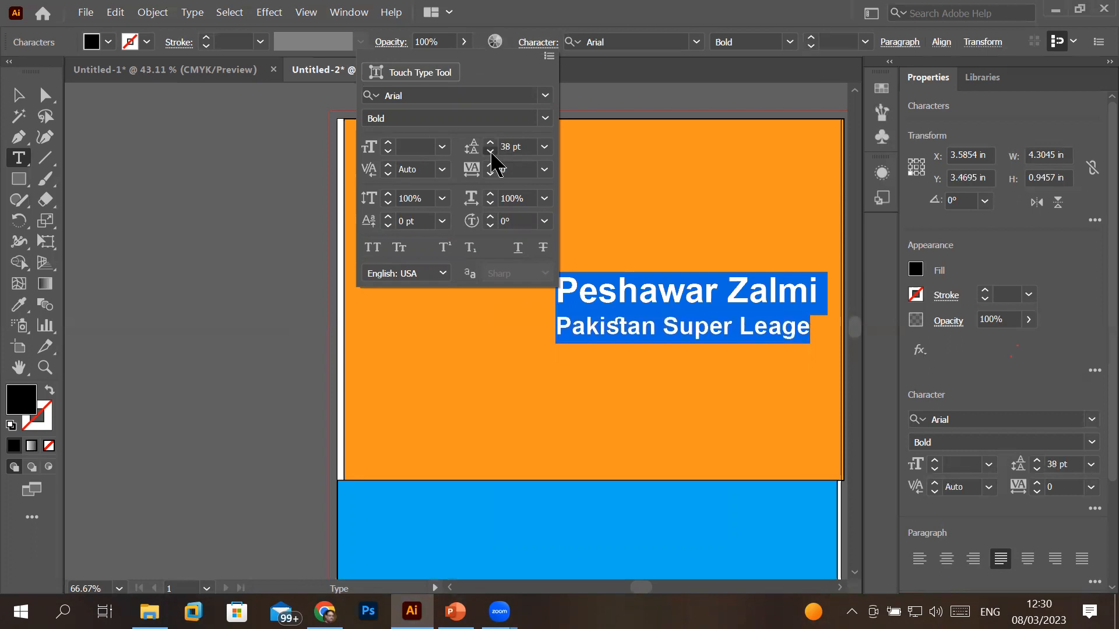
pyautogui.click(490, 152)
pyautogui.click(490, 151)
pyautogui.click(490, 151)
pyautogui.click(490, 151)
pyautogui.click(490, 151)
pyautogui.click(490, 152)
pyautogui.click(490, 152)
pyautogui.click(490, 152)
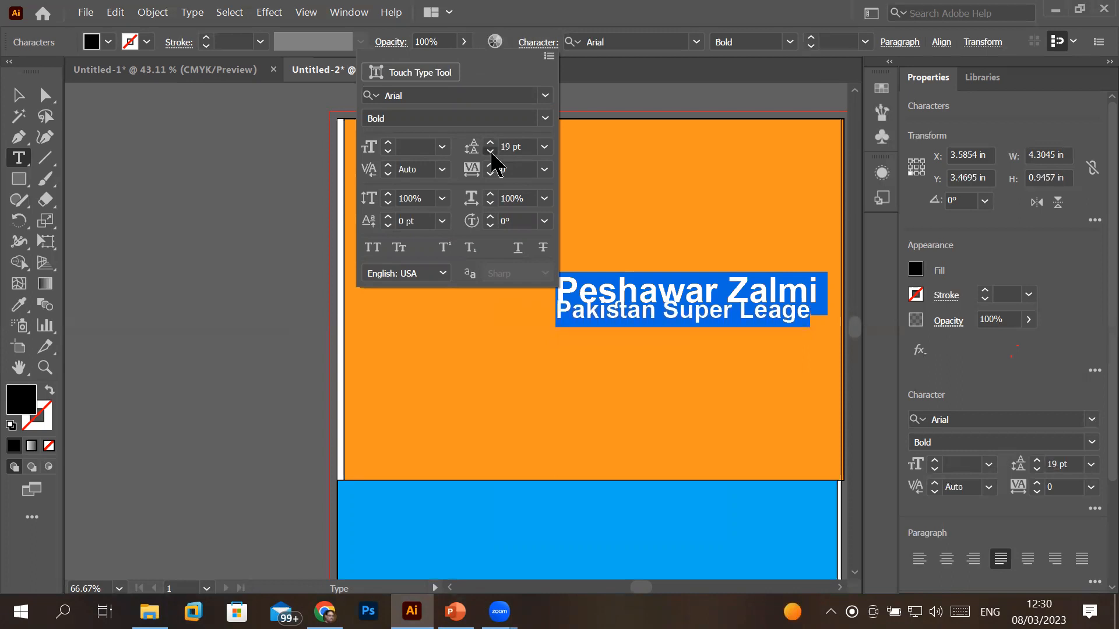
pyautogui.click(490, 151)
pyautogui.click(490, 152)
pyautogui.click(490, 151)
pyautogui.click(490, 151)
pyautogui.click(490, 152)
pyautogui.click(490, 151)
pyautogui.click(490, 152)
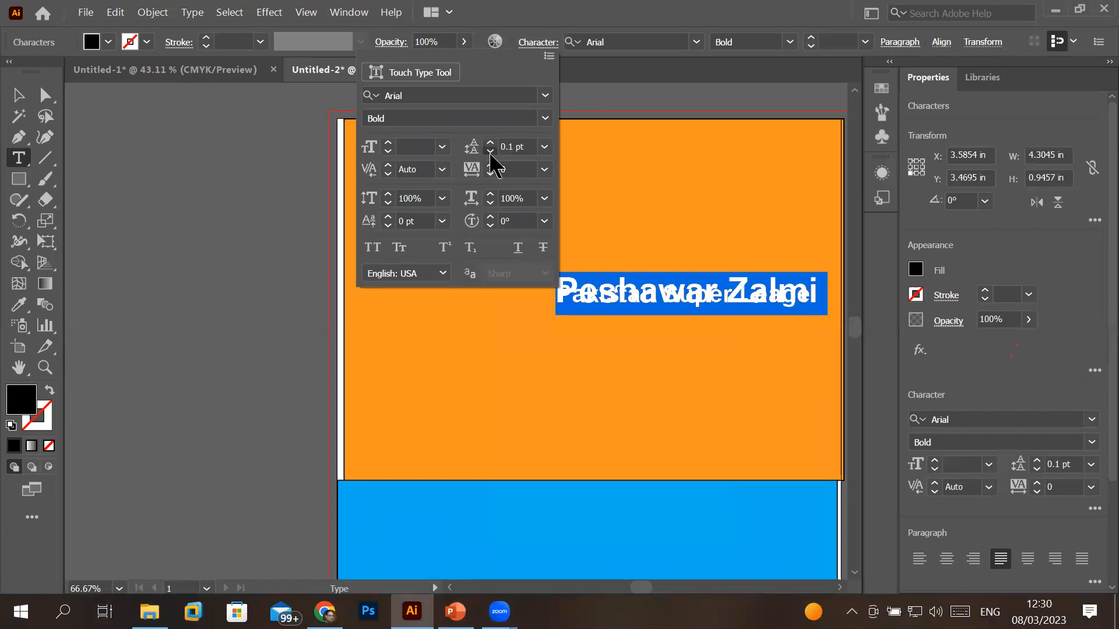
# - Increase the leading of the overlapping lines again and settle on 48 pt
pyautogui.click(491, 144)
pyautogui.click(490, 143)
pyautogui.click(490, 144)
pyautogui.click(491, 143)
pyautogui.click(491, 143)
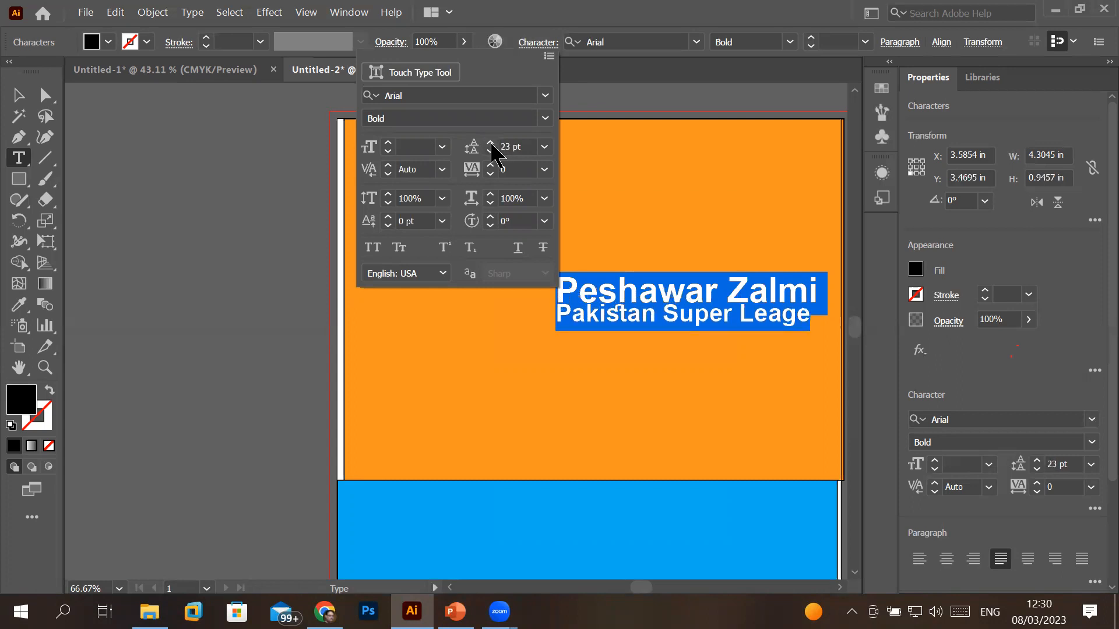
pyautogui.click(491, 143)
pyautogui.click(490, 142)
pyautogui.click(490, 143)
pyautogui.click(490, 143)
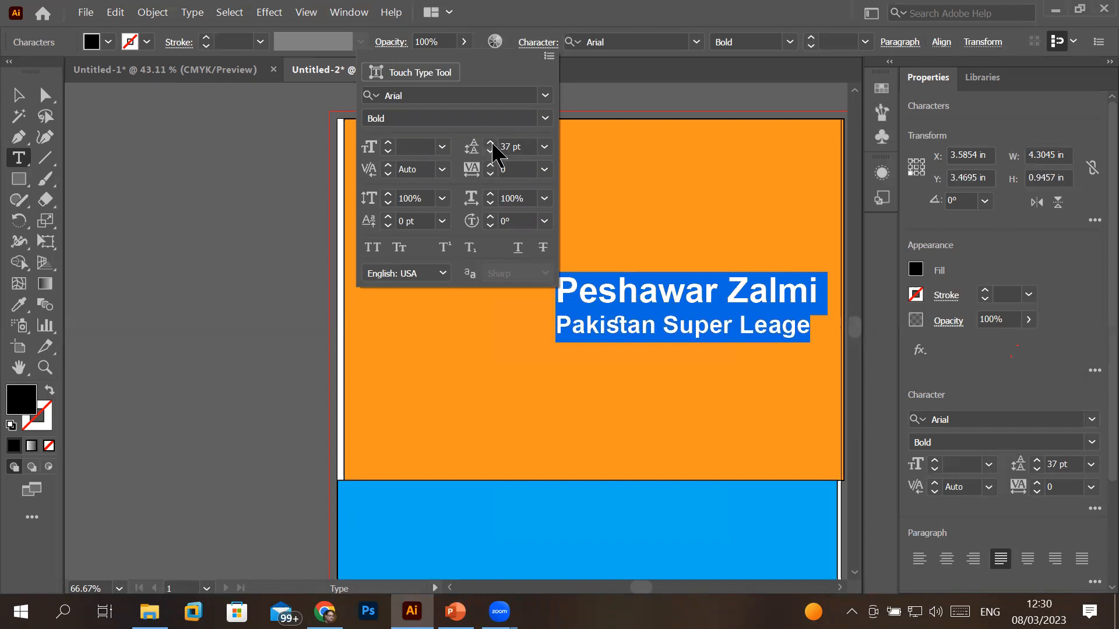
pyautogui.click(491, 143)
pyautogui.click(491, 143)
pyautogui.click(491, 143)
pyautogui.click(491, 143)
pyautogui.click(491, 143)
pyautogui.click(490, 143)
pyautogui.click(491, 143)
pyautogui.click(490, 150)
pyautogui.click(491, 150)
pyautogui.click(491, 150)
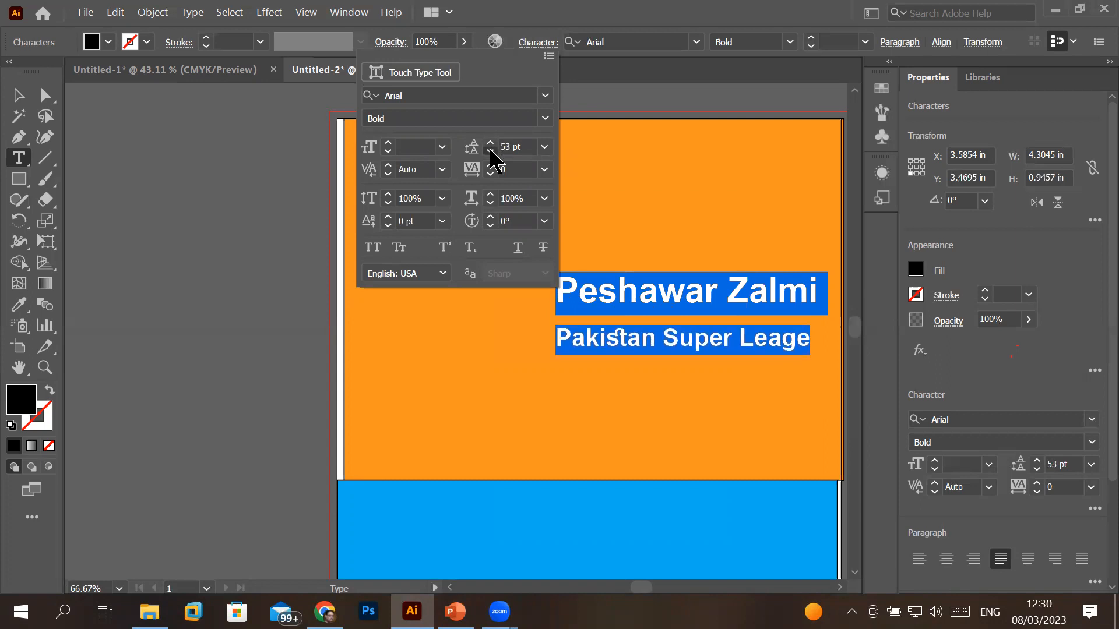
pyautogui.click(491, 150)
pyautogui.click(491, 150)
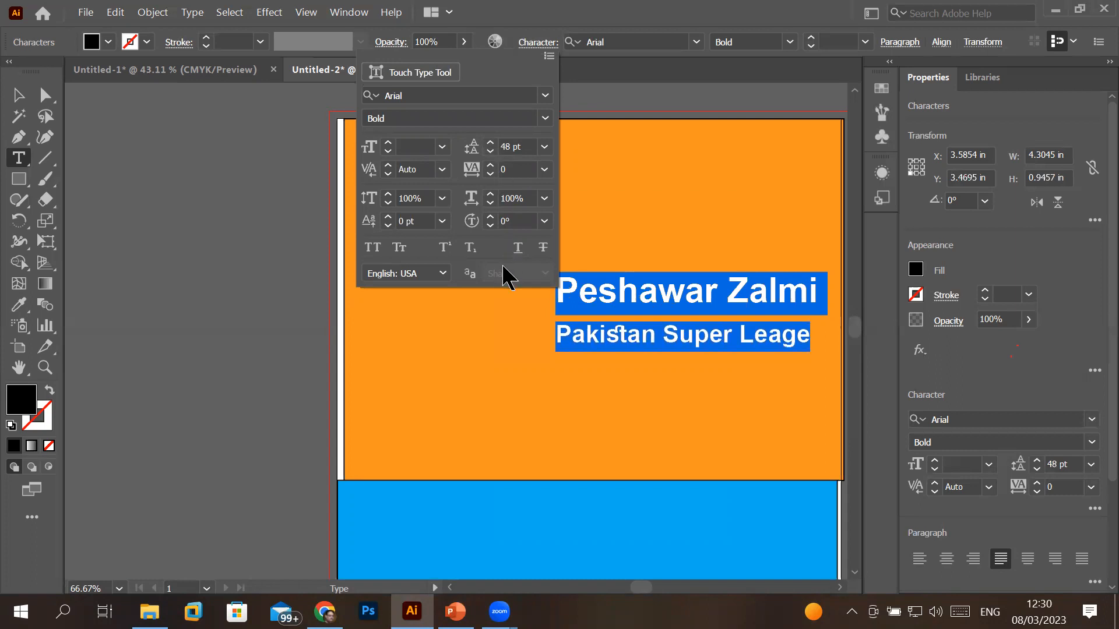
# - Try to increase the kerning of both selected text lines in the Character settings
pyautogui.click(388, 165)
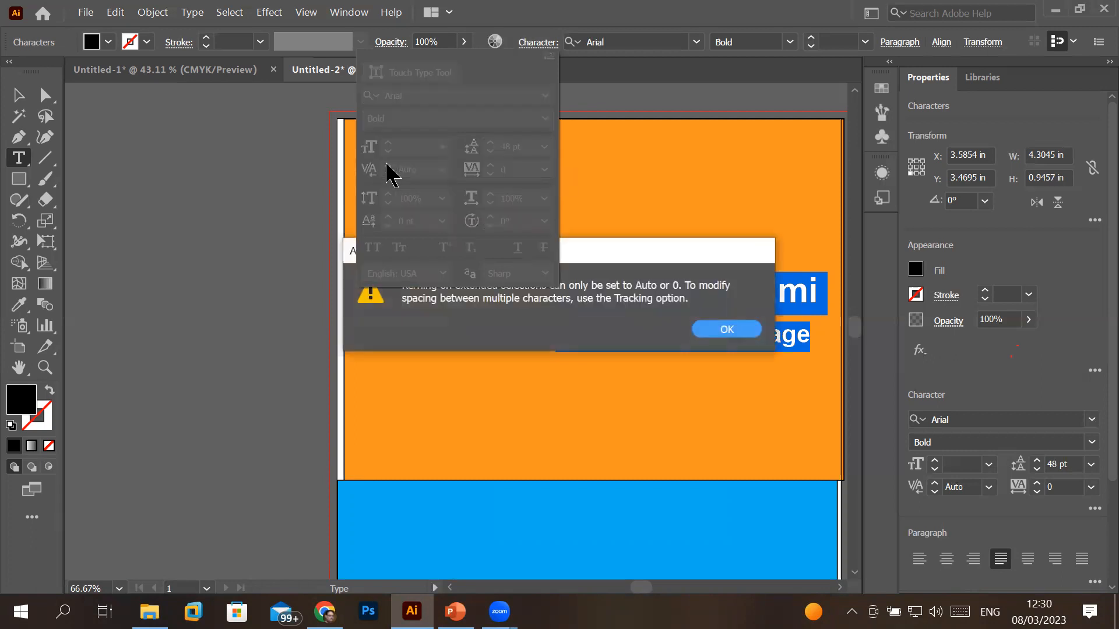
pyautogui.click(725, 333)
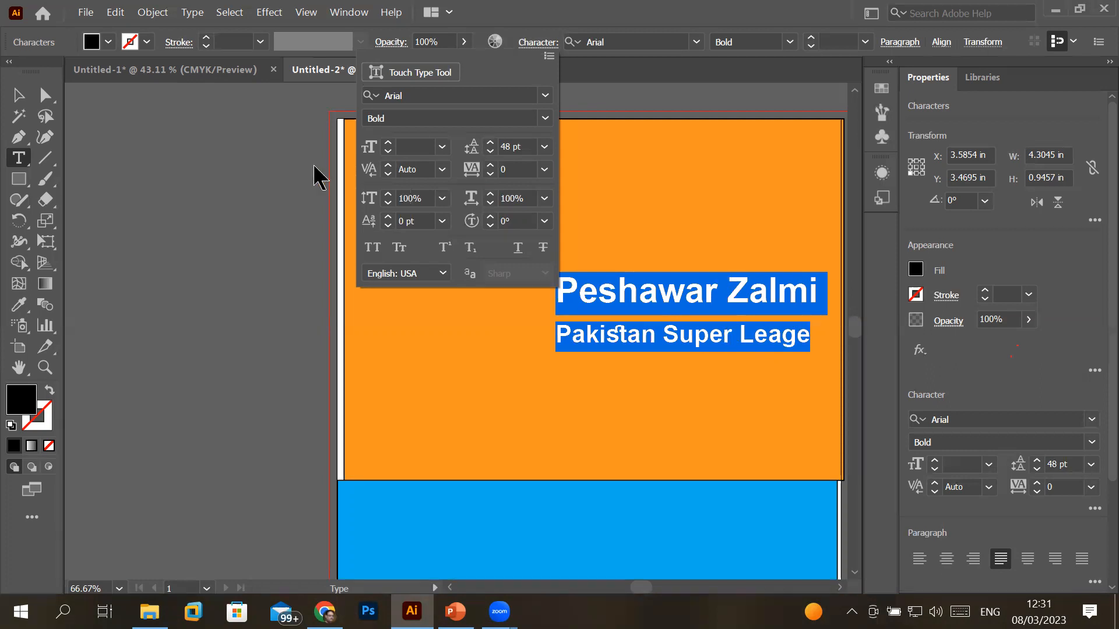
pyautogui.click(442, 170)
pyautogui.click(442, 171)
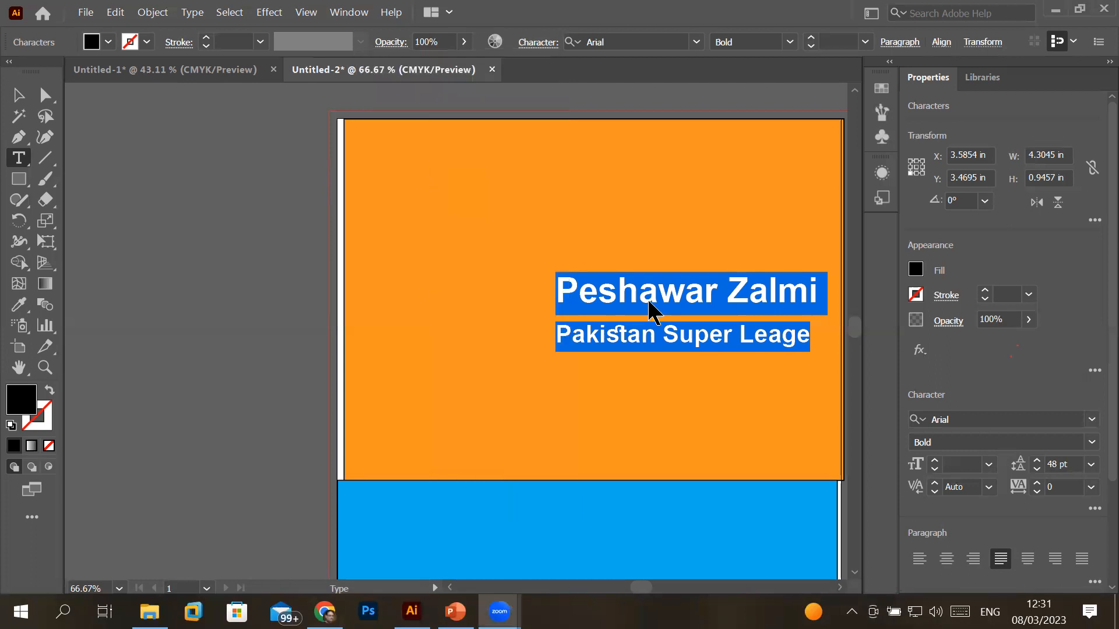
# - Try Optical and Metrics - Roman Only kerning on both lines, and finish with kerning set to 0
pyautogui.click(544, 46)
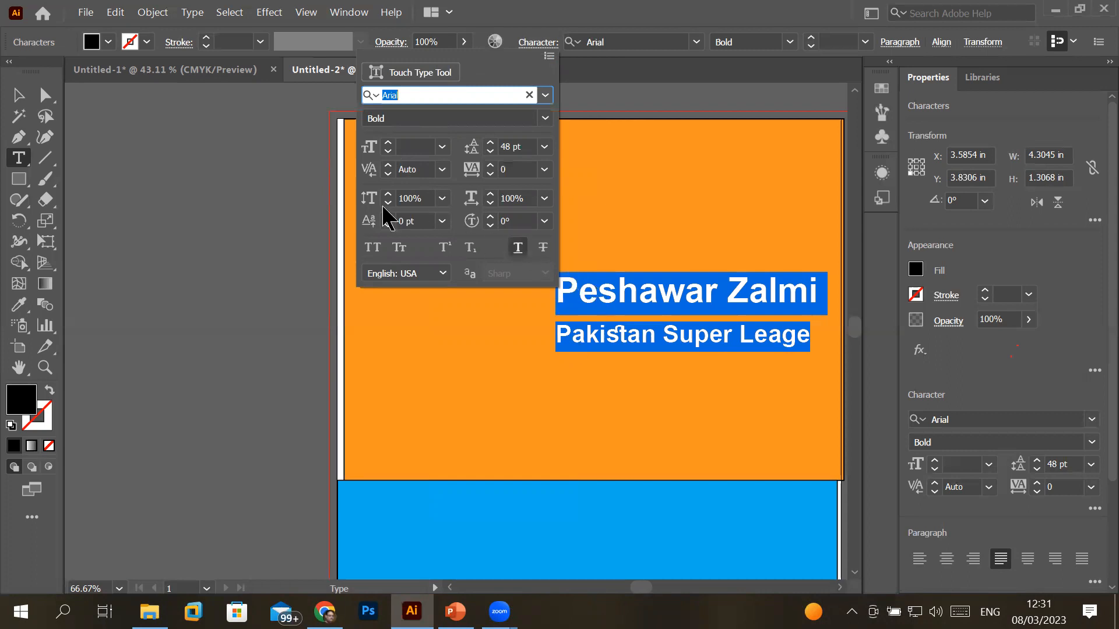
pyautogui.click(442, 170)
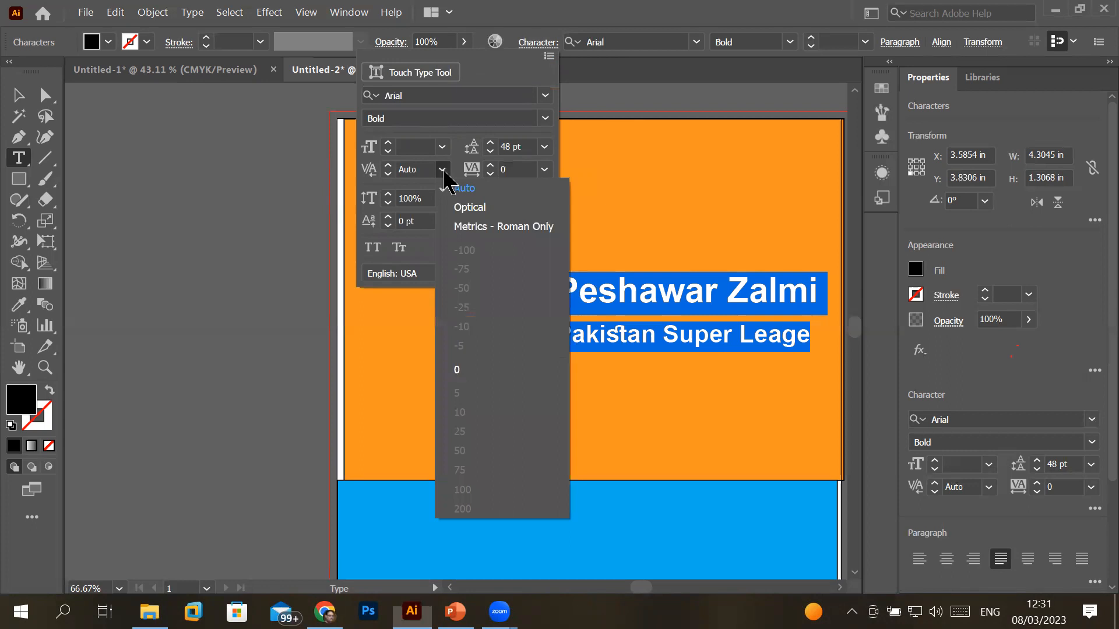
pyautogui.click(463, 209)
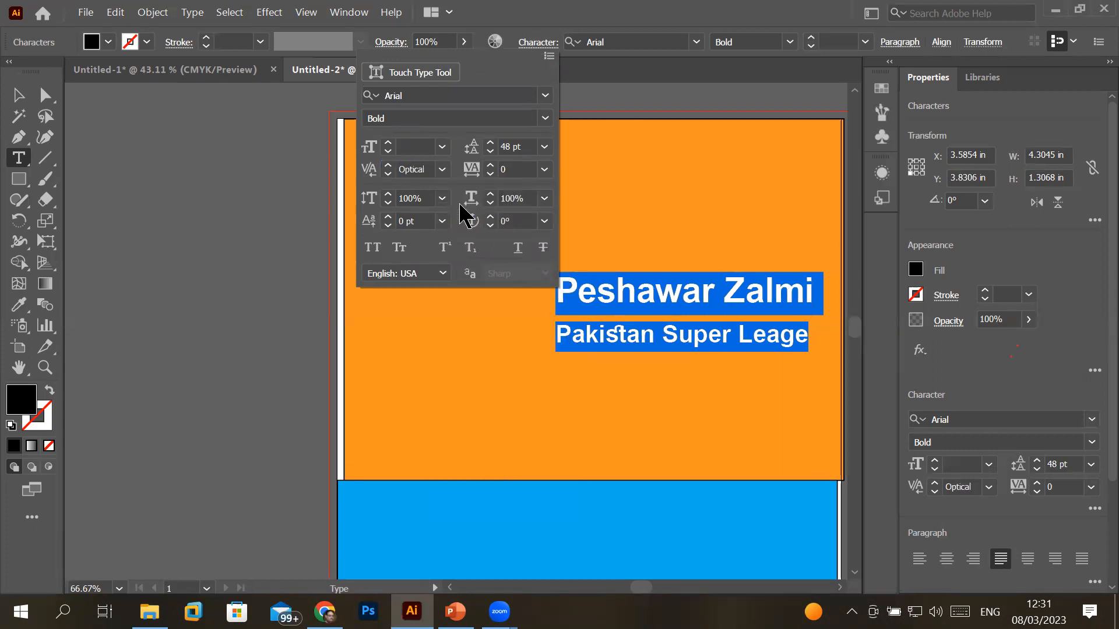
pyautogui.click(444, 171)
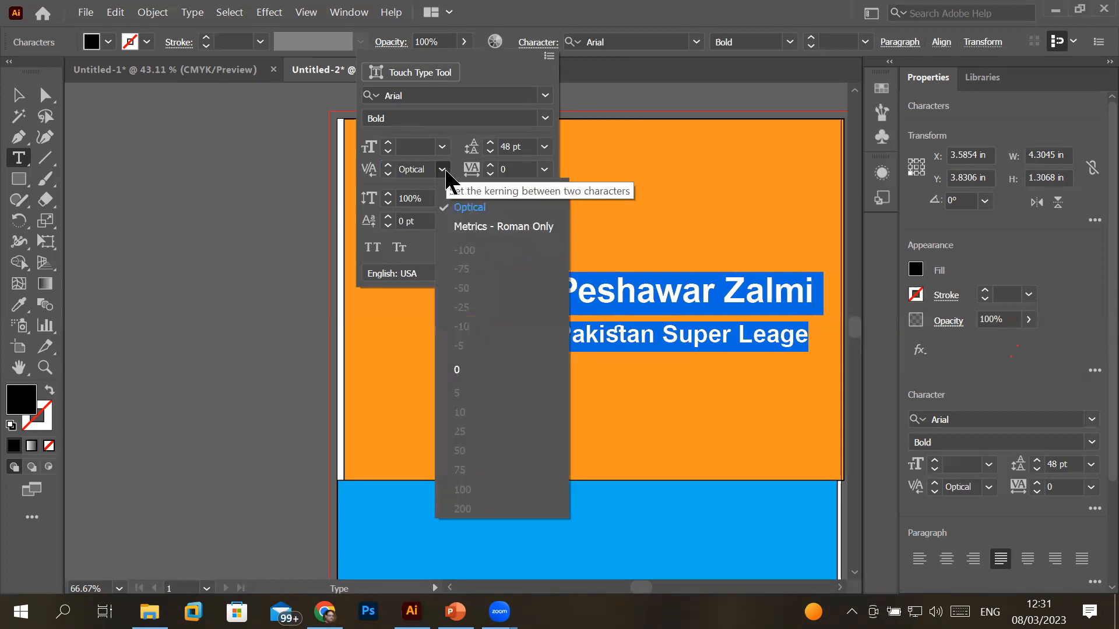
pyautogui.click(463, 227)
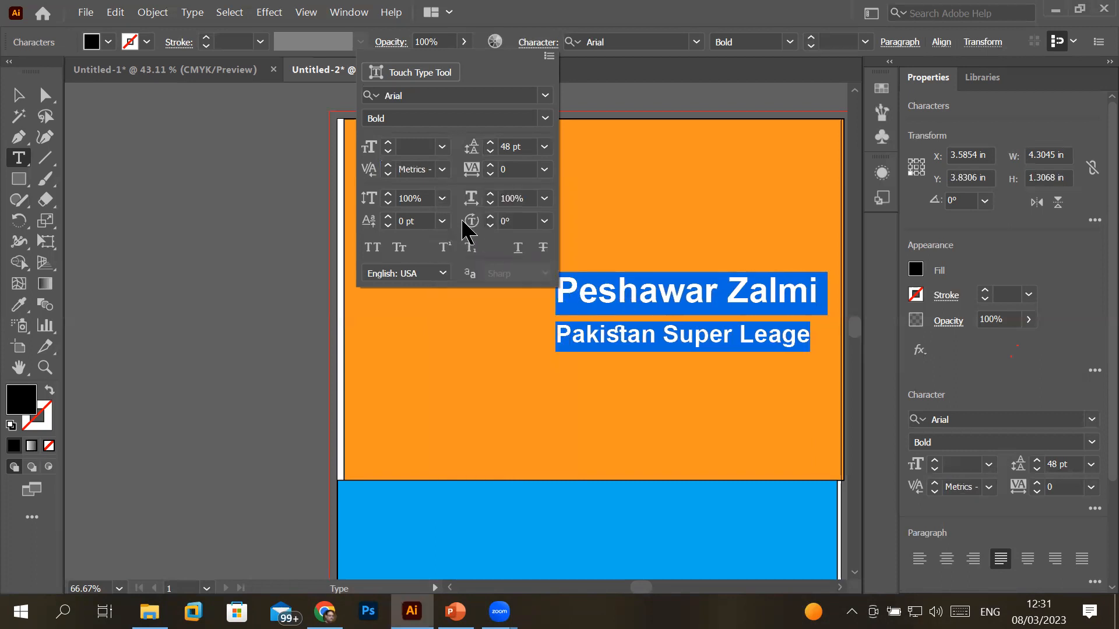
pyautogui.click(444, 170)
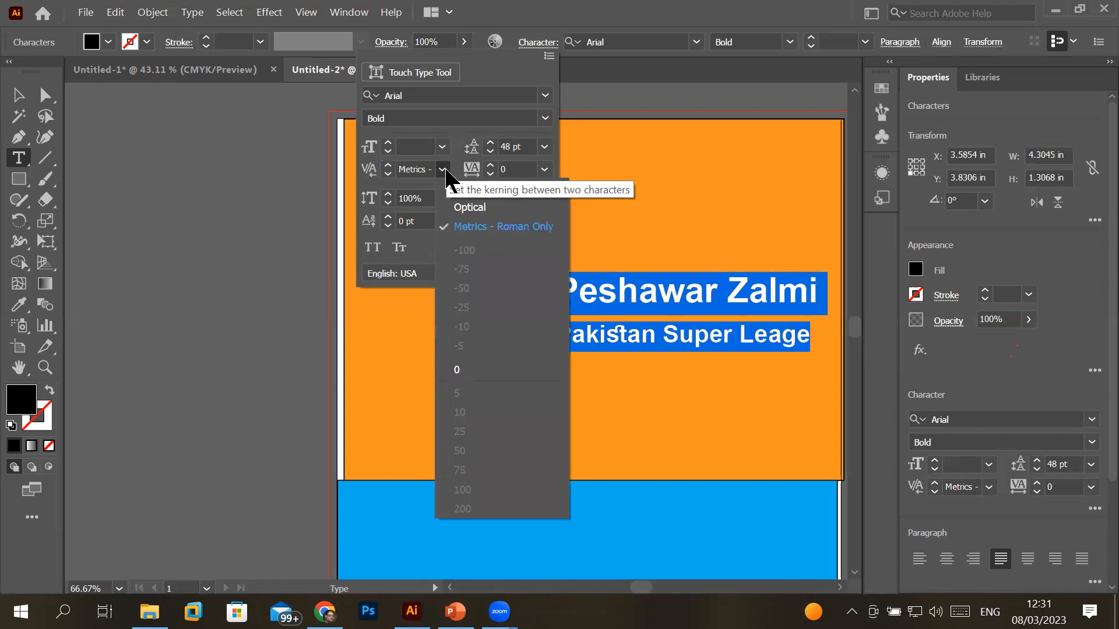
pyautogui.click(456, 374)
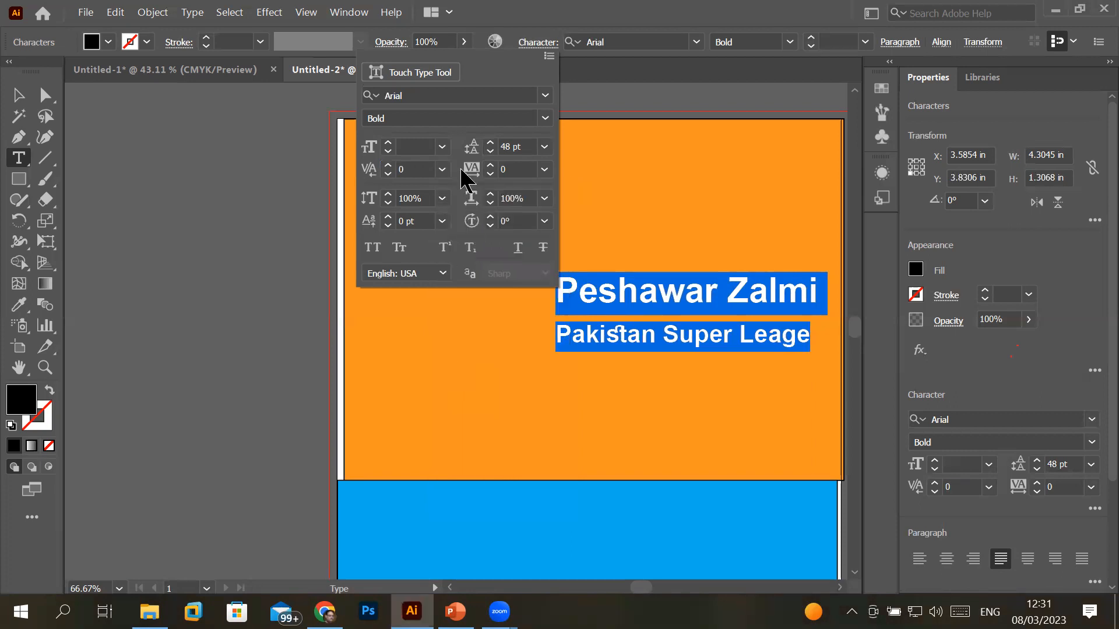
# - Try to raise the kerning above 0 for the whole two-line selection, and leave the Character settings
pyautogui.click(389, 166)
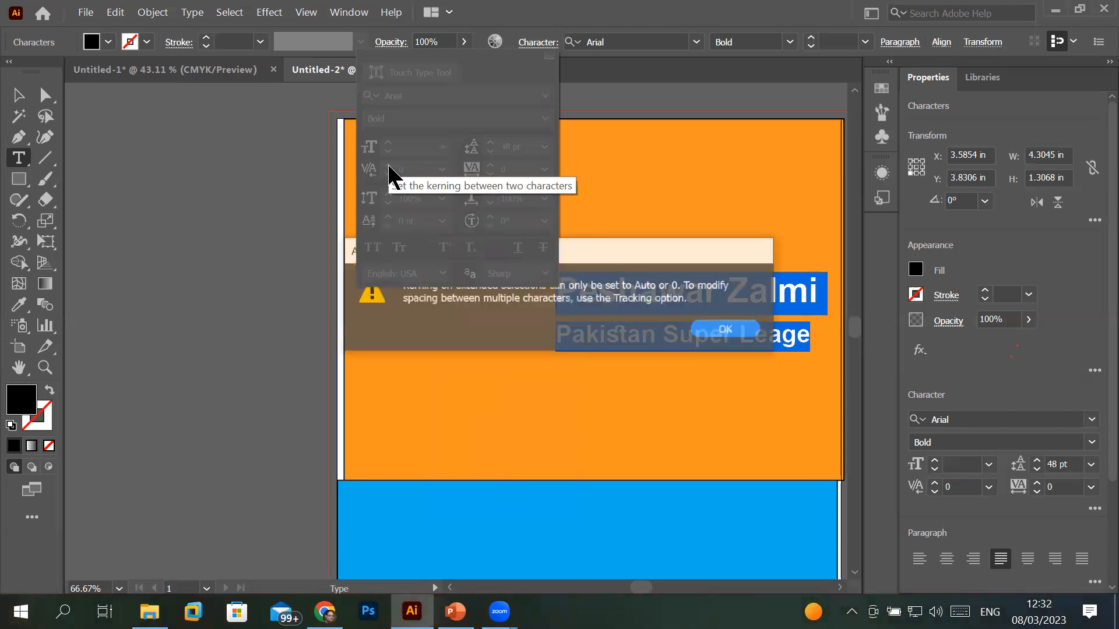
pyautogui.moveTo(599, 250); pyautogui.dragTo(494, 357)
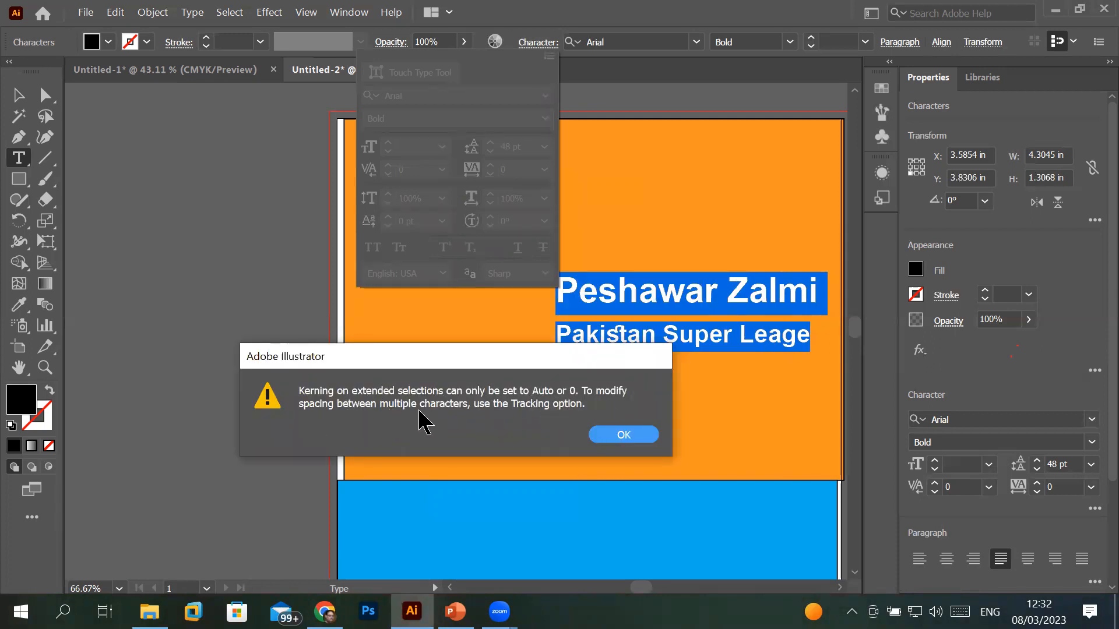
pyautogui.click(619, 433)
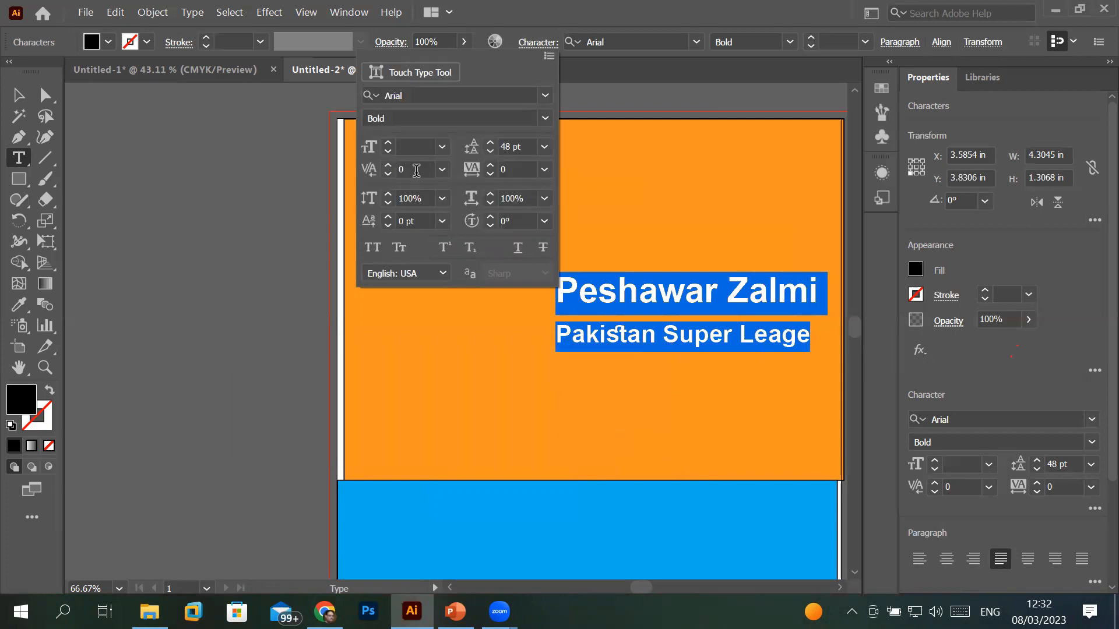
pyautogui.click(416, 170)
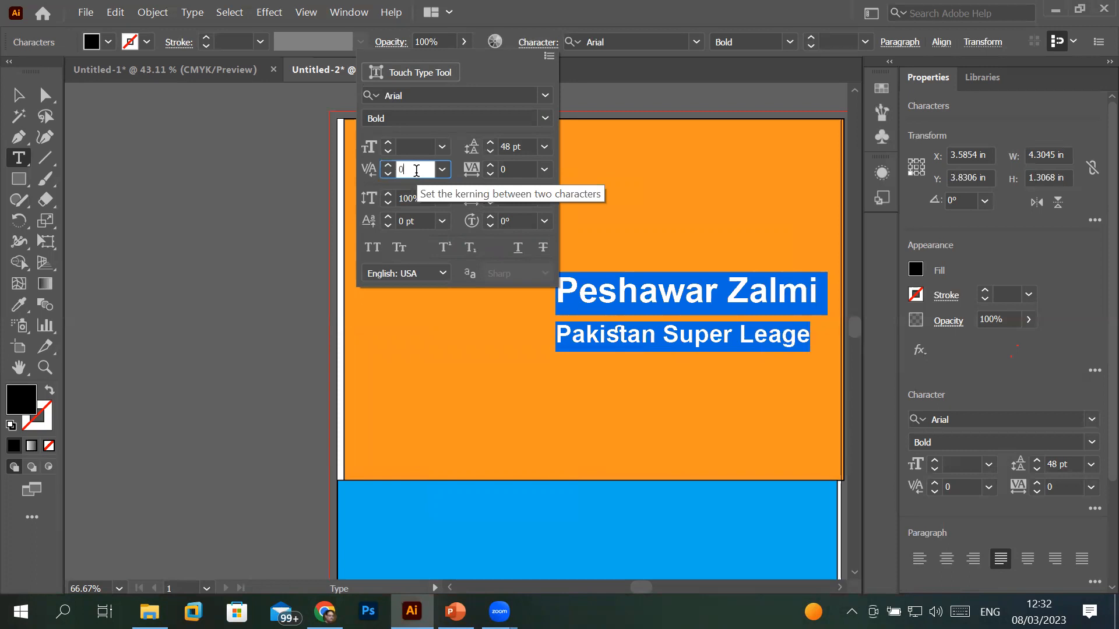
pyautogui.click(521, 163)
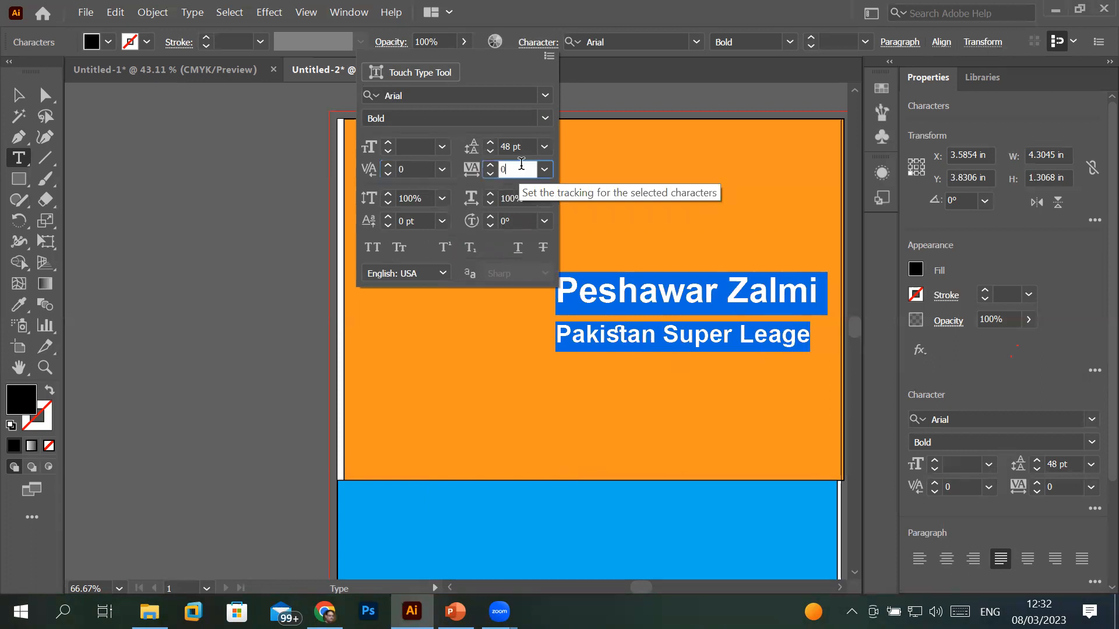
pyautogui.click(631, 296)
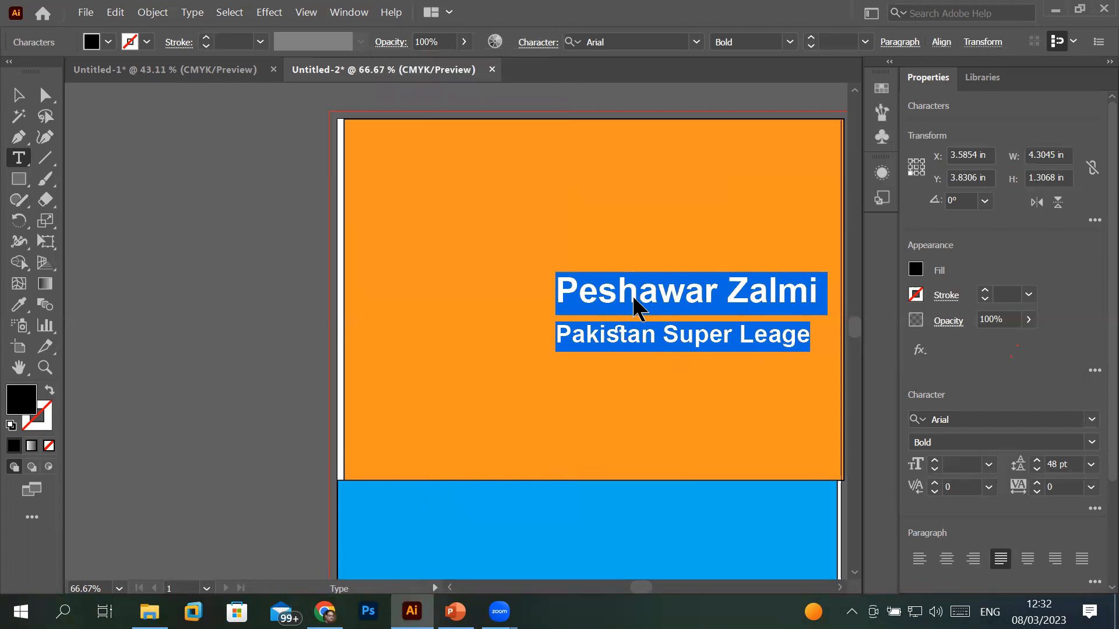
# - Select only the word "Peshawar" in the upper text line and increase its tracking to 60 in the Character settings
pyautogui.click(716, 290)
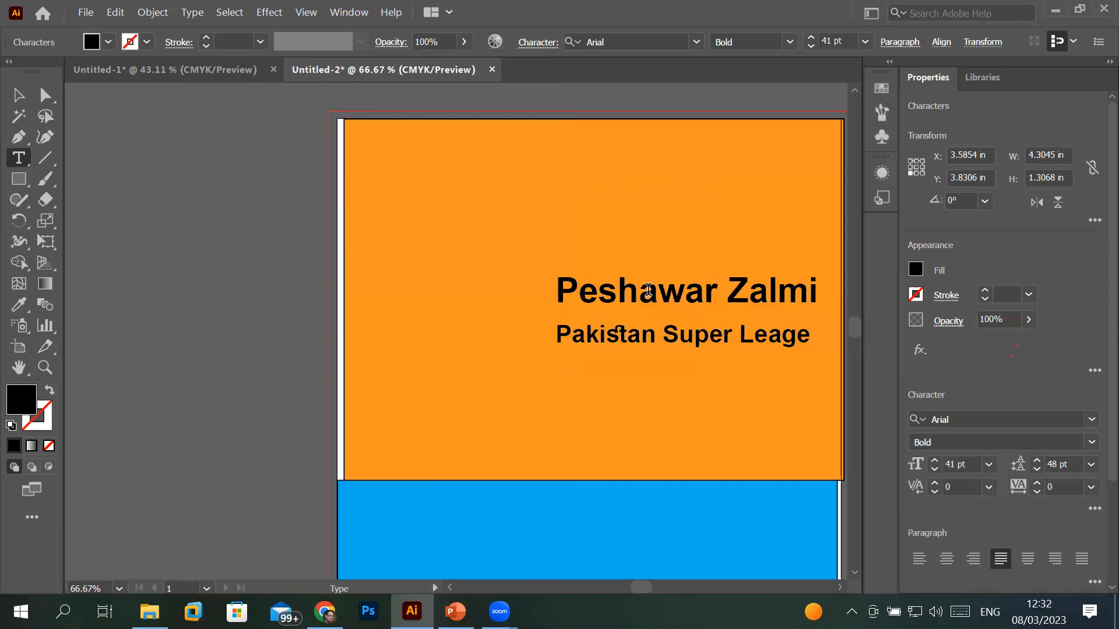
pyautogui.moveTo(716, 288); pyautogui.dragTo(552, 287)
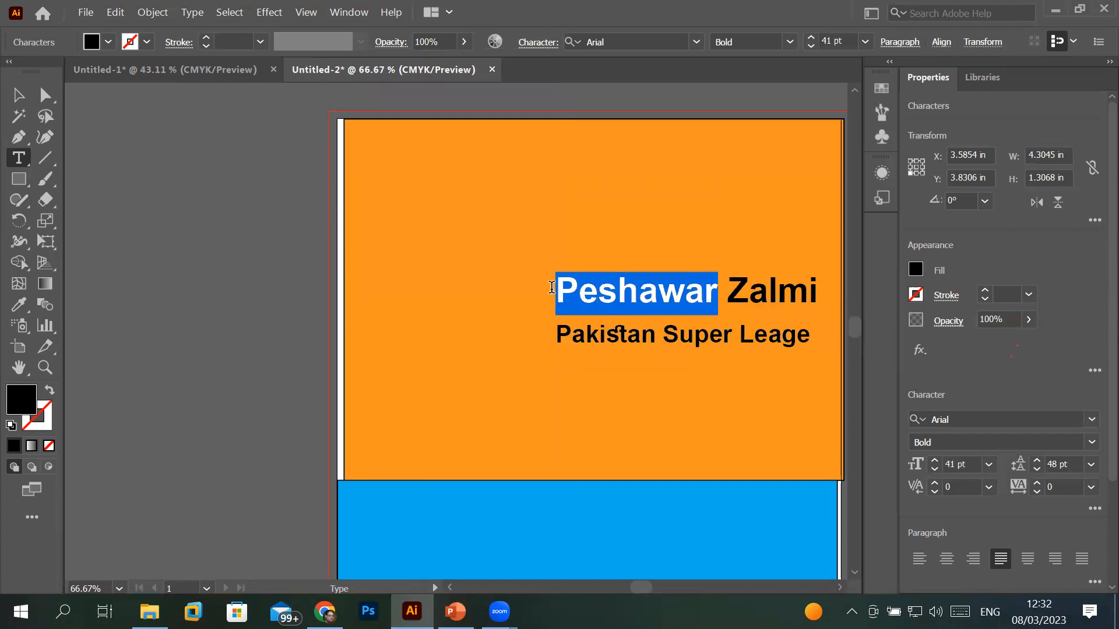
pyautogui.click(533, 43)
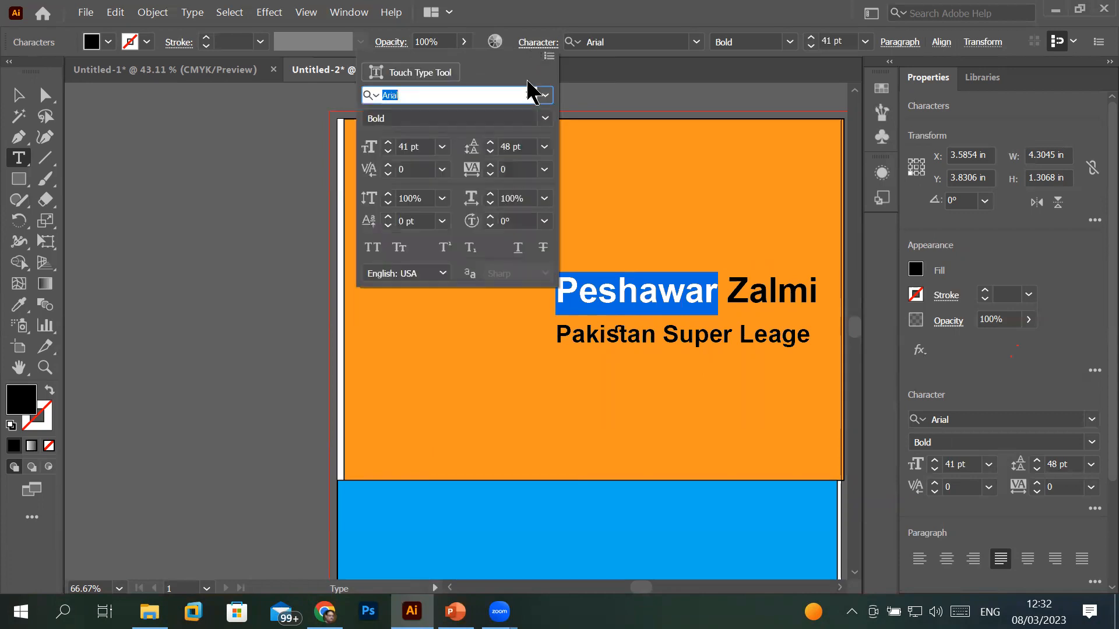
pyautogui.click(490, 165)
pyautogui.click(491, 165)
pyautogui.click(491, 165)
pyautogui.click(490, 165)
pyautogui.click(491, 165)
pyautogui.click(491, 165)
pyautogui.click(491, 165)
pyautogui.click(491, 164)
pyautogui.click(490, 165)
pyautogui.click(491, 165)
pyautogui.click(491, 165)
pyautogui.click(491, 165)
pyautogui.click(490, 165)
pyautogui.click(491, 165)
pyautogui.click(491, 165)
pyautogui.click(490, 165)
pyautogui.click(491, 165)
pyautogui.click(491, 165)
pyautogui.click(491, 165)
pyautogui.click(491, 164)
pyautogui.click(491, 165)
pyautogui.click(490, 165)
pyautogui.click(491, 165)
pyautogui.click(491, 165)
pyautogui.click(491, 165)
pyautogui.click(491, 165)
pyautogui.click(491, 165)
pyautogui.click(490, 165)
pyautogui.click(491, 165)
pyautogui.click(491, 165)
pyautogui.click(491, 165)
pyautogui.click(491, 164)
pyautogui.click(491, 165)
pyautogui.click(491, 165)
pyautogui.click(491, 165)
pyautogui.click(491, 165)
pyautogui.click(490, 165)
pyautogui.click(490, 165)
pyautogui.click(491, 165)
pyautogui.click(491, 165)
pyautogui.click(491, 165)
pyautogui.click(491, 165)
pyautogui.click(490, 165)
pyautogui.click(491, 165)
pyautogui.click(491, 165)
pyautogui.click(491, 165)
pyautogui.click(490, 165)
pyautogui.click(490, 165)
pyautogui.click(491, 167)
pyautogui.click(490, 166)
pyautogui.click(491, 167)
pyautogui.click(491, 167)
pyautogui.click(491, 167)
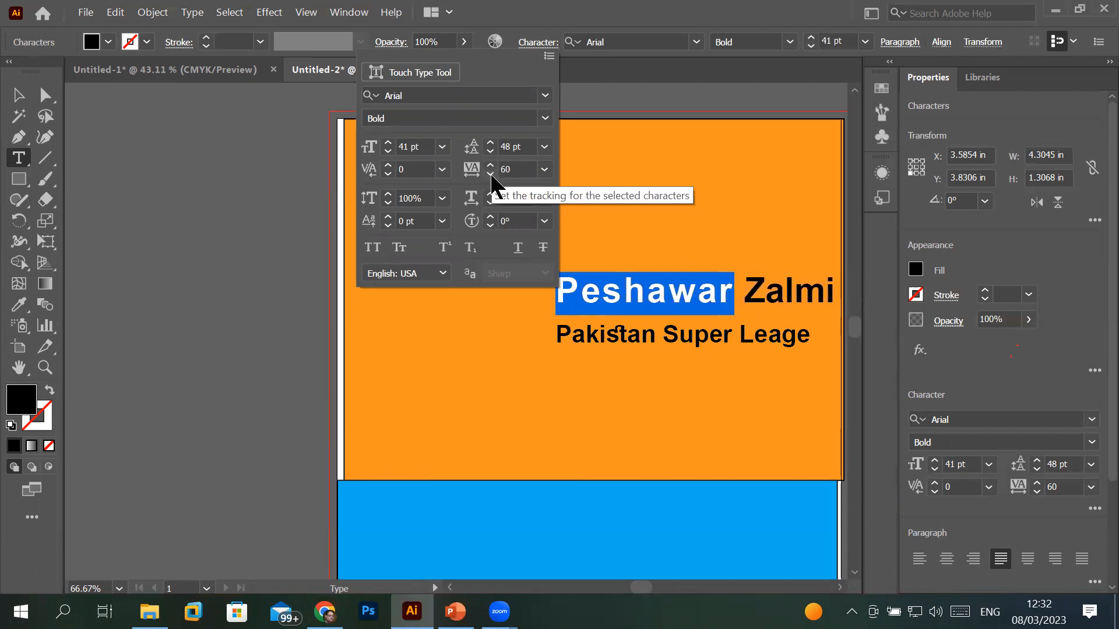
# - Reduce the tracking of the word "Peshawar" to -124 so its letters sit tightly together
pyautogui.click(491, 175)
pyautogui.click(491, 175)
pyautogui.click(490, 175)
pyautogui.click(491, 175)
pyautogui.click(490, 175)
pyautogui.click(490, 175)
pyautogui.click(490, 175)
pyautogui.click(490, 174)
pyautogui.click(491, 175)
pyautogui.click(491, 175)
pyautogui.click(491, 175)
pyautogui.click(491, 174)
pyautogui.click(491, 175)
pyautogui.click(491, 175)
pyautogui.click(490, 175)
pyautogui.click(491, 175)
pyautogui.click(491, 175)
pyautogui.click(491, 174)
pyautogui.click(490, 175)
pyautogui.click(490, 175)
pyautogui.click(491, 175)
pyautogui.click(490, 174)
pyautogui.click(490, 175)
pyautogui.click(490, 174)
pyautogui.click(491, 175)
pyautogui.click(491, 175)
pyautogui.click(491, 174)
pyautogui.click(491, 175)
pyautogui.click(490, 175)
pyautogui.click(491, 175)
pyautogui.click(490, 174)
pyautogui.click(491, 175)
pyautogui.click(490, 175)
pyautogui.click(491, 175)
pyautogui.click(491, 175)
pyautogui.click(491, 175)
pyautogui.click(491, 174)
pyautogui.click(491, 175)
pyautogui.click(491, 174)
pyautogui.click(490, 174)
pyautogui.click(491, 175)
pyautogui.click(491, 175)
pyautogui.click(491, 174)
pyautogui.click(490, 175)
pyautogui.click(491, 175)
pyautogui.click(491, 175)
pyautogui.click(490, 175)
pyautogui.click(490, 175)
pyautogui.click(491, 175)
pyautogui.click(491, 175)
pyautogui.click(491, 174)
pyautogui.click(491, 175)
pyautogui.click(490, 175)
pyautogui.click(491, 175)
pyautogui.click(491, 175)
pyautogui.click(491, 175)
pyautogui.click(491, 175)
pyautogui.click(490, 174)
pyautogui.click(491, 174)
pyautogui.click(490, 175)
pyautogui.click(490, 175)
pyautogui.click(491, 175)
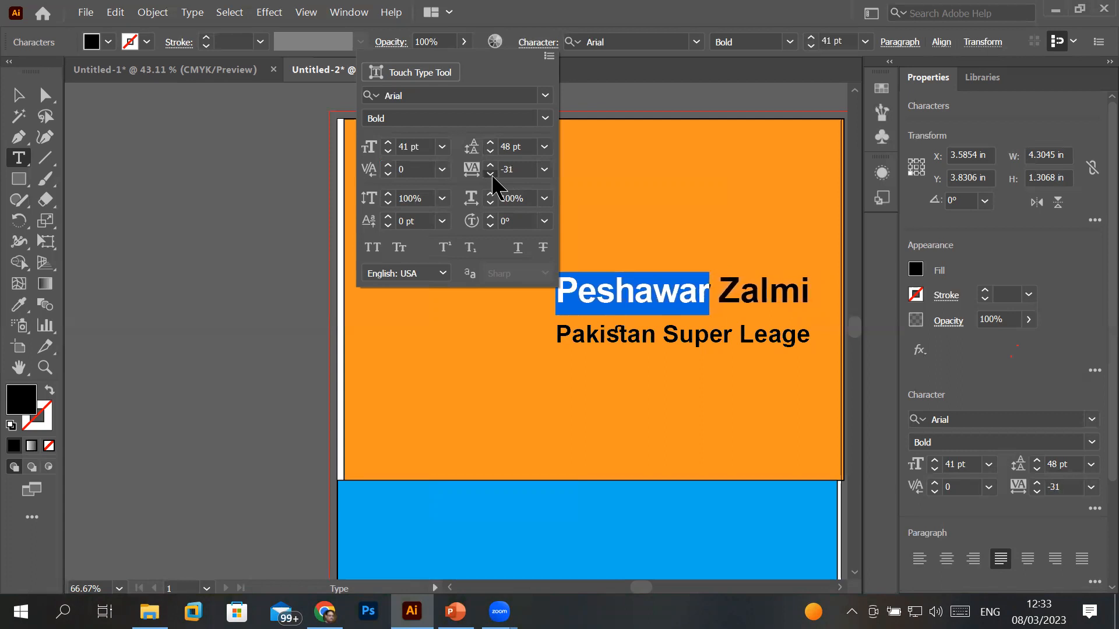
pyautogui.click(491, 174)
pyautogui.click(490, 174)
pyautogui.click(491, 174)
pyautogui.click(491, 174)
pyautogui.click(491, 175)
pyautogui.click(491, 175)
pyautogui.click(491, 175)
pyautogui.click(491, 175)
pyautogui.click(491, 175)
pyautogui.click(491, 175)
pyautogui.click(491, 175)
pyautogui.click(490, 175)
pyautogui.click(491, 175)
pyautogui.click(491, 175)
pyautogui.click(491, 175)
pyautogui.click(491, 175)
pyautogui.click(491, 175)
pyautogui.click(490, 175)
pyautogui.click(491, 175)
pyautogui.click(491, 175)
pyautogui.click(491, 174)
pyautogui.click(491, 175)
pyautogui.click(490, 175)
pyautogui.click(491, 175)
pyautogui.click(490, 174)
pyautogui.click(490, 174)
pyautogui.click(491, 175)
pyautogui.click(491, 175)
pyautogui.click(491, 174)
pyautogui.click(490, 174)
pyautogui.click(490, 174)
pyautogui.click(491, 175)
pyautogui.click(490, 175)
pyautogui.click(490, 175)
pyautogui.click(491, 175)
pyautogui.click(491, 174)
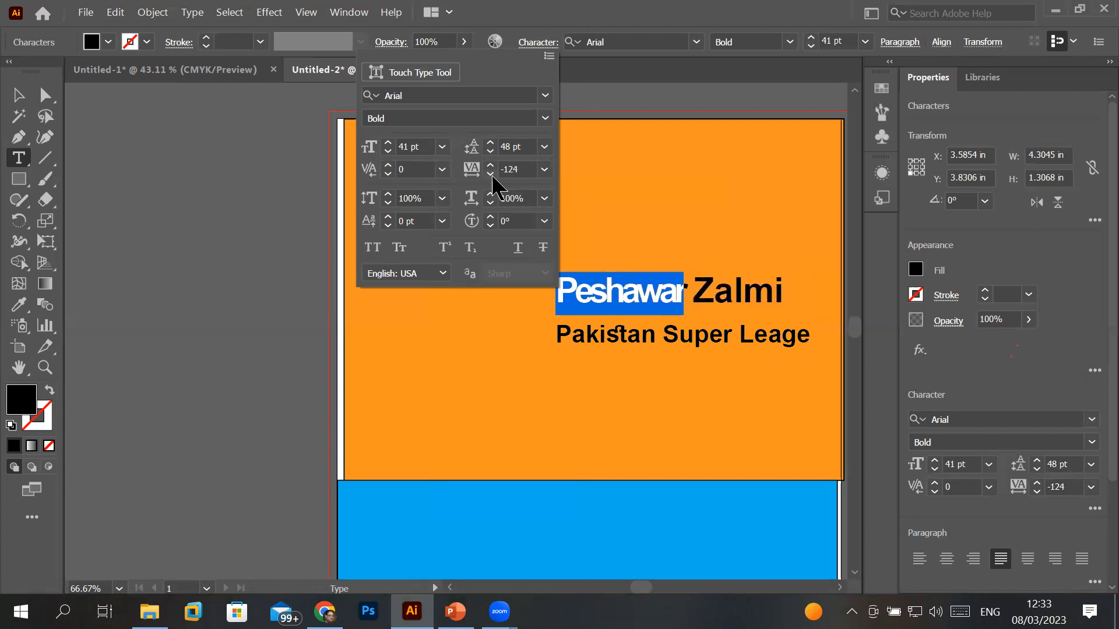
# - Tighten the selected word "Peshawar" further by lowering its tracking to -138
pyautogui.click(490, 175)
pyautogui.click(491, 174)
pyautogui.click(491, 175)
pyautogui.click(490, 175)
pyautogui.click(491, 175)
pyautogui.click(491, 175)
pyautogui.click(491, 175)
pyautogui.click(491, 175)
pyautogui.click(491, 175)
pyautogui.click(490, 175)
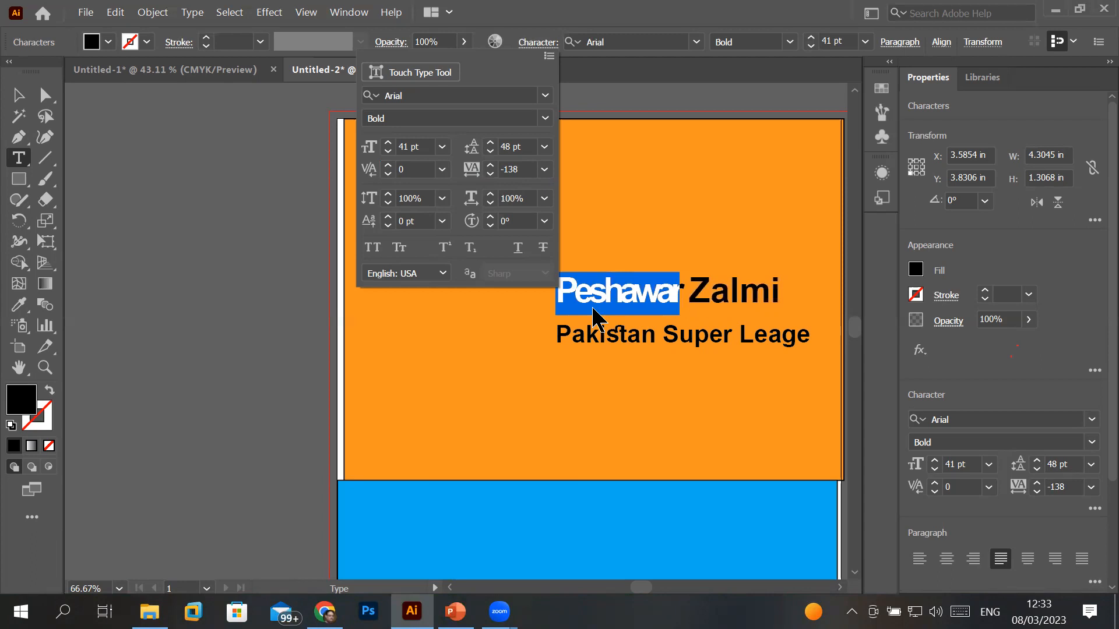
# - Raise the tracking of the word "Peshawar" step by step to 6, restoring nearly normal letter spacing
pyautogui.click(490, 165)
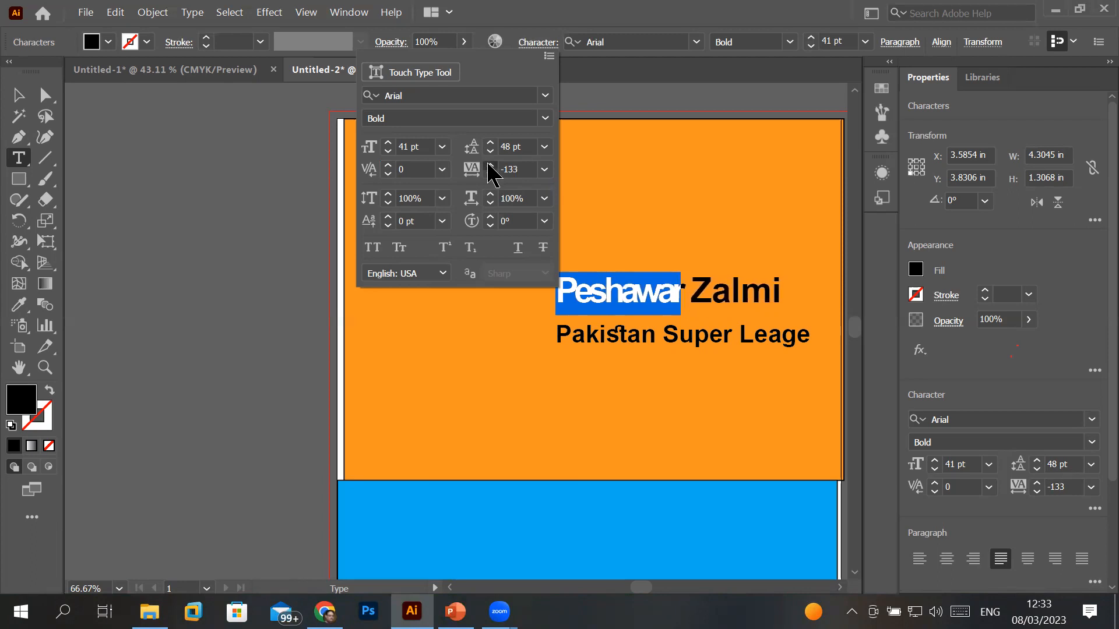
pyautogui.click(489, 165)
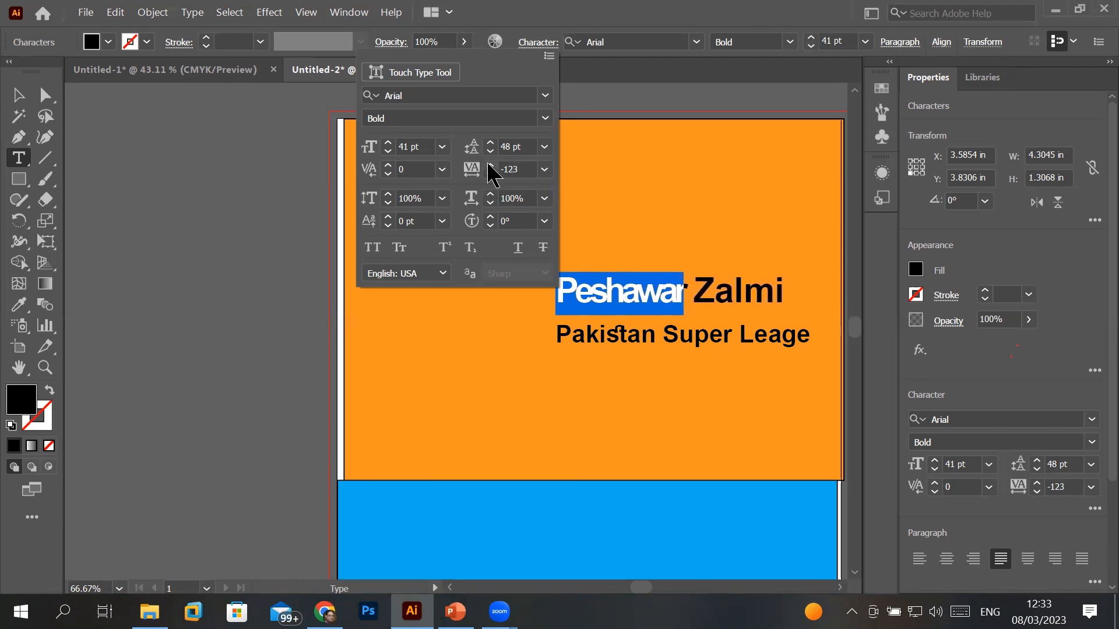
pyautogui.click(489, 165)
pyautogui.click(489, 165)
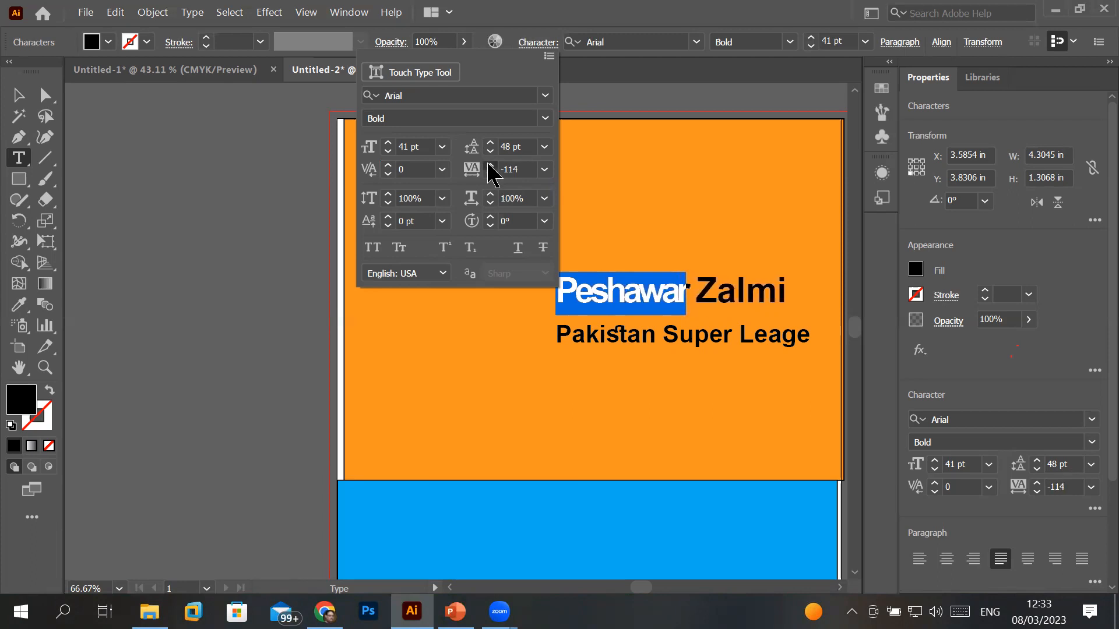
pyautogui.click(489, 165)
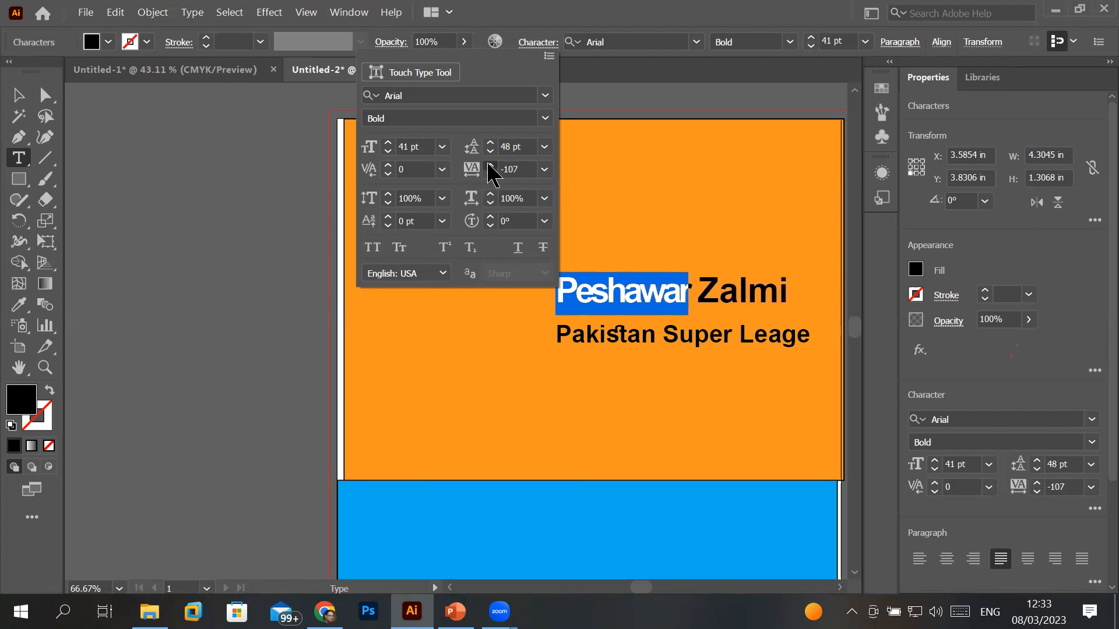
pyautogui.click(489, 165)
pyautogui.click(489, 164)
pyautogui.click(489, 165)
pyautogui.click(489, 165)
pyautogui.click(489, 165)
pyautogui.click(489, 165)
pyautogui.click(490, 165)
pyautogui.click(490, 165)
pyautogui.click(490, 165)
pyautogui.click(490, 165)
pyautogui.click(489, 165)
pyautogui.click(489, 165)
pyautogui.click(490, 165)
pyautogui.click(489, 165)
pyautogui.click(489, 165)
pyautogui.click(489, 165)
pyautogui.click(489, 165)
pyautogui.click(490, 165)
pyautogui.click(490, 165)
pyautogui.click(490, 165)
pyautogui.click(490, 165)
pyautogui.click(490, 165)
pyautogui.click(490, 165)
pyautogui.click(490, 164)
pyautogui.click(490, 164)
pyautogui.click(490, 165)
pyautogui.click(490, 165)
pyautogui.click(490, 165)
pyautogui.click(490, 164)
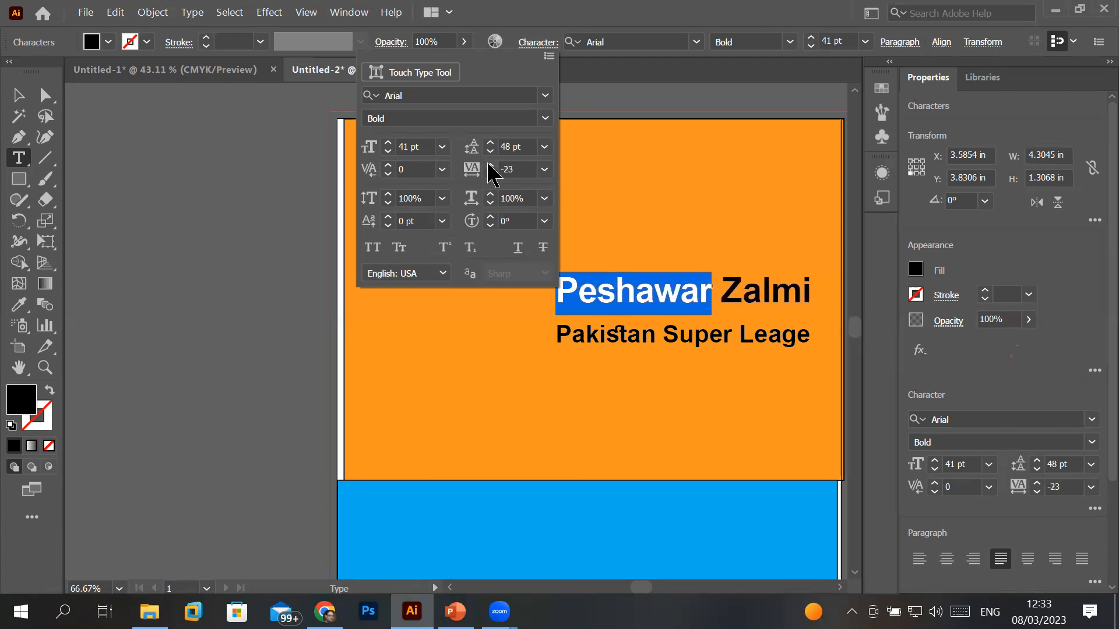
pyautogui.click(490, 165)
pyautogui.click(490, 165)
pyautogui.click(490, 165)
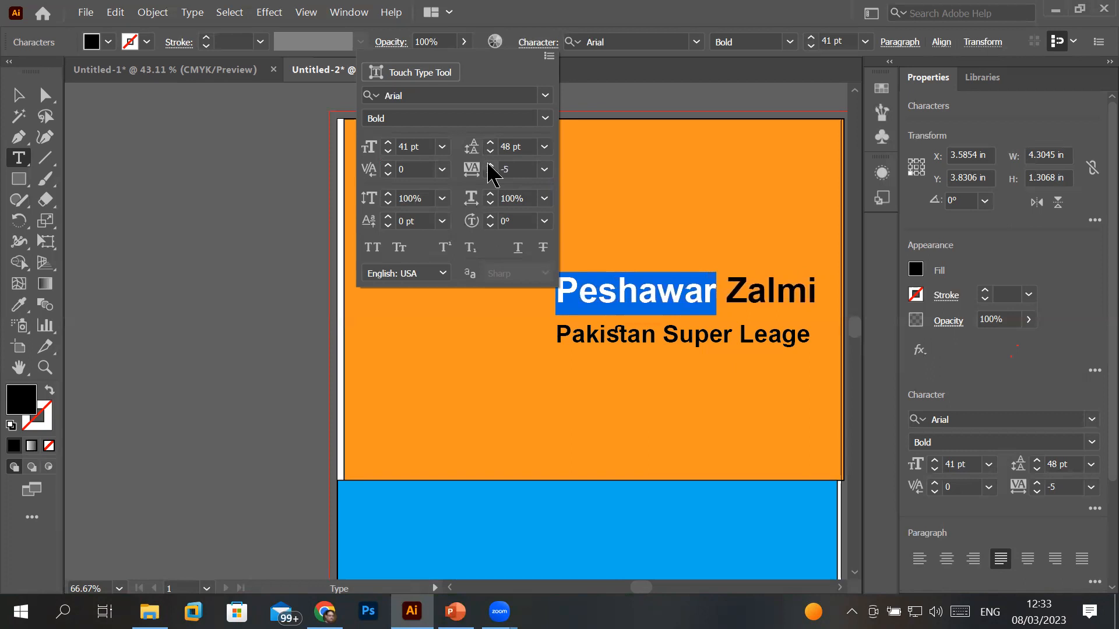
pyautogui.click(490, 165)
pyautogui.click(490, 165)
pyautogui.click(490, 165)
pyautogui.click(490, 165)
pyautogui.click(490, 165)
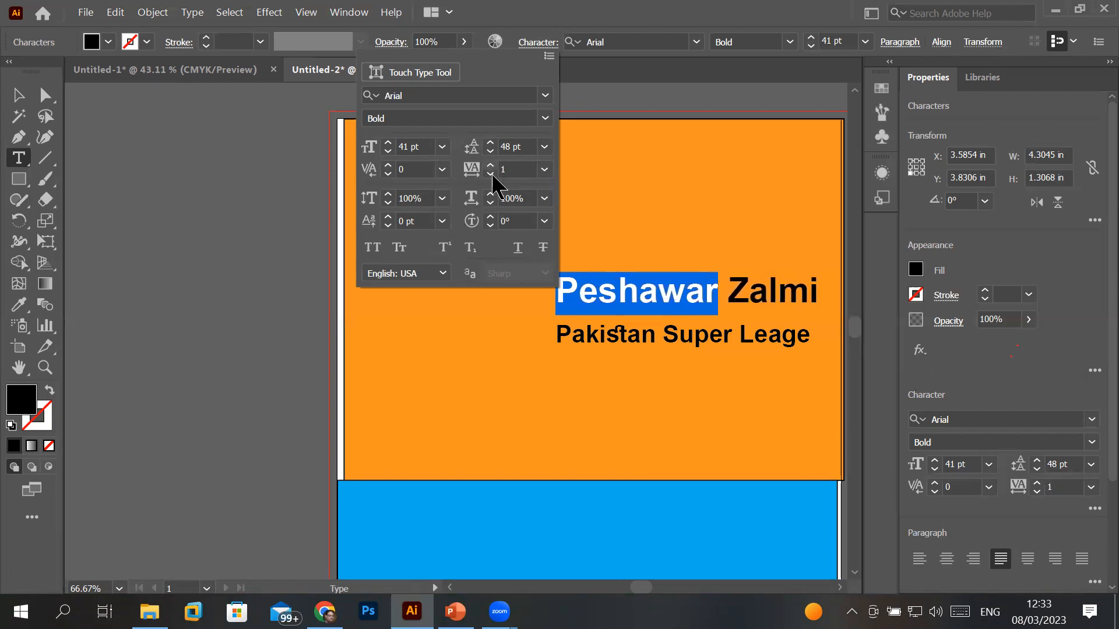
pyautogui.click(490, 165)
pyautogui.click(490, 165)
pyautogui.click(490, 165)
pyautogui.click(490, 165)
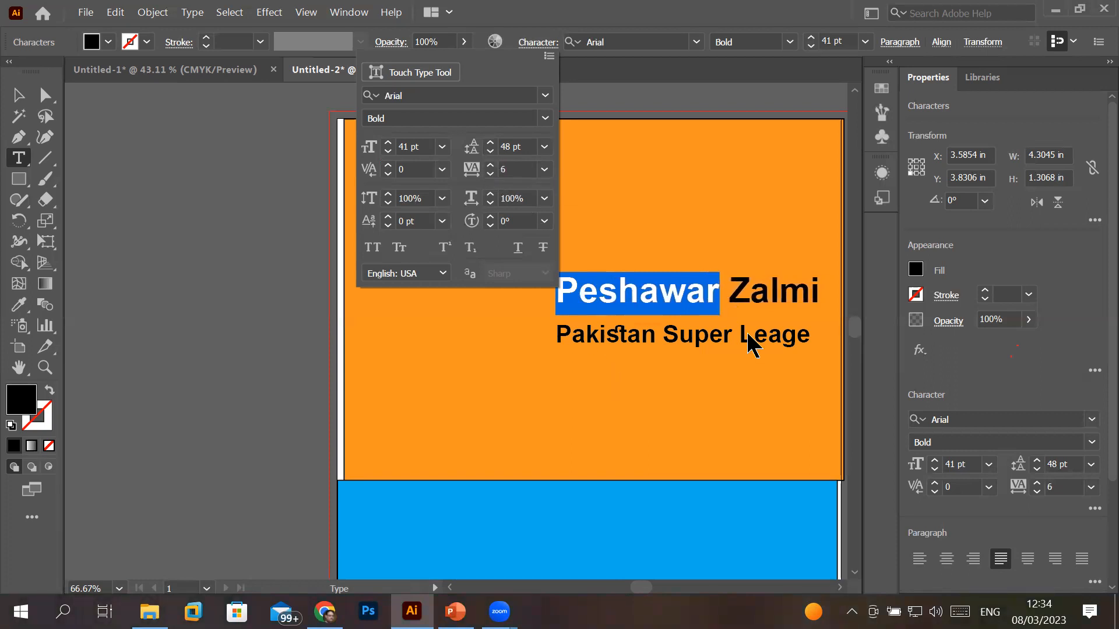
# - Stretch the word "Peshawar" taller by increasing its vertical scale to 145%
pyautogui.click(391, 195)
pyautogui.click(391, 194)
pyautogui.click(391, 194)
pyautogui.click(391, 195)
pyautogui.click(391, 195)
pyautogui.click(391, 195)
pyautogui.click(391, 194)
pyautogui.click(391, 195)
pyautogui.click(387, 195)
pyautogui.click(388, 195)
pyautogui.click(388, 195)
pyautogui.click(387, 195)
pyautogui.click(387, 195)
pyautogui.click(388, 195)
pyautogui.click(388, 194)
pyautogui.click(387, 194)
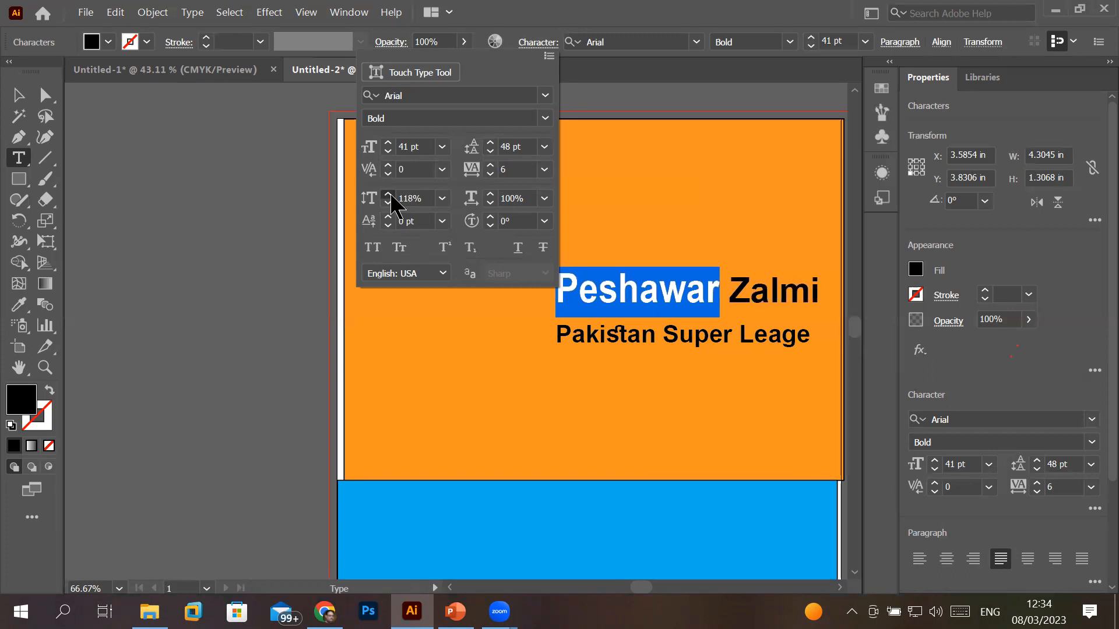
pyautogui.click(388, 194)
pyautogui.click(388, 194)
pyautogui.click(388, 195)
pyautogui.click(388, 195)
pyautogui.click(388, 194)
pyautogui.click(388, 194)
pyautogui.click(388, 195)
pyautogui.click(388, 195)
pyautogui.click(388, 194)
pyautogui.click(388, 194)
pyautogui.click(388, 195)
pyautogui.click(388, 195)
pyautogui.click(388, 195)
pyautogui.click(388, 195)
pyautogui.click(388, 195)
pyautogui.click(388, 194)
pyautogui.click(388, 195)
pyautogui.click(389, 194)
pyautogui.click(388, 195)
pyautogui.click(388, 194)
pyautogui.click(388, 195)
pyautogui.click(388, 194)
pyautogui.click(388, 195)
pyautogui.click(388, 194)
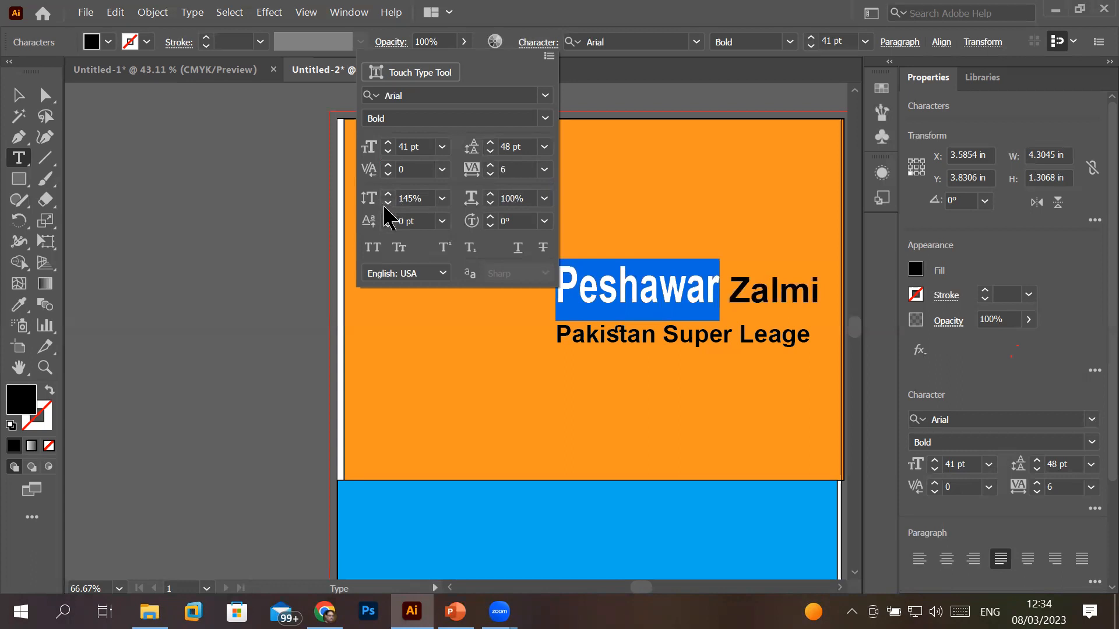
# - Widen the word "Peshawar" by increasing its horizontal scale beyond 114%, and leave the Character settings
pyautogui.click(490, 194)
pyautogui.click(490, 194)
pyautogui.click(490, 194)
pyautogui.click(490, 194)
pyautogui.click(490, 194)
pyautogui.click(490, 194)
pyautogui.click(490, 194)
pyautogui.click(490, 194)
pyautogui.click(490, 194)
pyautogui.click(490, 194)
pyautogui.click(490, 194)
pyautogui.click(491, 194)
pyautogui.click(490, 194)
pyautogui.click(491, 194)
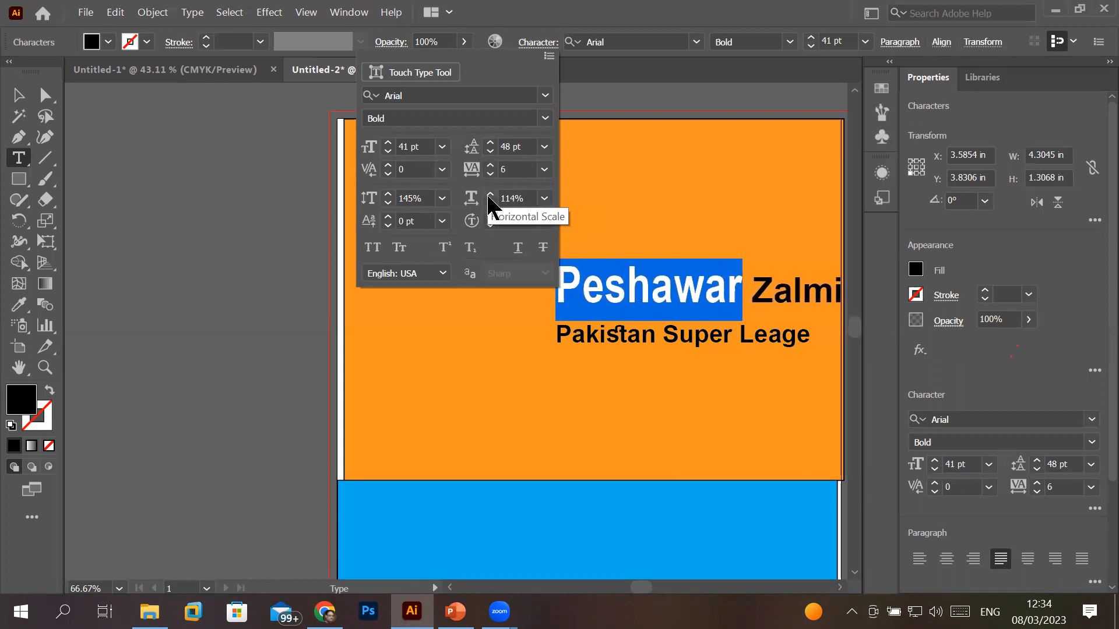
pyautogui.click(490, 194)
pyautogui.click(490, 194)
pyautogui.click(490, 194)
pyautogui.click(490, 194)
pyautogui.click(490, 194)
pyautogui.click(490, 194)
pyautogui.click(491, 194)
pyautogui.click(490, 194)
pyautogui.click(490, 194)
pyautogui.click(490, 194)
pyautogui.click(490, 194)
pyautogui.click(490, 194)
pyautogui.click(490, 194)
pyautogui.click(490, 194)
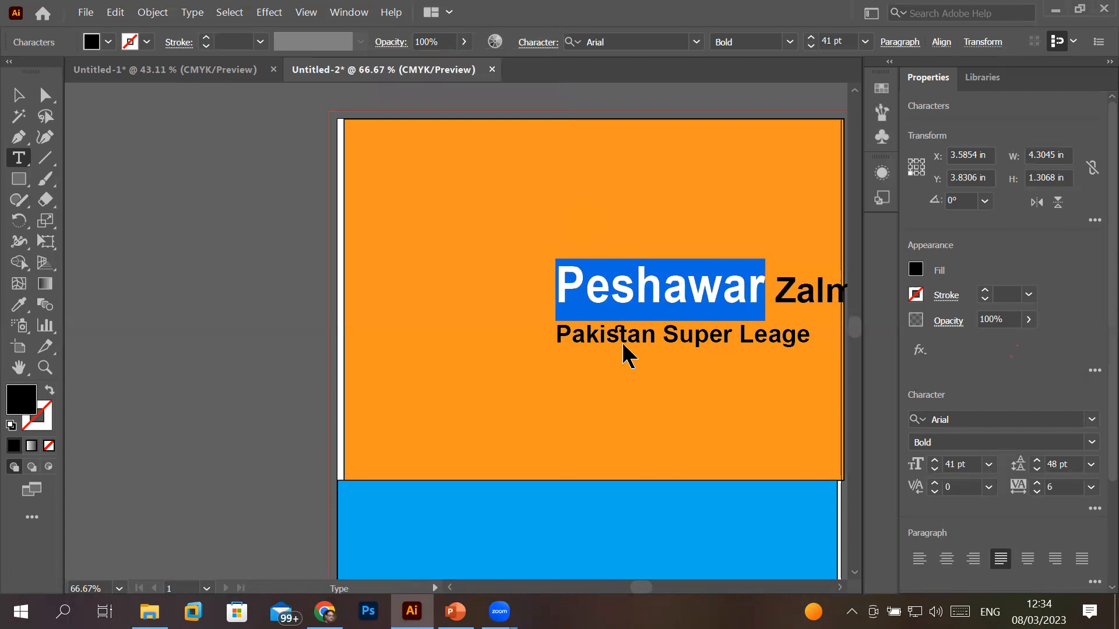
# - Select the lower line "Pakistan Super Leage" and increase its horizontal scale until it is as wide as the upper line
pyautogui.click(840, 588)
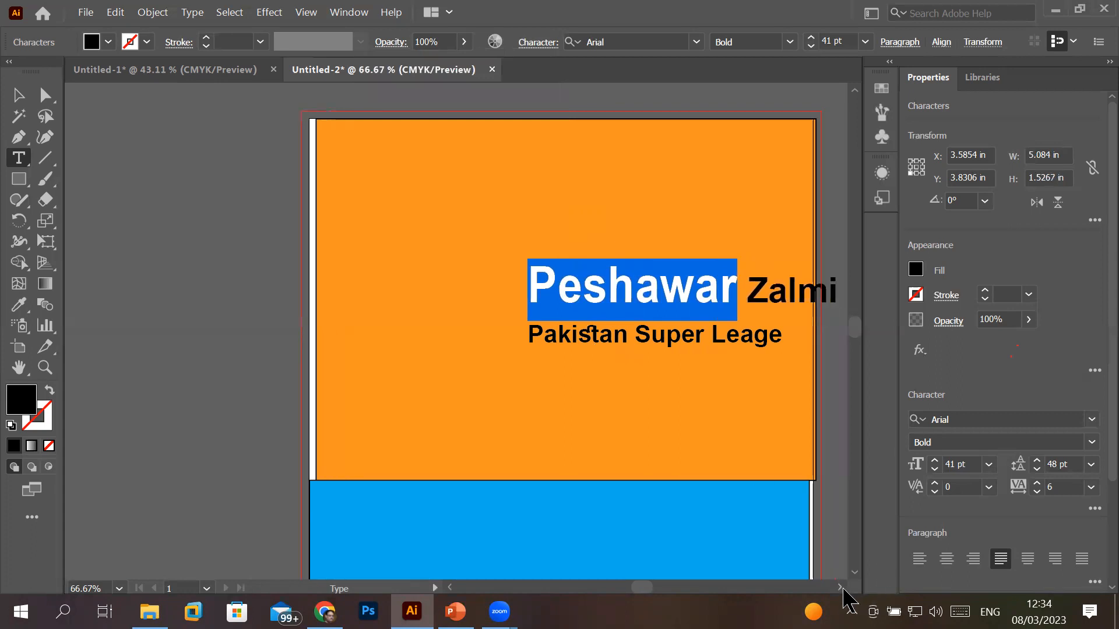
pyautogui.click(842, 589)
pyautogui.click(842, 588)
pyautogui.click(842, 589)
pyautogui.click(842, 588)
pyautogui.click(842, 589)
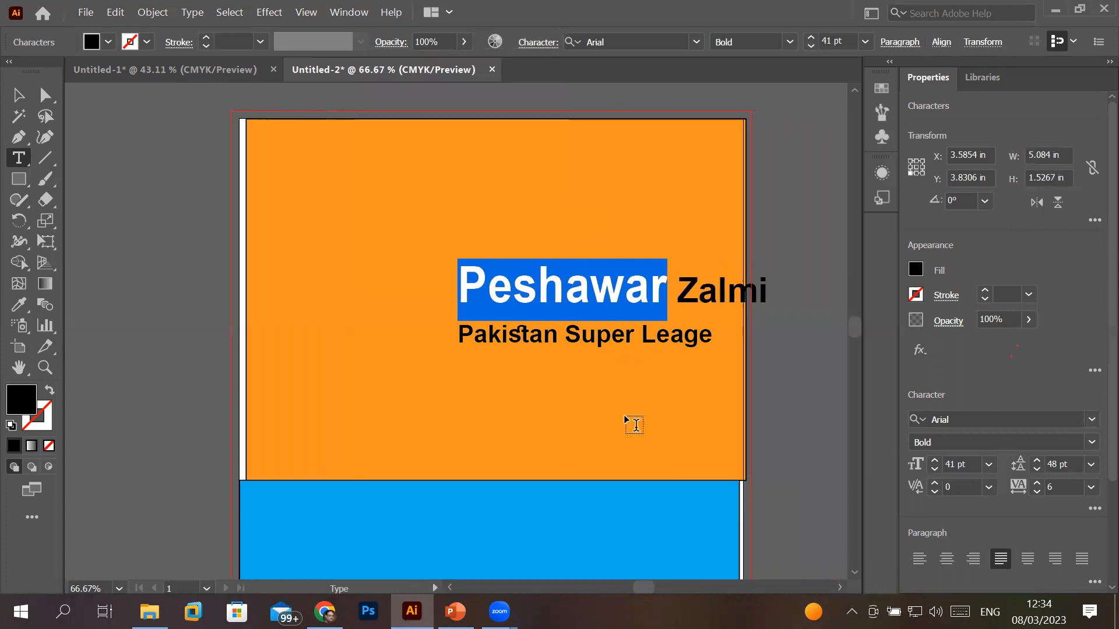
pyautogui.click(475, 337)
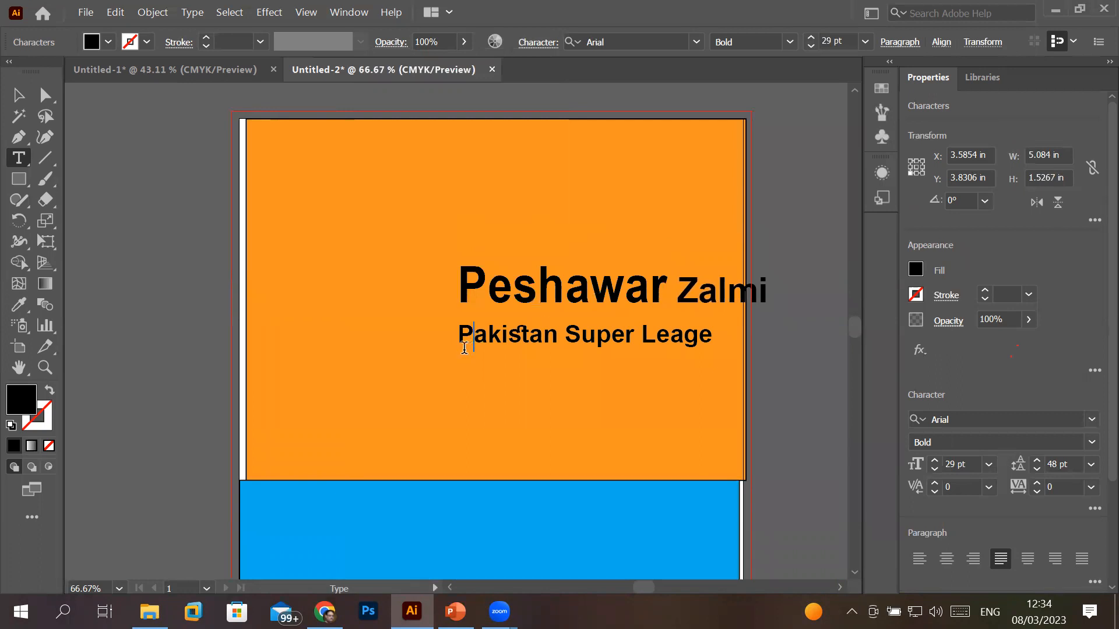
pyautogui.moveTo(458, 336); pyautogui.dragTo(724, 335)
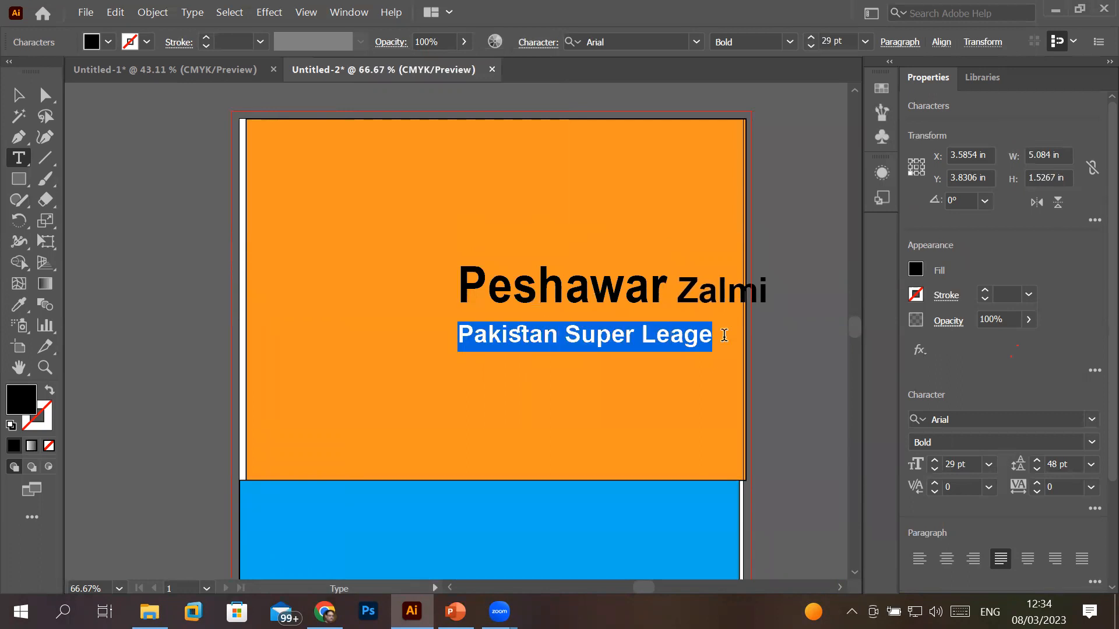
pyautogui.click(538, 42)
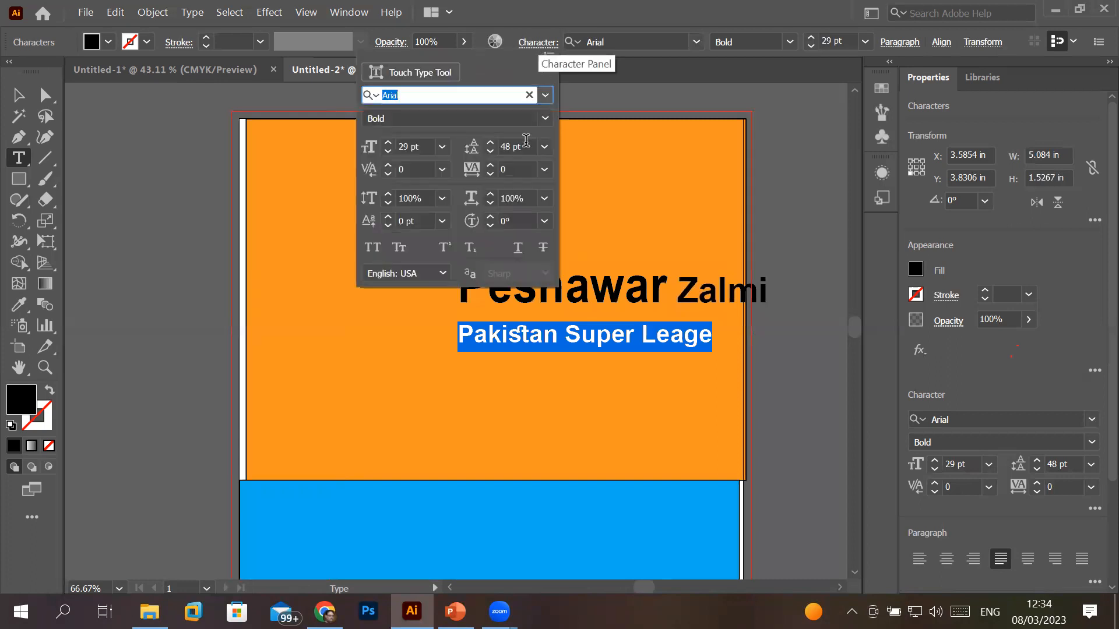
pyautogui.click(490, 194)
pyautogui.click(491, 194)
pyautogui.click(490, 194)
pyautogui.click(491, 194)
pyautogui.click(491, 194)
pyautogui.click(490, 194)
pyautogui.click(491, 194)
pyautogui.click(491, 194)
pyautogui.click(490, 194)
pyautogui.click(491, 194)
pyautogui.click(491, 194)
pyautogui.click(491, 194)
pyautogui.click(491, 194)
pyautogui.click(491, 194)
pyautogui.click(490, 194)
pyautogui.click(491, 194)
pyautogui.click(490, 194)
pyautogui.click(490, 194)
pyautogui.click(491, 194)
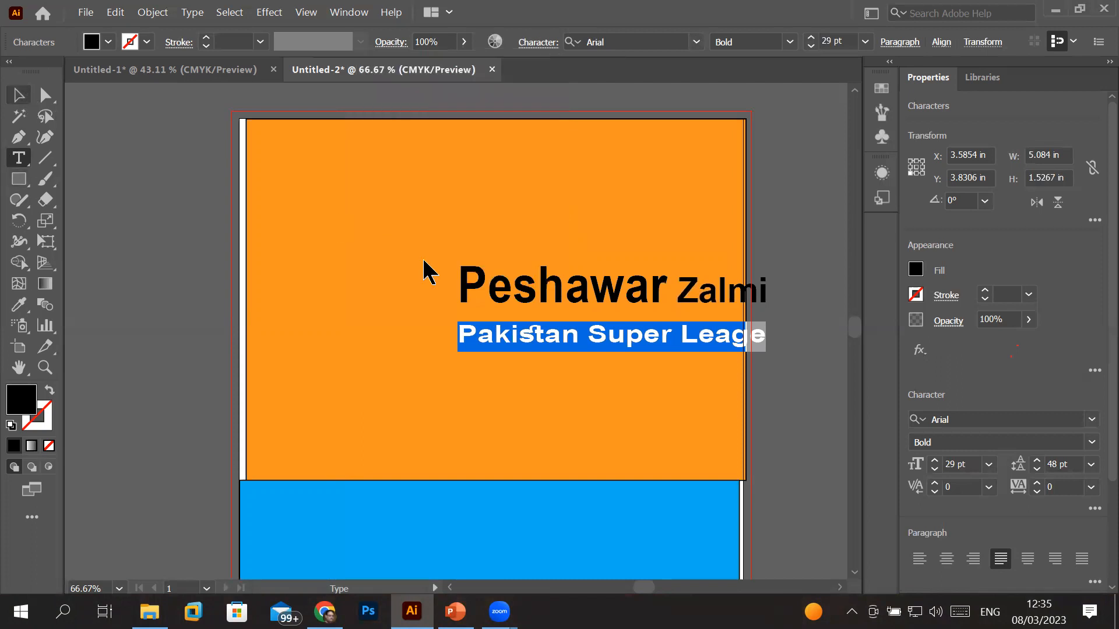
# - Move the two-line text object into the upper-left corner area of the orange rectangle, at about X 0.5 in, Y 1.94 in
pyautogui.click(459, 285)
pyautogui.click(18, 94)
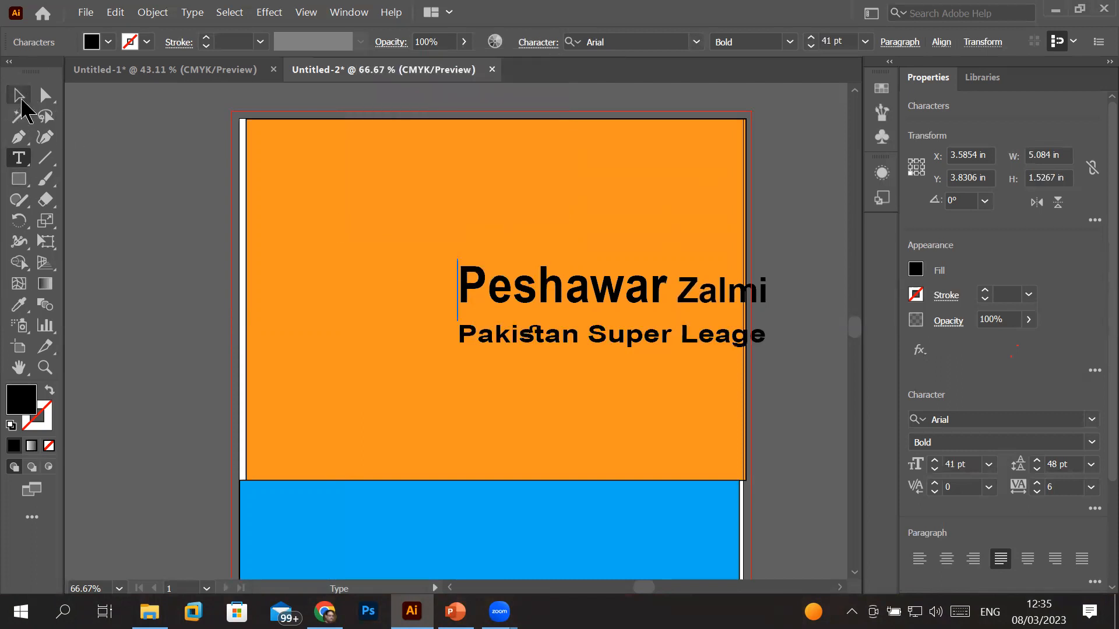
pyautogui.moveTo(475, 300); pyautogui.dragTo(302, 288)
pyautogui.moveTo(301, 240); pyautogui.dragTo(271, 174)
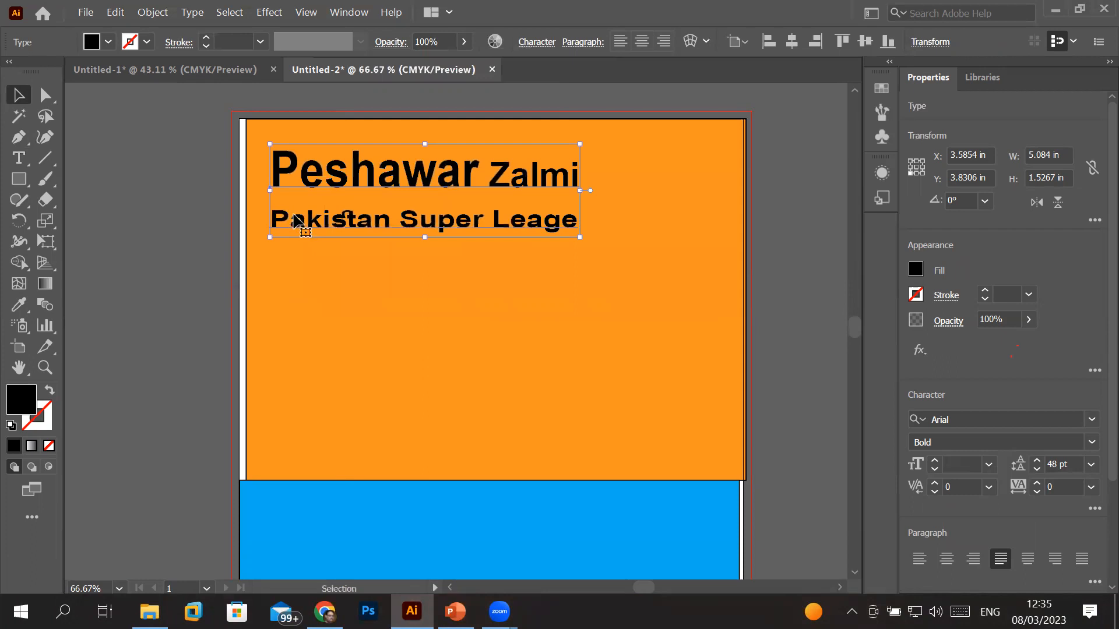
# - Select the word "Peshawar" with the Type tool and open its Character settings
pyautogui.click(19, 158)
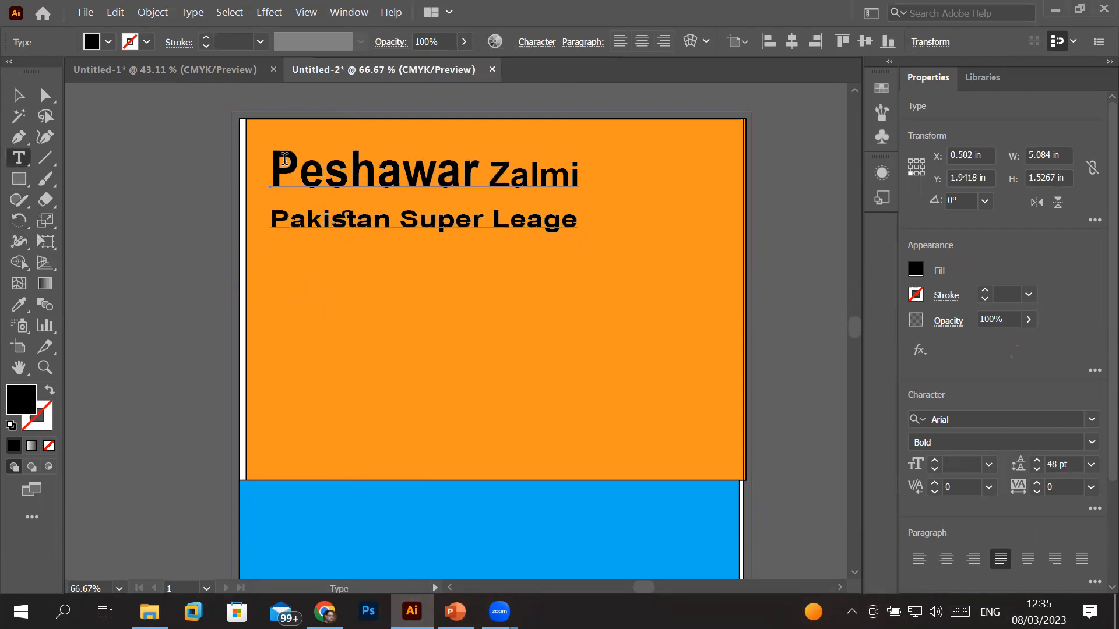
pyautogui.doubleClick(323, 174)
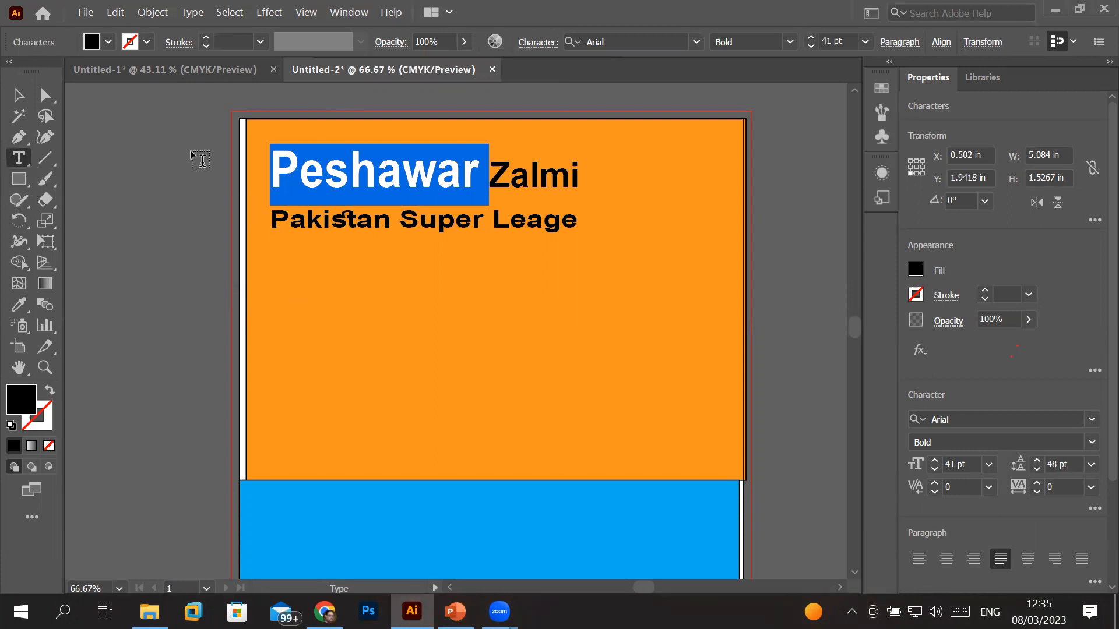
pyautogui.click(538, 44)
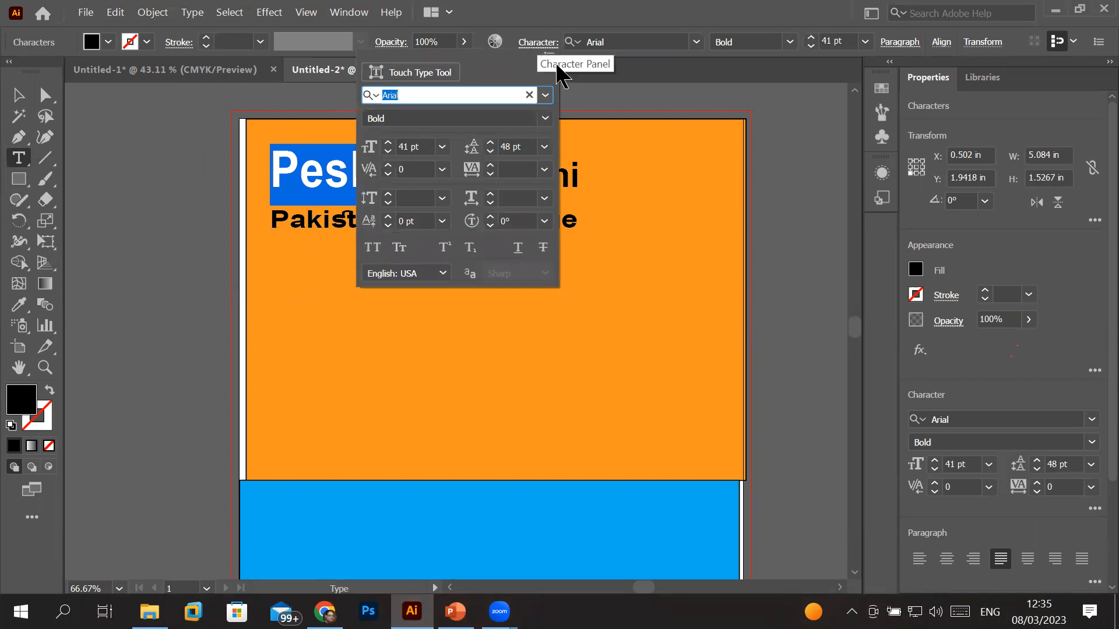
pyautogui.press('Escape')
pyautogui.click(840, 588)
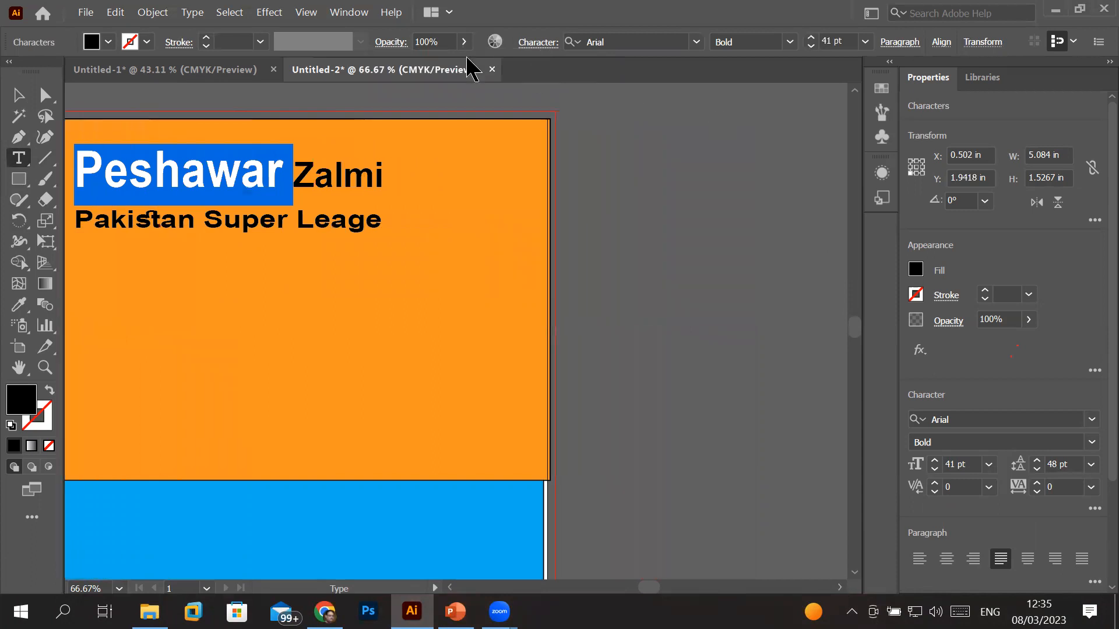
pyautogui.click(398, 46)
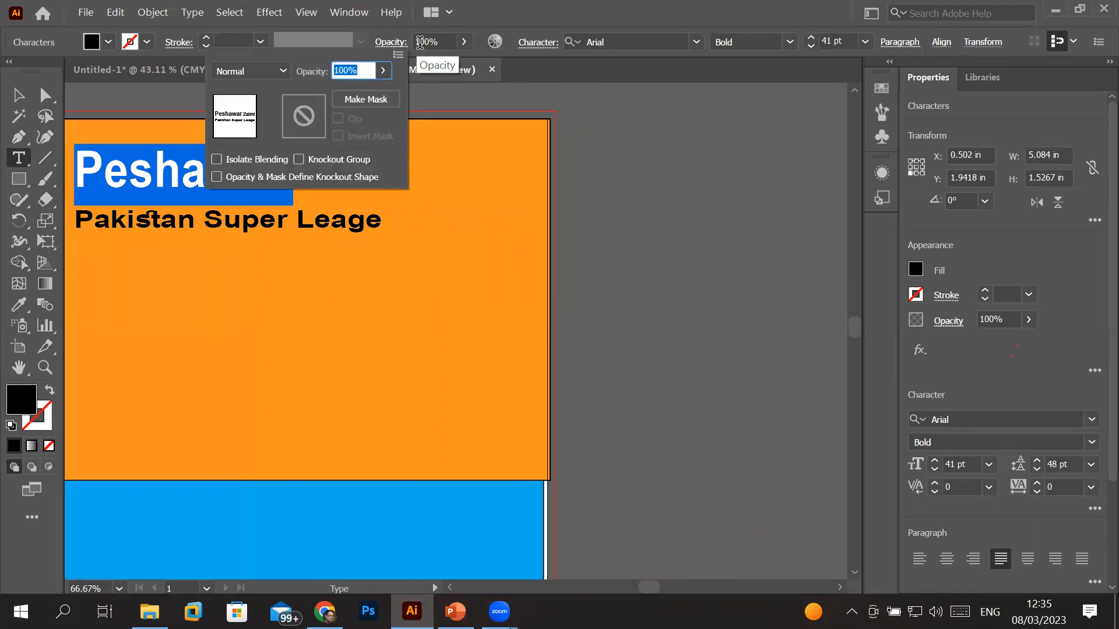
pyautogui.click(535, 44)
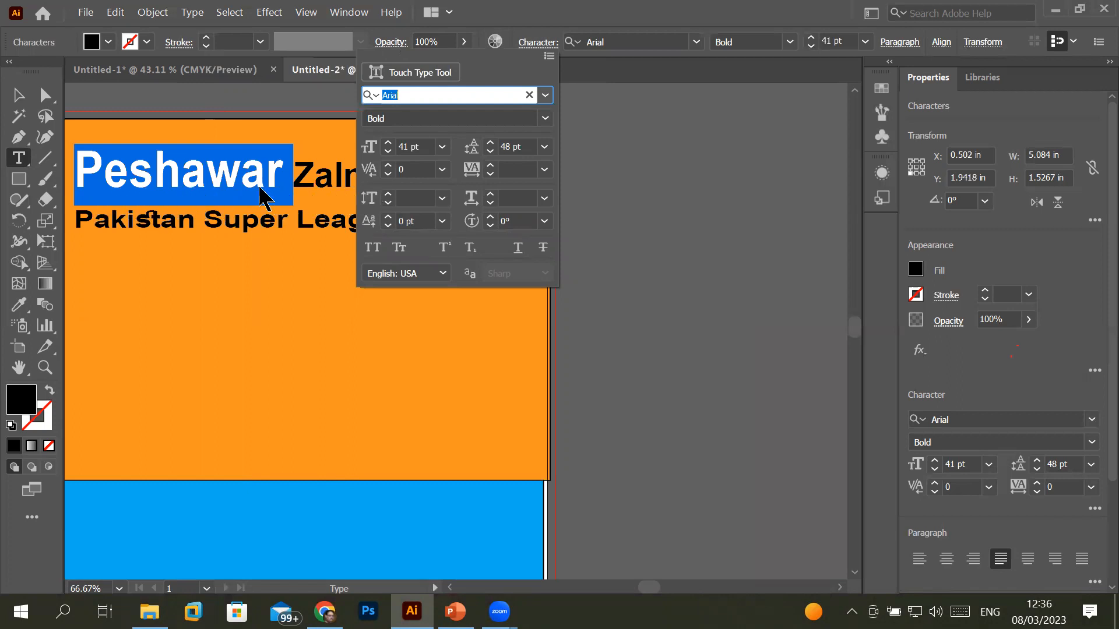
# - Raise the baseline shift of "Peshawar" to 14 pt
pyautogui.click(388, 219)
pyautogui.click(387, 219)
pyautogui.click(387, 219)
pyautogui.click(388, 220)
pyautogui.click(387, 220)
pyautogui.click(387, 220)
pyautogui.click(388, 221)
pyautogui.click(387, 220)
pyautogui.click(388, 220)
pyautogui.click(388, 220)
pyautogui.click(388, 220)
pyautogui.click(387, 220)
pyautogui.click(387, 220)
pyautogui.click(387, 220)
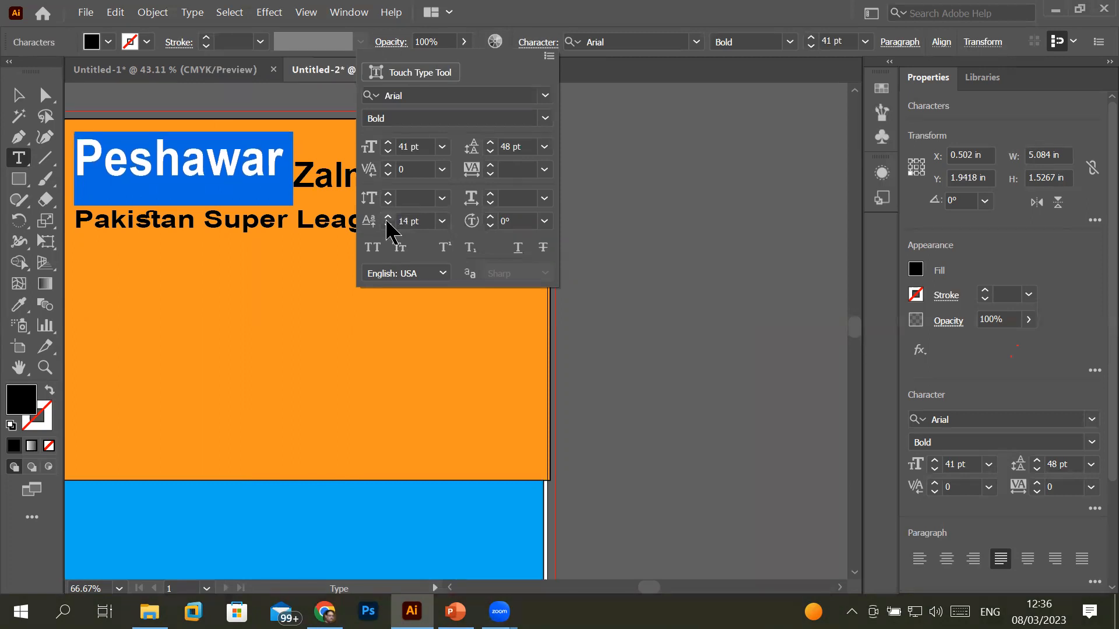
# - Lower the baseline shift of "Peshawar" to -10 pt
pyautogui.click(387, 225)
pyautogui.click(388, 225)
pyautogui.click(387, 226)
pyautogui.click(388, 225)
pyautogui.click(387, 226)
pyautogui.click(388, 226)
pyautogui.click(388, 226)
pyautogui.click(388, 225)
pyautogui.click(387, 226)
pyautogui.doubleClick(388, 225)
pyautogui.click(387, 225)
pyautogui.click(387, 225)
pyautogui.click(388, 225)
pyautogui.doubleClick(387, 226)
pyautogui.click(387, 226)
pyautogui.click(388, 225)
pyautogui.click(388, 226)
pyautogui.click(387, 225)
pyautogui.click(387, 226)
pyautogui.click(388, 226)
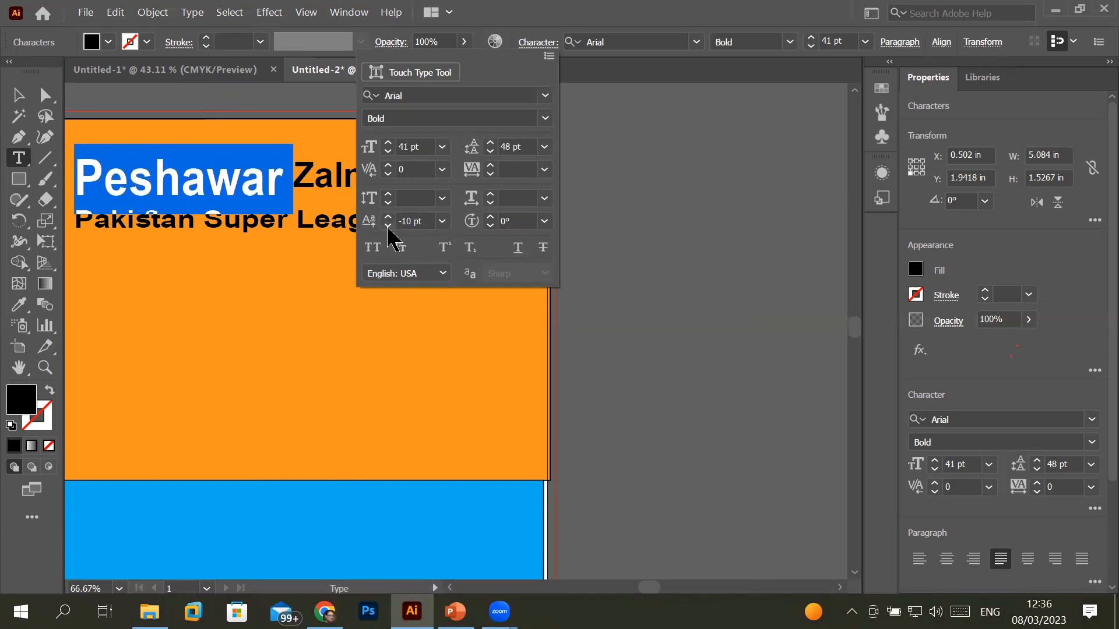
# - Set the baseline shift of "Peshawar" to 3 pt and deselect the word
pyautogui.click(388, 216)
pyautogui.click(388, 216)
pyautogui.click(388, 216)
pyautogui.click(388, 216)
pyautogui.click(388, 216)
pyautogui.click(388, 216)
pyautogui.click(388, 216)
pyautogui.click(388, 216)
pyautogui.click(388, 216)
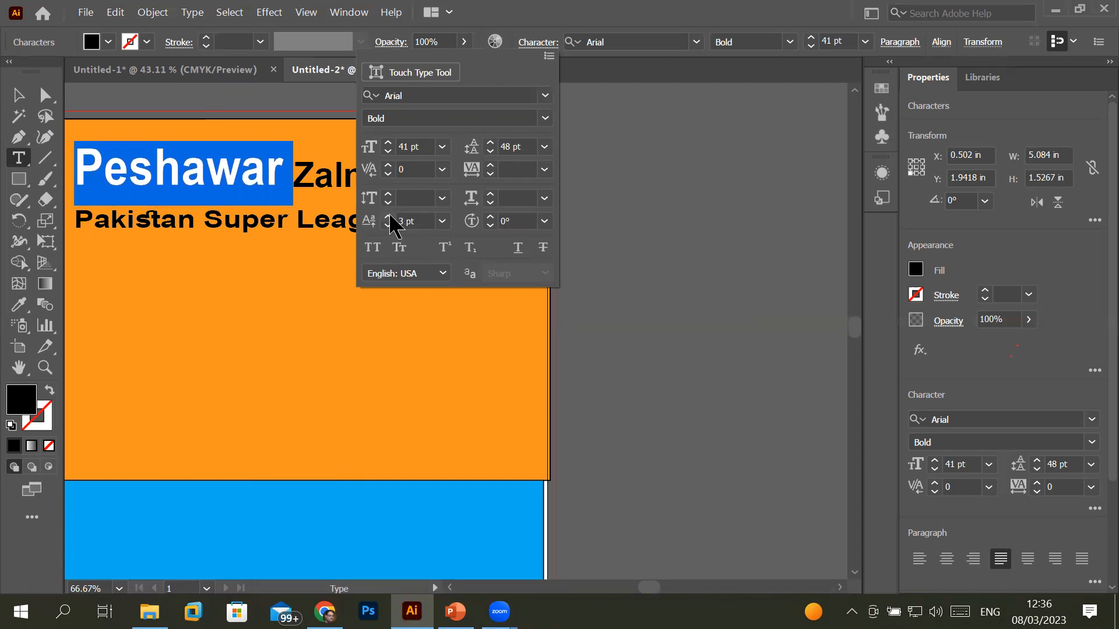
pyautogui.click(204, 182)
pyautogui.click(189, 184)
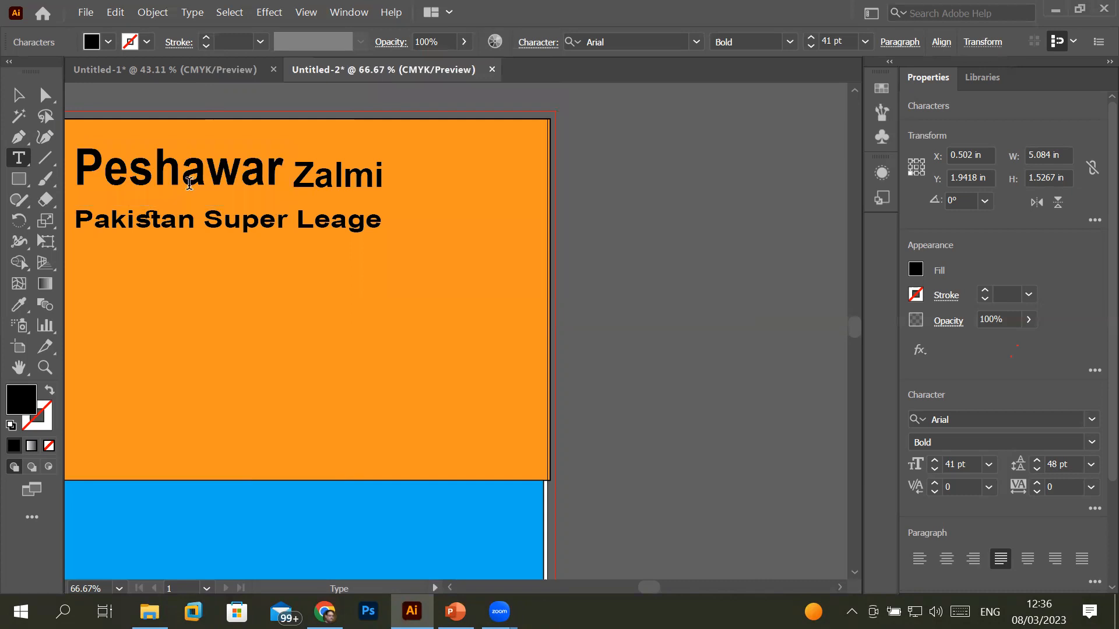
# - Select the word "Super" in the lower line and raise its baseline shift to 10 pt
pyautogui.moveTo(182, 174); pyautogui.dragTo(203, 173)
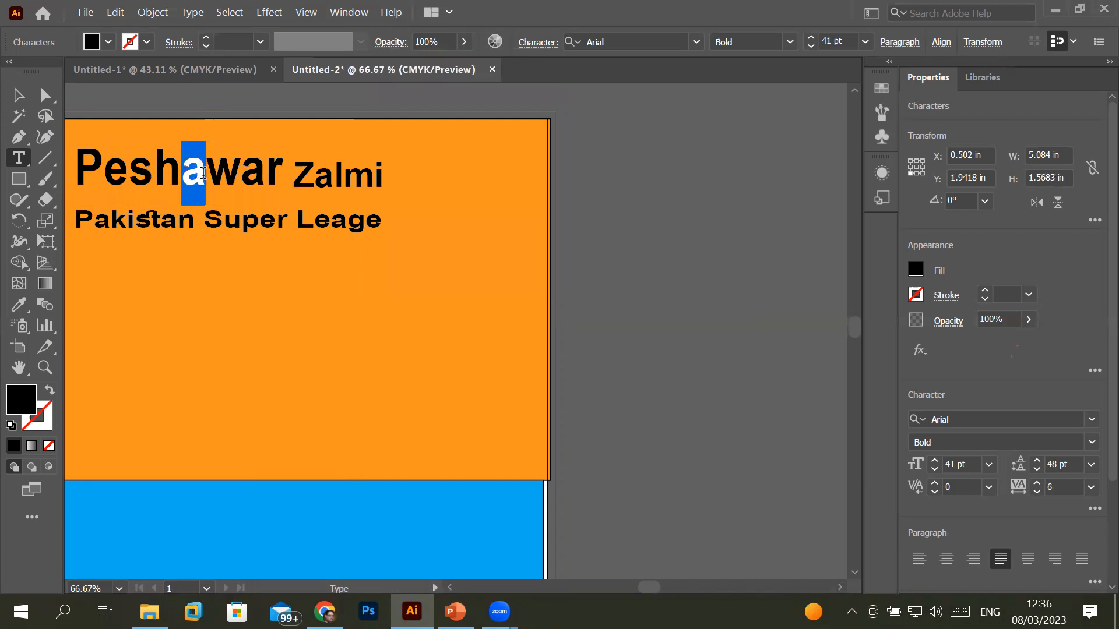
pyautogui.doubleClick(222, 217)
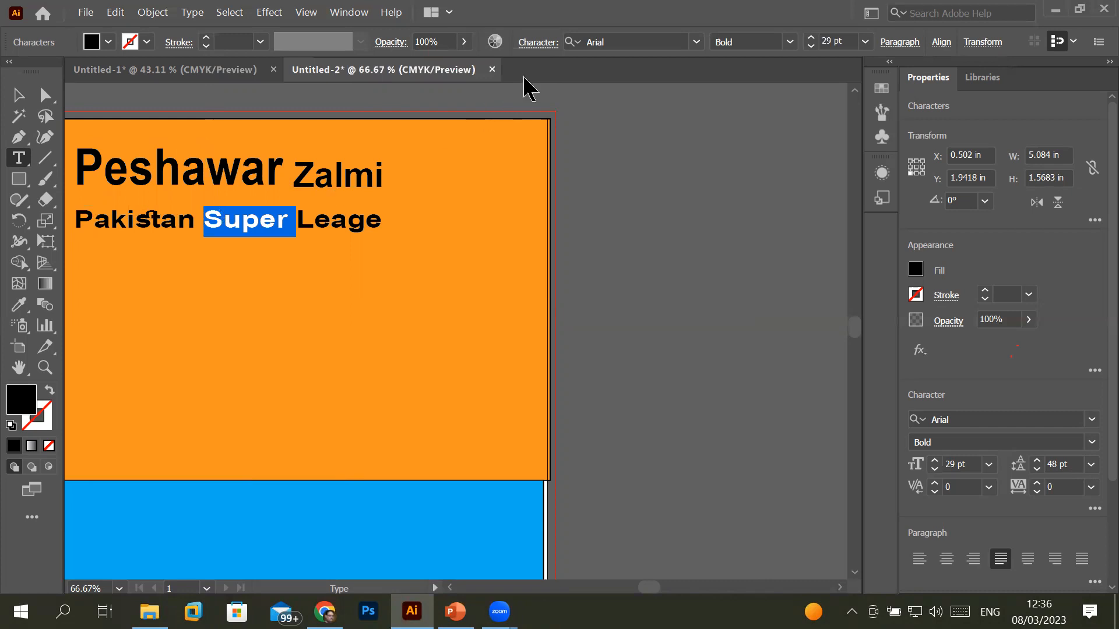
pyautogui.hotkey('ctrl', 't')
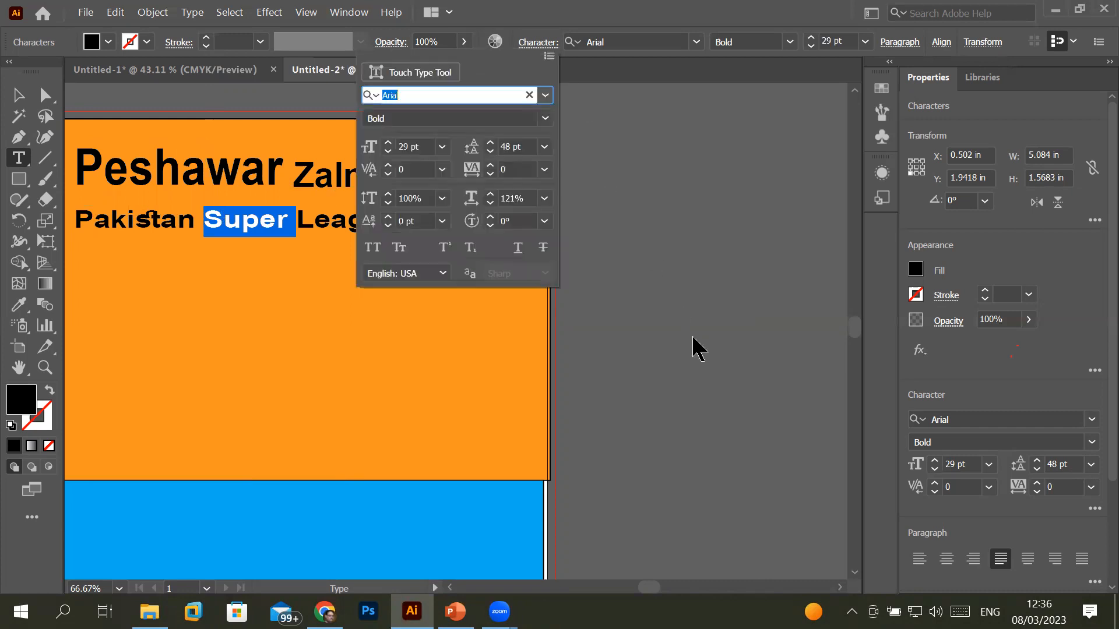
pyautogui.click(389, 218)
pyautogui.click(389, 218)
pyautogui.click(389, 218)
pyautogui.click(389, 218)
pyautogui.click(389, 218)
pyautogui.click(389, 218)
pyautogui.click(389, 218)
pyautogui.click(389, 218)
pyautogui.click(389, 218)
pyautogui.click(390, 218)
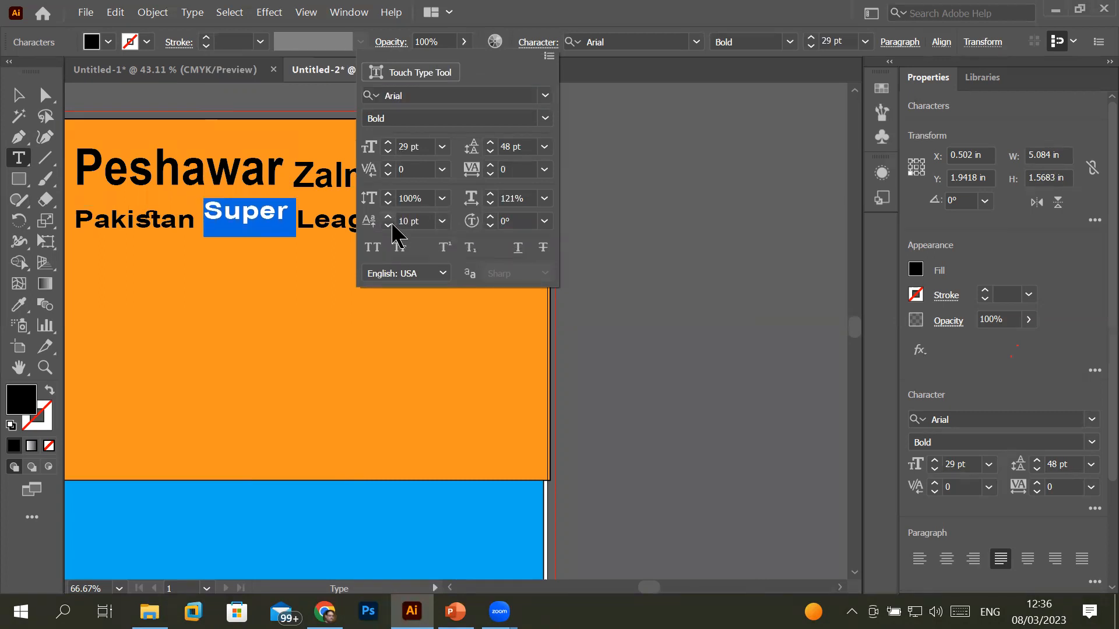
# - Bring the baseline shift of "Super" down to 4 pt
pyautogui.click(389, 226)
pyautogui.click(389, 226)
pyautogui.click(389, 226)
pyautogui.click(389, 227)
pyautogui.click(389, 226)
pyautogui.click(389, 226)
pyautogui.click(389, 227)
pyautogui.click(389, 227)
pyautogui.click(389, 218)
pyautogui.click(388, 218)
pyautogui.click(388, 219)
pyautogui.click(389, 218)
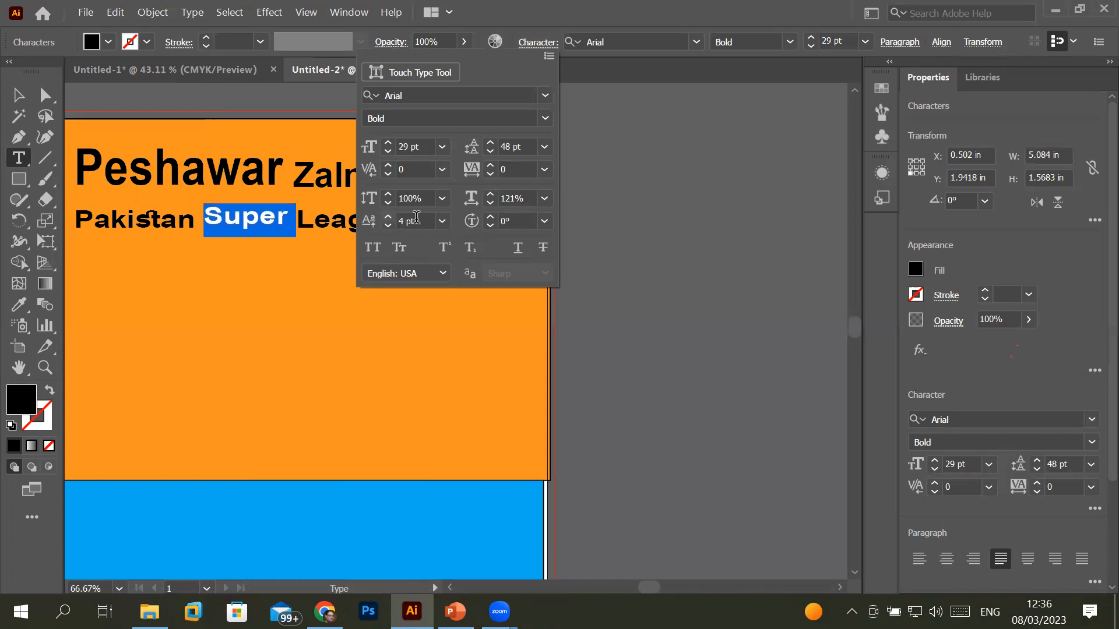
# - Increase the character rotation of "Super" to 39°
pyautogui.click(491, 218)
pyautogui.click(491, 218)
pyautogui.click(491, 218)
pyautogui.click(491, 218)
pyautogui.click(491, 218)
pyautogui.click(490, 218)
pyautogui.click(491, 218)
pyautogui.click(491, 218)
pyautogui.click(490, 218)
pyautogui.click(490, 218)
pyautogui.click(491, 218)
pyautogui.click(491, 218)
pyautogui.click(491, 218)
pyautogui.click(491, 218)
pyautogui.click(491, 218)
pyautogui.click(491, 218)
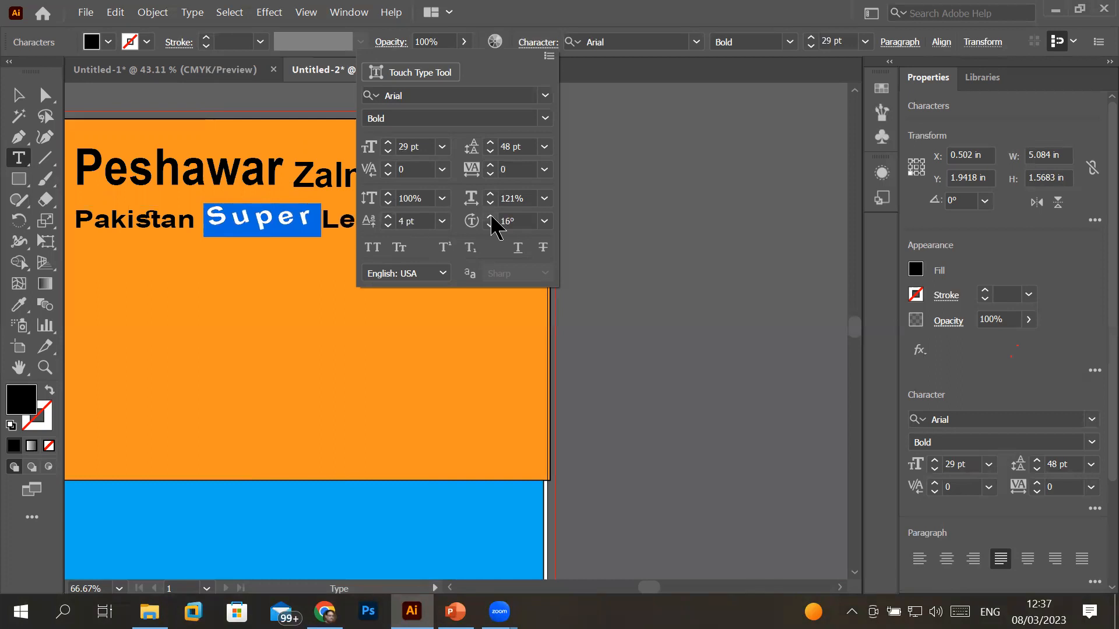
pyautogui.click(490, 216)
pyautogui.click(490, 217)
pyautogui.click(491, 216)
pyautogui.click(491, 216)
pyautogui.click(490, 217)
pyautogui.click(490, 217)
pyautogui.click(491, 217)
pyautogui.click(490, 217)
pyautogui.click(491, 217)
pyautogui.click(490, 217)
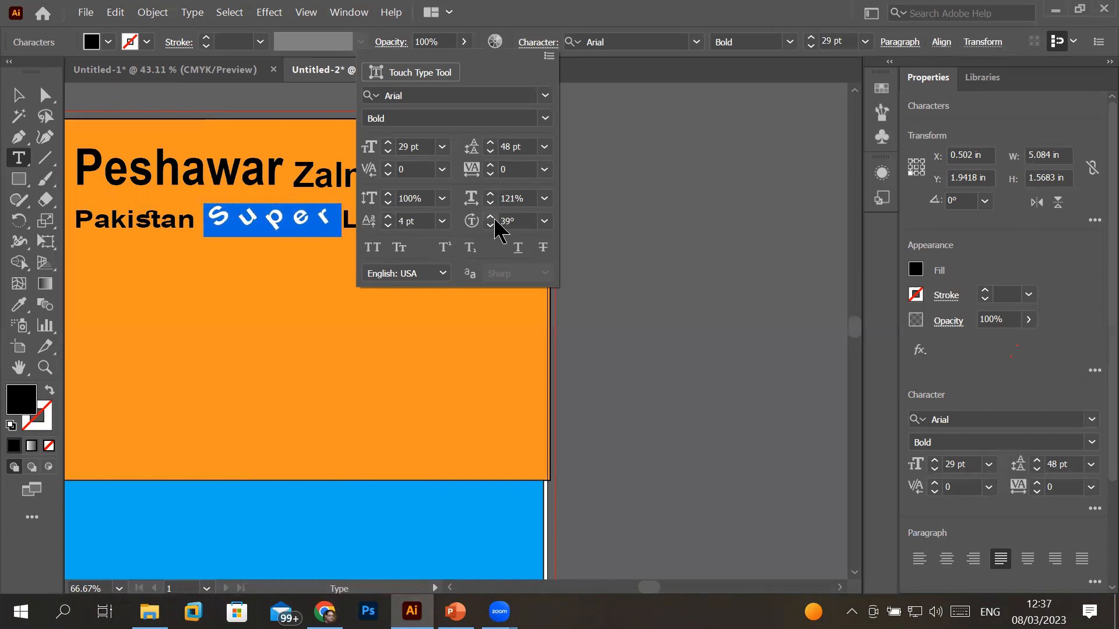
# - Reduce the character rotation of "Super" by a few degrees and leave the Character settings
pyautogui.click(492, 226)
pyautogui.click(493, 226)
pyautogui.click(492, 226)
pyautogui.click(492, 226)
pyautogui.click(492, 226)
pyautogui.click(271, 171)
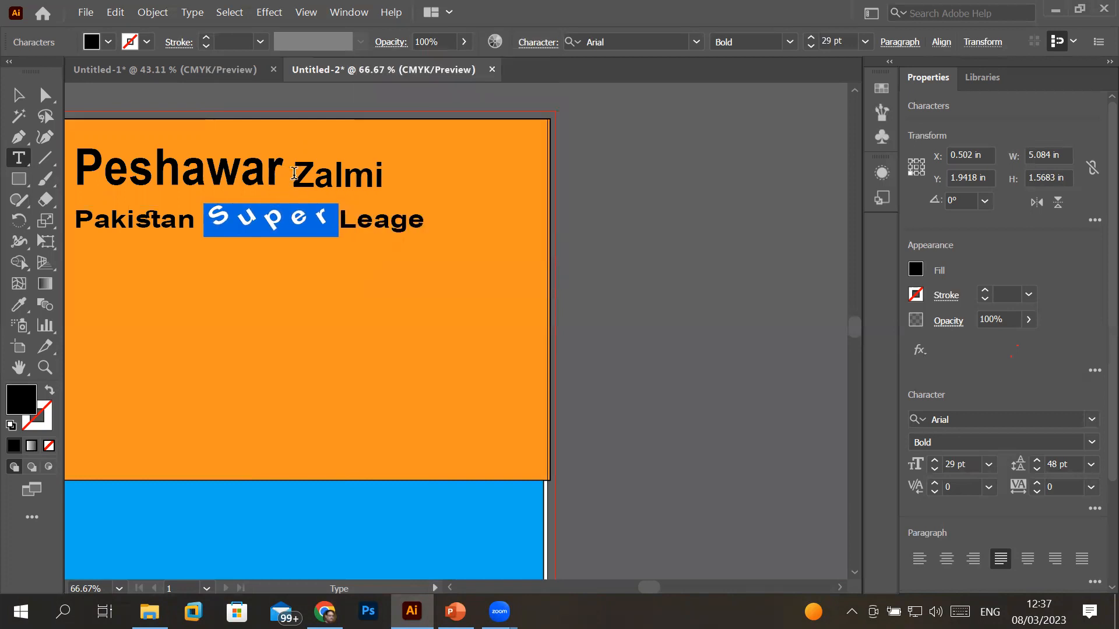
# - Select the initial "P" of "Peshawar" and rotate that character a few degrees counterclockwise
pyautogui.click(294, 174)
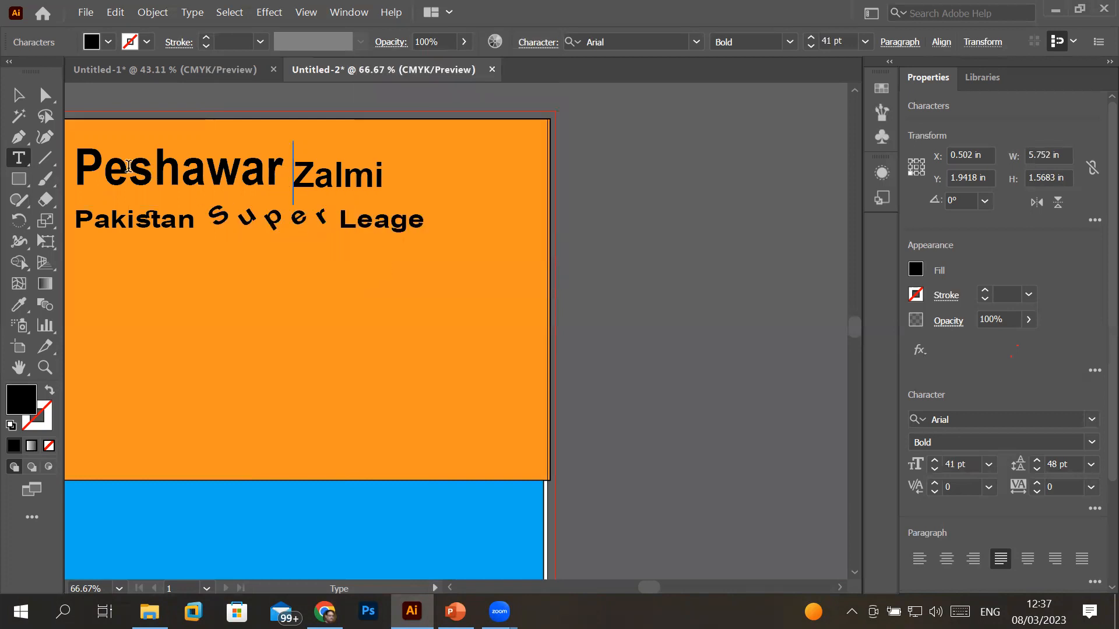
pyautogui.moveTo(81, 166); pyautogui.dragTo(104, 169)
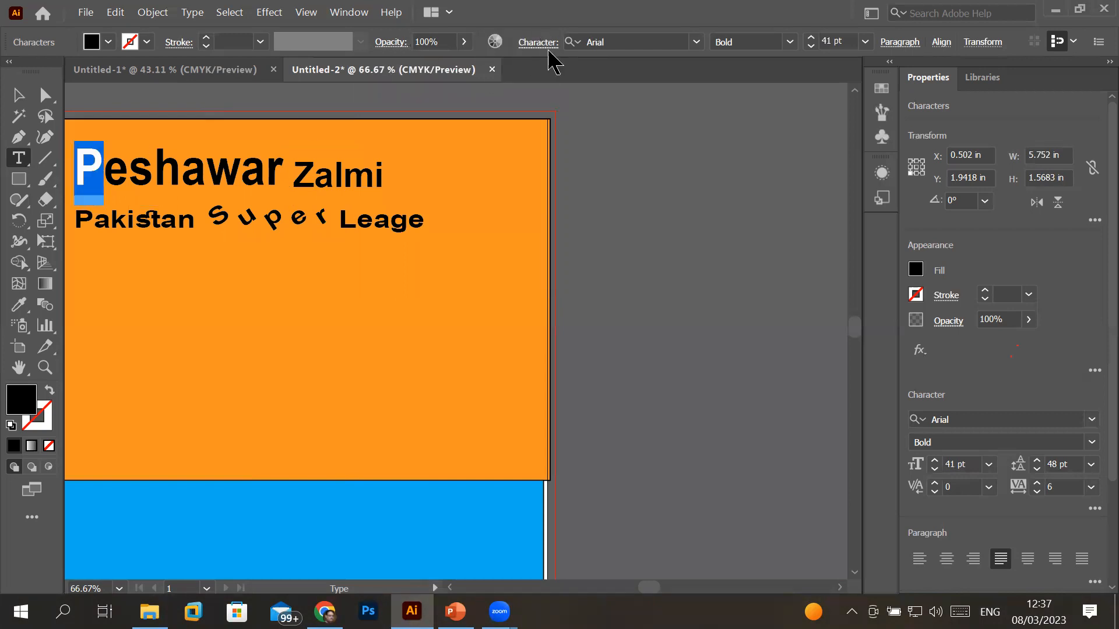
pyautogui.hotkey('ctrl', 't')
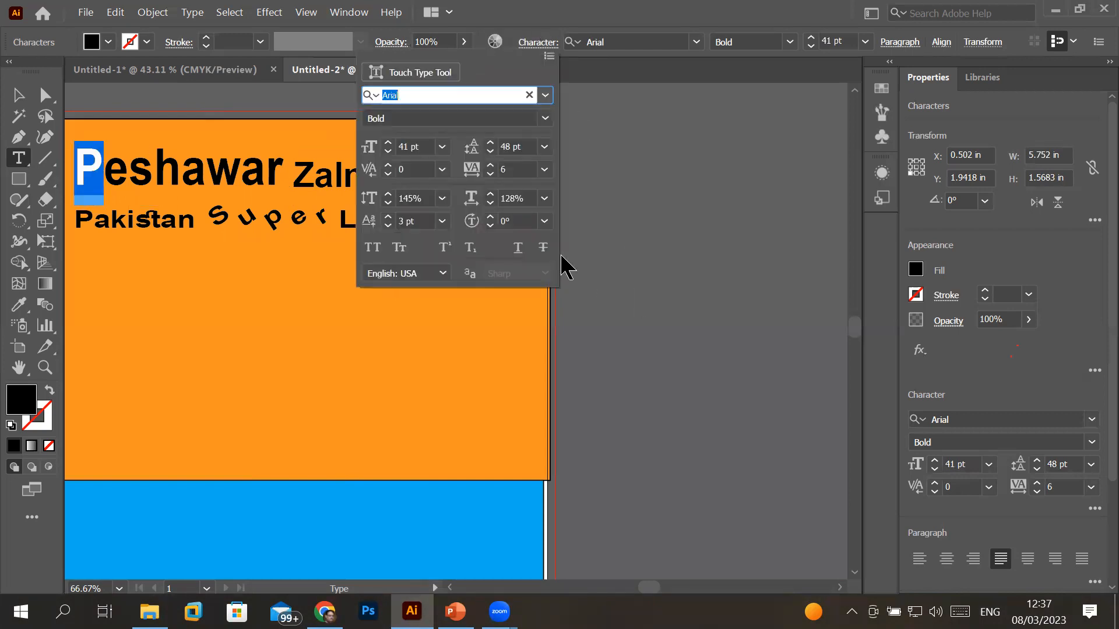
pyautogui.click(489, 217)
pyautogui.click(489, 217)
pyautogui.click(489, 217)
pyautogui.click(490, 217)
pyautogui.click(303, 175)
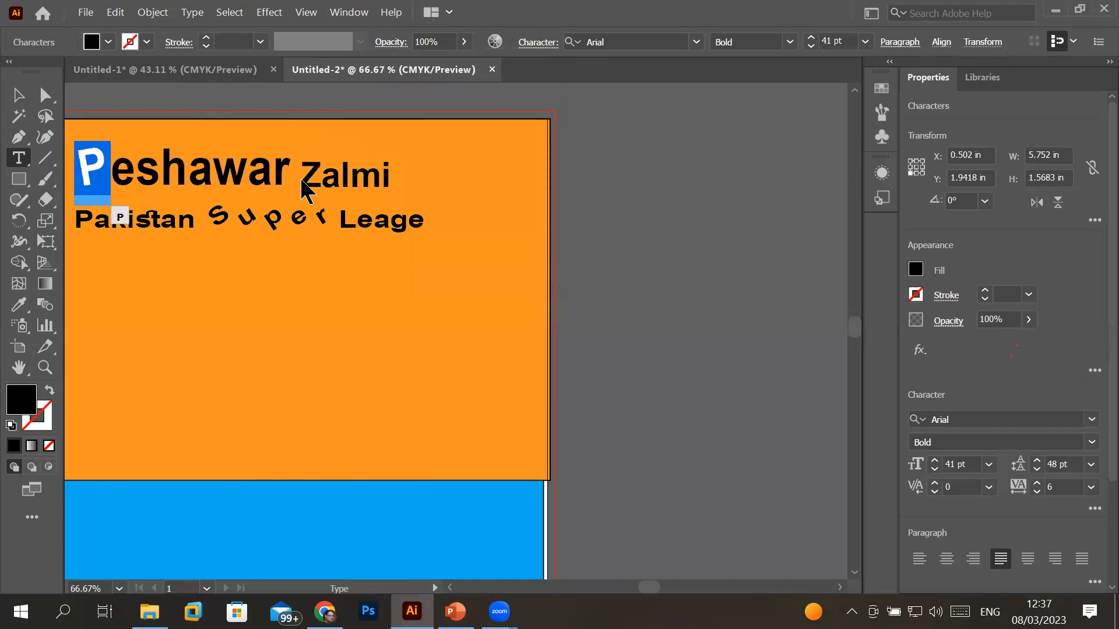
# - Select the initial "Z" of "Zalmi" and set its character rotation to 12°
pyautogui.click(302, 175)
pyautogui.moveTo(300, 173); pyautogui.dragTo(321, 174)
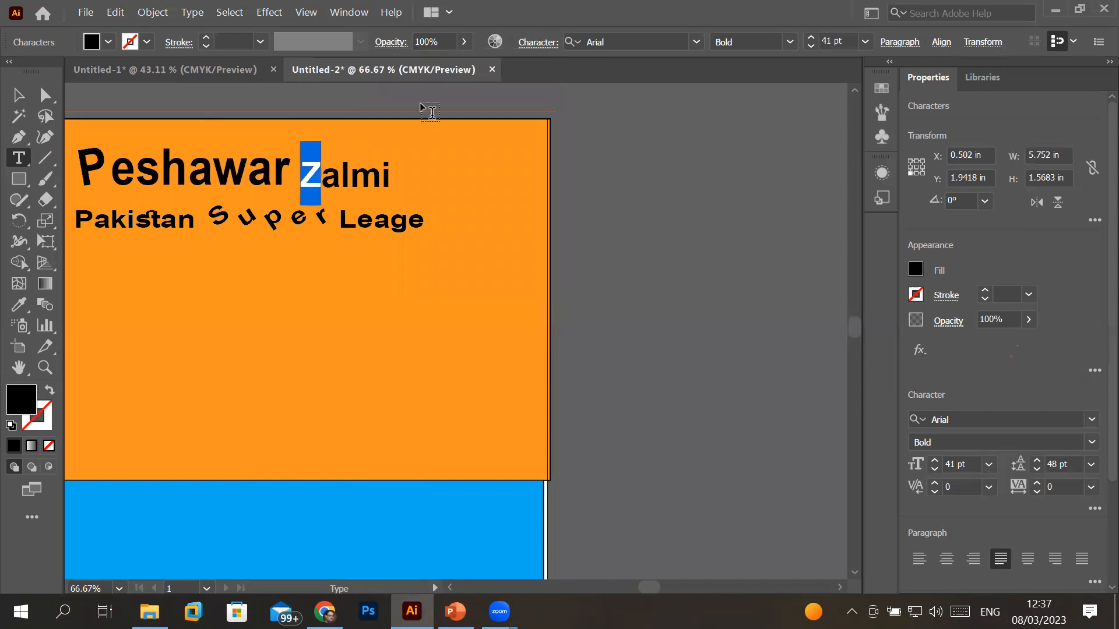
pyautogui.click(549, 44)
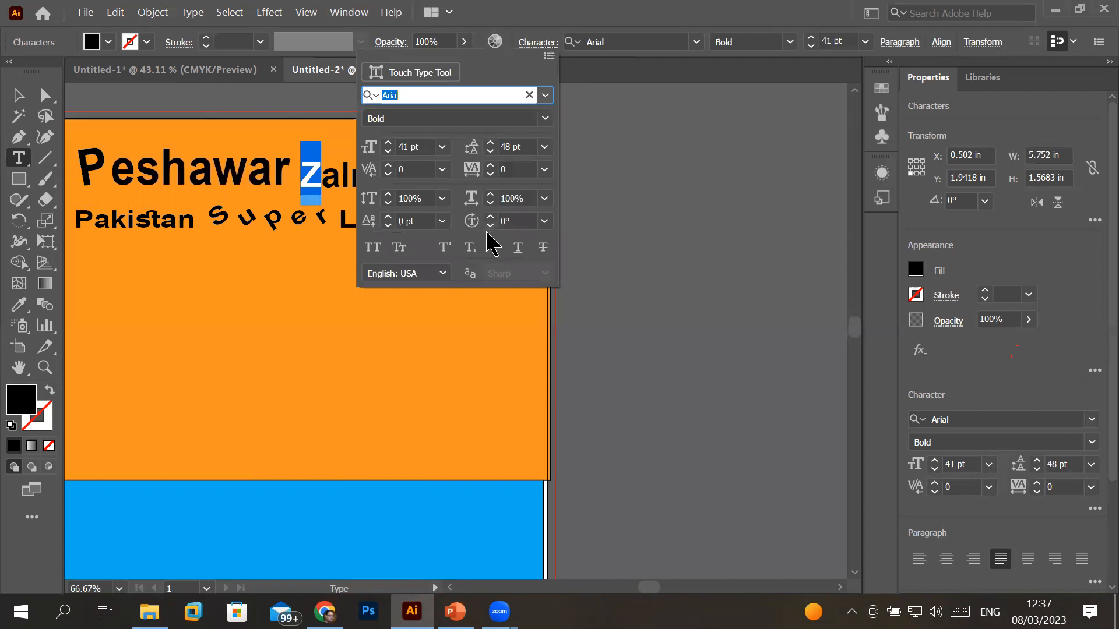
pyautogui.click(490, 217)
pyautogui.click(490, 216)
pyautogui.click(490, 216)
pyautogui.click(490, 217)
pyautogui.click(491, 217)
pyautogui.click(491, 217)
pyautogui.click(490, 218)
pyautogui.click(491, 217)
pyautogui.click(491, 217)
pyautogui.click(491, 217)
pyautogui.click(490, 217)
pyautogui.click(490, 217)
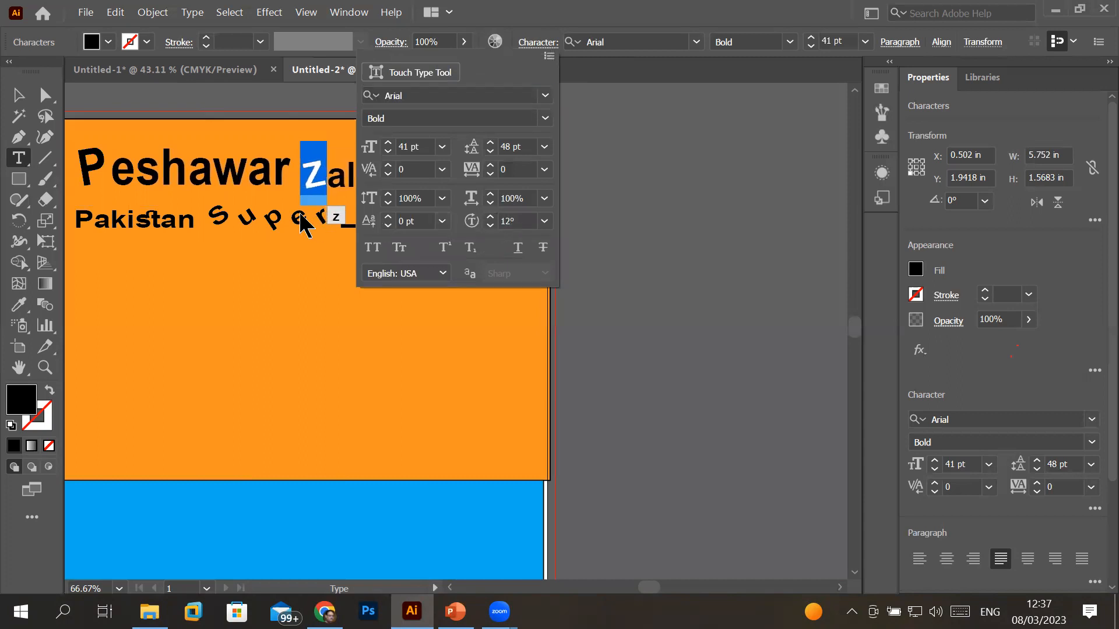
# - Select the whole lower line "Pakistan Super Leage" and open its Character settings
pyautogui.click(302, 216)
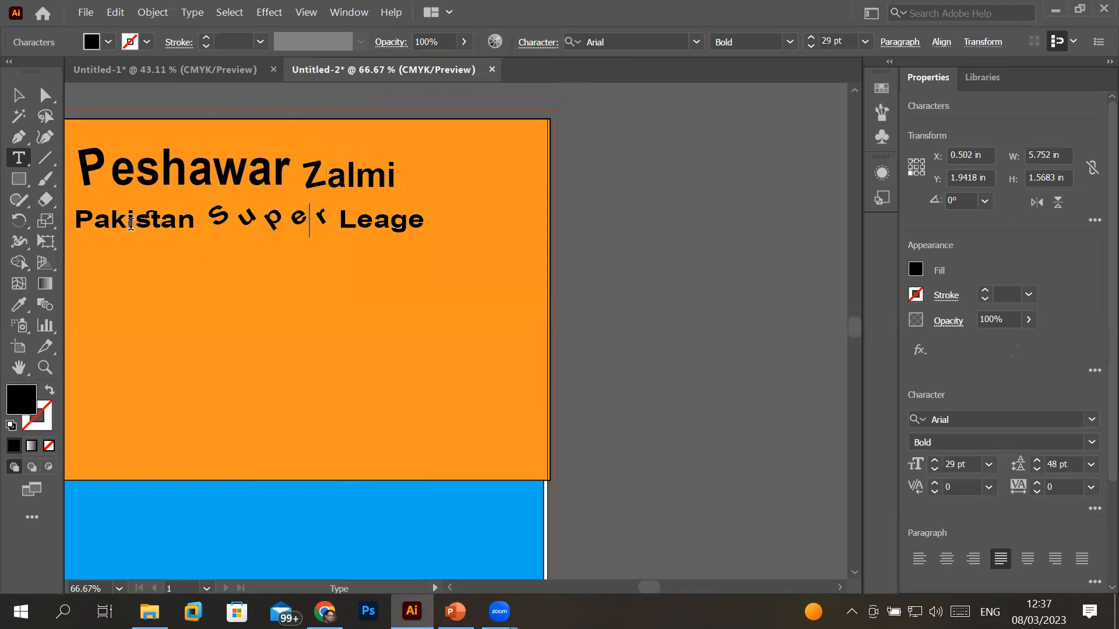
pyautogui.moveTo(75, 219); pyautogui.dragTo(425, 220)
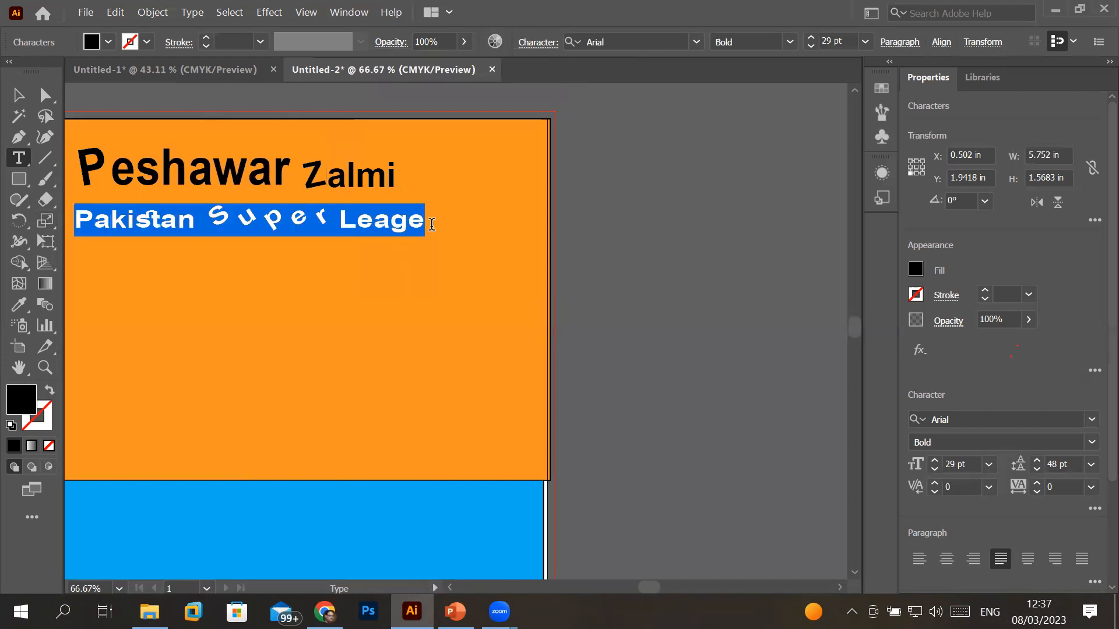
pyautogui.click(530, 43)
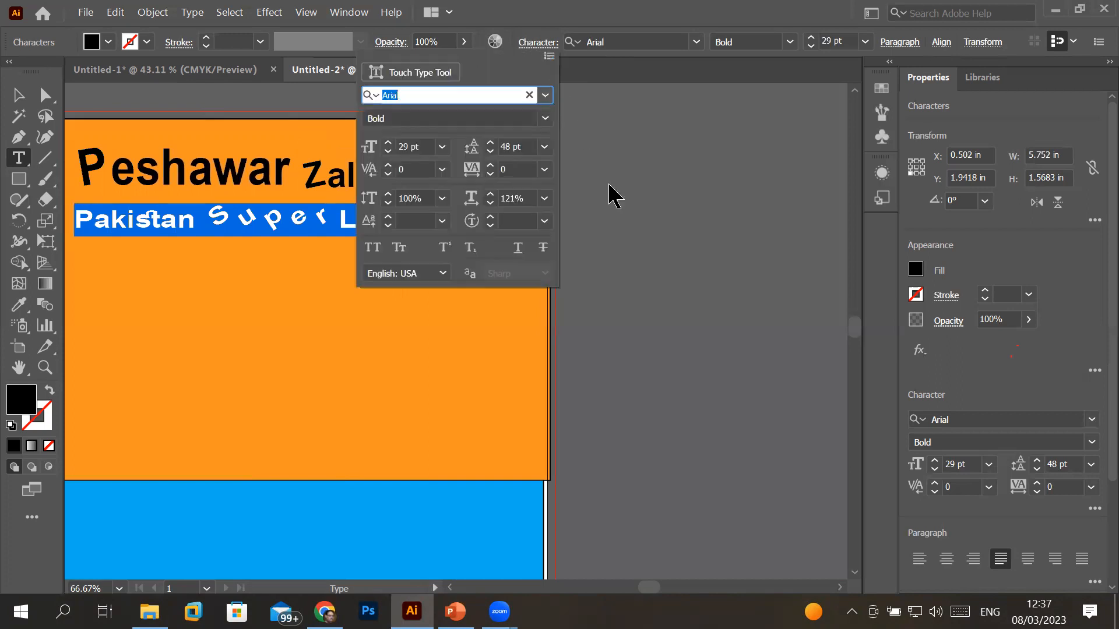
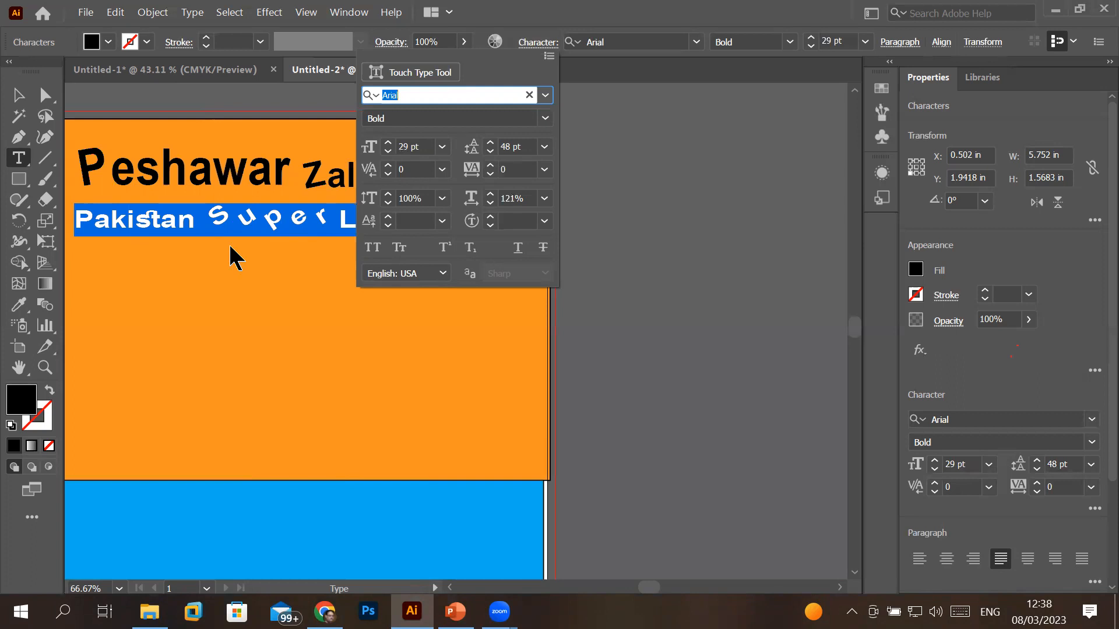
# - Toggle All Caps on and off for the lower line, ending with it switched off
pyautogui.click(372, 248)
pyautogui.click(372, 255)
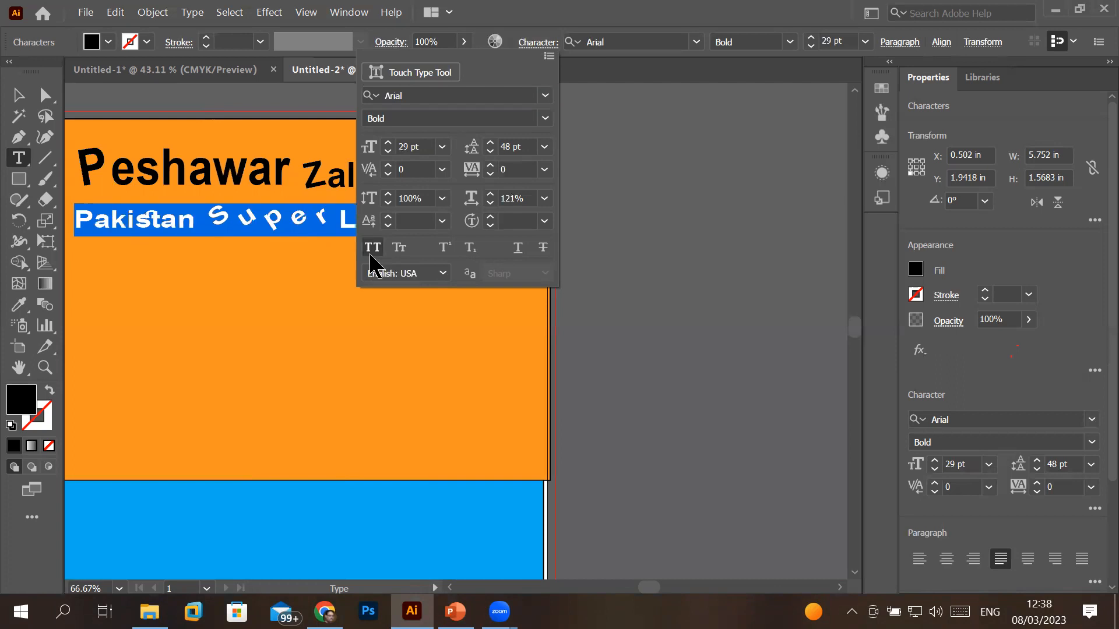
pyautogui.click(371, 255)
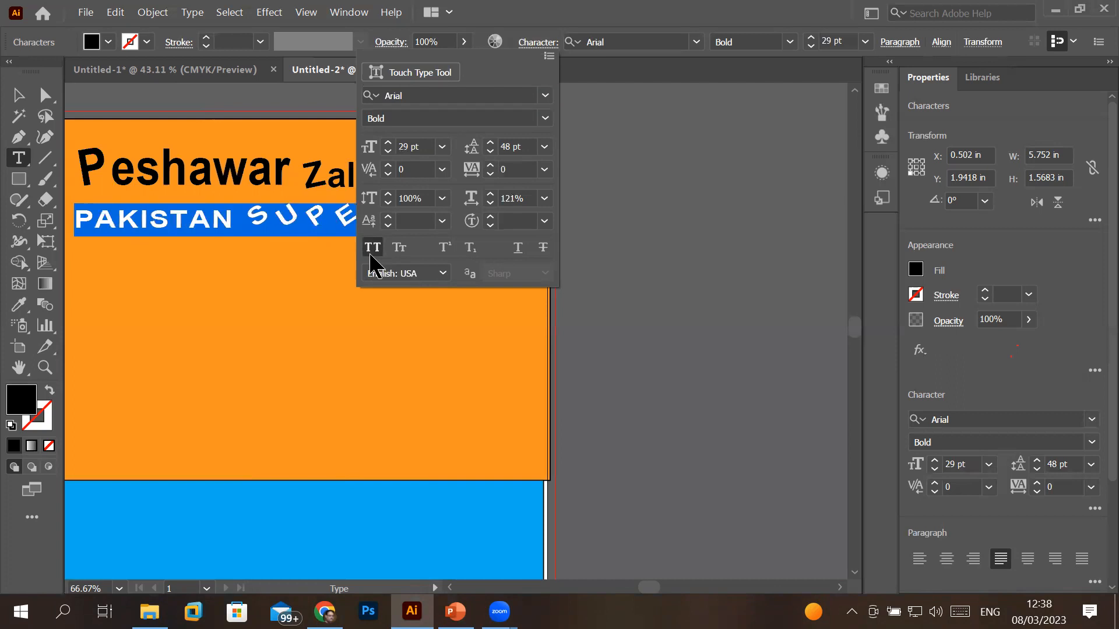
pyautogui.click(371, 255)
pyautogui.click(372, 248)
pyautogui.click(371, 254)
pyautogui.click(371, 254)
pyautogui.click(371, 254)
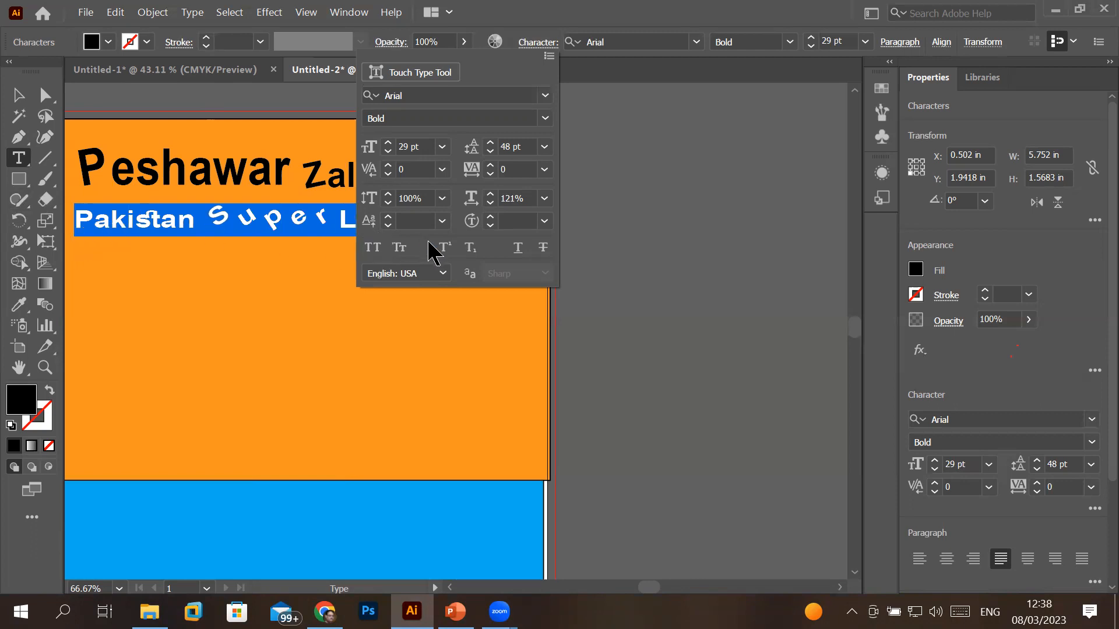
# - Toggle Small Caps on the lower line, ending with it switched on
pyautogui.click(398, 249)
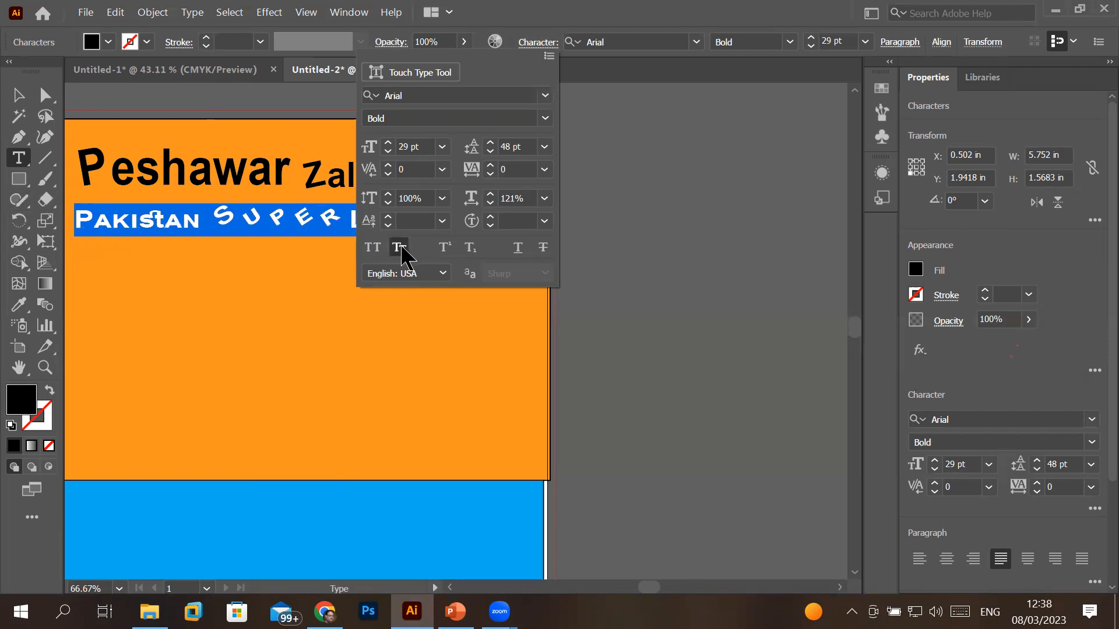
pyautogui.click(401, 251)
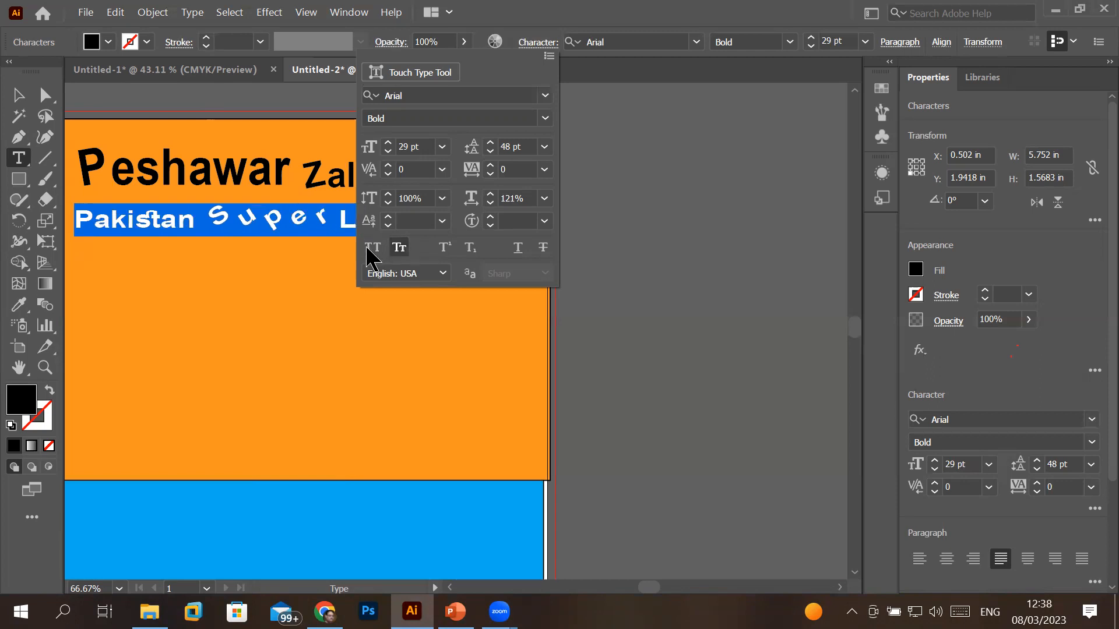
pyautogui.click(399, 250)
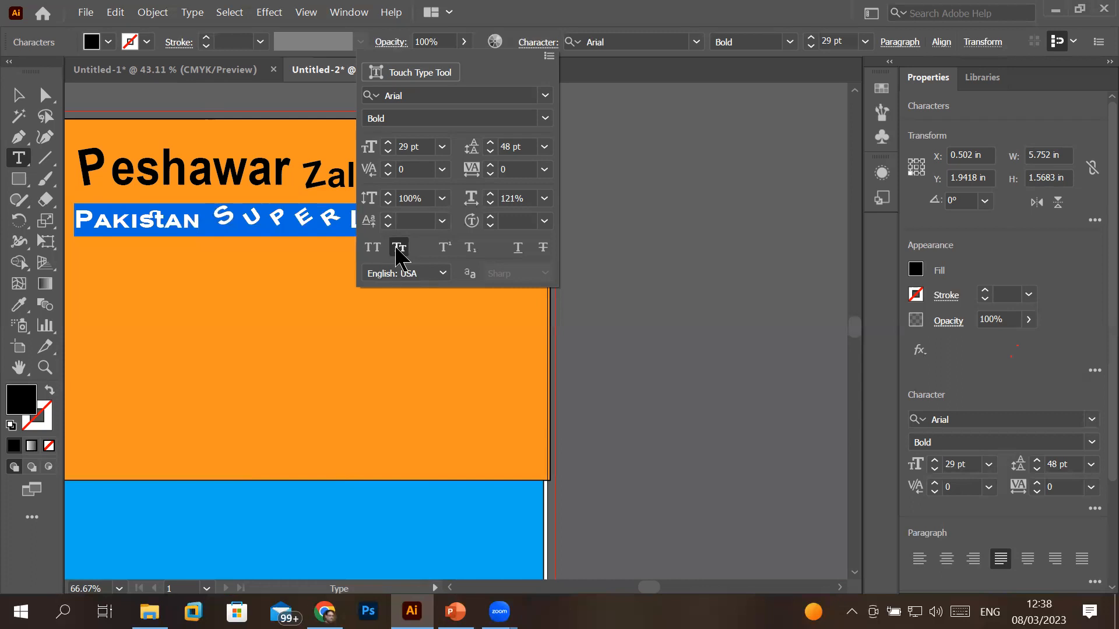
# - Switch Underline on and off for the lower line, and underline the whole "Peshawar Zalmi" line
pyautogui.click(519, 250)
pyautogui.click(518, 252)
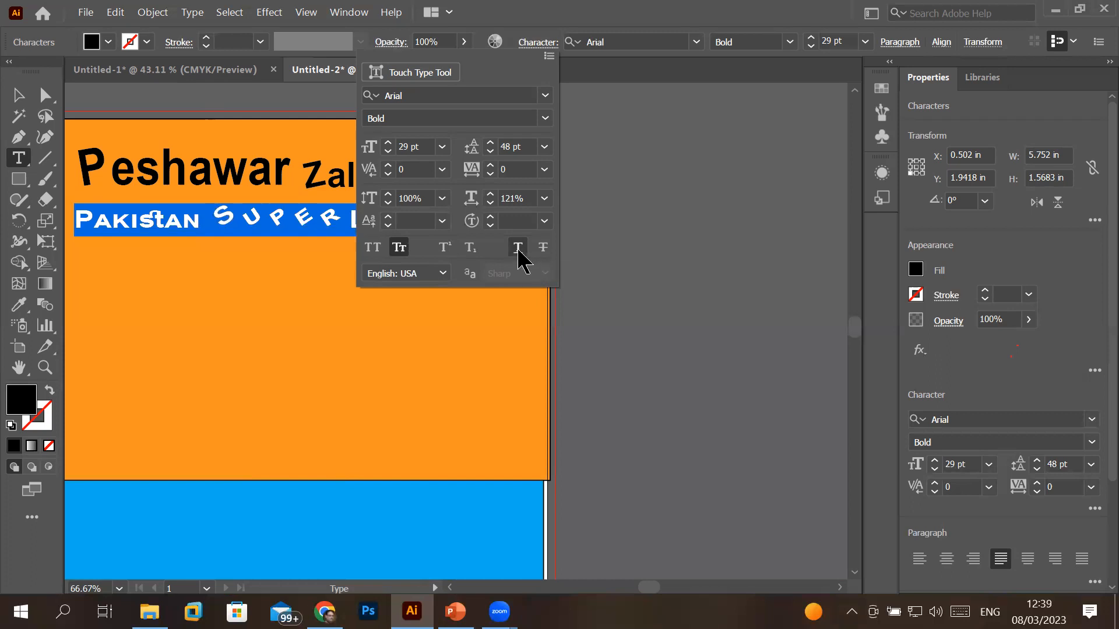
pyautogui.click(247, 167)
pyautogui.click(115, 178)
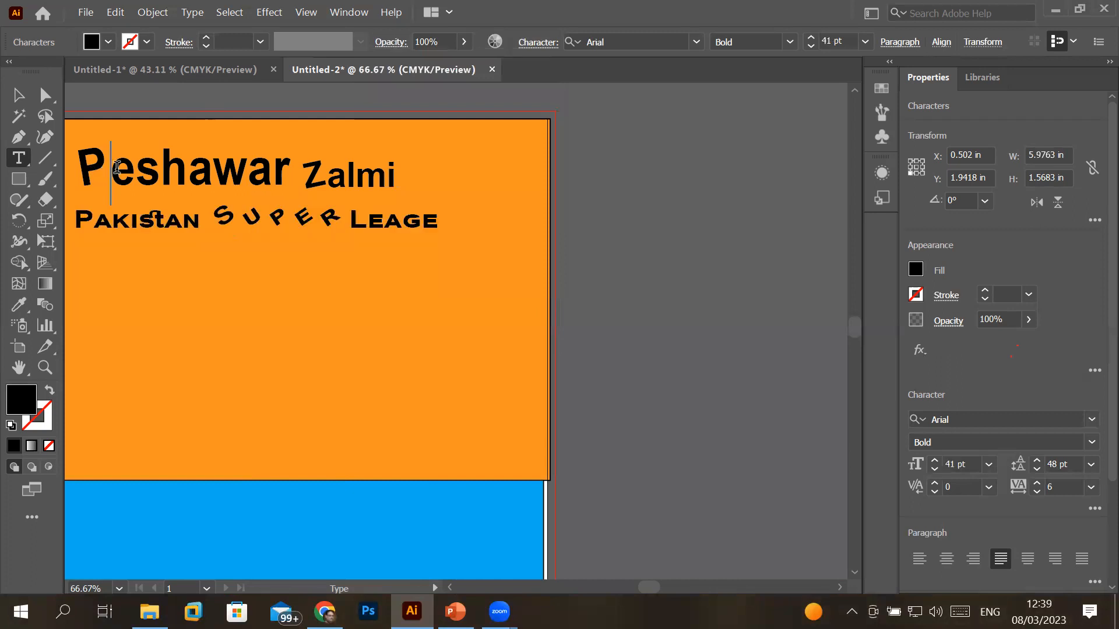
pyautogui.doubleClick(144, 175)
pyautogui.keyDown('shift'); pyautogui.click(392, 176); pyautogui.keyUp('shift')
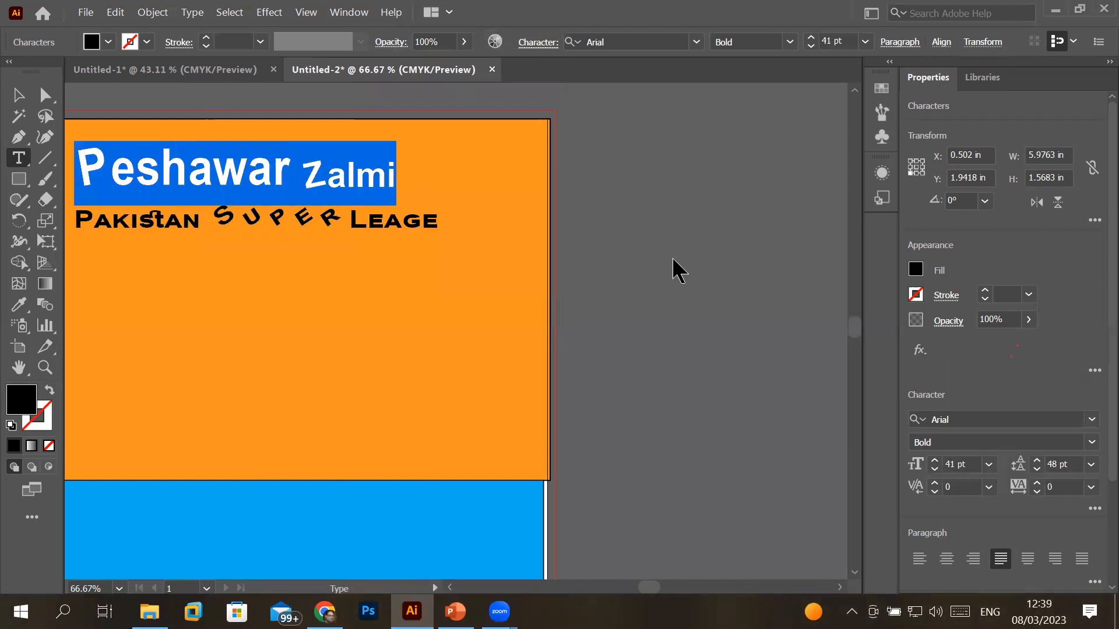
pyautogui.hotkey('ctrl', 't')
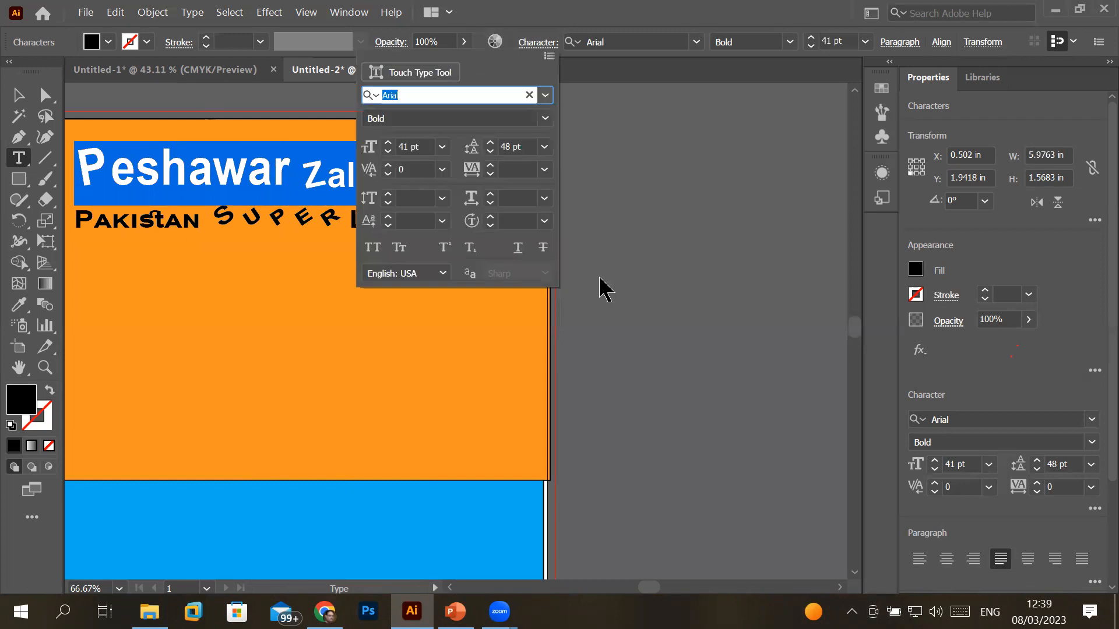
pyautogui.click(517, 248)
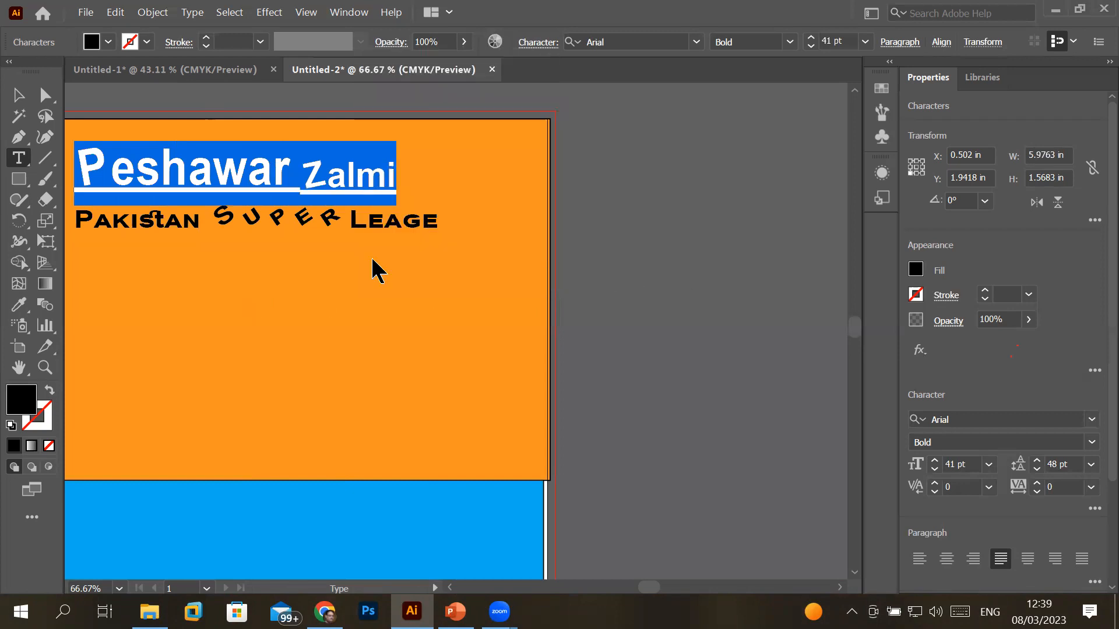
# - Apply Strikethrough to the word "Leage" at the end of the second line
pyautogui.click(450, 225)
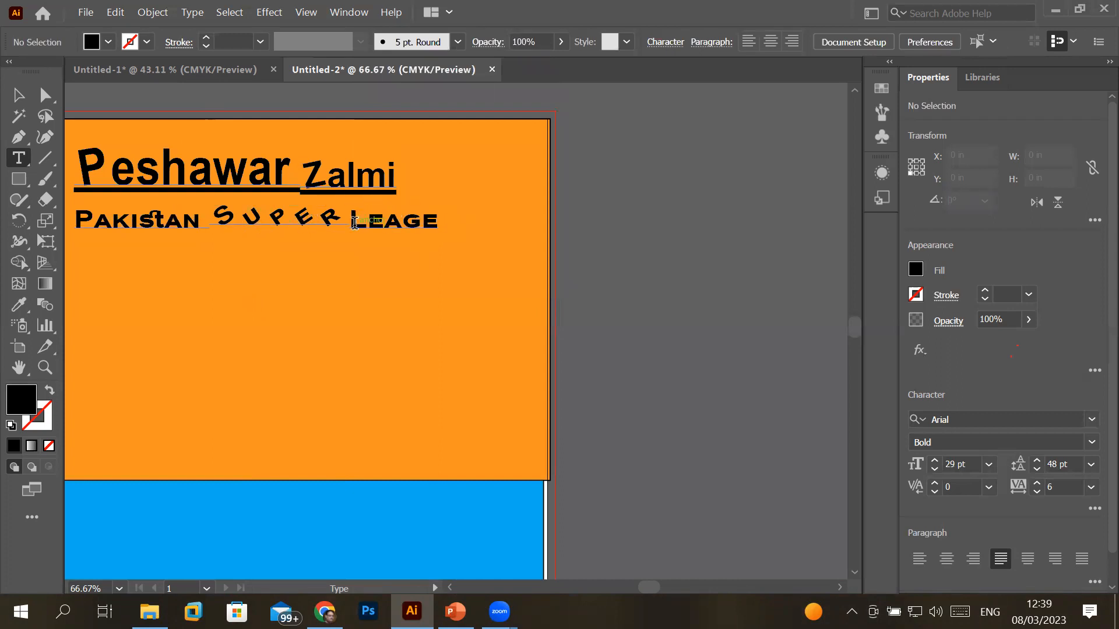
pyautogui.moveTo(355, 223); pyautogui.dragTo(440, 225)
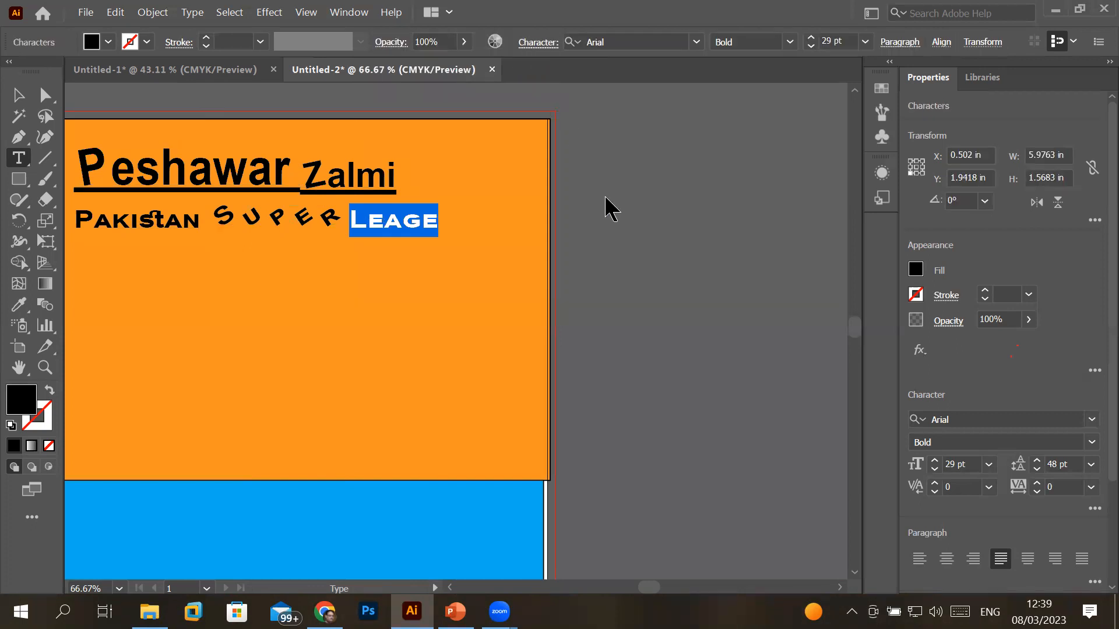
pyautogui.click(544, 249)
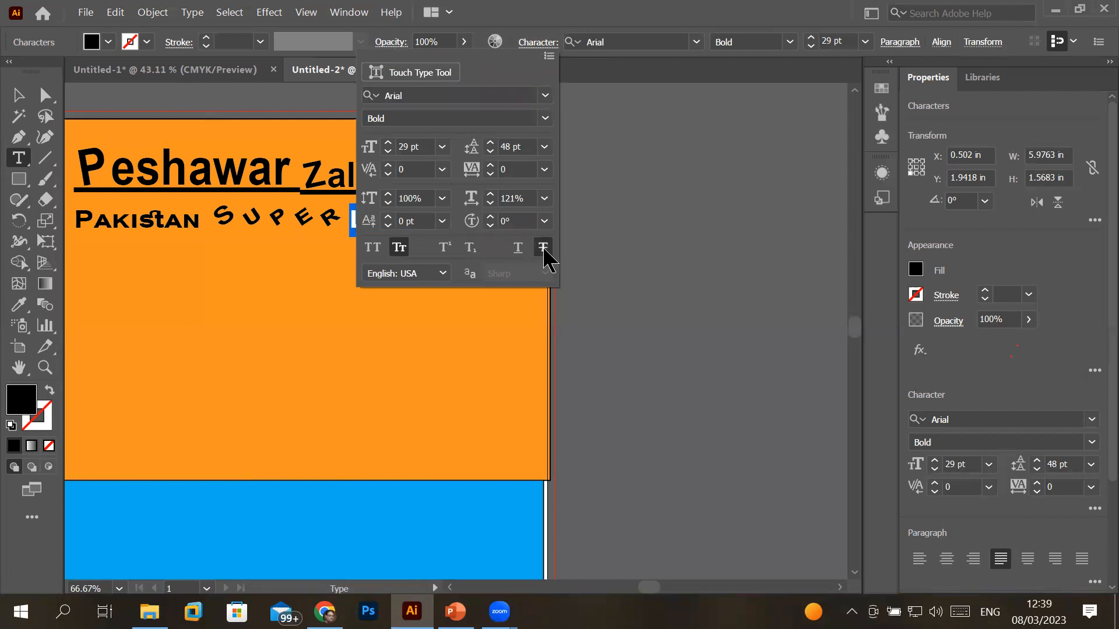
pyautogui.click(315, 192)
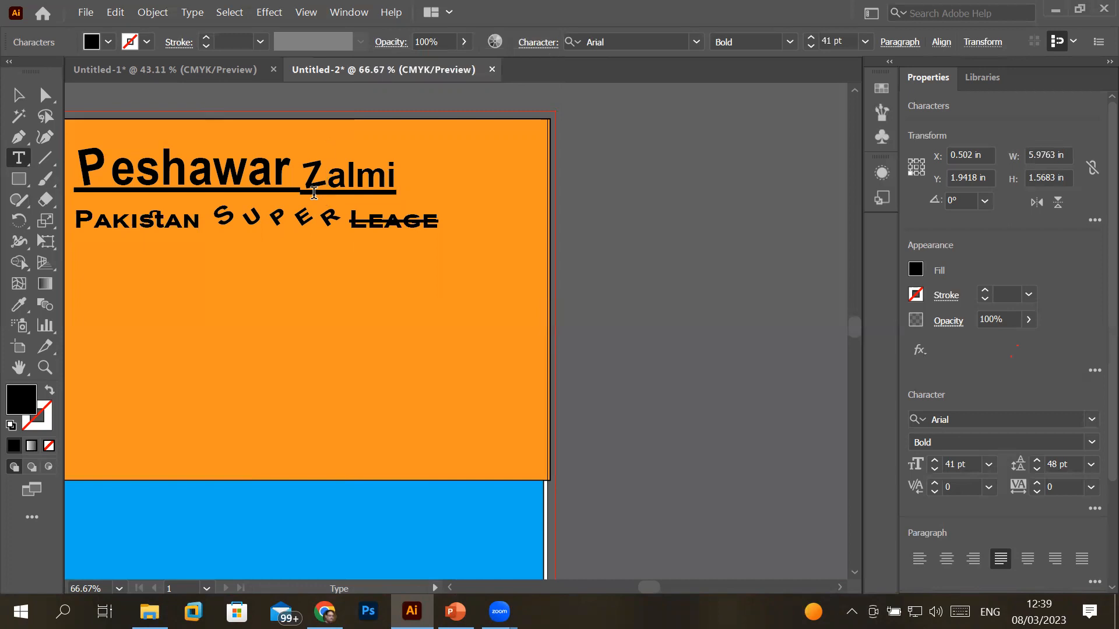
# - Remove the Strikethrough from the word "Leage"
pyautogui.doubleClick(409, 225)
pyautogui.click(533, 45)
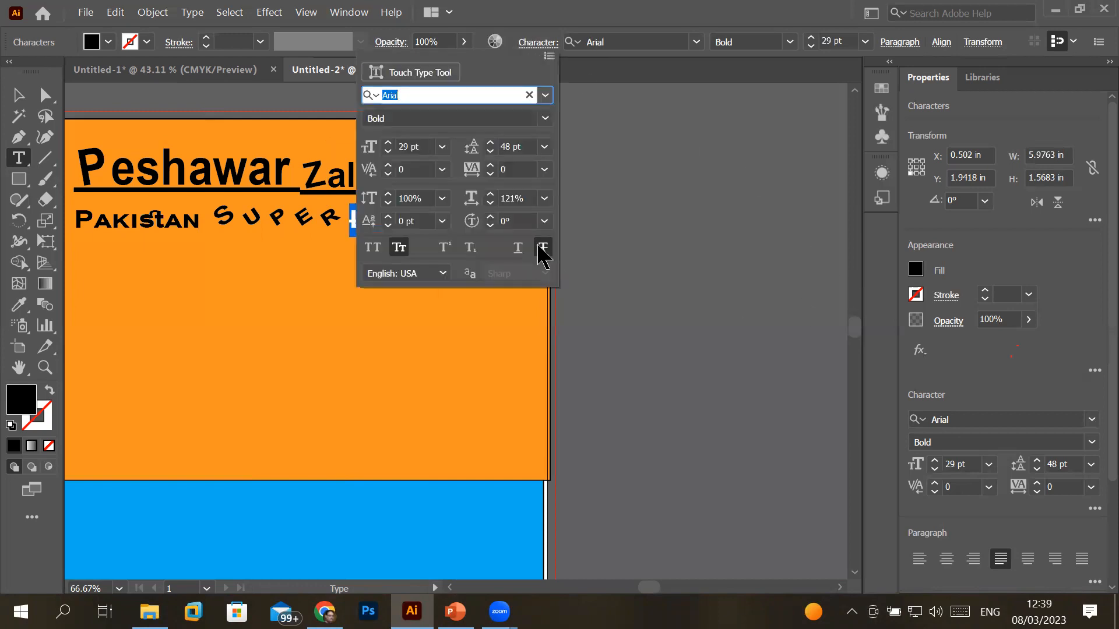
pyautogui.click(543, 249)
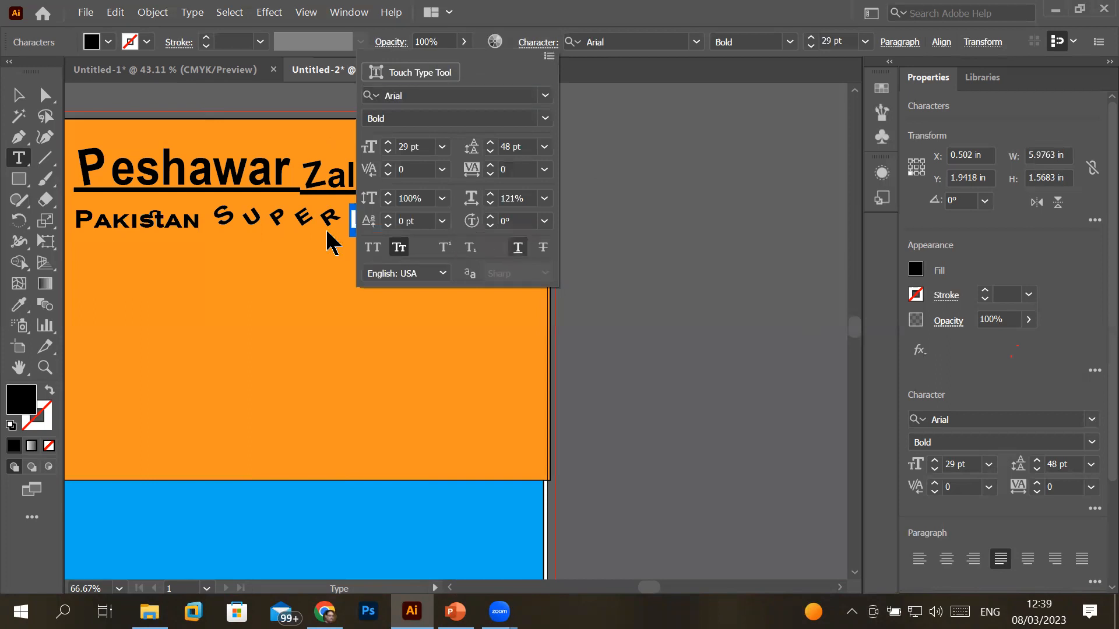
pyautogui.click(290, 217)
# - Add a third line reading "Edition 2023" below "Pakistan Super Leage" in the same text object
pyautogui.click(438, 221)
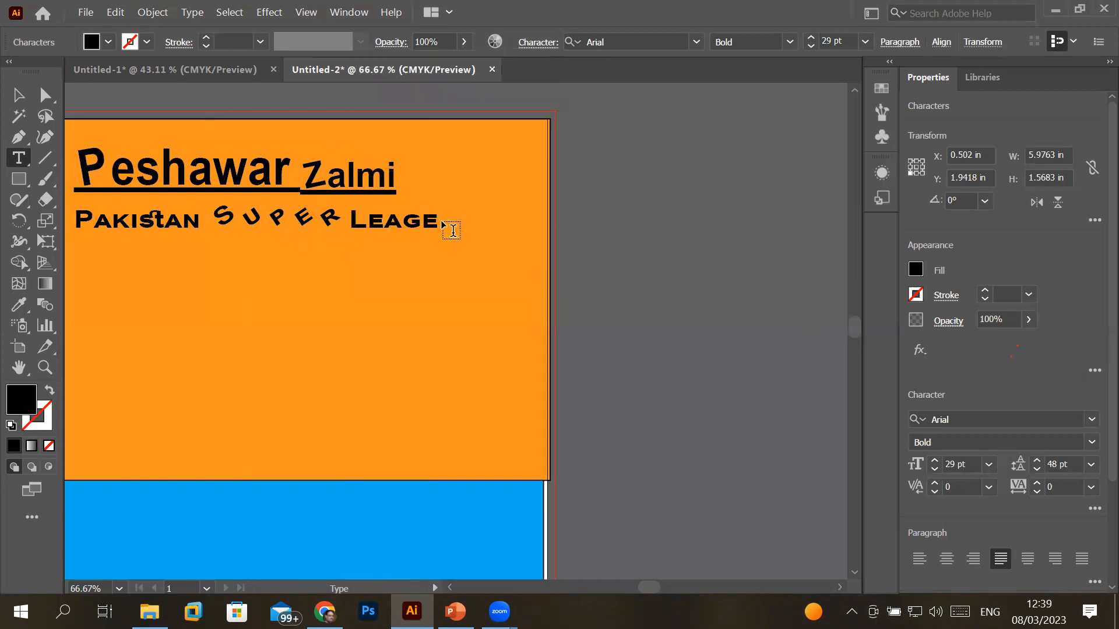
pyautogui.press('Return')
pyautogui.write('Edition')
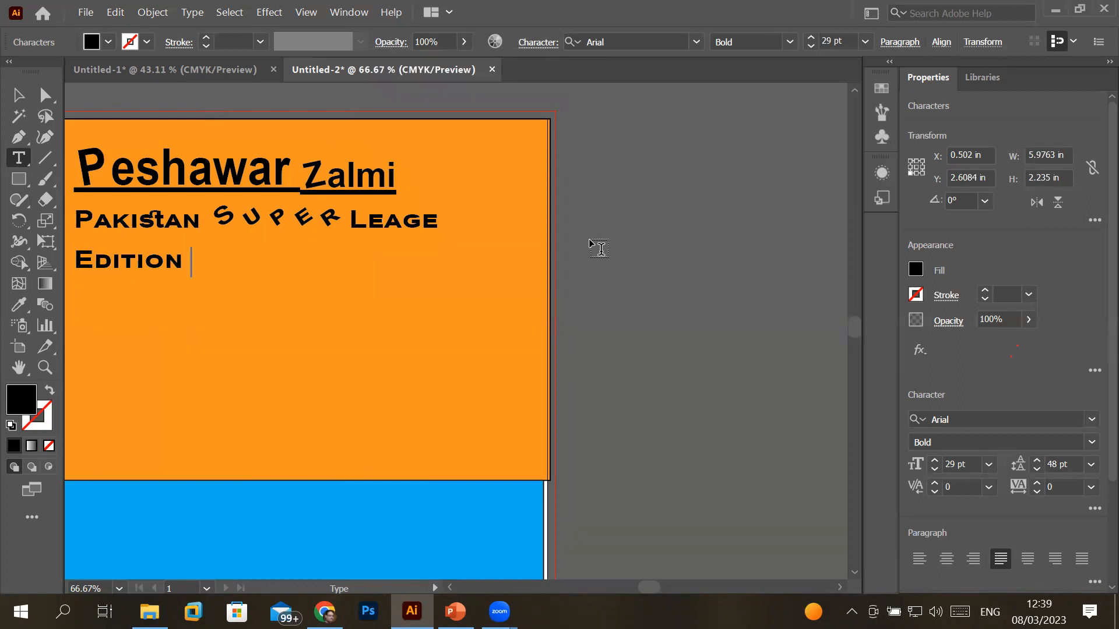
pyautogui.write('2023')
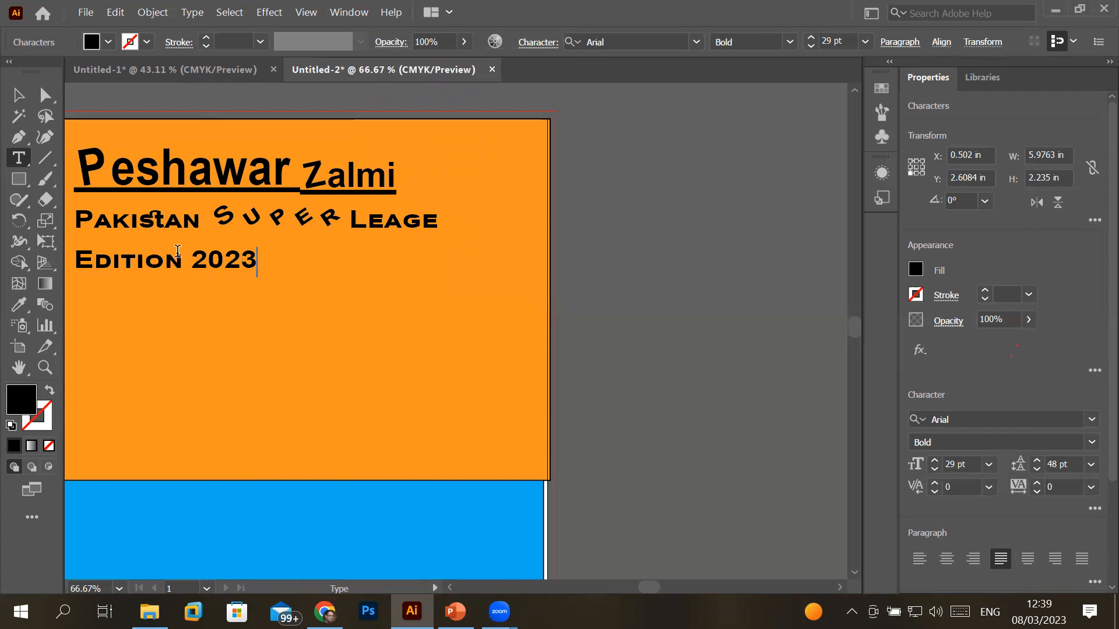
# - Select "2023" in the third line and toggle Superscript on and off for it
pyautogui.doubleClick(223, 255)
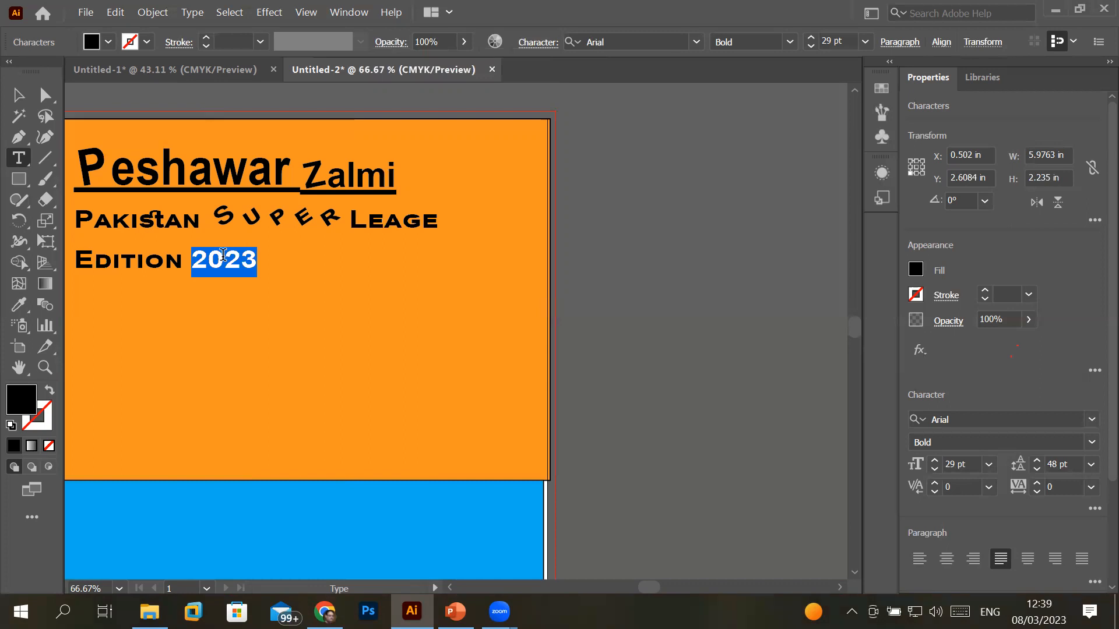
pyautogui.click(551, 42)
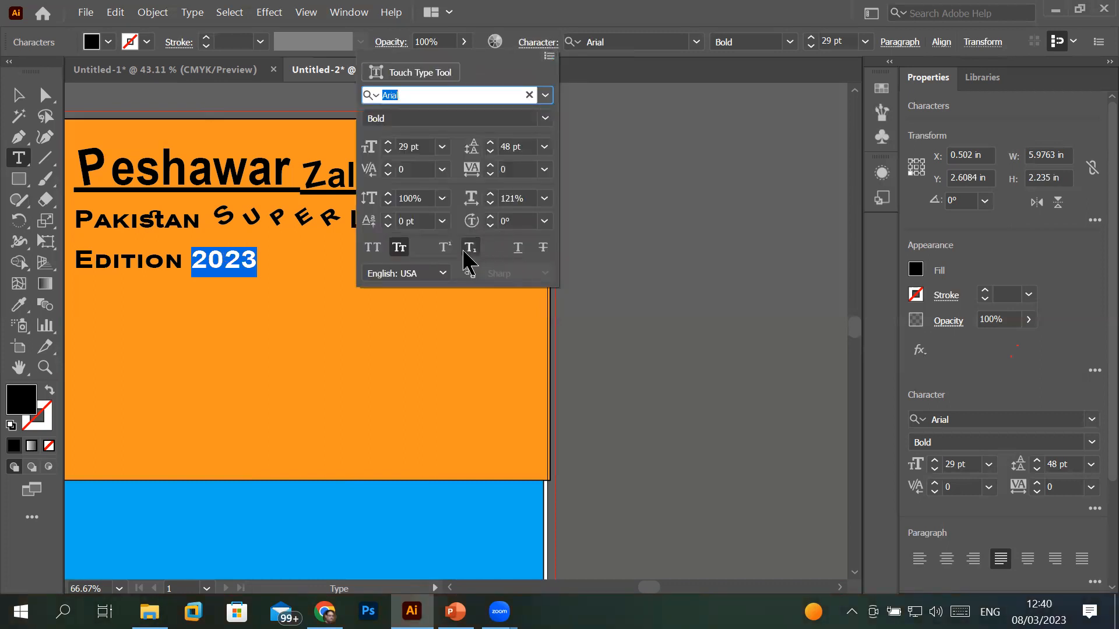
pyautogui.click(445, 247)
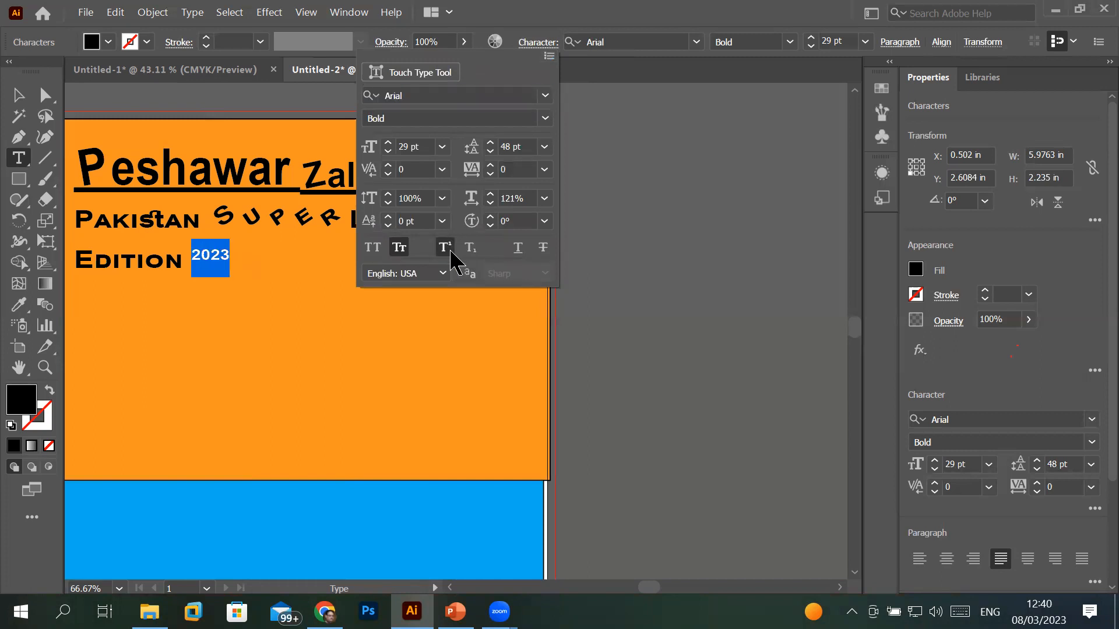
pyautogui.click(451, 252)
pyautogui.click(444, 248)
pyautogui.click(450, 253)
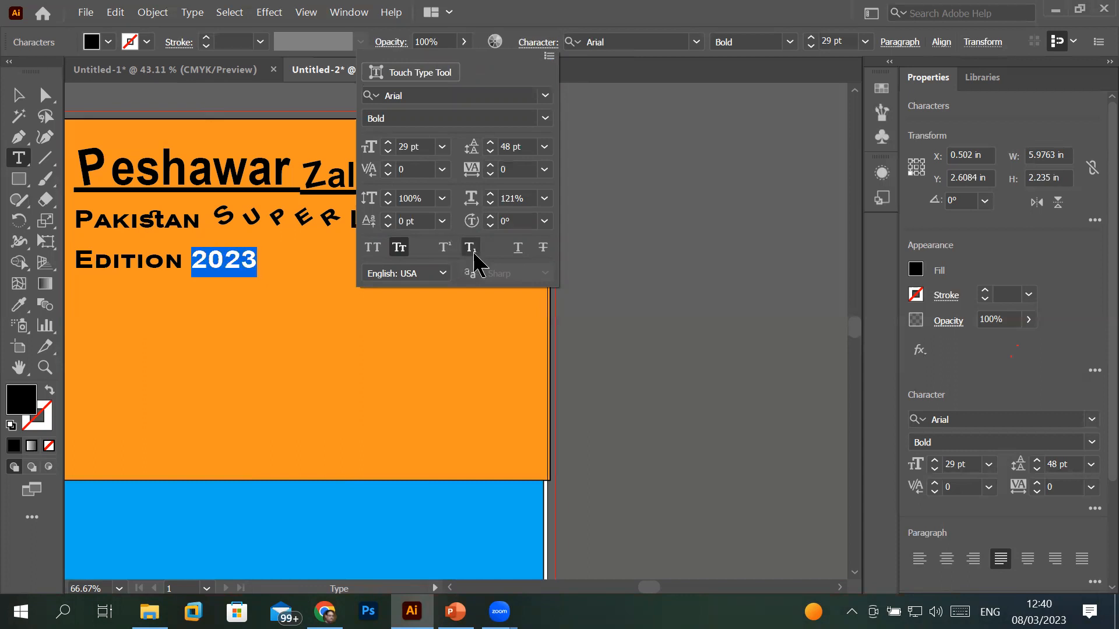
# - Toggle Subscript on and off for the selected "2023", ending with it switched off
pyautogui.click(475, 263)
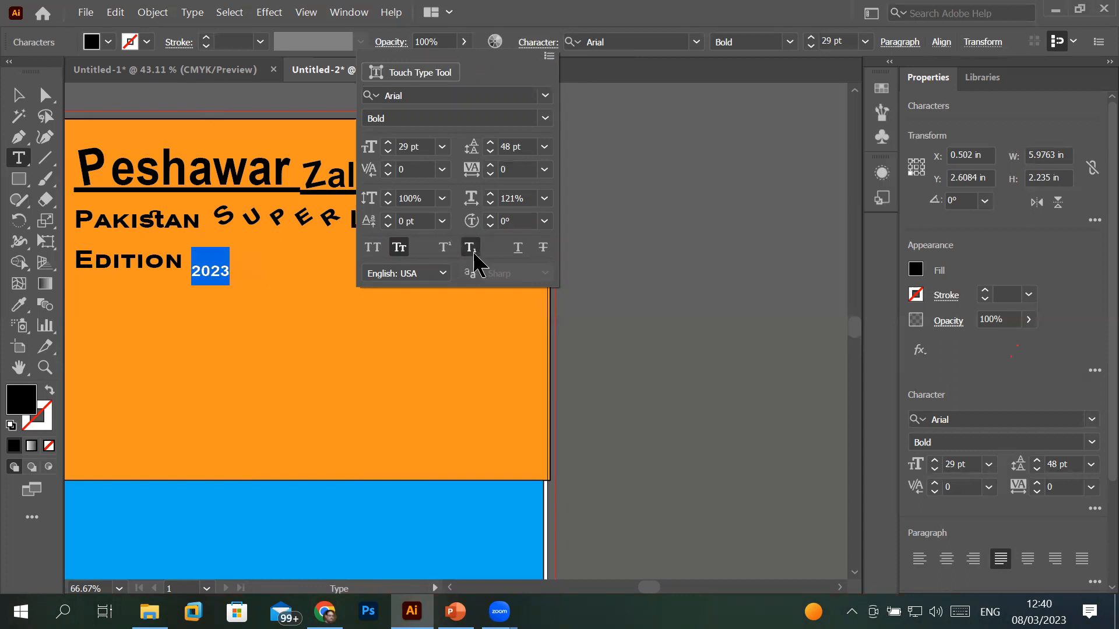
pyautogui.click(475, 262)
pyautogui.click(475, 262)
pyautogui.click(474, 262)
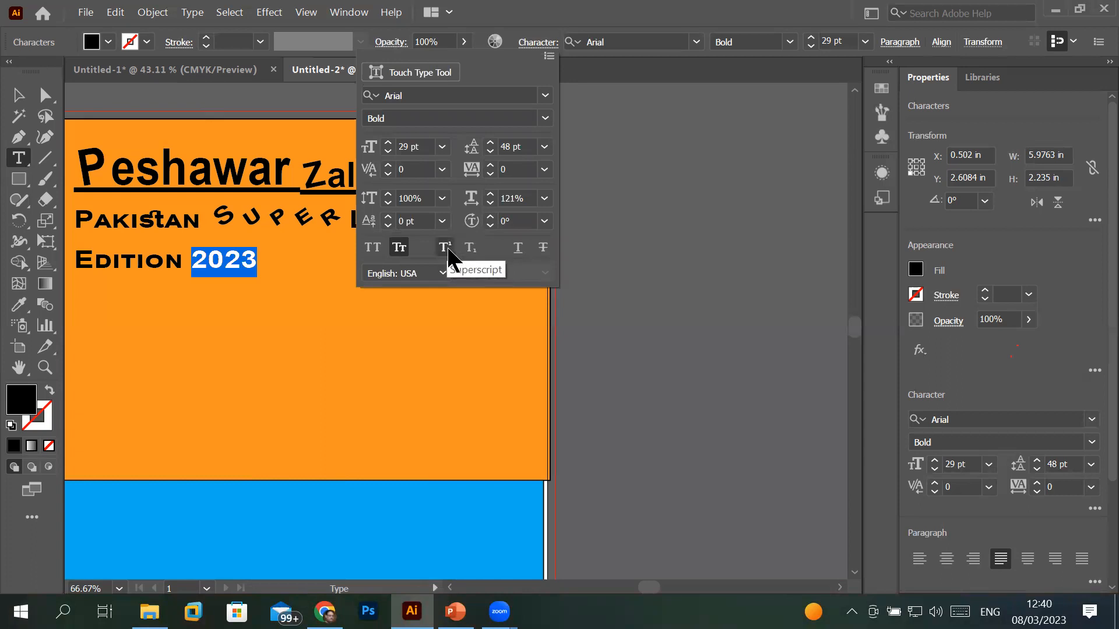
# - Alternate "2023" between Superscript and Subscript, ending with both switched off
pyautogui.click(448, 250)
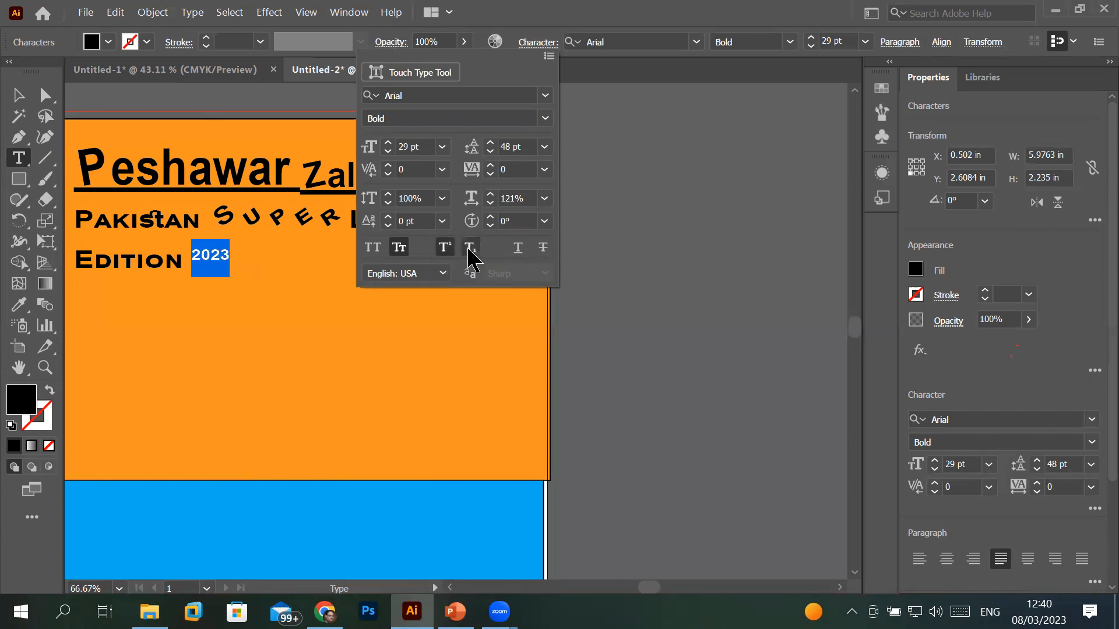
pyautogui.click(470, 249)
pyautogui.click(448, 249)
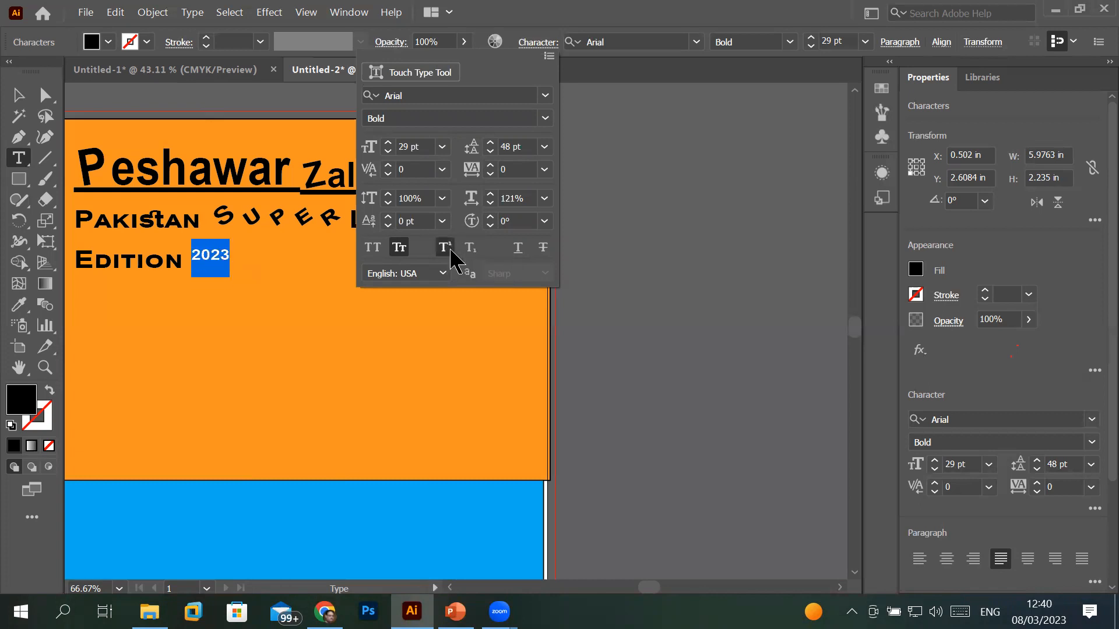
pyautogui.click(451, 251)
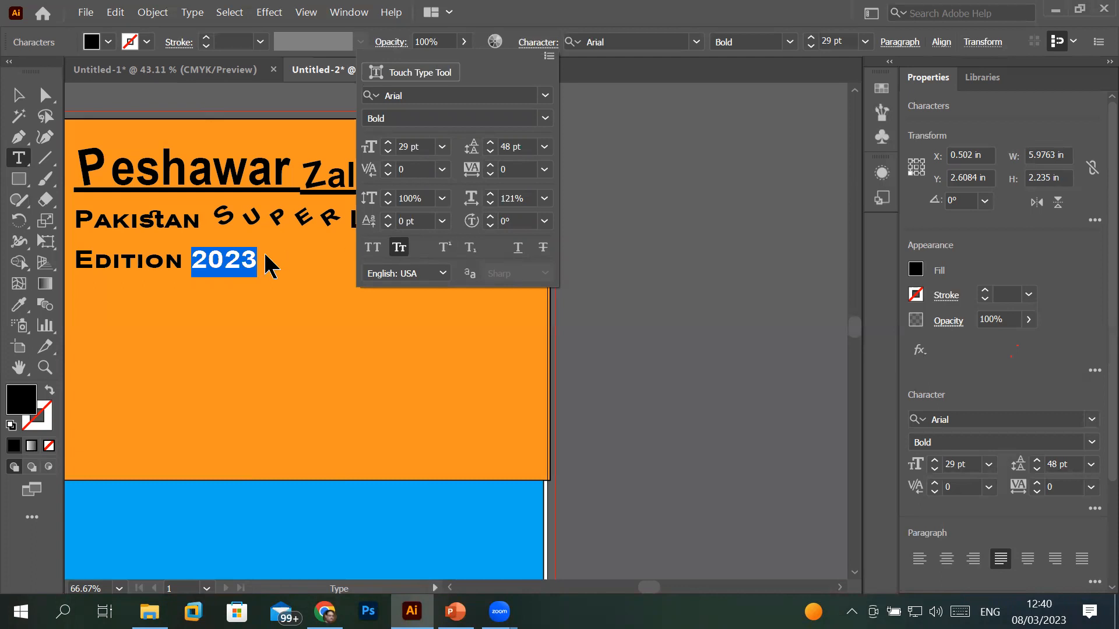
# - Append "x2" after "2023" and try its "2" as Superscript, ending with Subscript
pyautogui.click(257, 269)
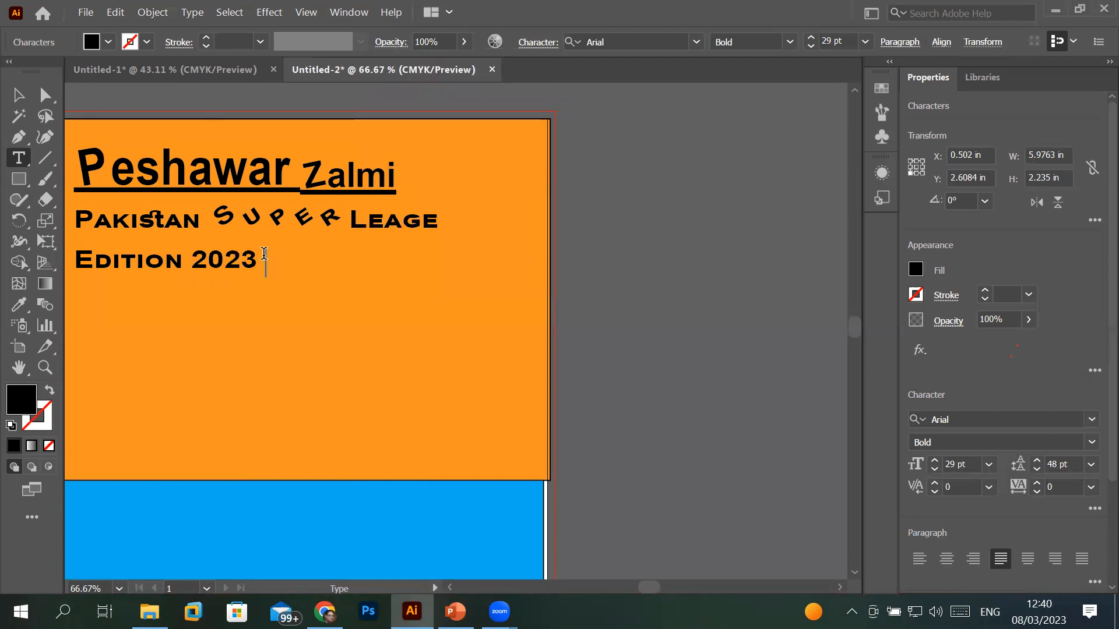
pyautogui.write('x2')
pyautogui.moveTo(283, 258); pyautogui.dragTo(299, 257)
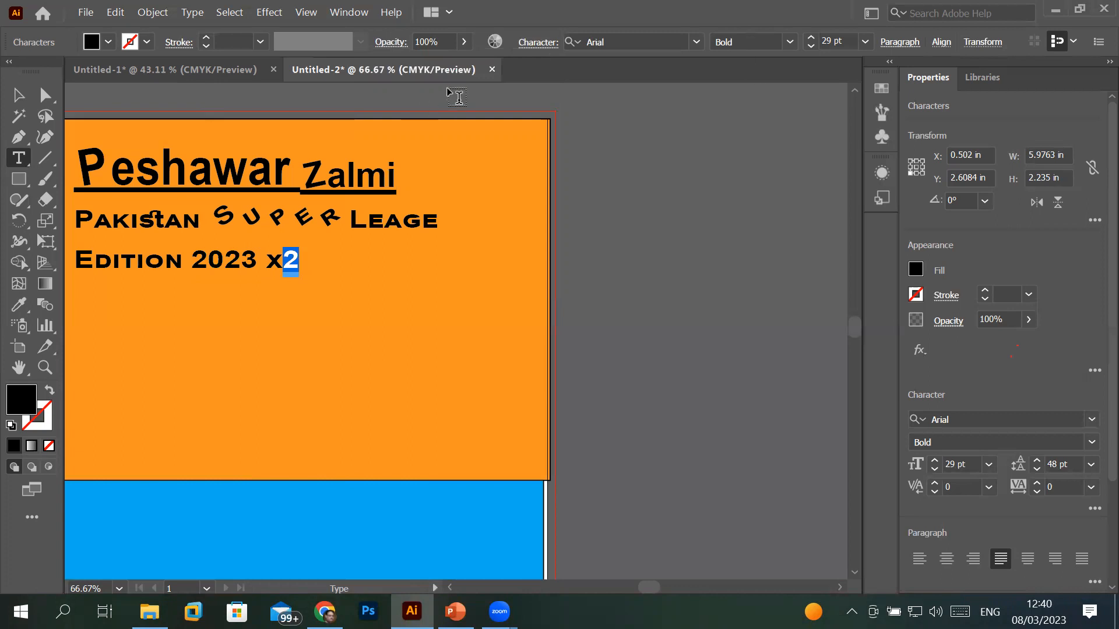
pyautogui.click(531, 44)
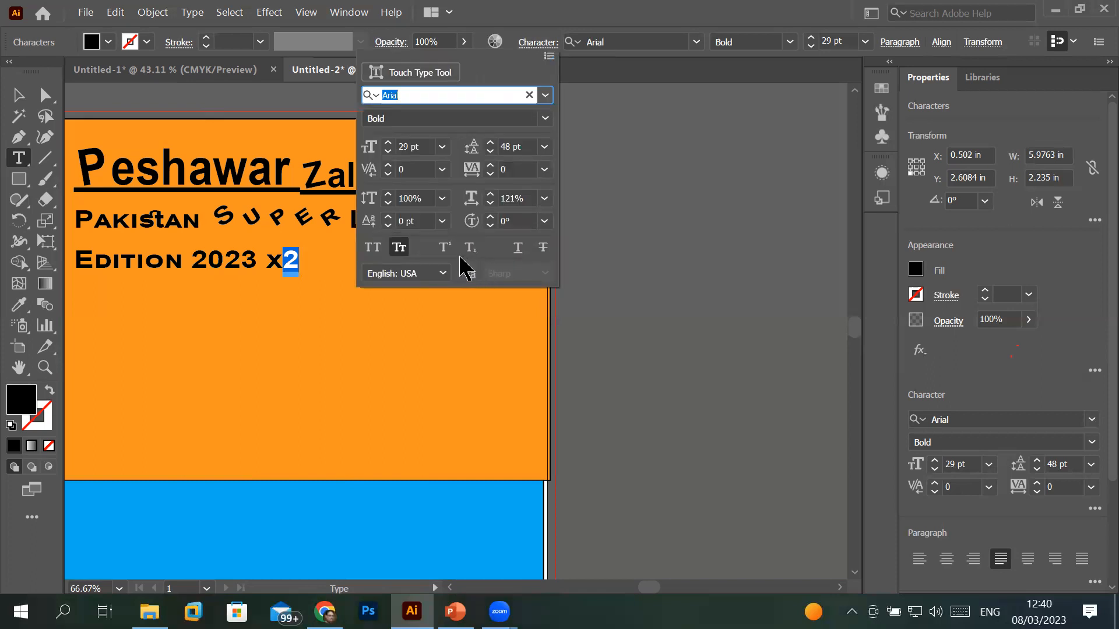
pyautogui.click(445, 250)
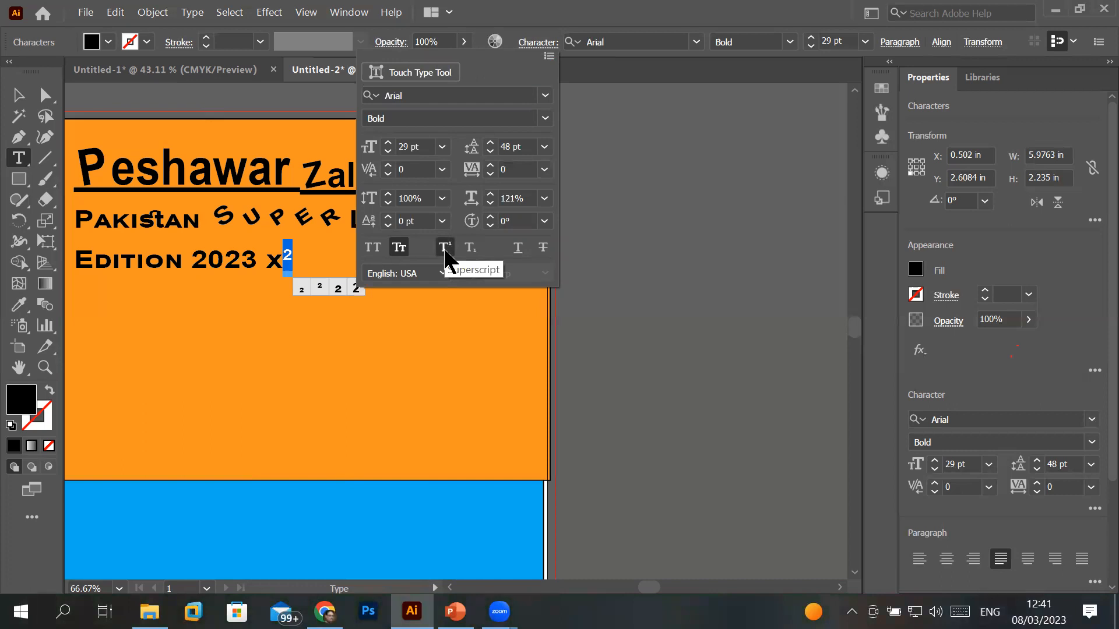
pyautogui.click(471, 249)
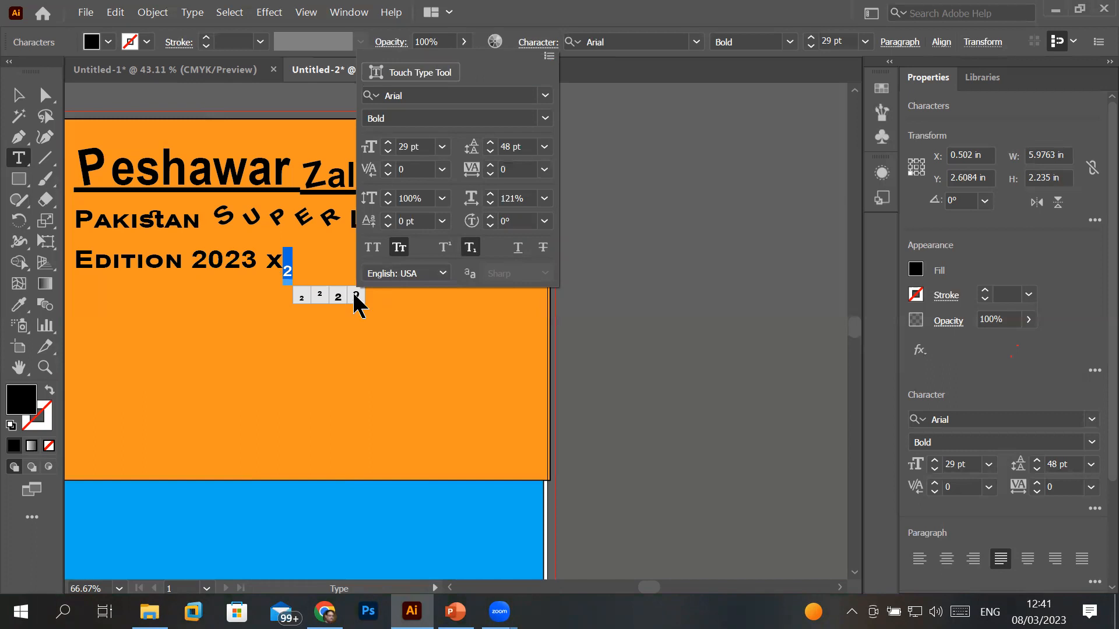
# - Try the alternate glyphs offered for the subscript "2" and undo a substitution along the way
pyautogui.click(319, 294)
pyautogui.moveTo(289, 274)
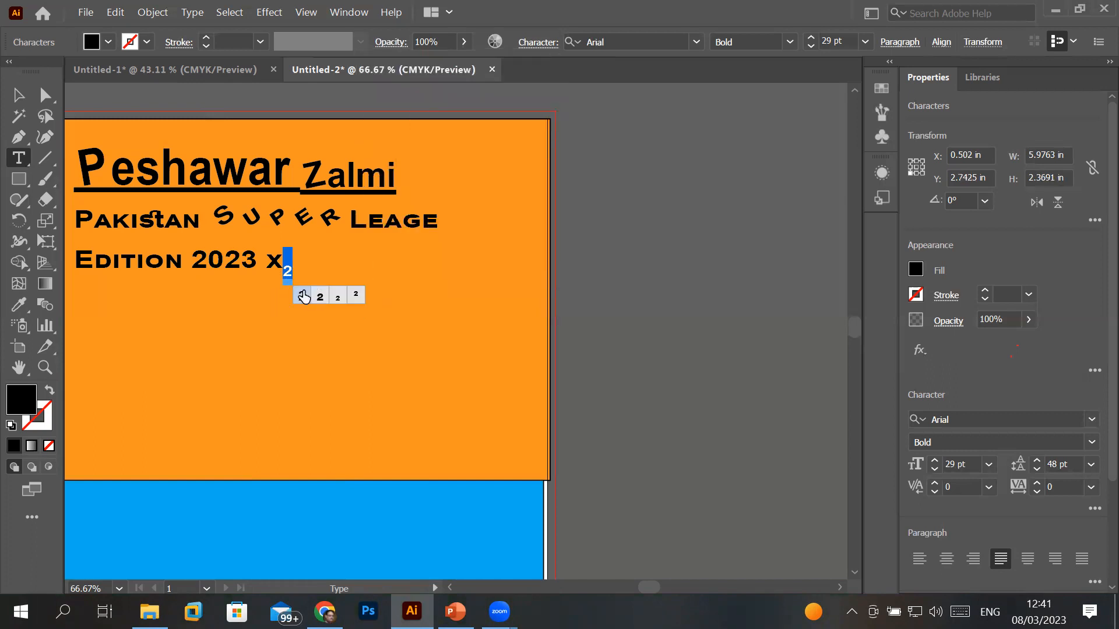
pyautogui.click(304, 297)
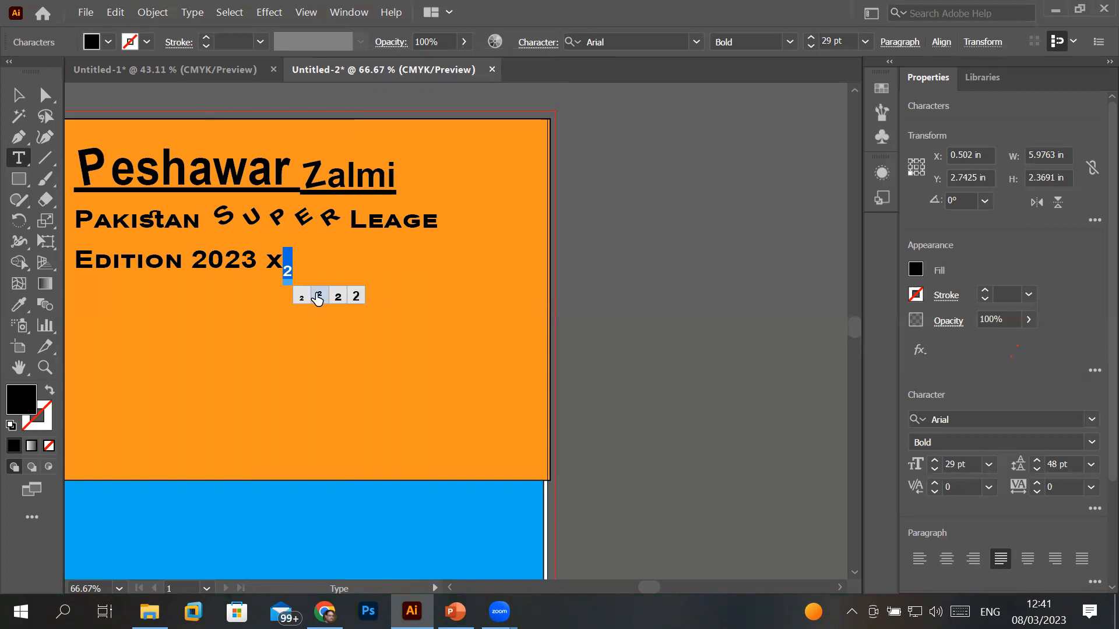
pyautogui.click(318, 296)
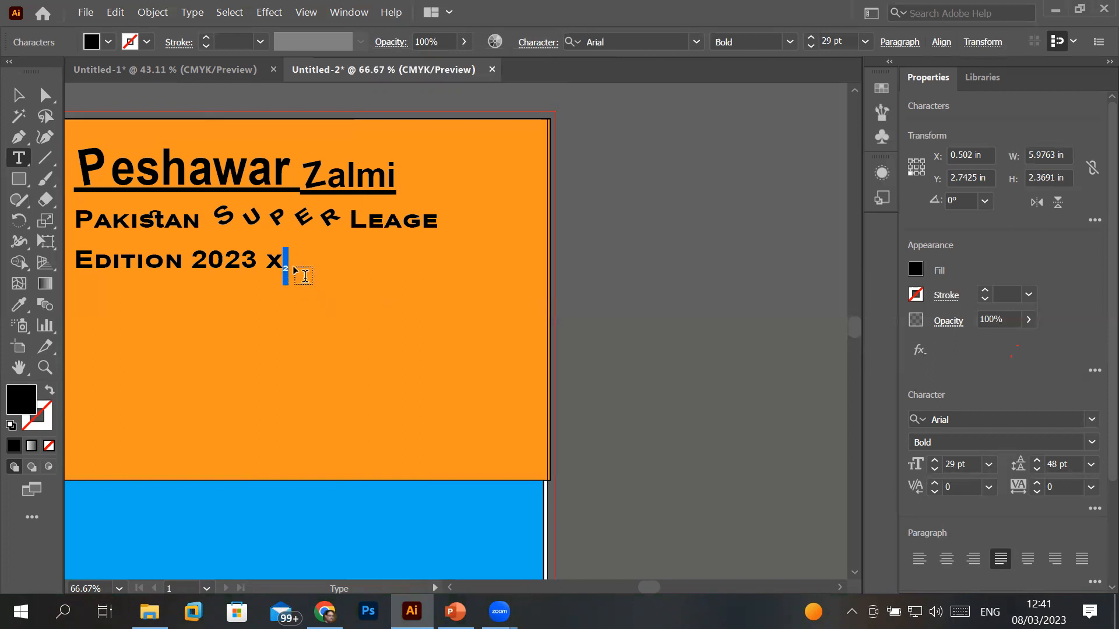
pyautogui.hotkey('ctrl', 'z')
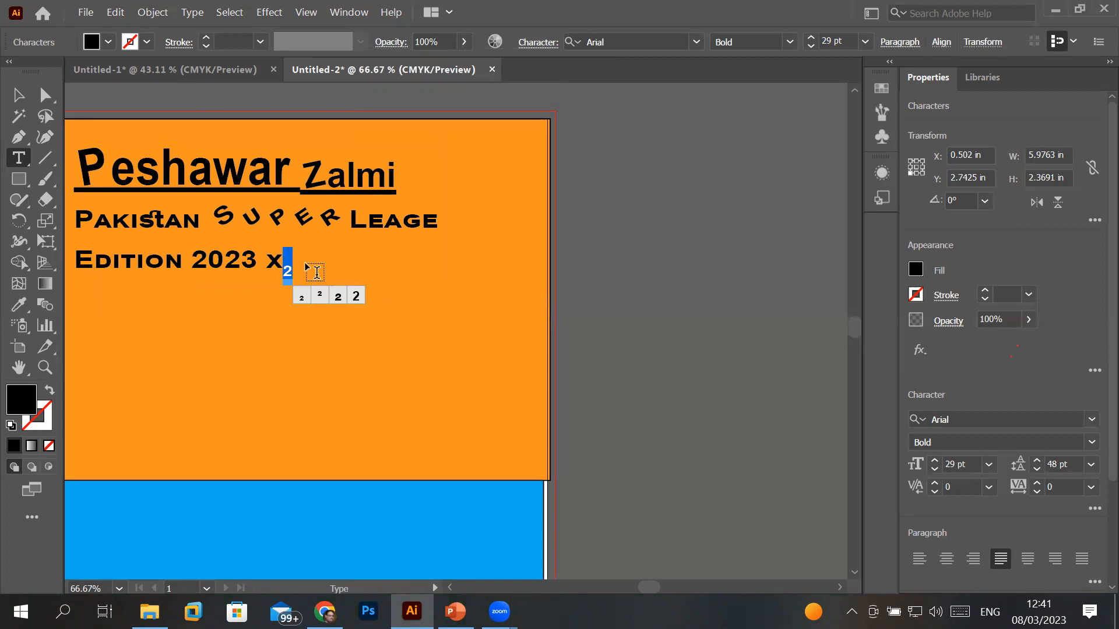
pyautogui.click(301, 297)
# - Reselect the "2" after "x" and switch off its Subscript
pyautogui.click(199, 265)
pyautogui.moveTo(285, 269); pyautogui.dragTo(293, 270)
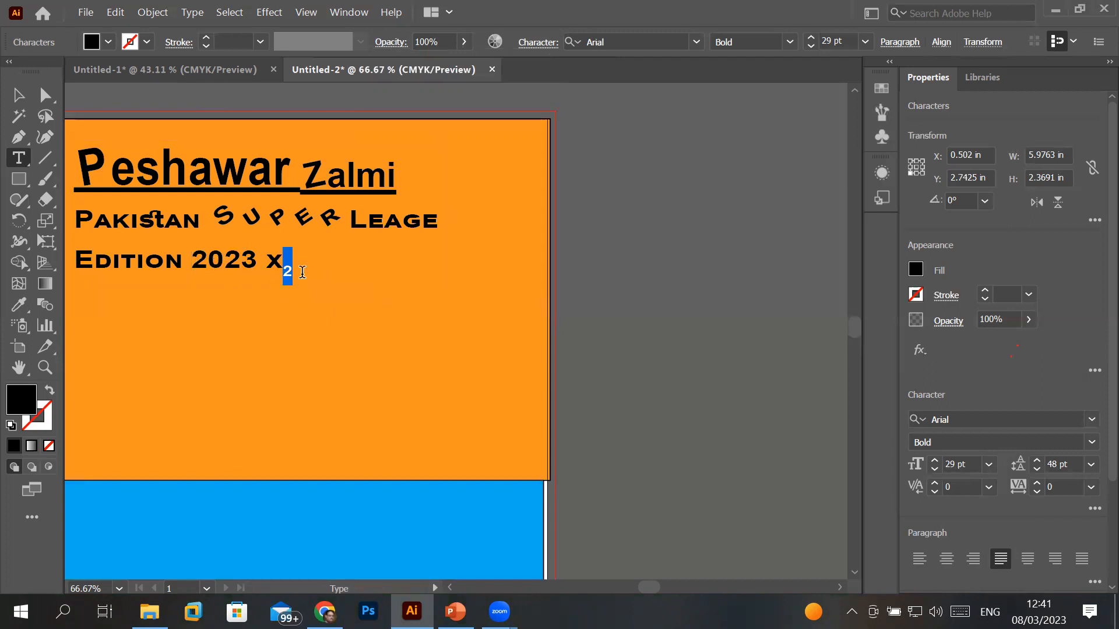
pyautogui.click(538, 42)
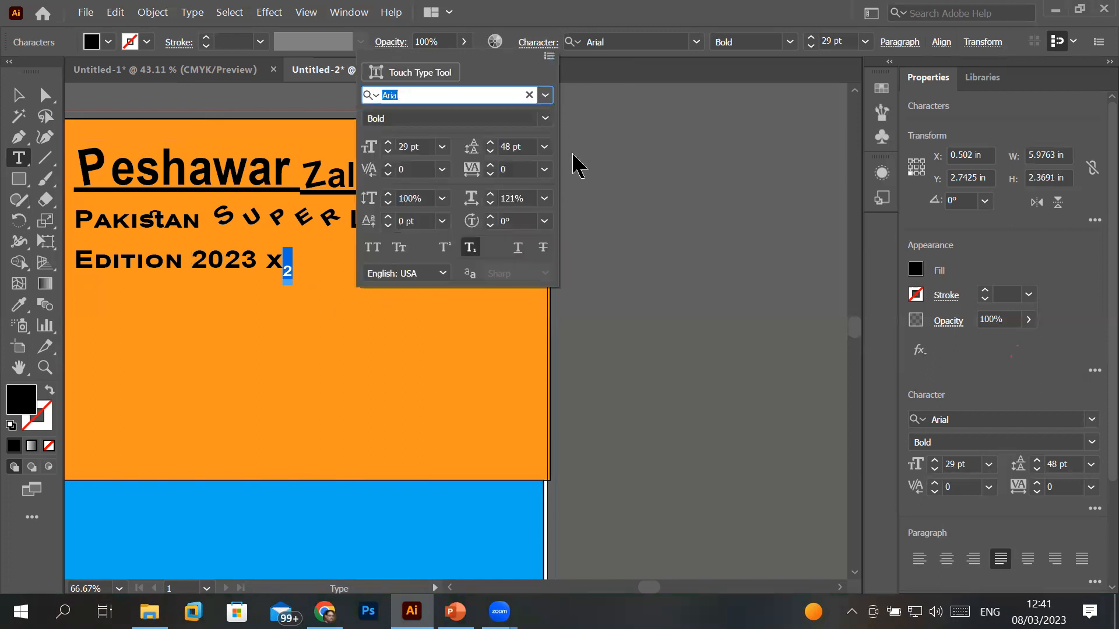
pyautogui.click(470, 248)
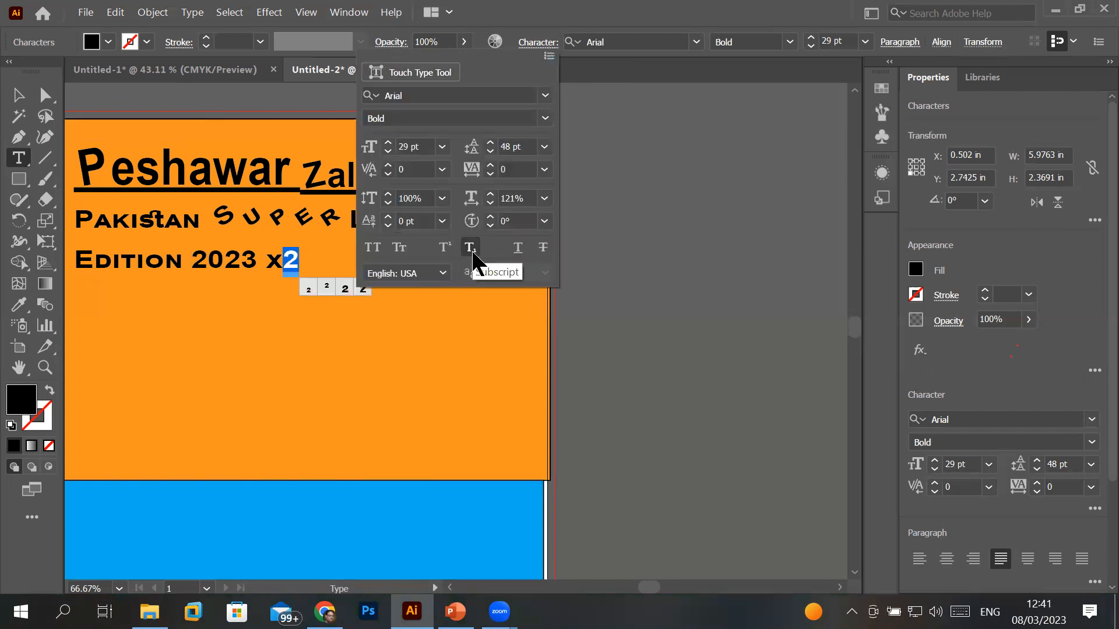
# - Select the "x2" at the end of the third line
pyautogui.click(252, 261)
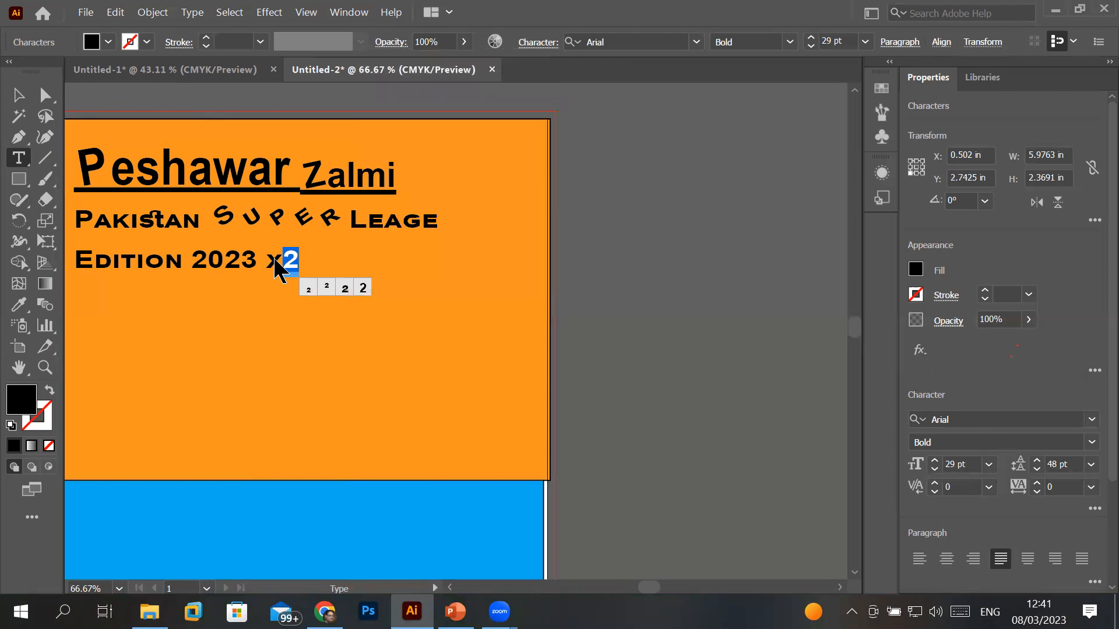
pyautogui.click(272, 257)
pyautogui.moveTo(267, 258); pyautogui.dragTo(306, 261)
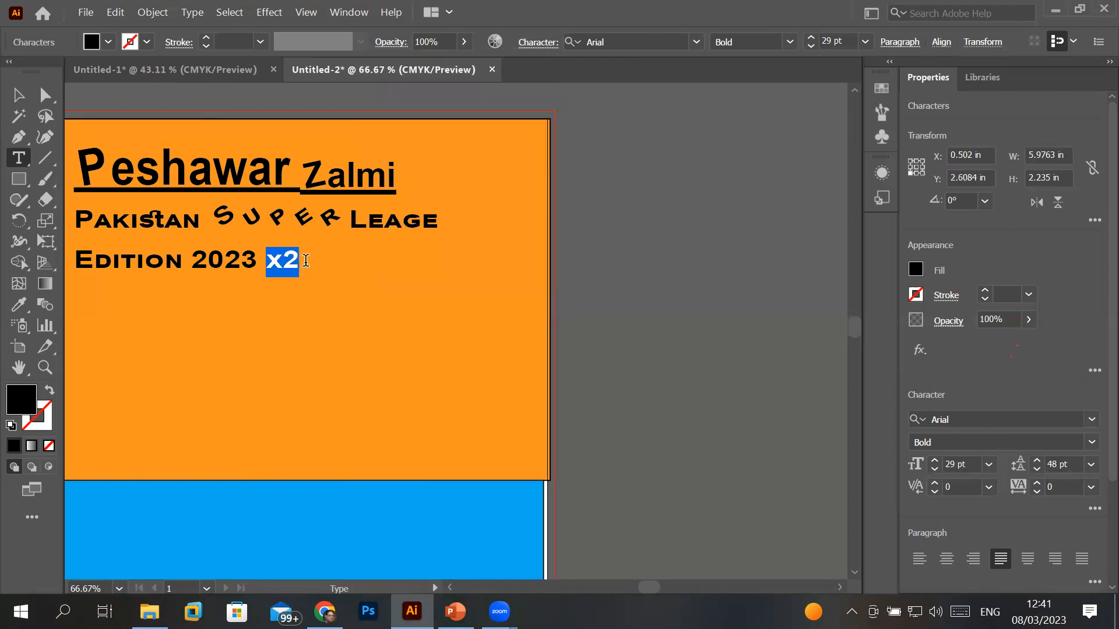
# - Delete the "x2" following "Edition 2023" and select the whole Peshawar Zalmi text block as an object
pyautogui.press('BackSpace')
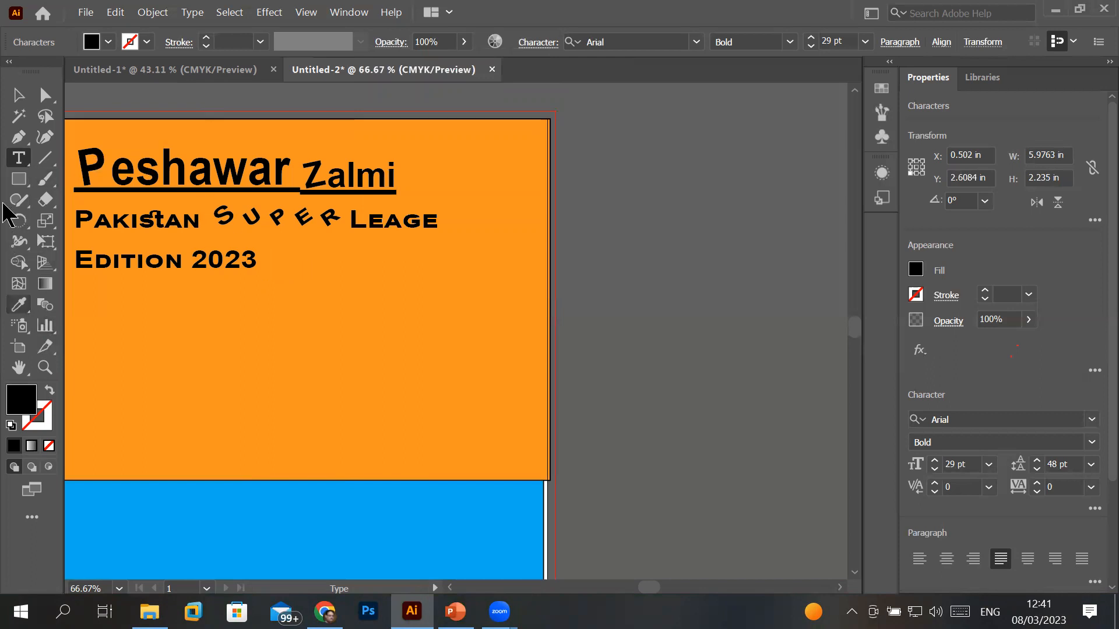
pyautogui.click(20, 159)
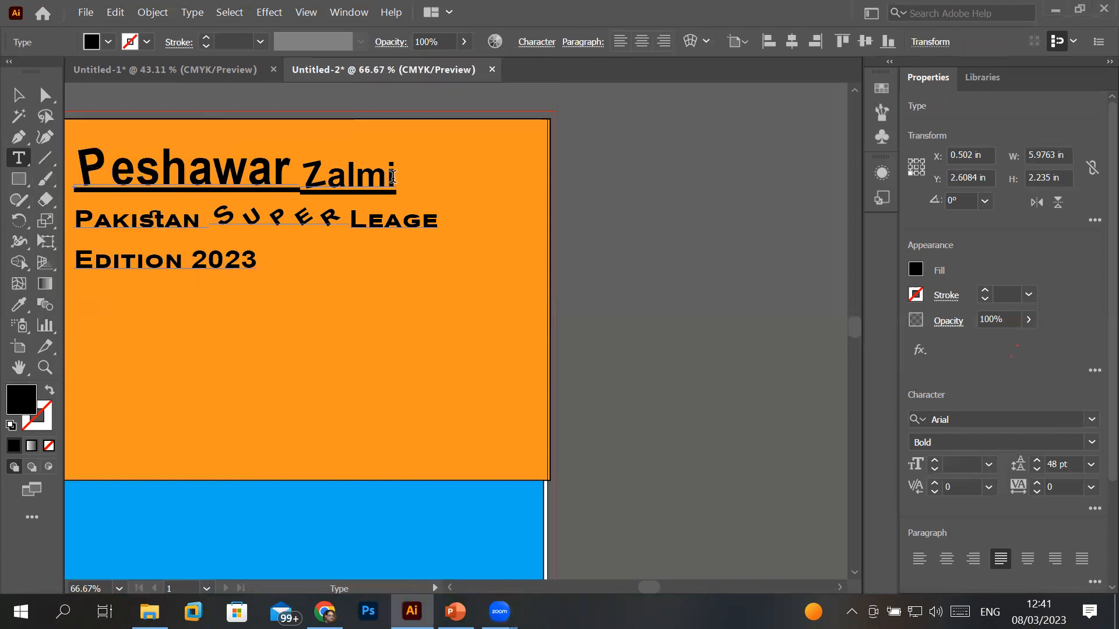
pyautogui.click(301, 175)
pyautogui.moveTo(78, 170); pyautogui.dragTo(413, 191)
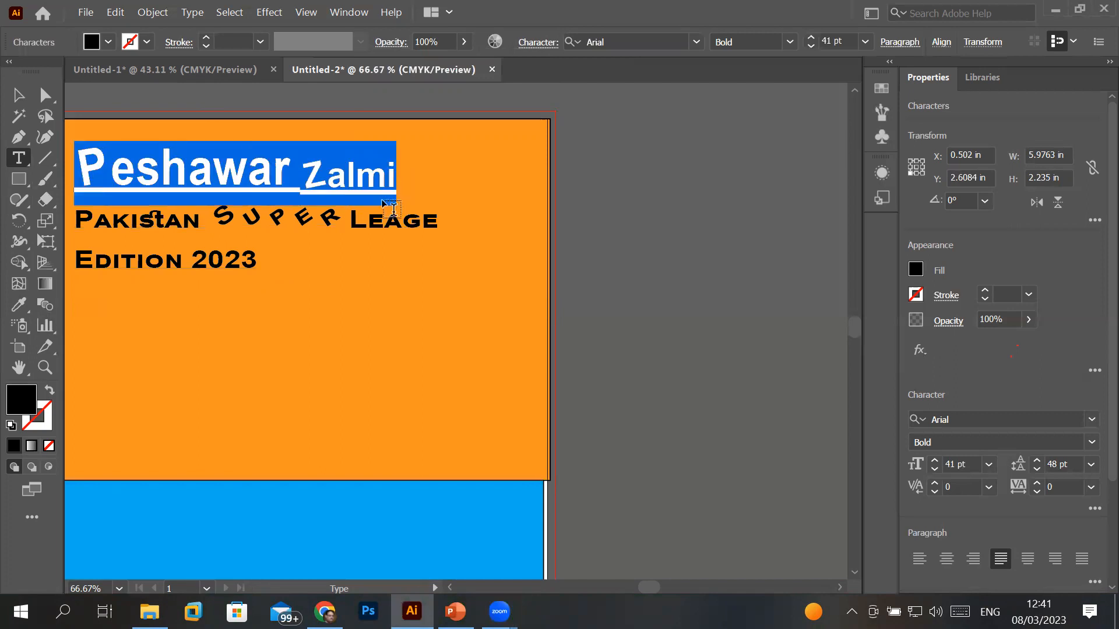
pyautogui.click(315, 219)
pyautogui.click(19, 97)
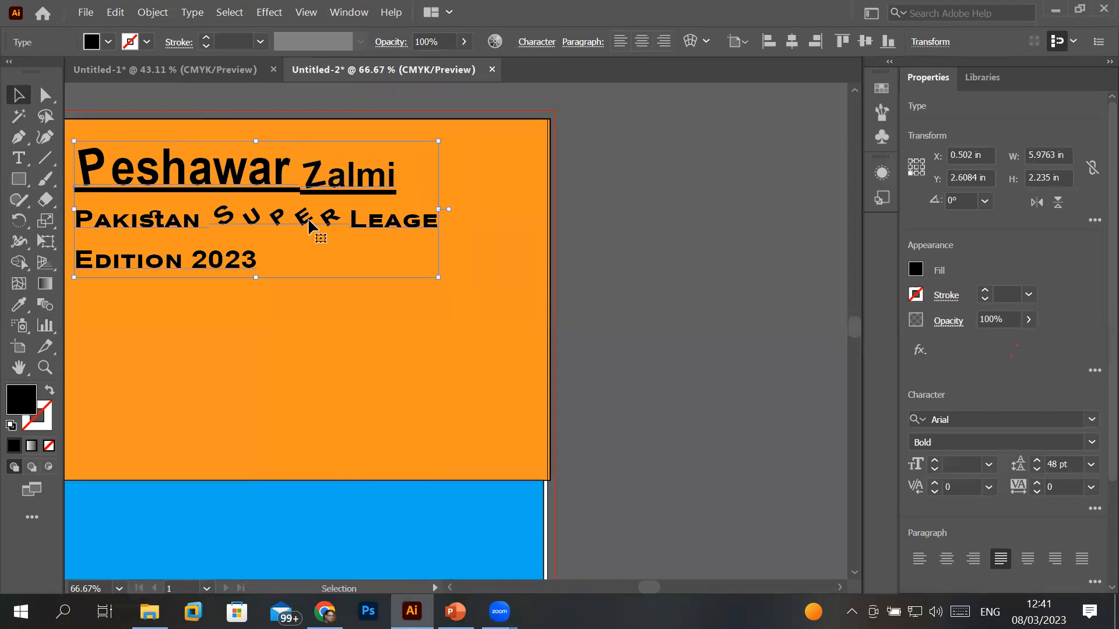
pyautogui.click(706, 45)
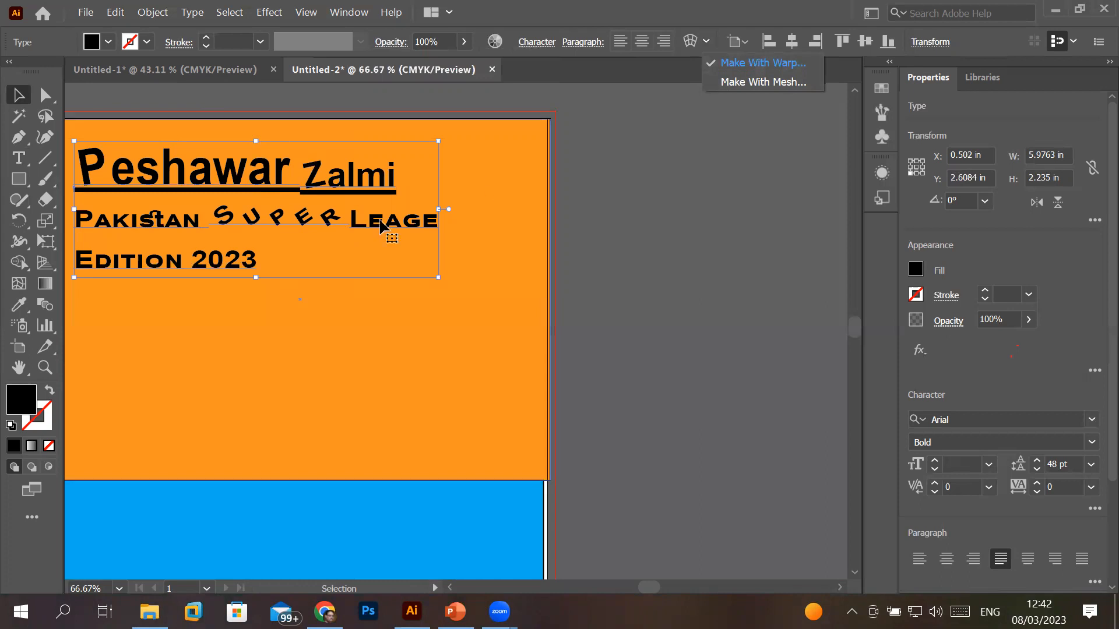
pyautogui.click(291, 303)
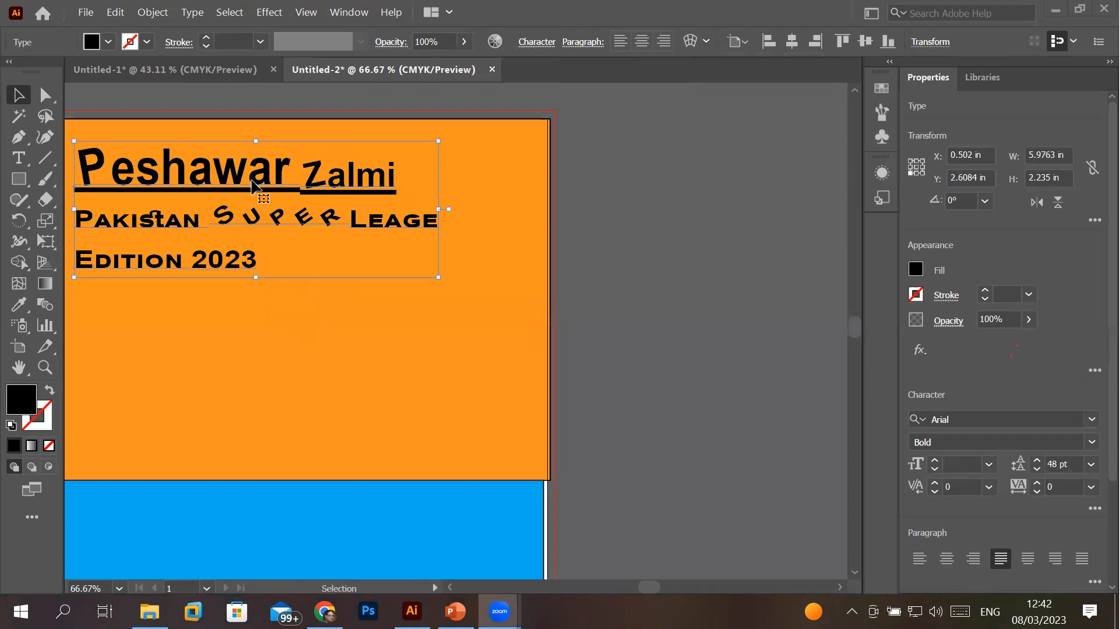
pyautogui.click(694, 44)
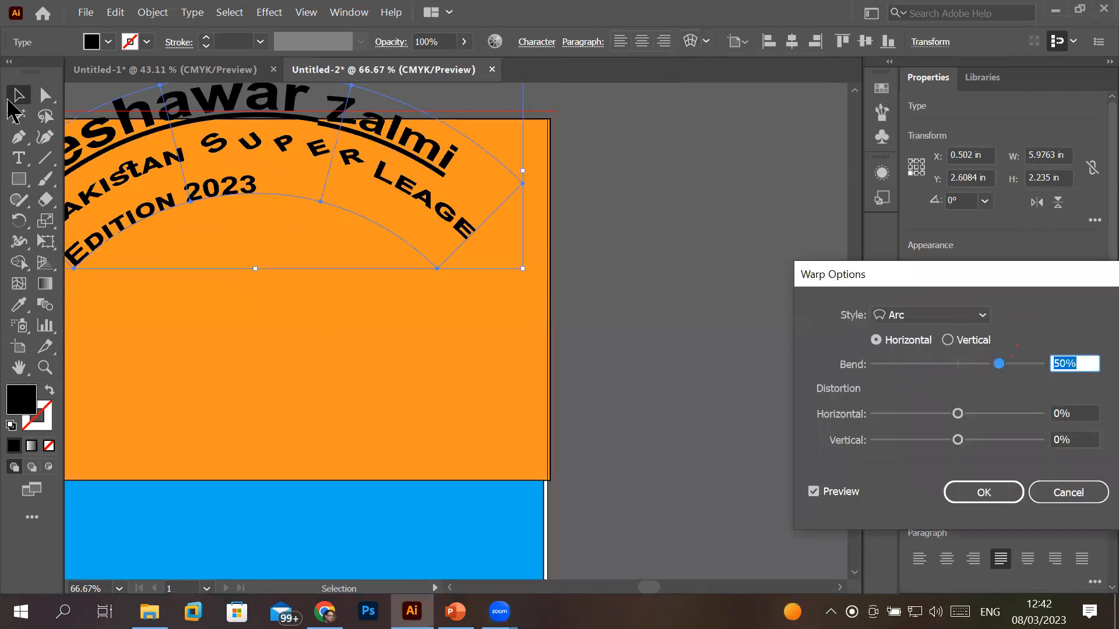
pyautogui.click(302, 196)
pyautogui.click(980, 318)
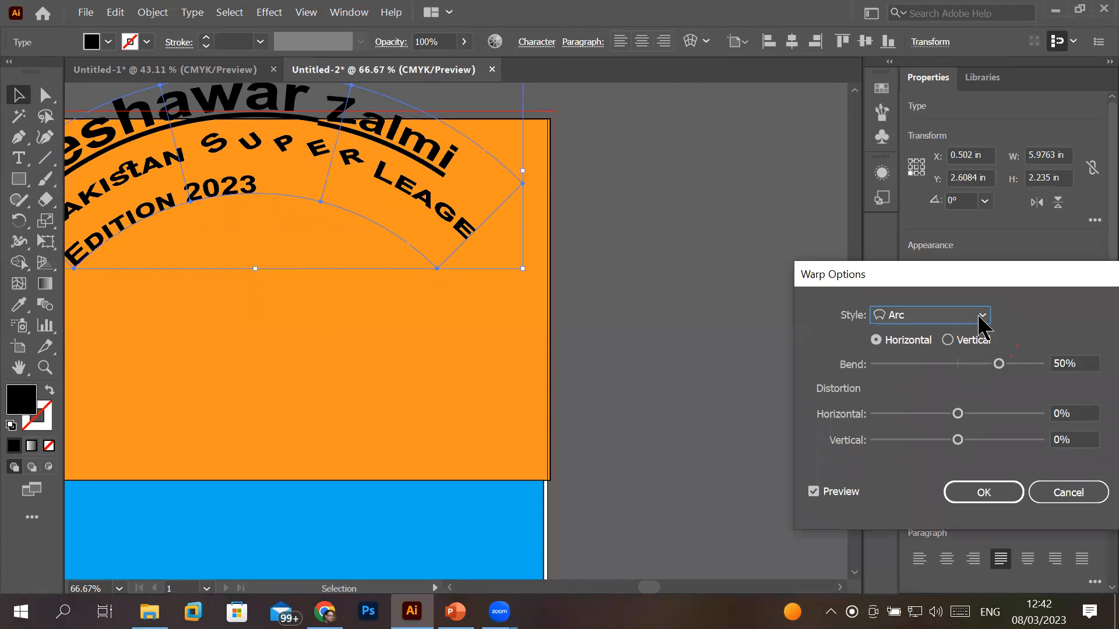
pyautogui.click(980, 317)
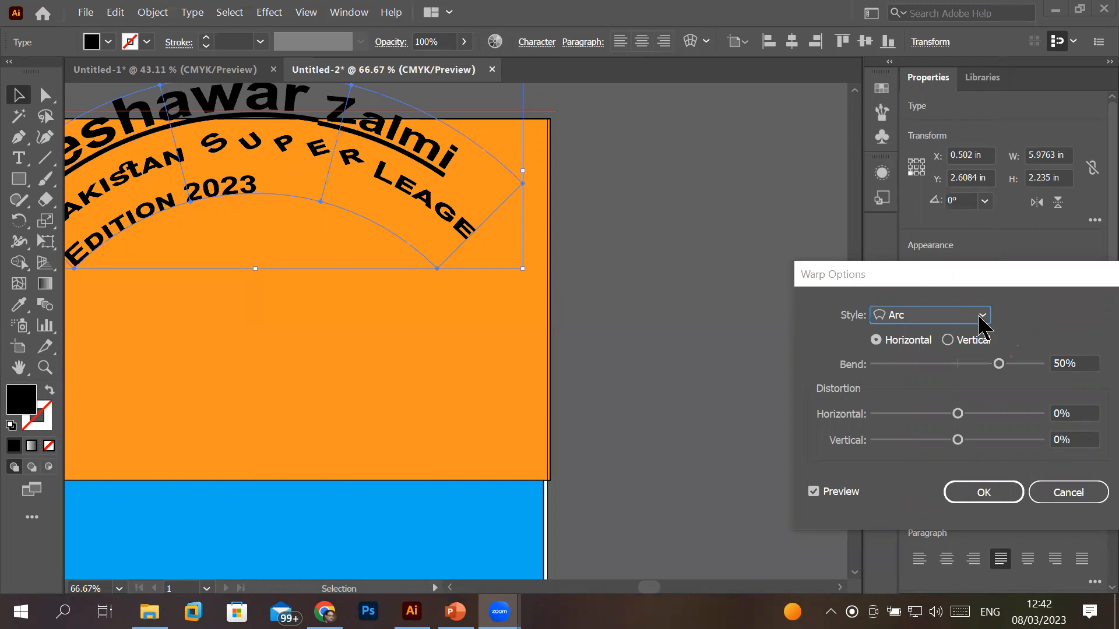
pyautogui.click(1068, 492)
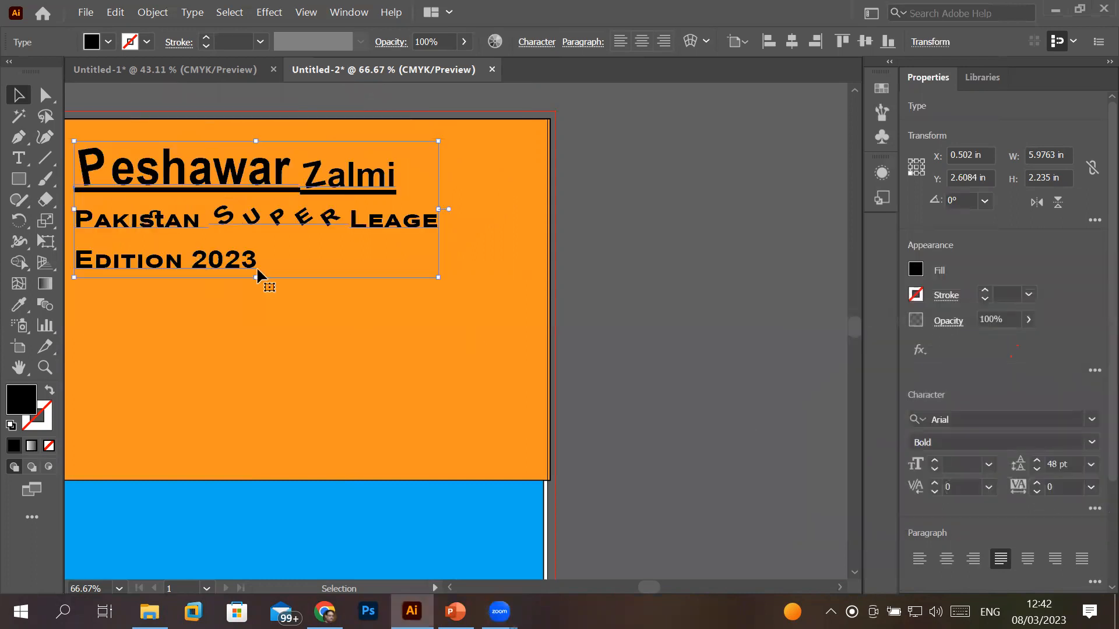
# - Move the text block to about X 1.47 in, Y 2.80 in and start an envelope warp on it with preview
pyautogui.moveTo(244, 219); pyautogui.dragTo(303, 232)
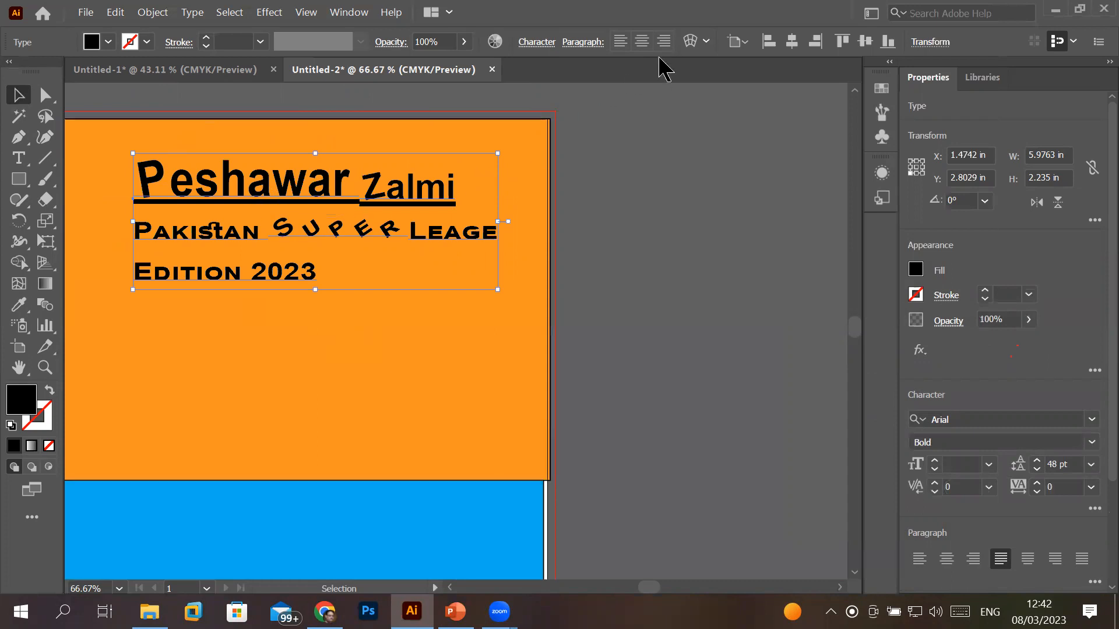
pyautogui.click(687, 44)
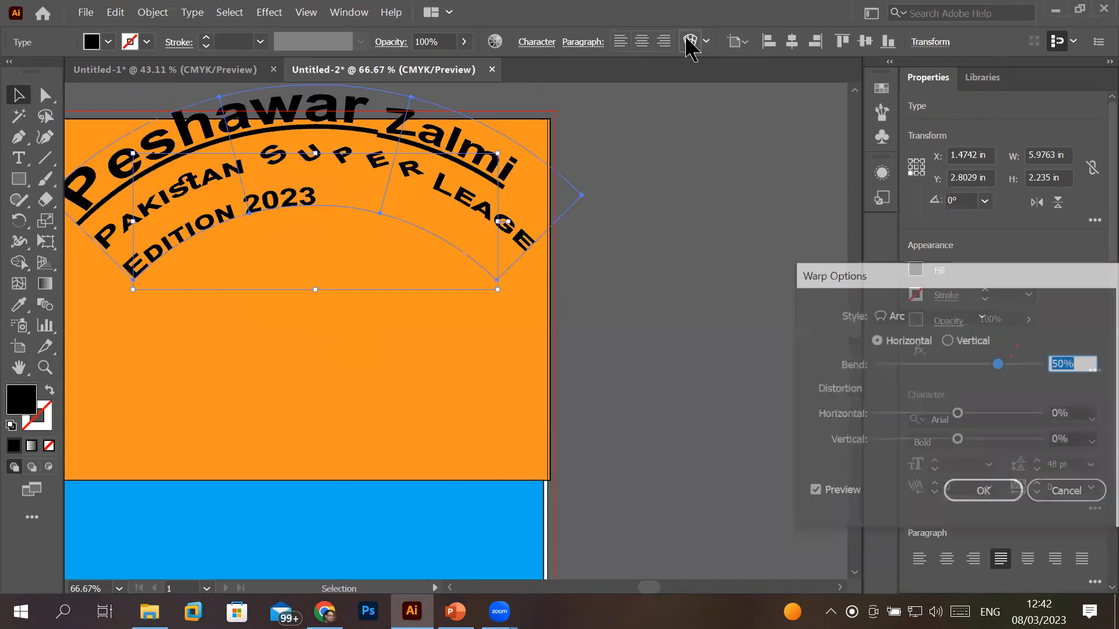
pyautogui.moveTo(890, 278); pyautogui.dragTo(760, 146)
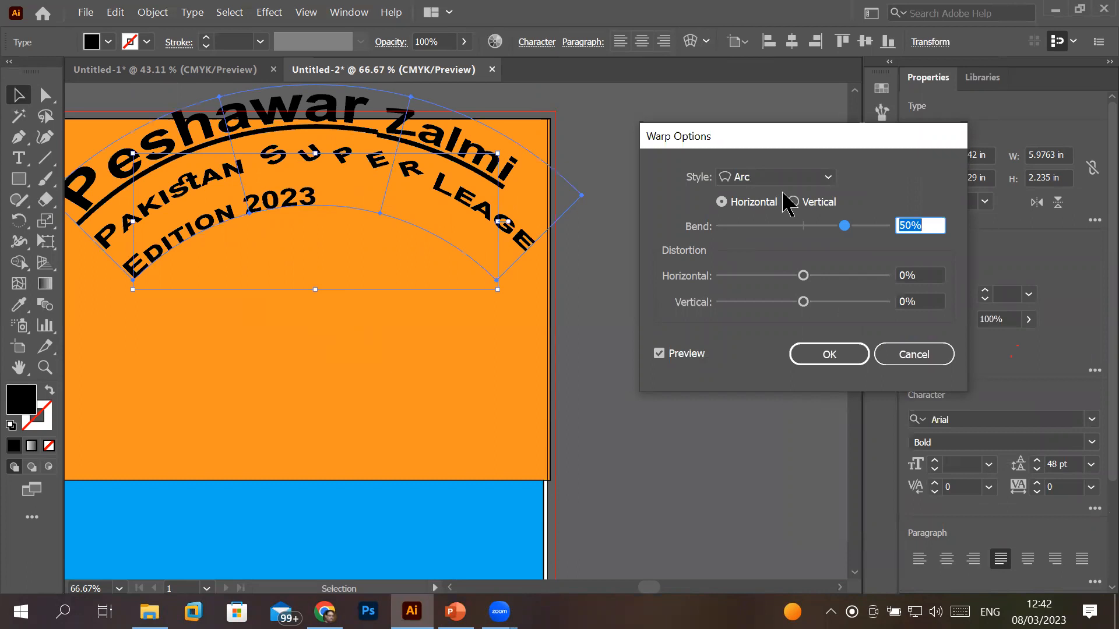
# - Preview the Arc Lower, Arc Upper and Arch warp styles on the text block at 50% horizontal bend
pyautogui.click(830, 178)
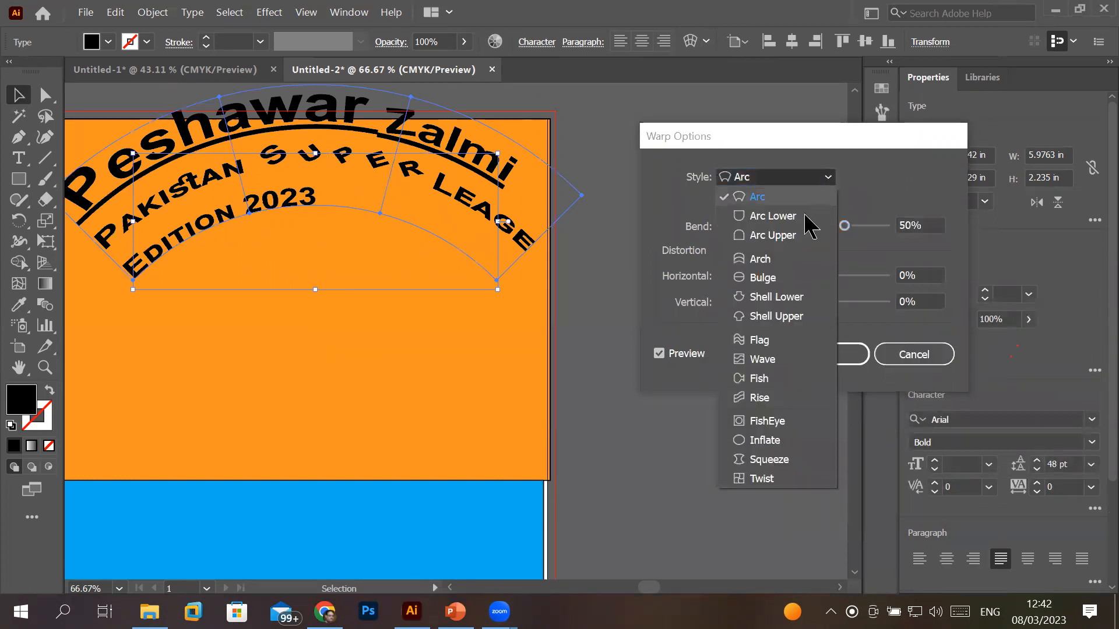
pyautogui.click(806, 218)
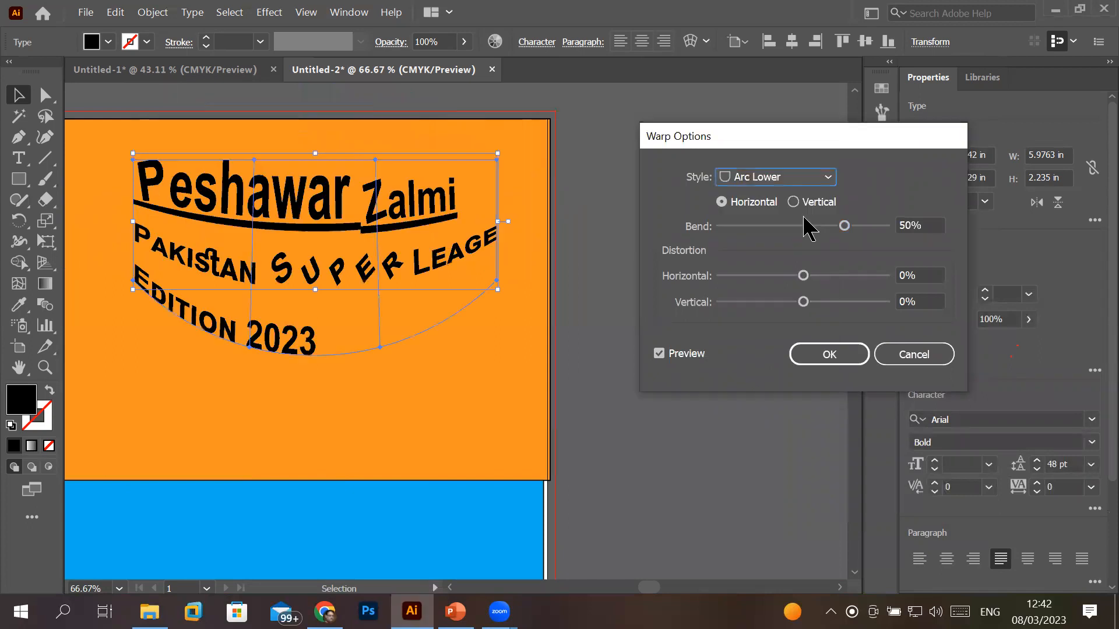
pyautogui.click(808, 181)
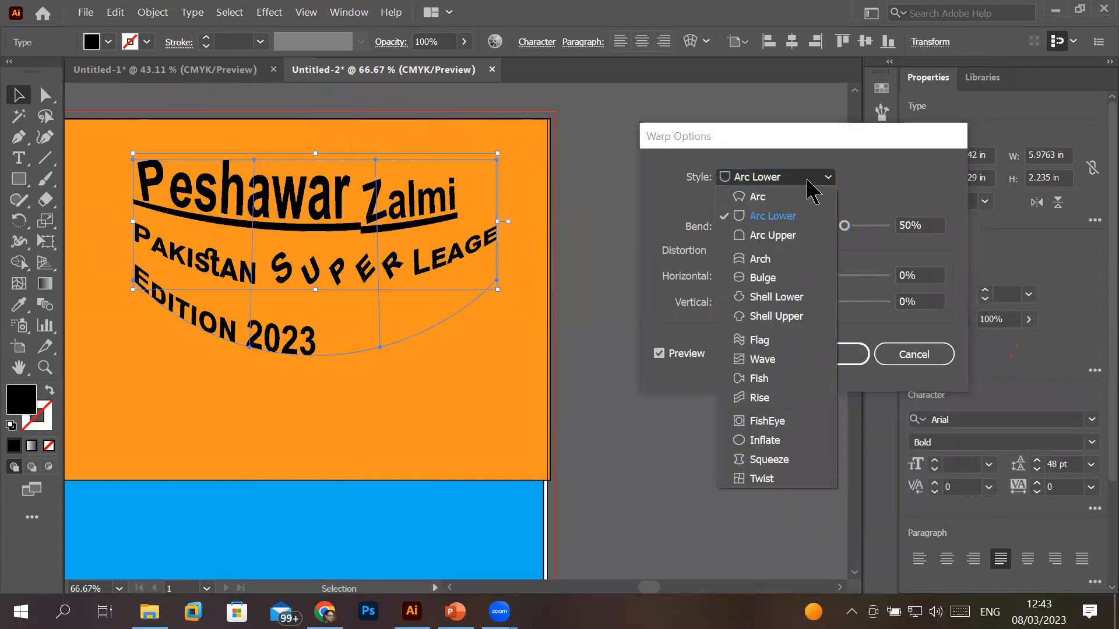
pyautogui.click(804, 238)
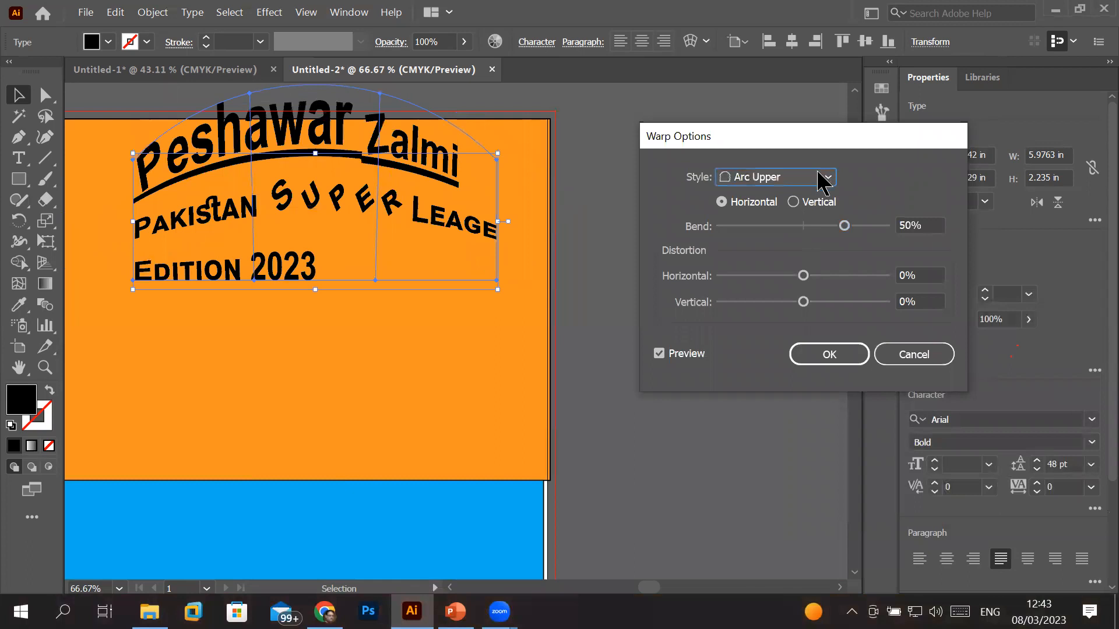
pyautogui.click(820, 182)
pyautogui.click(806, 258)
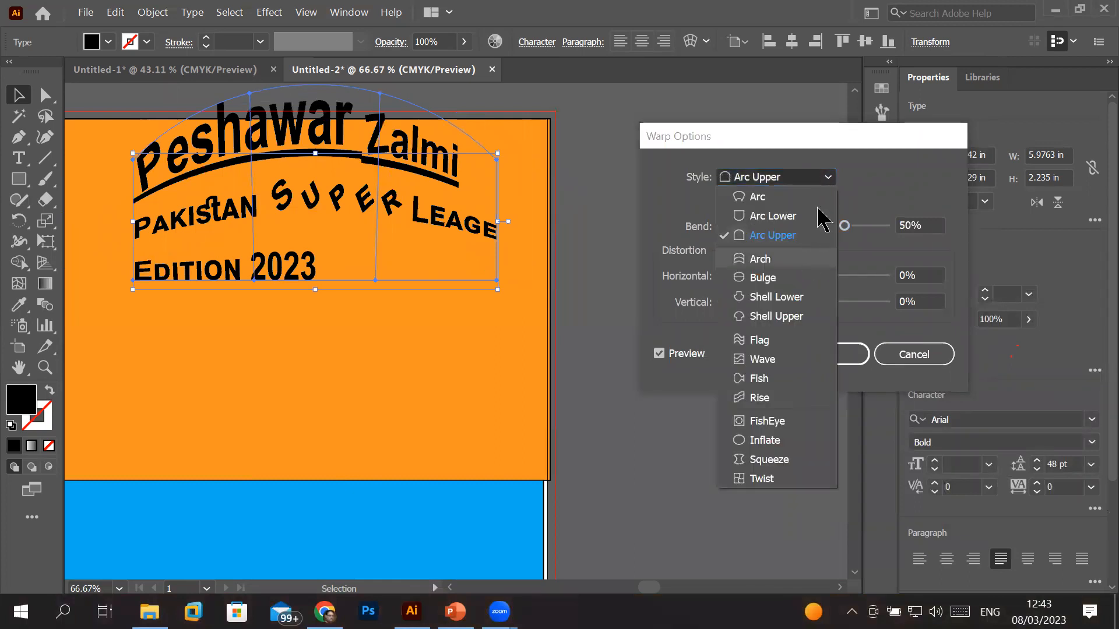
# - Try the Bulge, Shell Lower and Shell Upper warp styles on the text block
pyautogui.click(828, 179)
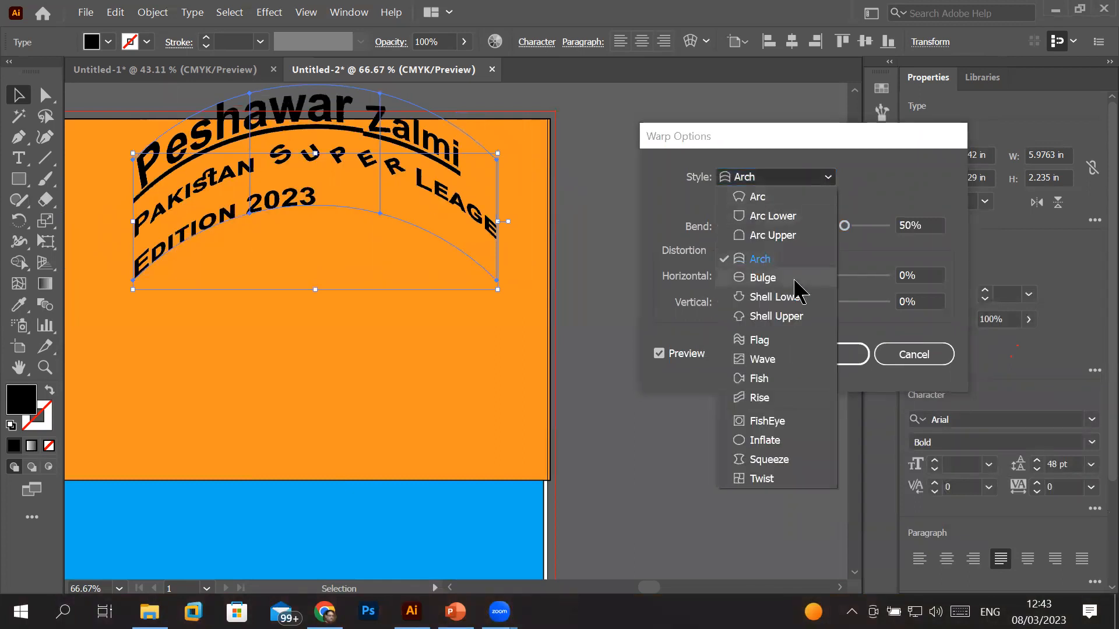
pyautogui.click(795, 279)
pyautogui.click(821, 177)
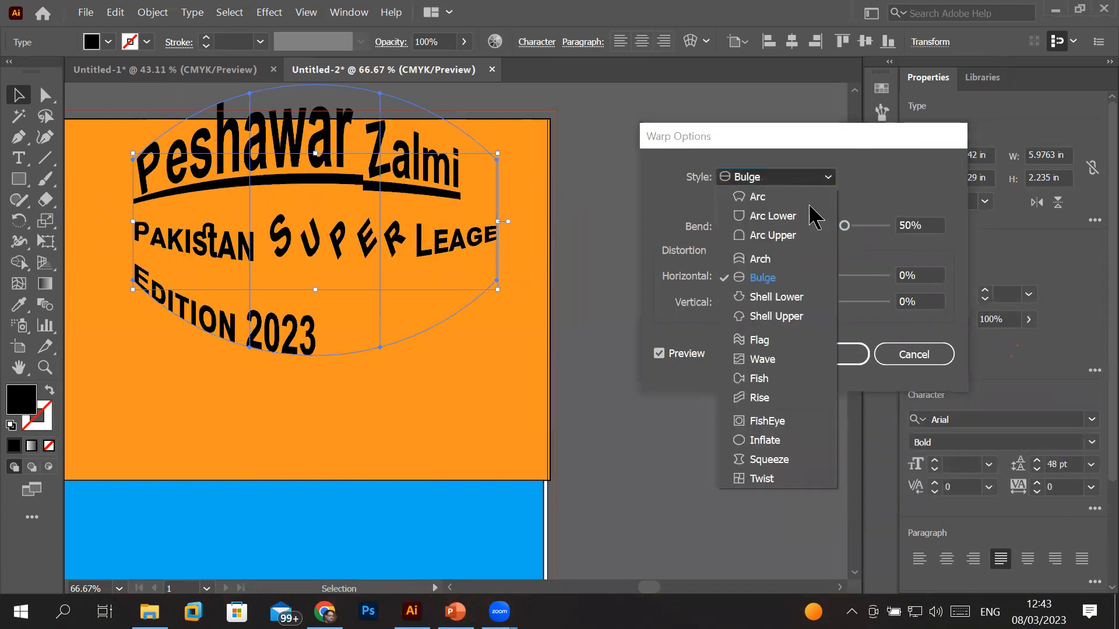
pyautogui.click(803, 300)
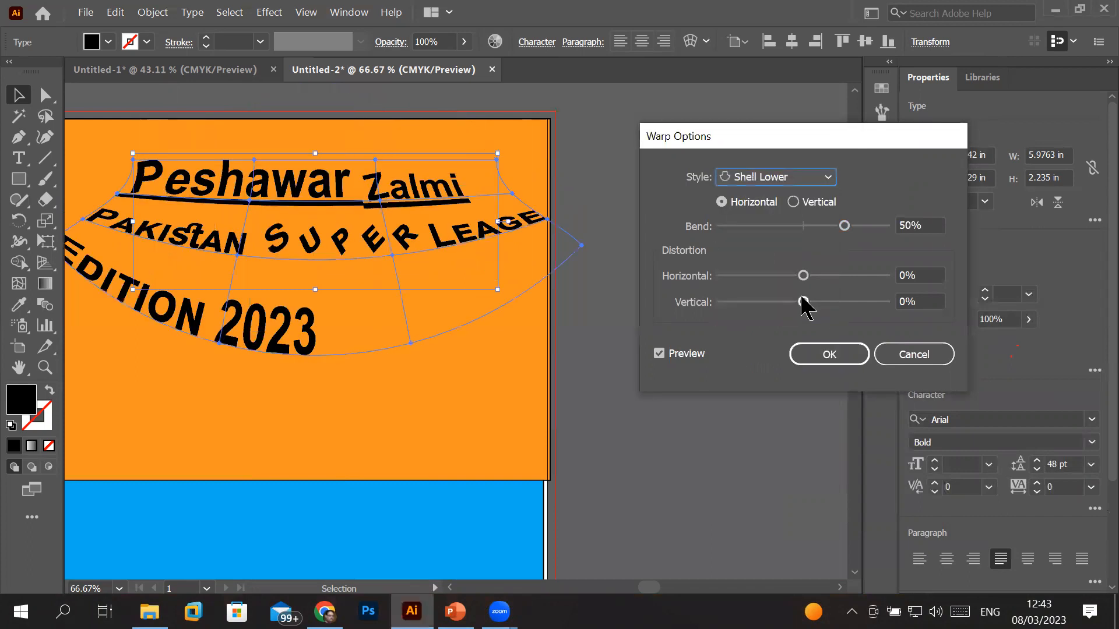
pyautogui.click(828, 179)
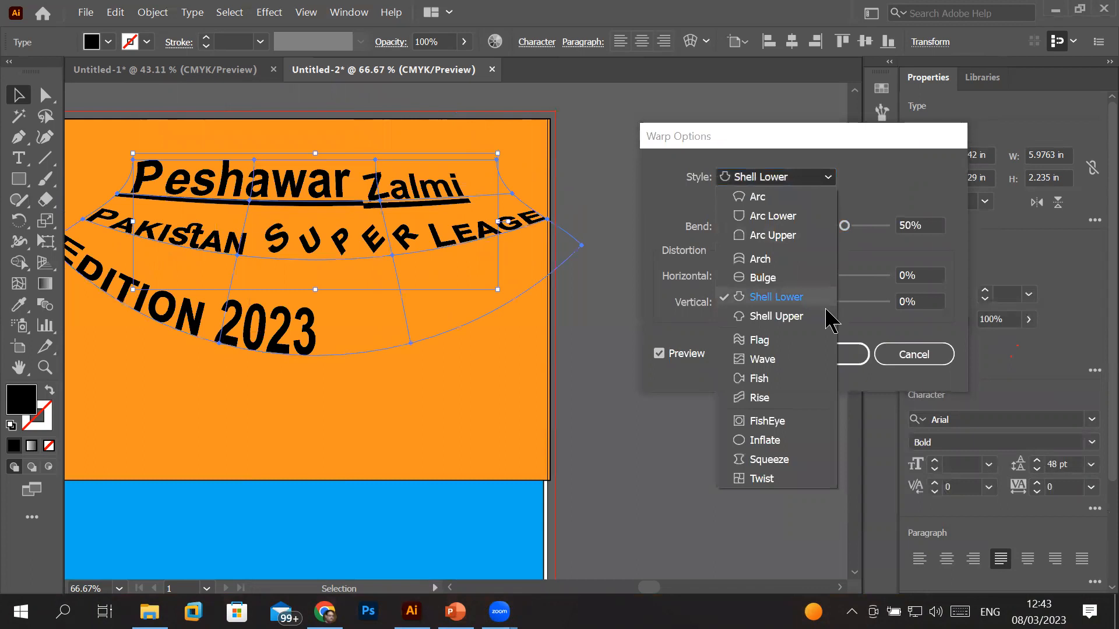
pyautogui.click(777, 317)
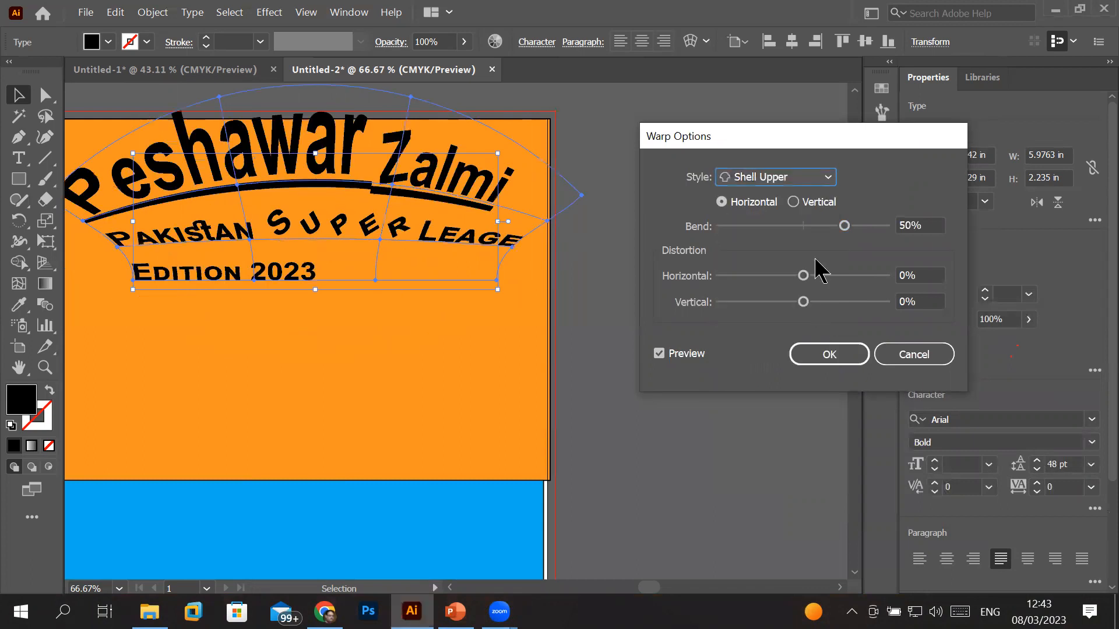
# - Preview the Flag, Wave and Fish warp styles on the text block
pyautogui.click(817, 180)
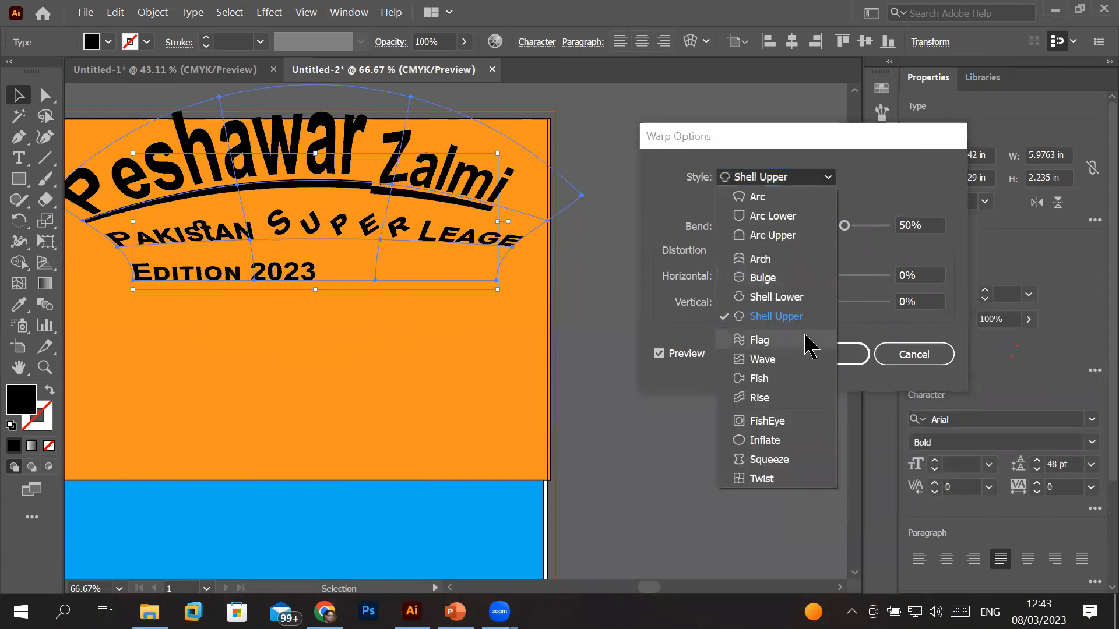
pyautogui.click(759, 340)
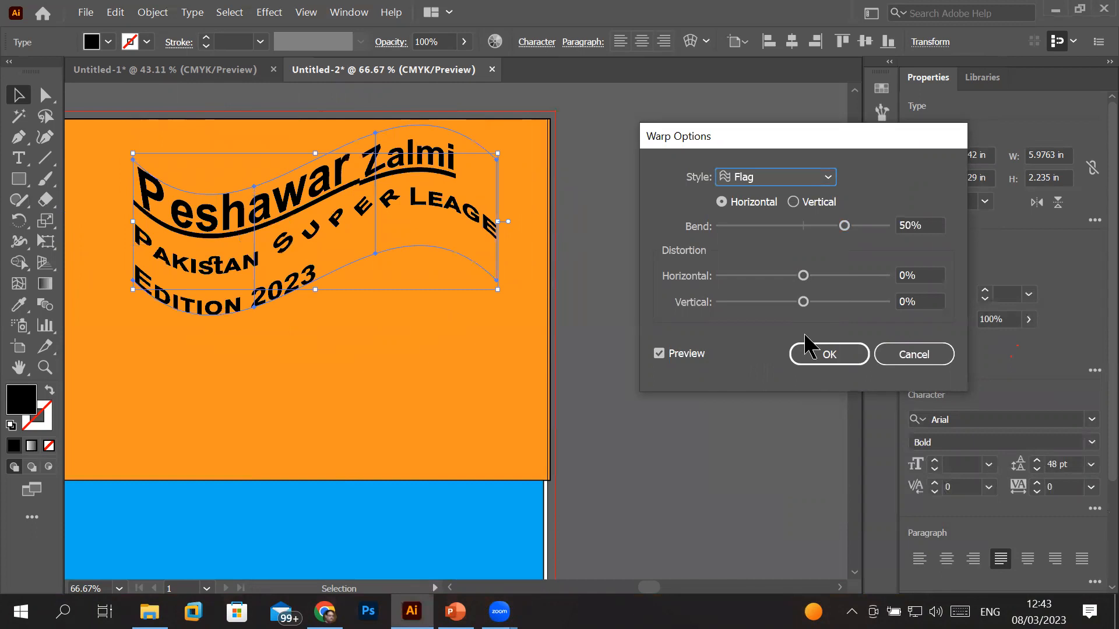
pyautogui.click(828, 180)
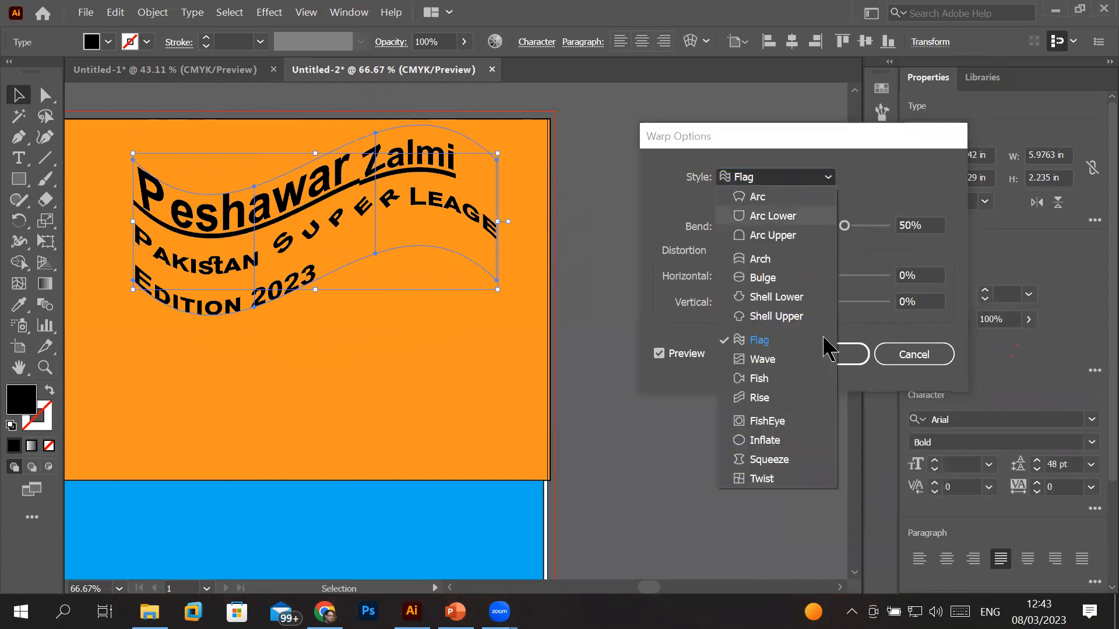
pyautogui.click(798, 360)
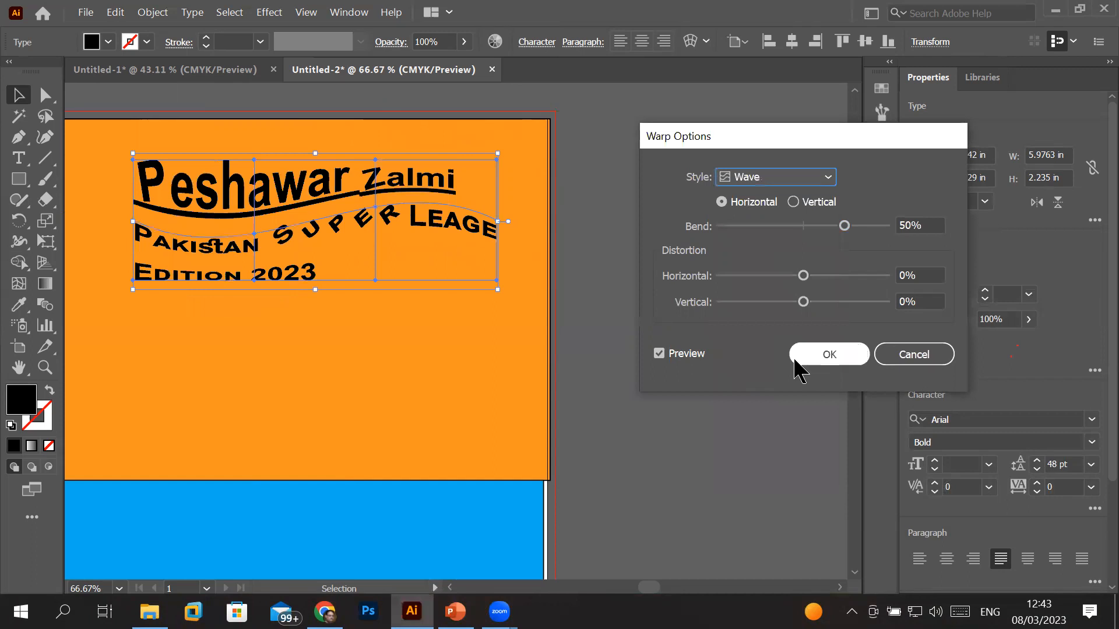
pyautogui.click(826, 191)
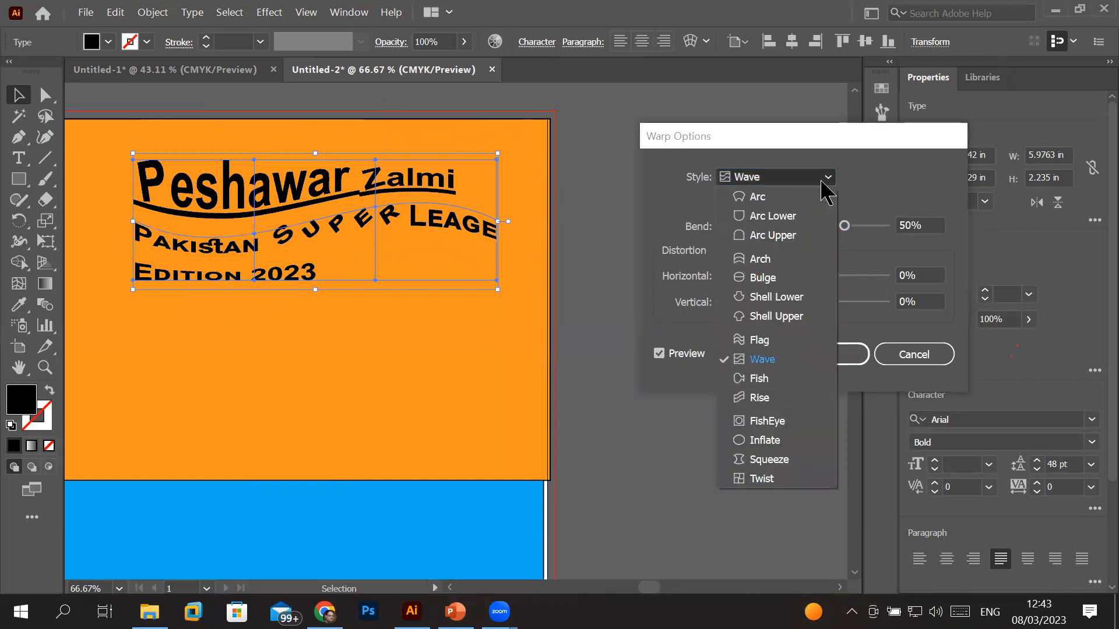
pyautogui.click(784, 387)
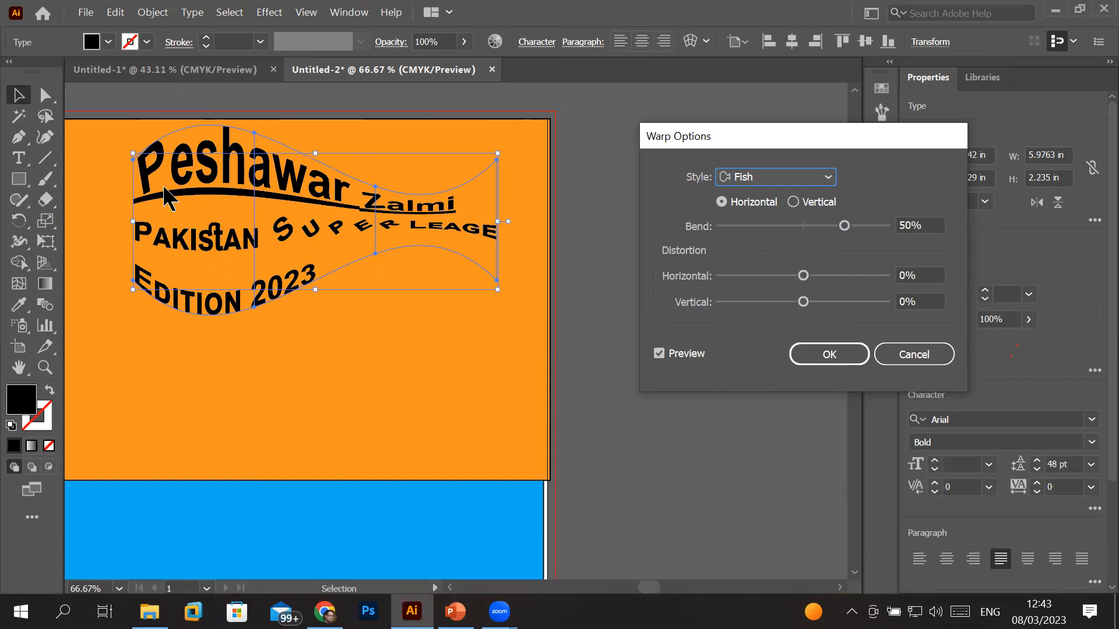
# - Try the Rise and FishEye warp styles on the text block
pyautogui.click(758, 178)
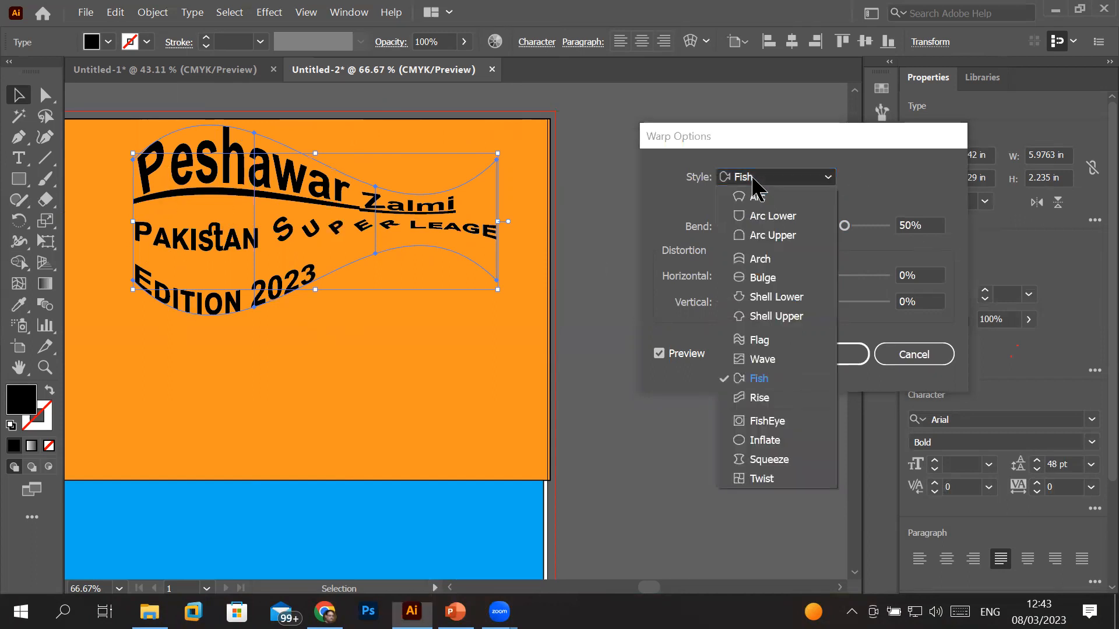
pyautogui.click(774, 401)
pyautogui.click(824, 178)
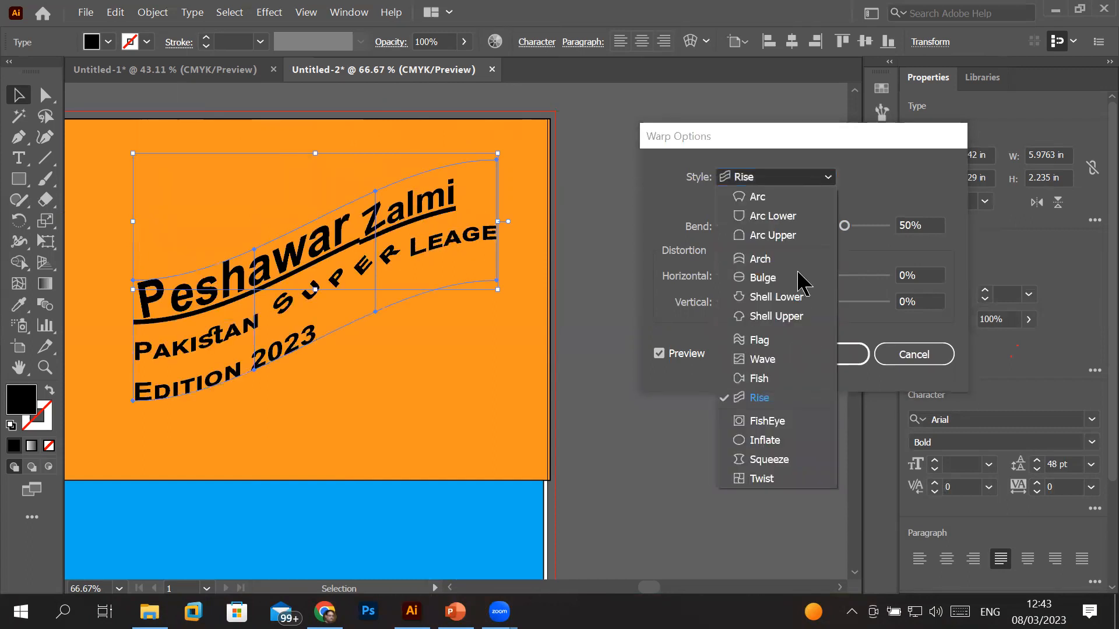
pyautogui.click(782, 420)
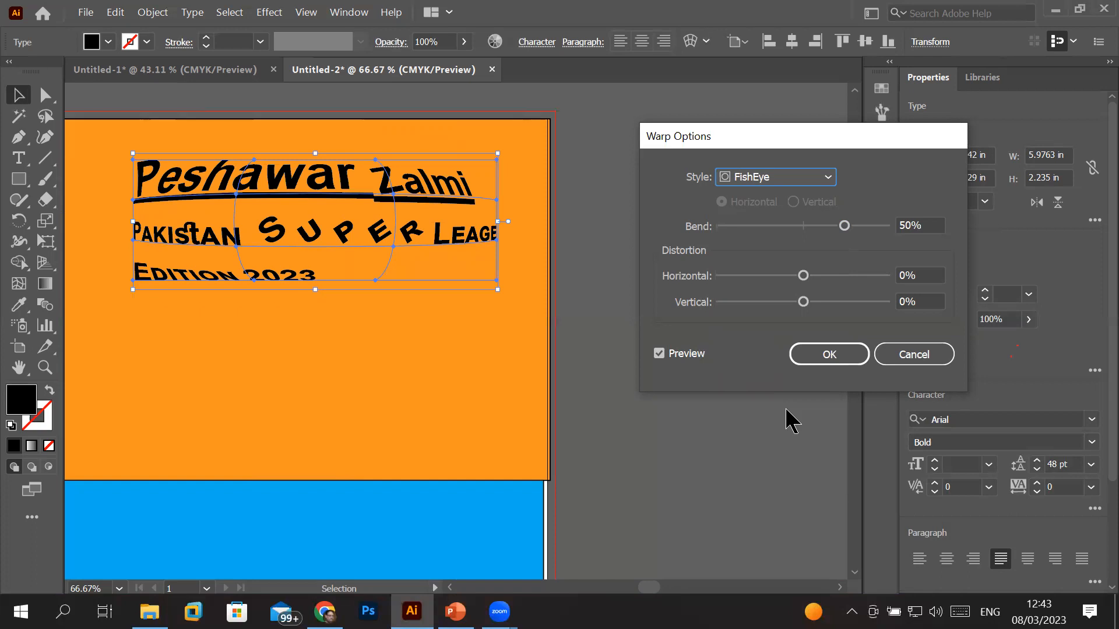
# - Preview the Inflate, Squeeze and Twist warp styles on the text block at 50% bend
pyautogui.click(825, 178)
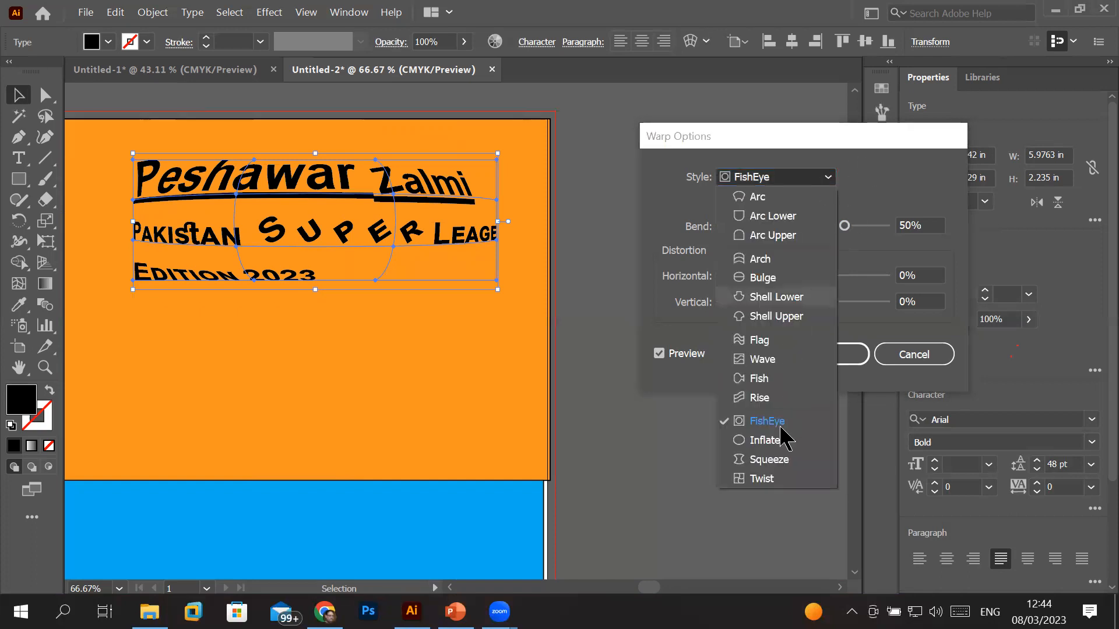
pyautogui.click(784, 441)
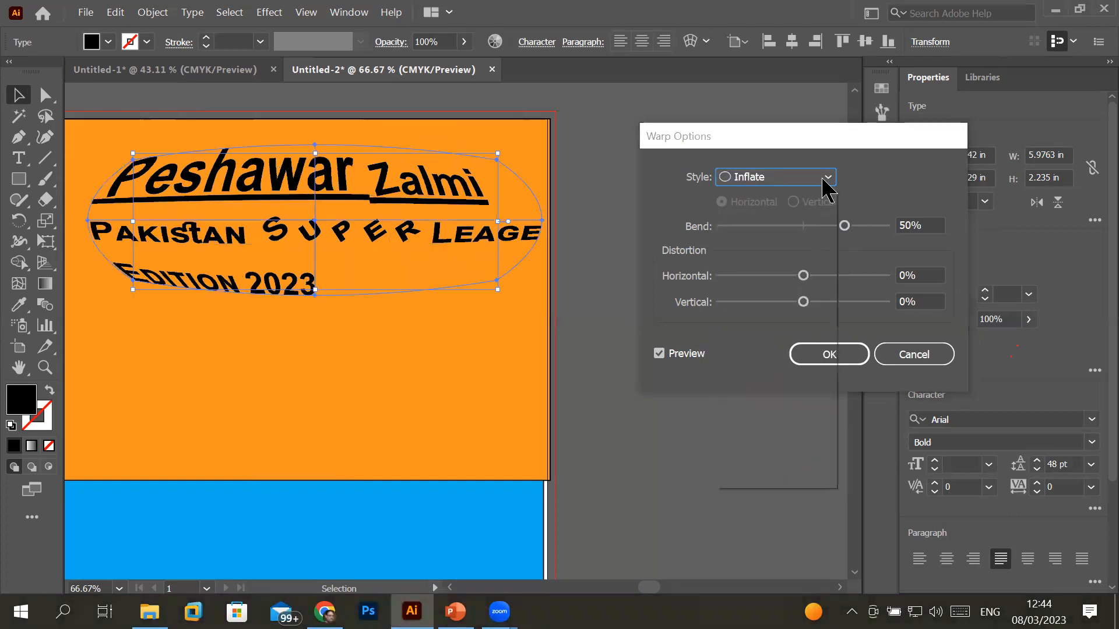
pyautogui.click(823, 180)
pyautogui.click(783, 461)
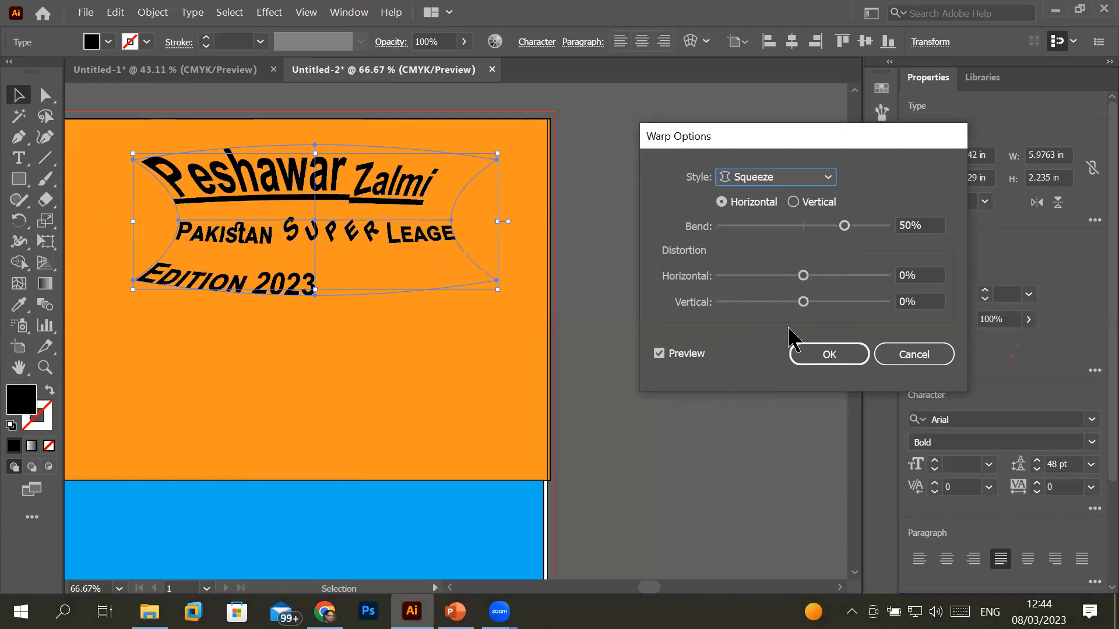
pyautogui.click(818, 184)
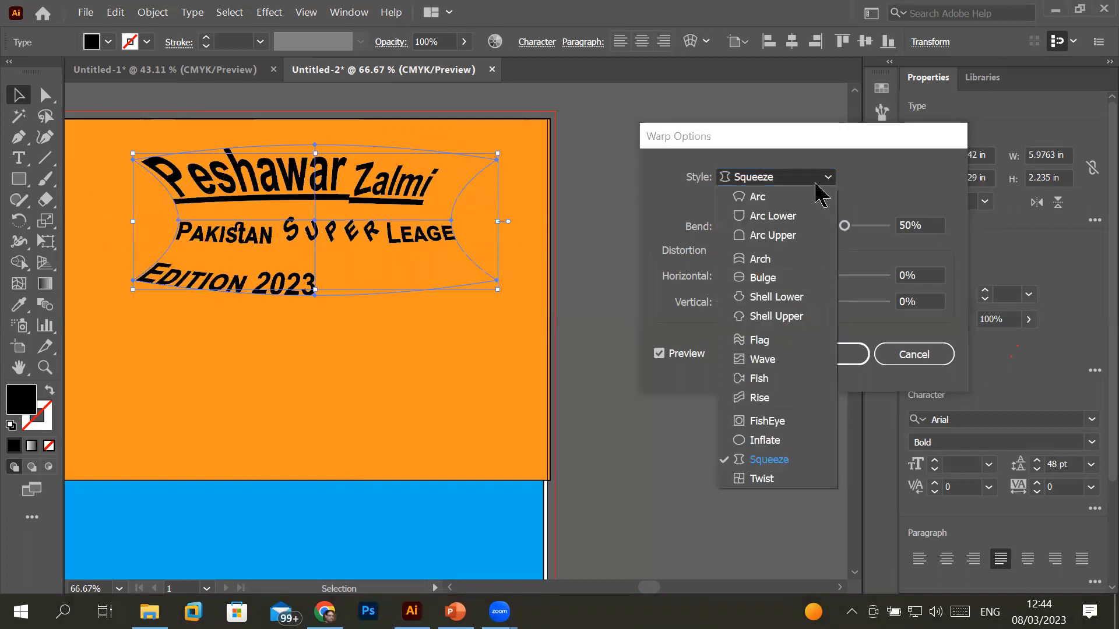
pyautogui.click(803, 493)
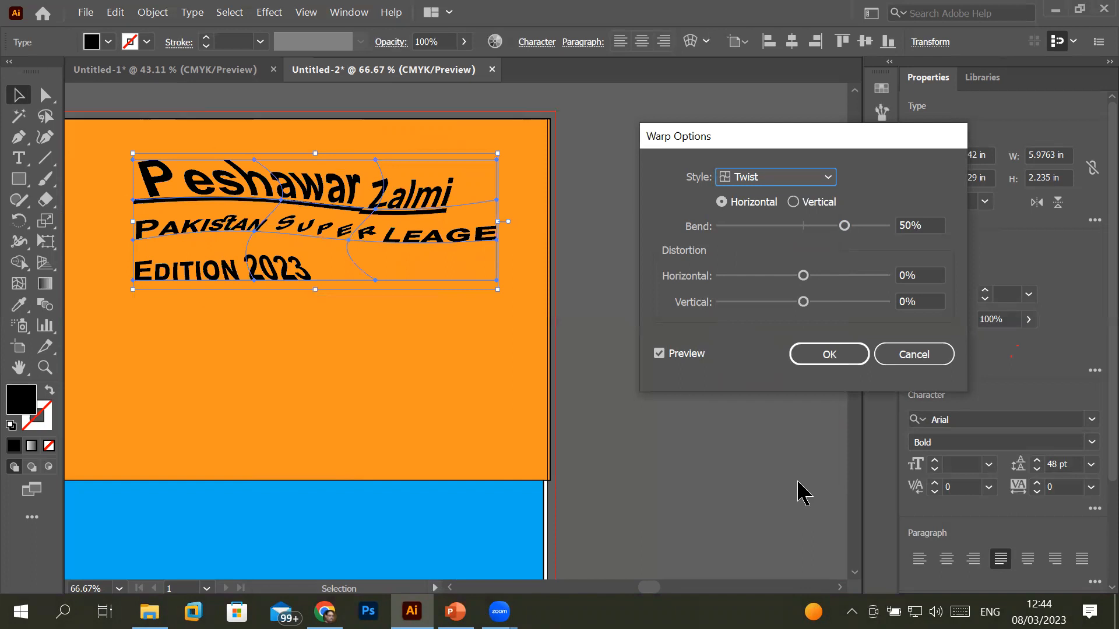
# - Try the Arc warp style on the text block with horizontal bends of 25%, 3% and 41%
pyautogui.click(829, 180)
pyautogui.click(793, 197)
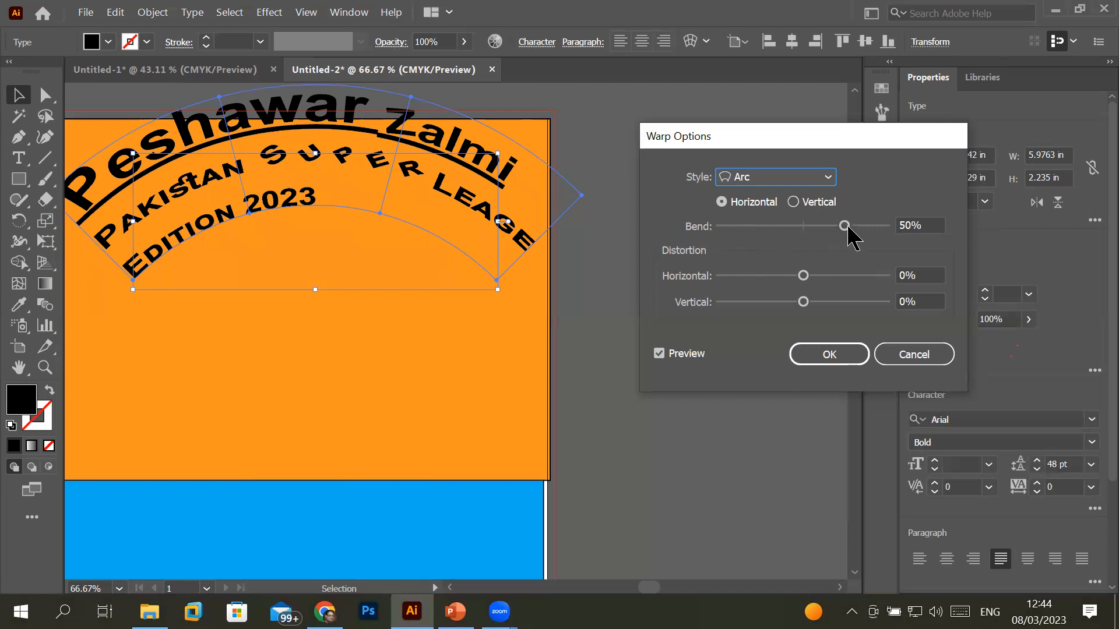
pyautogui.moveTo(845, 227)
pyautogui.mouseDown()
pyautogui.moveTo(869, 229)
pyautogui.moveTo(823, 228)
pyautogui.mouseUp()
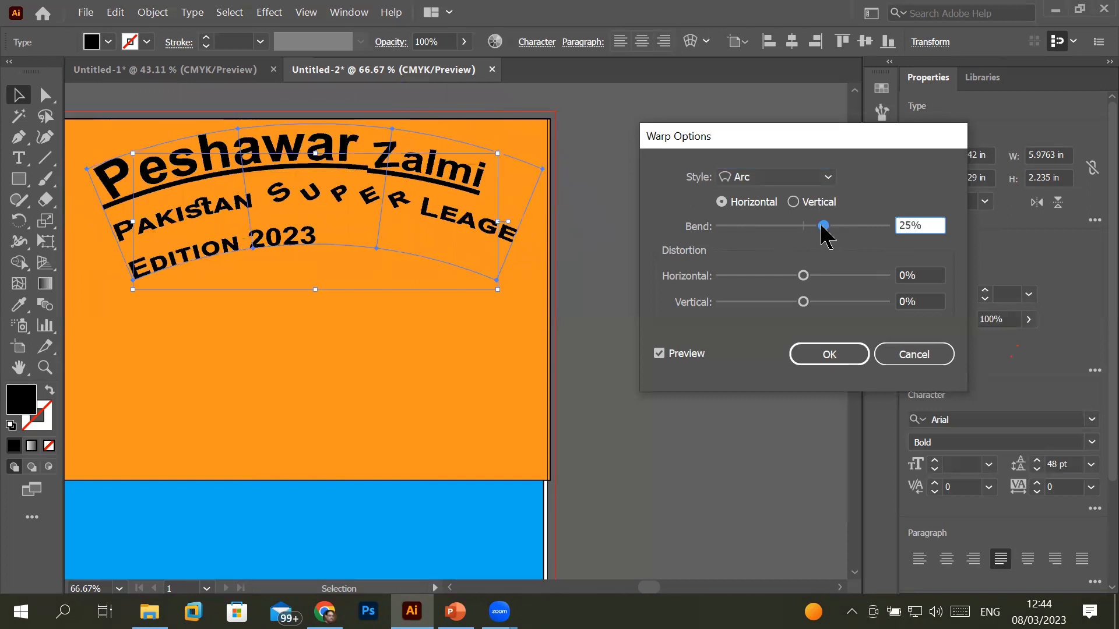
pyautogui.moveTo(827, 228); pyautogui.dragTo(802, 229)
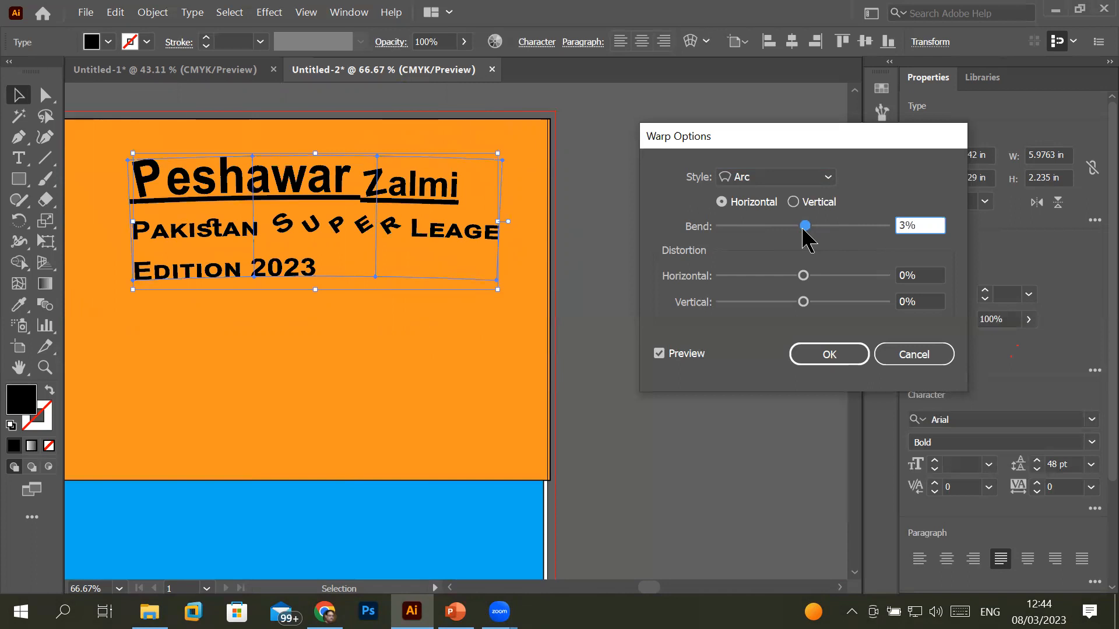
pyautogui.moveTo(806, 230); pyautogui.dragTo(836, 228)
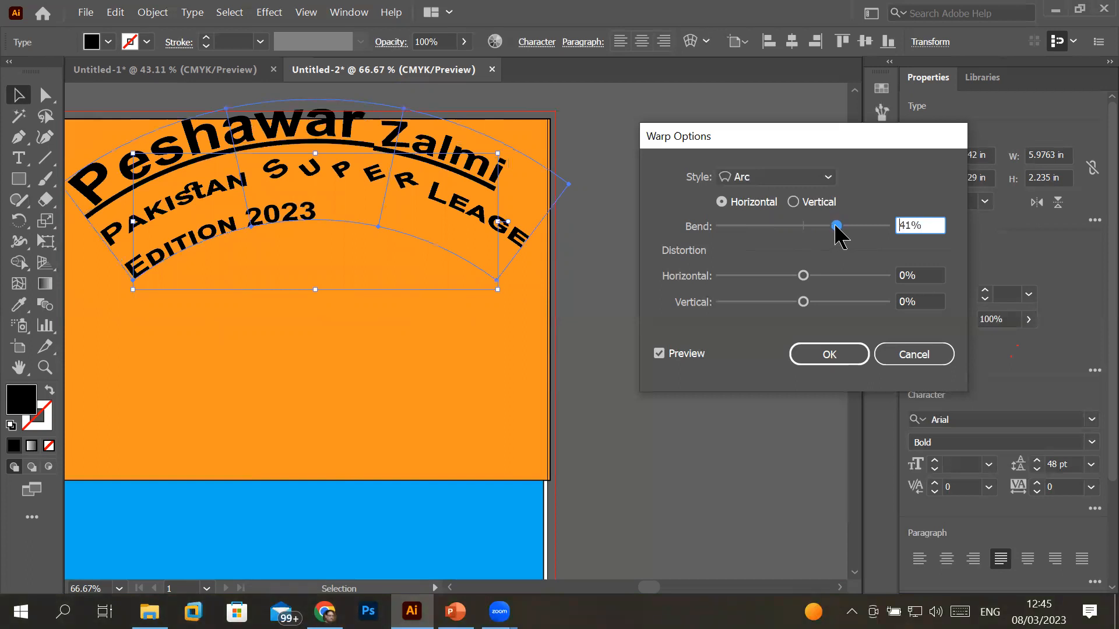
# - Try horizontal distortions of 89%, -45%, 1% and 5% on the Arc warp
pyautogui.moveTo(815, 277); pyautogui.dragTo(877, 276)
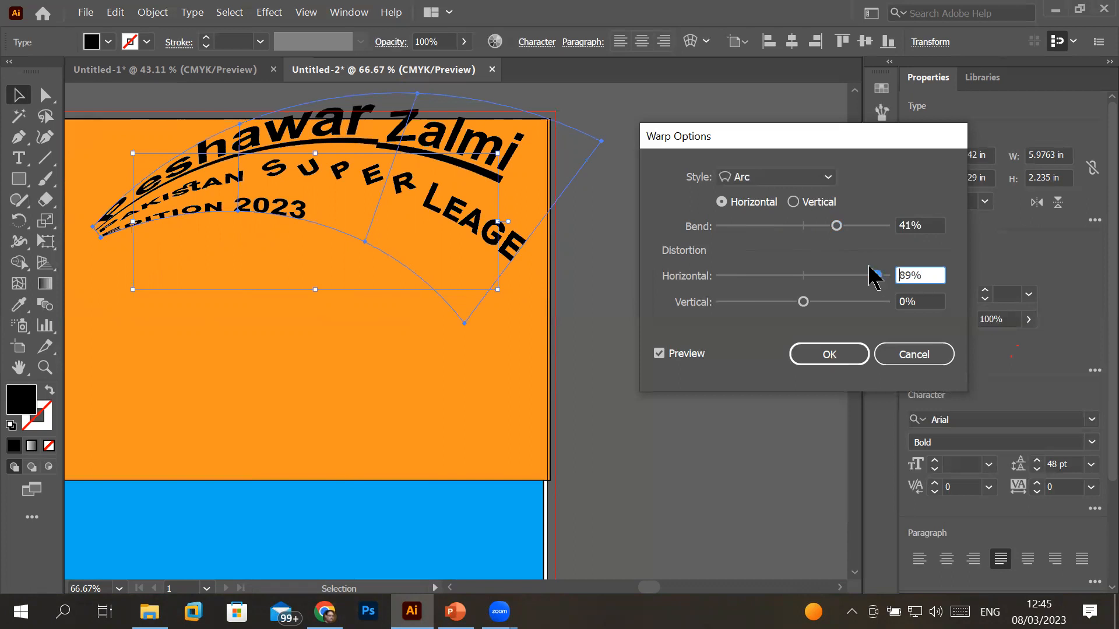
pyautogui.moveTo(879, 279); pyautogui.dragTo(768, 274)
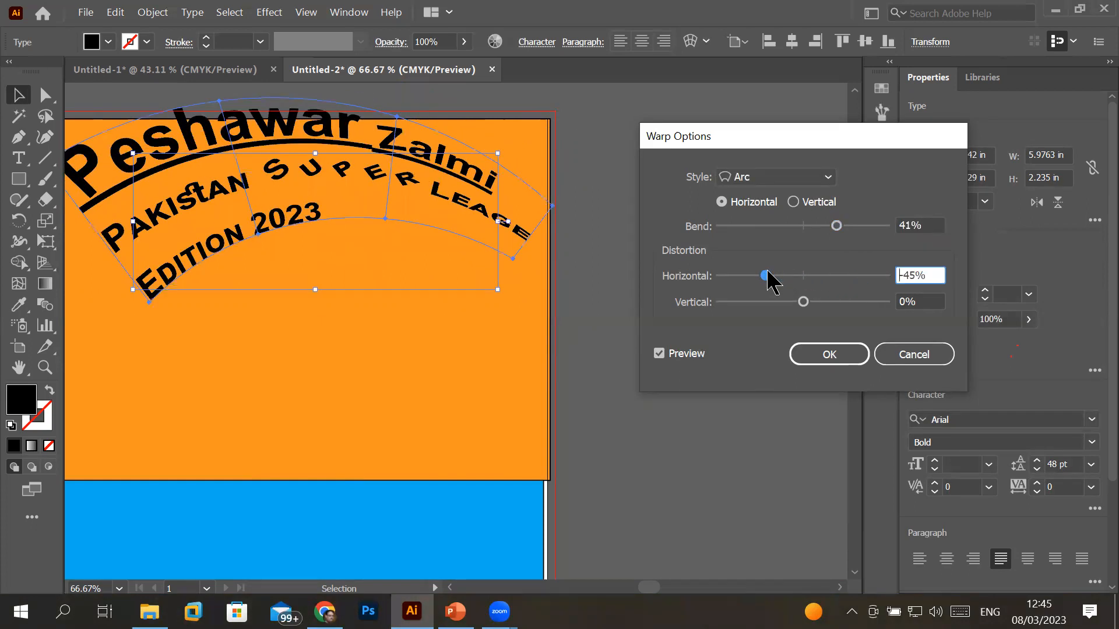
pyautogui.moveTo(766, 275); pyautogui.dragTo(803, 280)
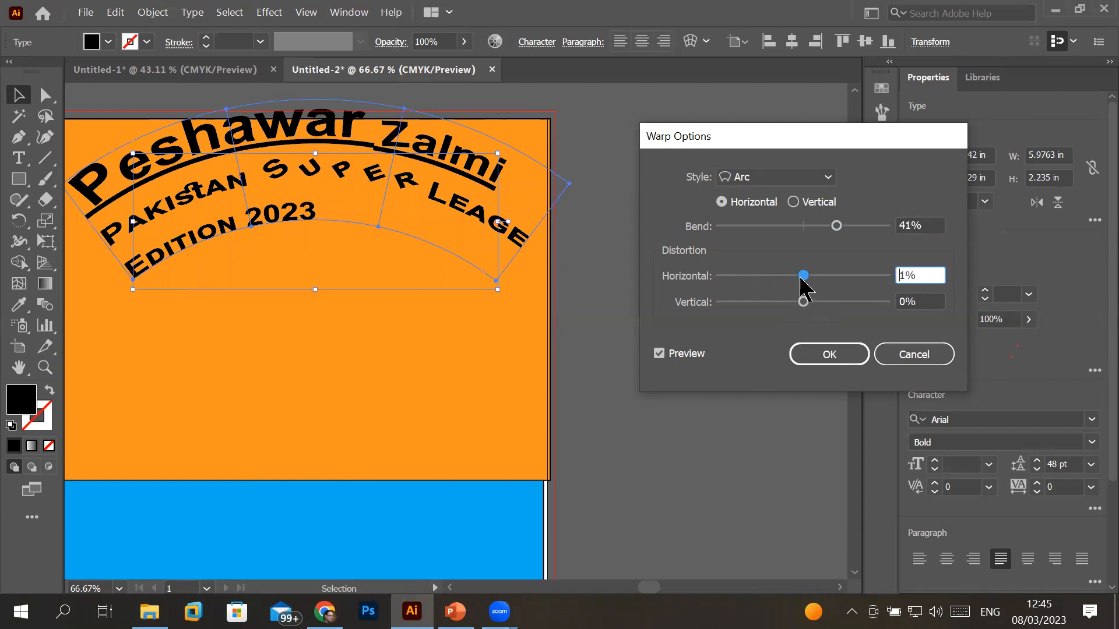
pyautogui.moveTo(801, 279)
pyautogui.mouseDown()
pyautogui.moveTo(830, 282)
pyautogui.moveTo(806, 280)
pyautogui.mouseUp()
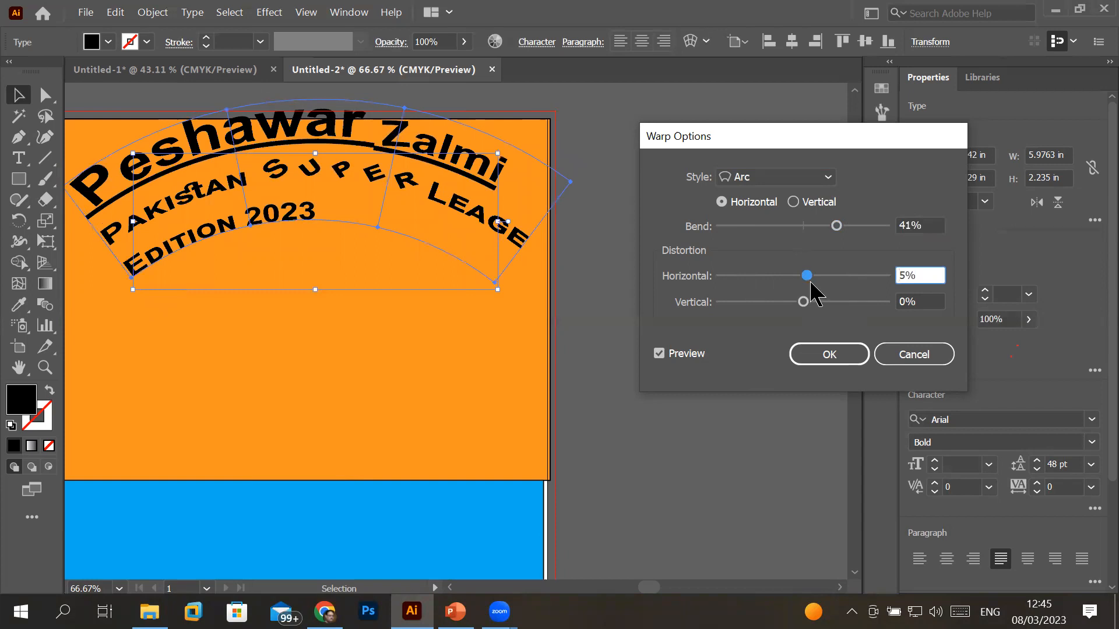
# - Compare the vertical and horizontal orientations of the Arc warp, ending on horizontal
pyautogui.click(794, 203)
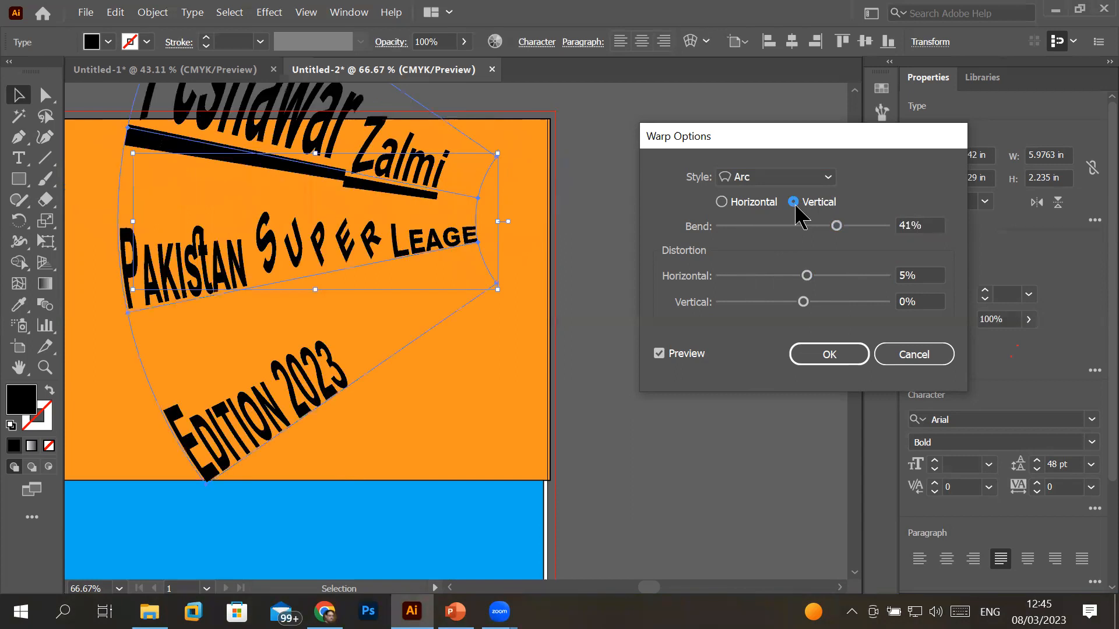
pyautogui.click(757, 204)
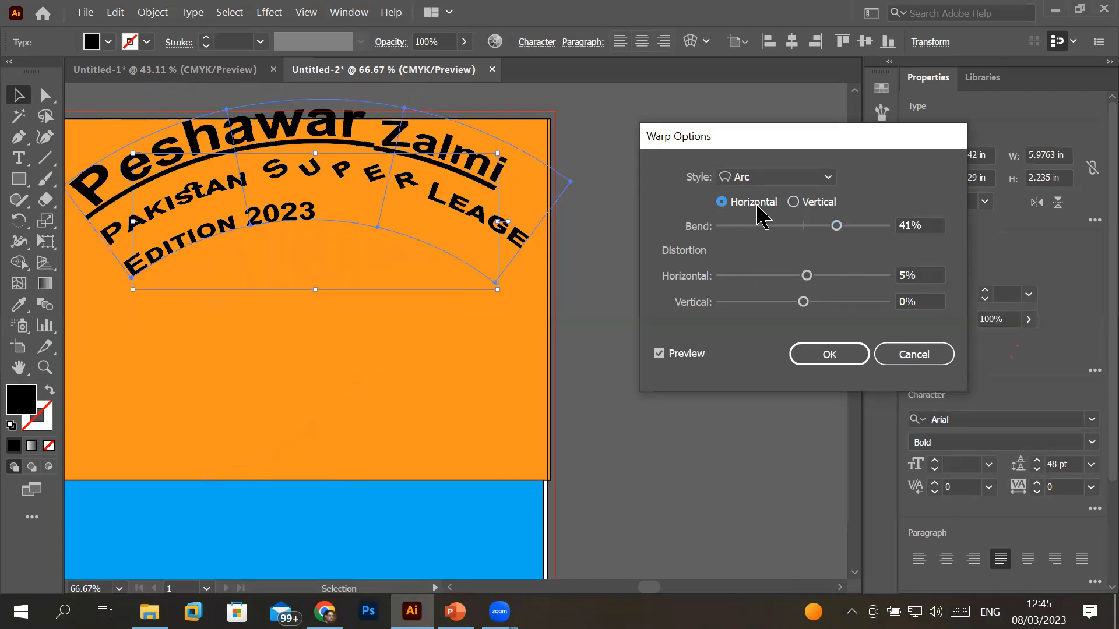
pyautogui.click(795, 204)
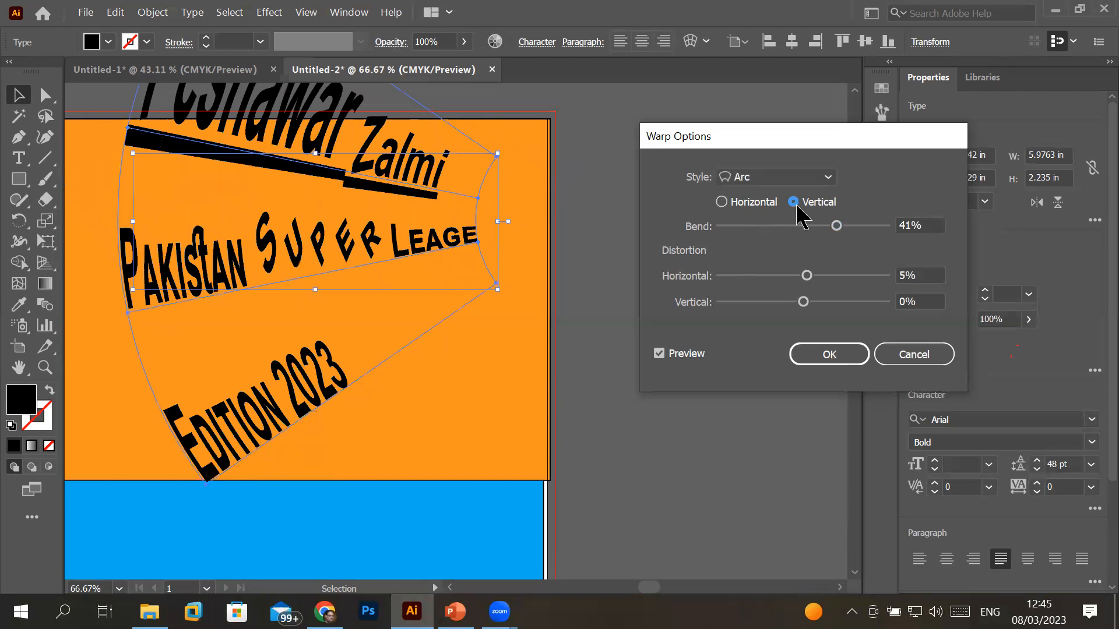
pyautogui.click(734, 204)
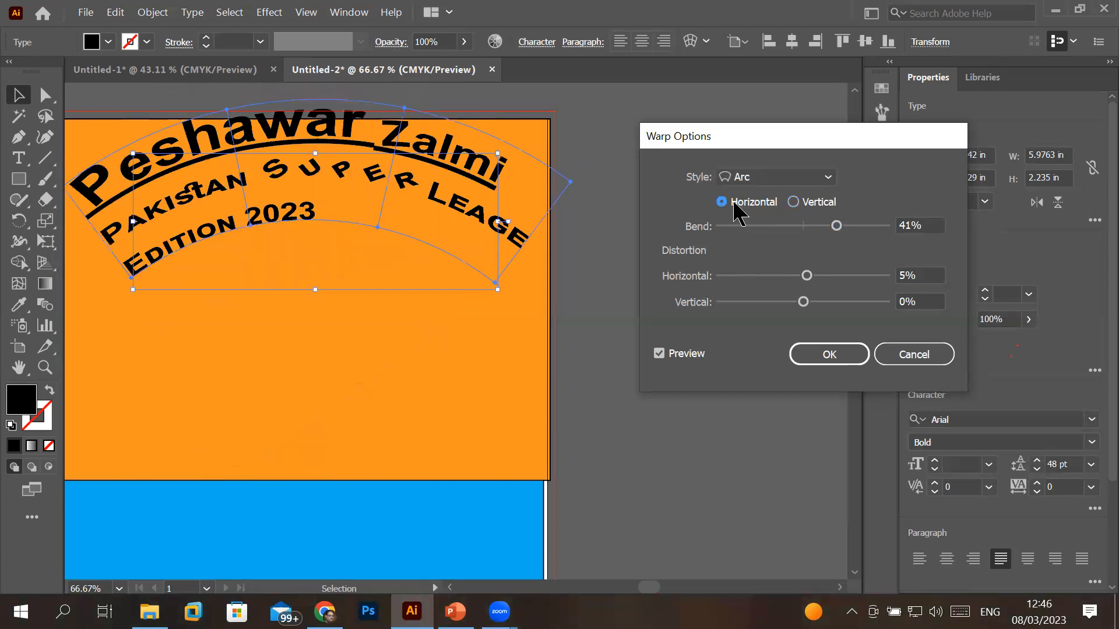
# - Try the Arc Lower warp style with bends of 29% and 32% and a horizontal distortion of 4%
pyautogui.click(794, 178)
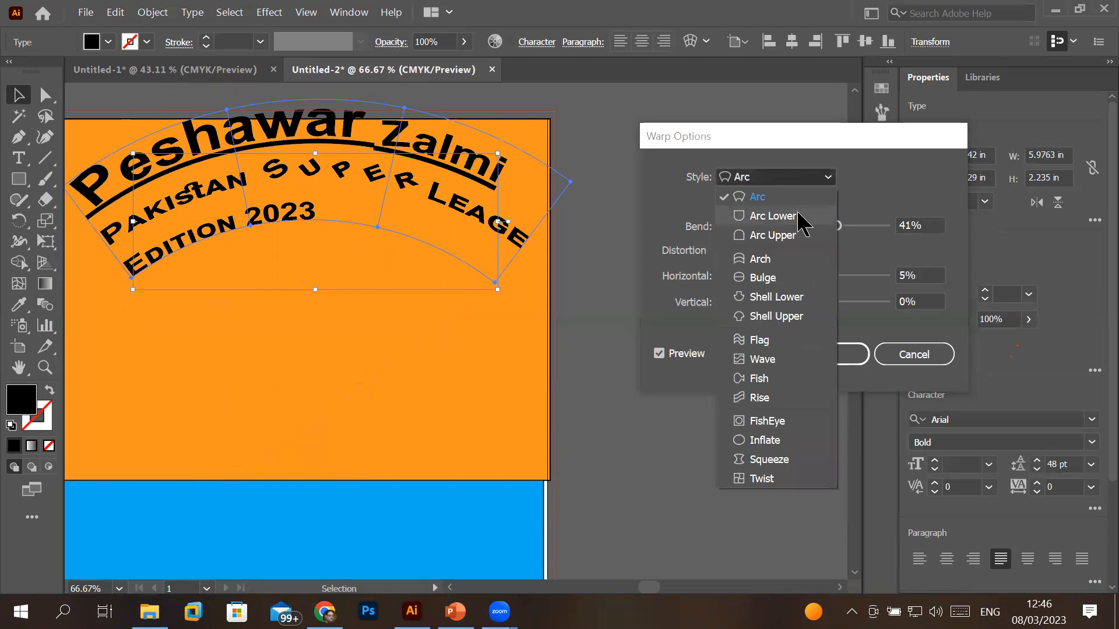
pyautogui.click(773, 216)
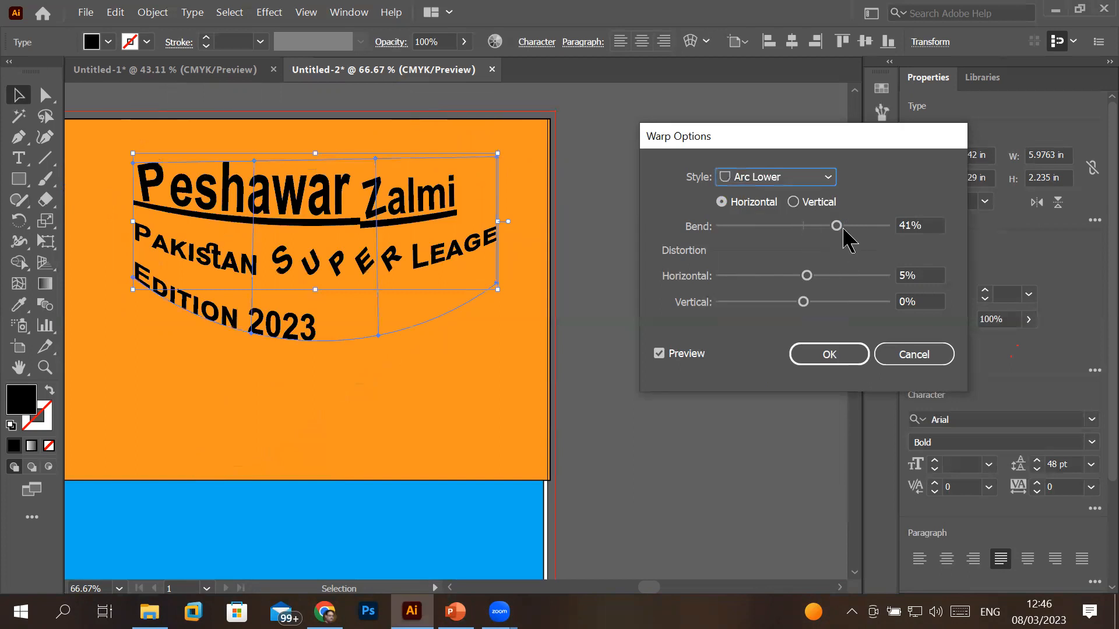
pyautogui.moveTo(838, 227)
pyautogui.mouseDown()
pyautogui.moveTo(871, 231)
pyautogui.moveTo(754, 233)
pyautogui.moveTo(828, 233)
pyautogui.mouseUp()
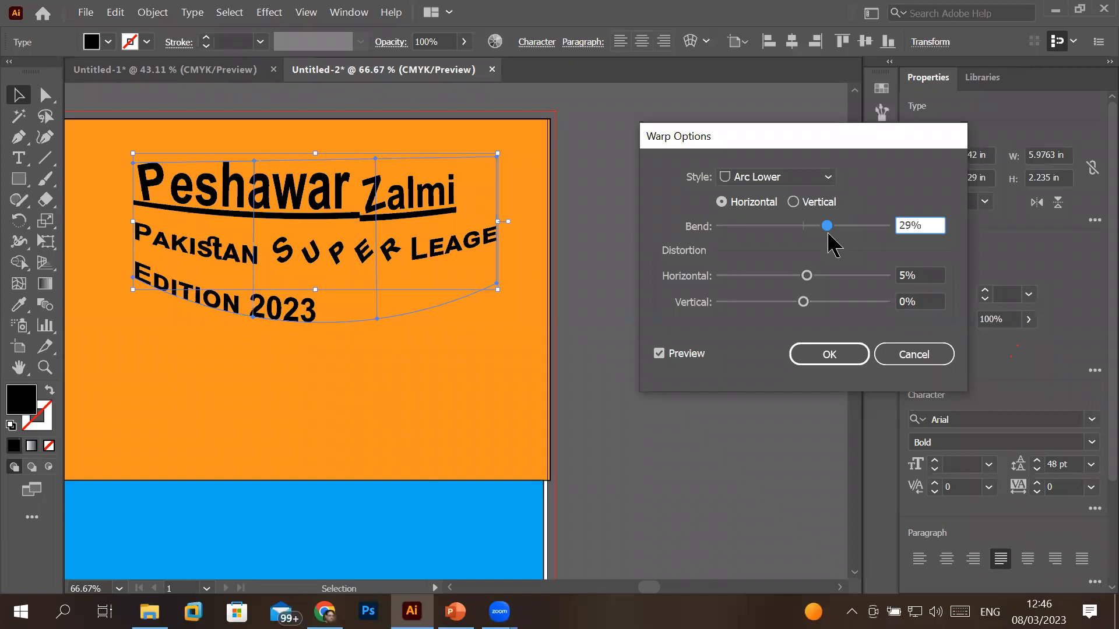
pyautogui.moveTo(828, 234)
pyautogui.mouseDown()
pyautogui.moveTo(845, 233)
pyautogui.moveTo(828, 233)
pyautogui.mouseUp()
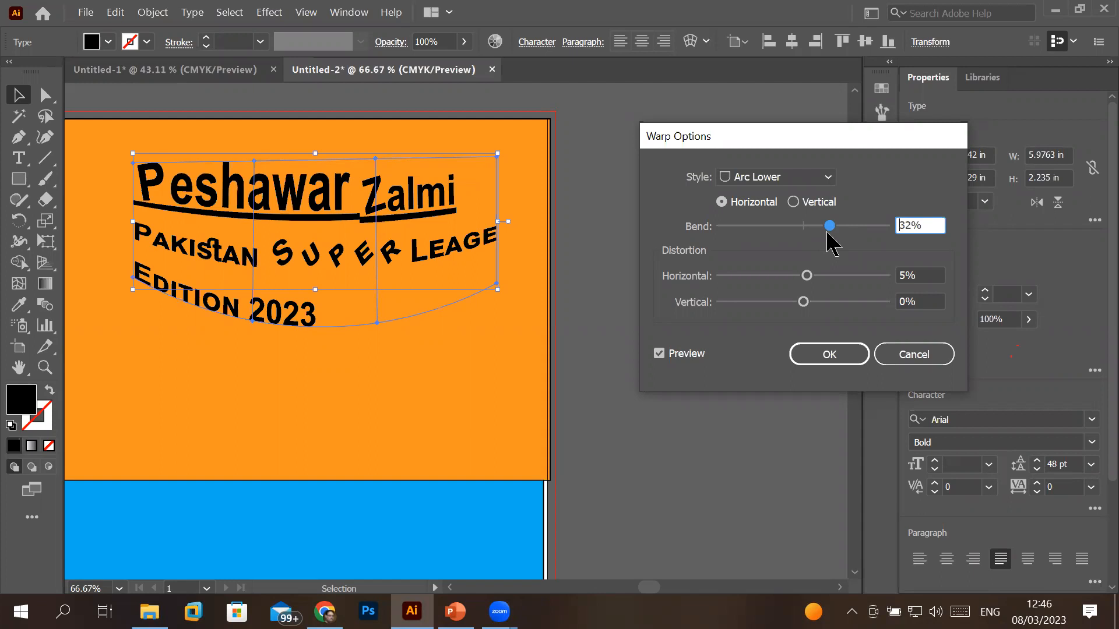
pyautogui.moveTo(807, 275)
pyautogui.mouseDown()
pyautogui.moveTo(857, 275)
pyautogui.moveTo(744, 278)
pyautogui.moveTo(818, 278)
pyautogui.moveTo(807, 279)
pyautogui.mouseUp()
# - Try the FishEye warp style with bends of 93%, a negative value and 29%, and discard the warp
pyautogui.click(810, 179)
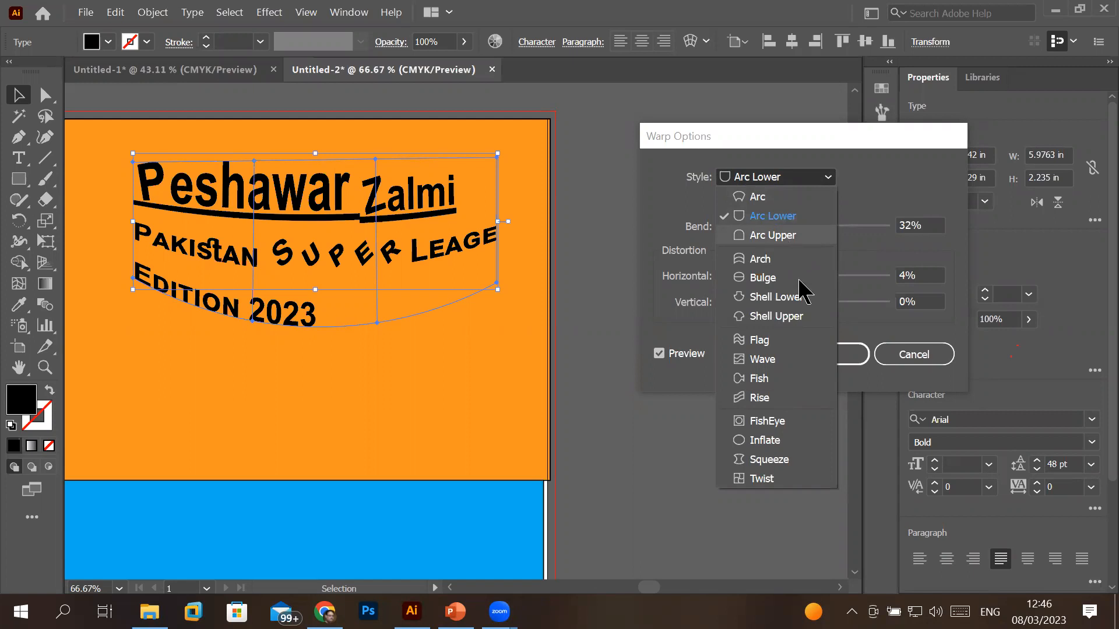
pyautogui.click(784, 425)
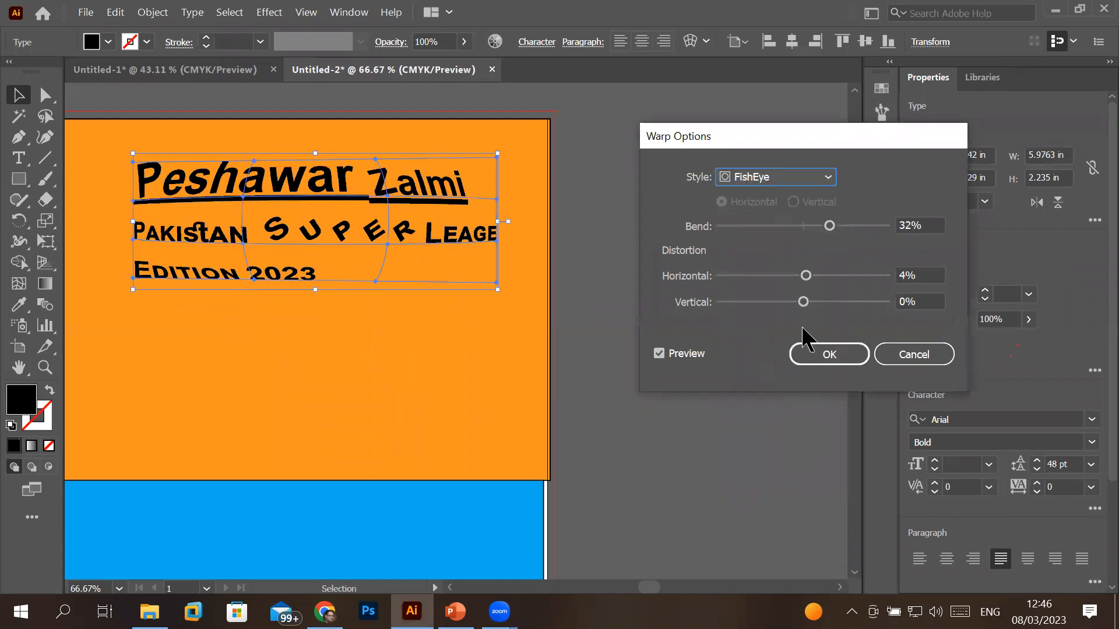
pyautogui.moveTo(830, 227); pyautogui.dragTo(882, 226)
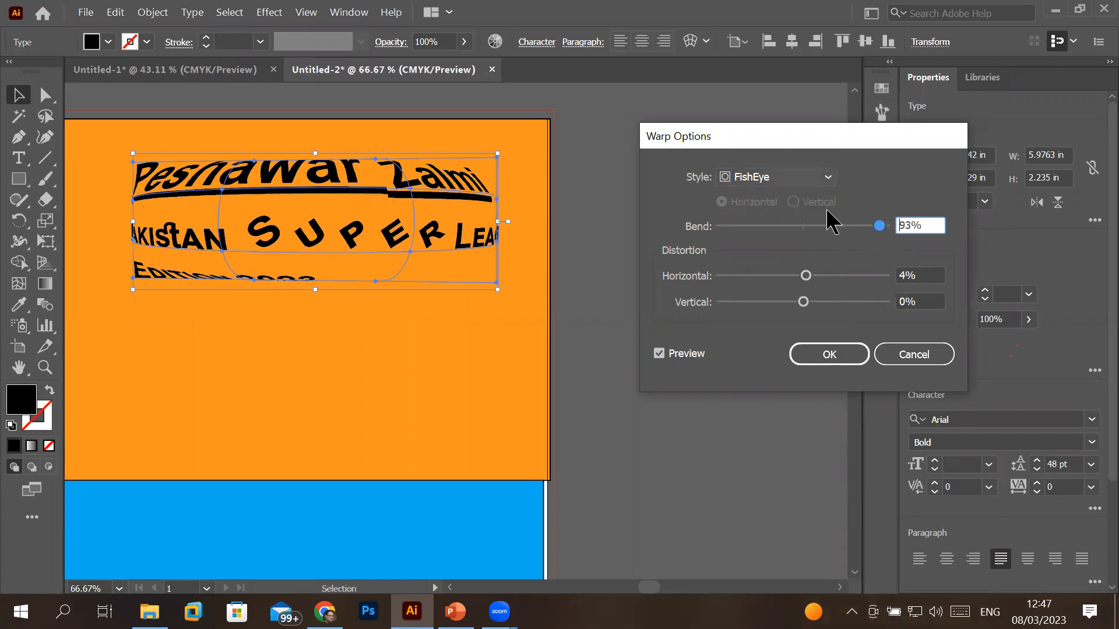
pyautogui.moveTo(879, 227); pyautogui.dragTo(778, 227)
pyautogui.moveTo(774, 228); pyautogui.dragTo(823, 228)
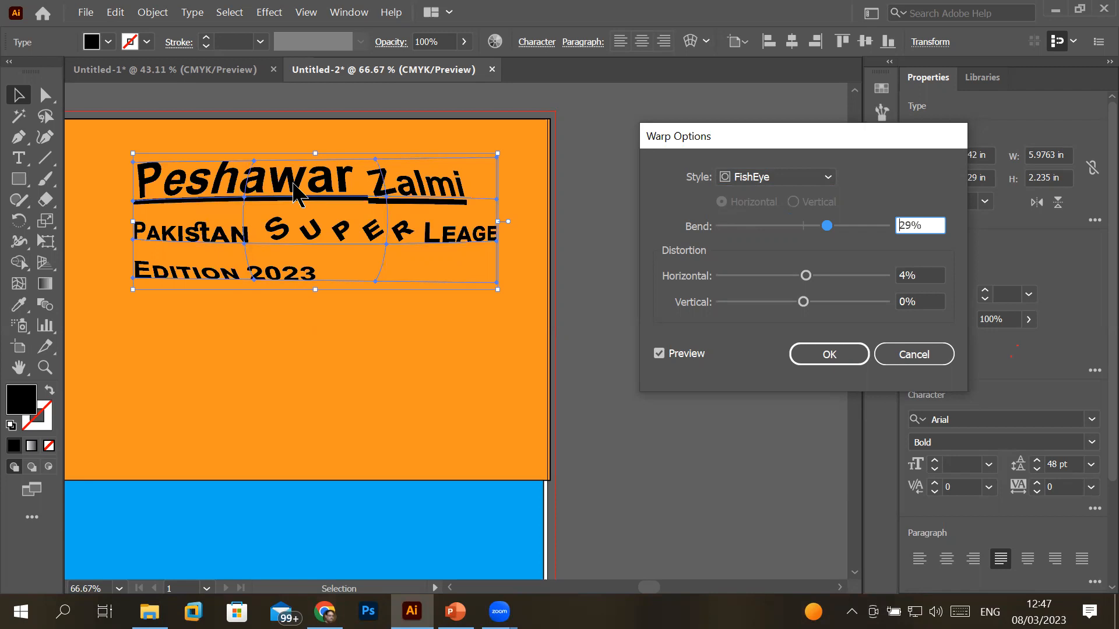
pyautogui.click(912, 356)
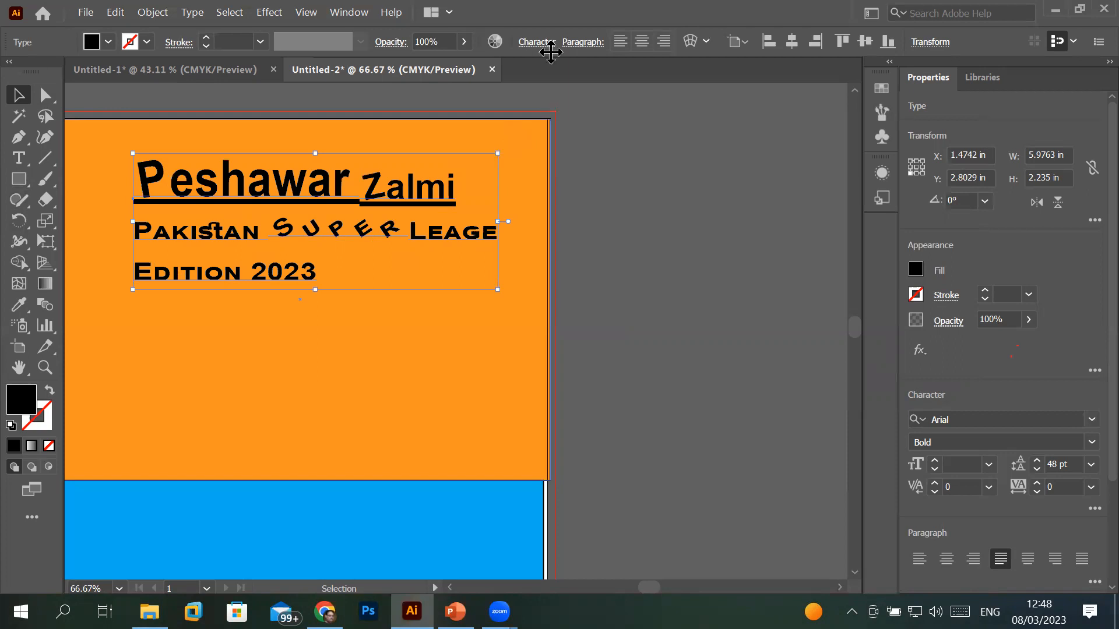
pyautogui.click(689, 41)
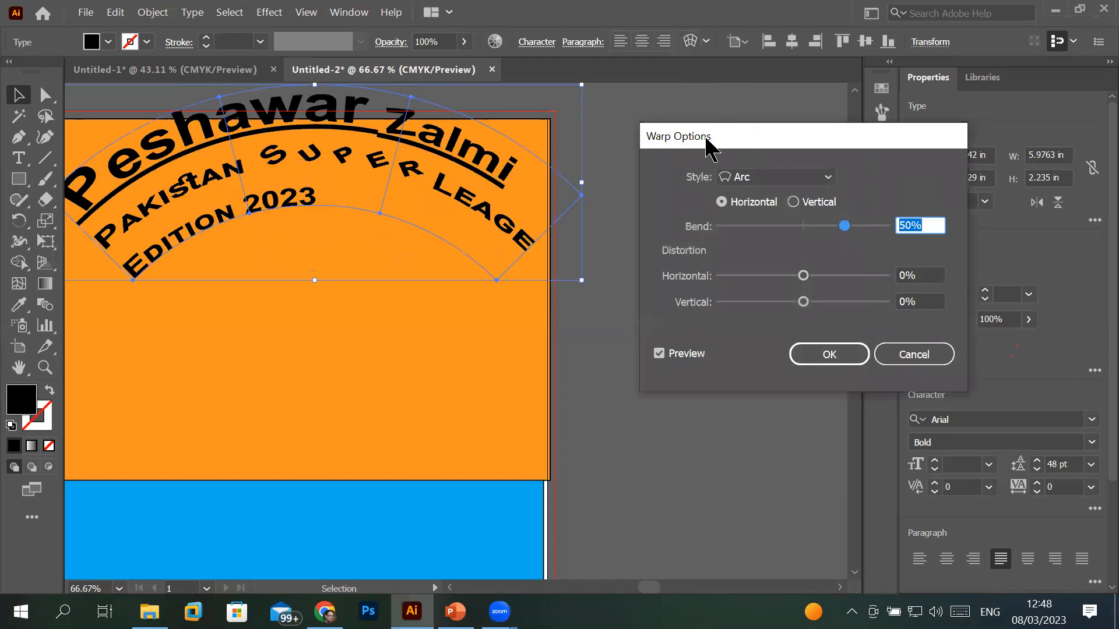
pyautogui.moveTo(706, 138); pyautogui.dragTo(717, 180)
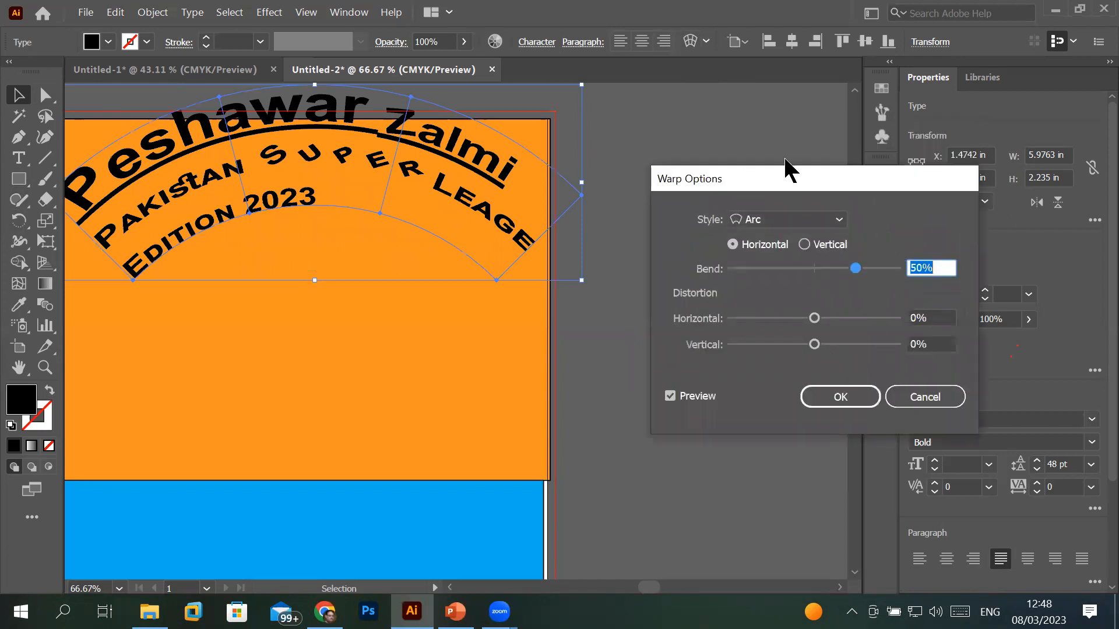
pyautogui.click(930, 400)
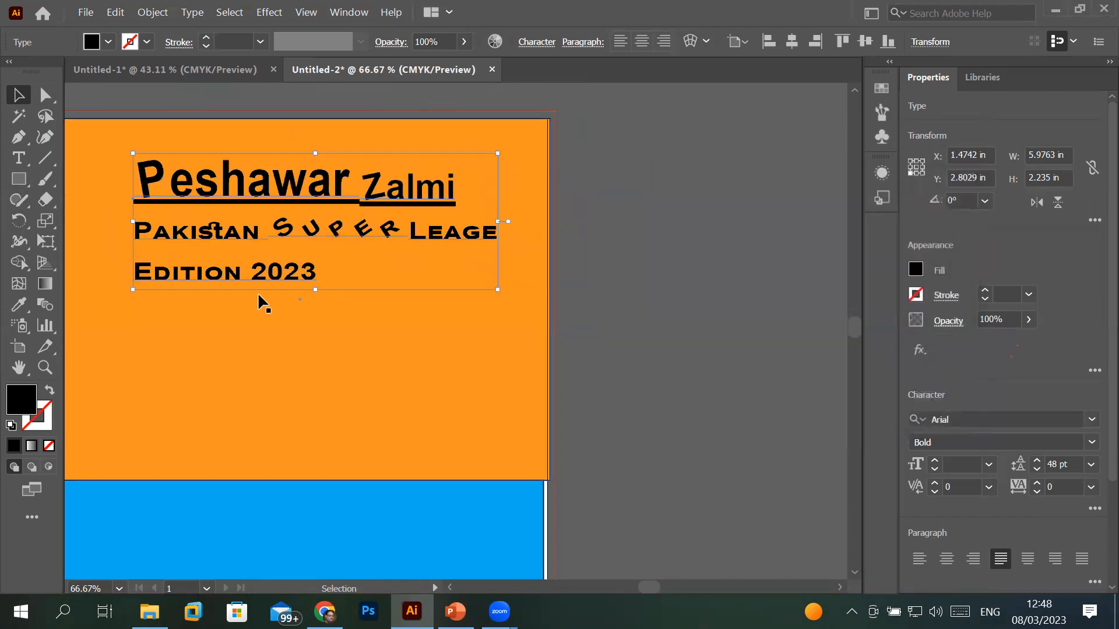
# - Add the vertical text "PAKIStAN SUPER LEAGE" along the blue rectangle's left edge and move it up to fit inside the rectangle
pyautogui.click(16, 158)
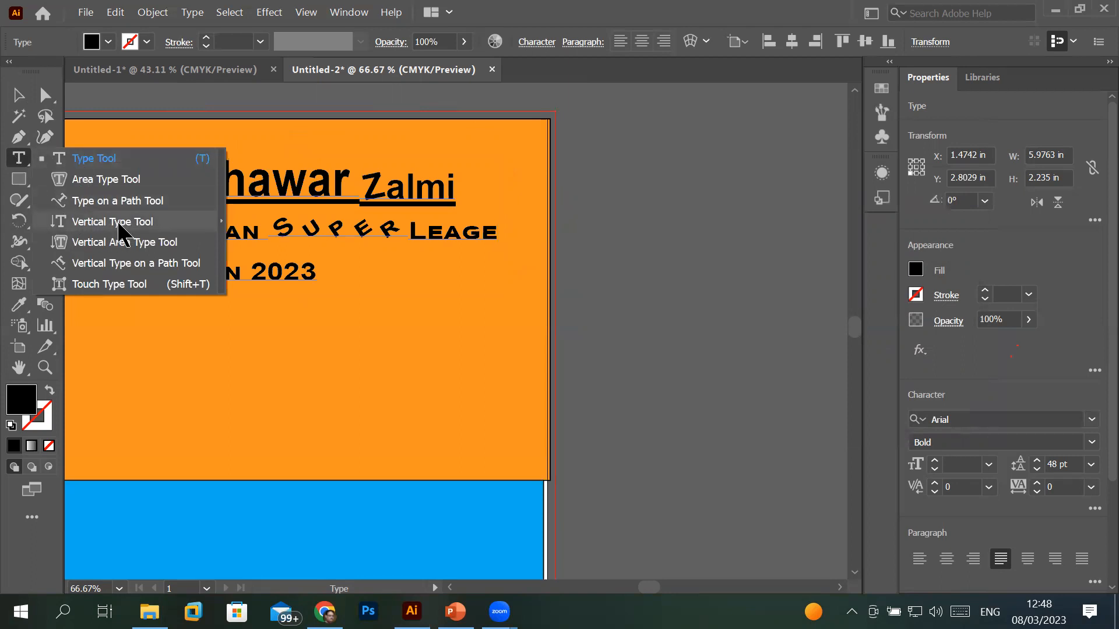
pyautogui.click(17, 157)
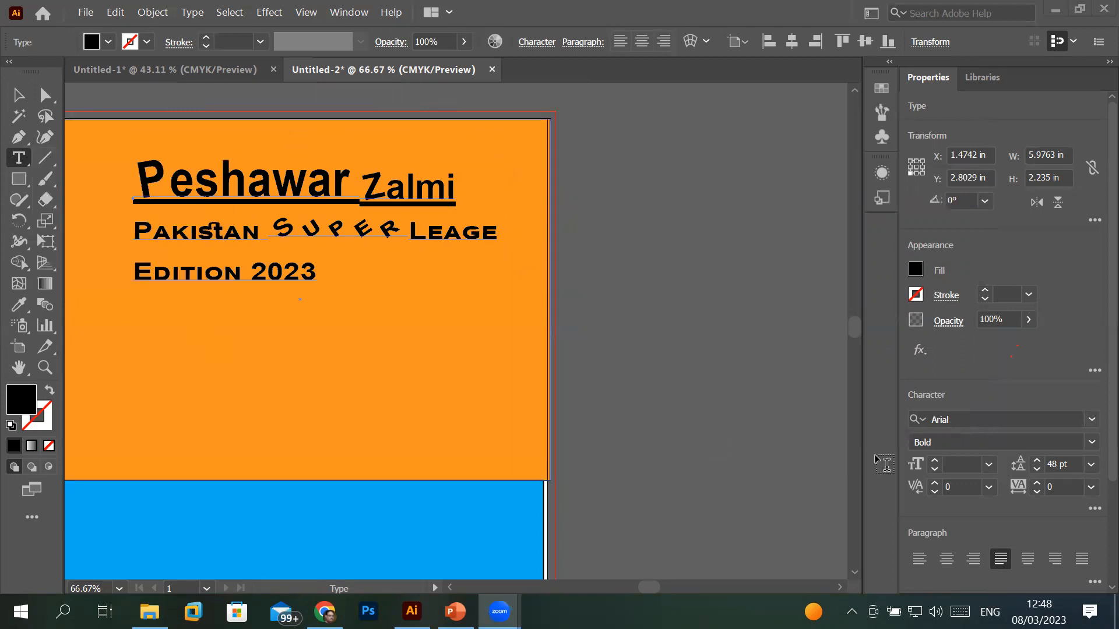
pyautogui.moveTo(853, 332)
pyautogui.mouseDown()
pyautogui.moveTo(866, 378)
pyautogui.moveTo(862, 341)
pyautogui.mouseUp()
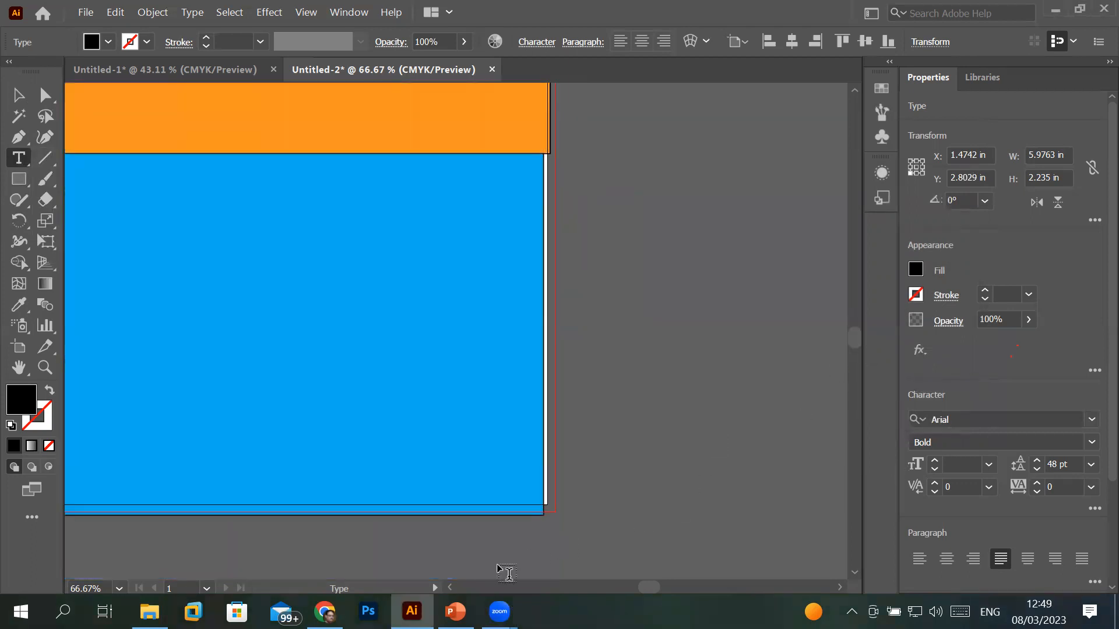
pyautogui.hscroll(-6, 507, 573)
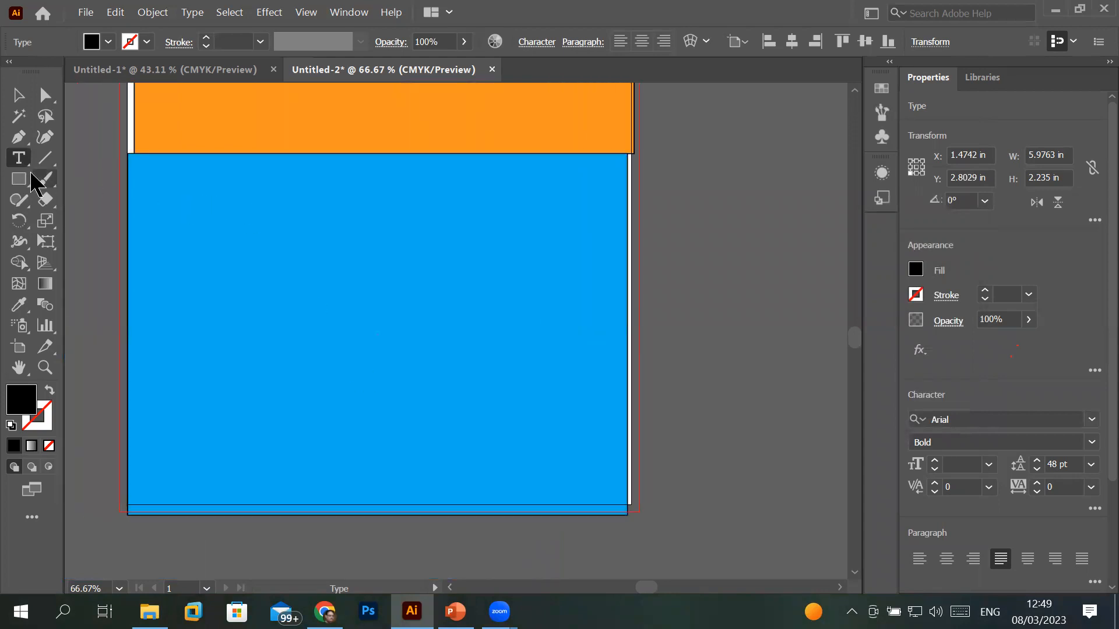
pyautogui.click(19, 159)
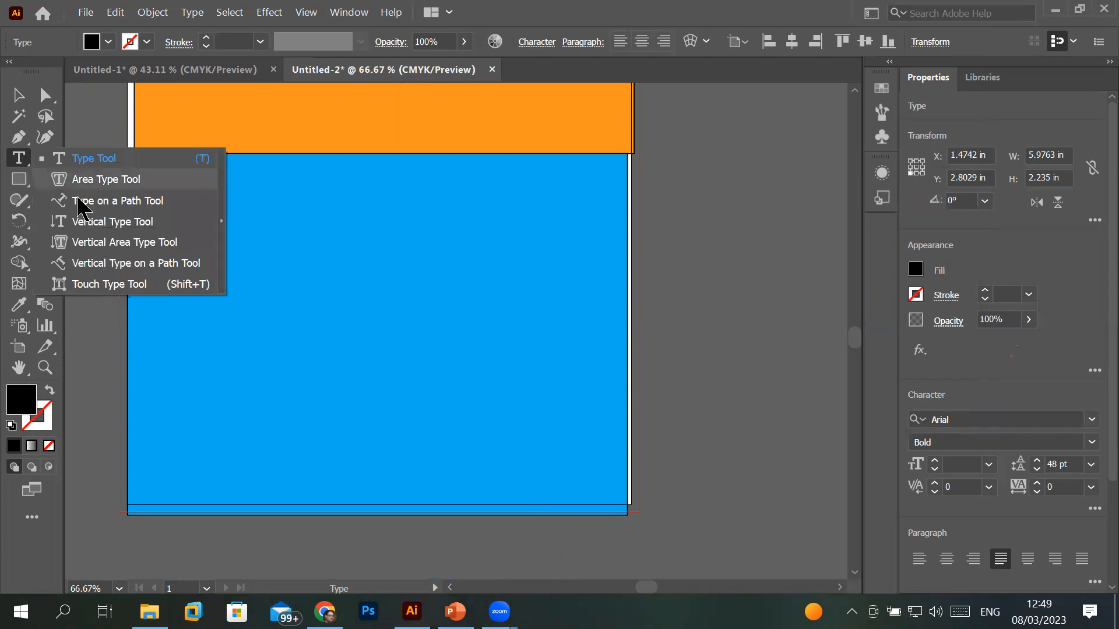
pyautogui.click(78, 221)
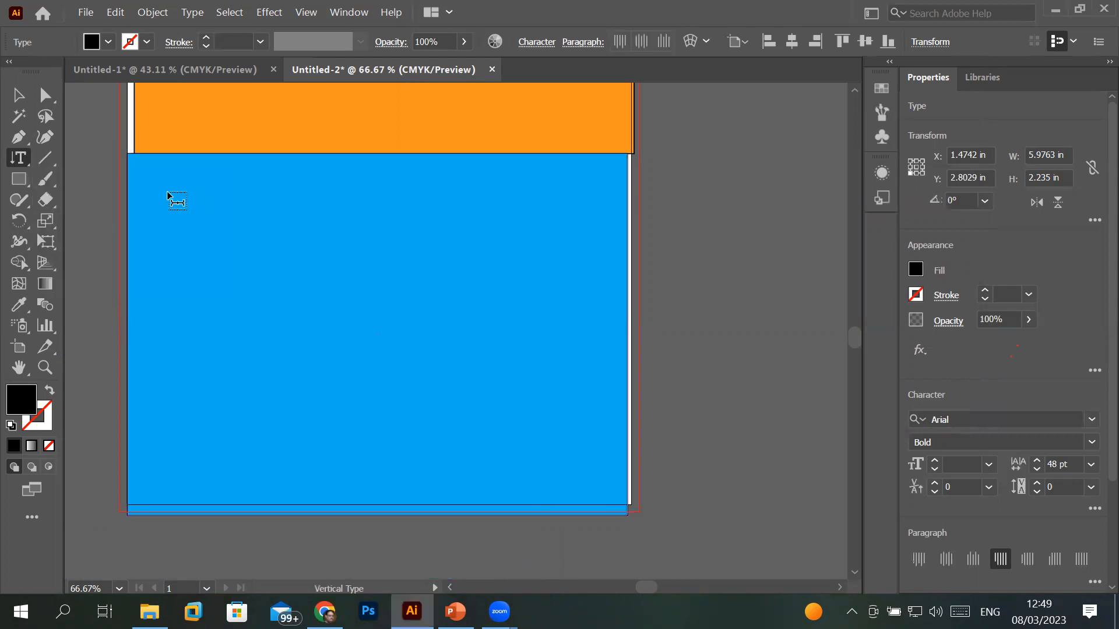
pyautogui.click(150, 200)
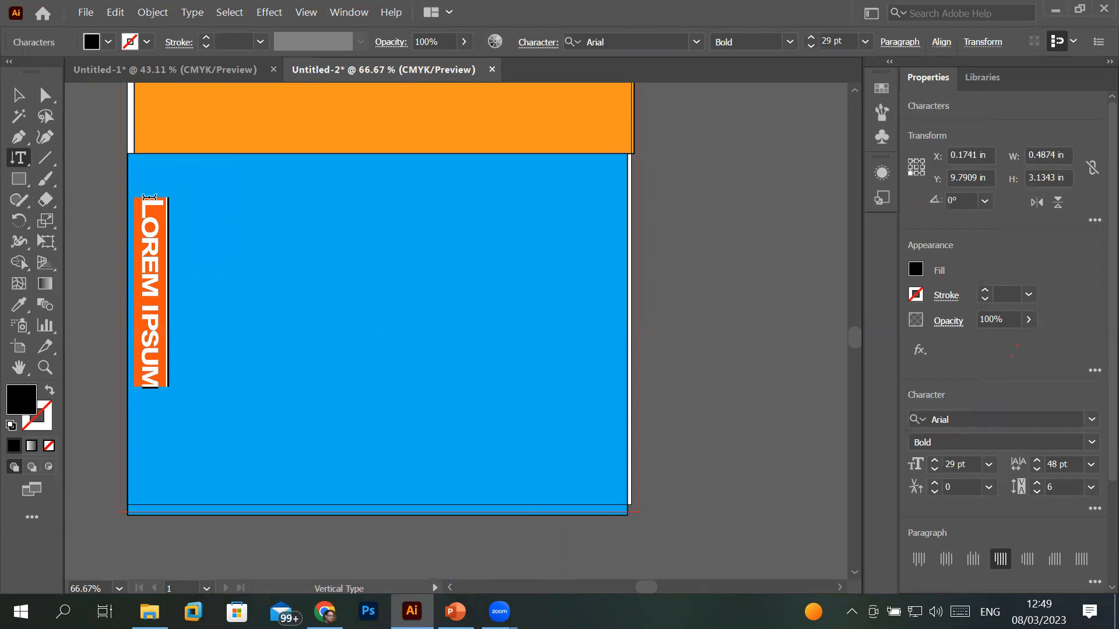
pyautogui.write('PAKIStAN')
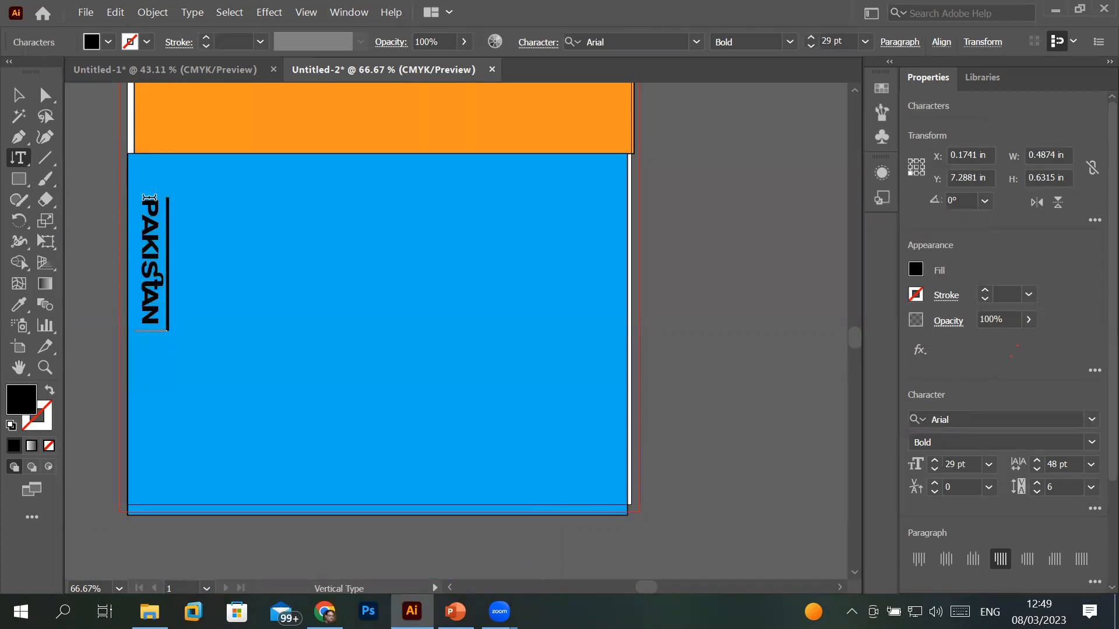
pyautogui.write(' SUPER LE')
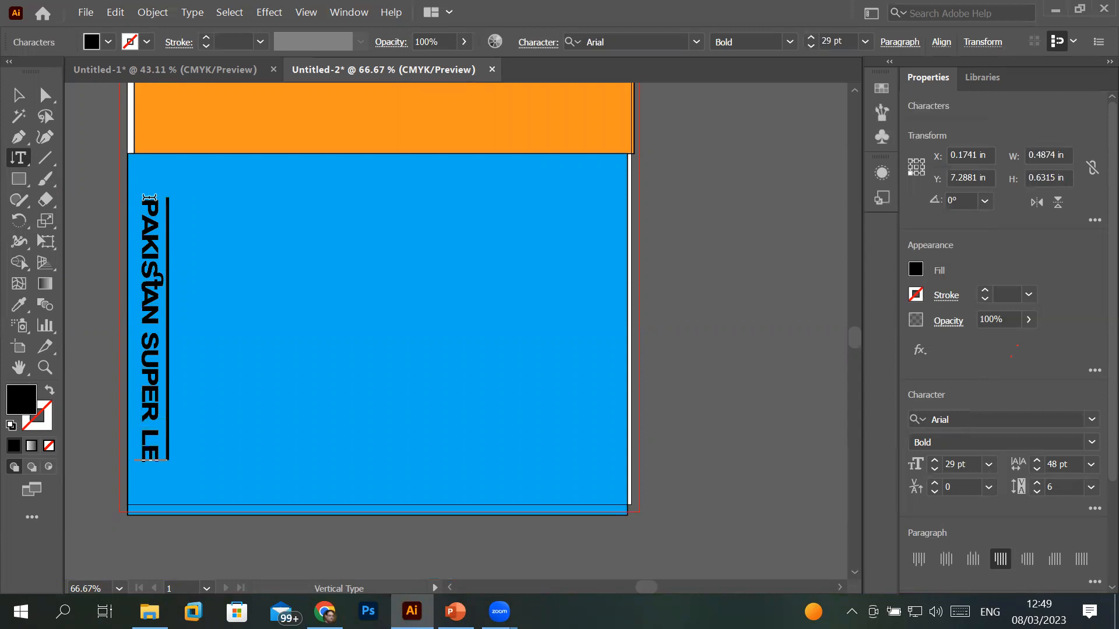
pyautogui.write('AGE')
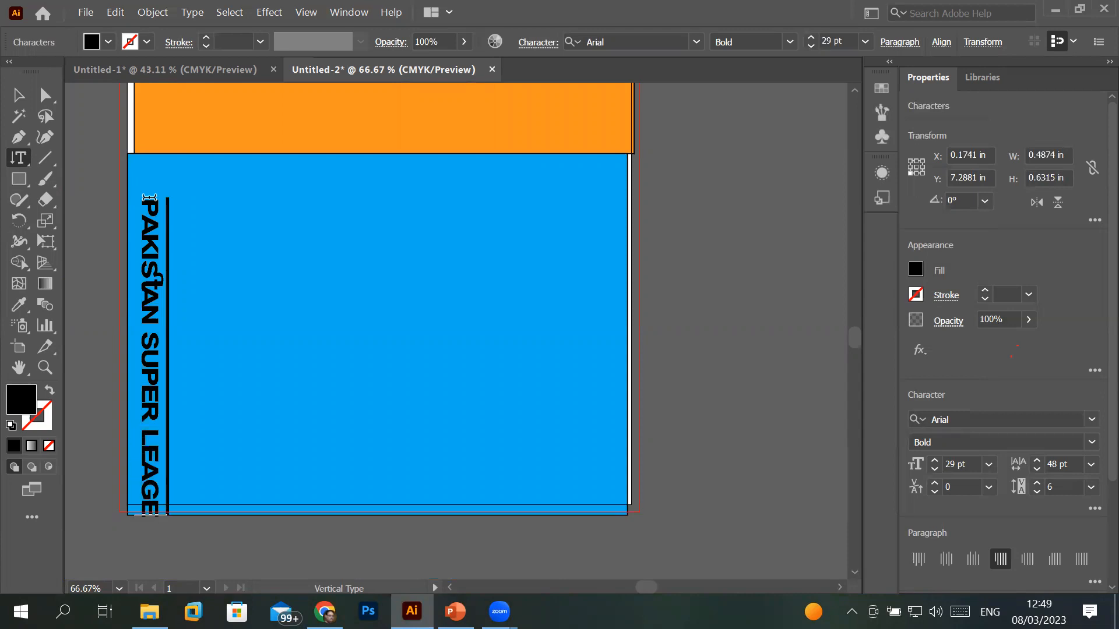
pyautogui.click(18, 99)
pyautogui.moveTo(157, 247); pyautogui.dragTo(163, 220)
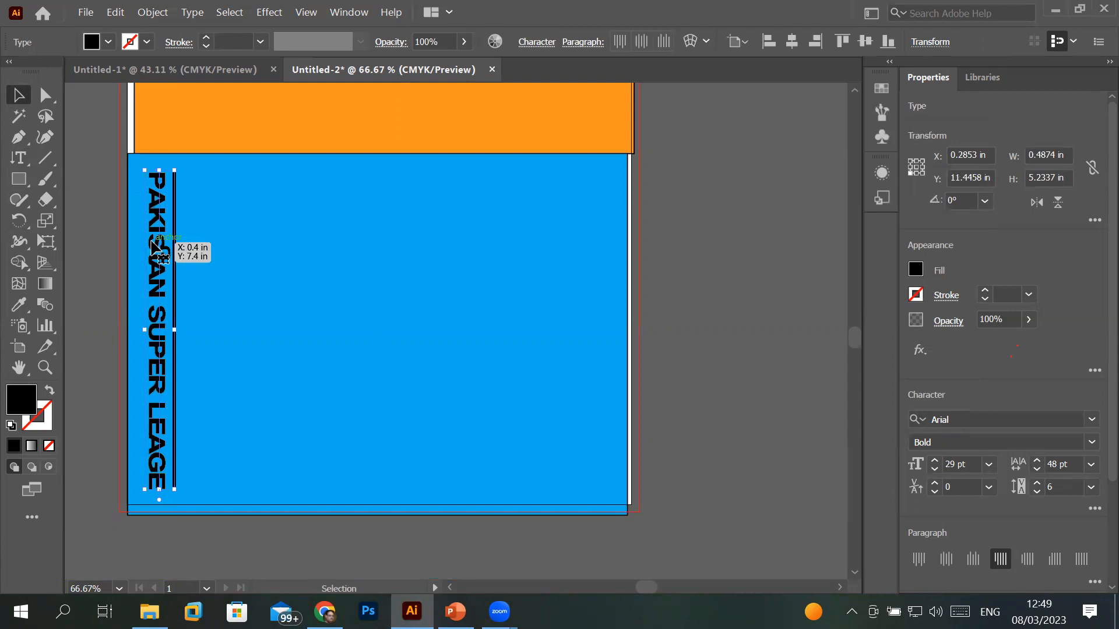
# - Select only the word SUPER in the vertical text and give its letters a red stroke
pyautogui.click(28, 169)
pyautogui.click(155, 236)
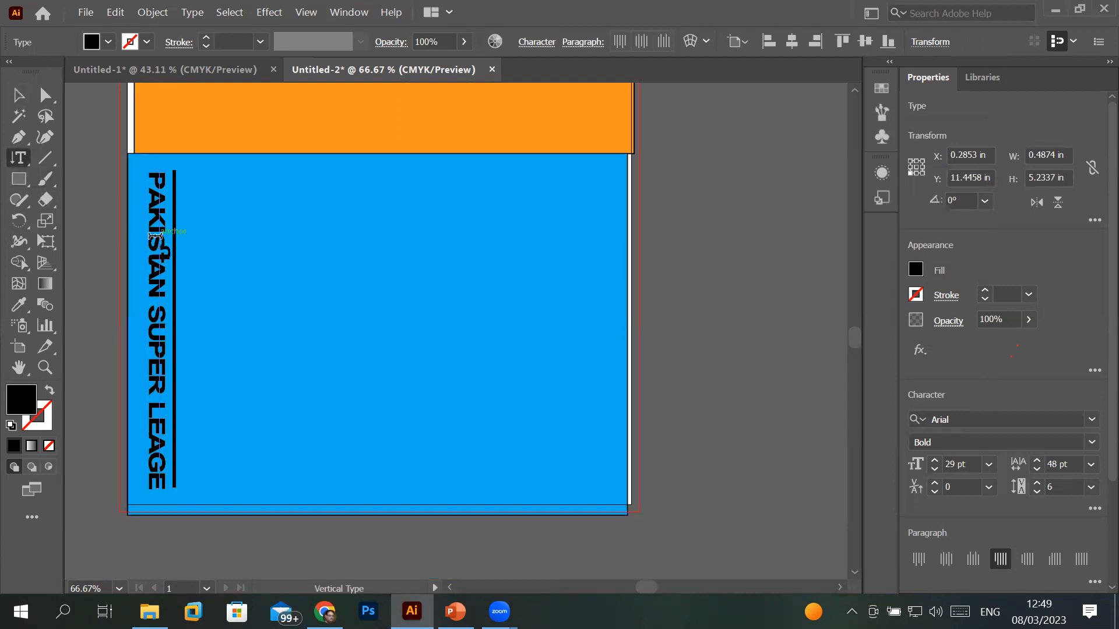
pyautogui.hotkey('ctrl', 'a')
pyautogui.click(155, 235)
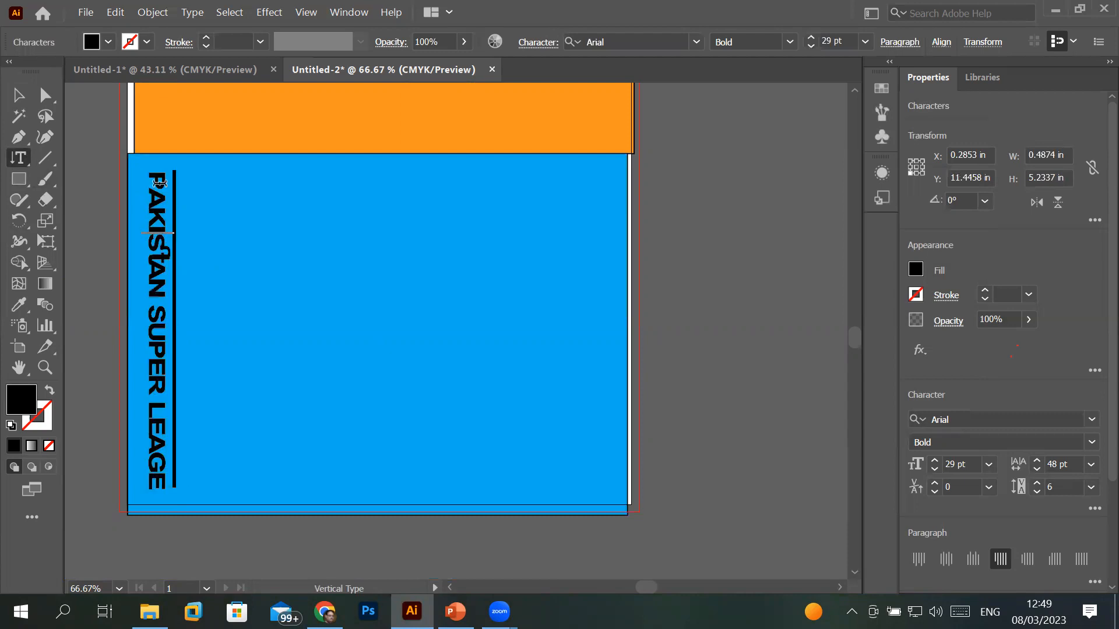
pyautogui.doubleClick(160, 216)
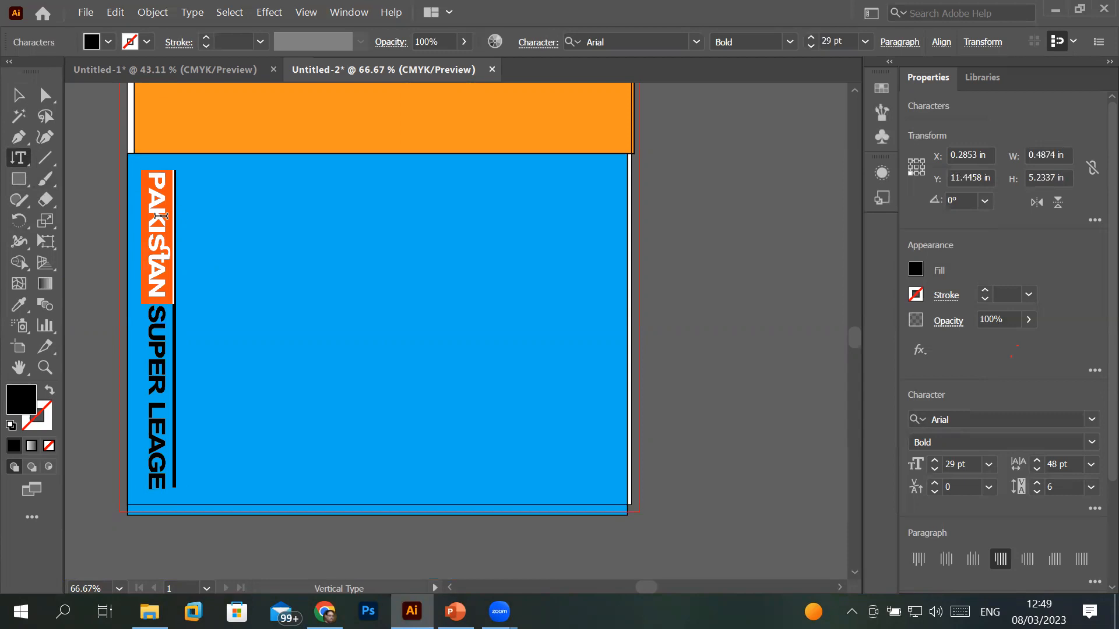
pyautogui.tripleClick(160, 216)
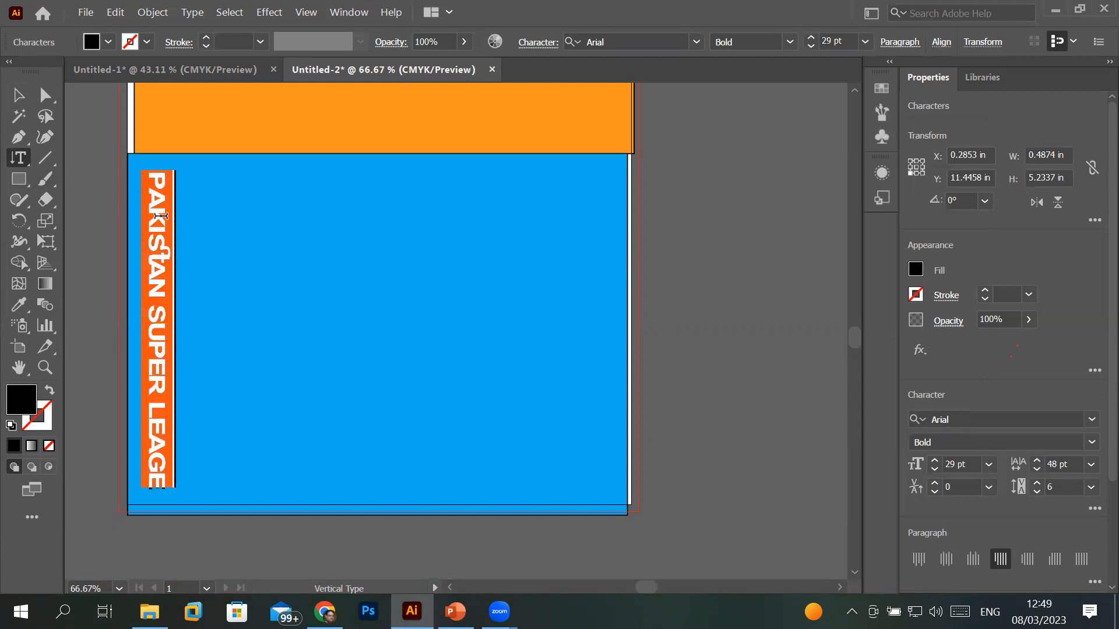
pyautogui.click(160, 216)
pyautogui.moveTo(155, 233); pyautogui.dragTo(167, 398)
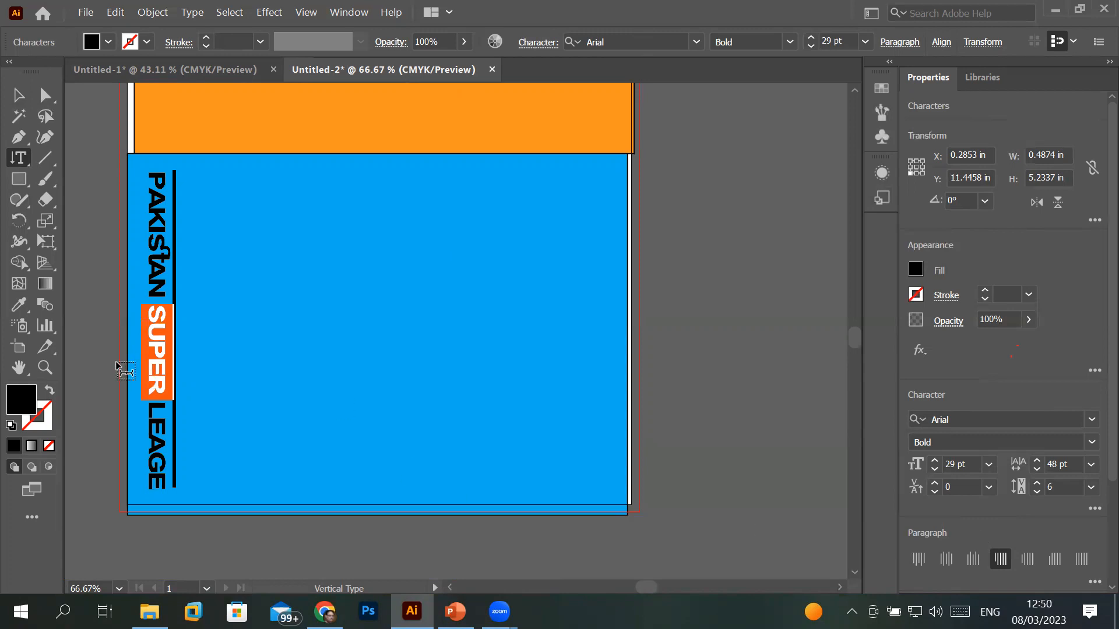
pyautogui.scroll(4, 128, 367)
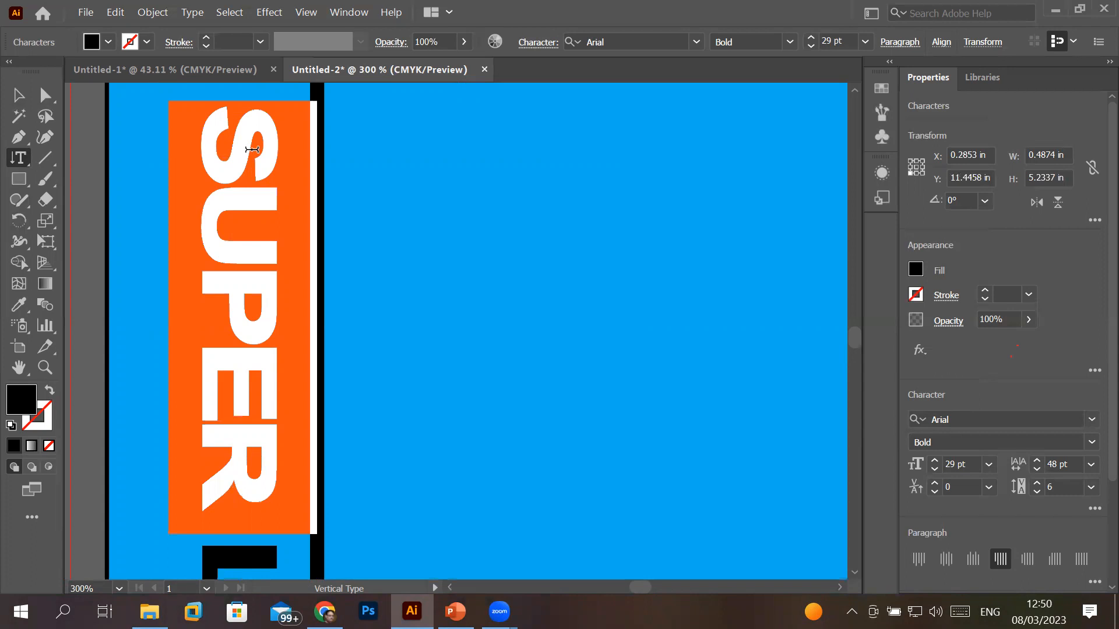
pyautogui.click(50, 409)
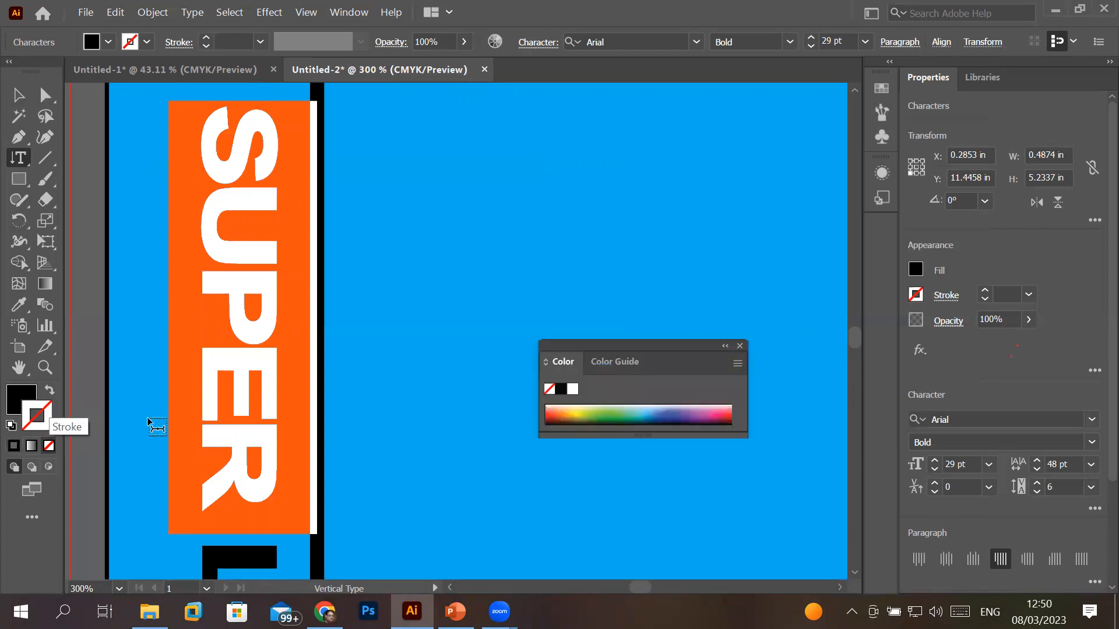
pyautogui.click(550, 412)
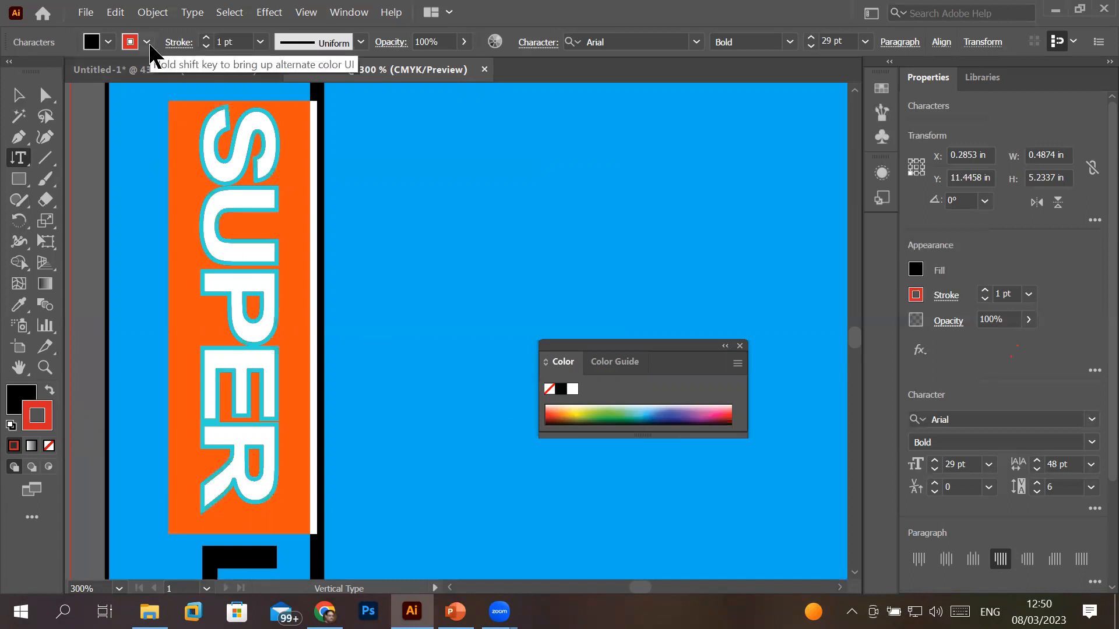
# - Try stroke weights of 2 pt and 3 pt on the word SUPER, ending on 1 pt
pyautogui.click(207, 38)
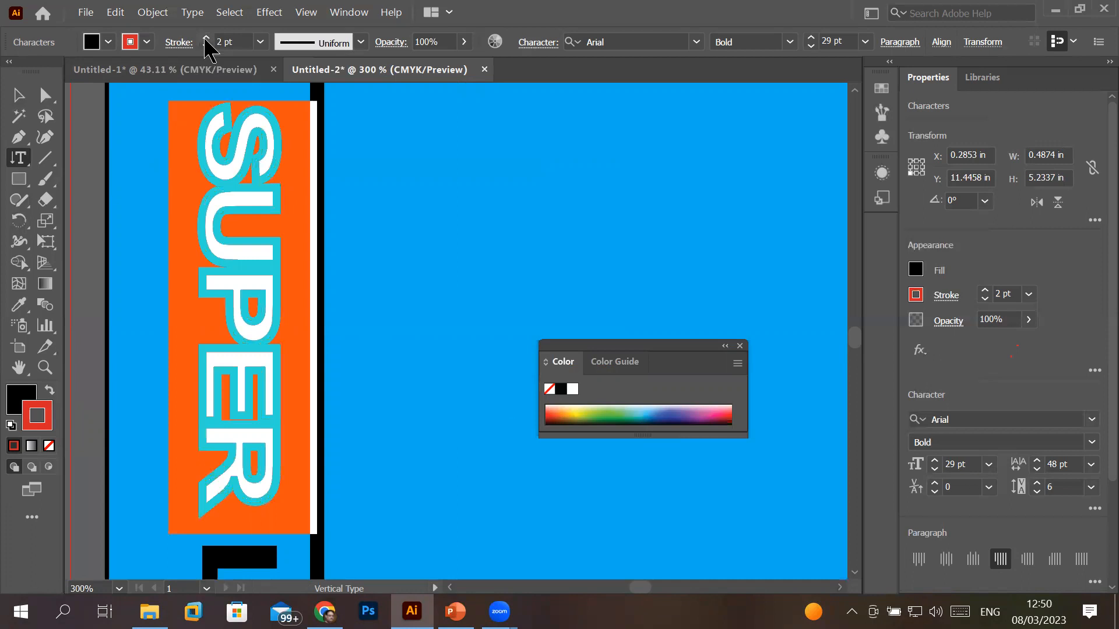
pyautogui.click(207, 38)
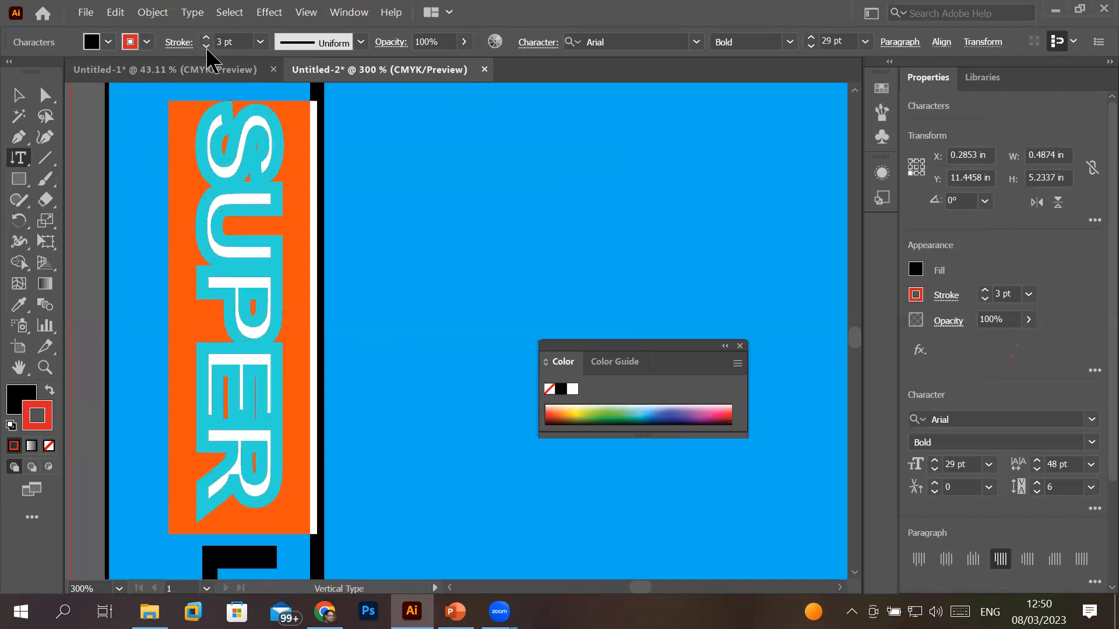
pyautogui.click(206, 46)
pyautogui.click(206, 46)
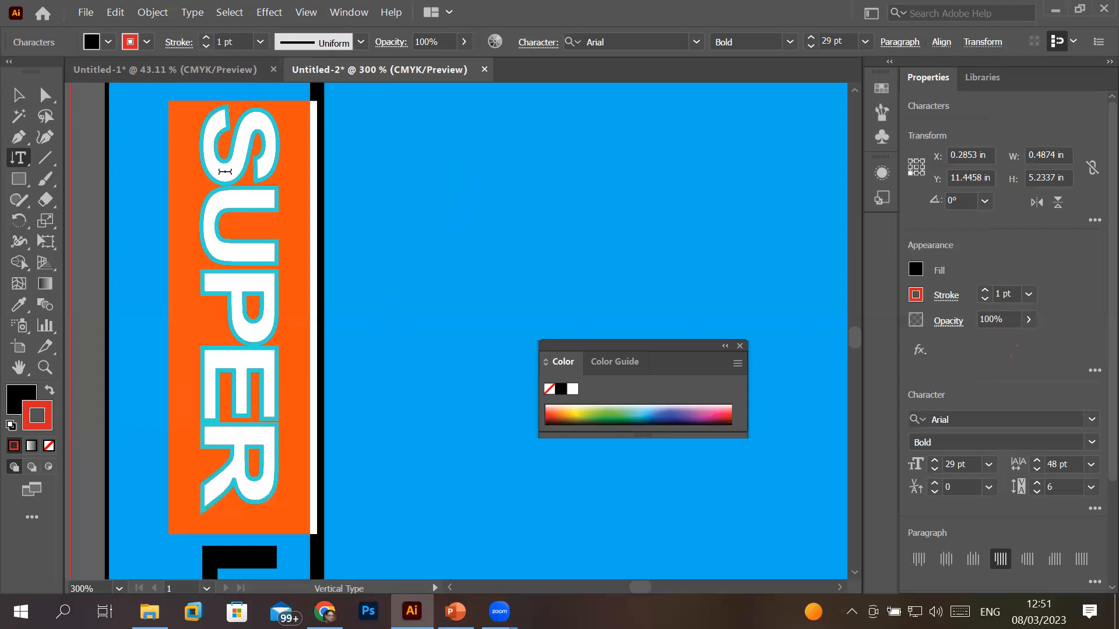
# - Fill the word SUPER with the light blue colour 1bafea and leave text editing
pyautogui.click(13, 399)
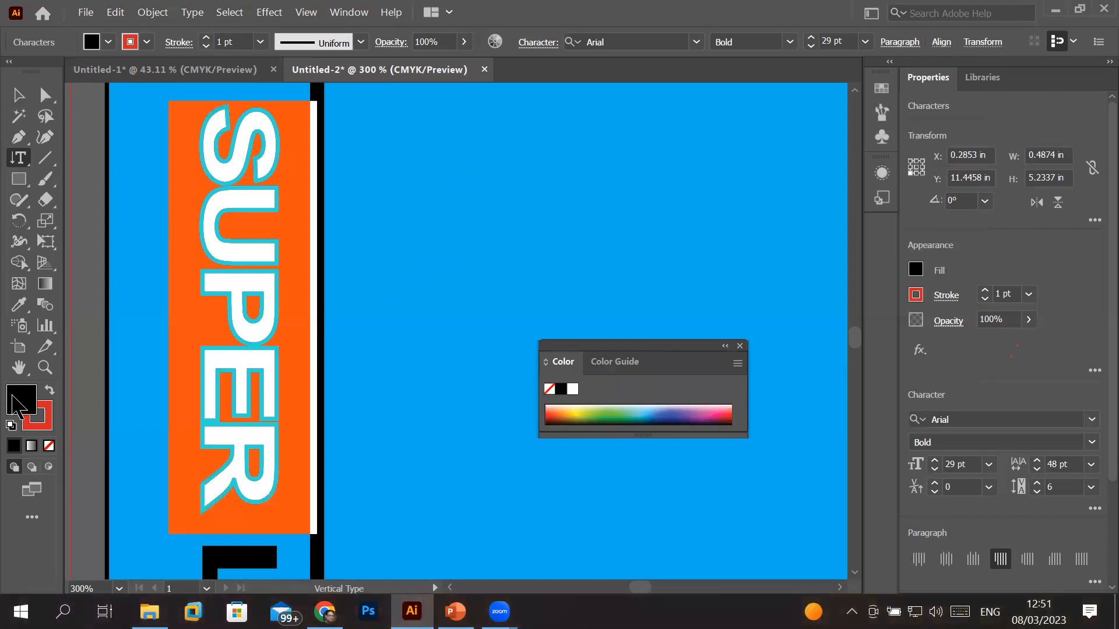
pyautogui.doubleClick(17, 400)
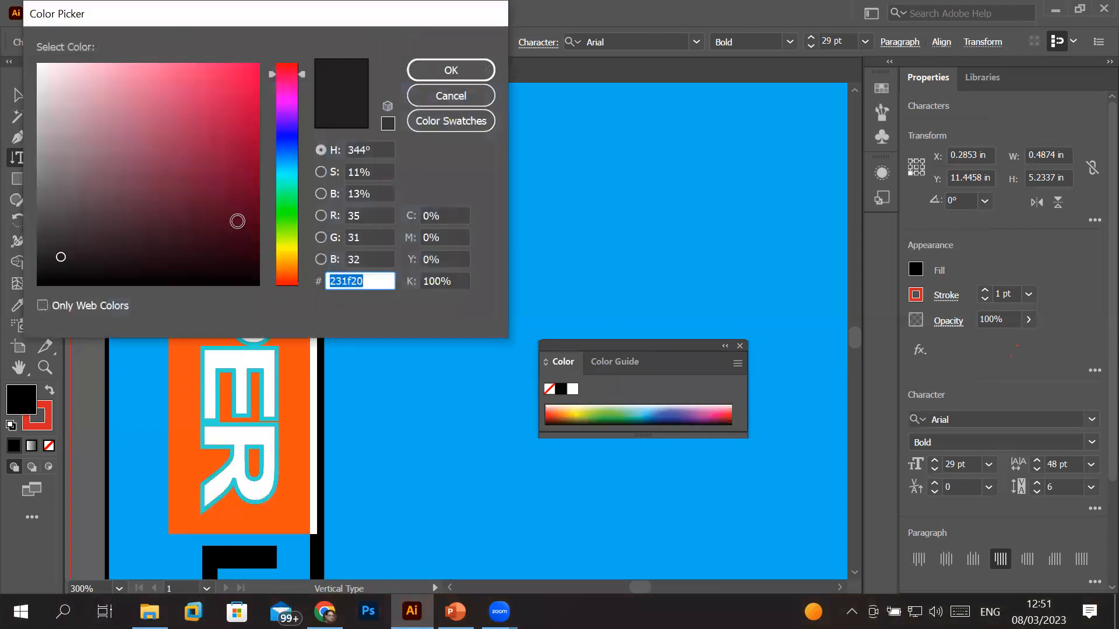
pyautogui.click(288, 163)
pyautogui.click(233, 81)
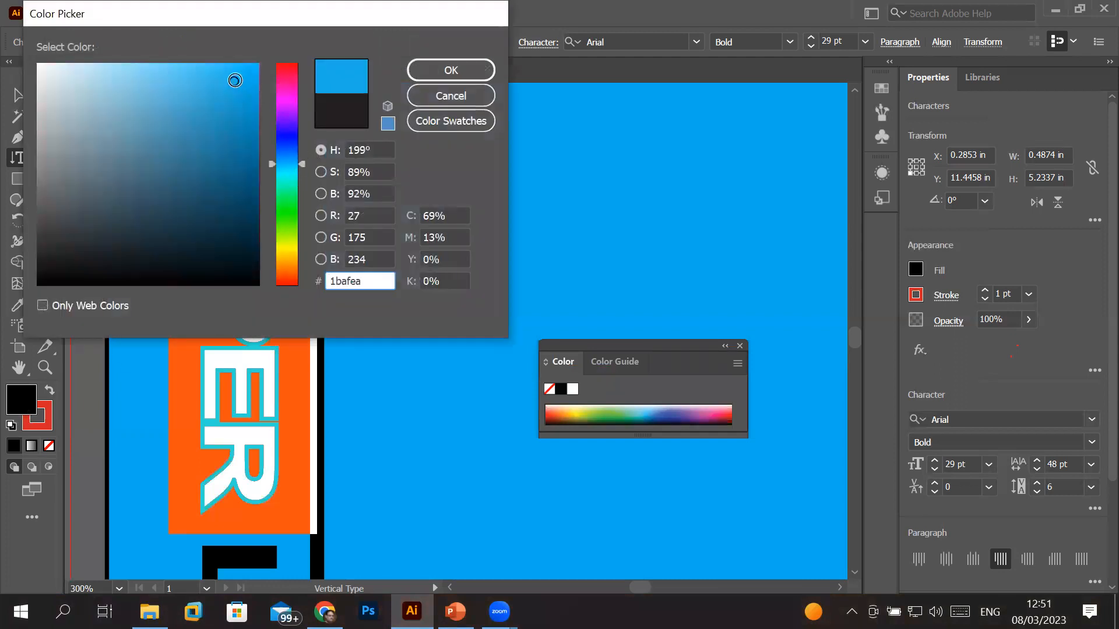
pyautogui.click(450, 70)
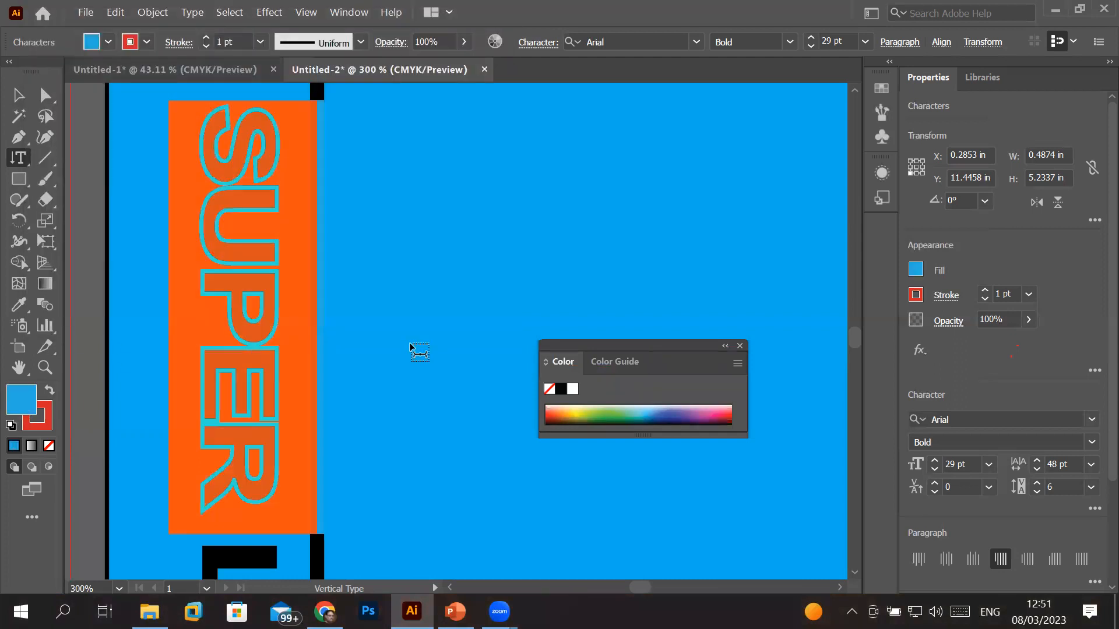
pyautogui.click(18, 94)
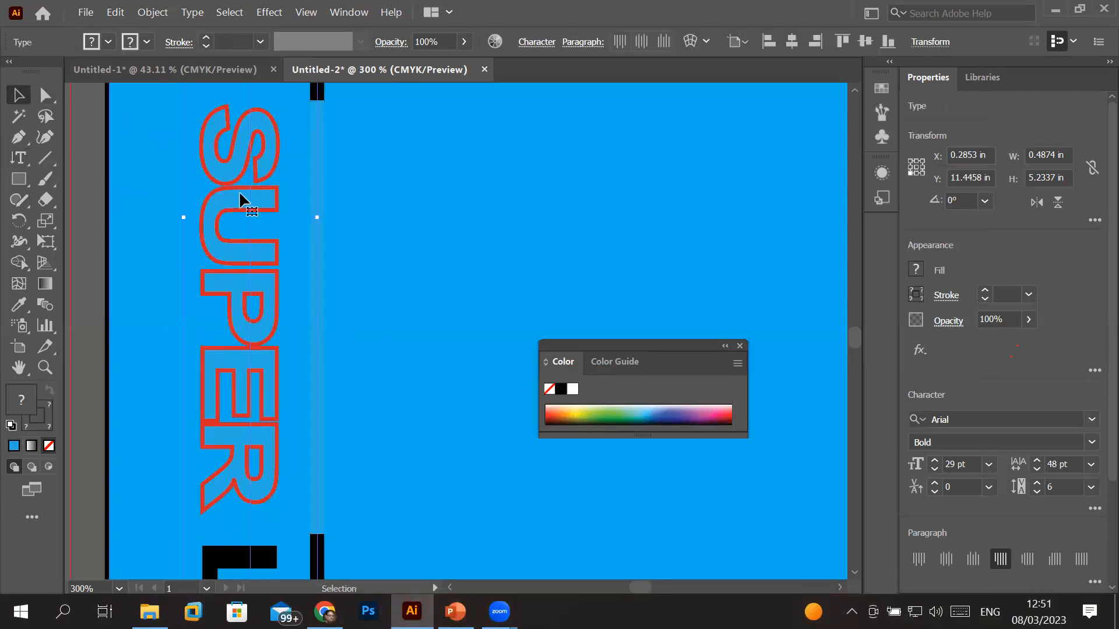
pyautogui.scroll(-2, 240, 198)
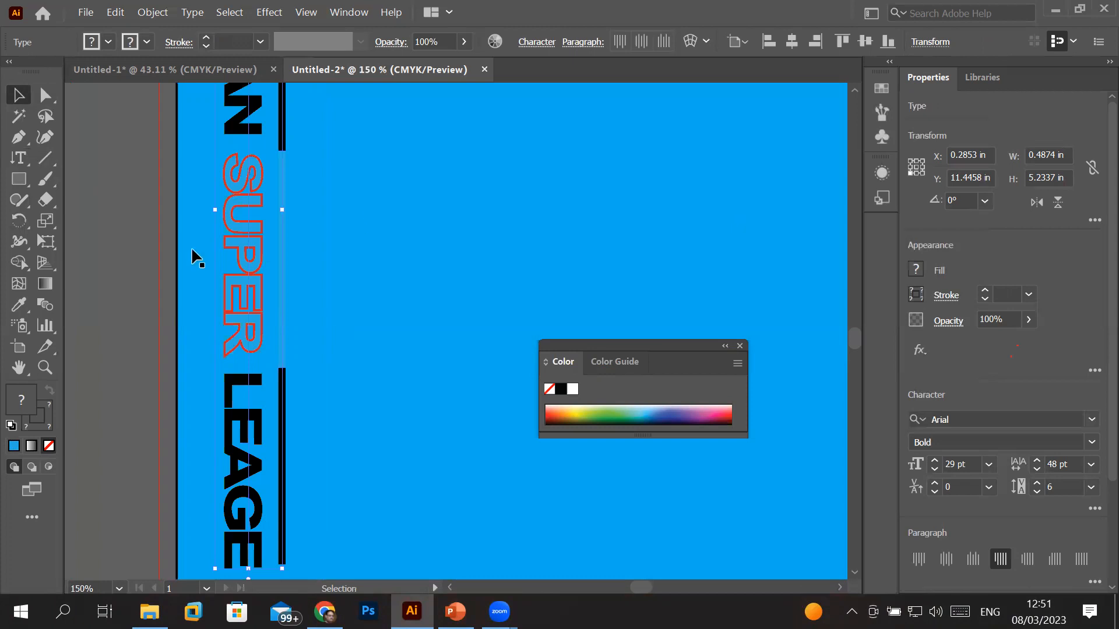
# - Reselect the letters of SUPER in the vertical text and choose the Uniform width profile for their stroke
pyautogui.tripleClick(249, 216)
pyautogui.click(249, 215)
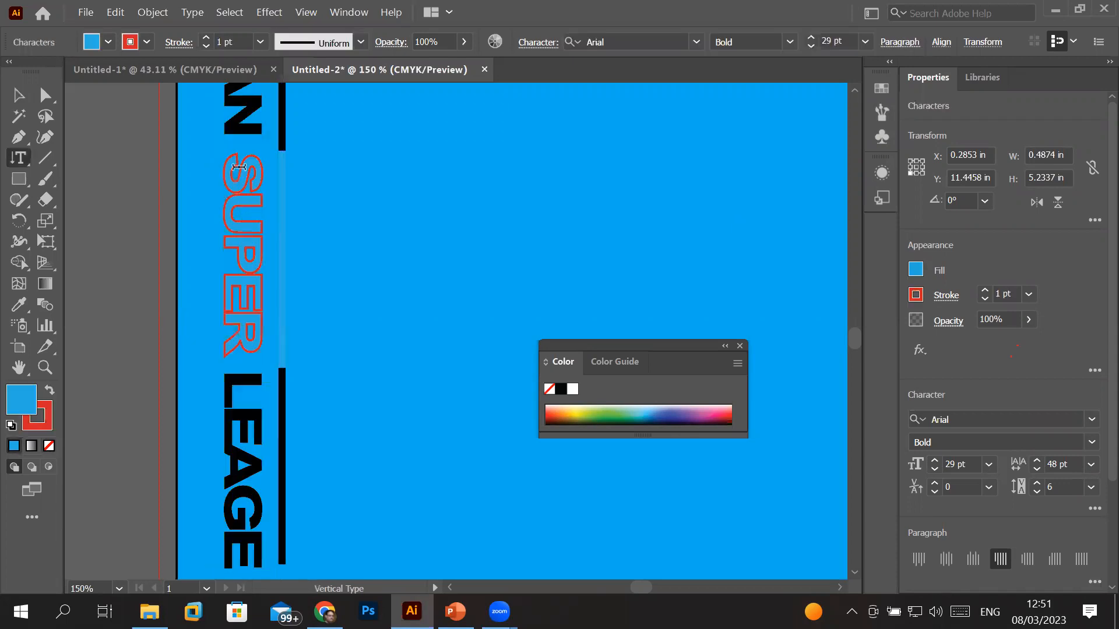
pyautogui.moveTo(238, 153); pyautogui.dragTo(257, 333)
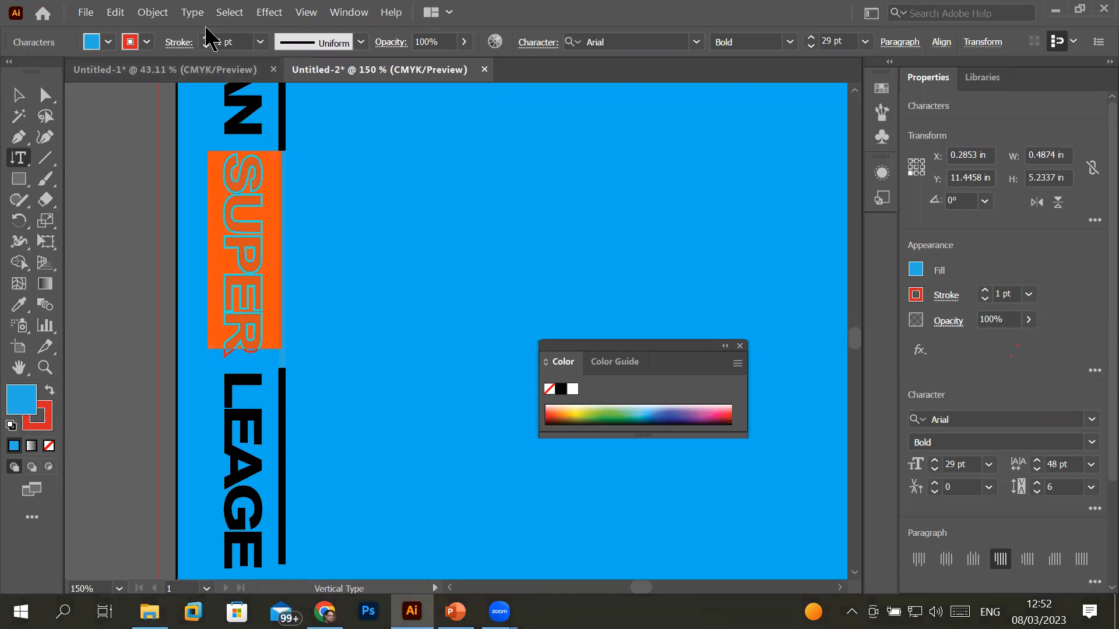
pyautogui.click(360, 43)
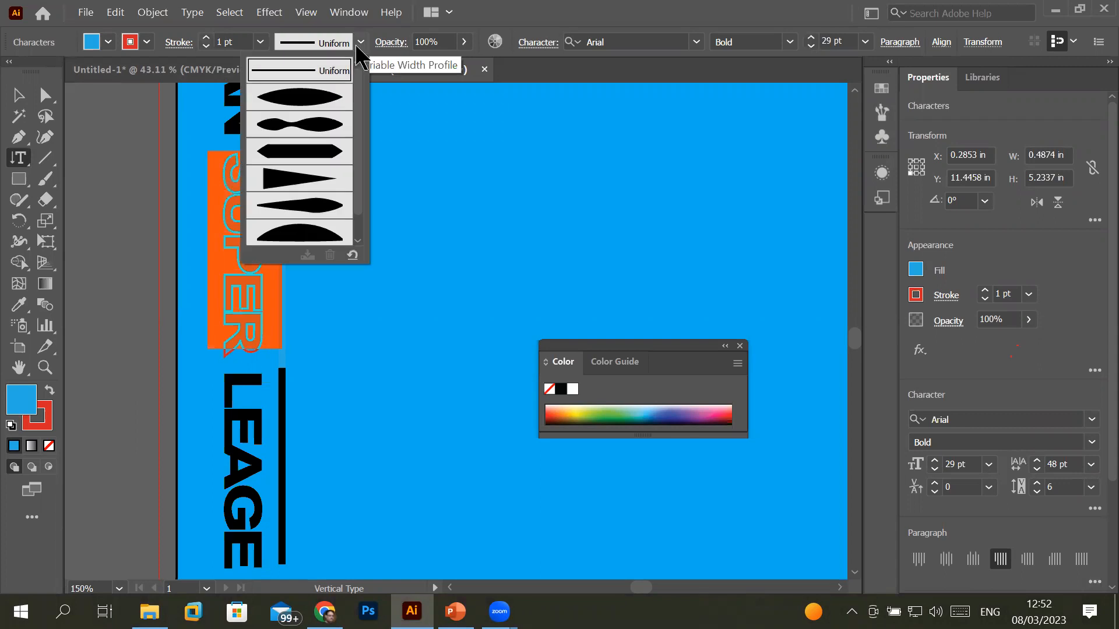
pyautogui.click(322, 79)
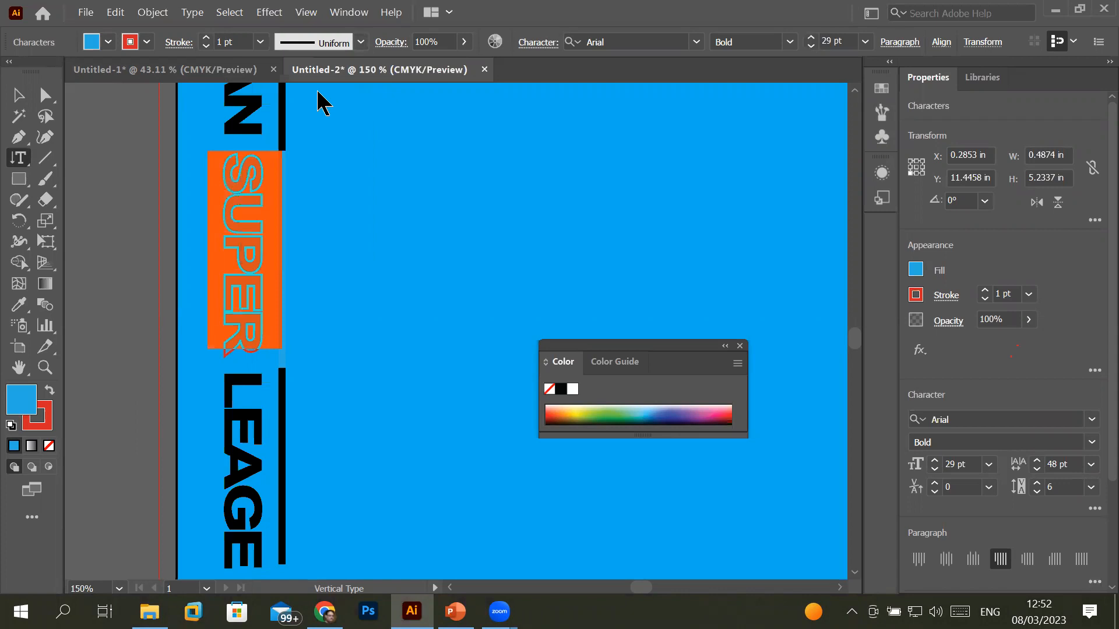
# - Raise the stroke weight of SUPER step by step to 4 pt, then reduce it to 3 pt
pyautogui.click(209, 39)
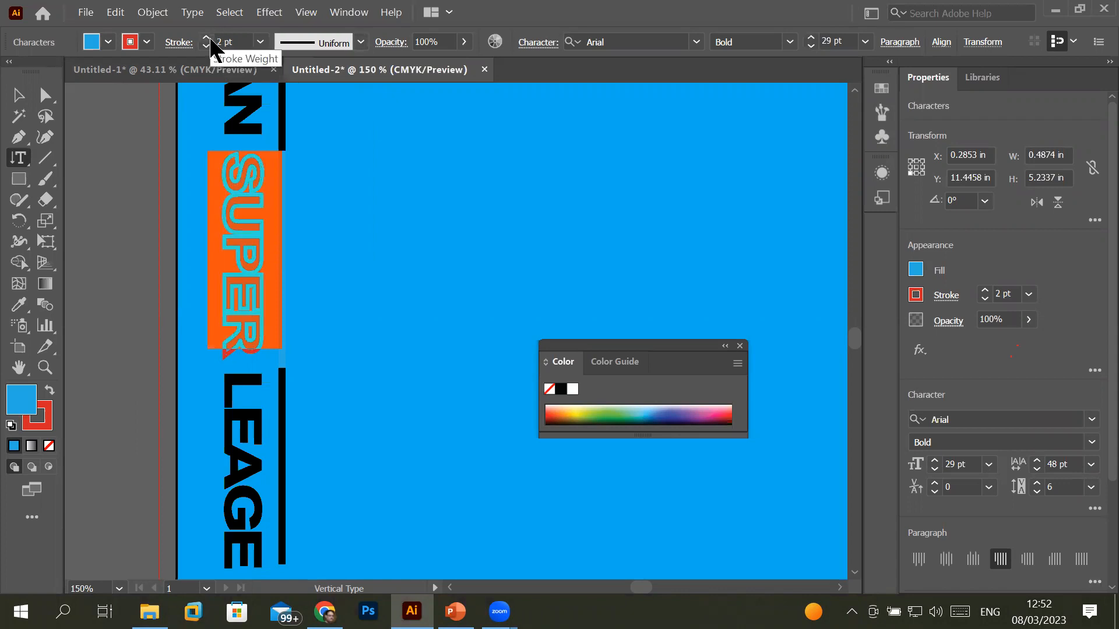
pyautogui.click(209, 39)
pyautogui.click(208, 39)
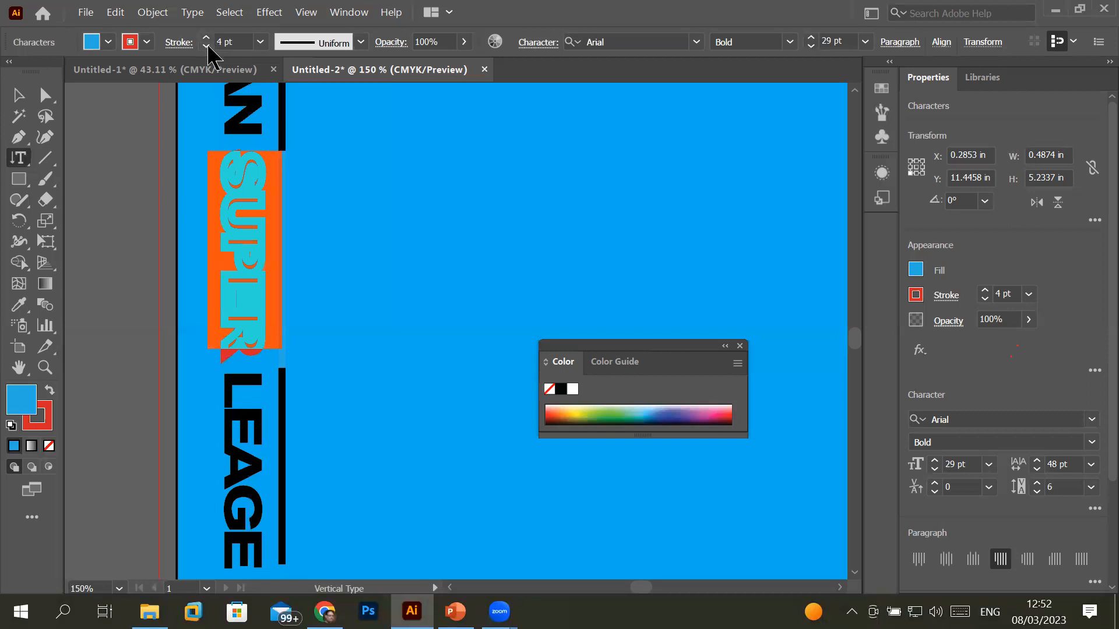
pyautogui.click(208, 49)
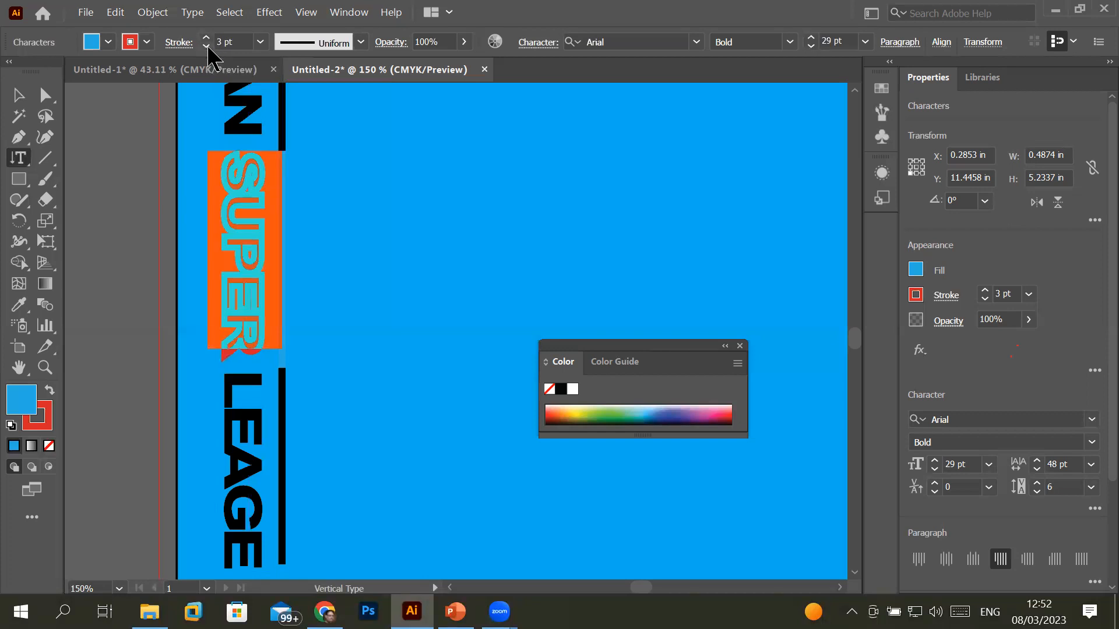
# - Reduce the stroke weight of SUPER to 2 pt, lower its opacity to 41% and deselect the text to inspect it
pyautogui.click(208, 49)
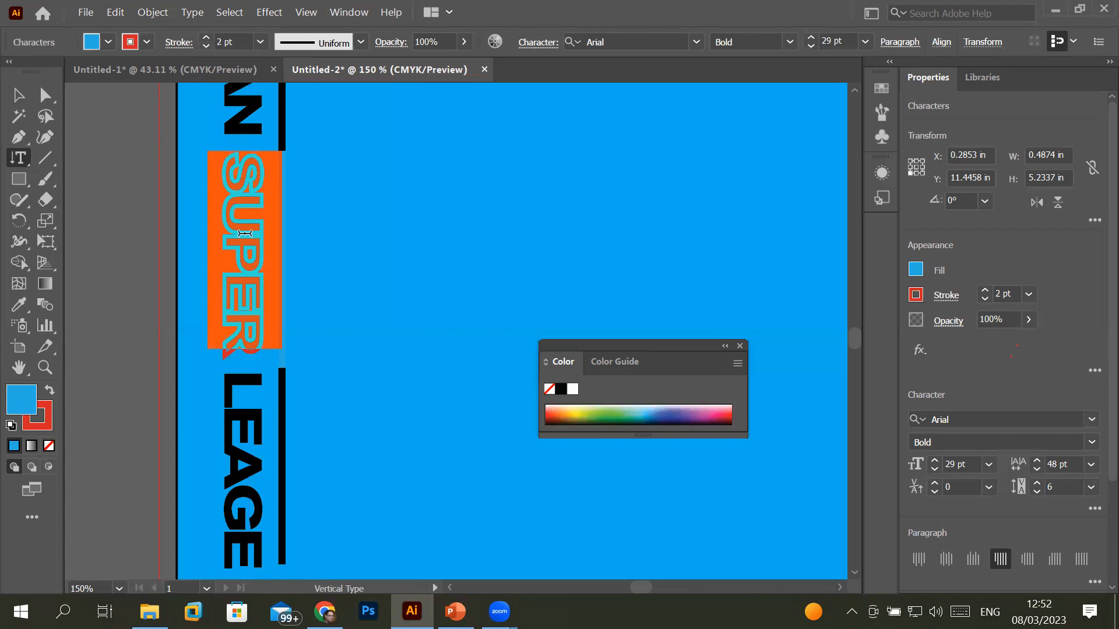
pyautogui.click(464, 46)
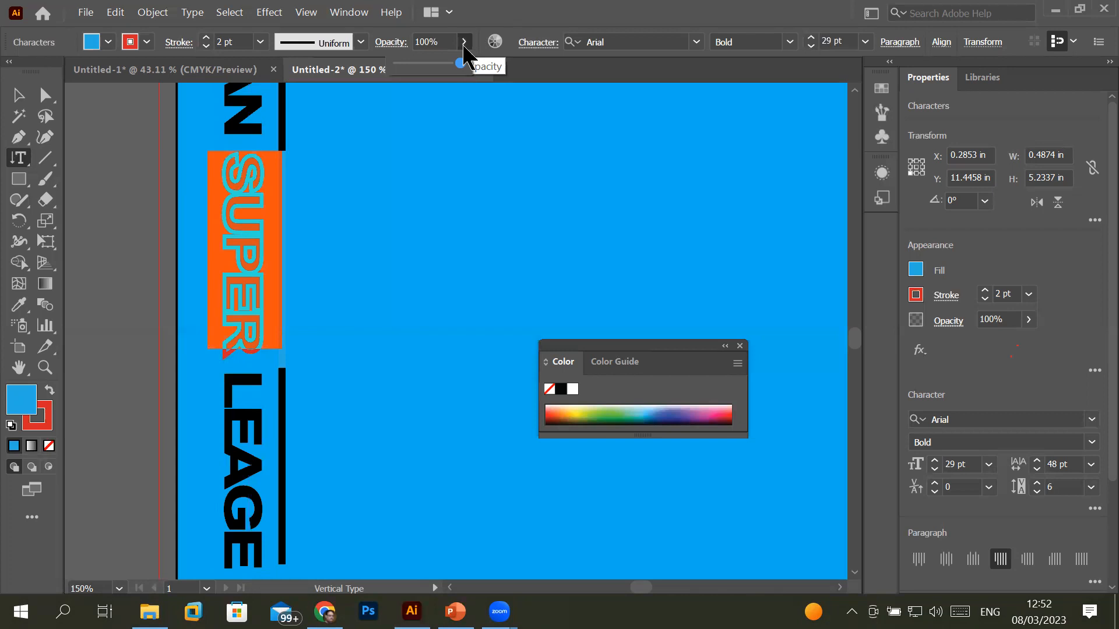
pyautogui.moveTo(460, 63); pyautogui.dragTo(428, 70)
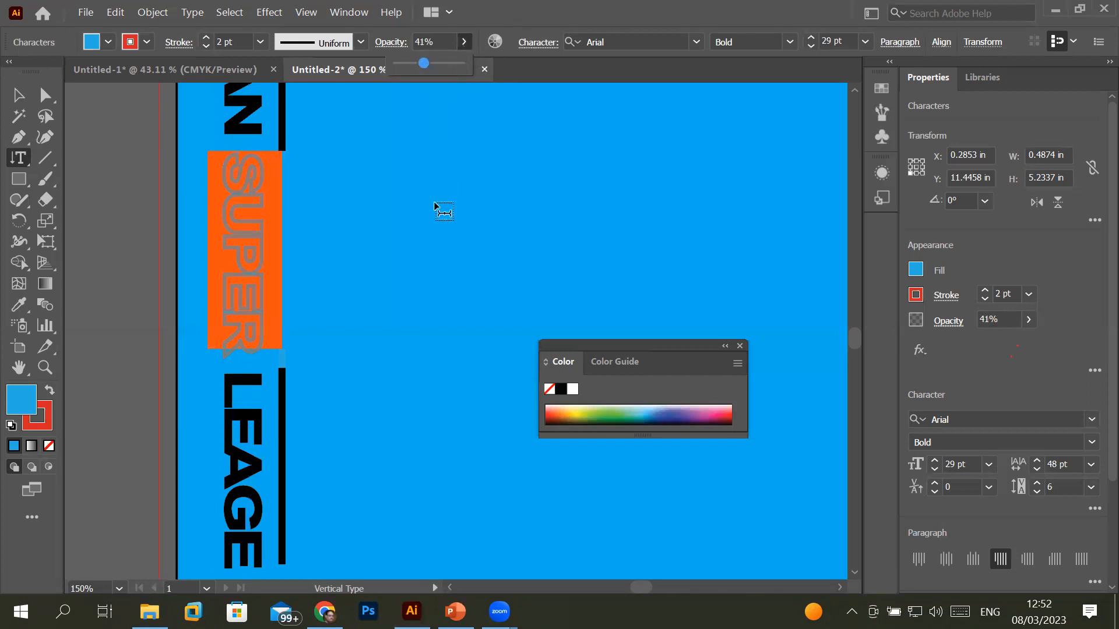
pyautogui.click(18, 94)
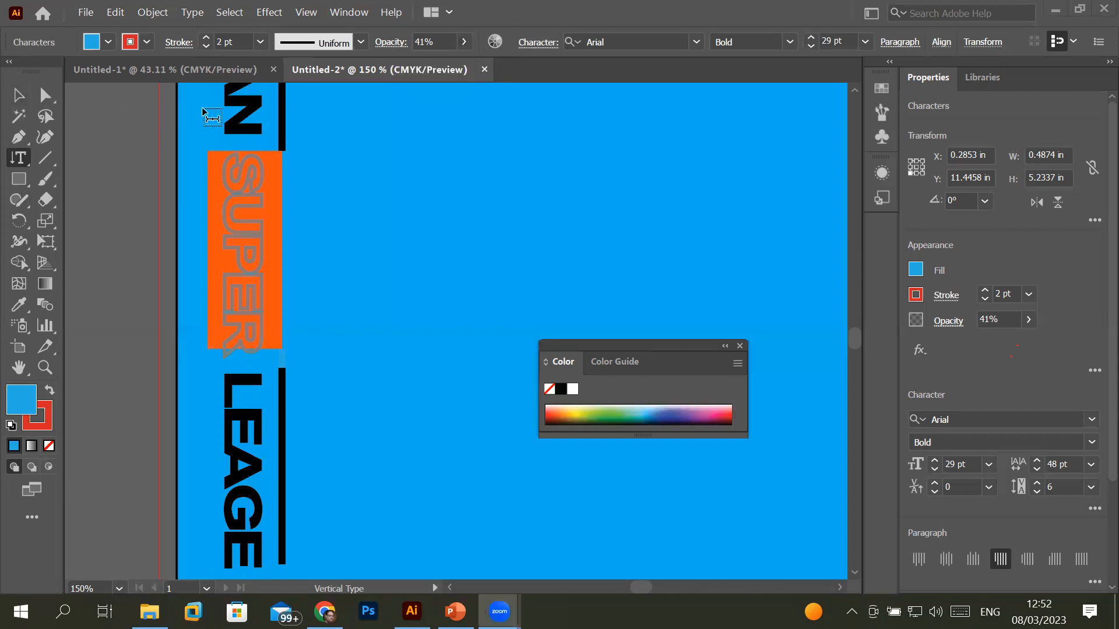
pyautogui.click(245, 93)
pyautogui.click(683, 296)
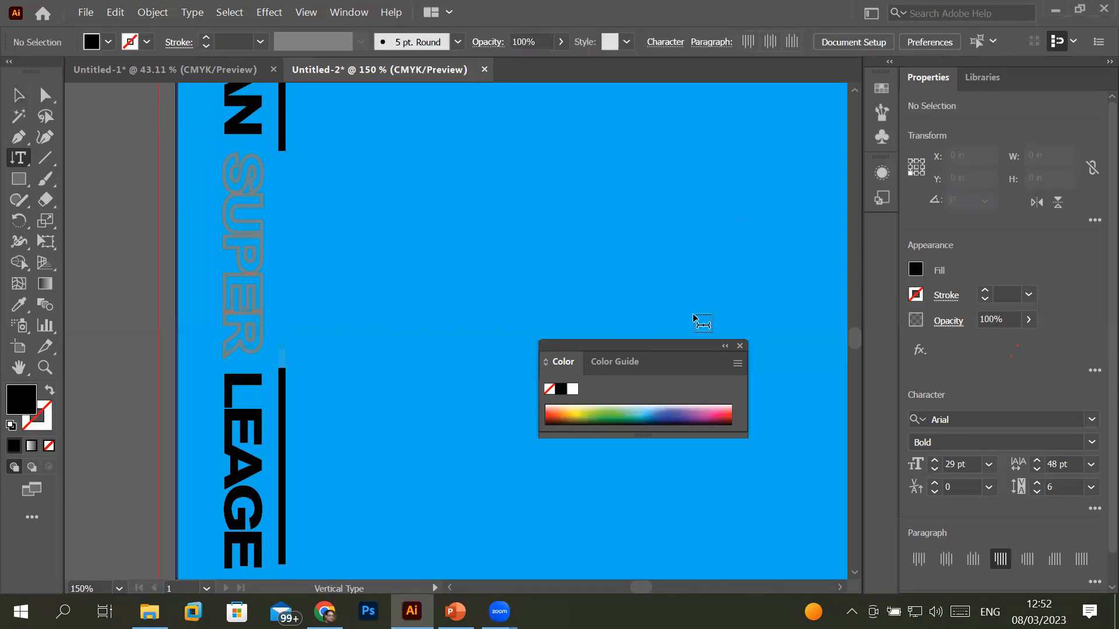
pyautogui.keyDown('alt'); pyautogui.scroll(-1, 204, 231); pyautogui.keyUp('alt')
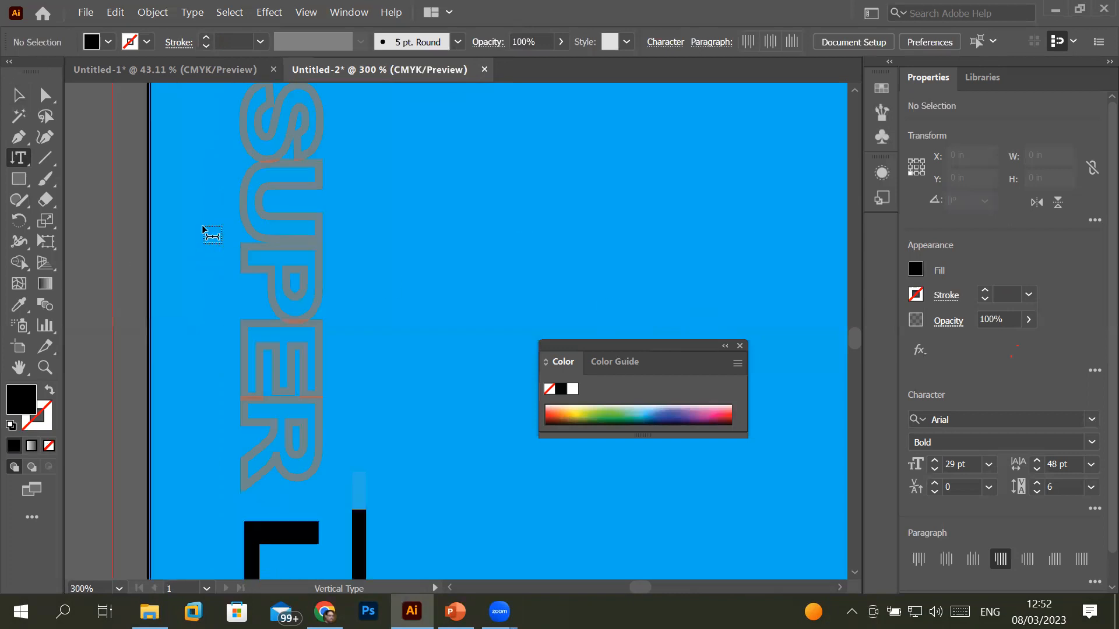
pyautogui.keyDown('alt'); pyautogui.scroll(-2, 204, 230); pyautogui.keyUp('alt')
pyautogui.keyDown('alt'); pyautogui.scroll(3, 204, 230); pyautogui.keyUp('alt')
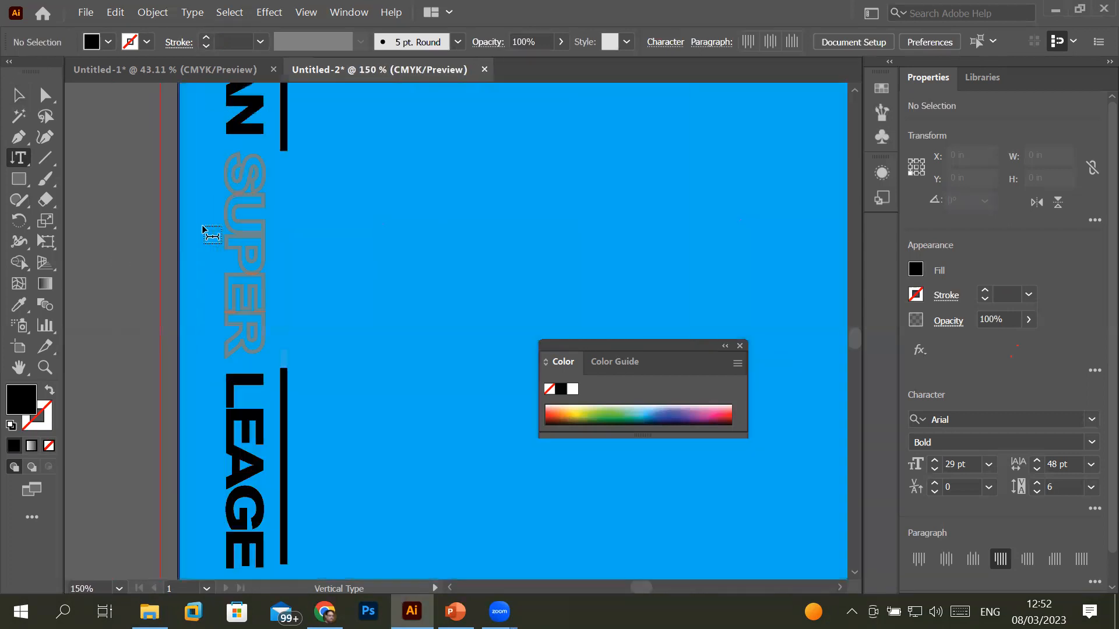
# - Reselect the word SUPER in the vertical text, restore its opacity to 100% and deselect it
pyautogui.tripleClick(252, 224)
pyautogui.doubleClick(252, 224)
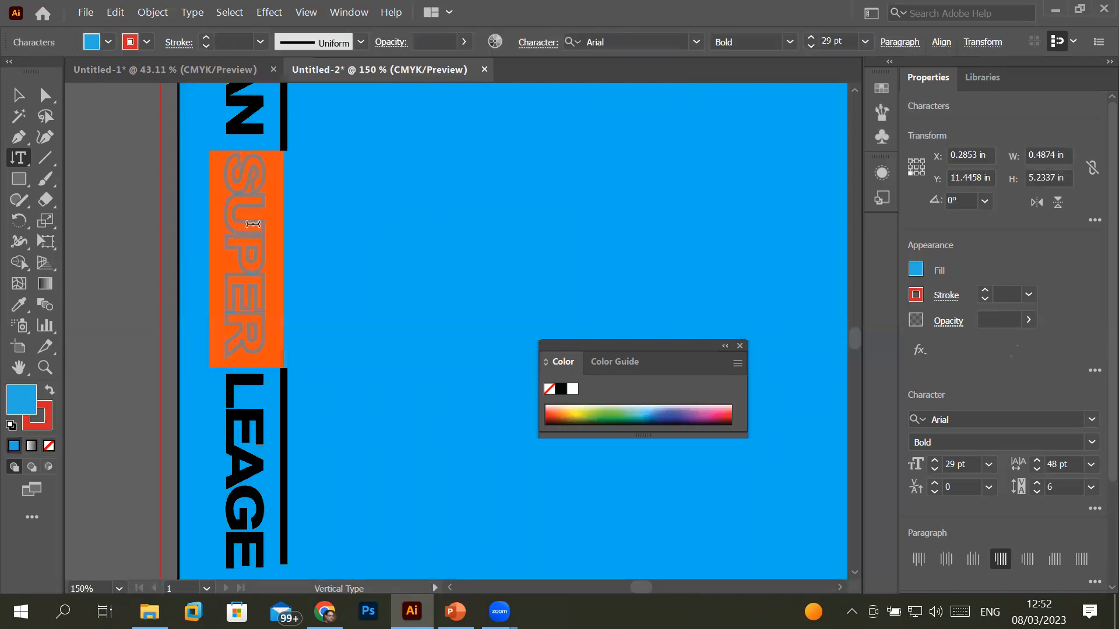
pyautogui.click(464, 42)
pyautogui.moveTo(426, 66); pyautogui.dragTo(480, 70)
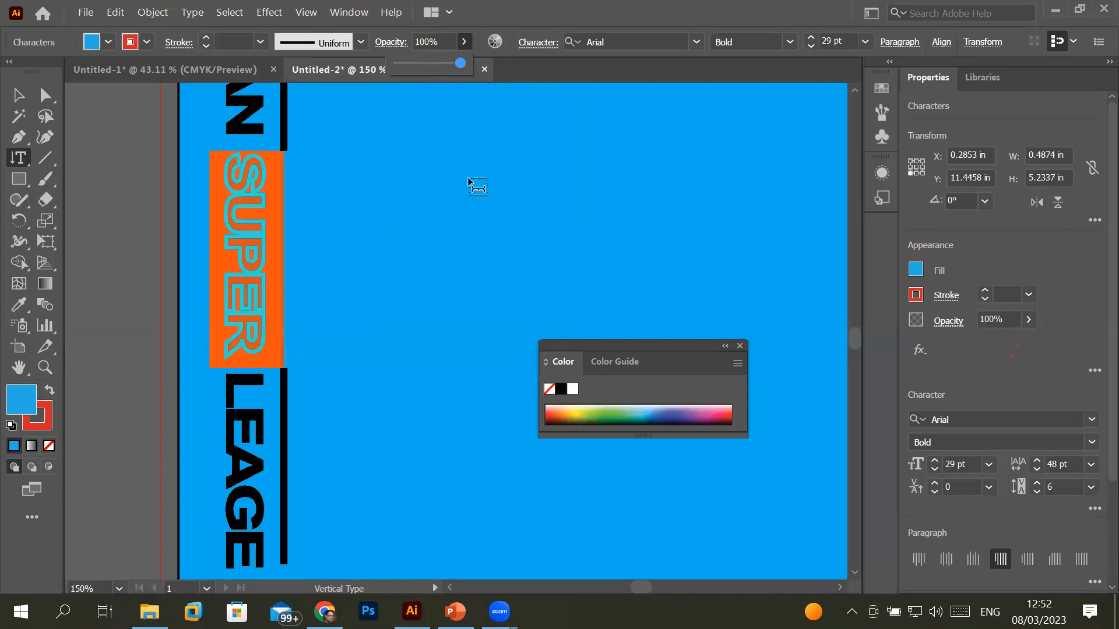
pyautogui.click(158, 119)
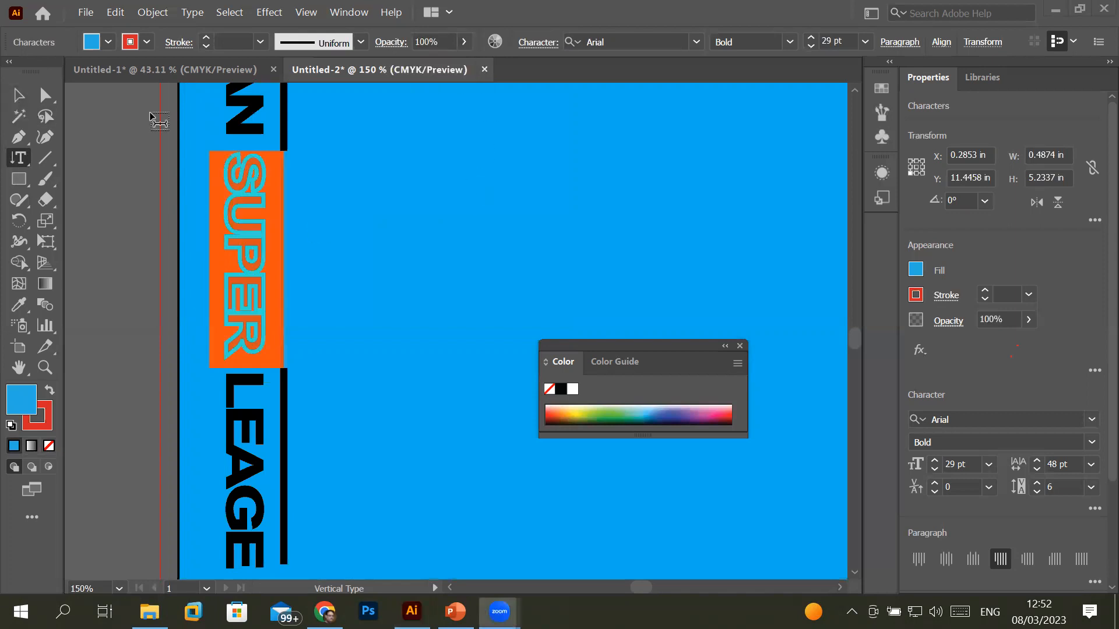
pyautogui.click(246, 121)
pyautogui.click(247, 108)
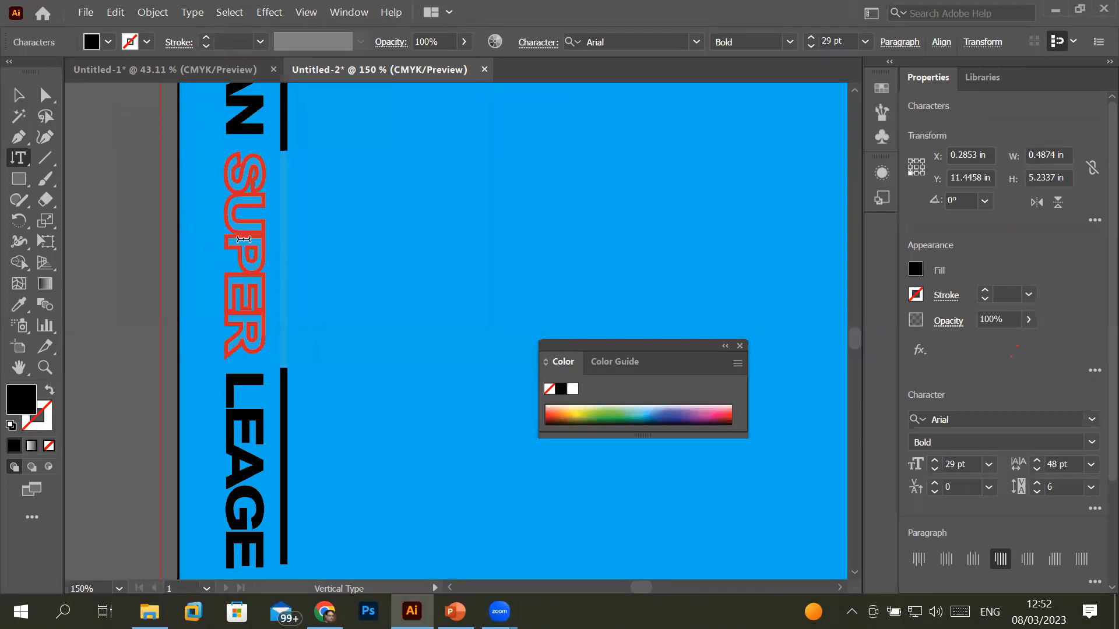
# - Draw a circle about 1.29 in wide beside the word SUPER and fill it with the light green swatch
pyautogui.doubleClick(243, 239)
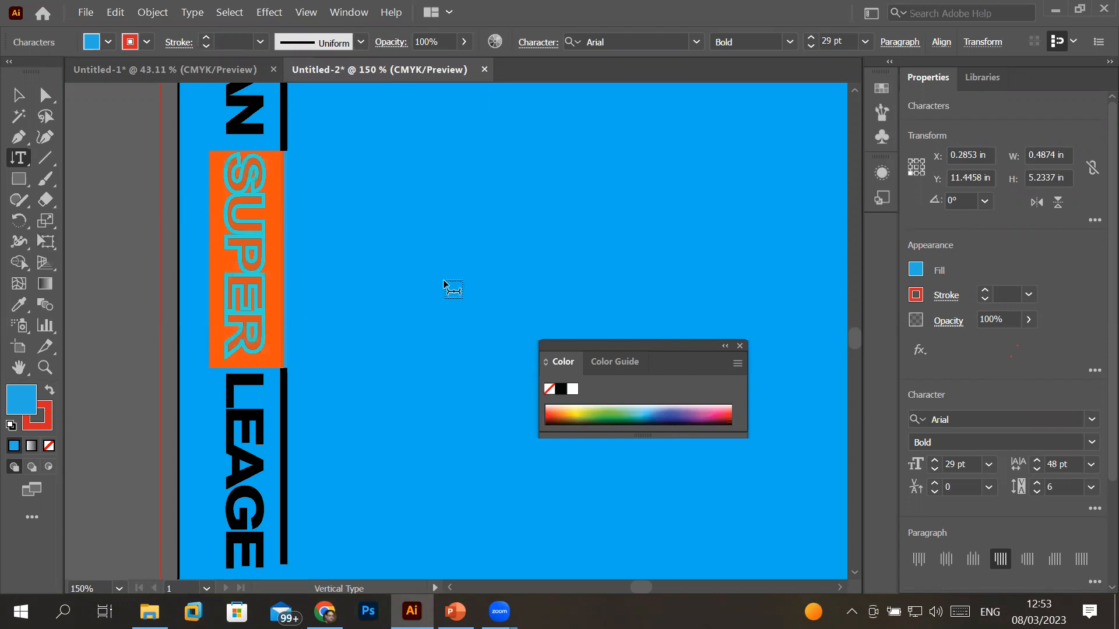
pyautogui.click(23, 186)
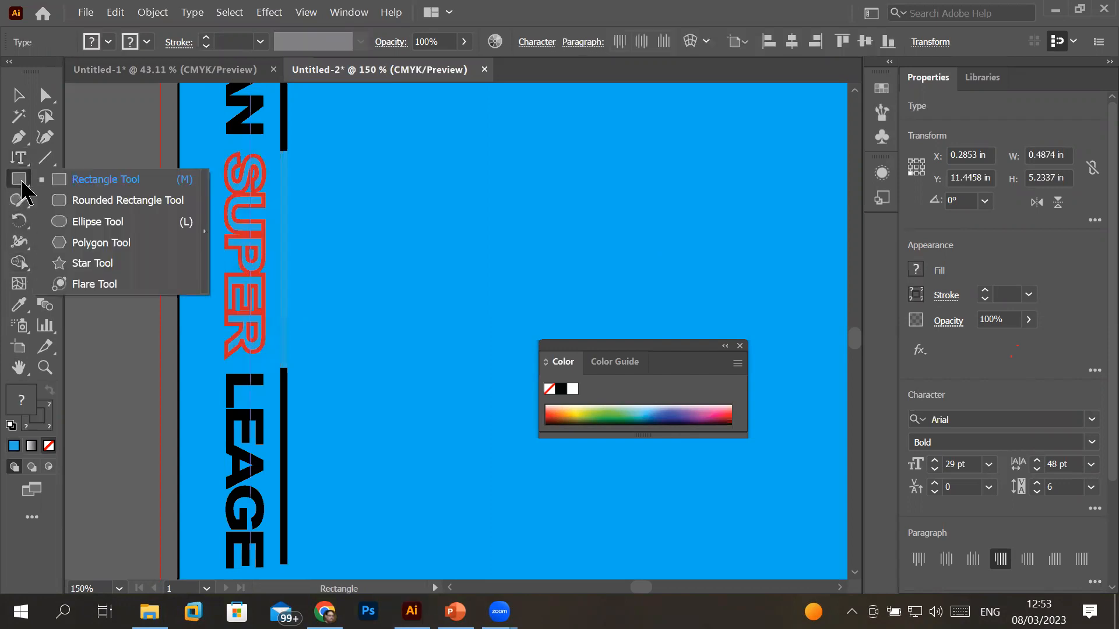
pyautogui.click(96, 224)
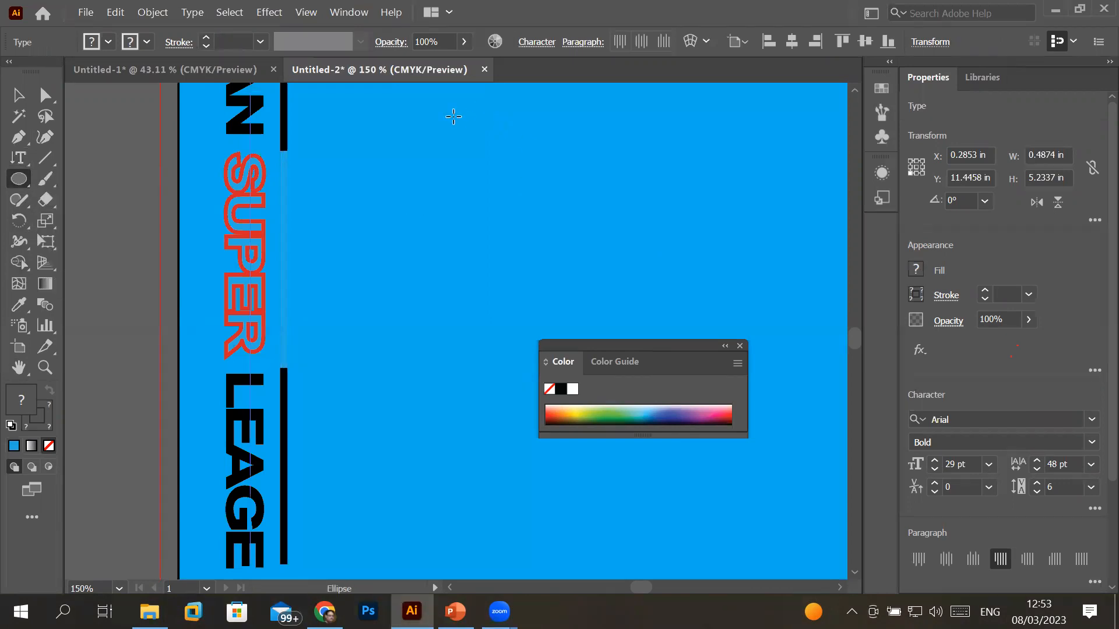
pyautogui.moveTo(423, 118)
pyautogui.mouseDown()
pyautogui.moveTo(536, 208)
pyautogui.moveTo(603, 296)
pyautogui.mouseUp()
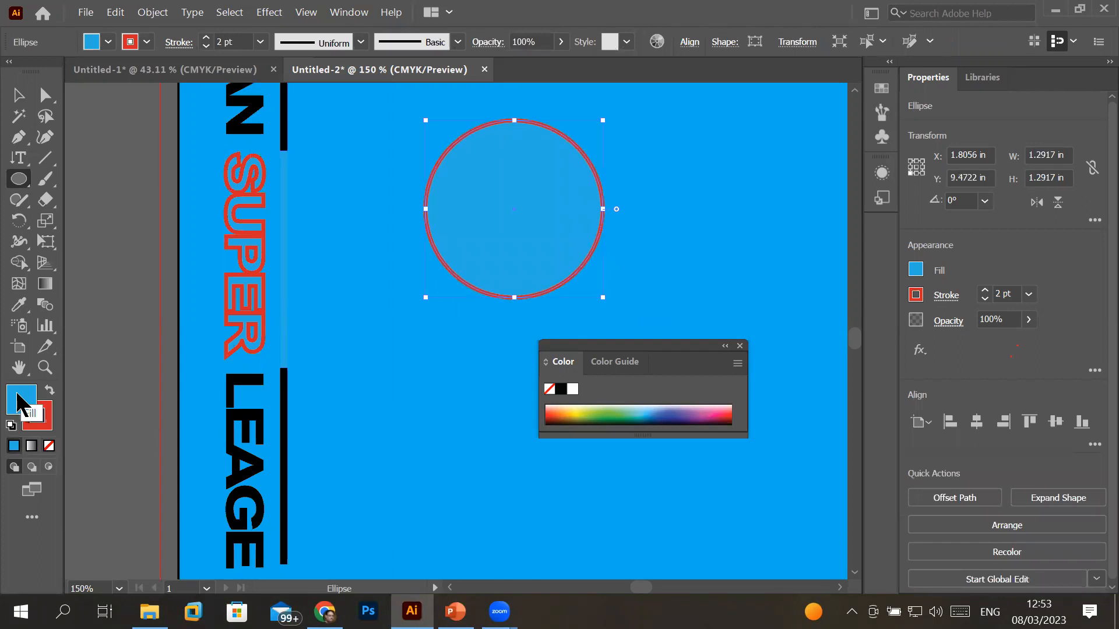
pyautogui.click(109, 42)
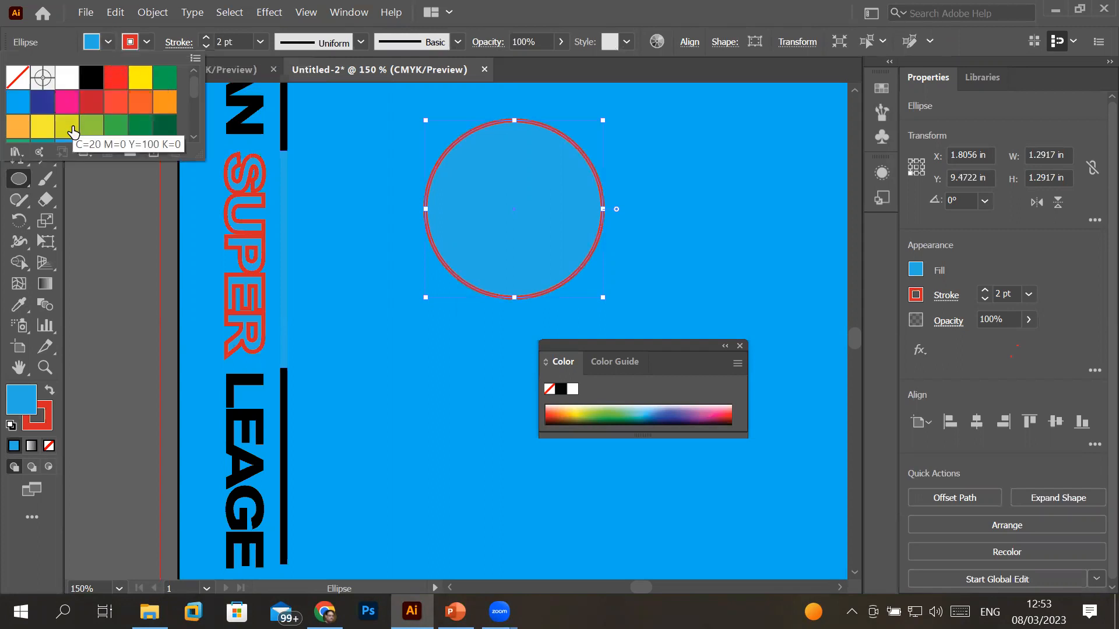
pyautogui.click(92, 126)
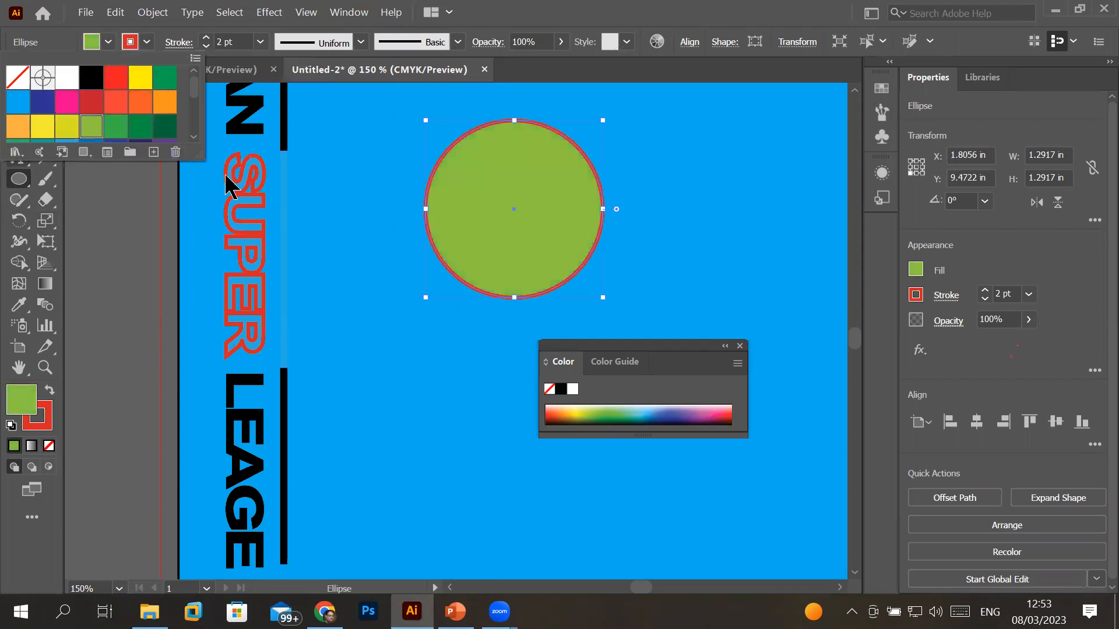
pyautogui.click(475, 177)
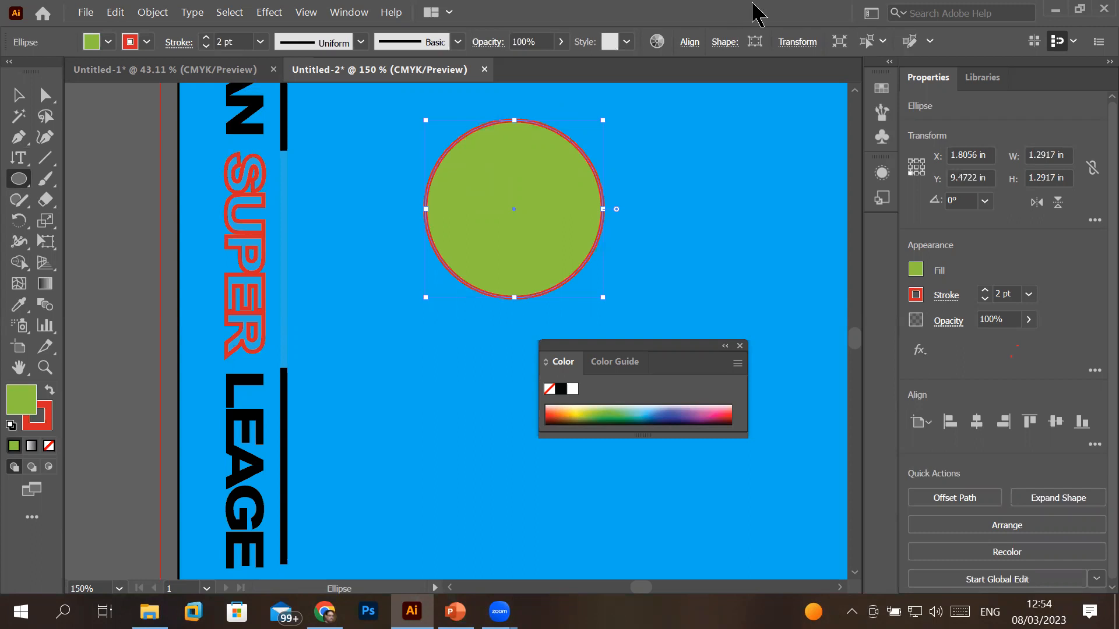
# - Raise the circle's stroke weight step by step to 7 pt, then reduce it to 4 pt
pyautogui.click(984, 291)
pyautogui.click(984, 291)
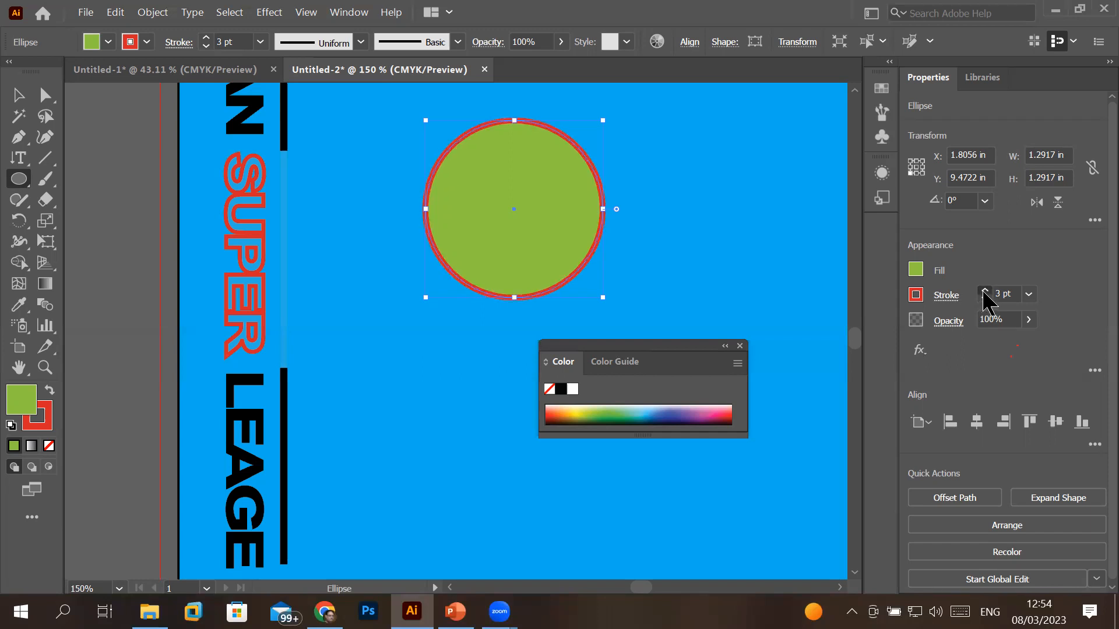
pyautogui.click(985, 290)
pyautogui.click(984, 290)
pyautogui.click(984, 291)
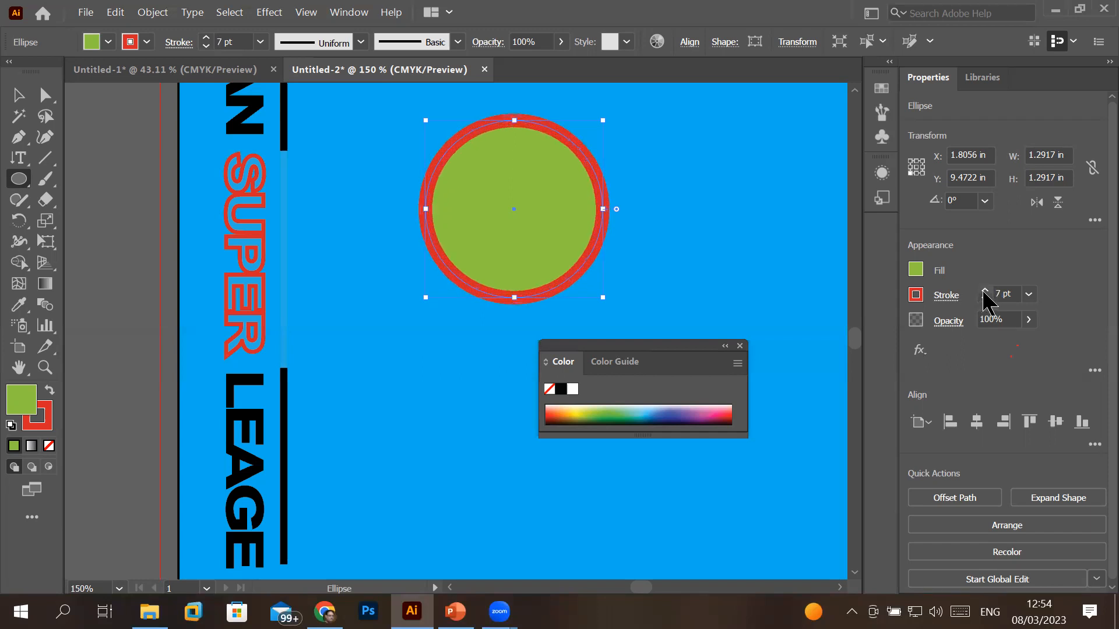
pyautogui.click(984, 300)
pyautogui.click(985, 300)
pyautogui.click(984, 300)
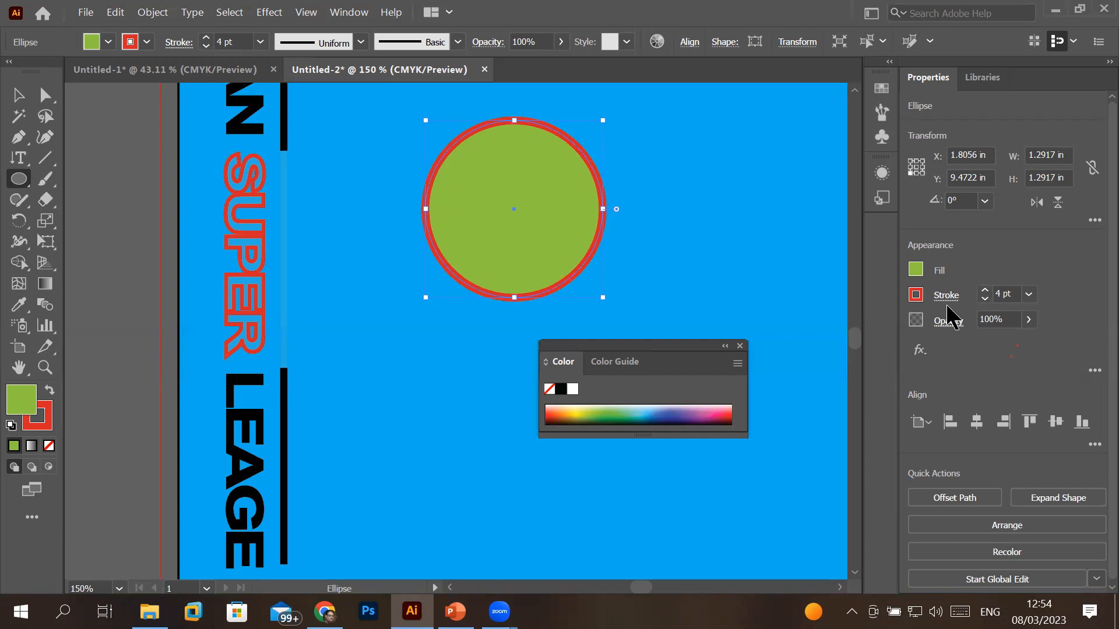
# - Try aligning the circle's stroke to the inside, then align it to the outside of the path
pyautogui.click(946, 296)
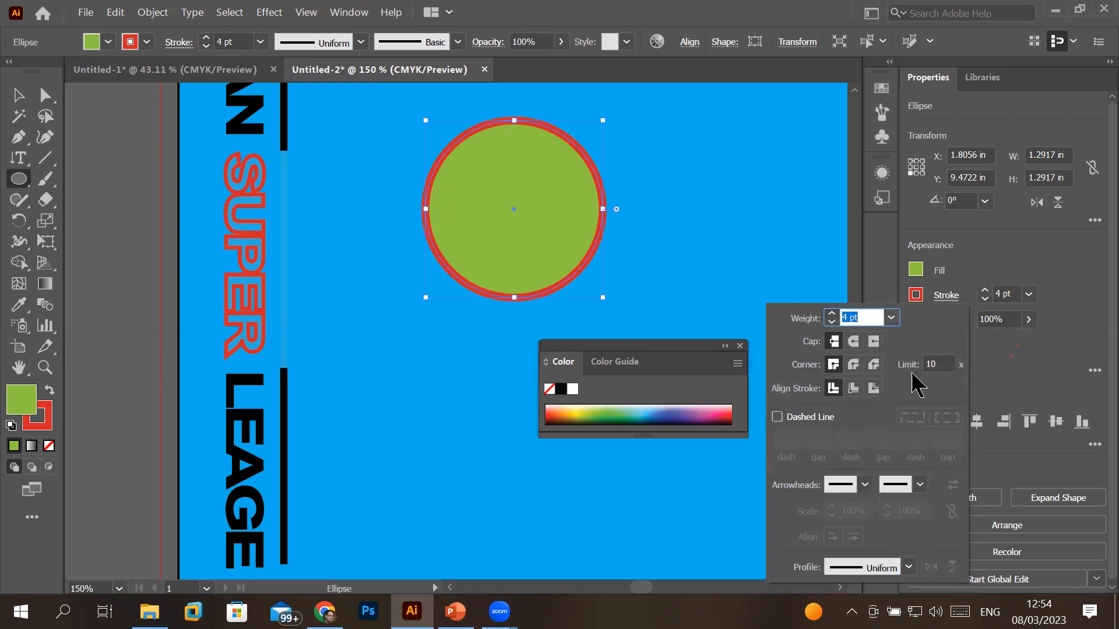
pyautogui.click(873, 341)
pyautogui.scroll(3, 644, 151)
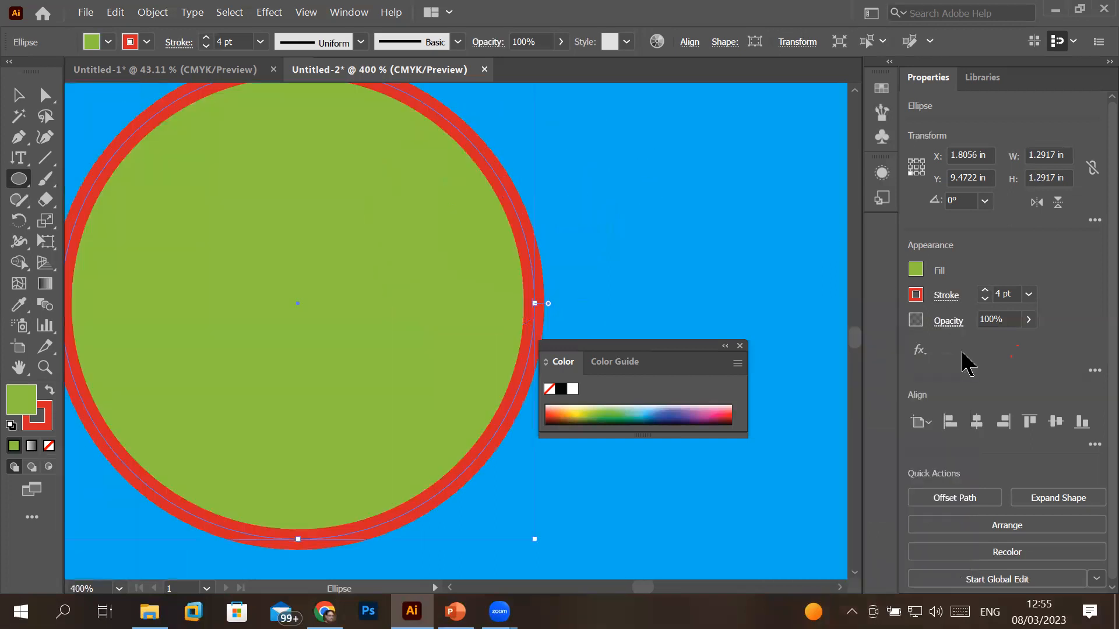
pyautogui.click(960, 297)
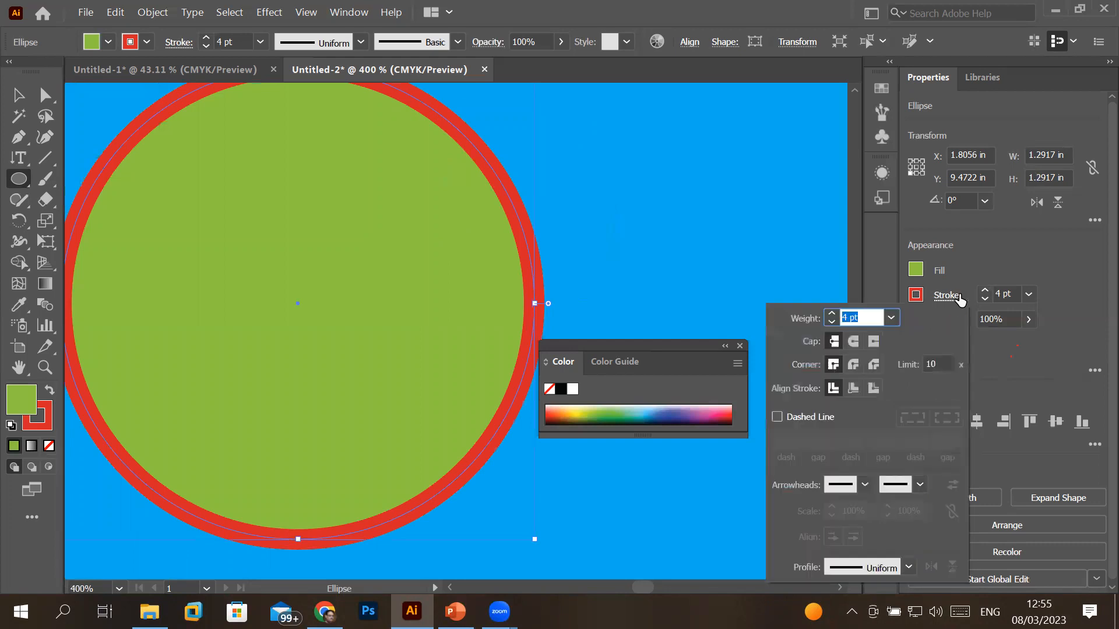
pyautogui.click(854, 390)
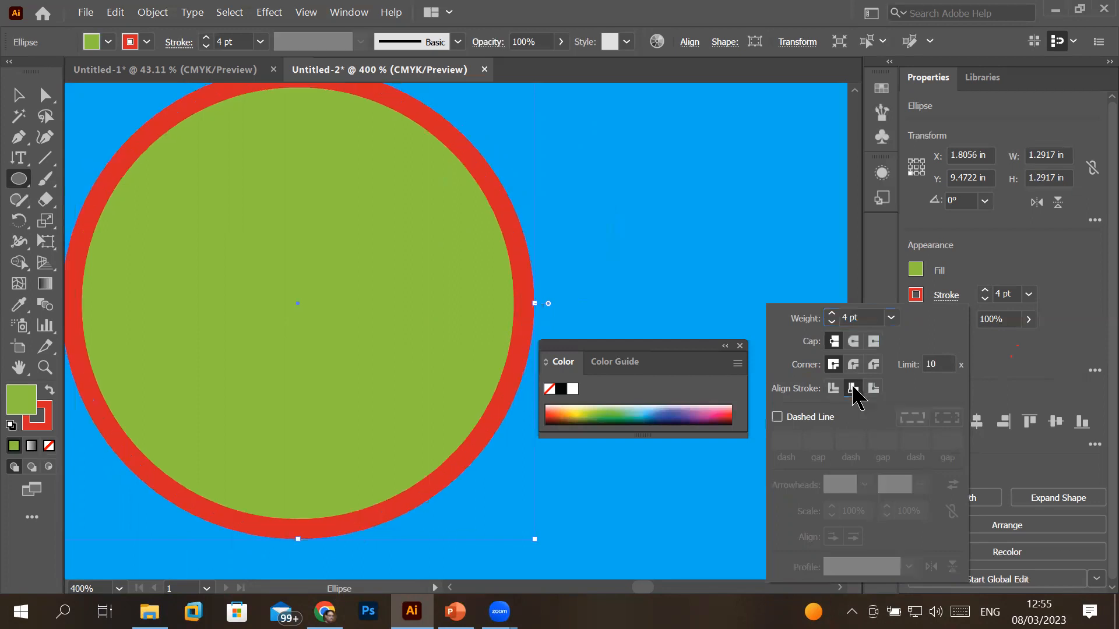
pyautogui.click(873, 388)
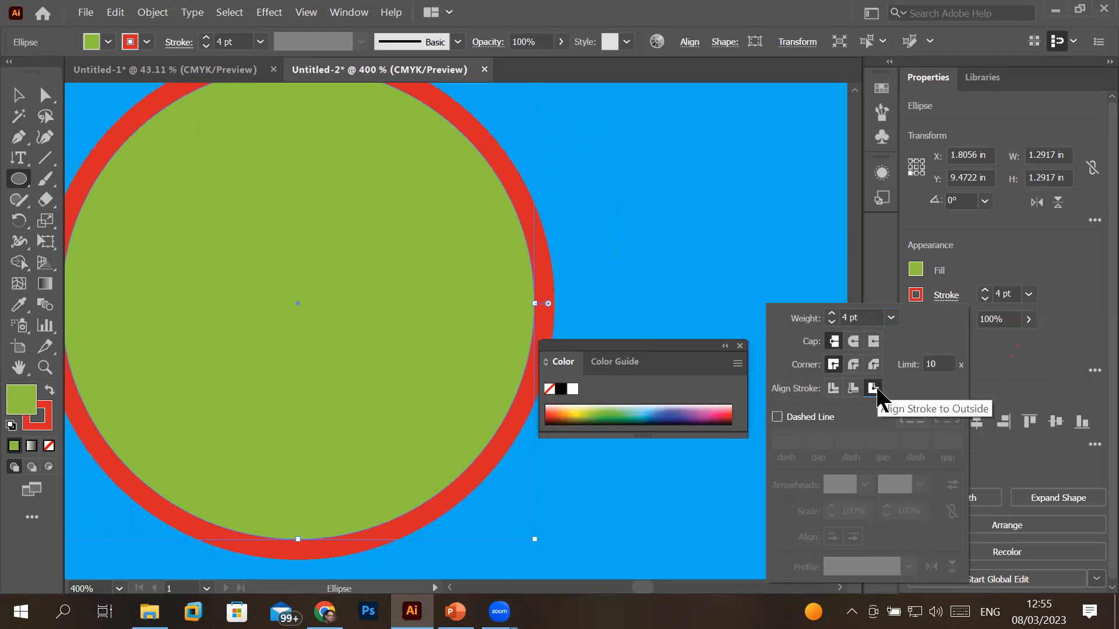
# - Try a dashed line with 12 pt dashes on the circle's stroke, turn it off and close the stroke options
pyautogui.click(777, 417)
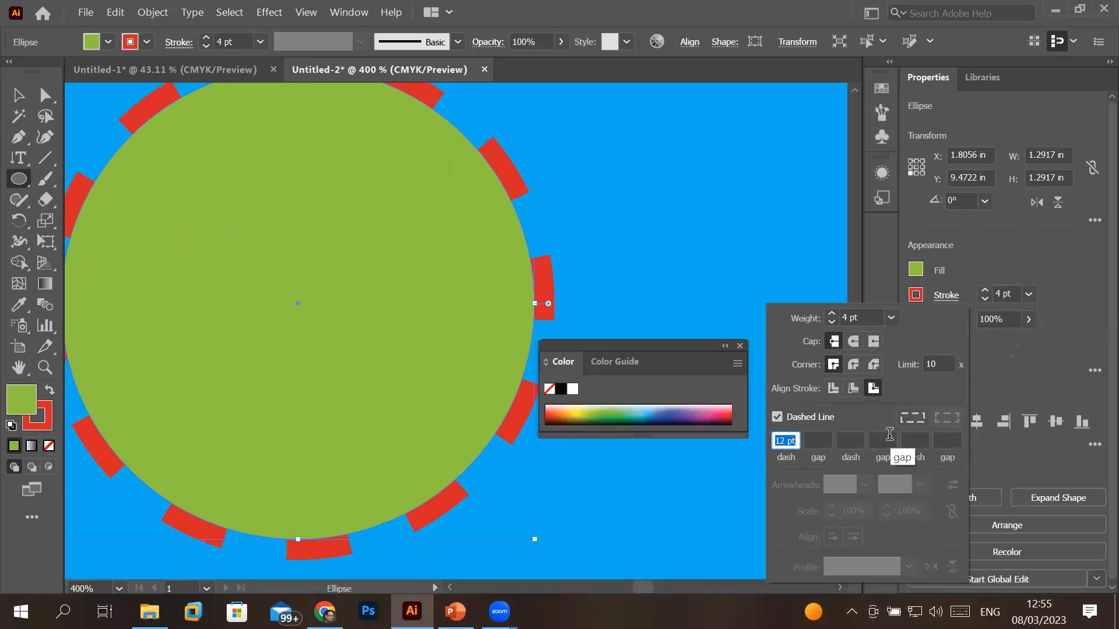
pyautogui.click(778, 417)
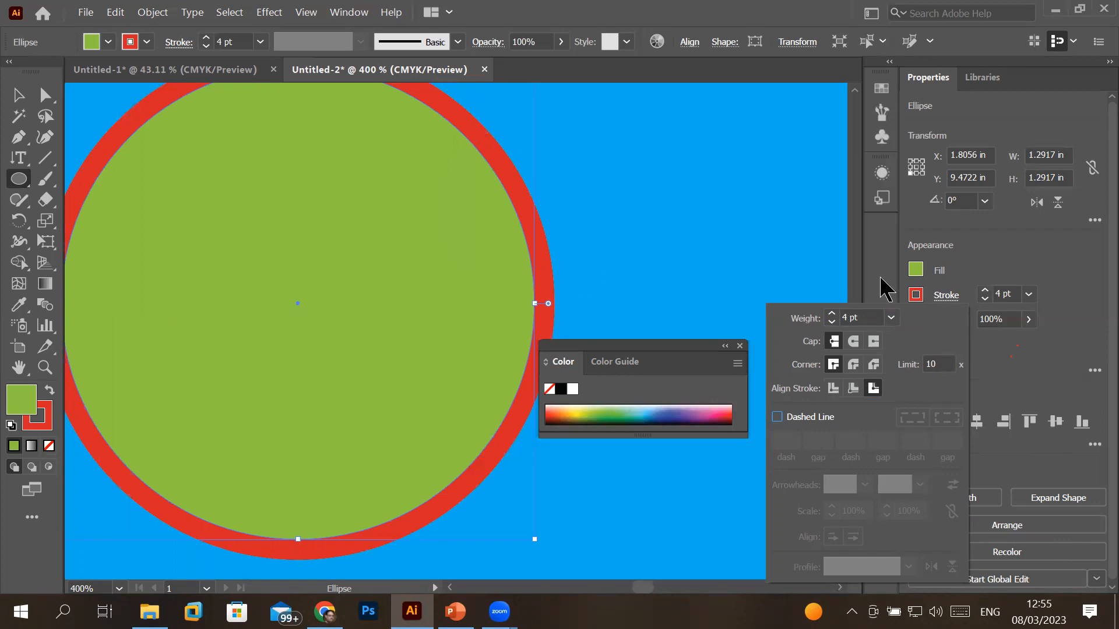
pyautogui.click(945, 296)
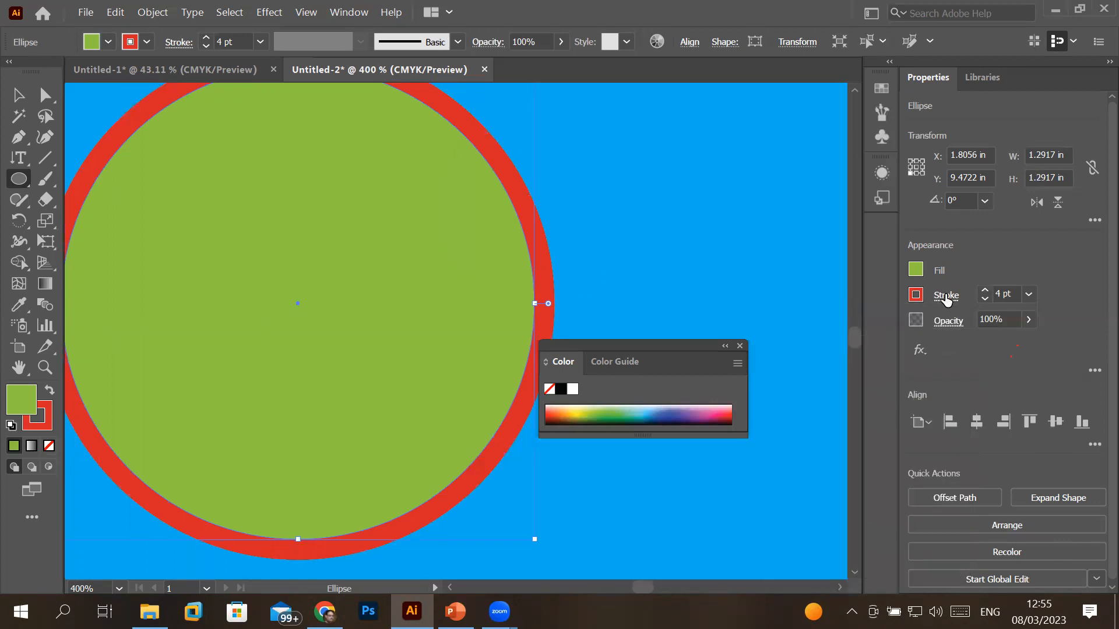
pyautogui.click(946, 296)
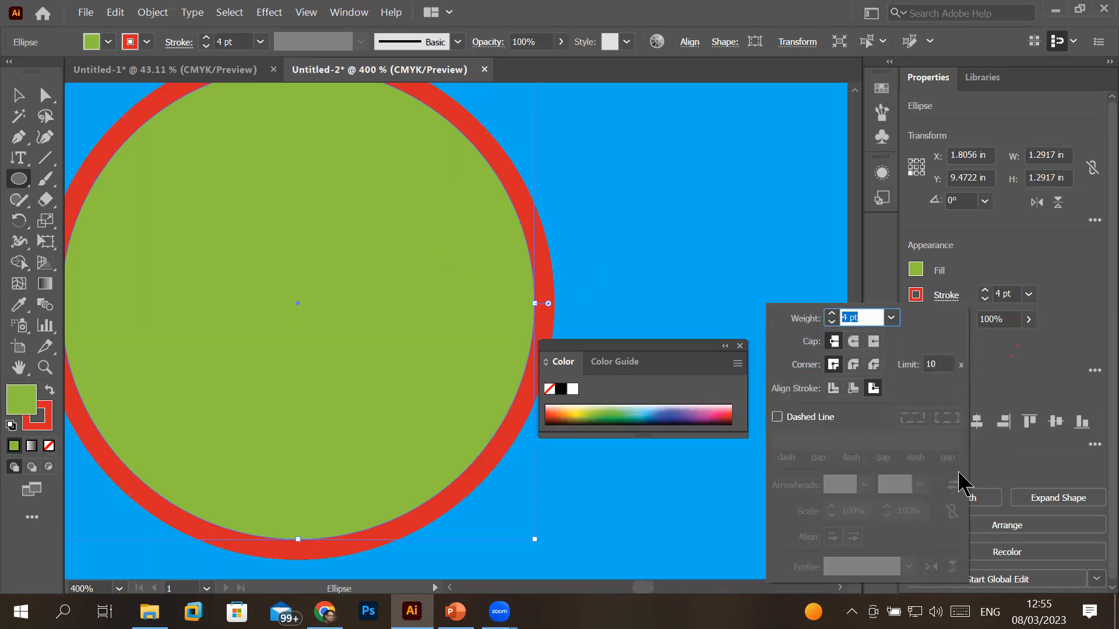
pyautogui.click(939, 297)
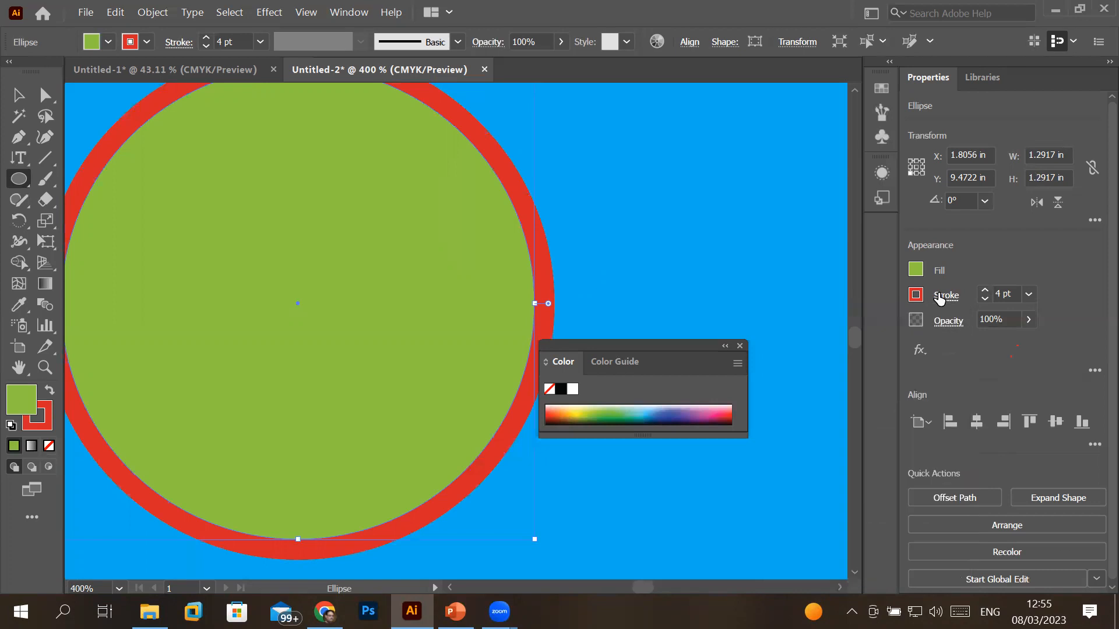
# - Examine the circle's stroke, fill and opacity entries in an enlarged, detached Appearance view, then close it
pyautogui.click(1094, 370)
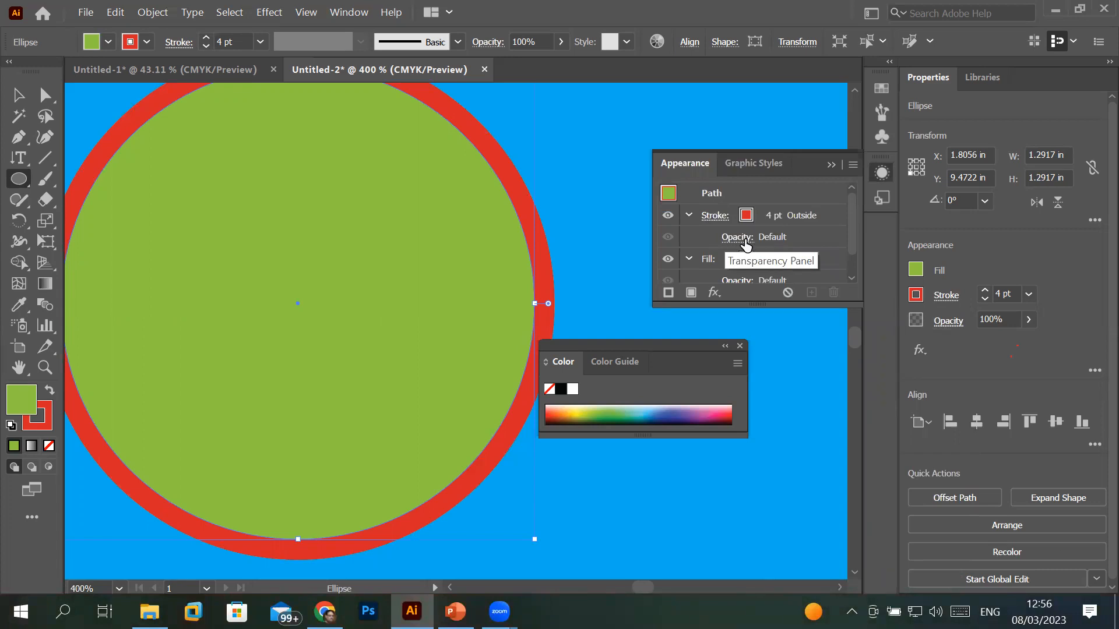
pyautogui.moveTo(796, 304); pyautogui.dragTo(807, 412)
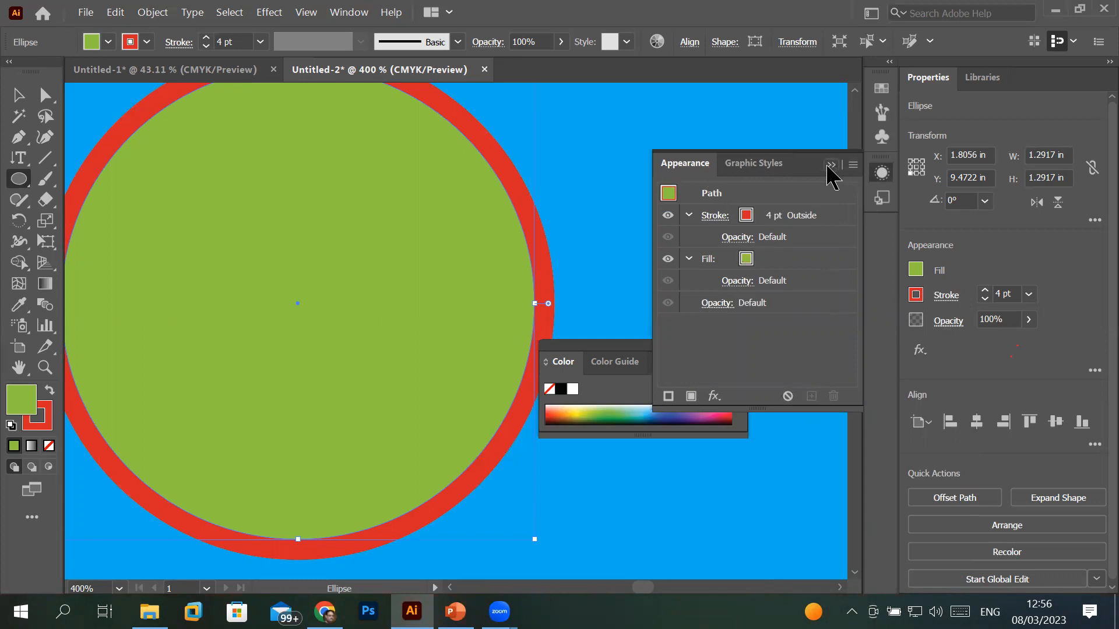
pyautogui.moveTo(806, 170); pyautogui.dragTo(622, 115)
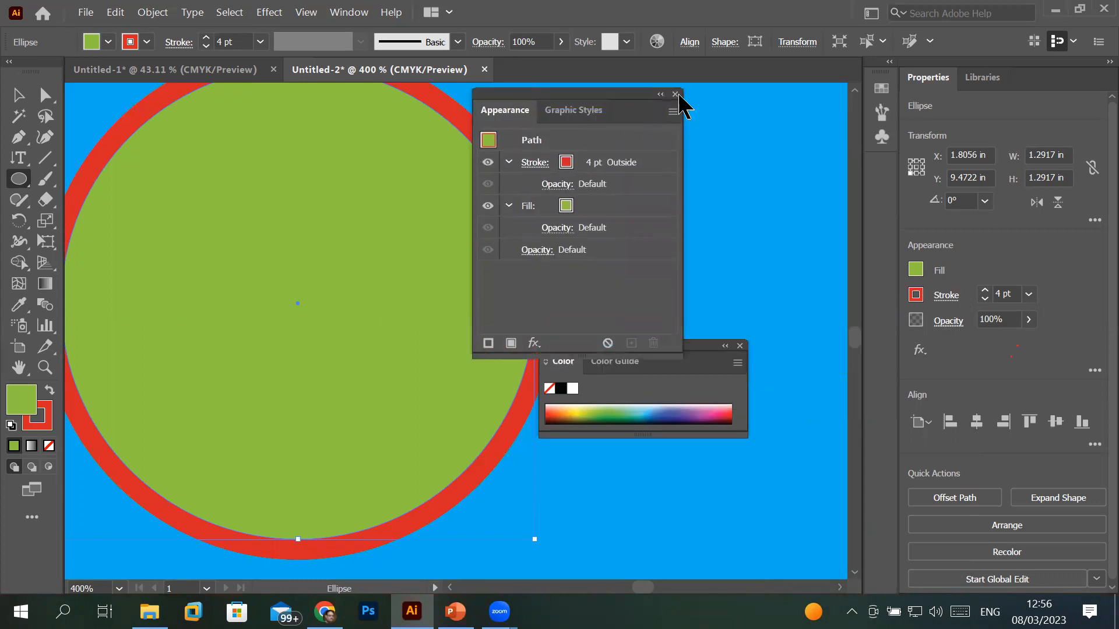
pyautogui.click(675, 95)
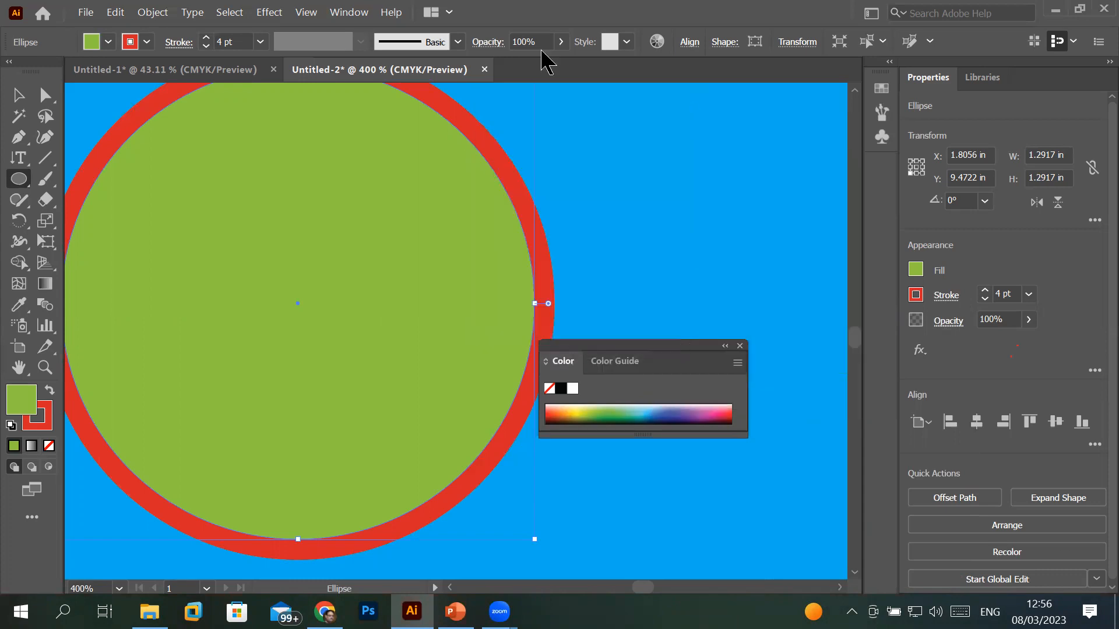
pyautogui.click(362, 16)
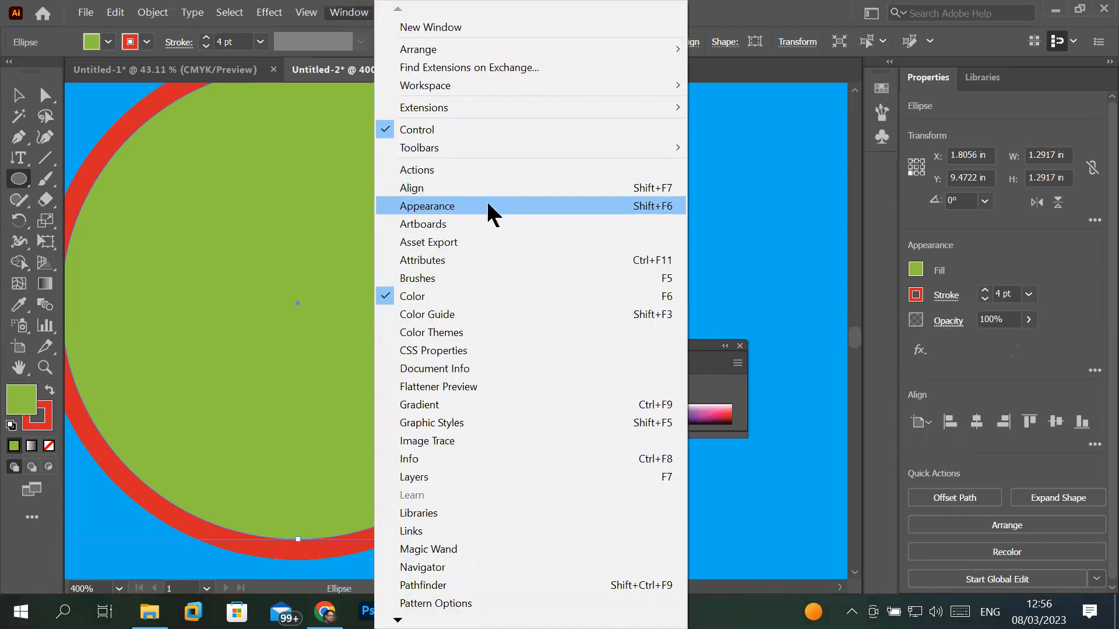
pyautogui.click(758, 189)
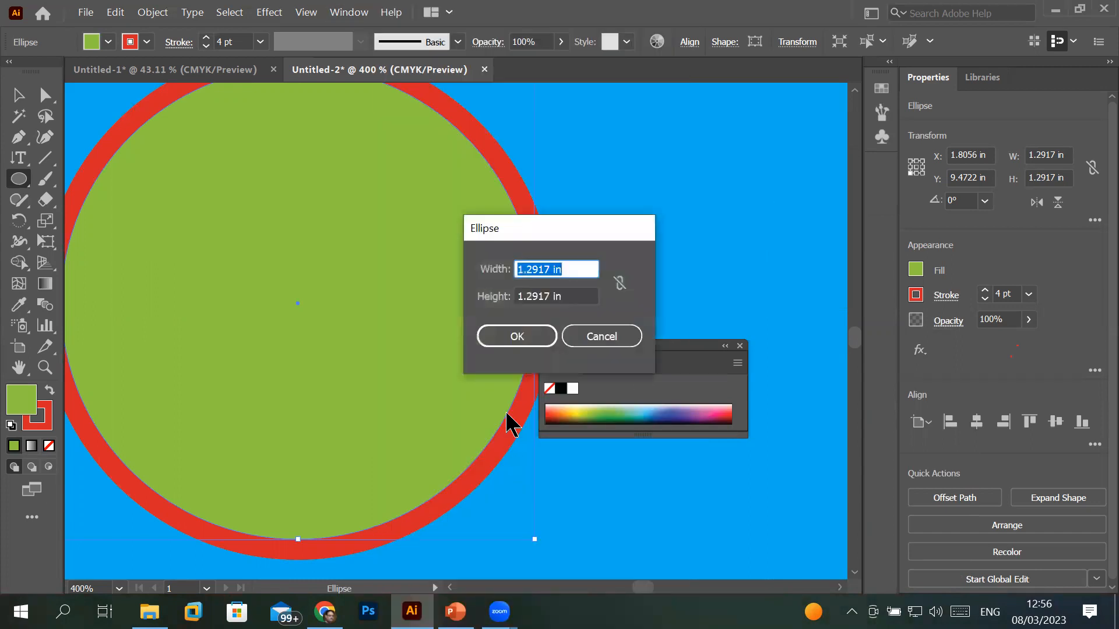
pyautogui.click(570, 328)
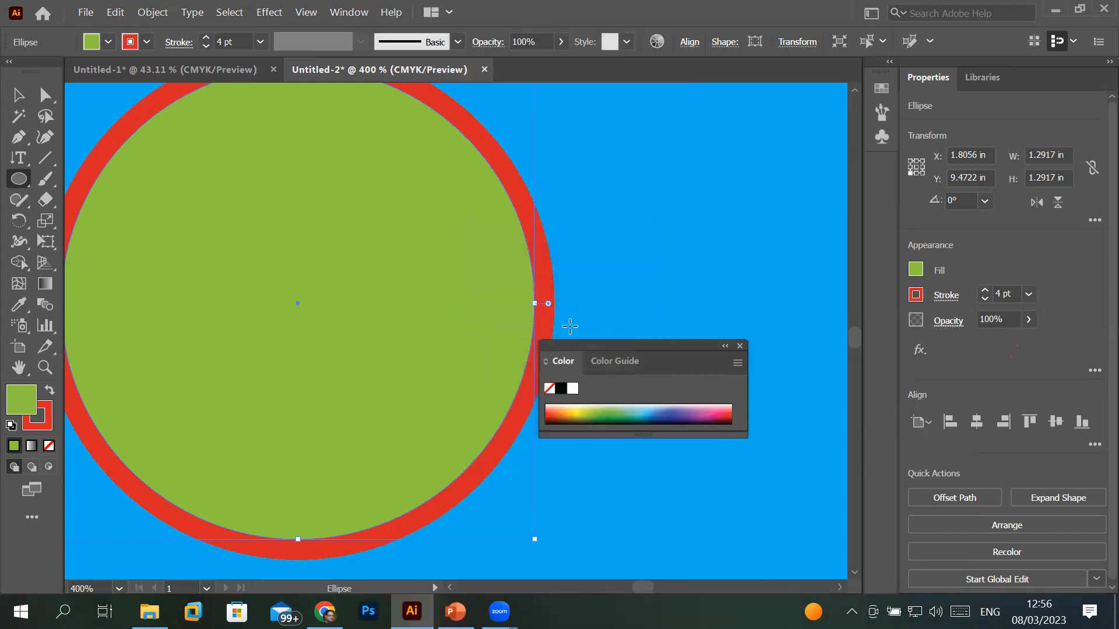
pyautogui.click(152, 13)
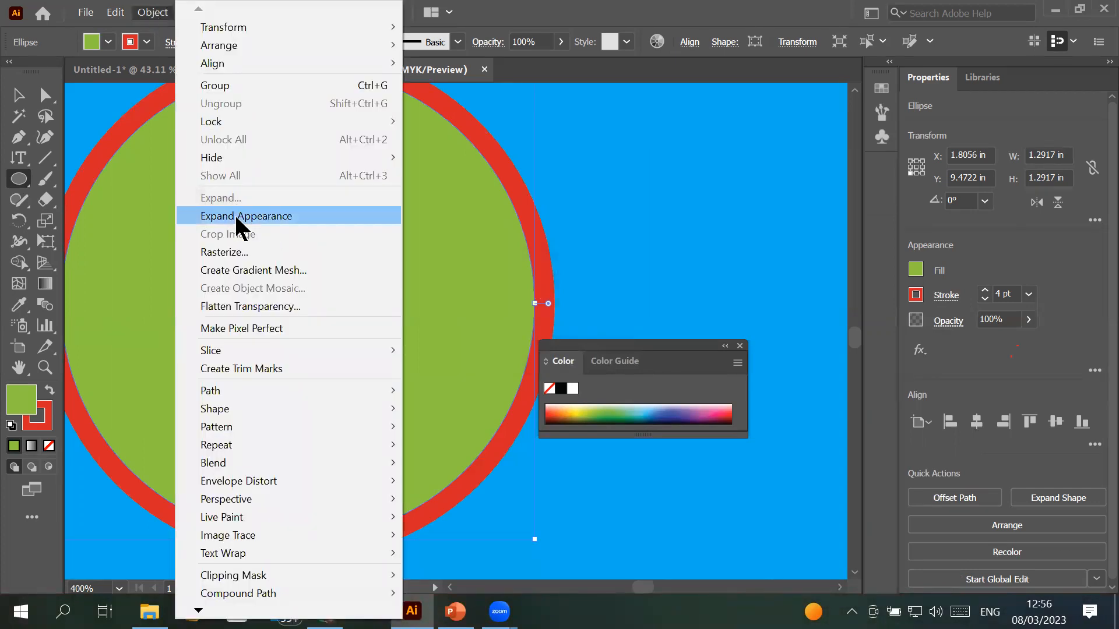
pyautogui.click(500, 180)
pyautogui.click(617, 334)
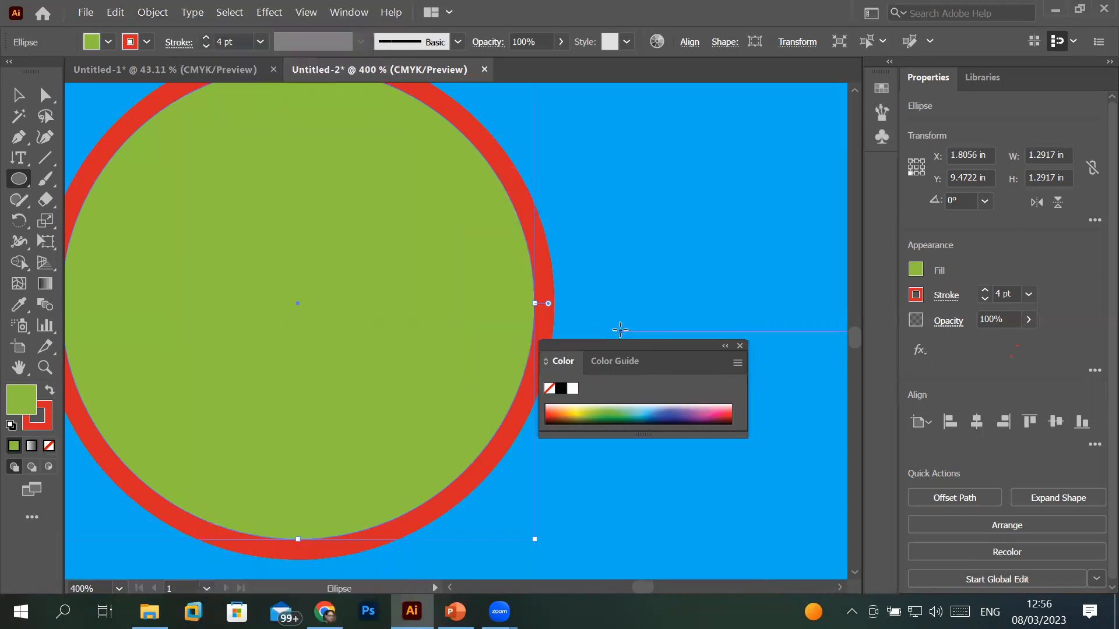
# - Close the floating color picker and open the circle's full list of appearance attributes, placing it beside the circle
pyautogui.click(740, 346)
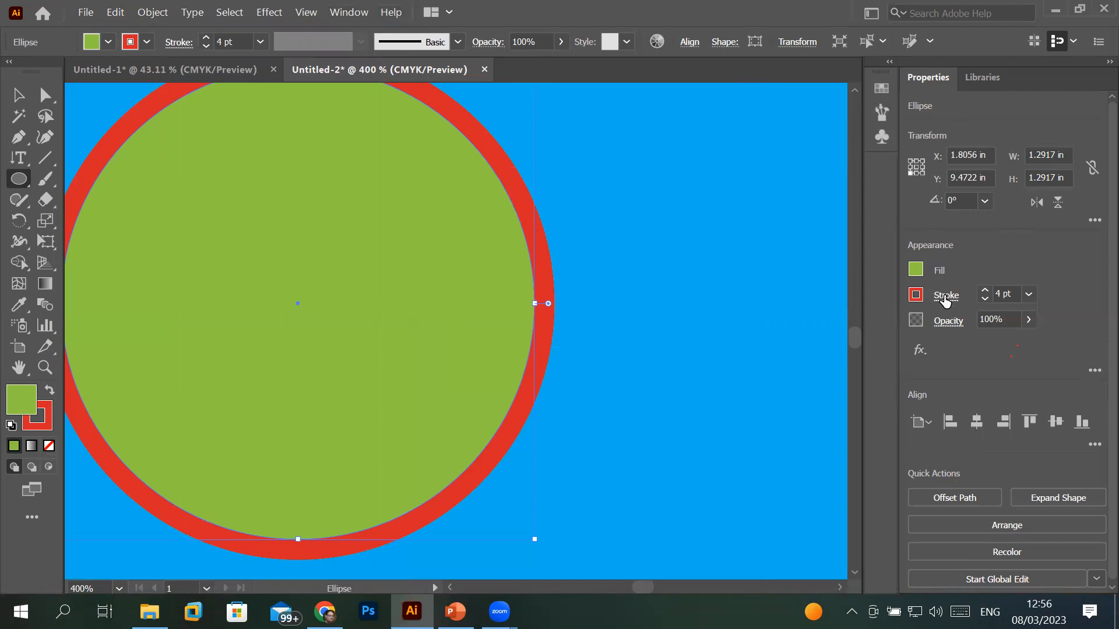
pyautogui.click(945, 297)
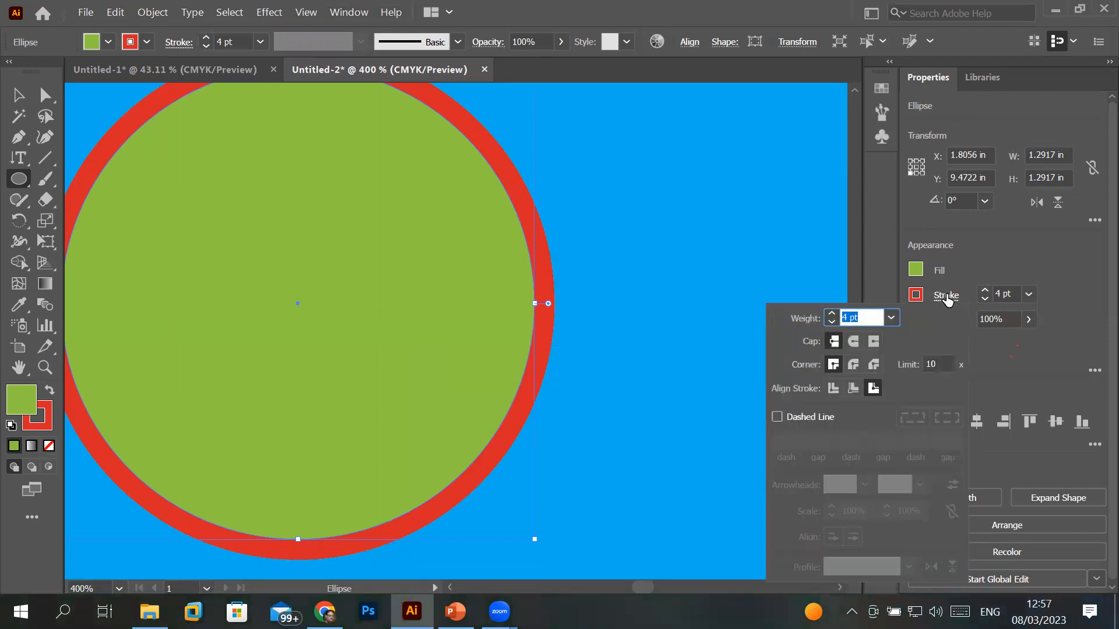
pyautogui.click(1062, 293)
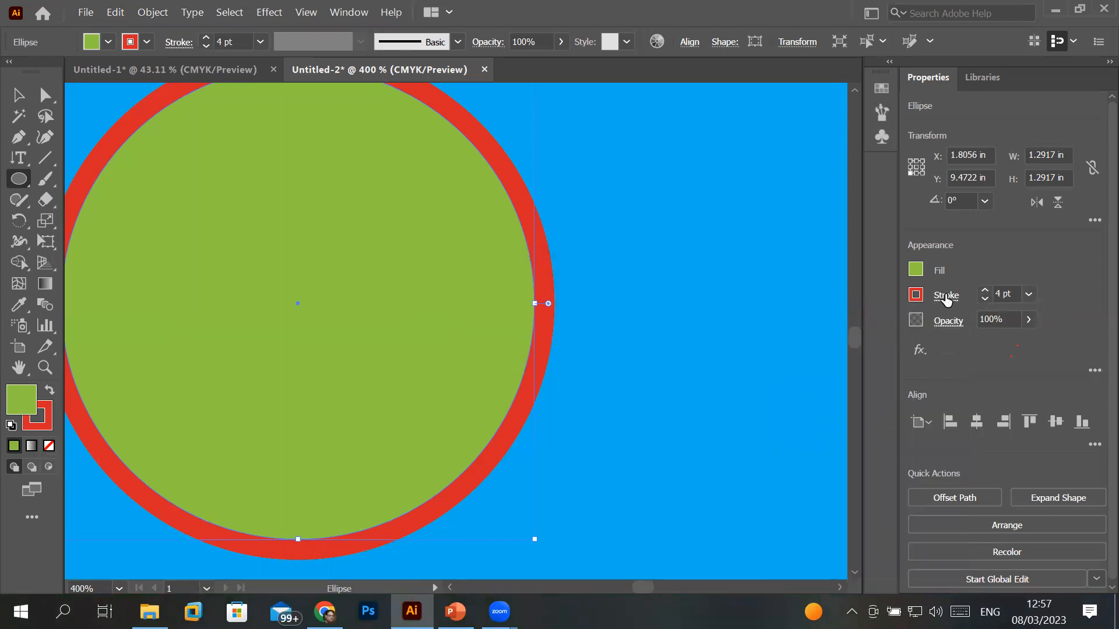
pyautogui.click(1095, 371)
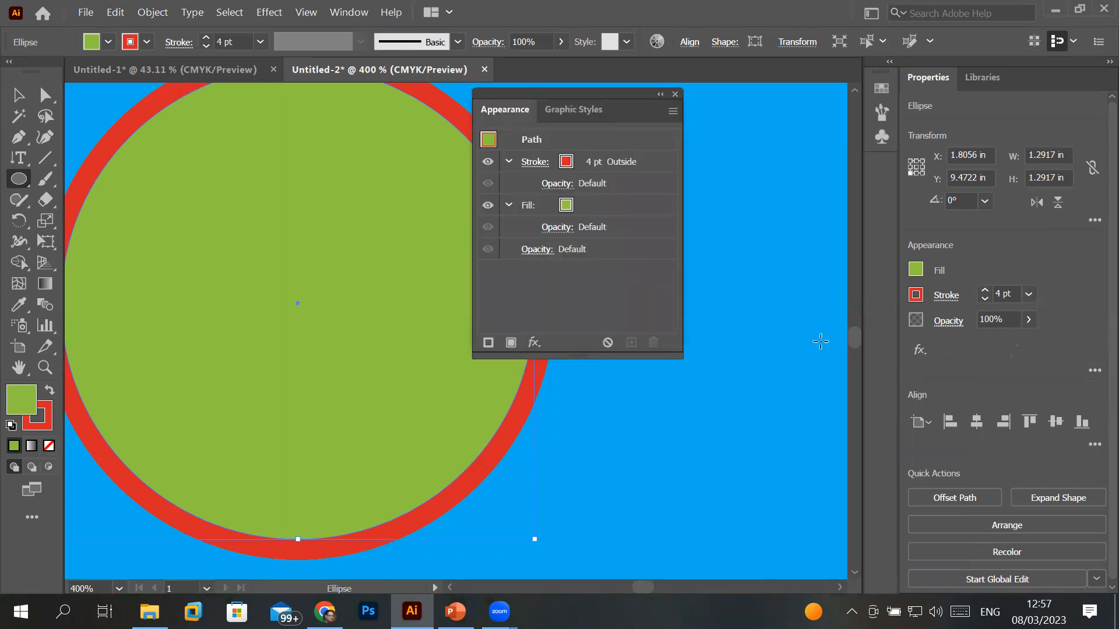
pyautogui.moveTo(600, 94); pyautogui.dragTo(745, 127)
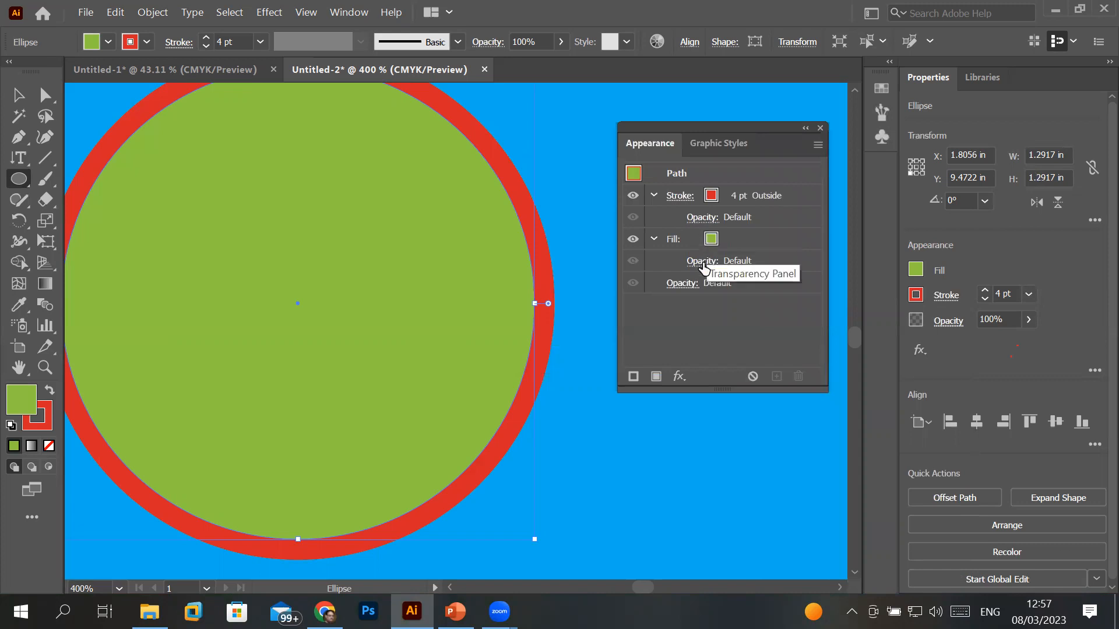
# - Examine the separate opacity settings of the circle's stroke and fill, then look at the stroke's options
pyautogui.click(700, 222)
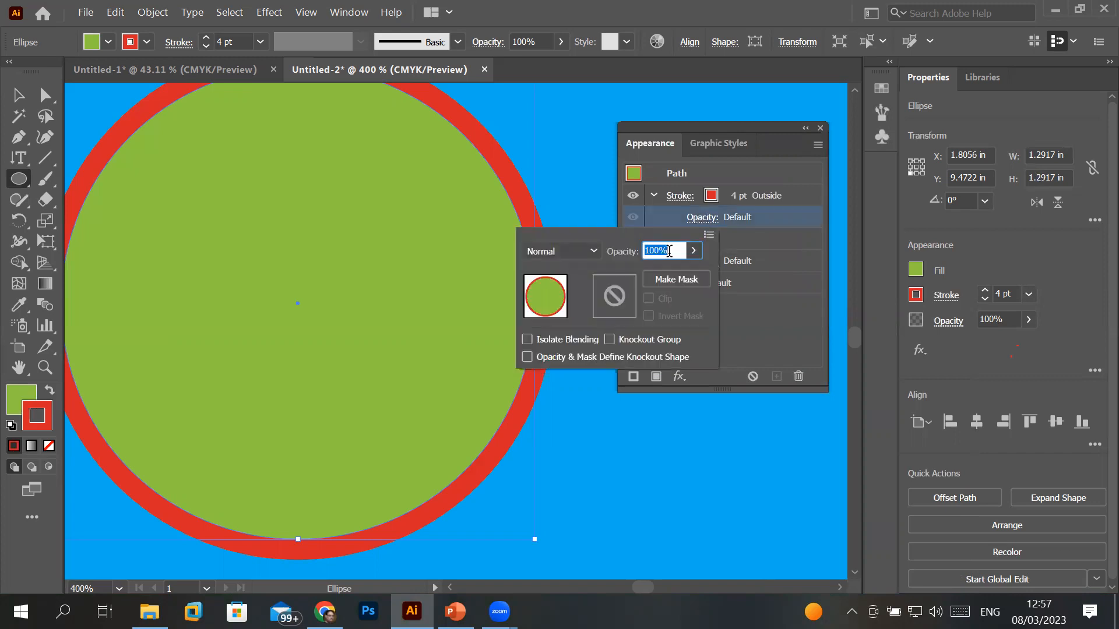
pyautogui.click(693, 251)
pyautogui.moveTo(692, 270)
pyautogui.mouseDown()
pyautogui.moveTo(620, 273)
pyautogui.moveTo(707, 272)
pyautogui.mouseUp()
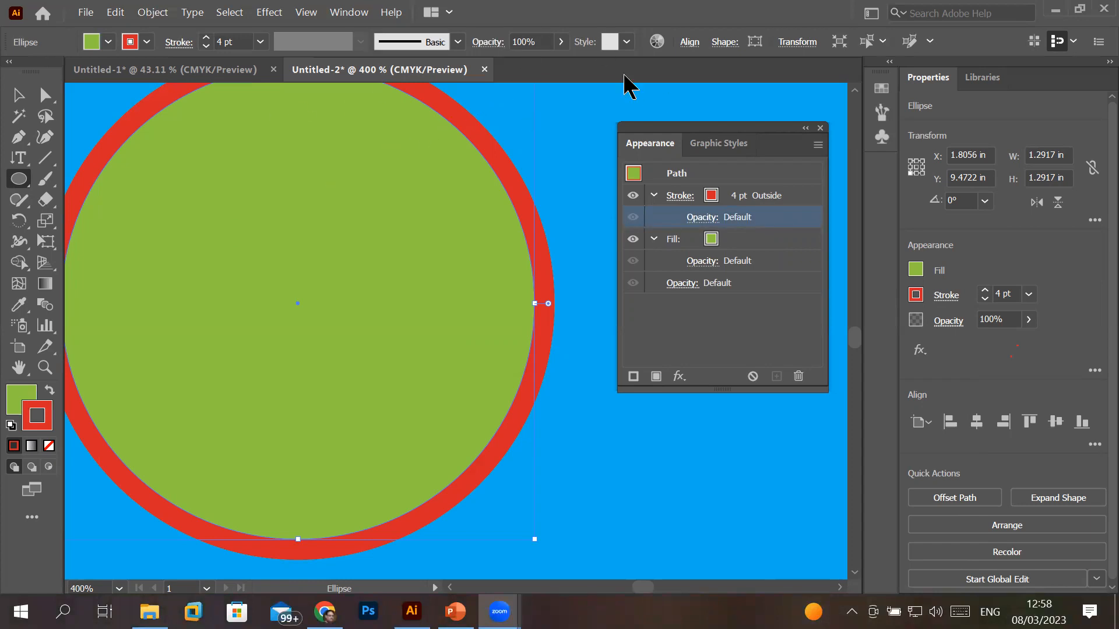
pyautogui.click(703, 262)
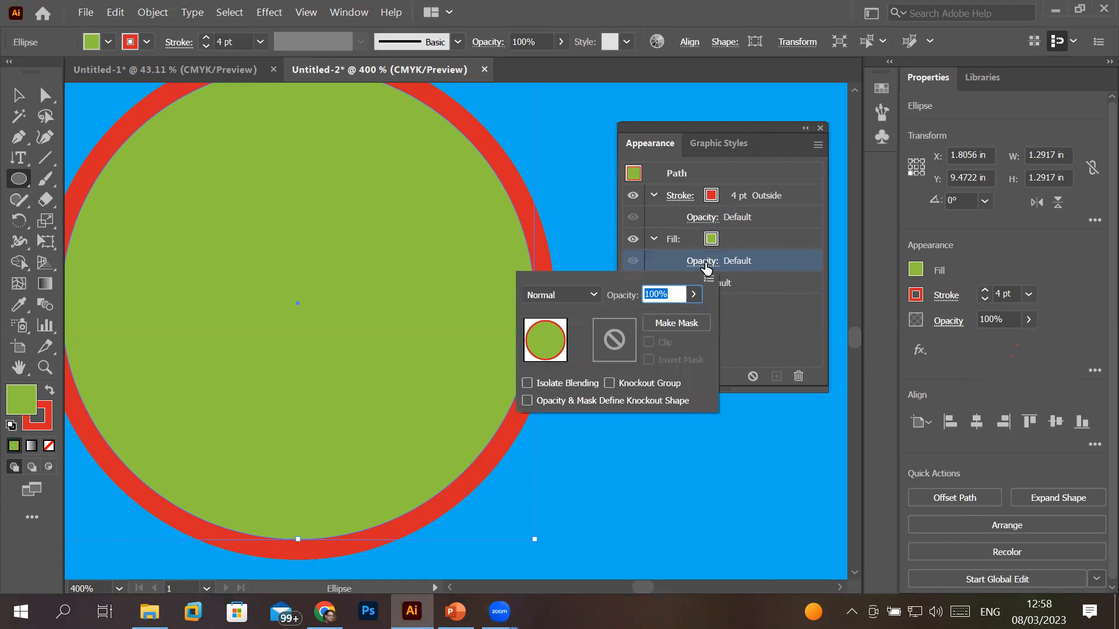
pyautogui.click(694, 295)
pyautogui.moveTo(690, 317); pyautogui.dragTo(715, 320)
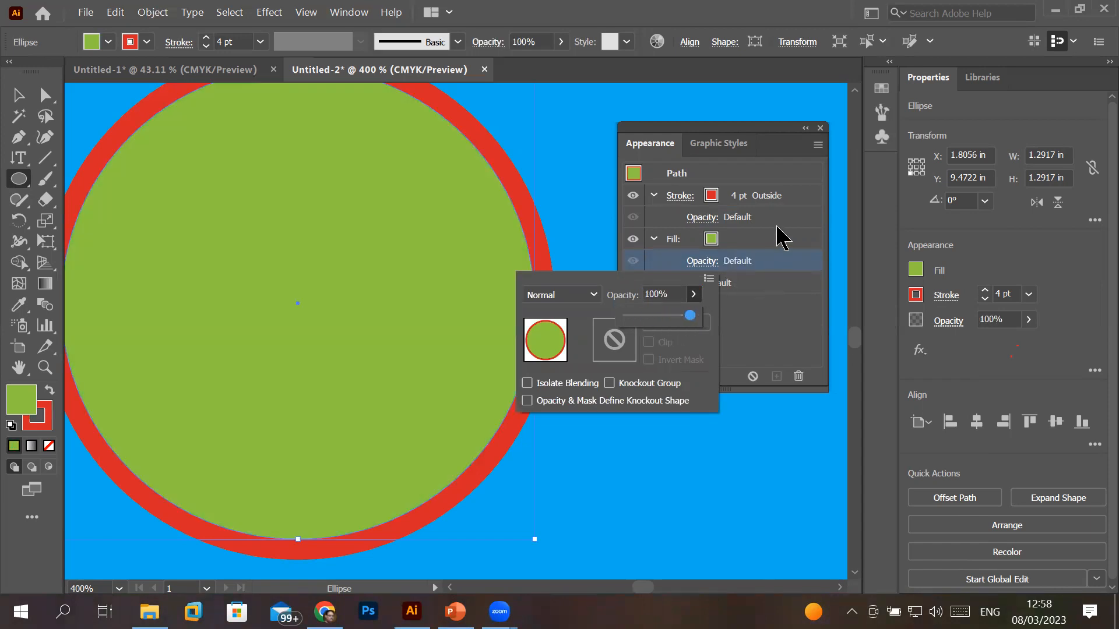
pyautogui.click(778, 244)
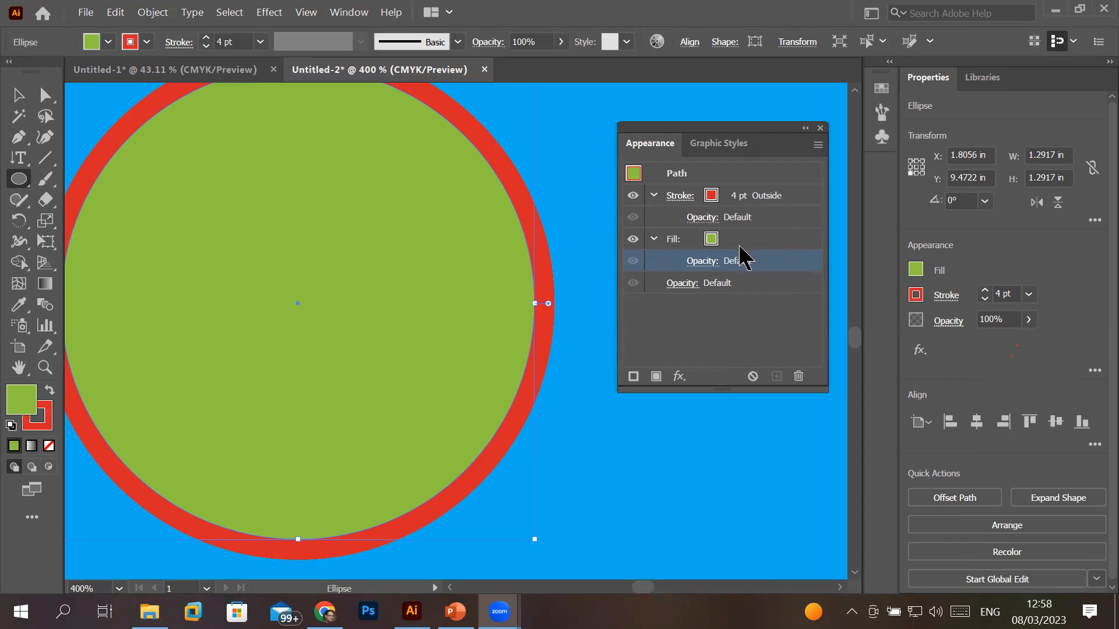
pyautogui.click(676, 197)
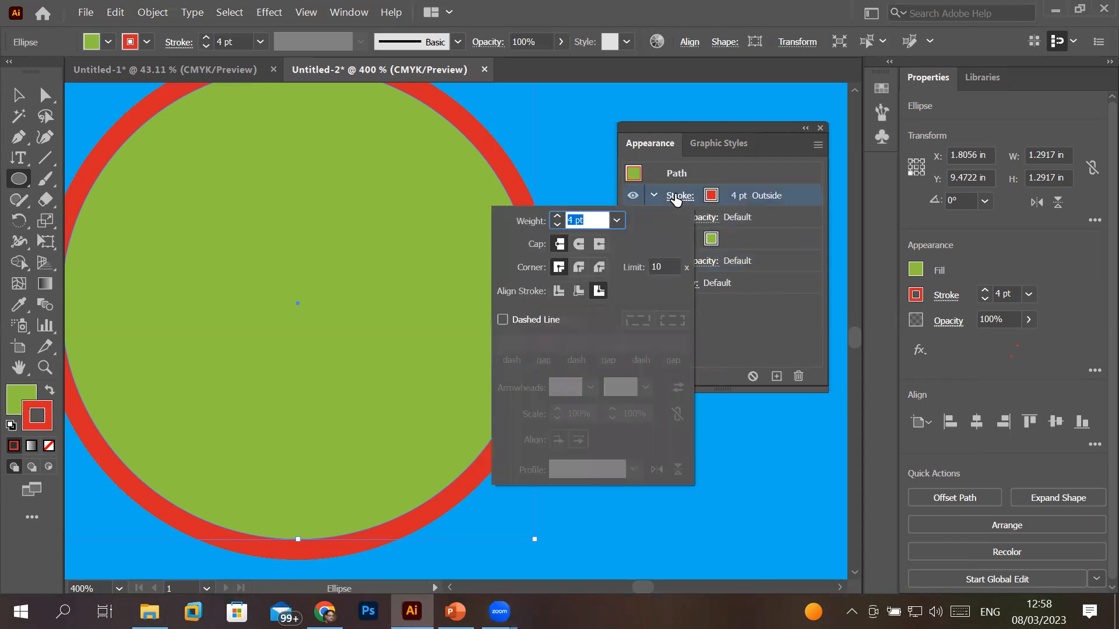
pyautogui.click(801, 213)
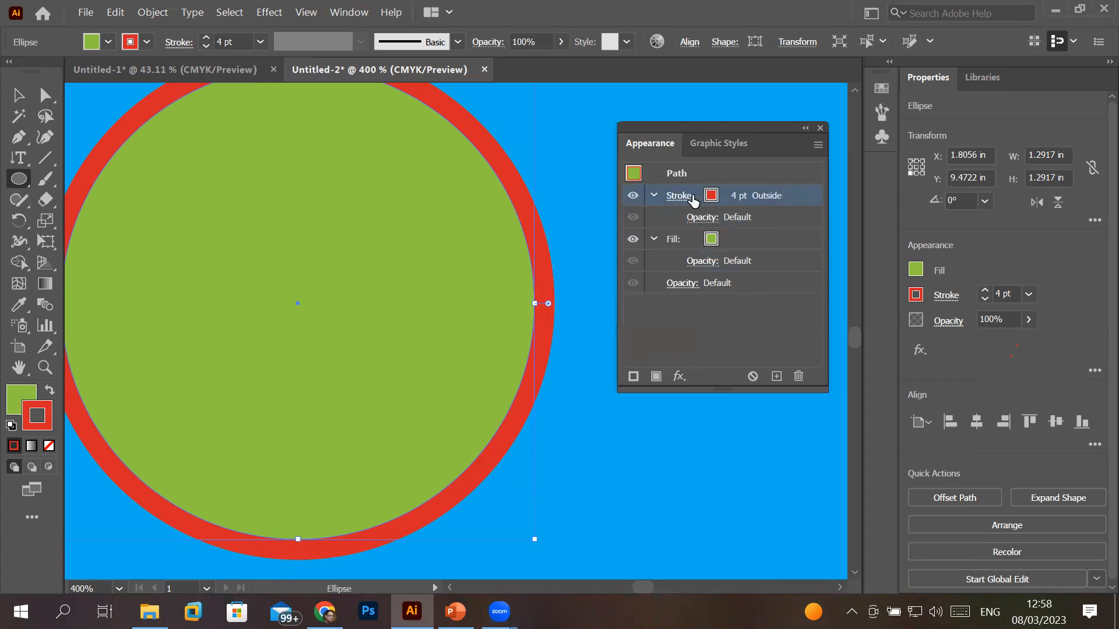
# - Add a second stroke to the circle and compare the two stroke entries
pyautogui.click(633, 376)
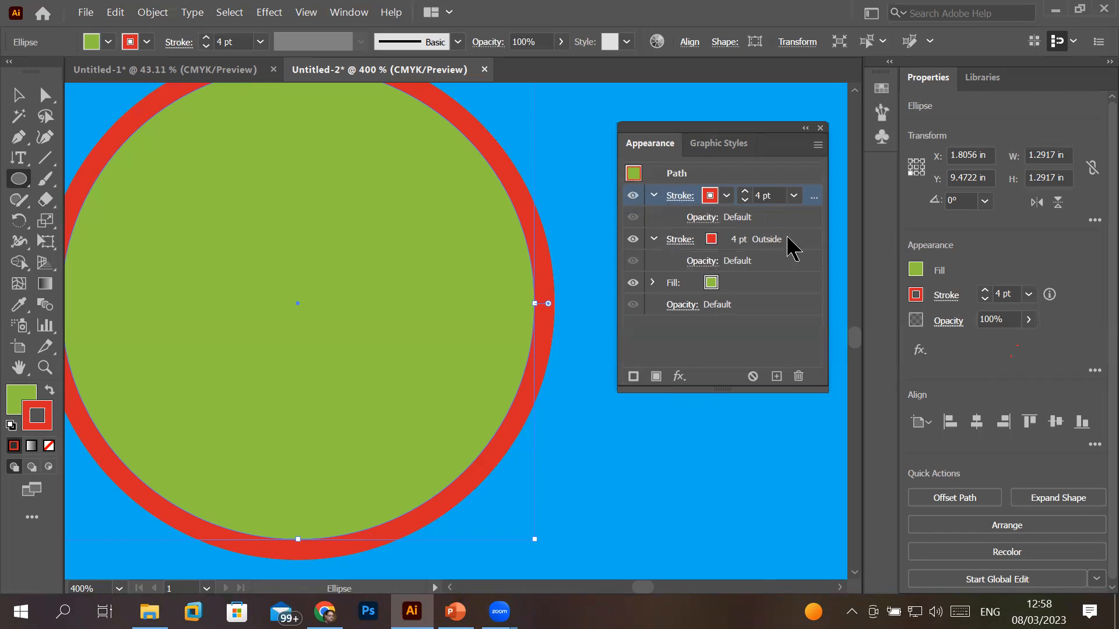
pyautogui.click(758, 239)
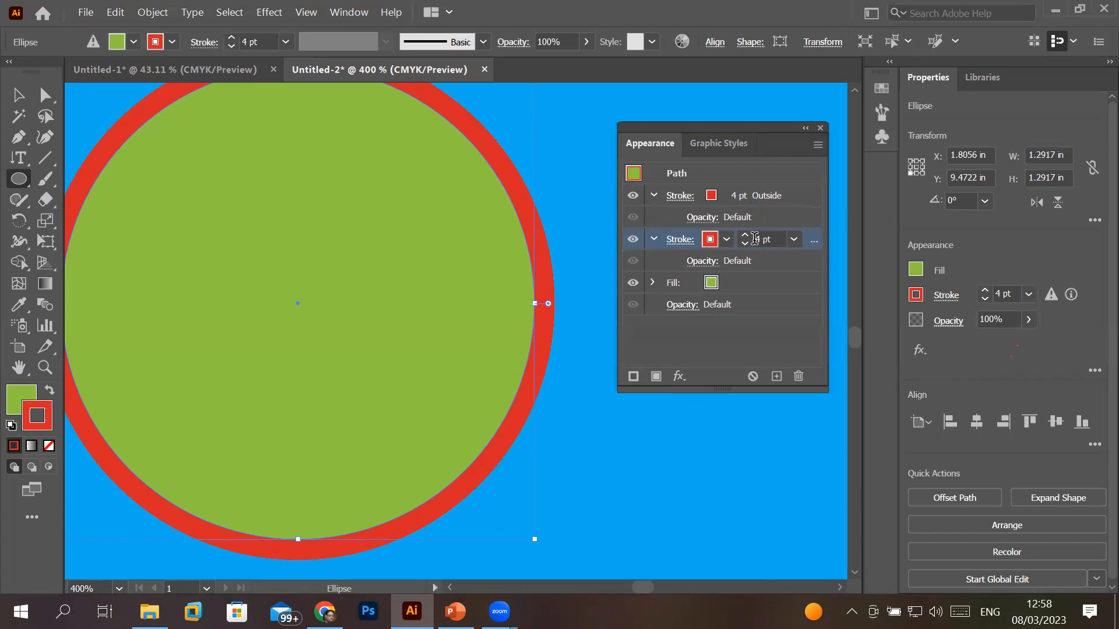
pyautogui.click(758, 197)
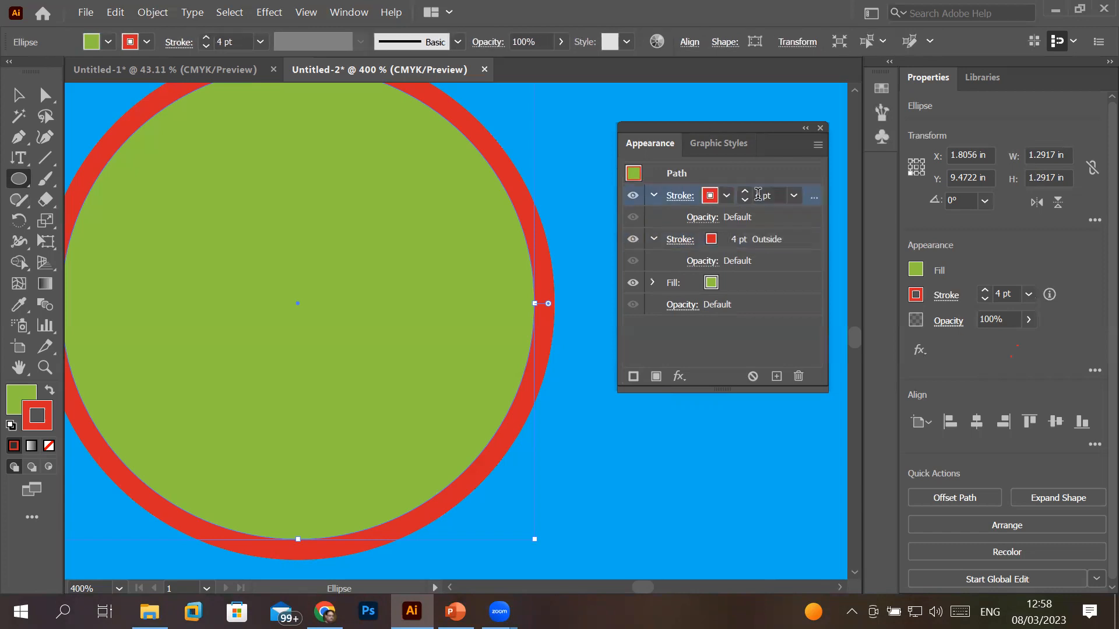
pyautogui.click(761, 239)
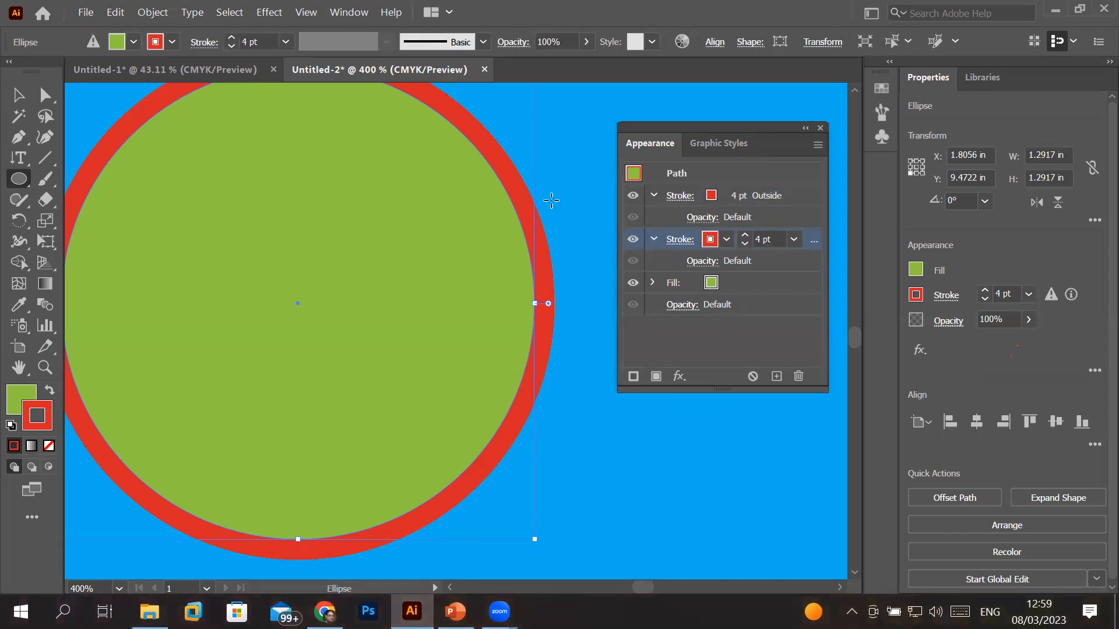
# - Align the circle's upper stroke to the inside of the path
pyautogui.click(681, 196)
pyautogui.click(681, 196)
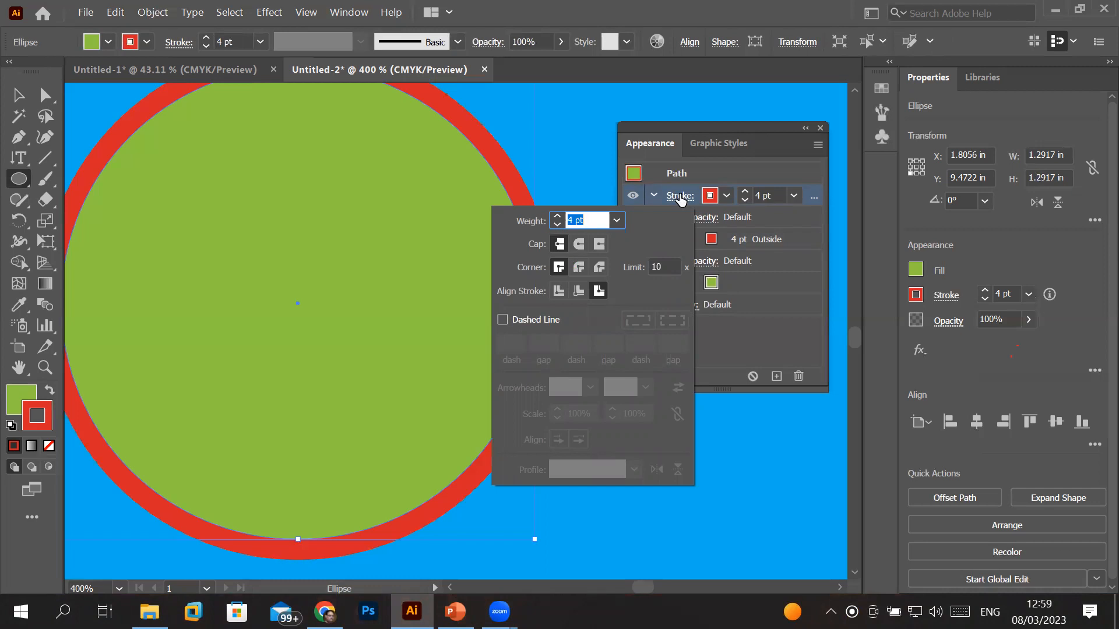
pyautogui.click(580, 287)
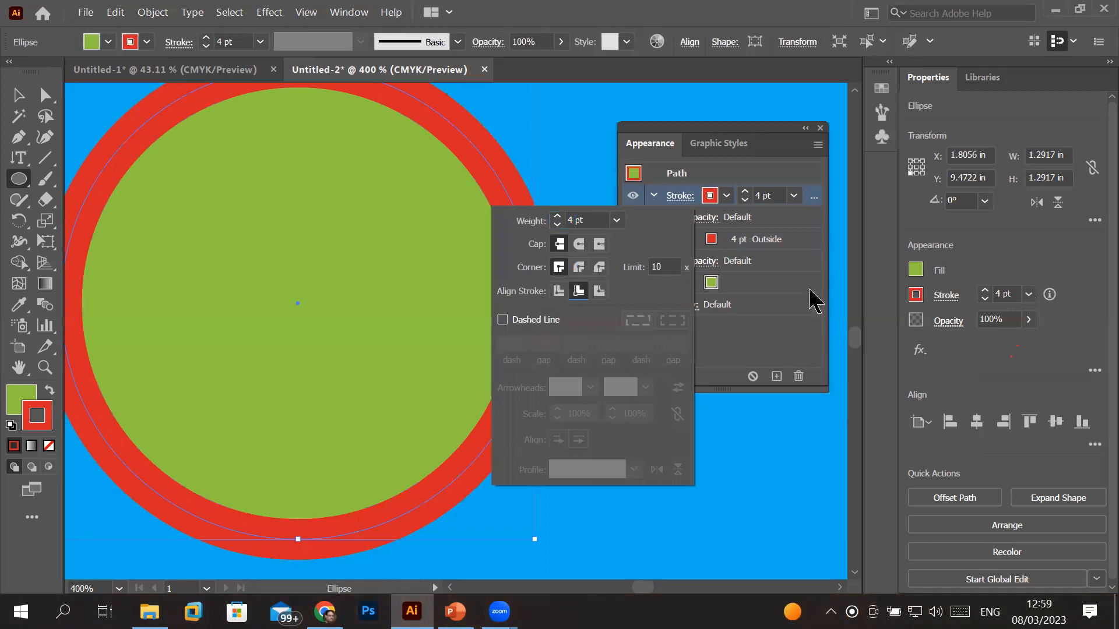
pyautogui.click(764, 175)
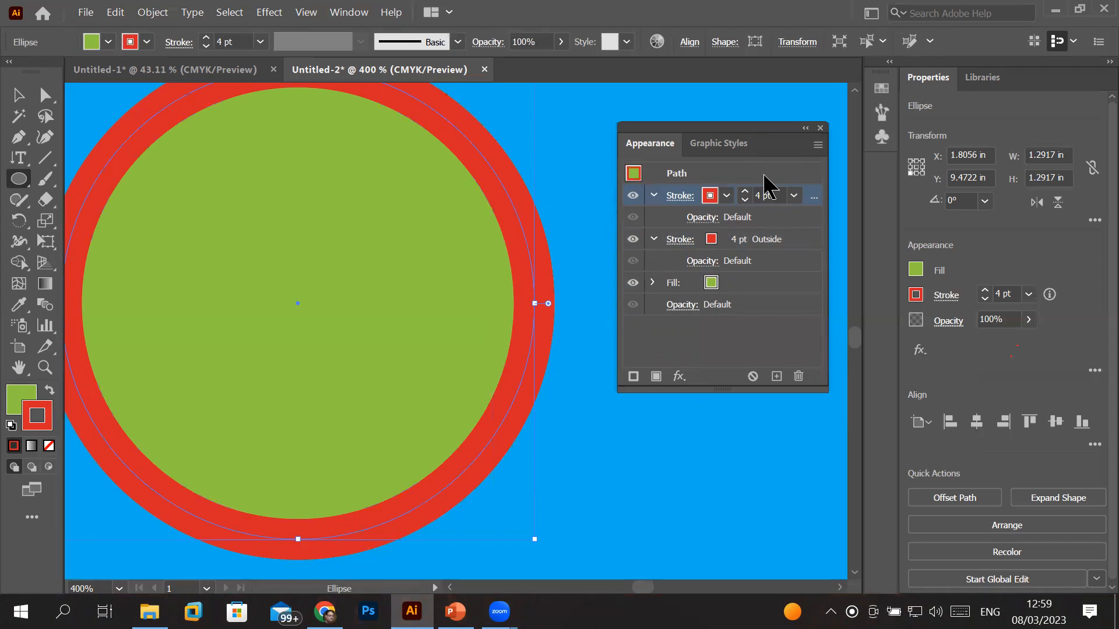
# - Try pink, orange and gradient swatches on the circle's upper stroke, then color it yellow
pyautogui.click(726, 196)
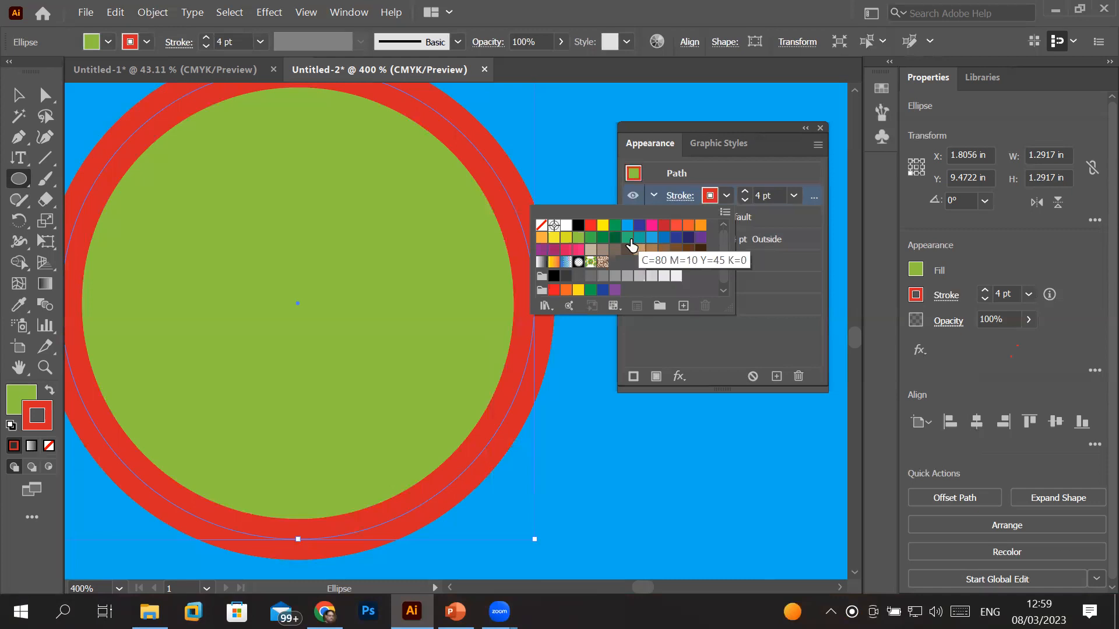
pyautogui.click(652, 225)
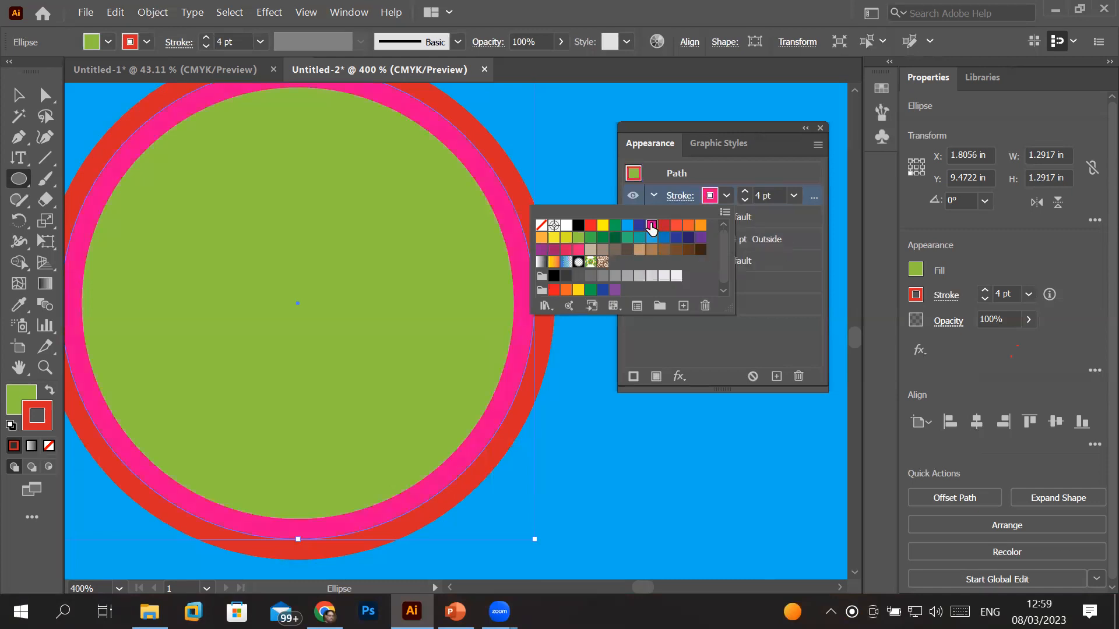
pyautogui.click(676, 226)
pyautogui.click(689, 226)
pyautogui.click(700, 226)
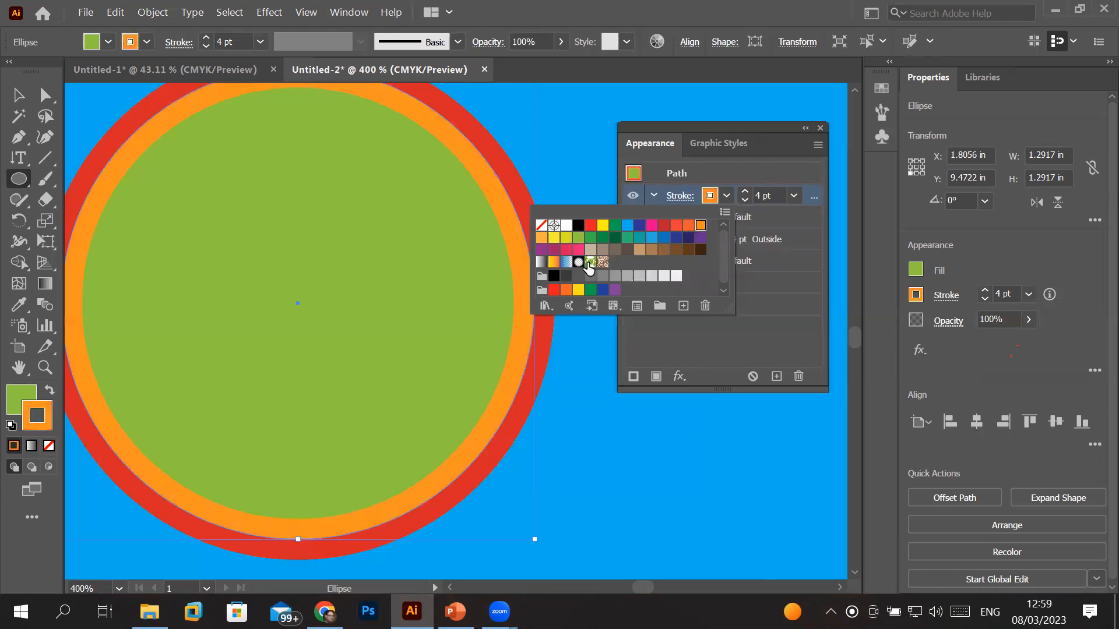
pyautogui.click(567, 262)
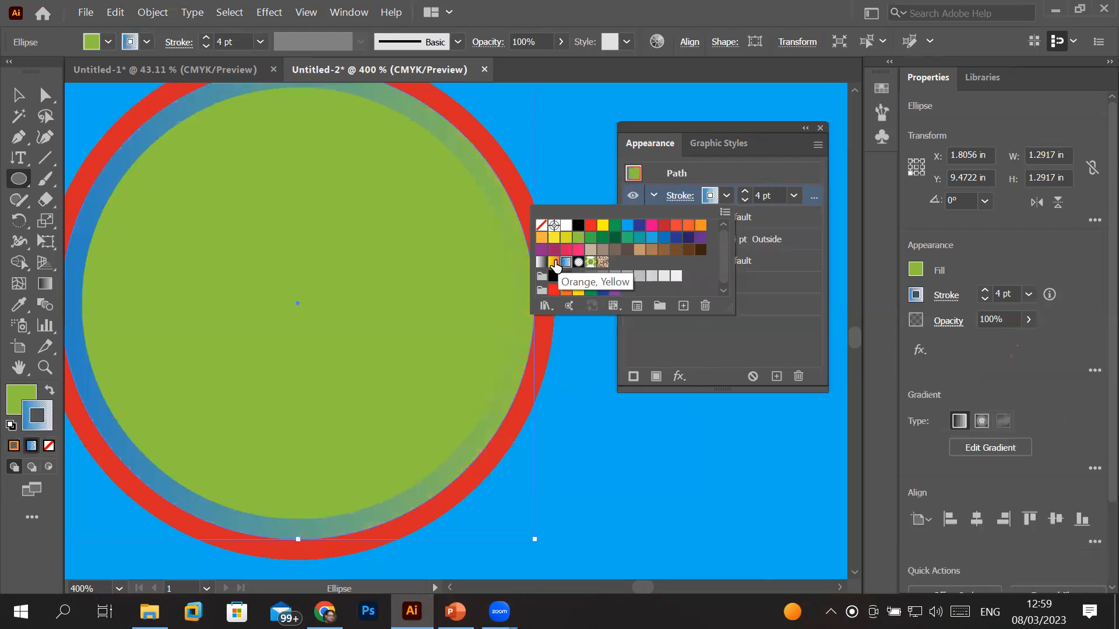
pyautogui.click(554, 263)
pyautogui.click(554, 238)
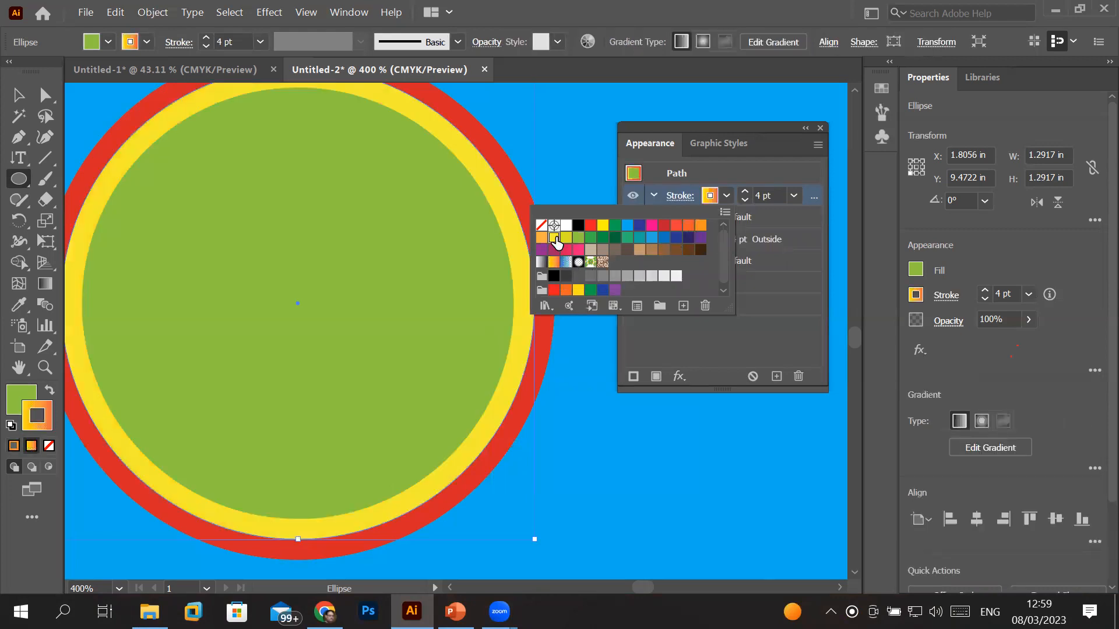
pyautogui.click(601, 229)
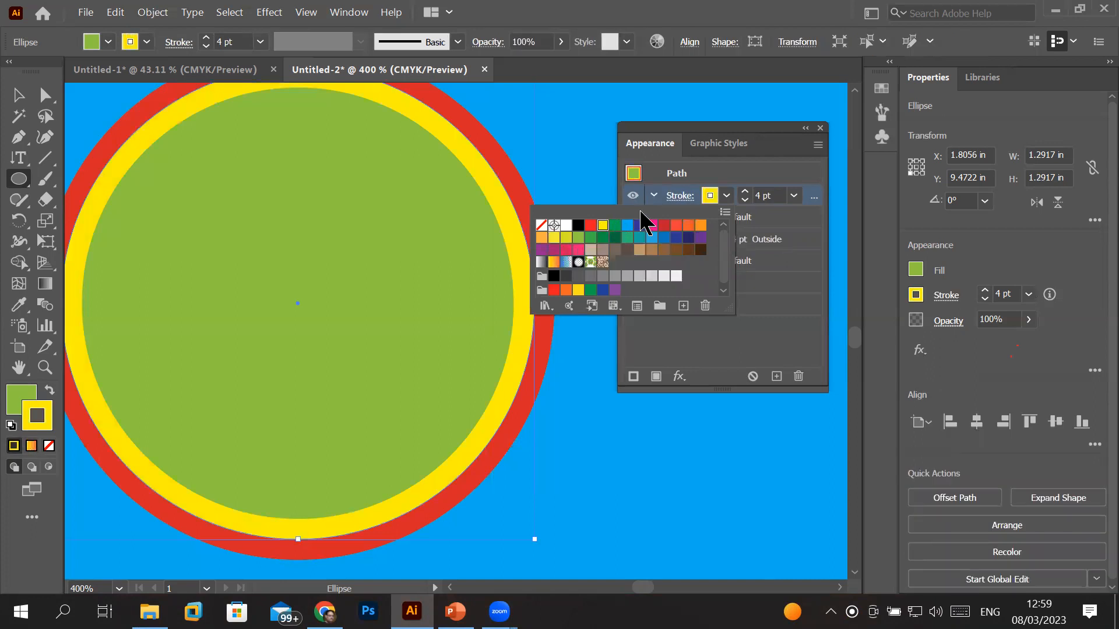
pyautogui.press('Escape')
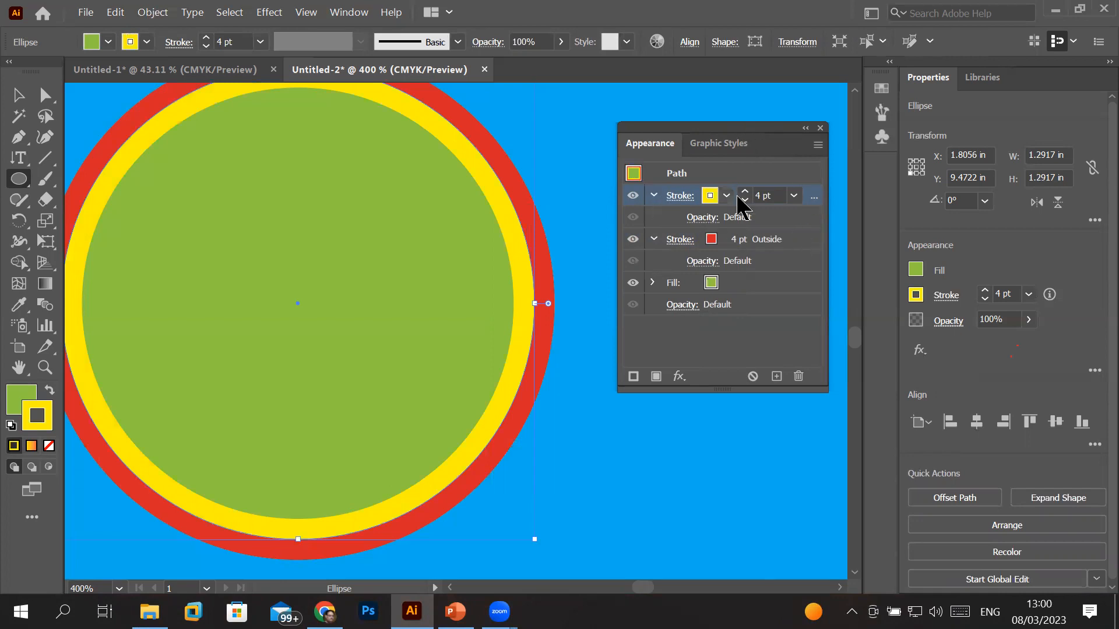
# - Align the yellow stroke to the outside of the path, then toggle its visibility off and on over the red stroke
pyautogui.click(674, 197)
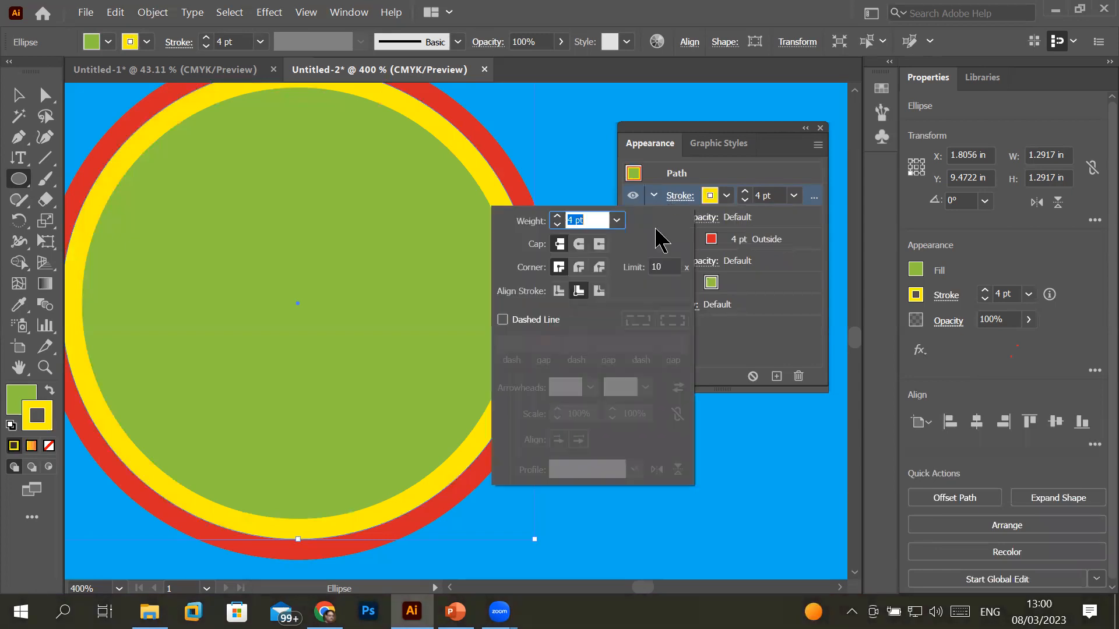
pyautogui.click(600, 291)
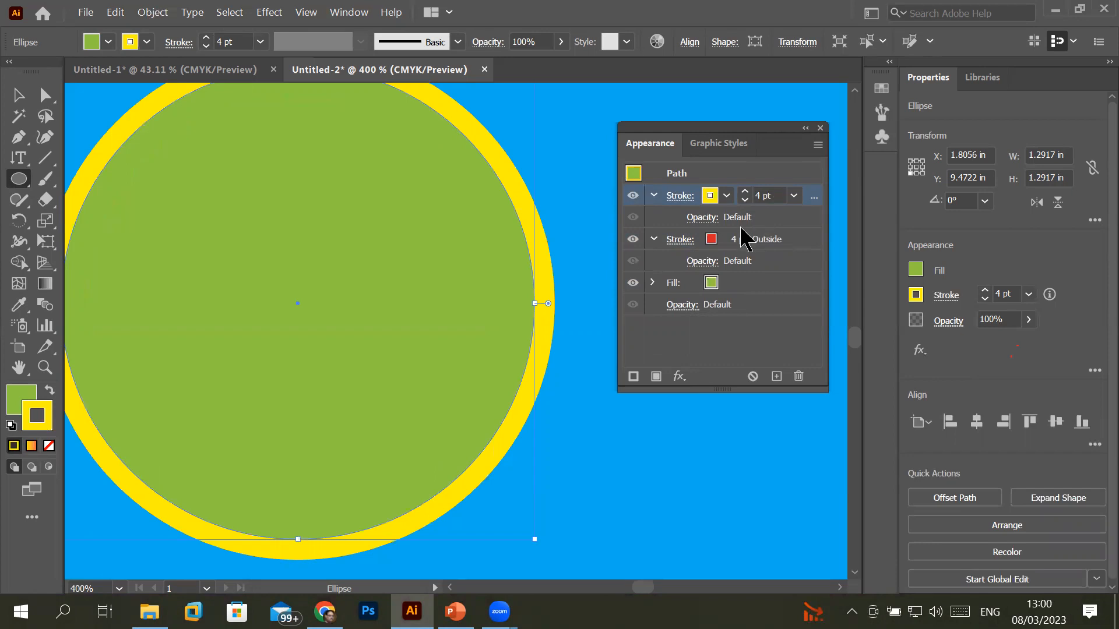
pyautogui.click(691, 243)
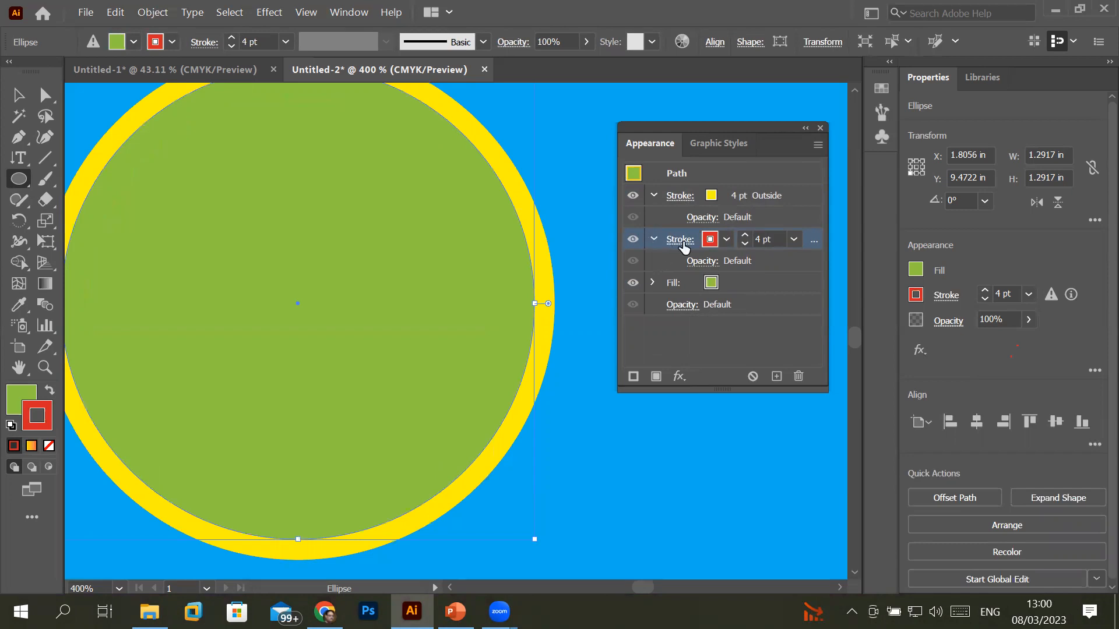
pyautogui.click(632, 196)
pyautogui.click(632, 196)
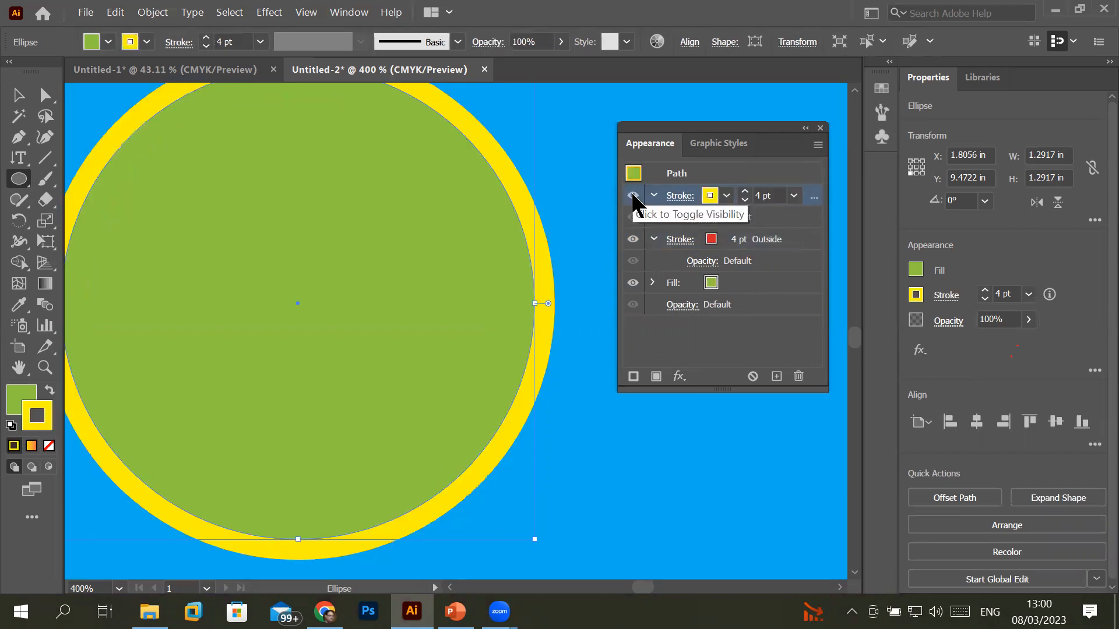
# - Toggle the circle's yellow stroke off and on, then move the red stroke above it in the appearance stack
pyautogui.click(632, 196)
pyautogui.click(632, 196)
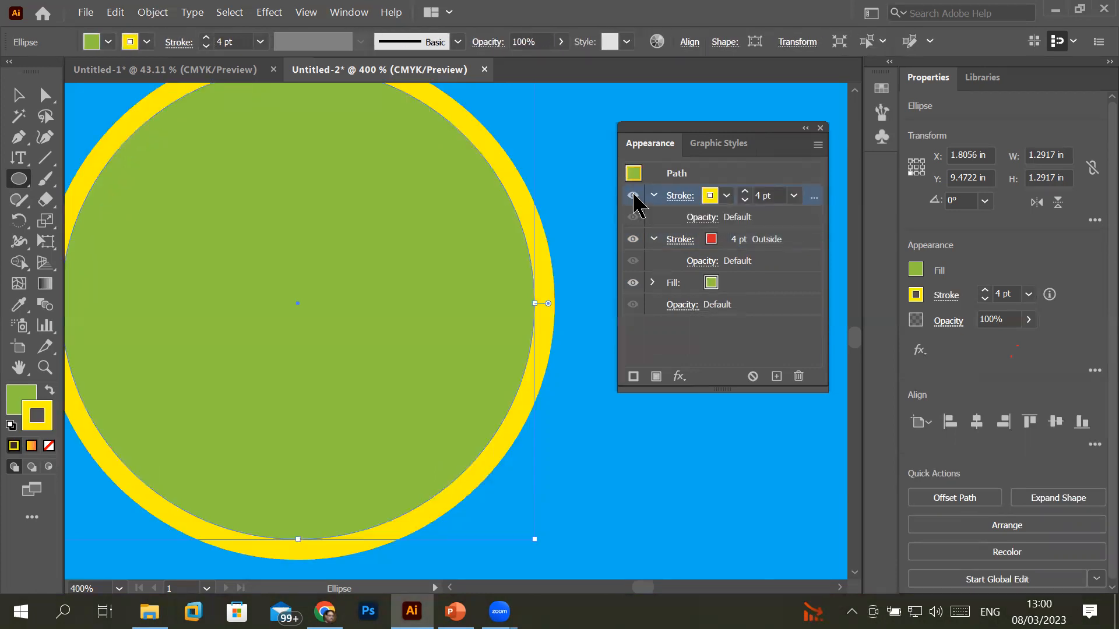
pyautogui.click(632, 196)
pyautogui.click(632, 196)
pyautogui.moveTo(804, 244); pyautogui.dragTo(807, 186)
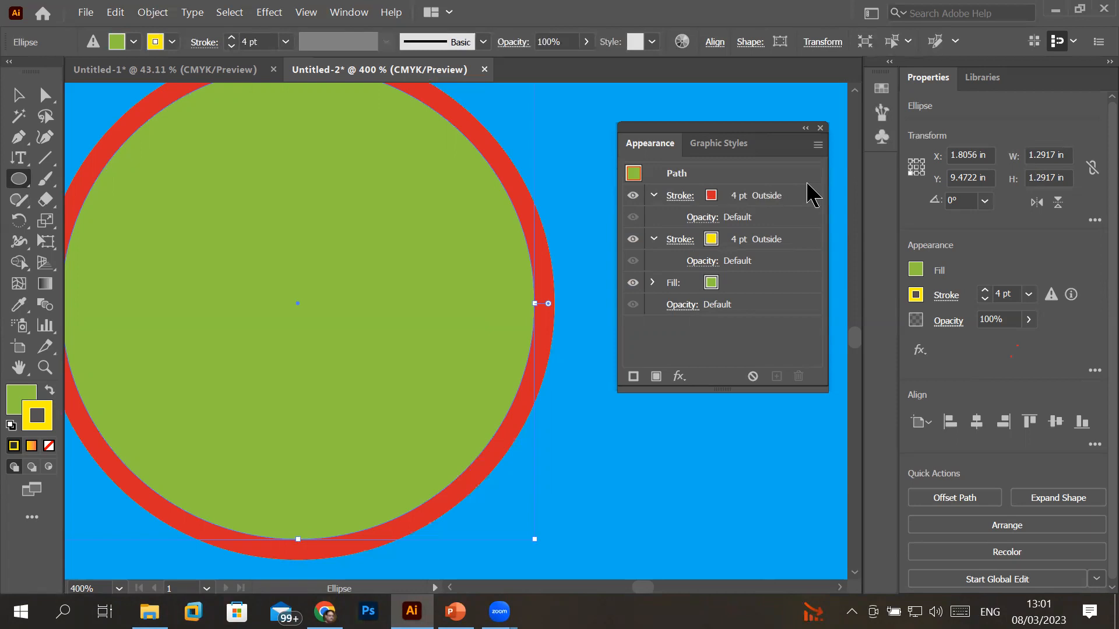
# - Reduce the circle's red stroke to 2 pt, then restore its weight to 4 pt
pyautogui.click(742, 199)
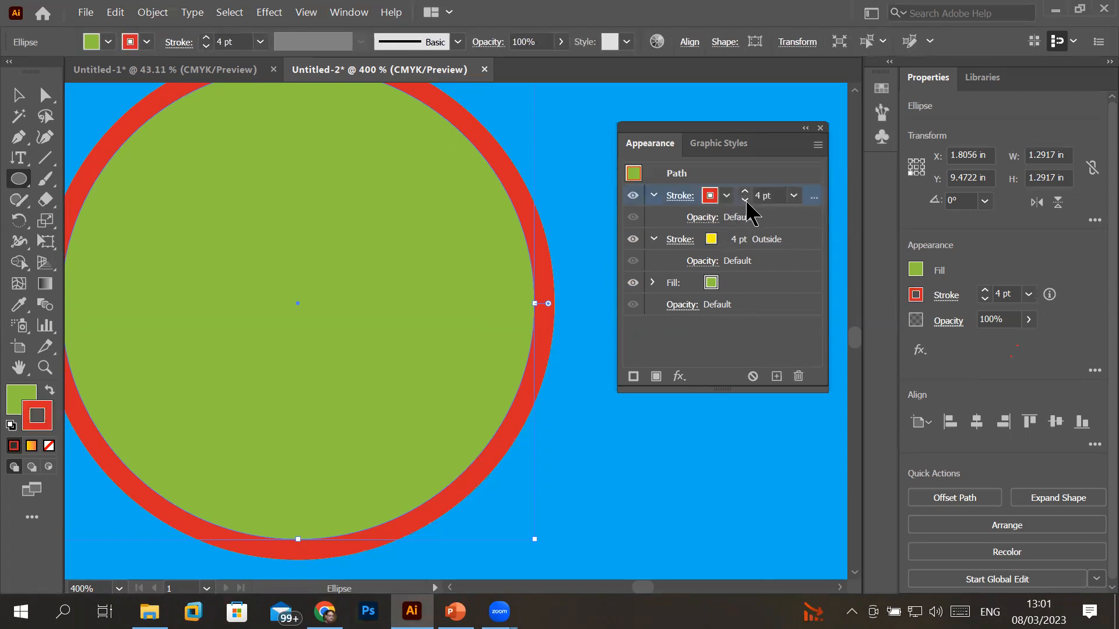
pyautogui.click(745, 201)
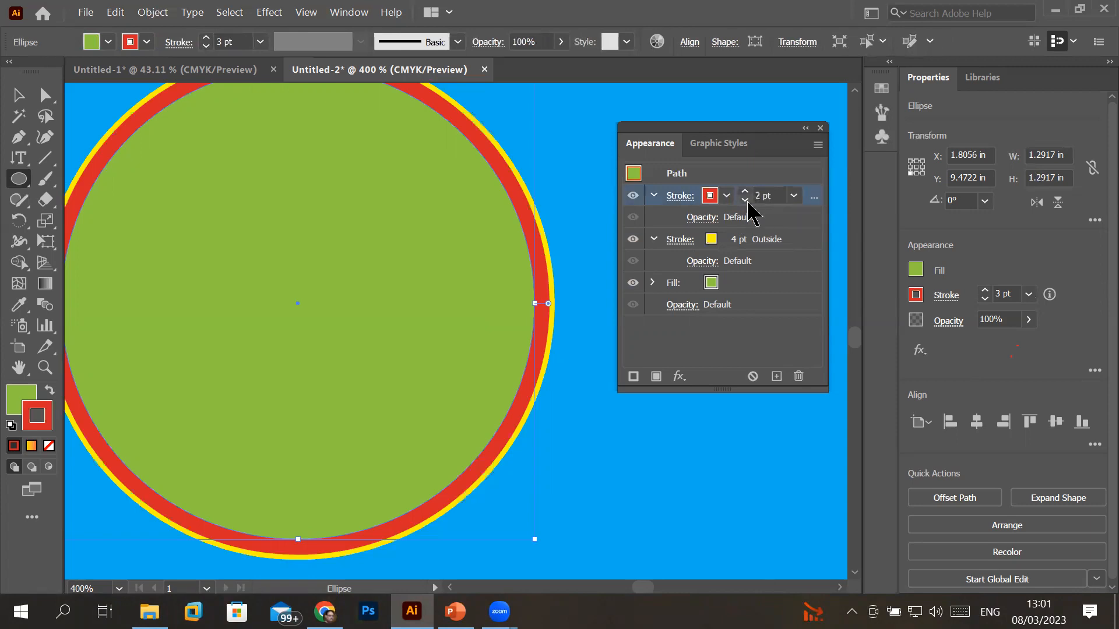
pyautogui.click(745, 201)
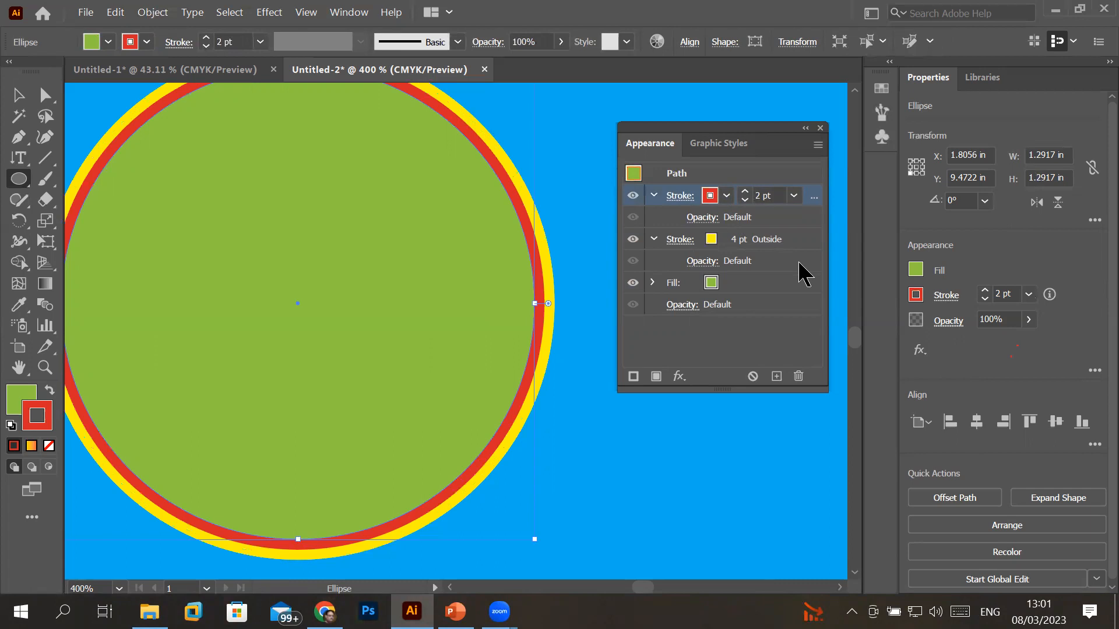
pyautogui.click(745, 191)
pyautogui.click(745, 192)
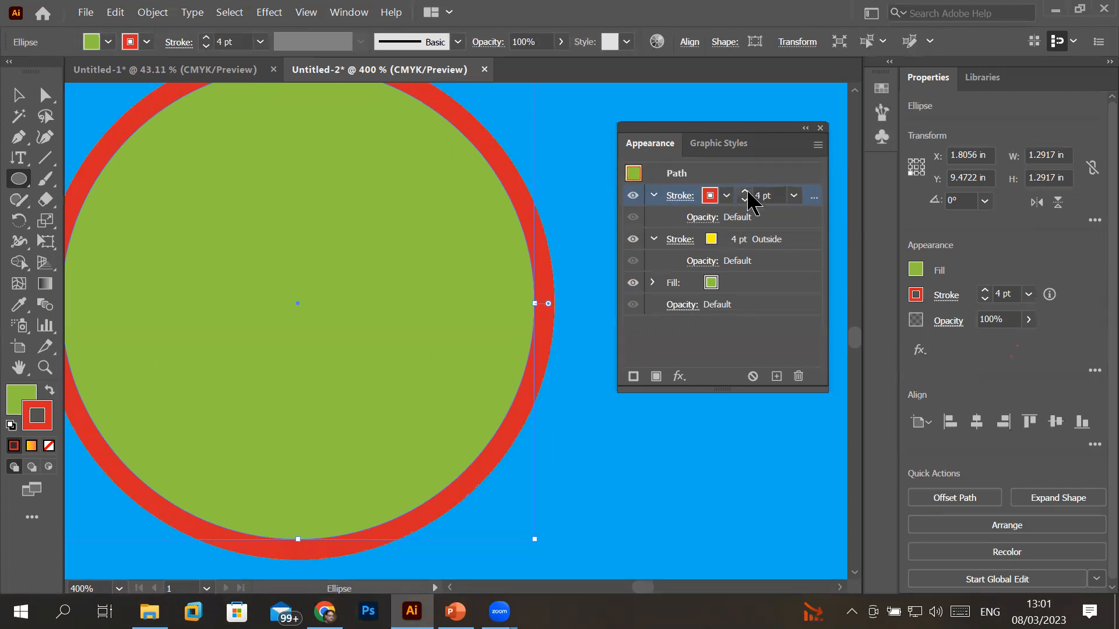
# - Set the circle's lower yellow stroke to 7 pt, then select the blue background rectangle in place of the circle
pyautogui.click(737, 245)
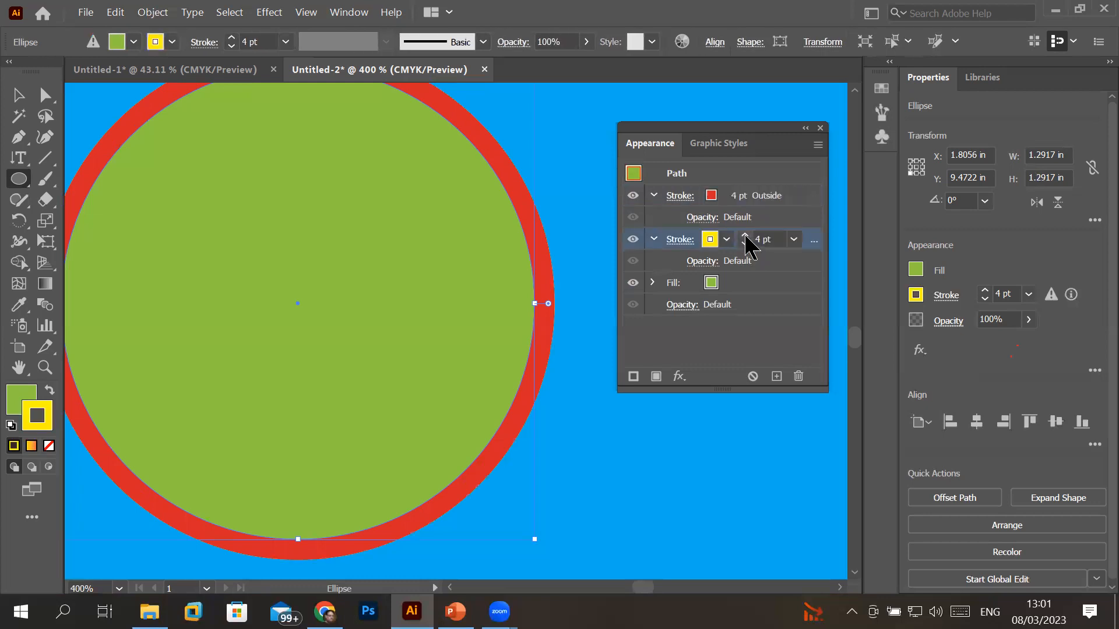
pyautogui.click(745, 236)
pyautogui.click(745, 235)
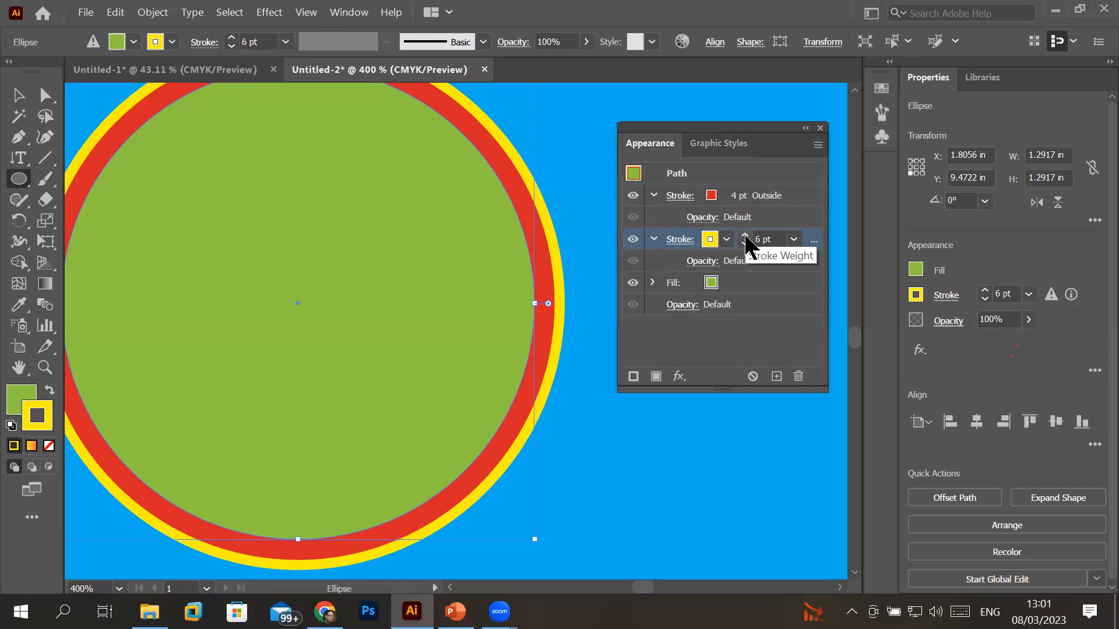
pyautogui.click(746, 235)
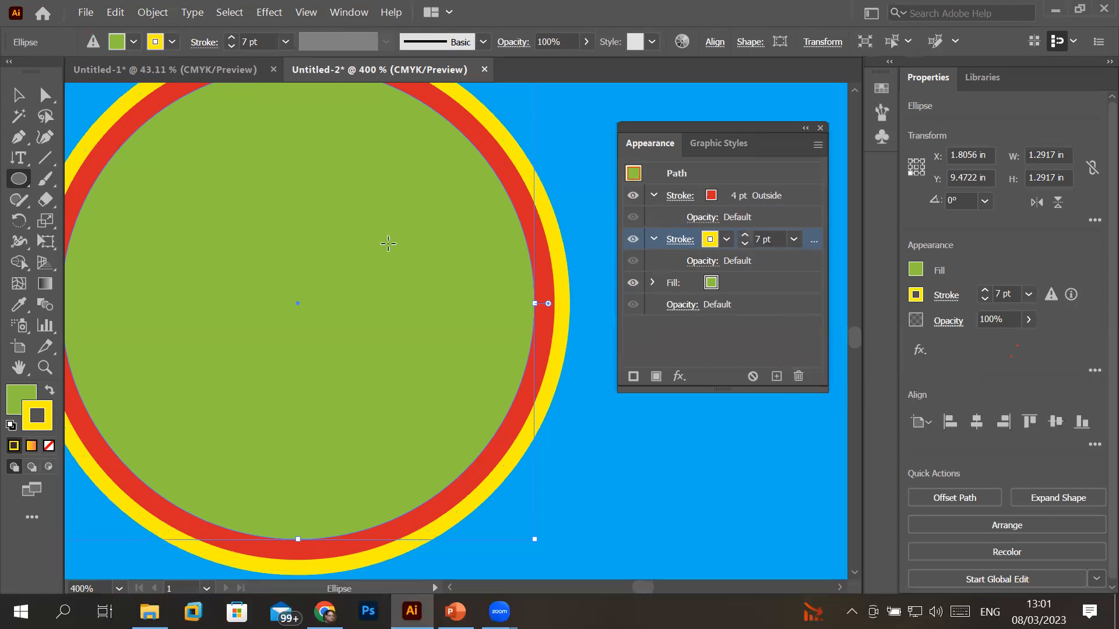
pyautogui.click(18, 95)
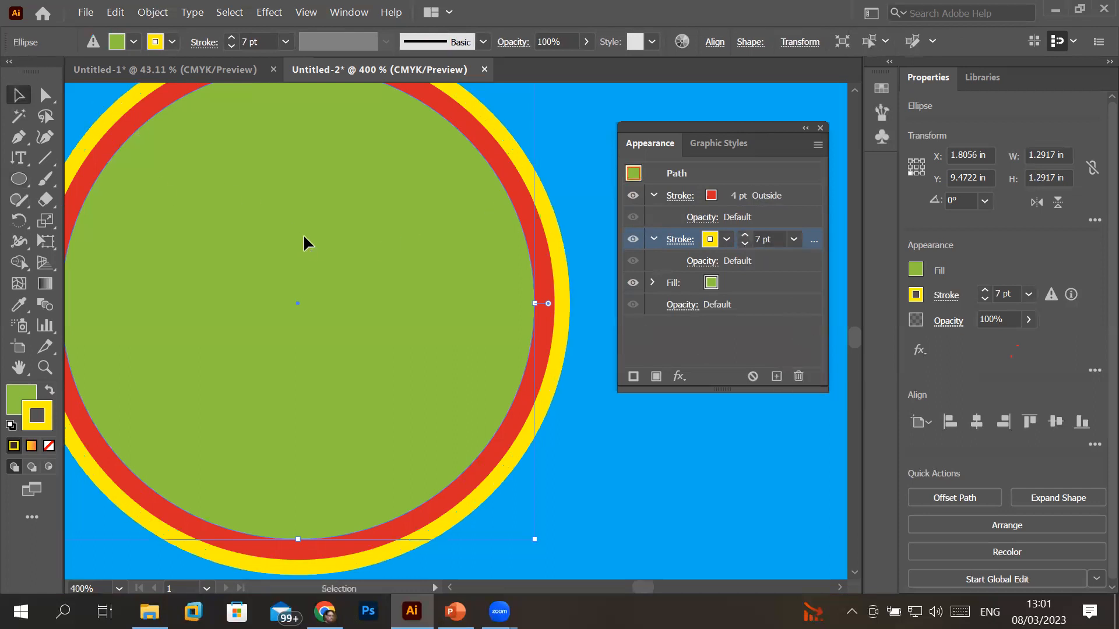
pyautogui.scroll(-1, 303, 236)
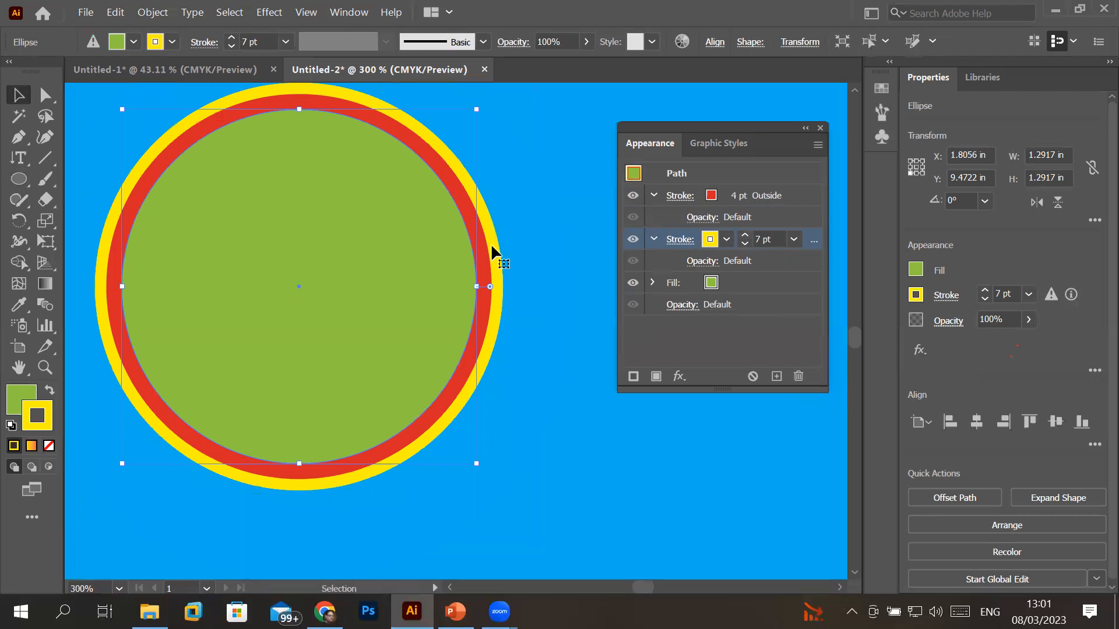
pyautogui.click(533, 208)
pyautogui.scroll(-4, 533, 205)
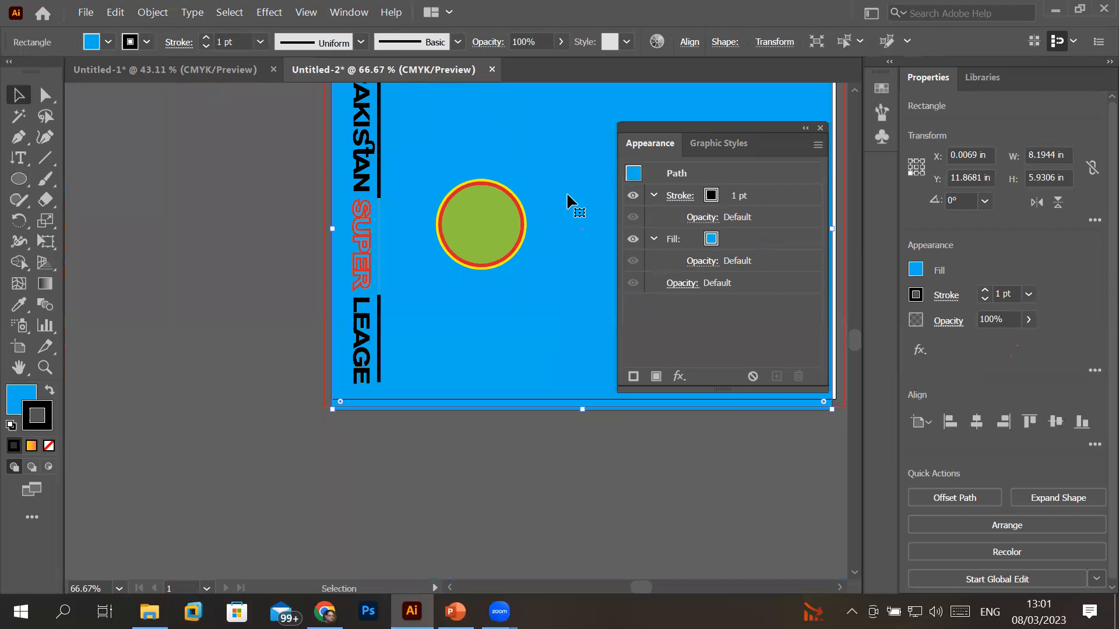
pyautogui.scroll(2, 567, 191)
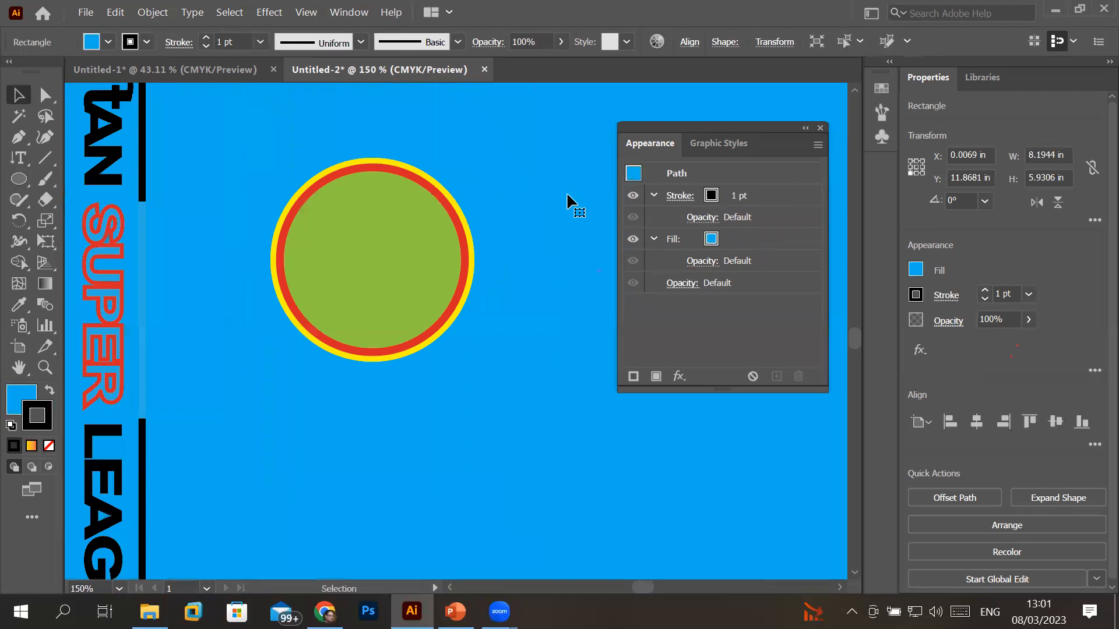
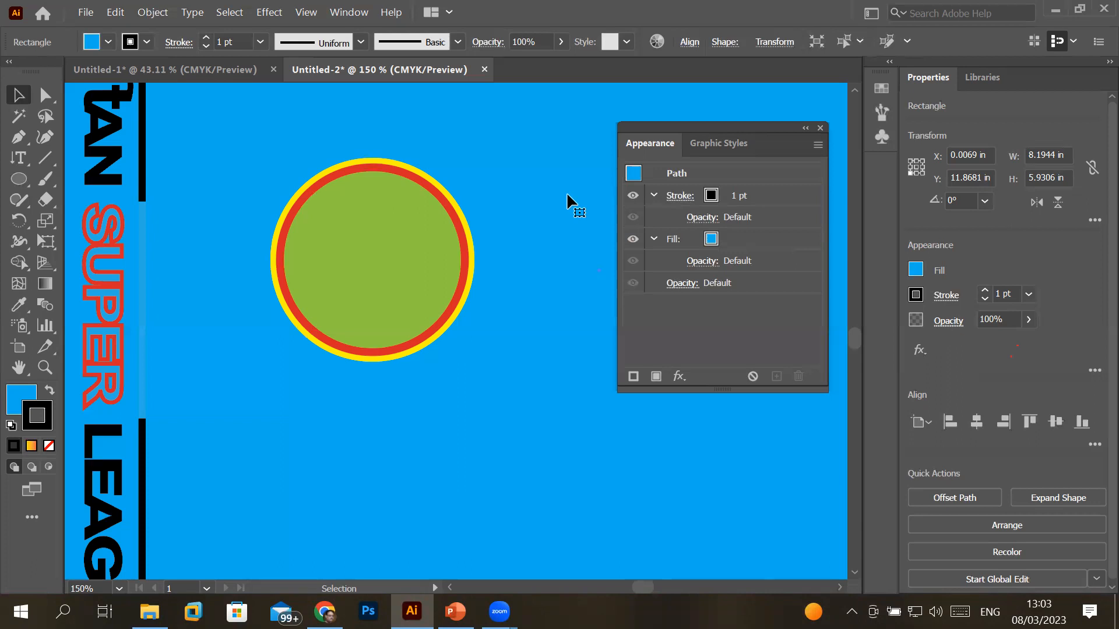
# - Draw a nearly vertical line about 2.17 in long beside the circle and add a second stroke to it
pyautogui.click(45, 158)
pyautogui.moveTo(517, 156); pyautogui.dragTo(519, 457)
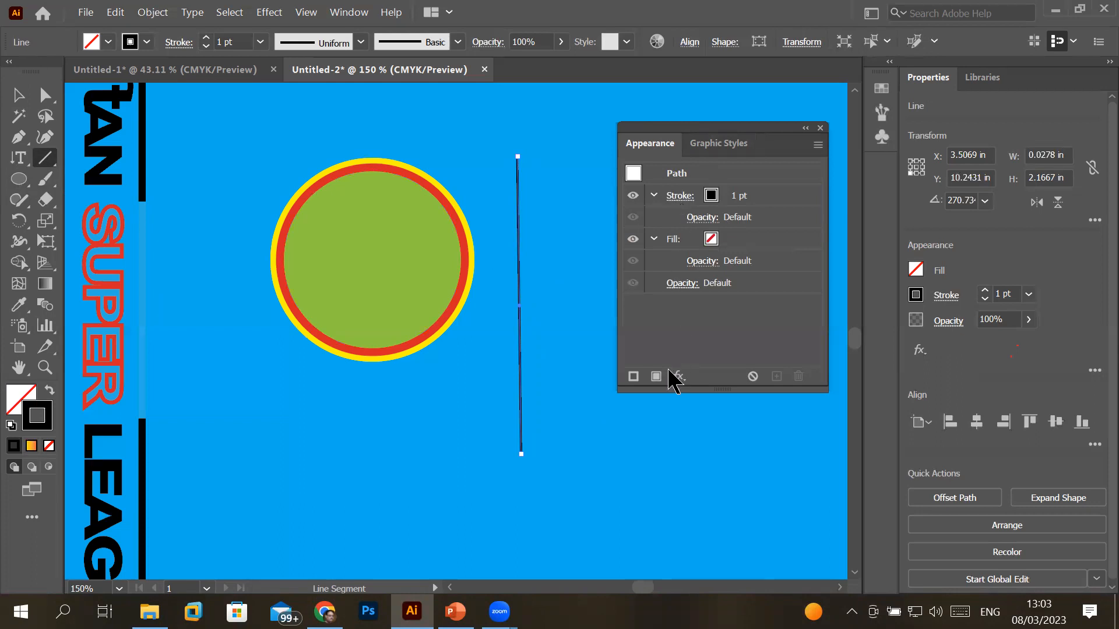
pyautogui.click(633, 377)
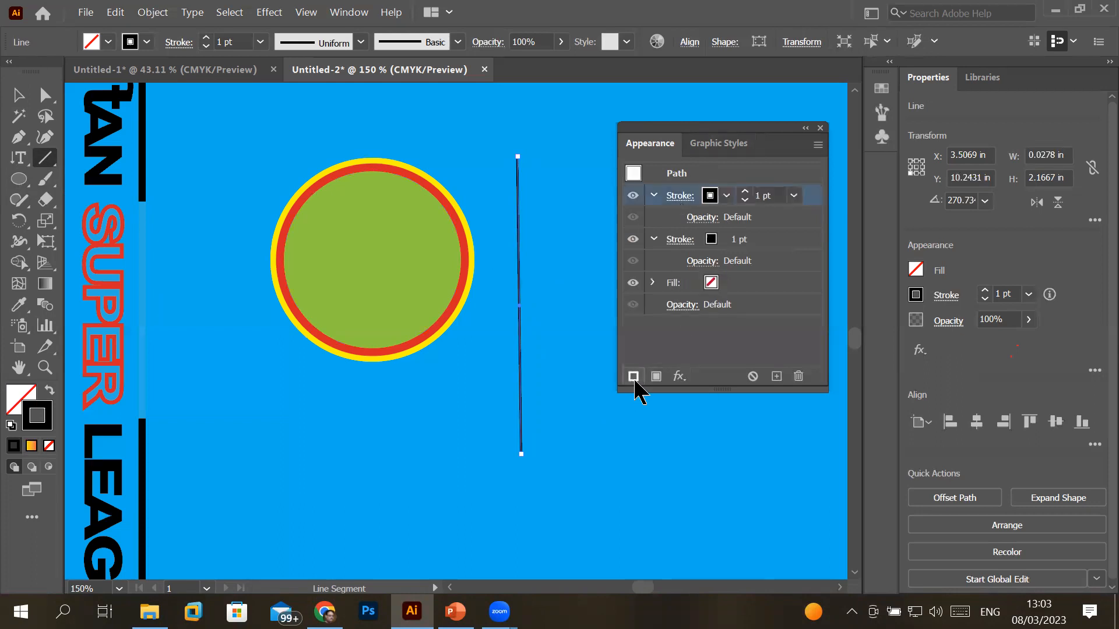
# - Set the line's upper stroke to 5 pt and color it red
pyautogui.click(746, 193)
pyautogui.click(745, 193)
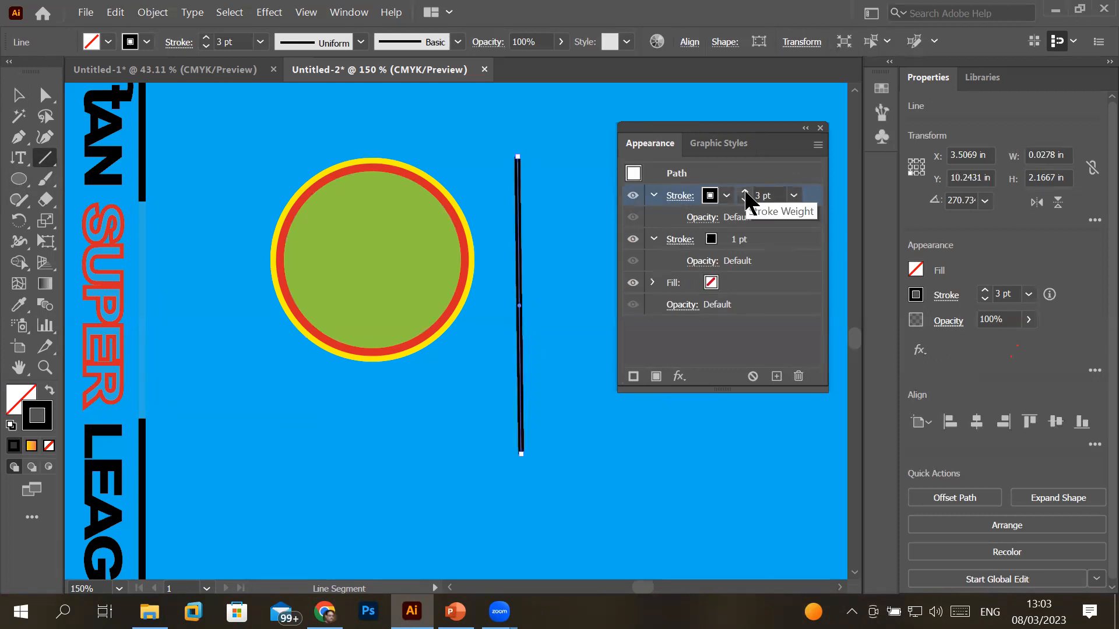
pyautogui.click(745, 193)
pyautogui.click(745, 192)
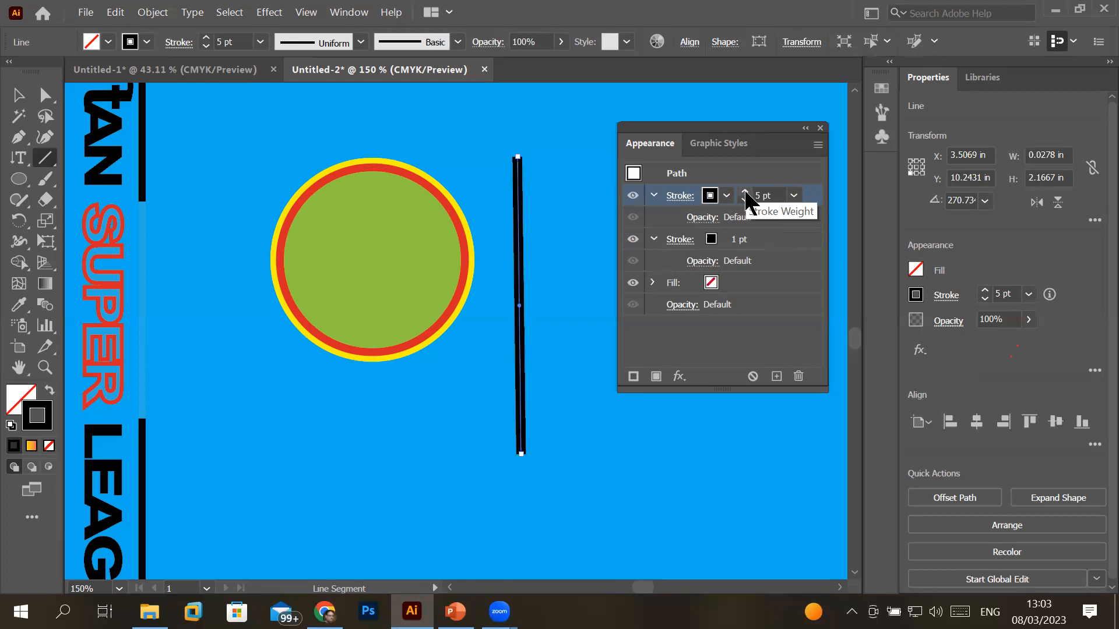
pyautogui.click(727, 196)
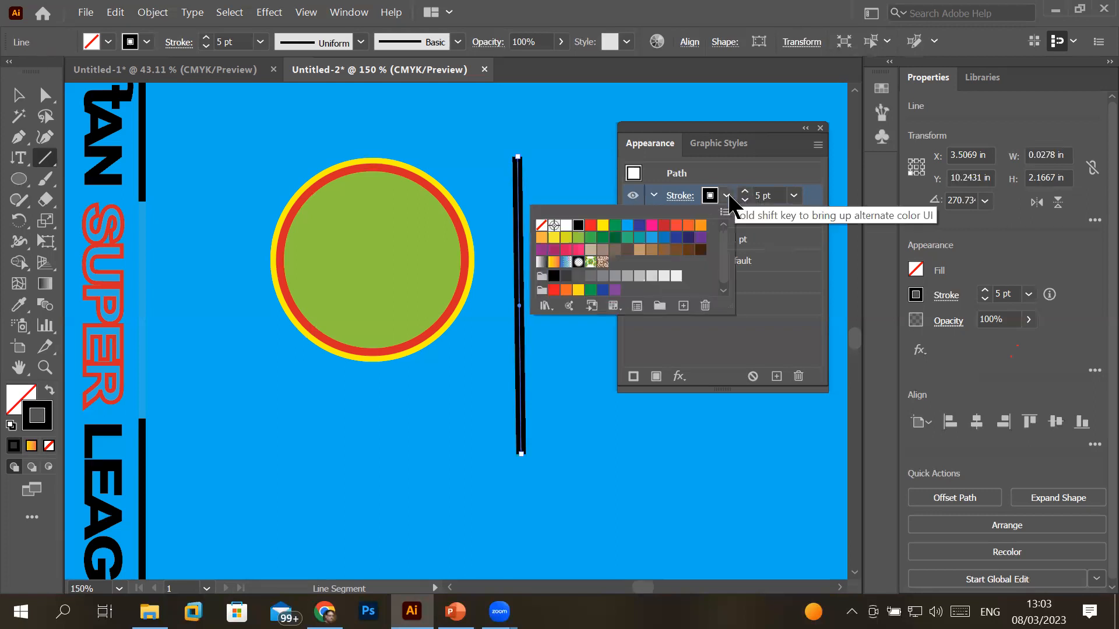
pyautogui.click(590, 225)
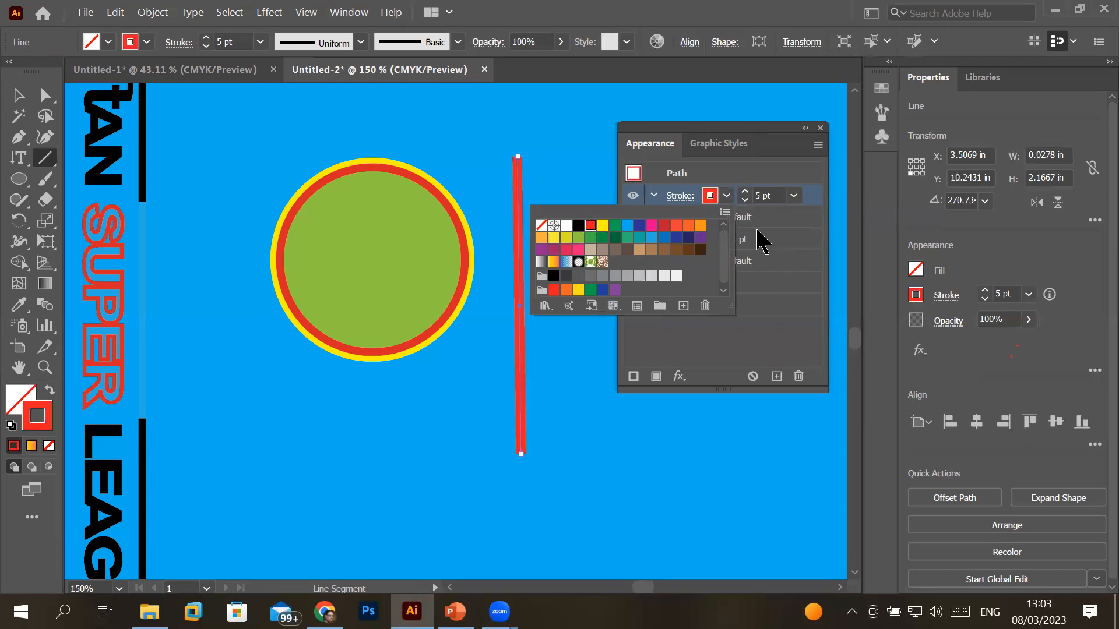
pyautogui.click(756, 174)
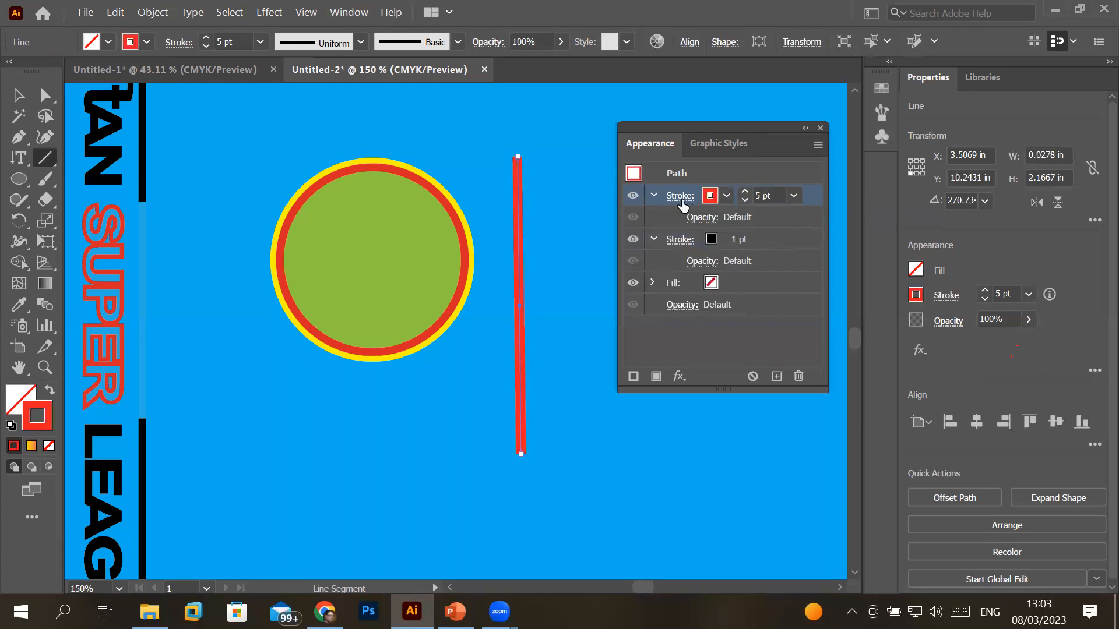
# - Move the line's red stroke below its thin black stroke and inspect the layered strokes up close
pyautogui.moveTo(808, 196); pyautogui.dragTo(792, 271)
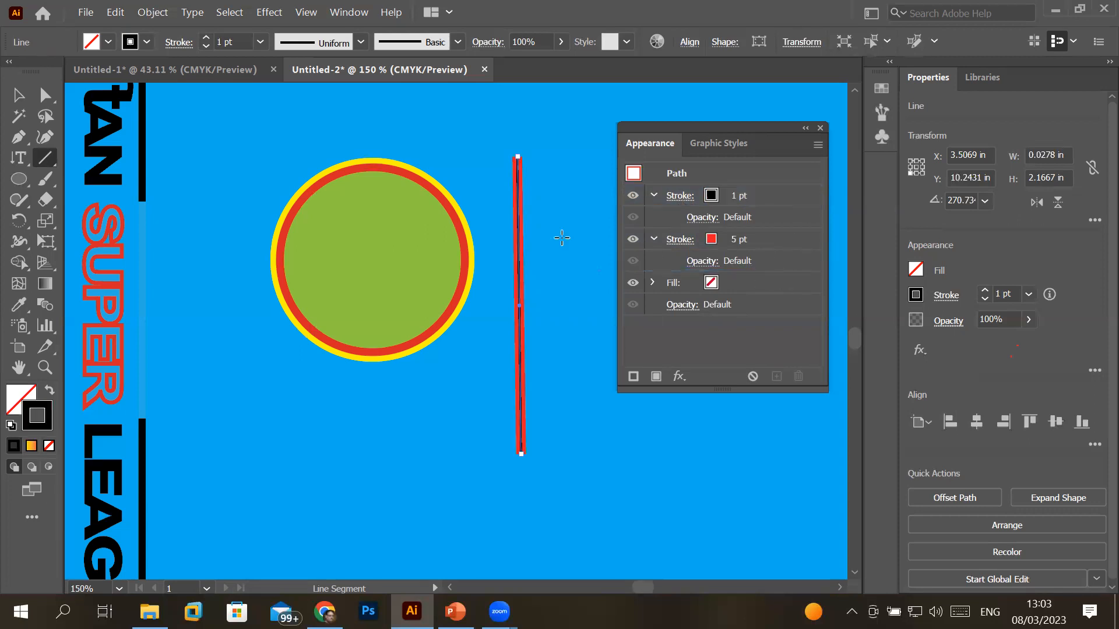
pyautogui.keyDown('alt'); pyautogui.scroll(4, 562, 210); pyautogui.keyUp('alt')
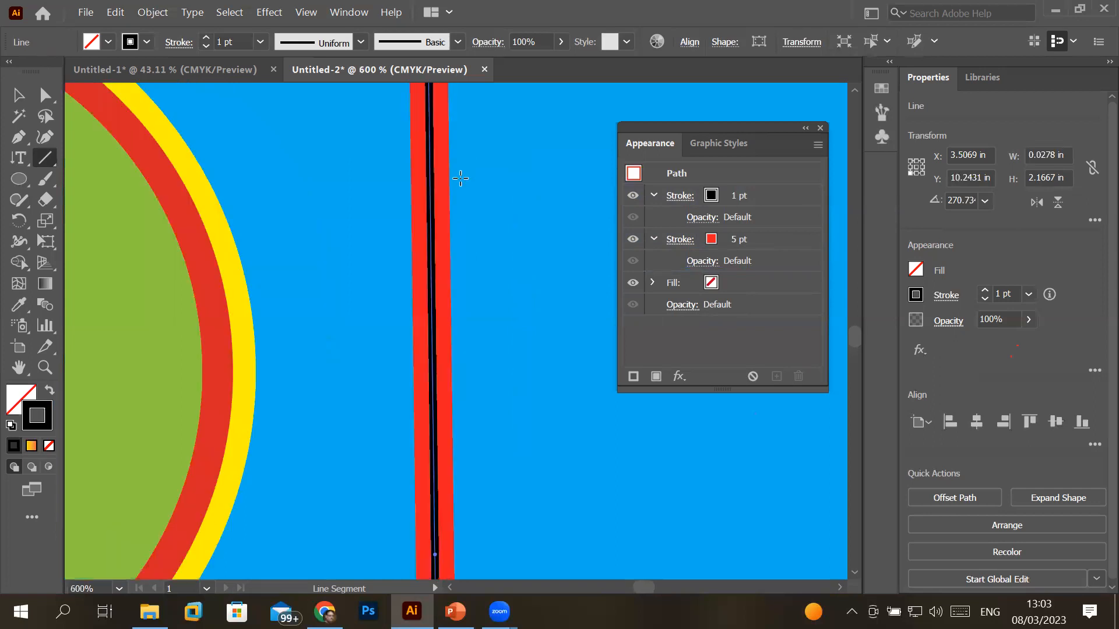
pyautogui.keyDown('alt'); pyautogui.scroll(5, 413, 190); pyautogui.keyUp('alt')
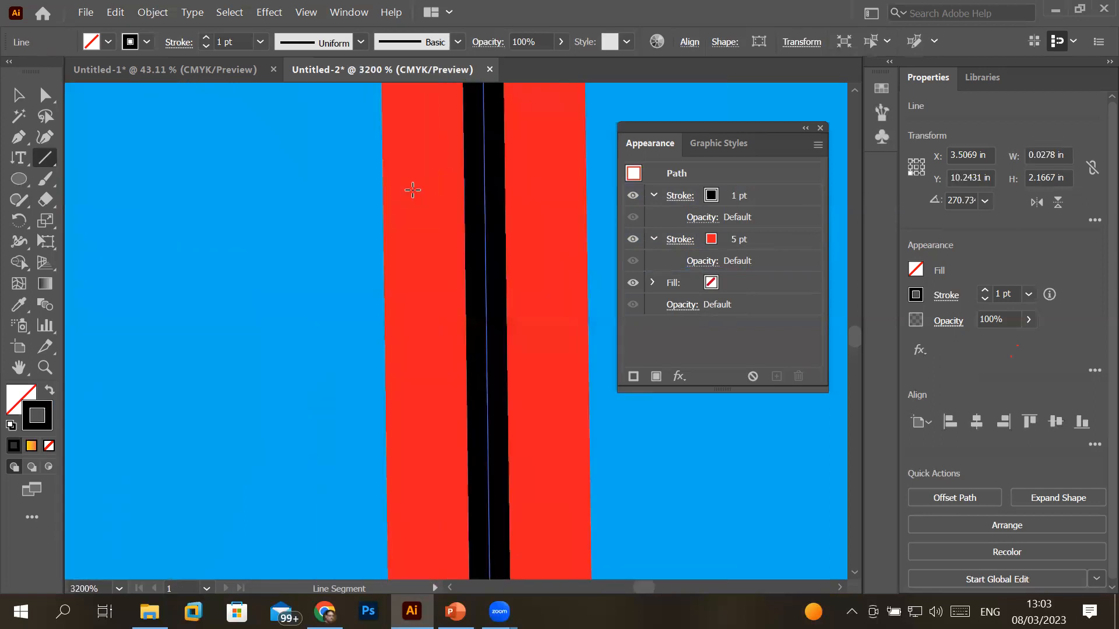
pyautogui.keyDown('alt'); pyautogui.scroll(-1, 413, 190); pyautogui.keyUp('alt')
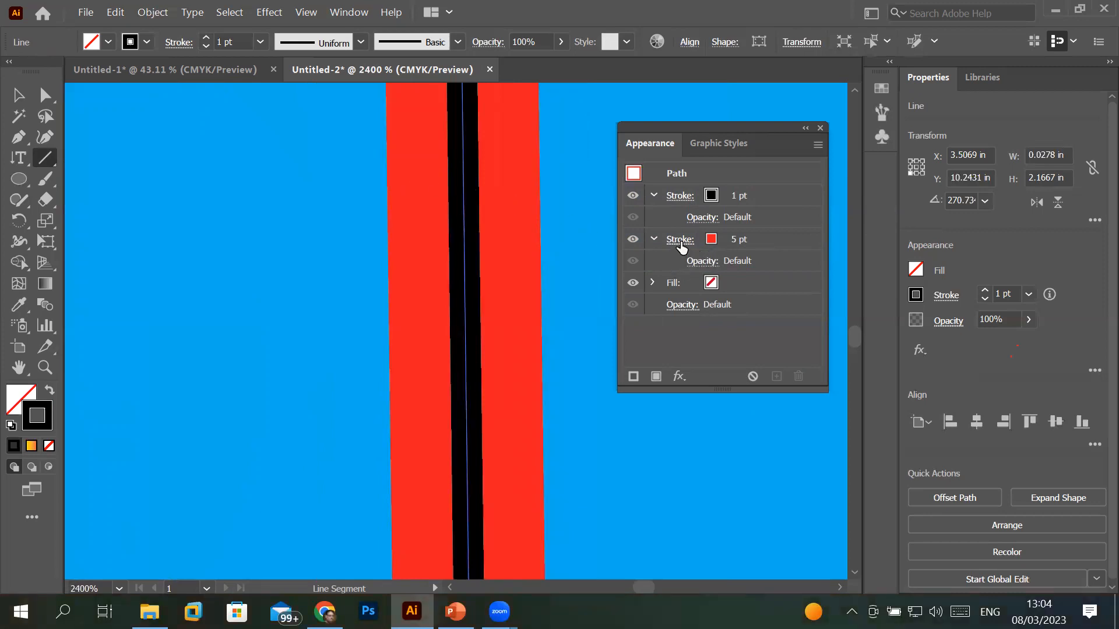
# - Make the line's black stroke dashed with a 4 pt dash and a 4 pt gap
pyautogui.click(678, 197)
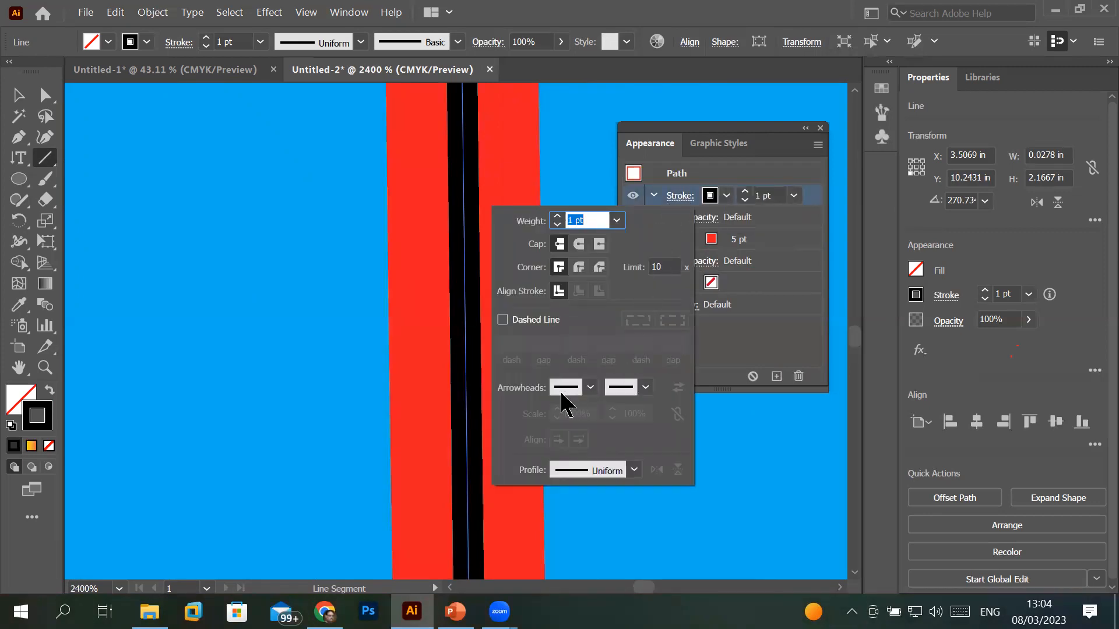
pyautogui.click(503, 322)
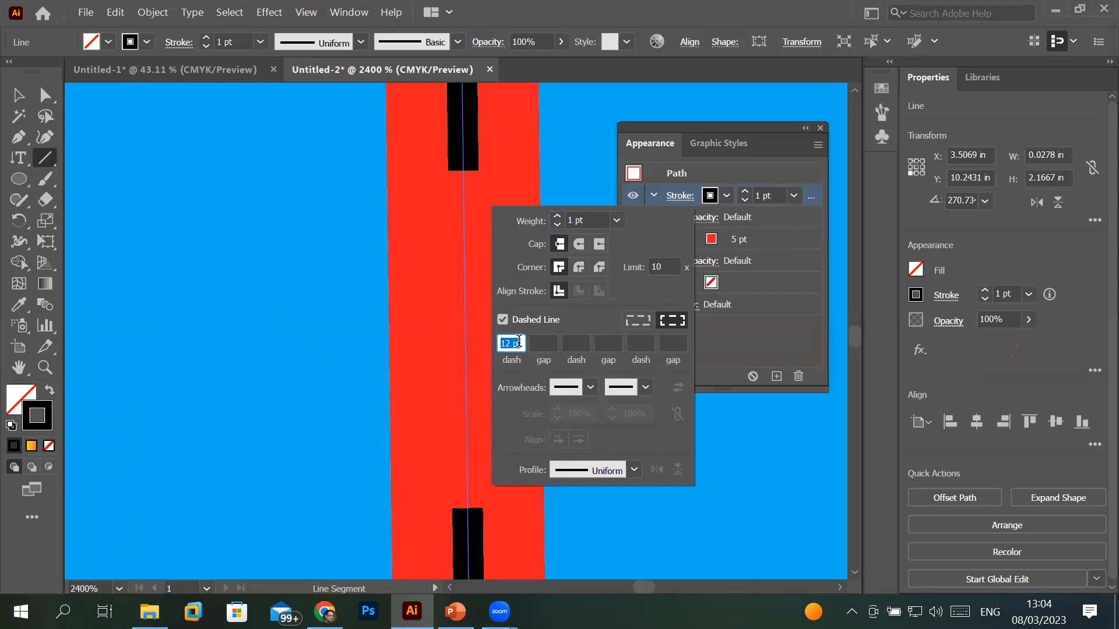
pyautogui.write('4')
pyautogui.click(550, 344)
pyautogui.write('4')
pyautogui.click(577, 344)
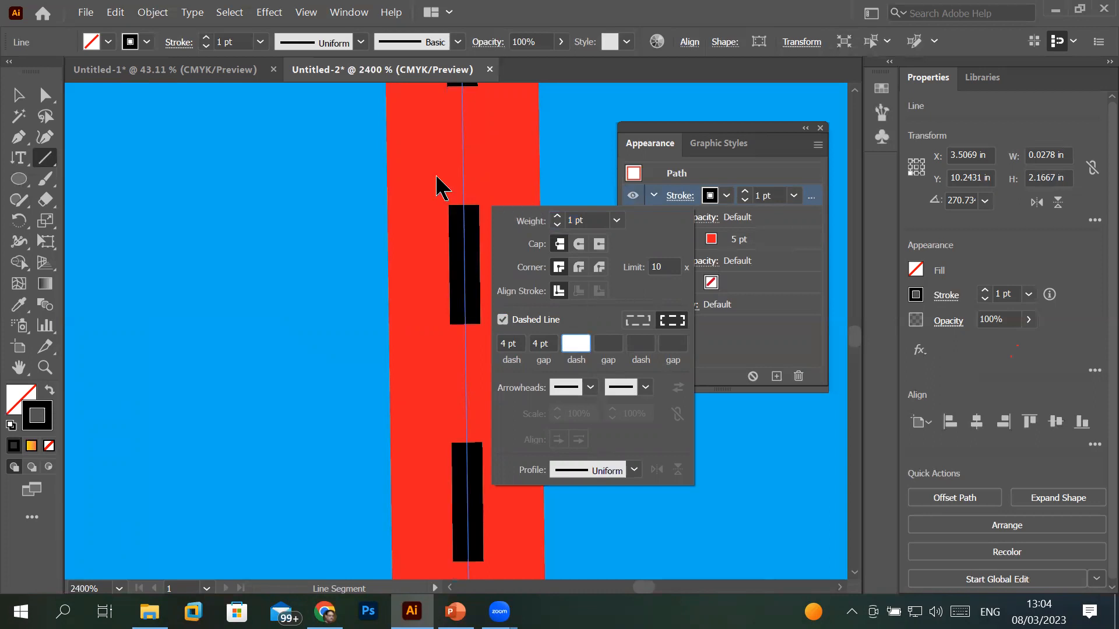
pyautogui.click(371, 174)
# - Select the blue background rectangle and examine the dashed line beside the circle at several magnifications
pyautogui.scroll(-4, 370, 175)
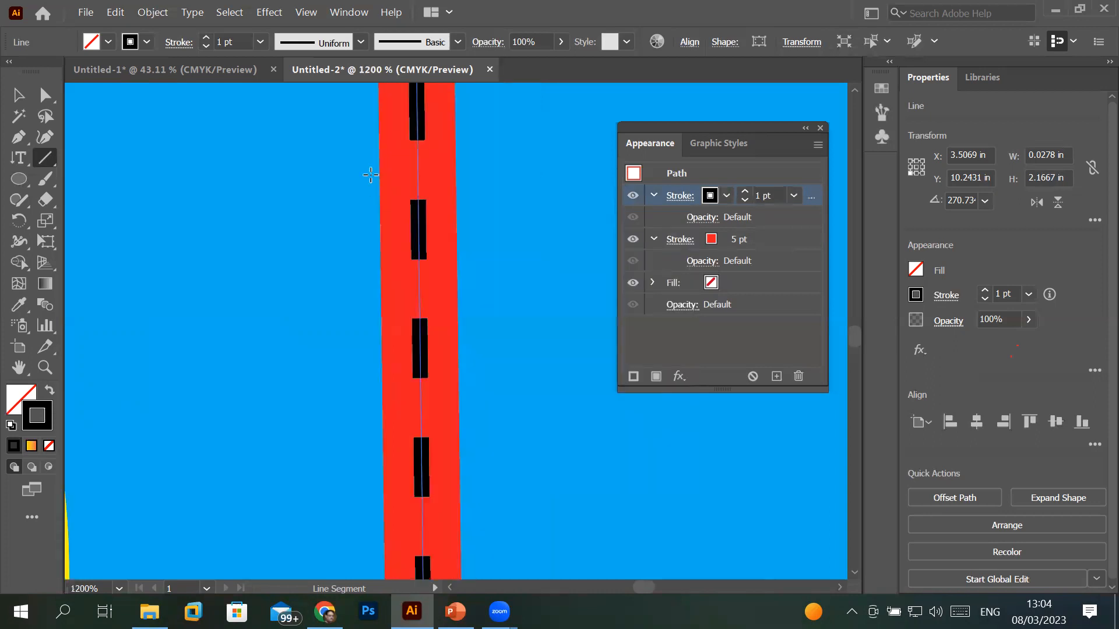
pyautogui.scroll(-2, 371, 174)
pyautogui.scroll(3, 384, 227)
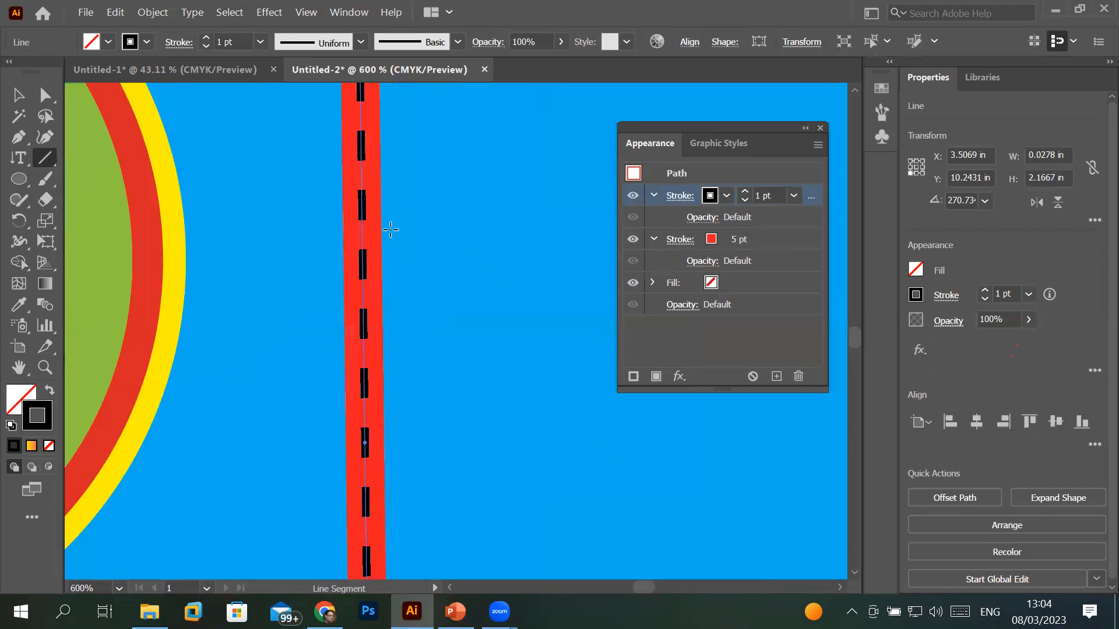
pyautogui.click(19, 99)
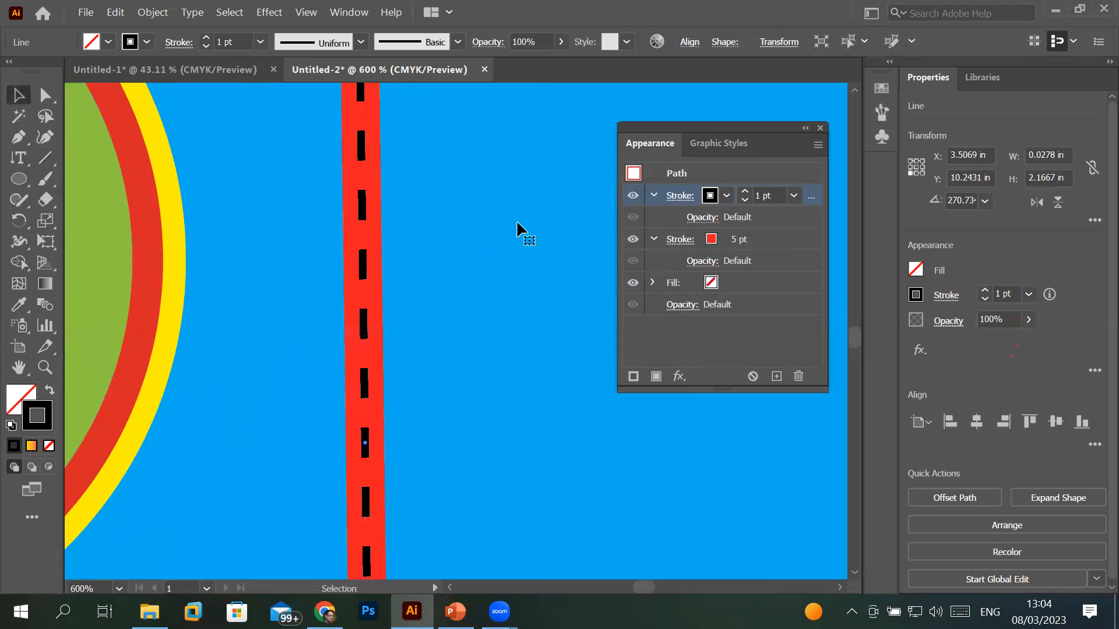
pyautogui.click(516, 219)
pyautogui.scroll(-4, 411, 316)
pyautogui.scroll(3, 333, 354)
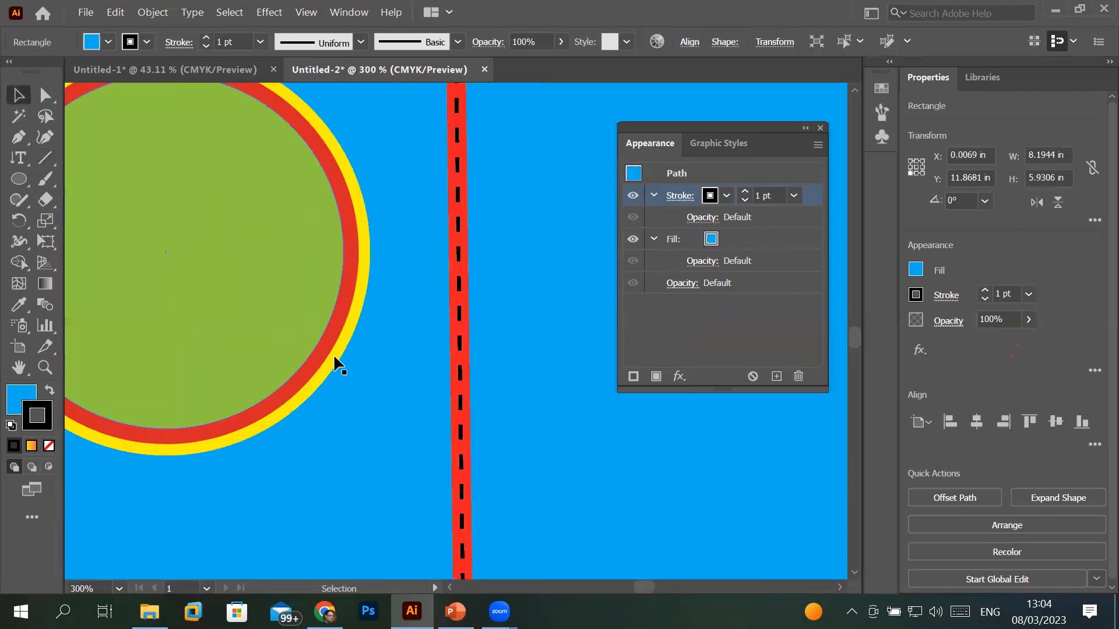
pyautogui.scroll(4, 396, 334)
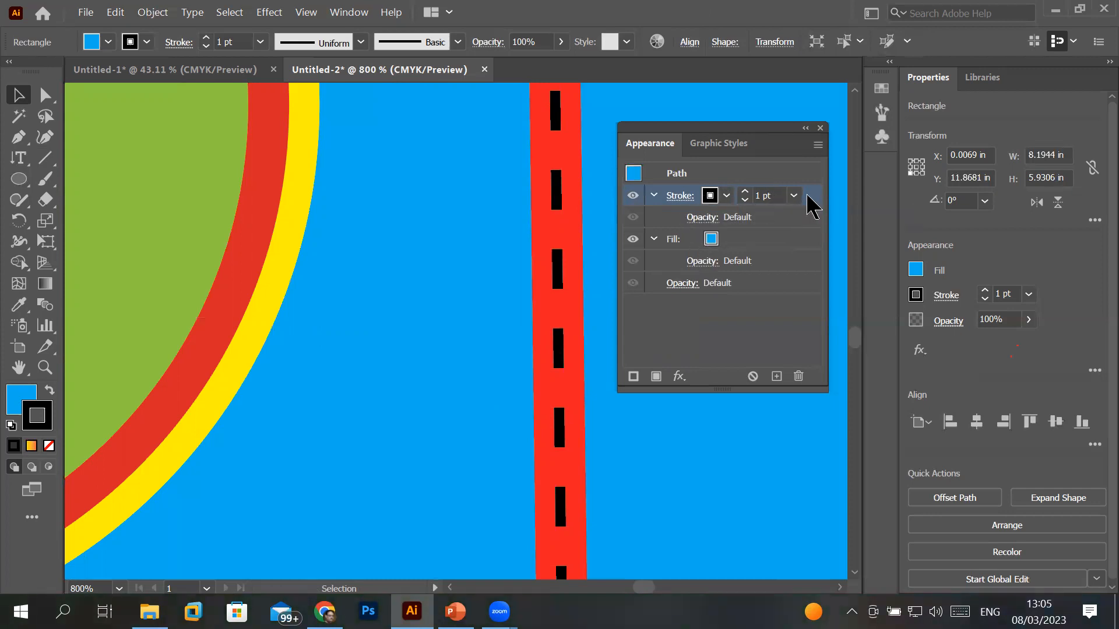
# - Try to move the background rectangle's fill above its stroke, then lengthen the Appearance panel
pyautogui.moveTo(809, 247)
pyautogui.mouseDown()
pyautogui.moveTo(799, 205)
pyautogui.moveTo(806, 210)
pyautogui.mouseUp()
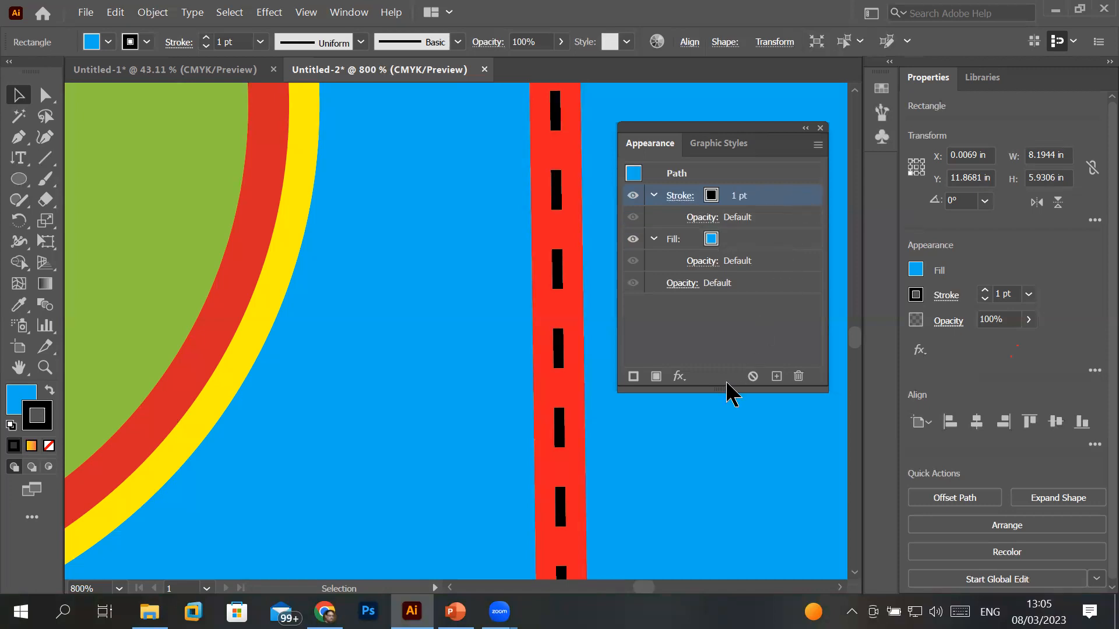
pyautogui.moveTo(722, 388); pyautogui.dragTo(722, 458)
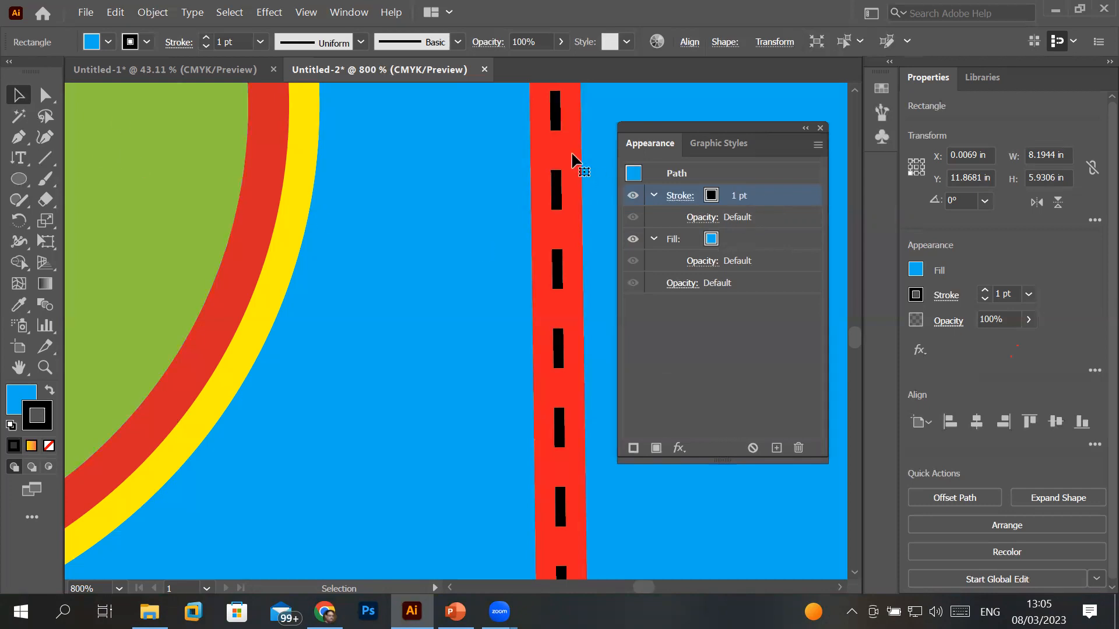
# - Shift the blue background rectangle to about X -0.16 in, Y 11.97 in, and move the dashed line to about X 3.45 in, Y 10.29 in
pyautogui.moveTo(516, 249); pyautogui.dragTo(476, 261)
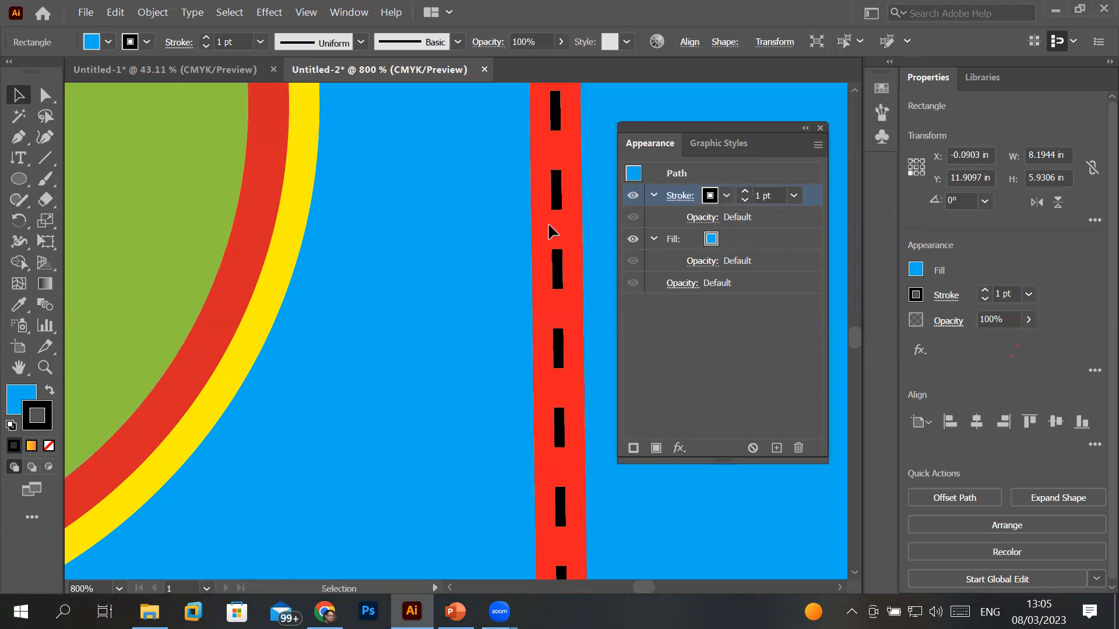
pyautogui.moveTo(572, 252); pyautogui.dragTo(526, 295)
pyautogui.scroll(-4, 526, 295)
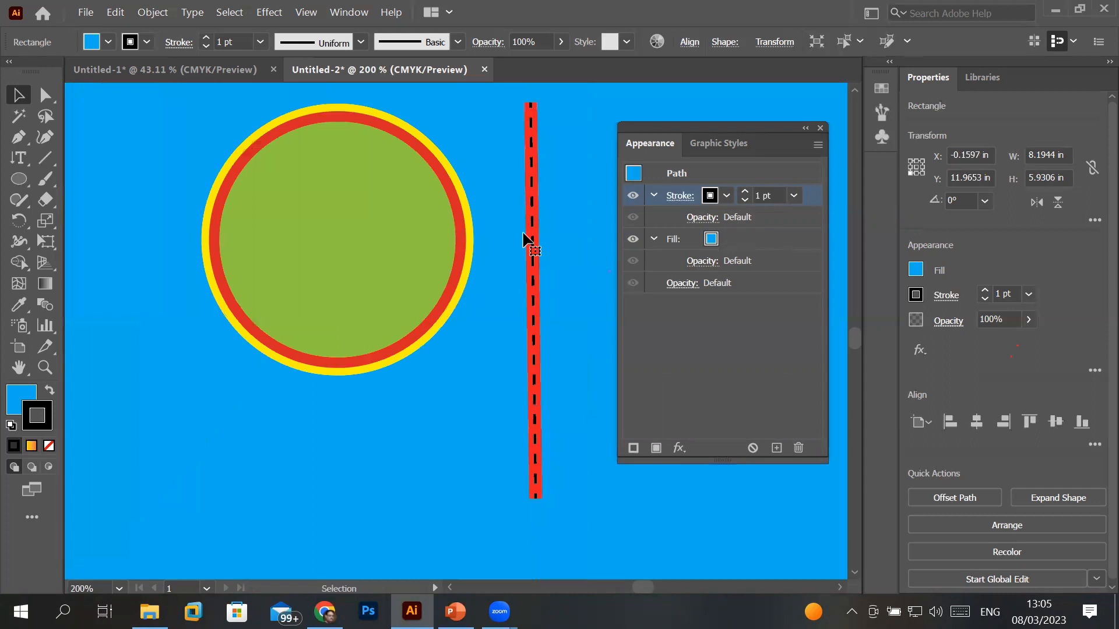
pyautogui.moveTo(534, 222); pyautogui.dragTo(520, 220)
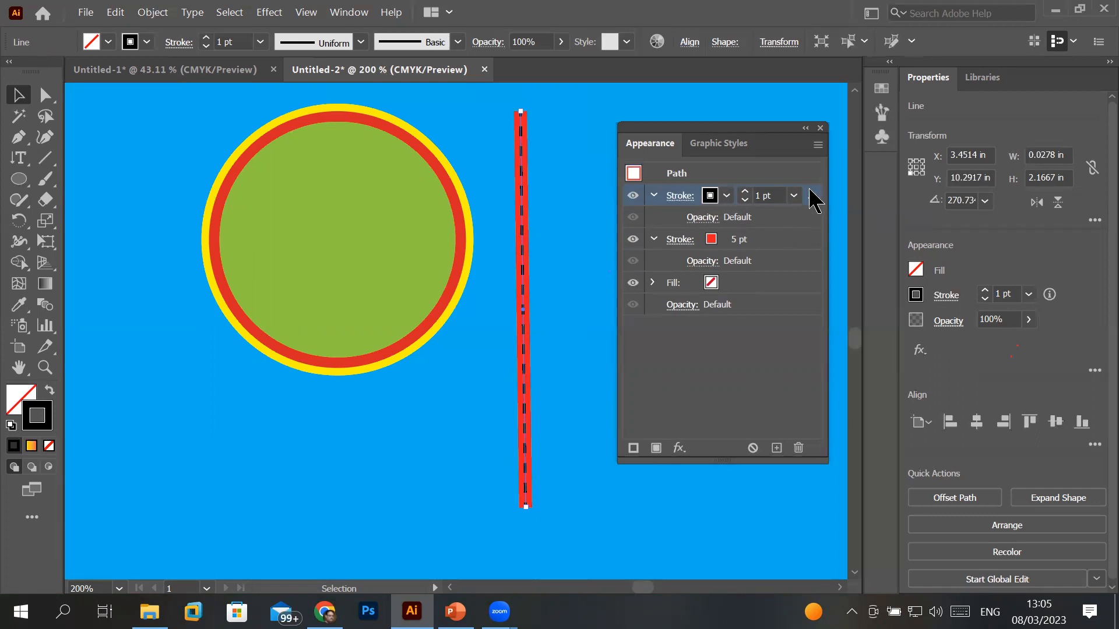
# - Move the line's dashed black stroke below its red stroke and set the black stroke's weight to 25 pt
pyautogui.moveTo(807, 199); pyautogui.dragTo(807, 272)
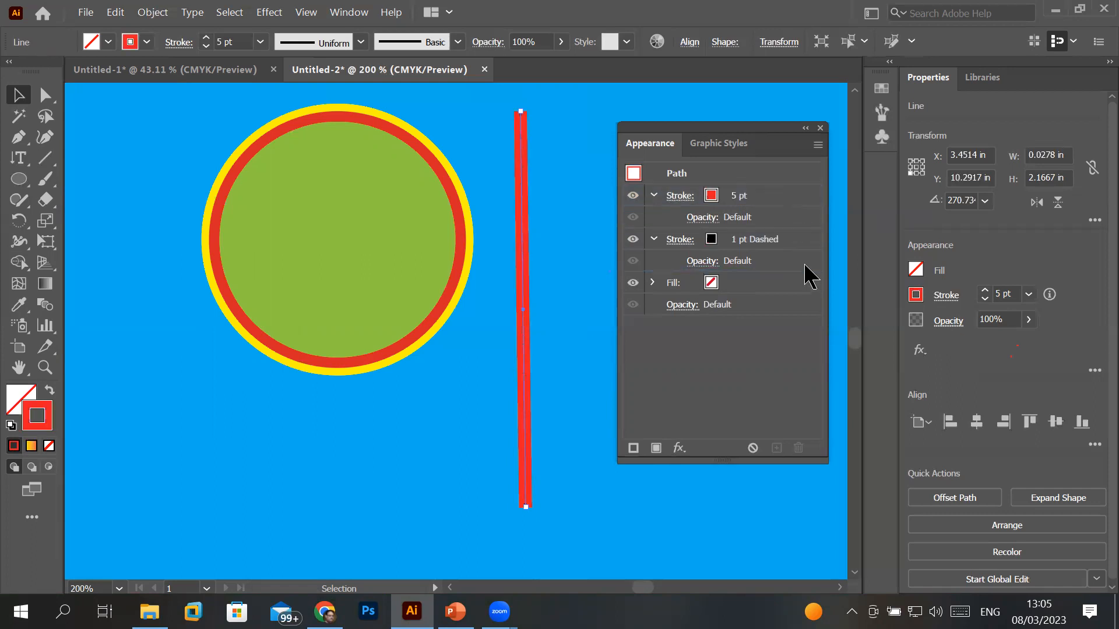
pyautogui.click(733, 243)
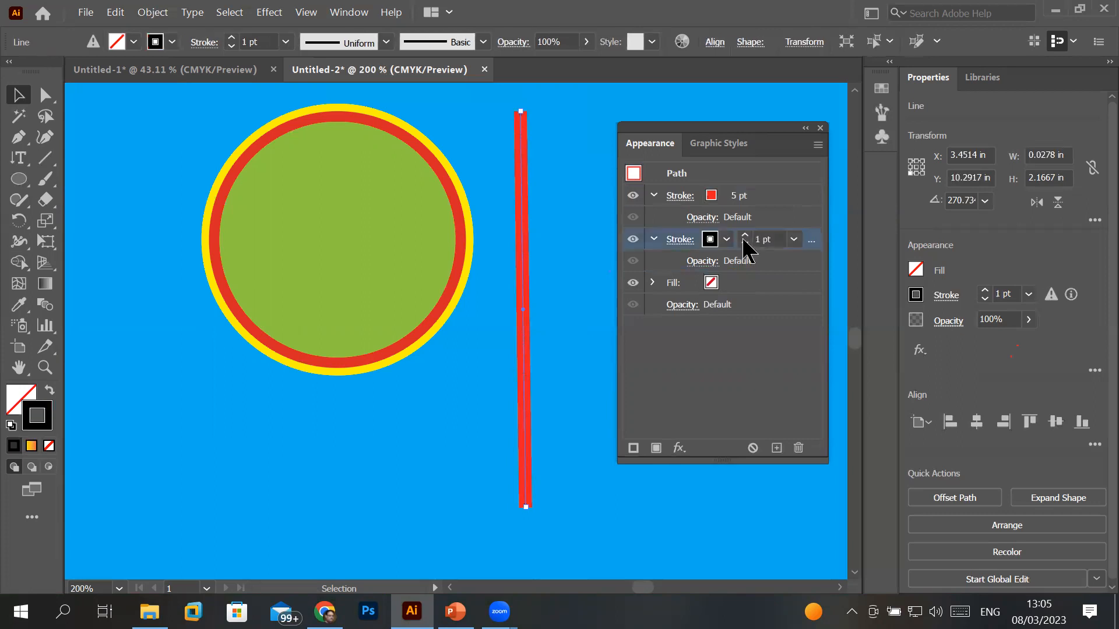
pyautogui.click(746, 235)
pyautogui.click(747, 234)
pyautogui.click(746, 234)
pyautogui.click(747, 234)
pyautogui.click(746, 234)
pyautogui.click(746, 234)
pyautogui.click(746, 234)
pyautogui.doubleClick(747, 234)
pyautogui.doubleClick(747, 234)
pyautogui.click(746, 235)
pyautogui.doubleClick(746, 234)
pyautogui.doubleClick(746, 234)
pyautogui.click(747, 234)
pyautogui.doubleClick(746, 234)
pyautogui.click(747, 234)
pyautogui.click(745, 233)
pyautogui.click(746, 233)
pyautogui.click(745, 234)
pyautogui.click(746, 234)
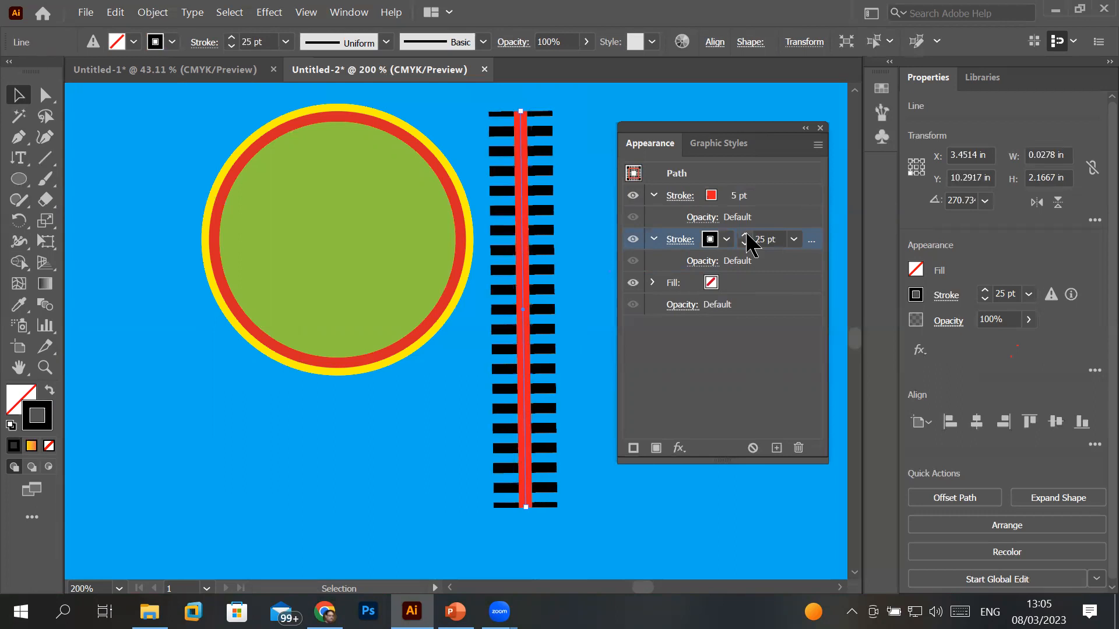
# - Make the line's black stroke solid and set its red stroke's weight to 3 pt
pyautogui.click(679, 240)
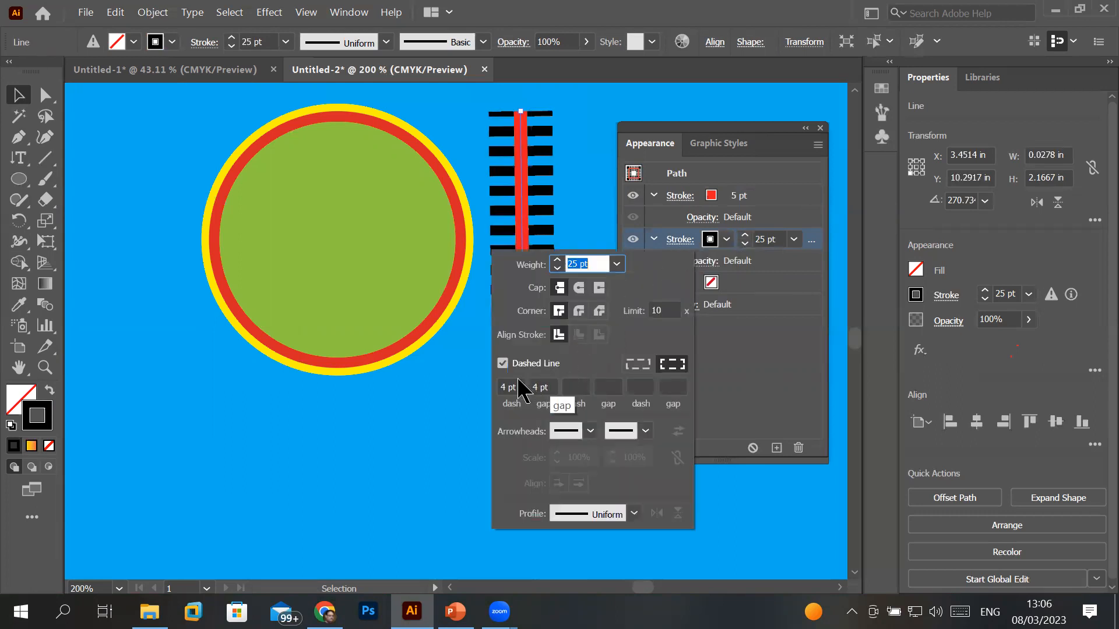
pyautogui.click(502, 363)
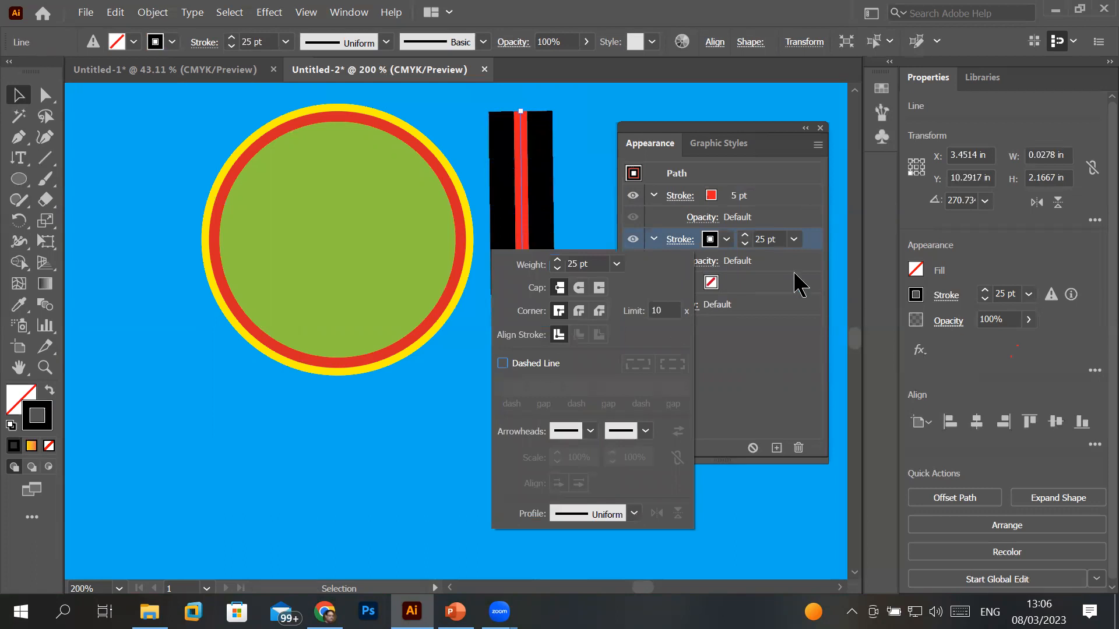
pyautogui.click(714, 201)
pyautogui.click(713, 196)
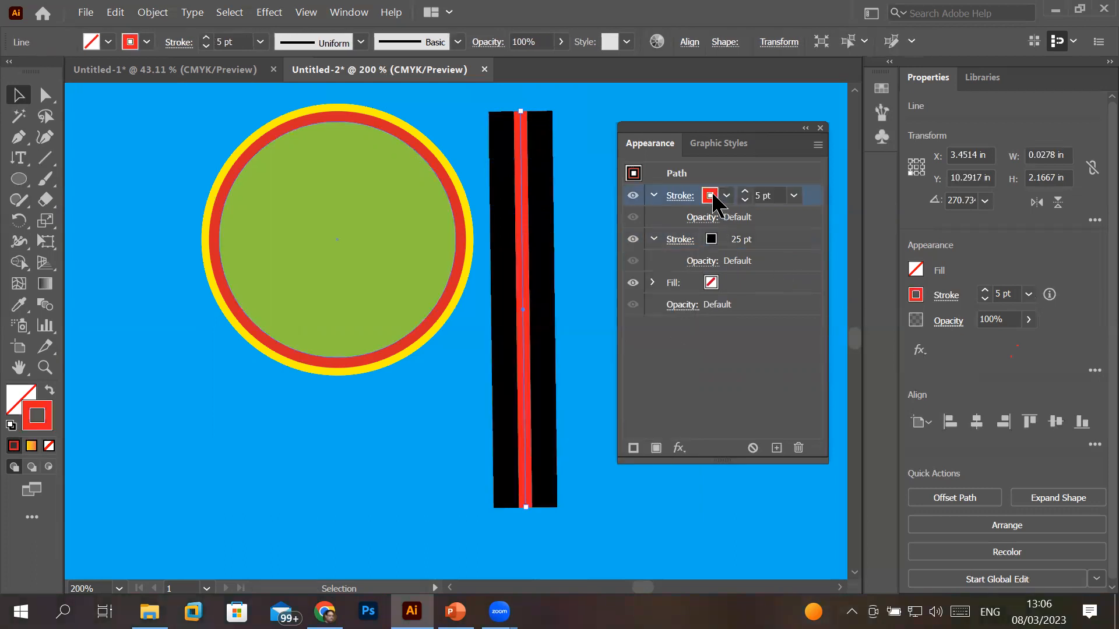
pyautogui.click(745, 200)
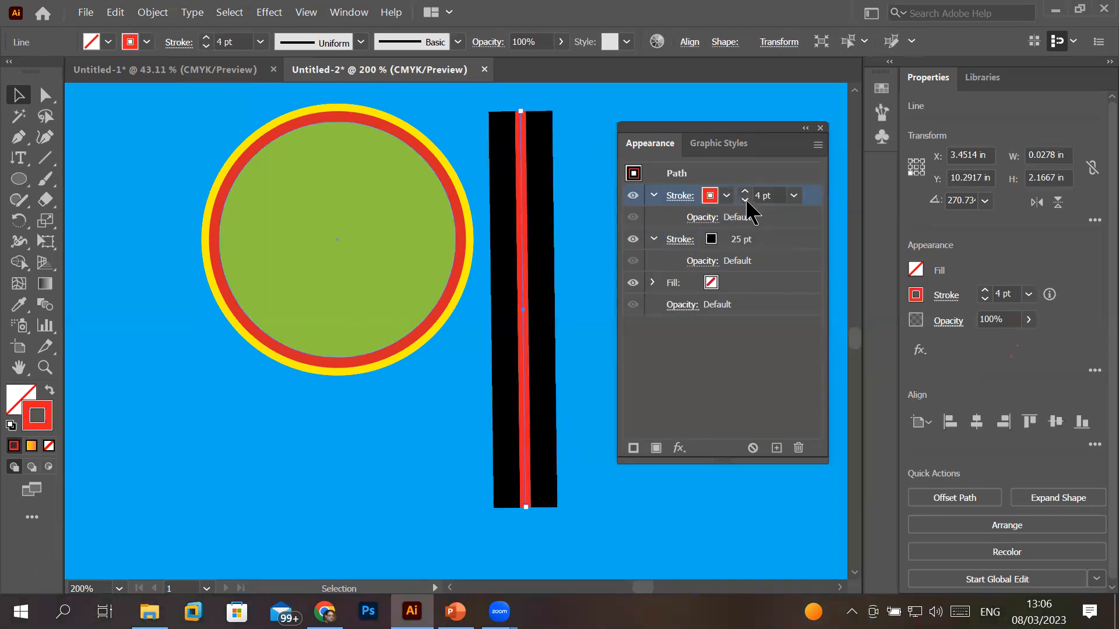
pyautogui.click(745, 200)
# - Make the line's thin red stroke dashed with a 4 pt dash and 4 pt gap, and recolor it white
pyautogui.click(680, 196)
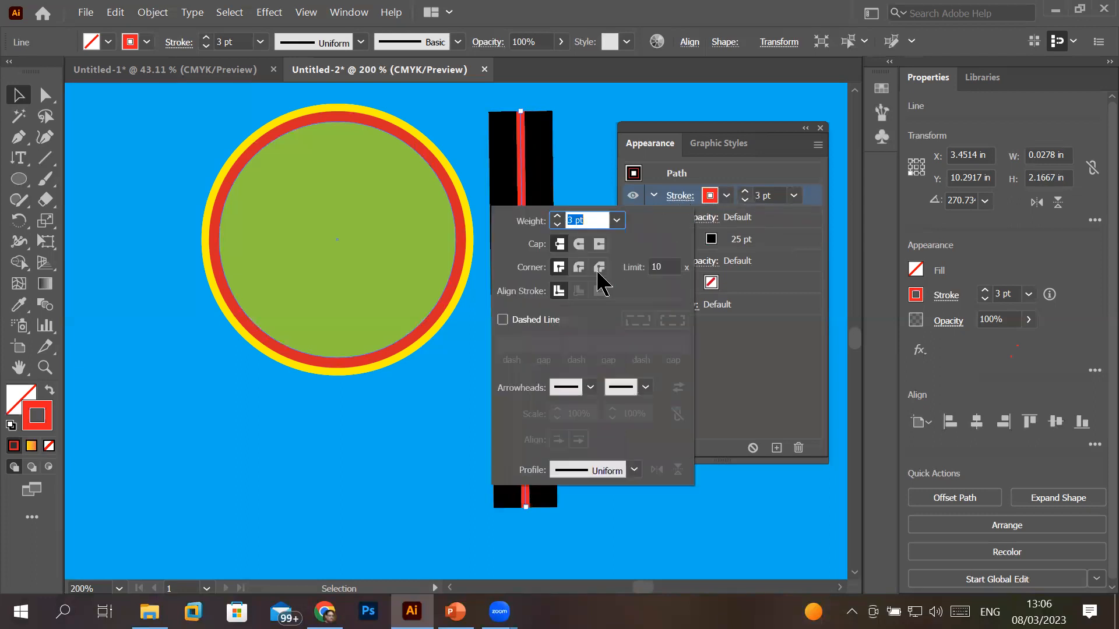
pyautogui.click(503, 320)
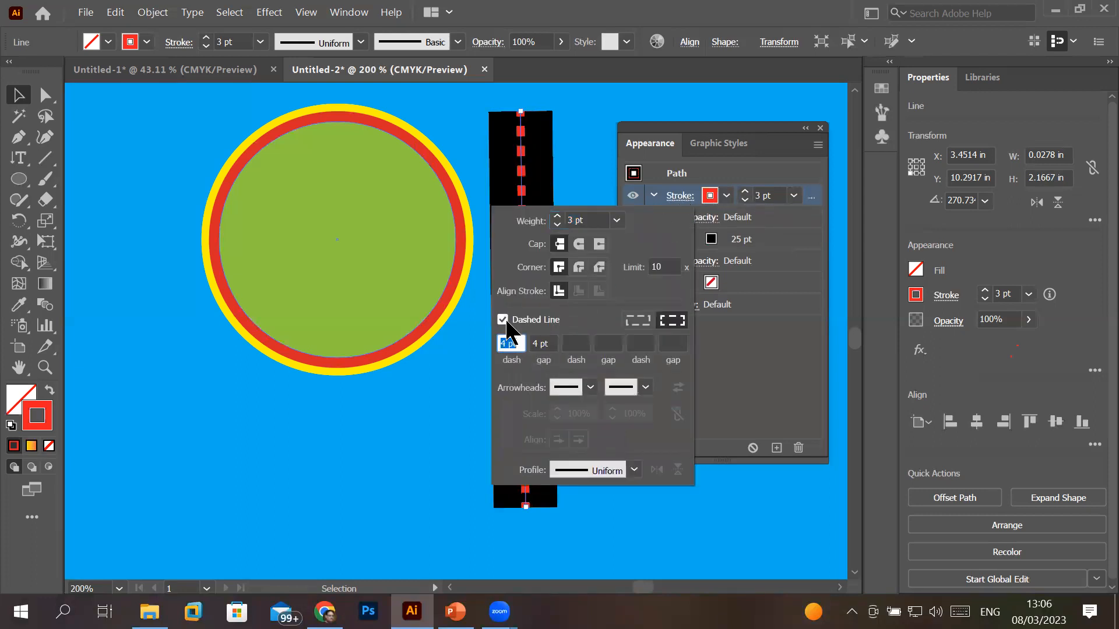
pyautogui.click(714, 195)
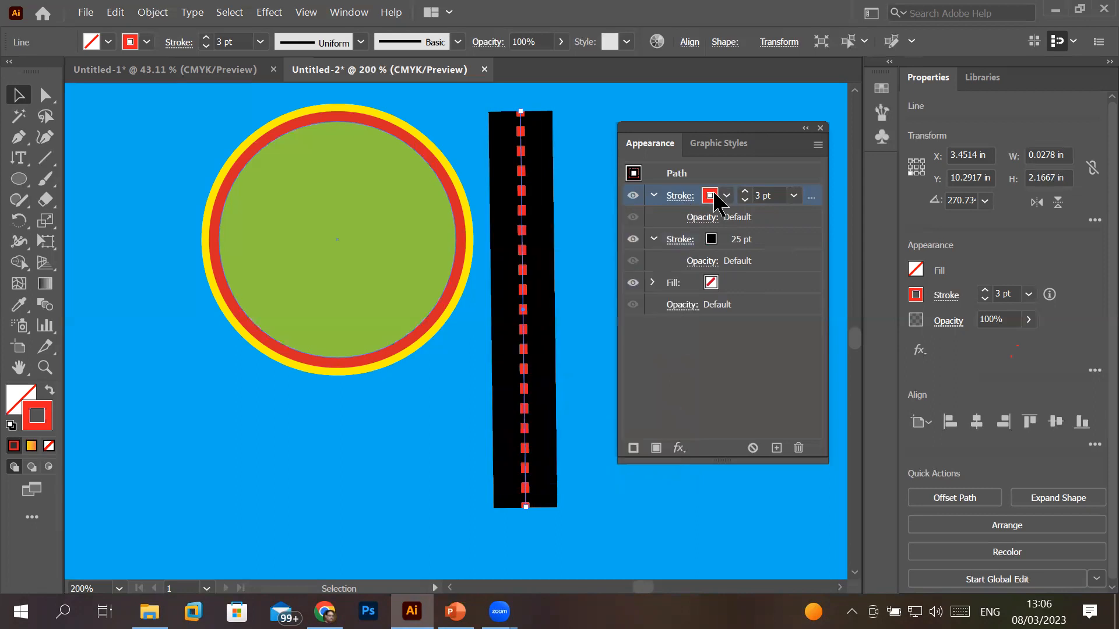
pyautogui.click(712, 196)
pyautogui.click(549, 223)
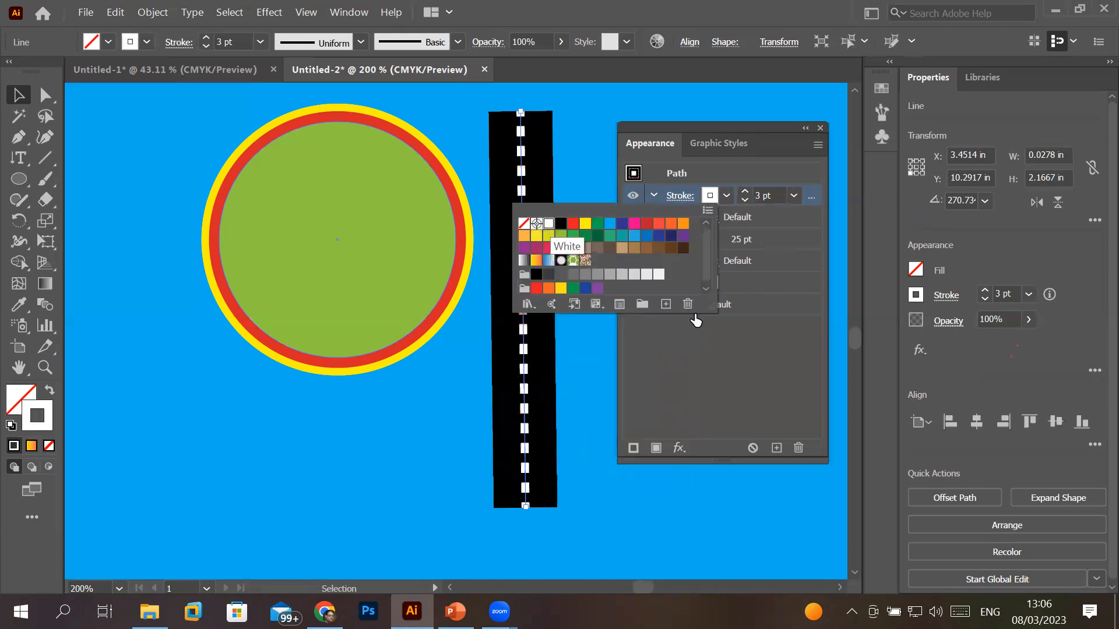
pyautogui.click(736, 360)
pyautogui.click(591, 376)
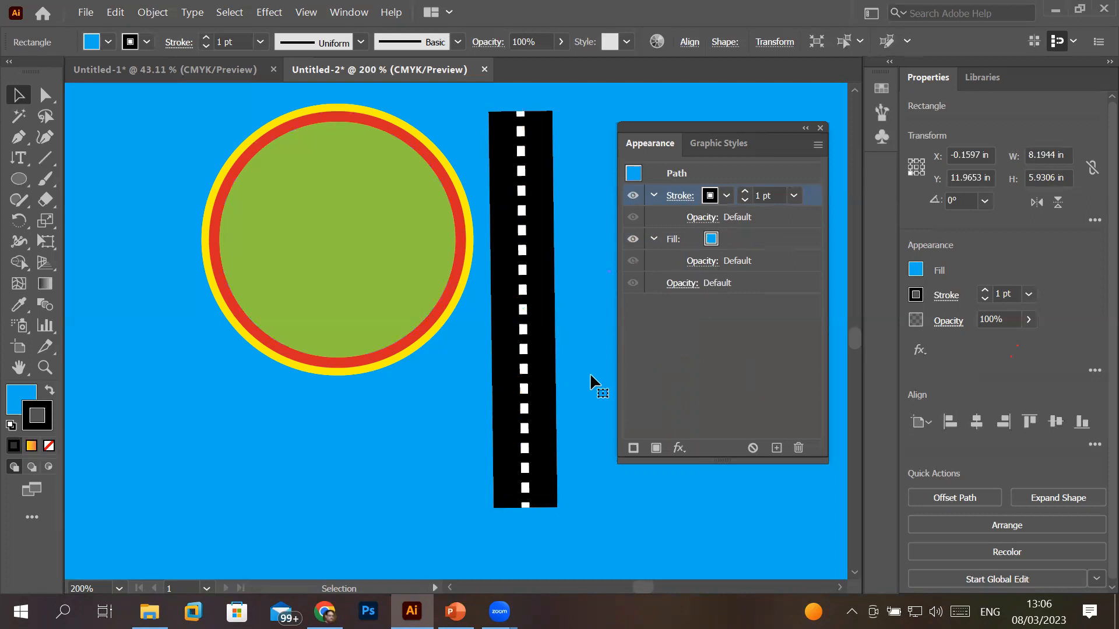
# - Make the circle's red outside stroke dashed with a 4 pt dash and a 4 pt gap
pyautogui.click(282, 204)
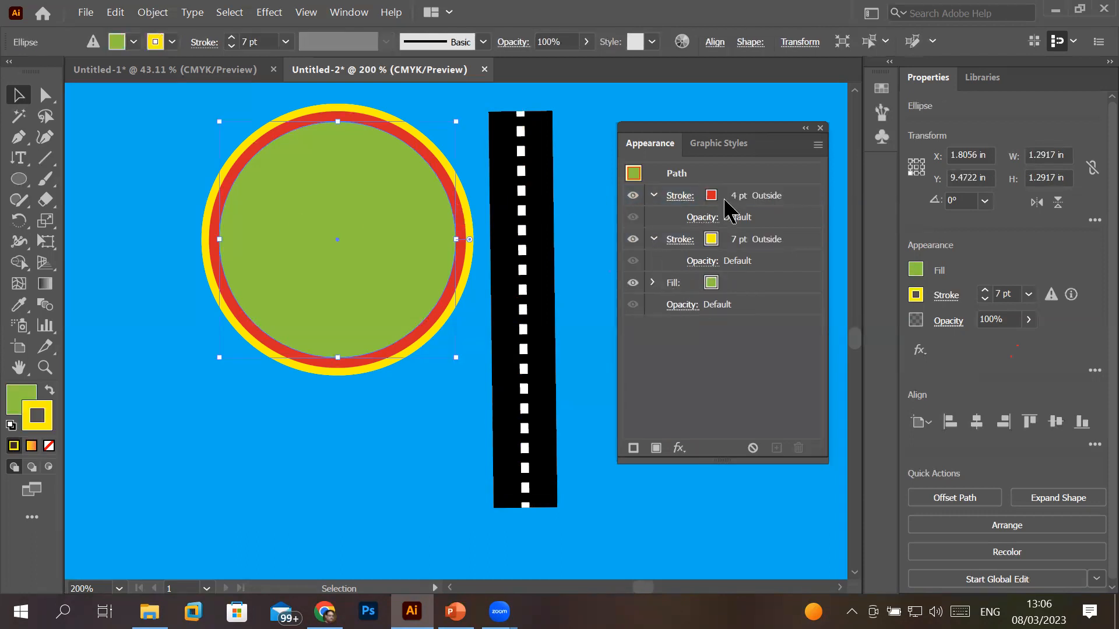
pyautogui.click(680, 198)
pyautogui.click(535, 322)
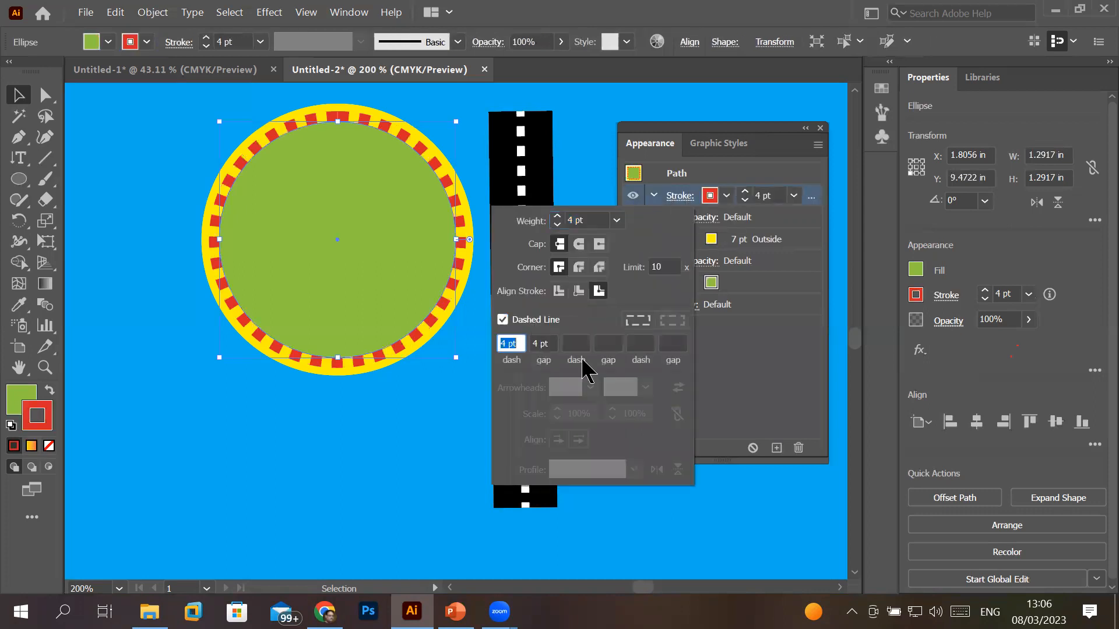
pyautogui.click(735, 129)
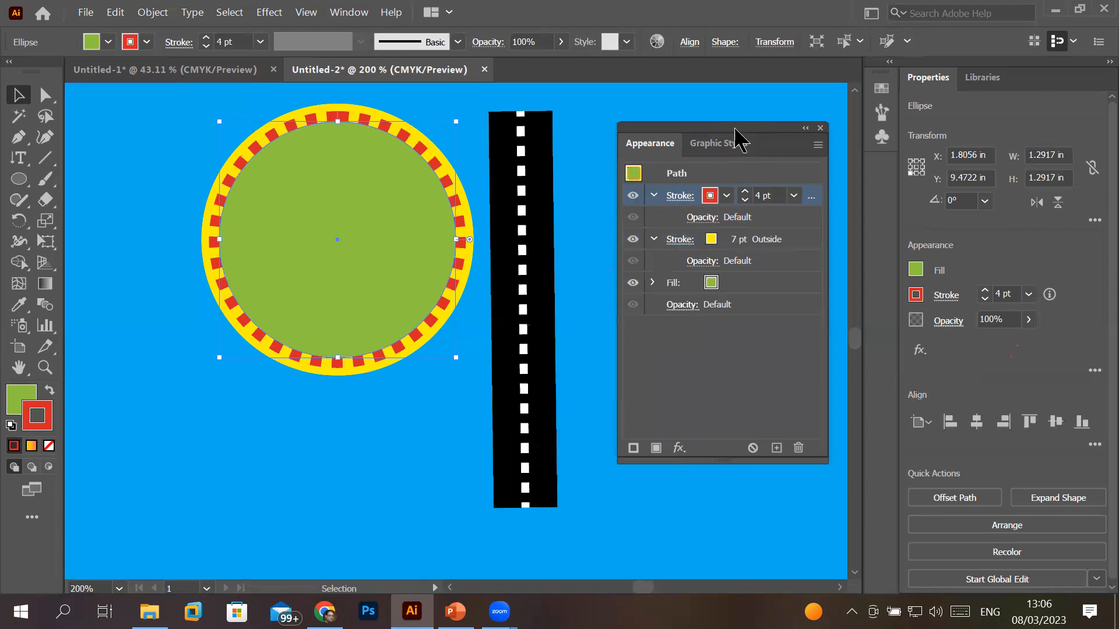
pyautogui.scroll(2, 291, 183)
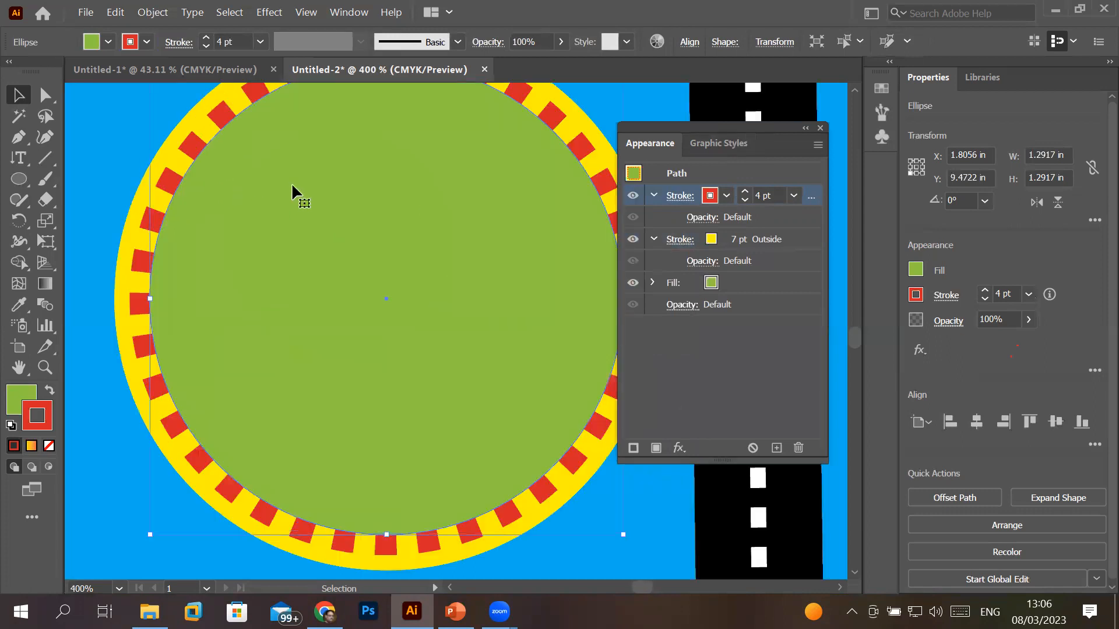
pyautogui.scroll(-1, 292, 183)
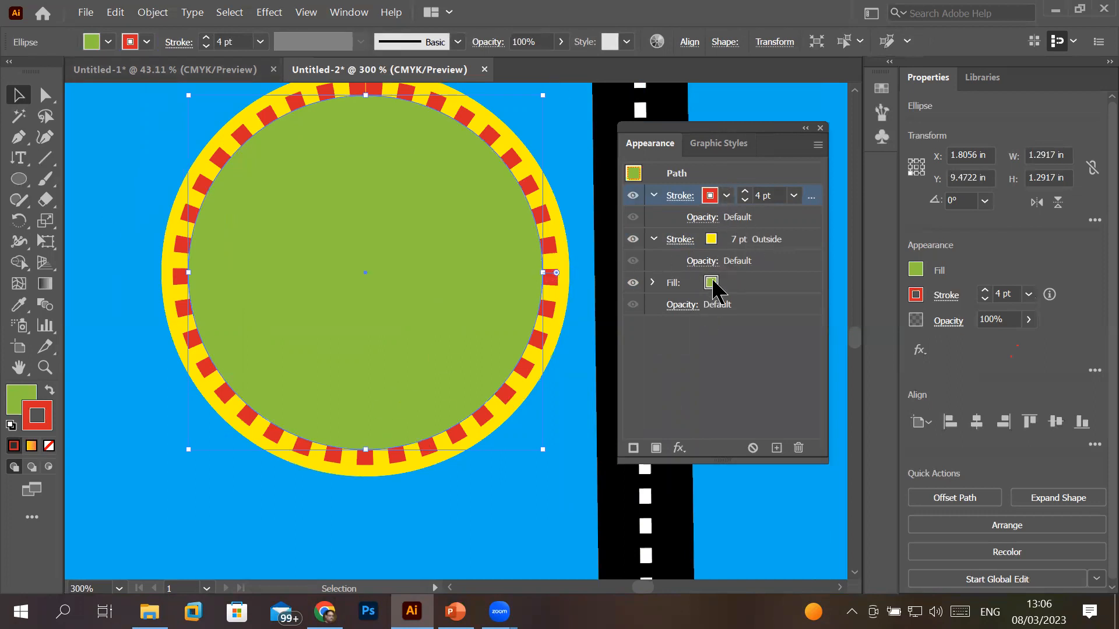
# - Recolor the circle's 7 pt yellow stroke black and its dashed red stroke white
pyautogui.click(723, 241)
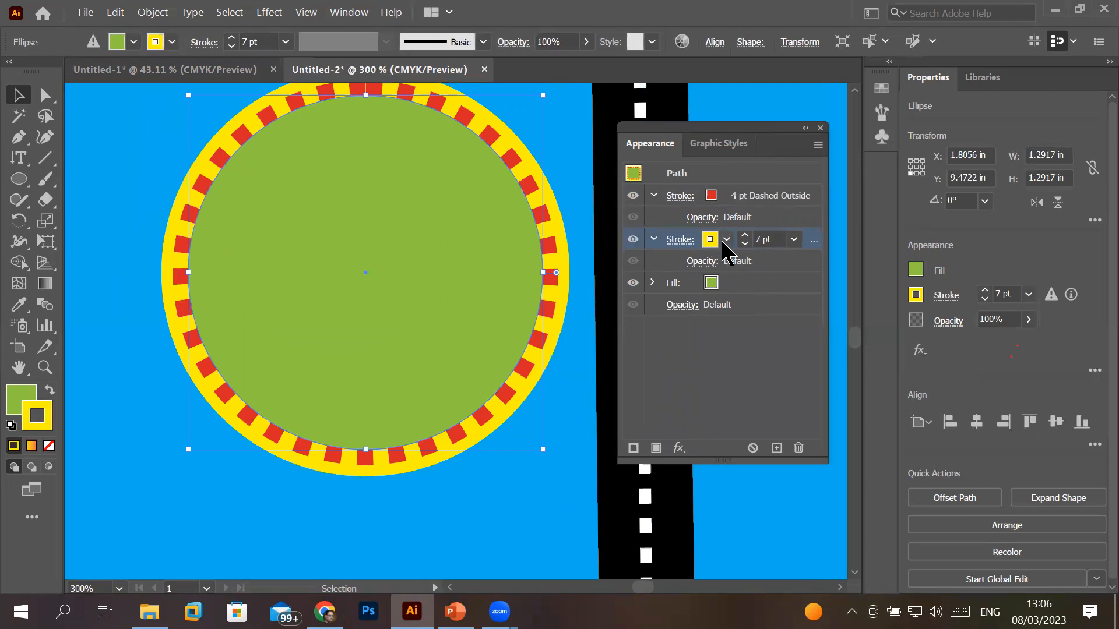
pyautogui.click(725, 240)
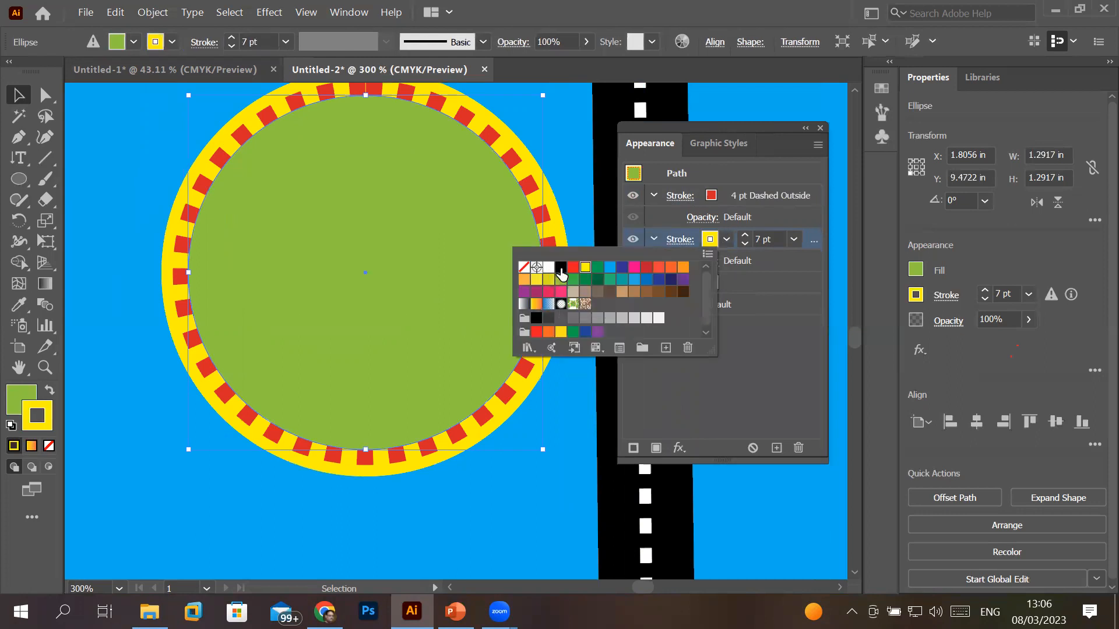
pyautogui.click(561, 268)
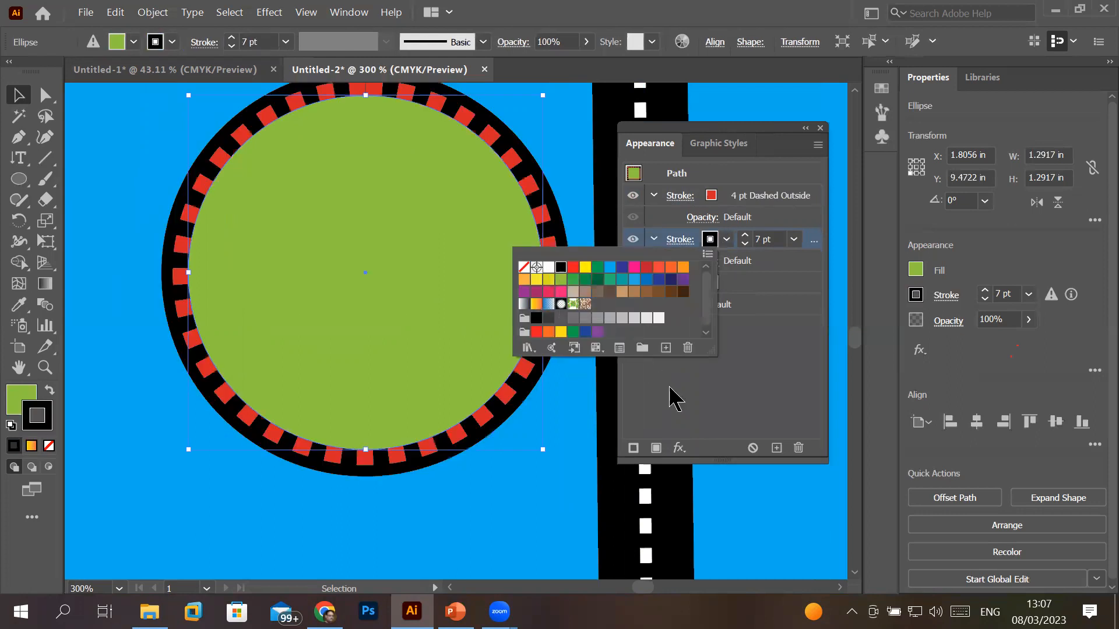
pyautogui.click(718, 201)
pyautogui.click(715, 202)
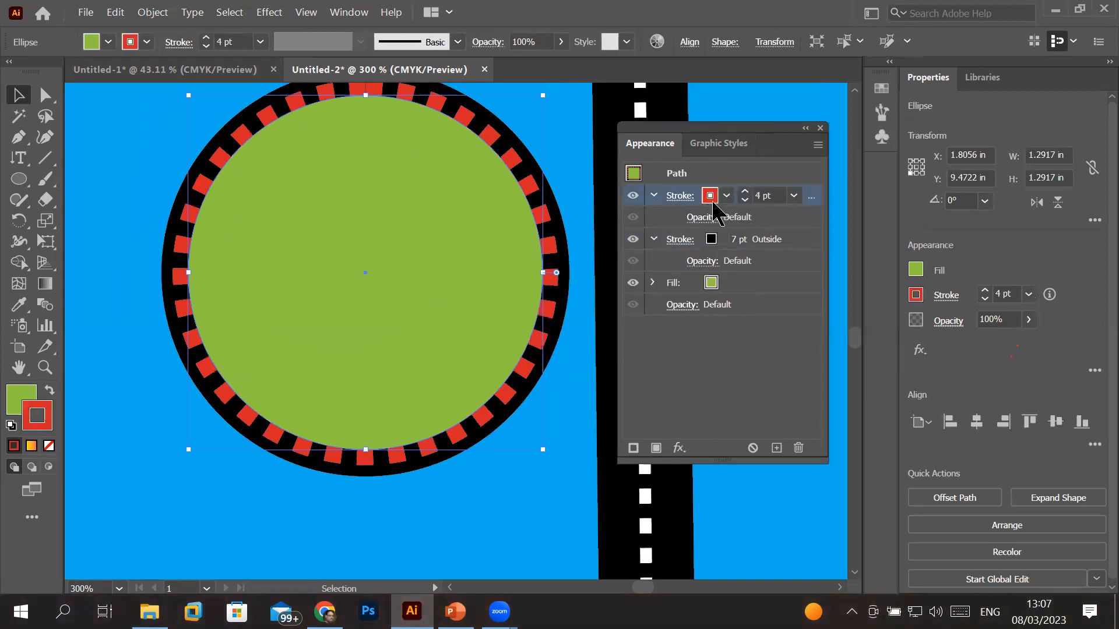
pyautogui.click(711, 198)
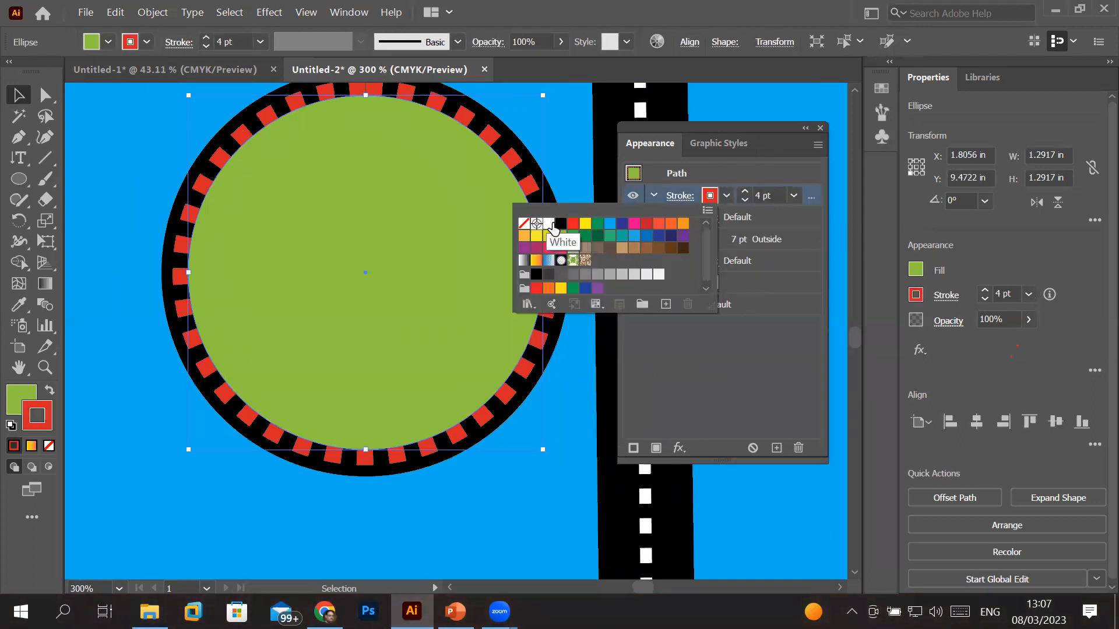
pyautogui.click(549, 224)
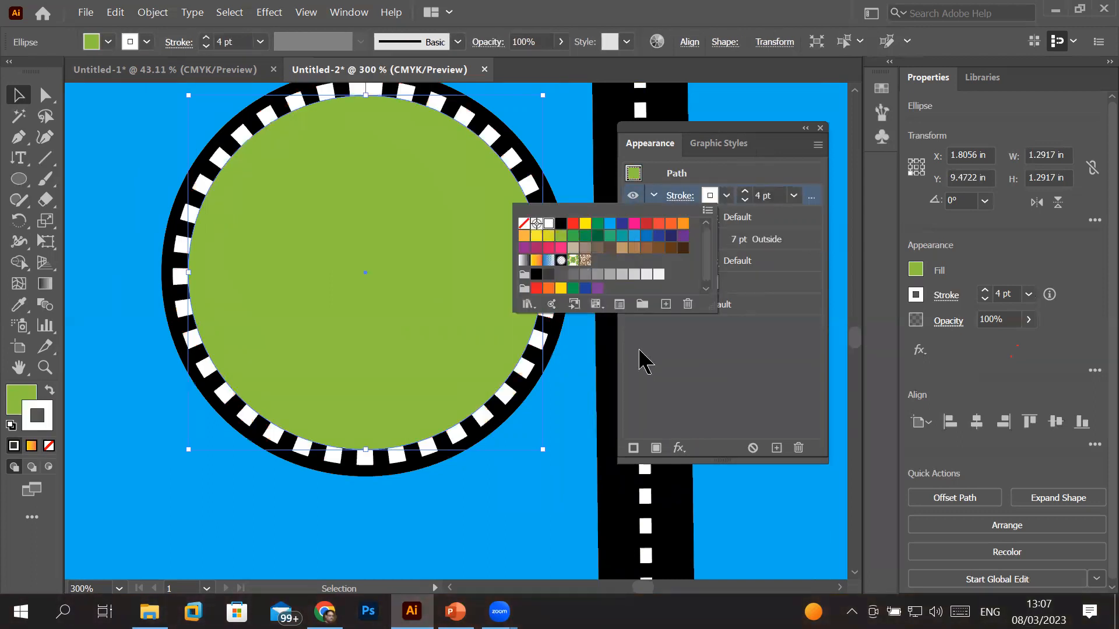
pyautogui.click(751, 296)
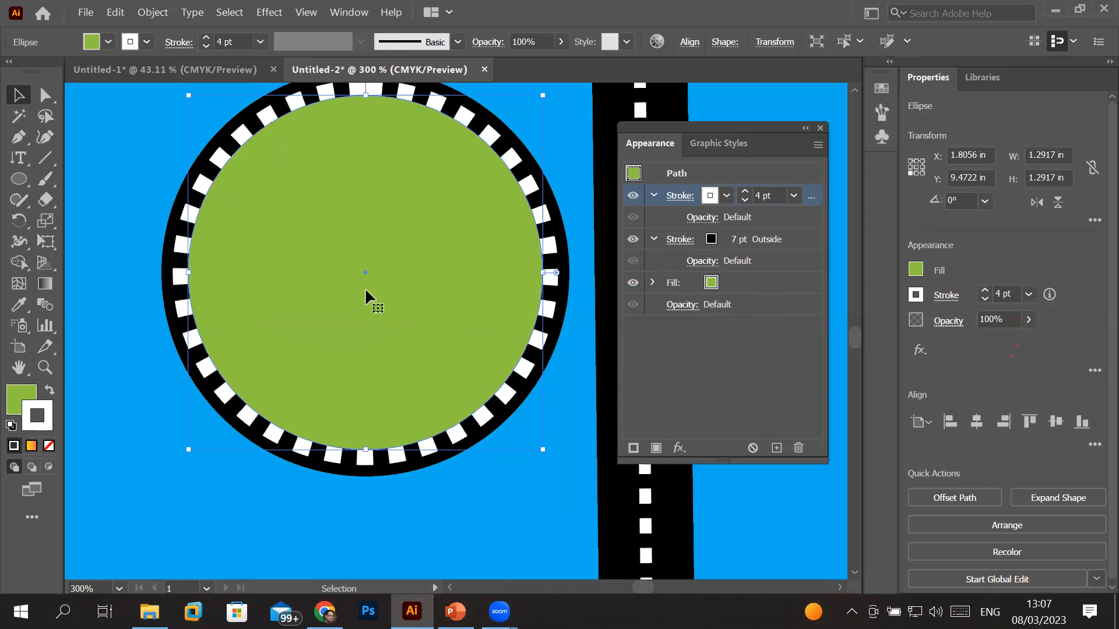
# - Select the word SUPER in the vertical text with the Vertical Type tool
pyautogui.scroll(-3, 364, 288)
pyautogui.scroll(2, 347, 205)
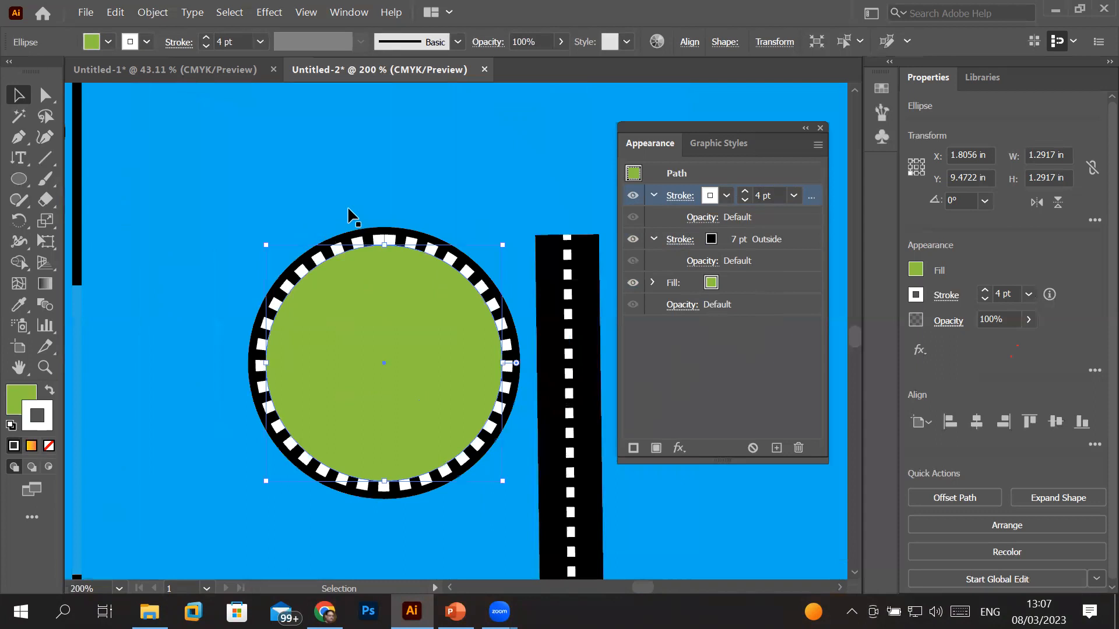
pyautogui.scroll(1, 352, 228)
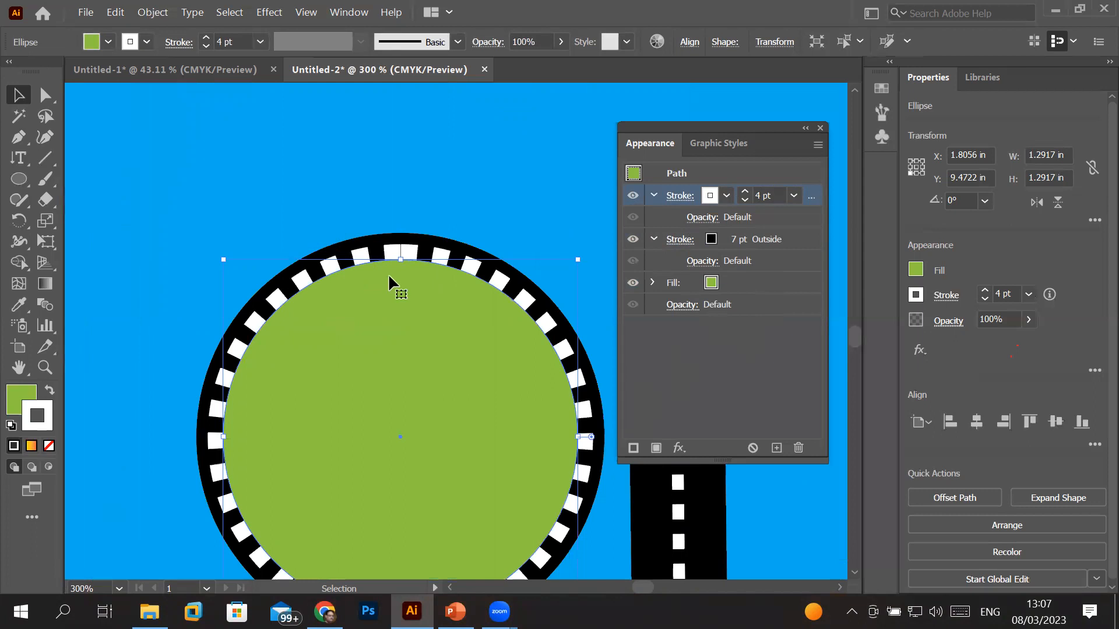
pyautogui.hscroll(-8, 455, 331)
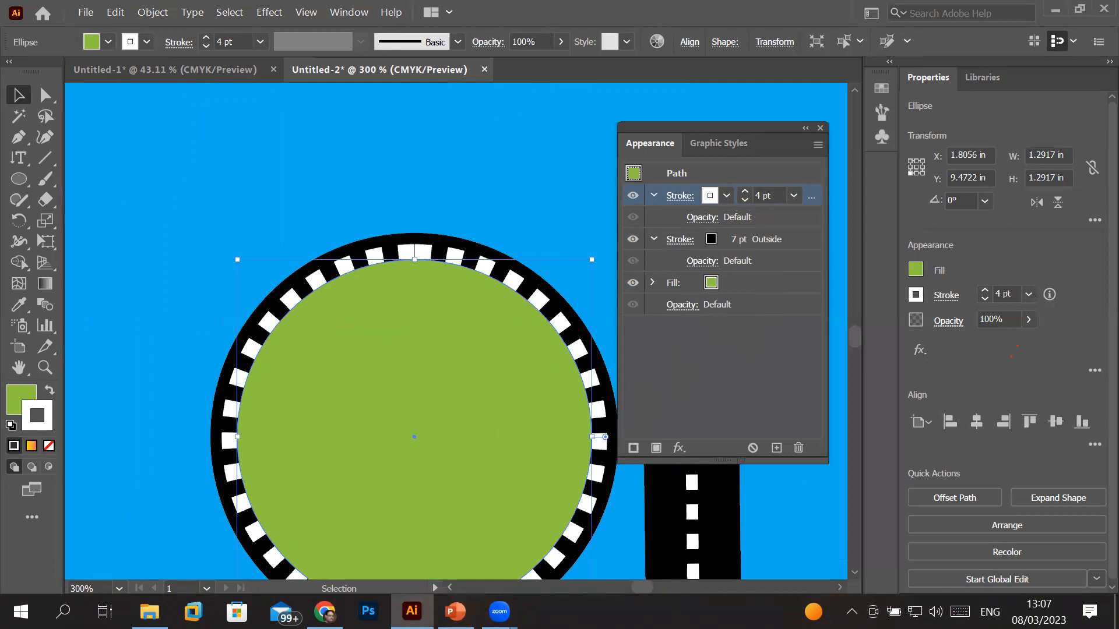
pyautogui.scroll(-4, 365, 387)
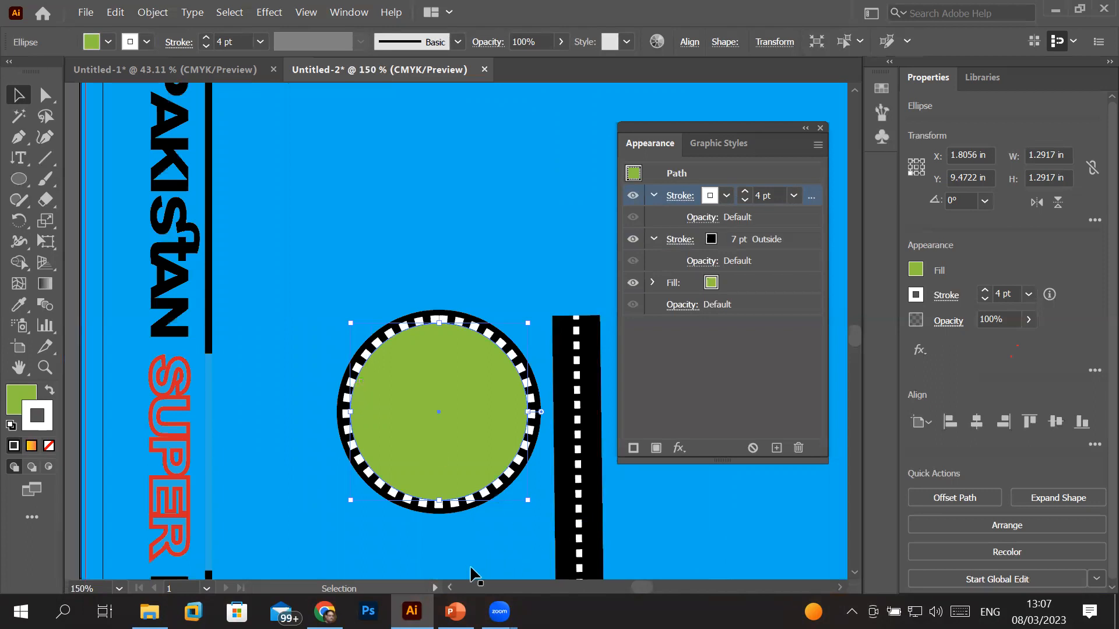
pyautogui.hscroll(-4, 472, 571)
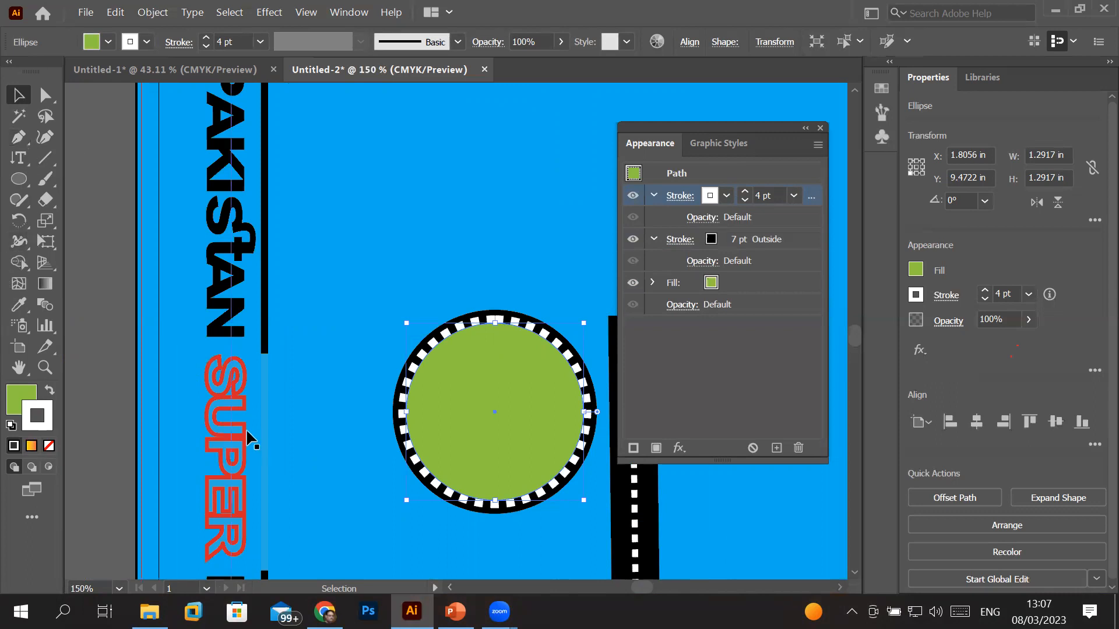
pyautogui.click(18, 157)
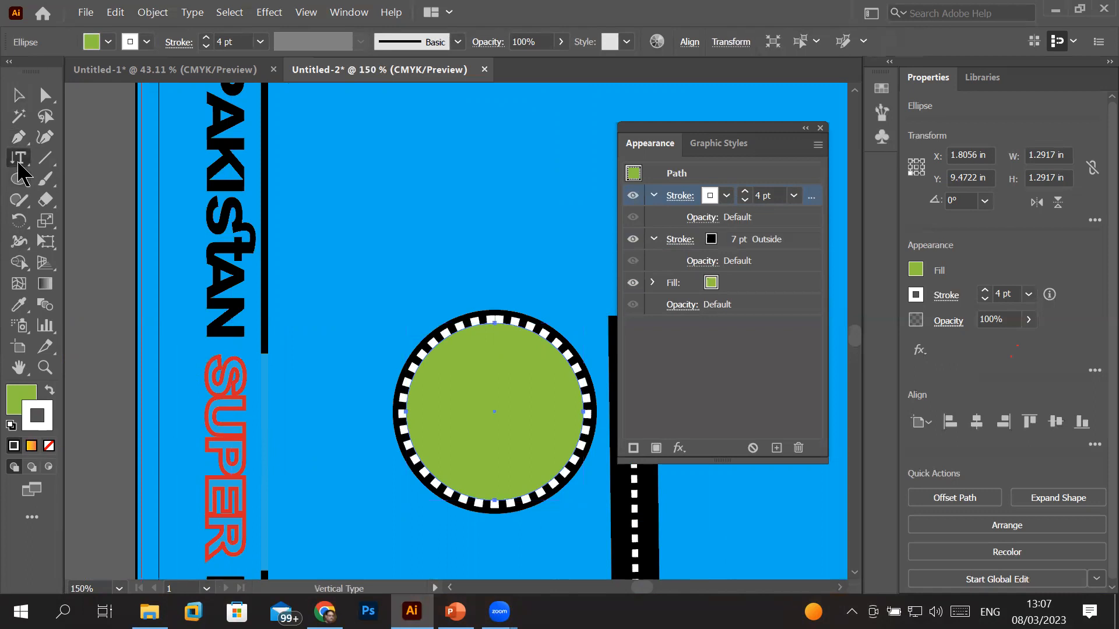
pyautogui.doubleClick(226, 450)
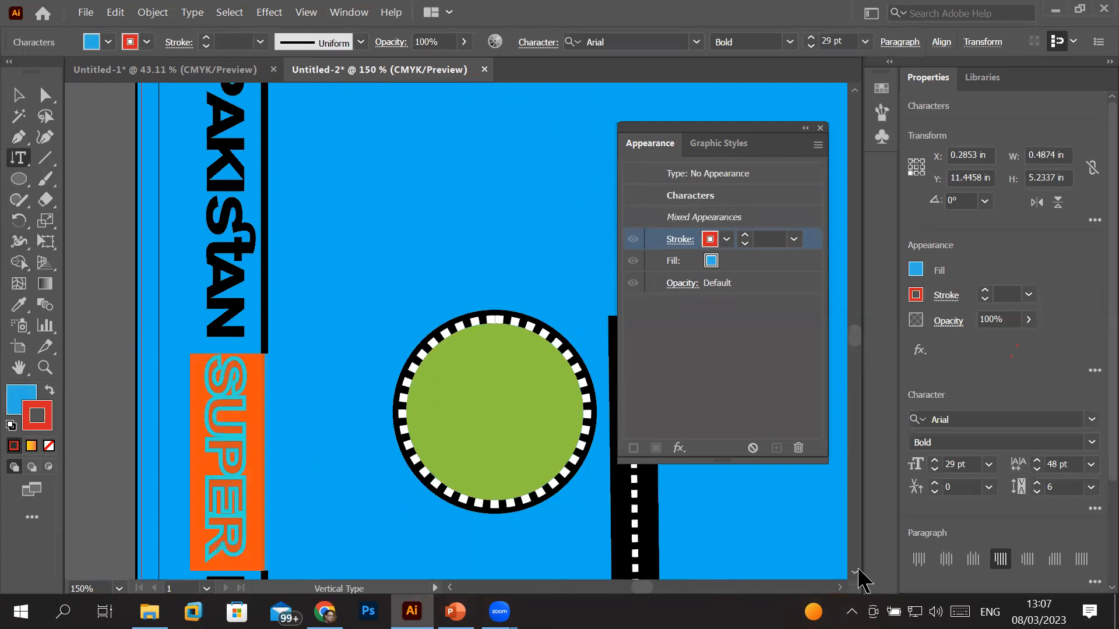
pyautogui.scroll(-8, 859, 580)
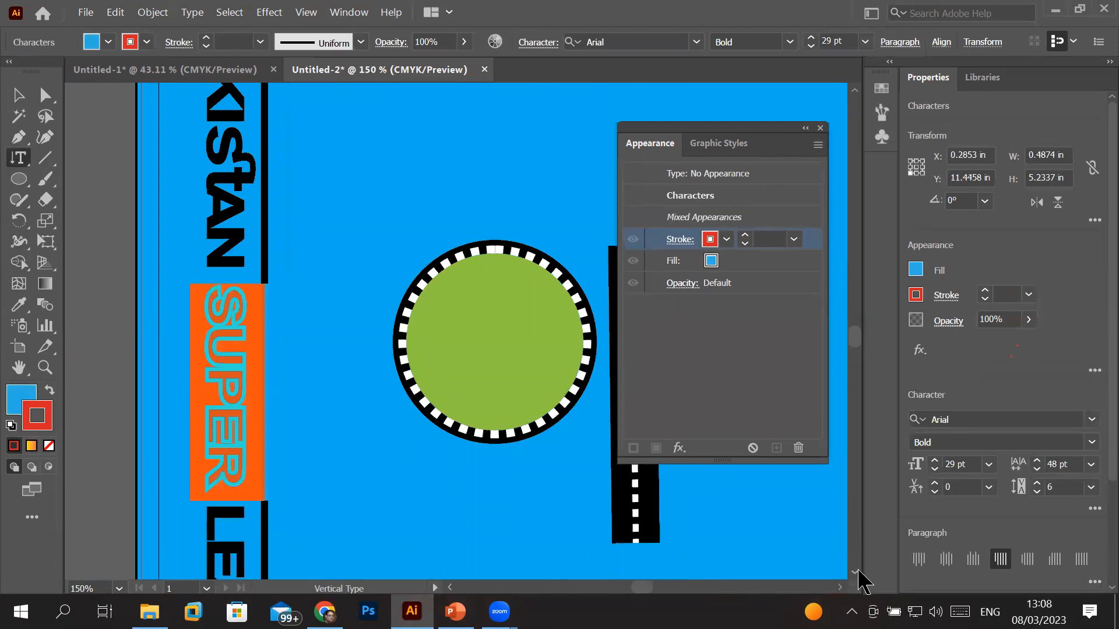
# - Make the stroke of the word SUPER dashed with a 1 pt dash and a 1 pt gap
pyautogui.scroll(3, 214, 338)
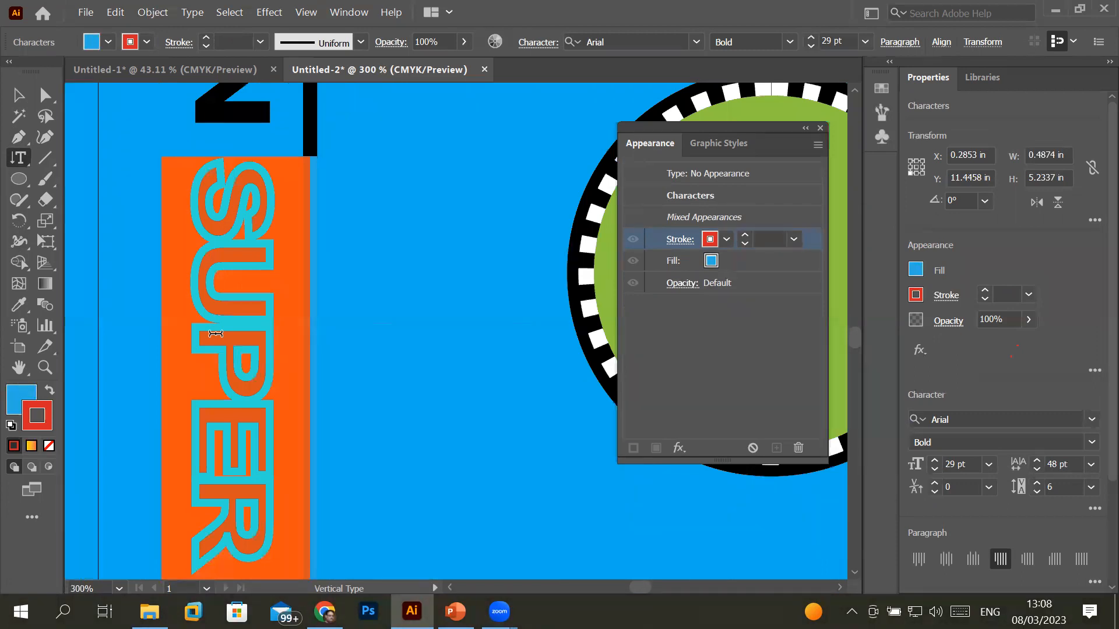
pyautogui.scroll(1, 216, 333)
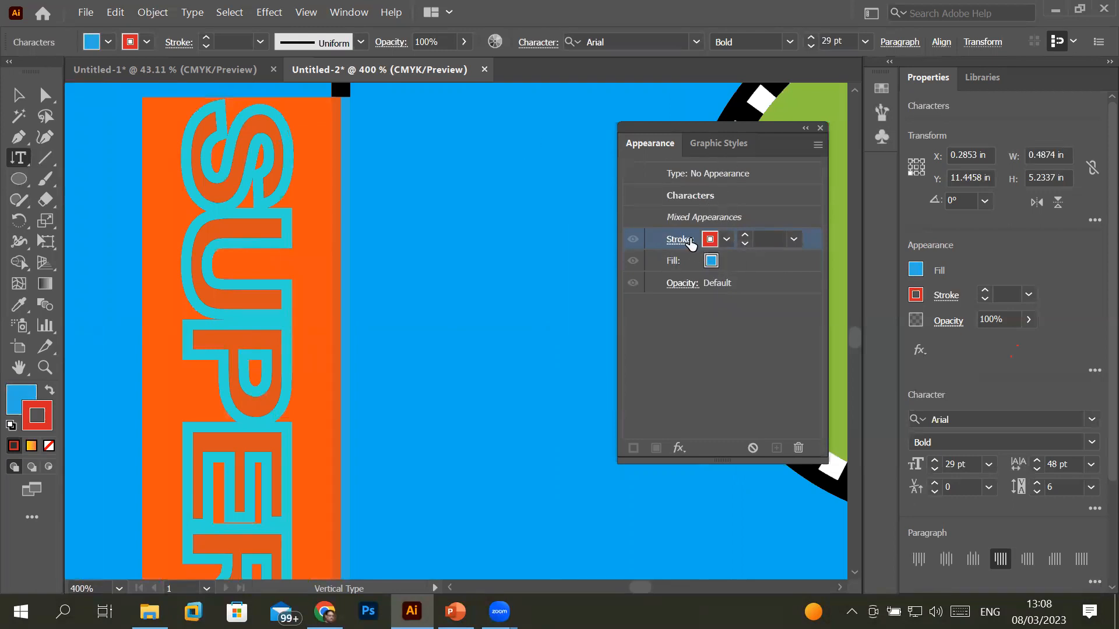
pyautogui.click(820, 128)
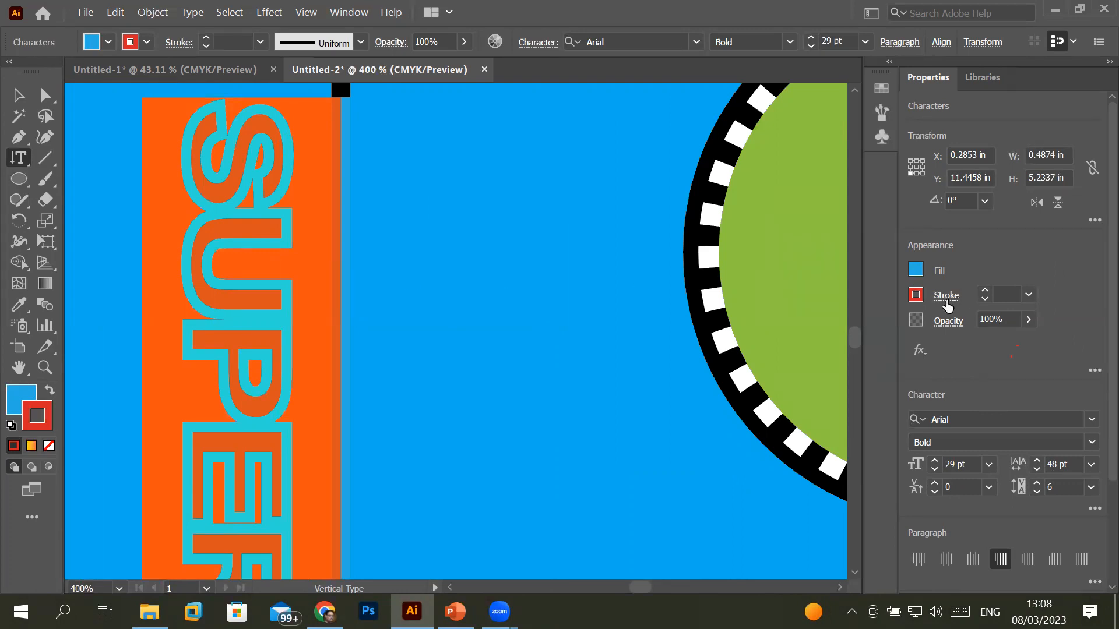
pyautogui.click(945, 295)
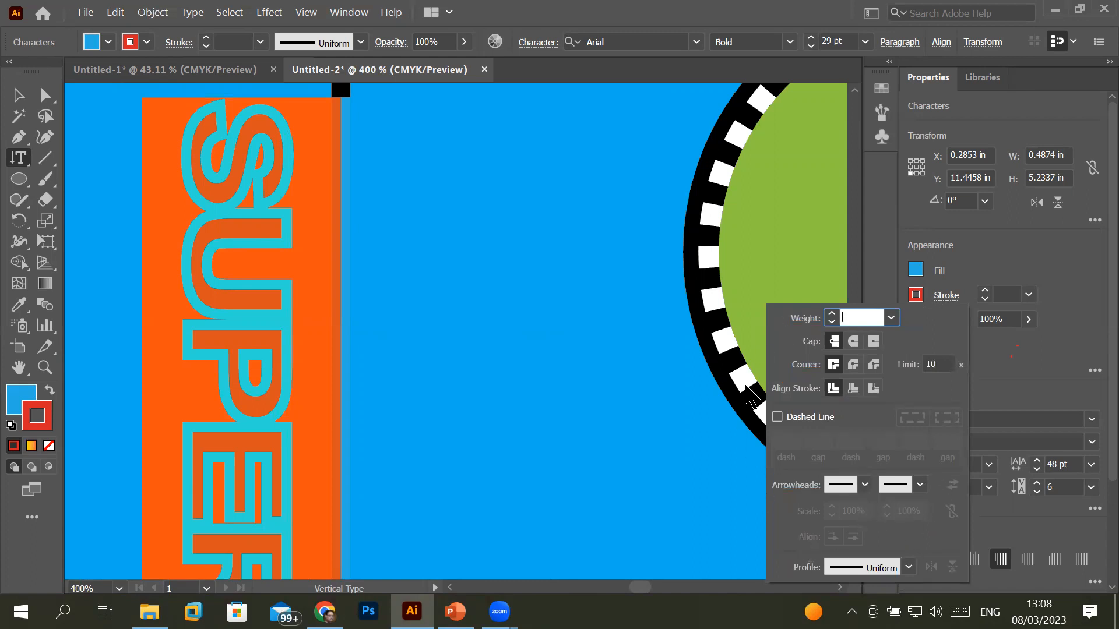
pyautogui.click(777, 417)
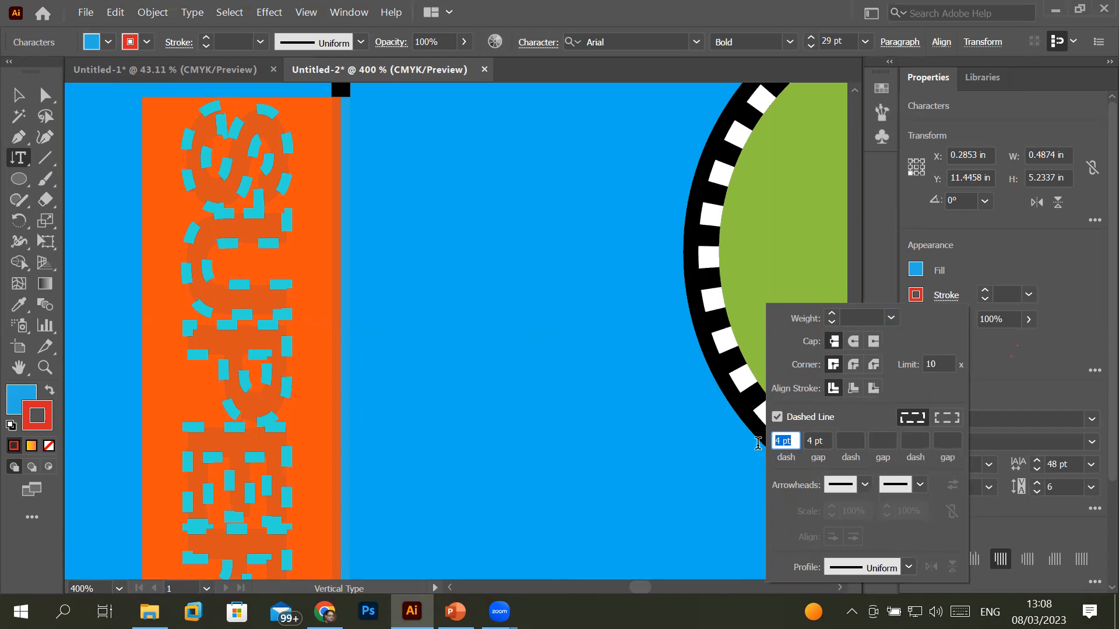
pyautogui.write('1')
pyautogui.click(825, 442)
pyautogui.press('BackSpace')
pyautogui.press('BackSpace')
pyautogui.press('BackSpace')
pyautogui.press('BackSpace')
pyautogui.write('1')
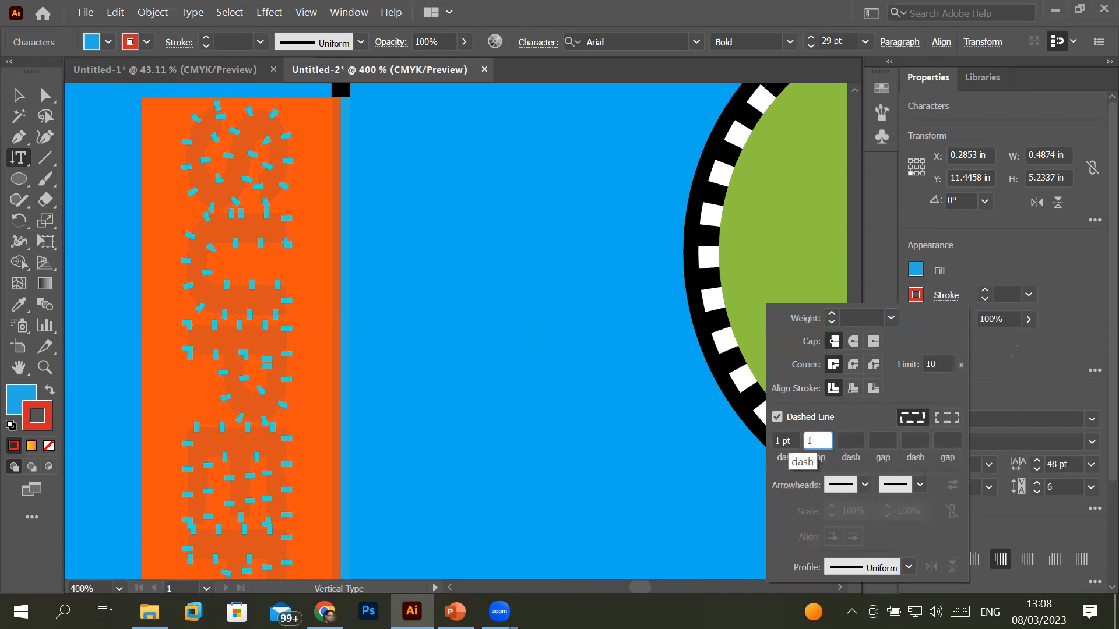
pyautogui.click(852, 441)
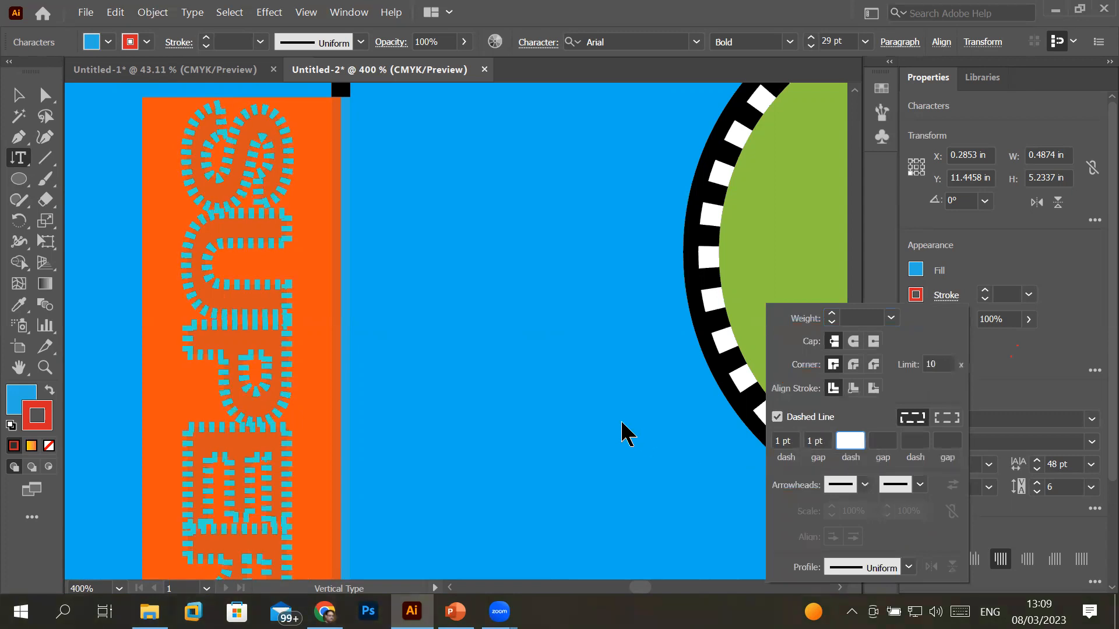
pyautogui.click(795, 439)
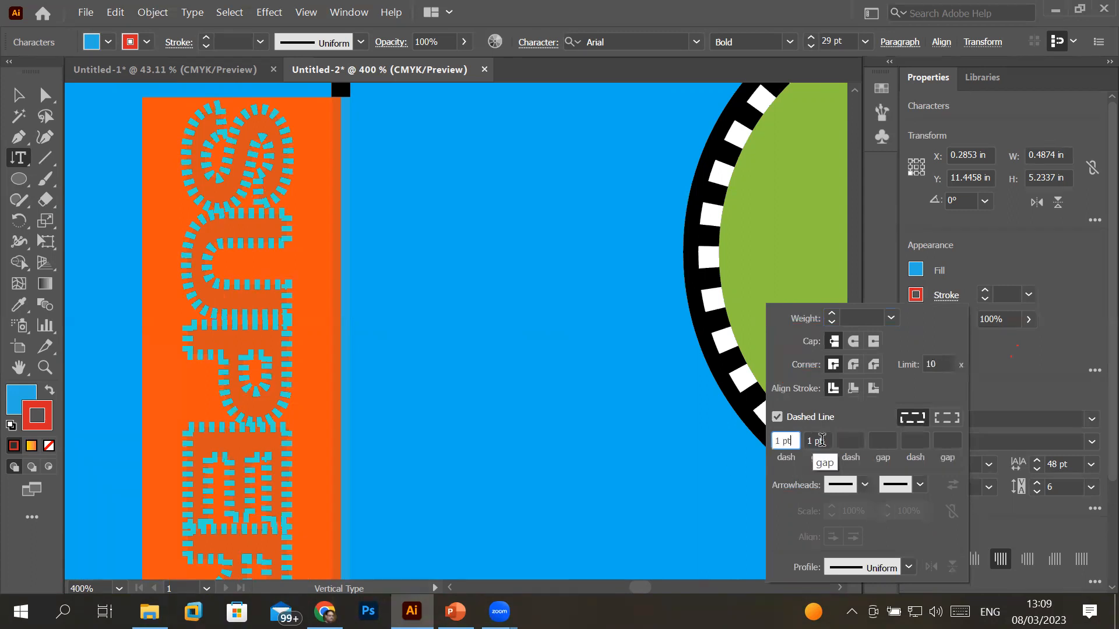
pyautogui.click(821, 440)
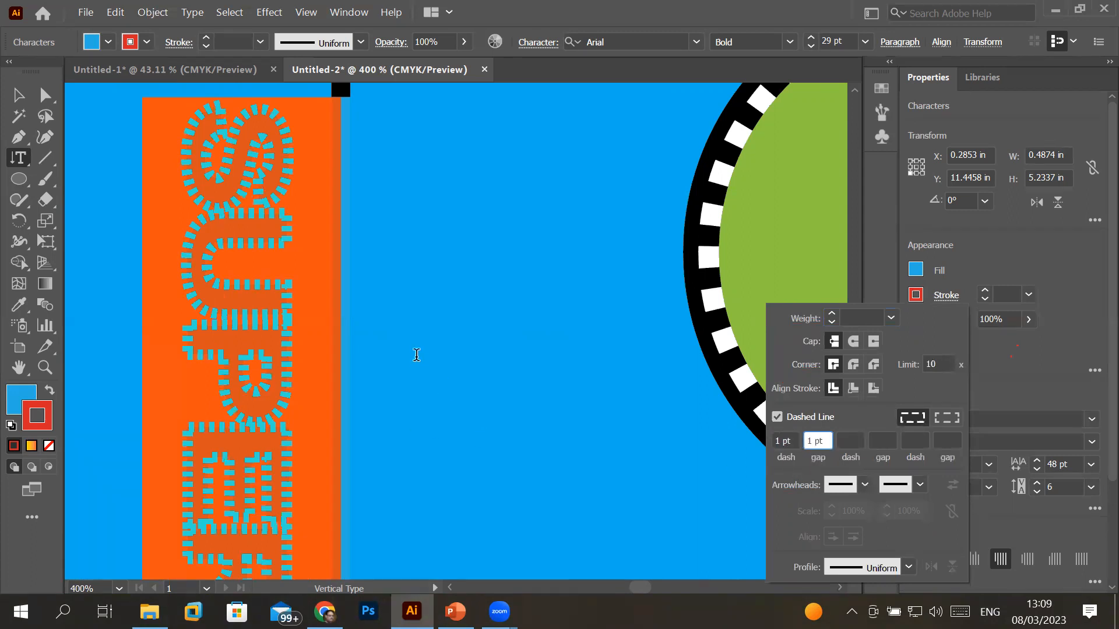
pyautogui.scroll(-2, 416, 354)
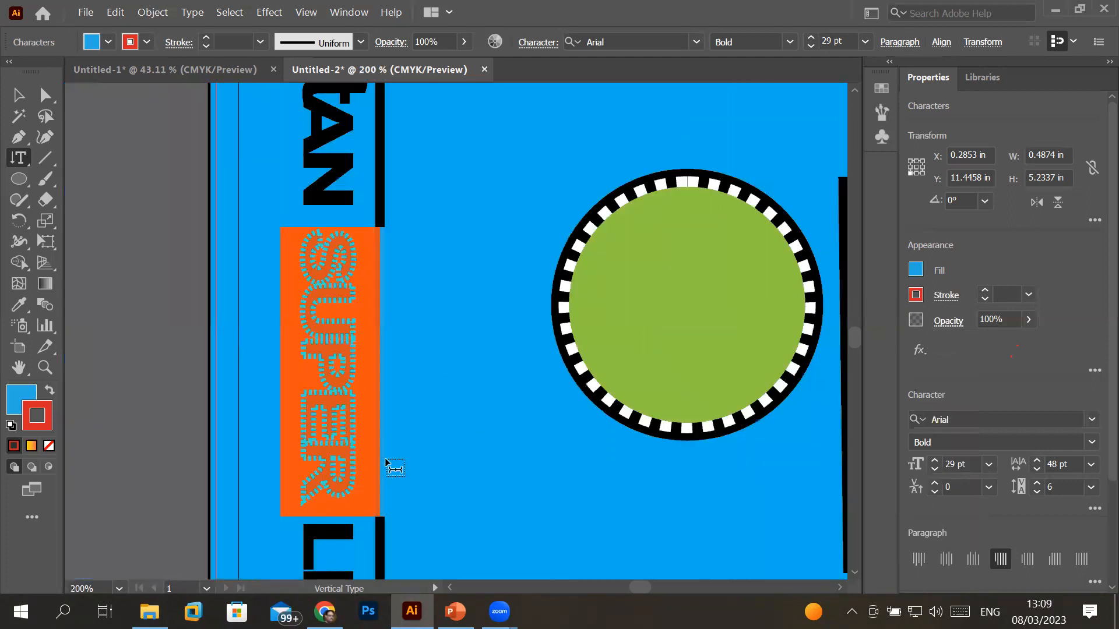
pyautogui.scroll(1, 385, 462)
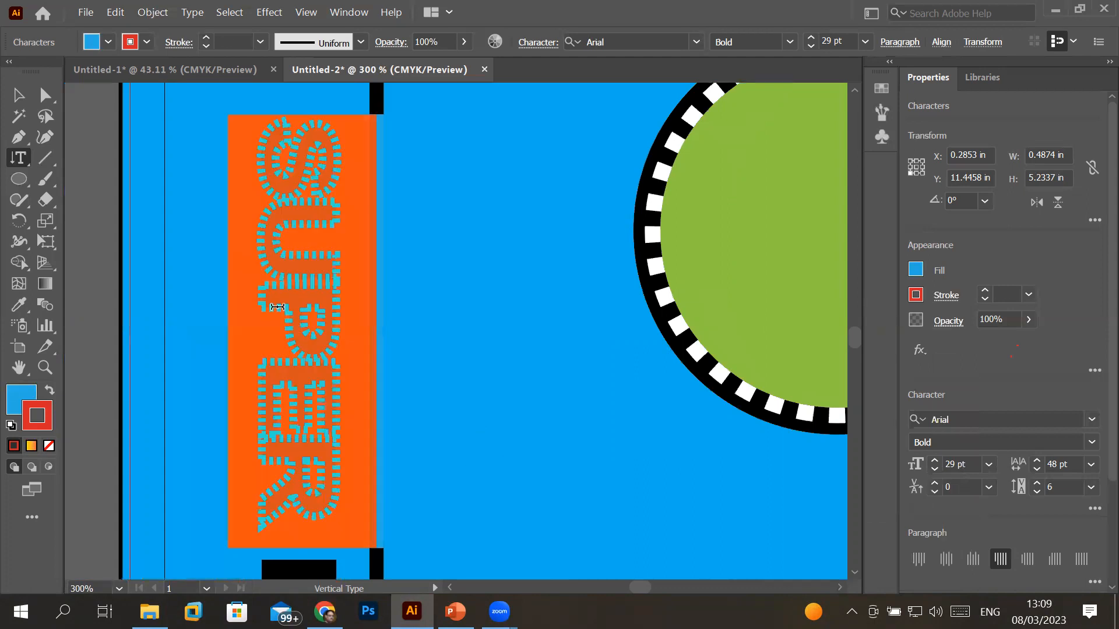
# - Turn off the dashed line option for the stroke of the word SUPER
pyautogui.click(945, 296)
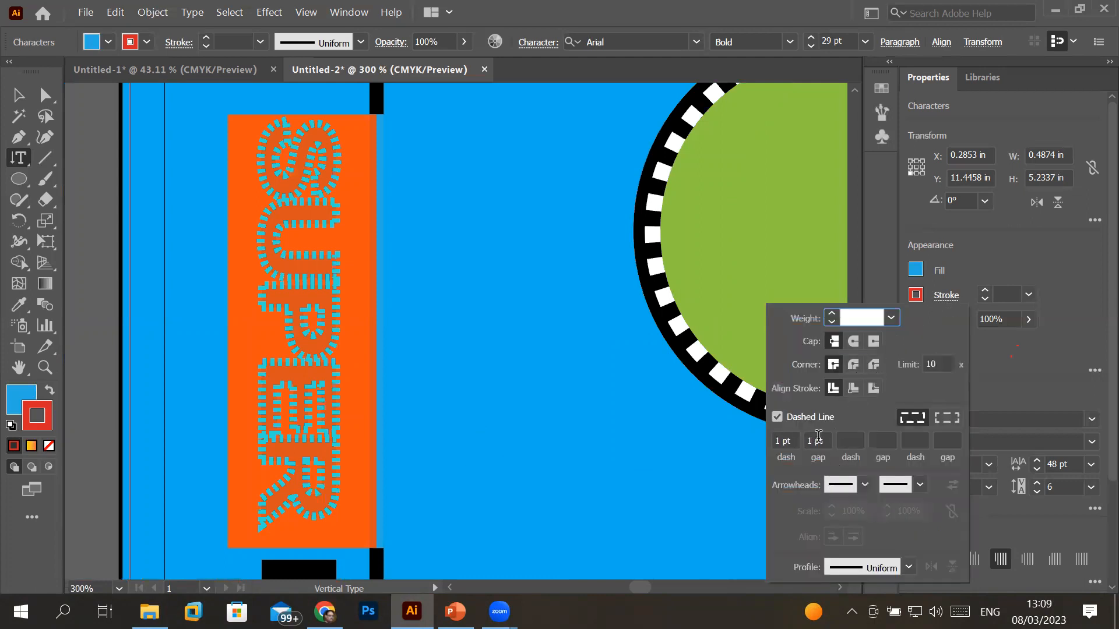
pyautogui.click(786, 440)
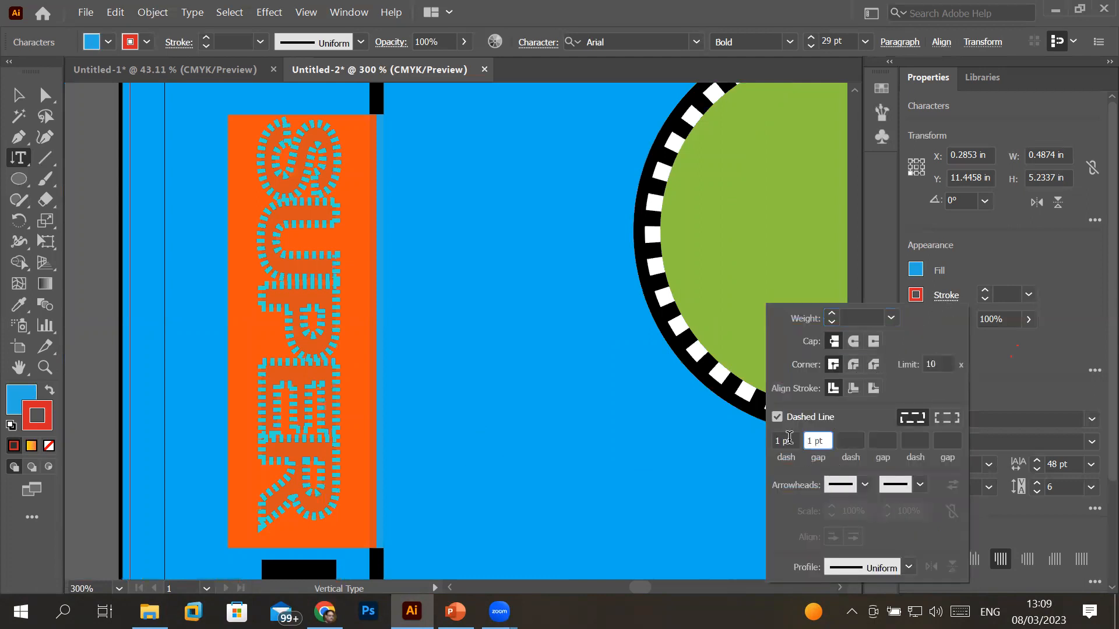
pyautogui.click(826, 437)
pyautogui.click(777, 420)
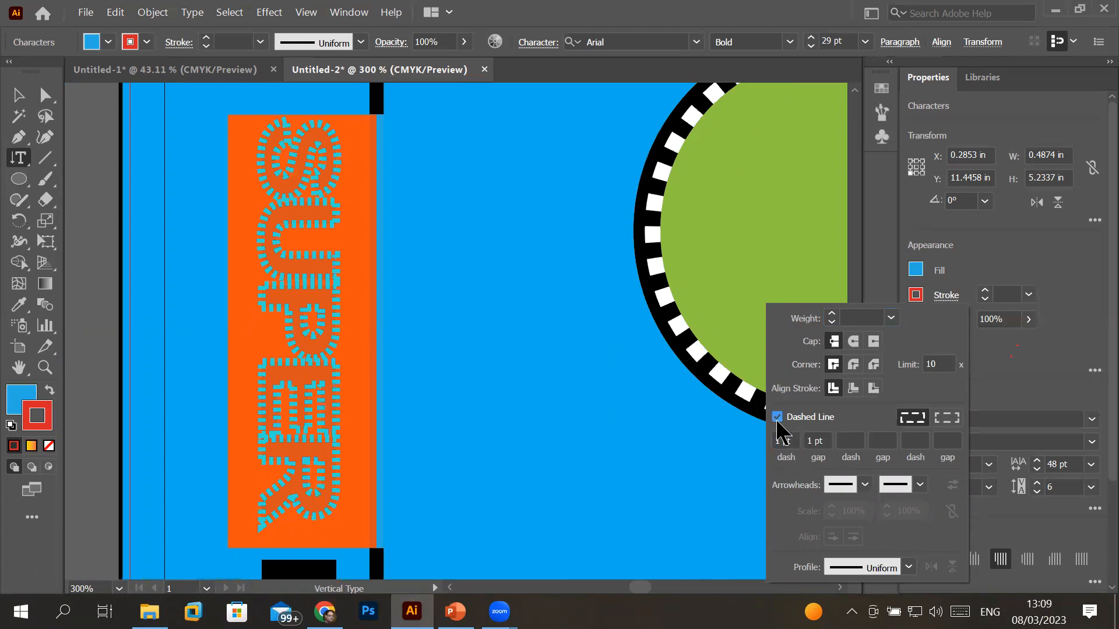
pyautogui.click(777, 418)
pyautogui.click(777, 418)
pyautogui.click(777, 418)
pyautogui.click(777, 418)
pyautogui.click(777, 418)
pyautogui.click(776, 419)
pyautogui.click(777, 418)
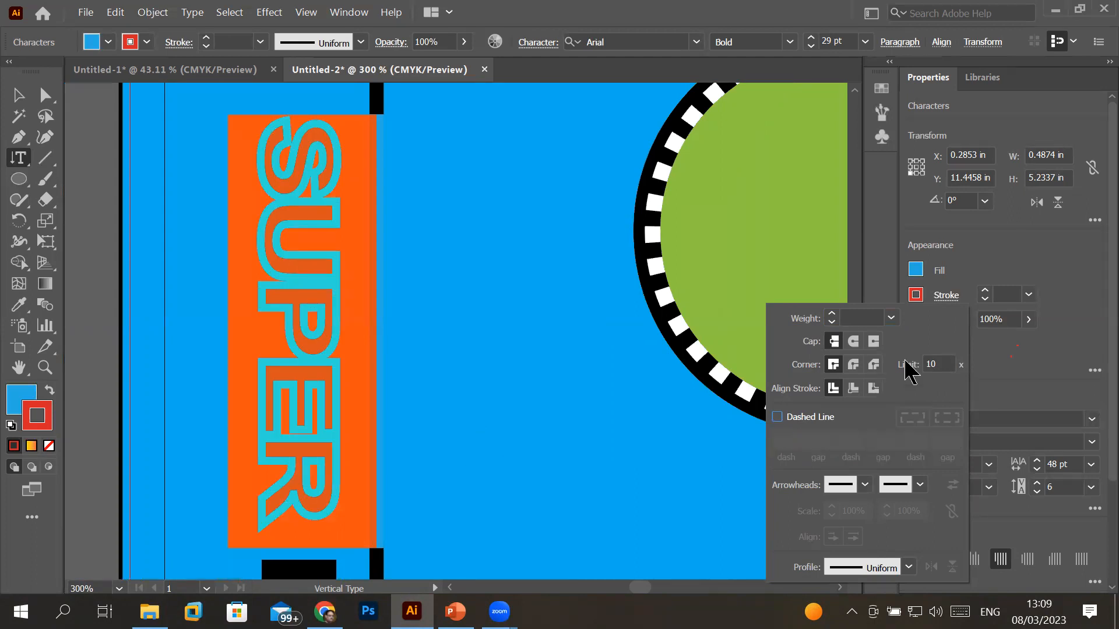
pyautogui.click(969, 275)
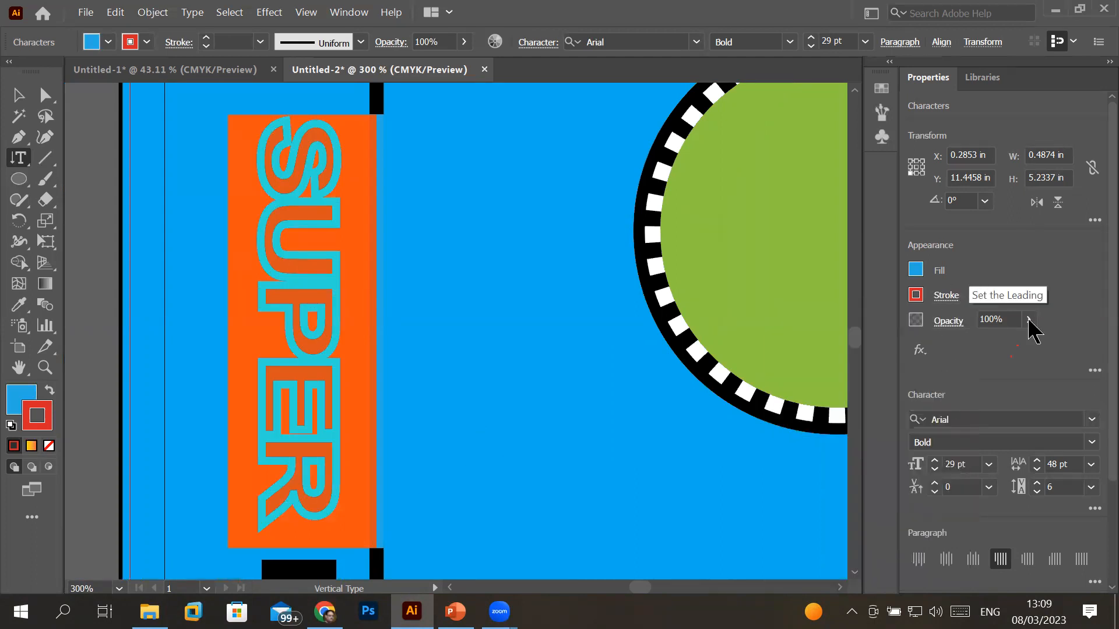
# - Set the stroke weight of the word SUPER to 0.25 pt
pyautogui.click(1094, 372)
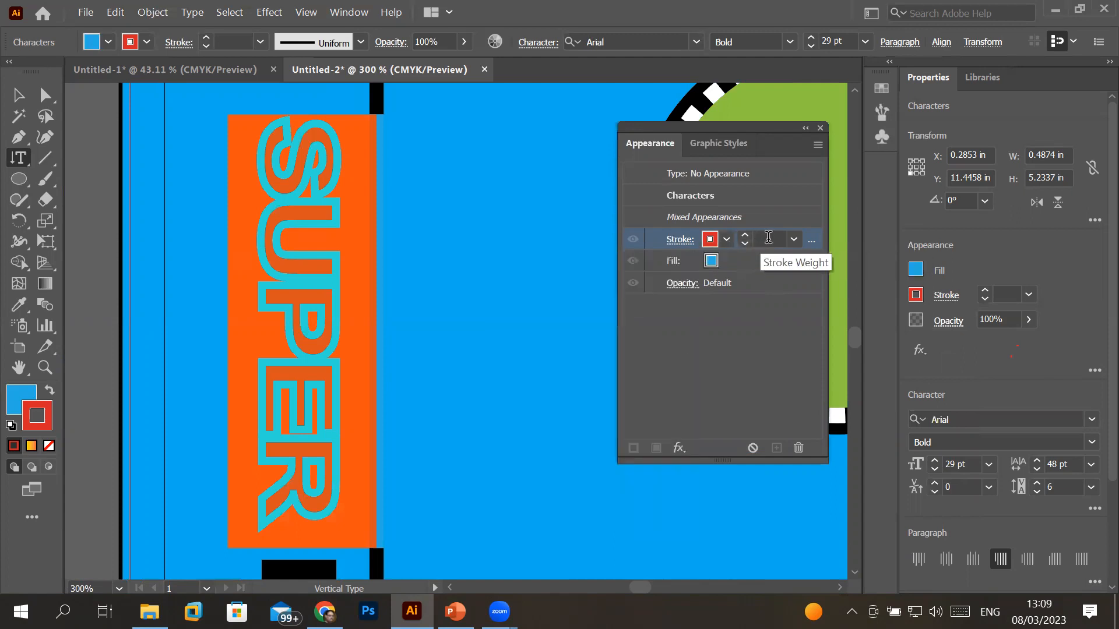
pyautogui.click(744, 247)
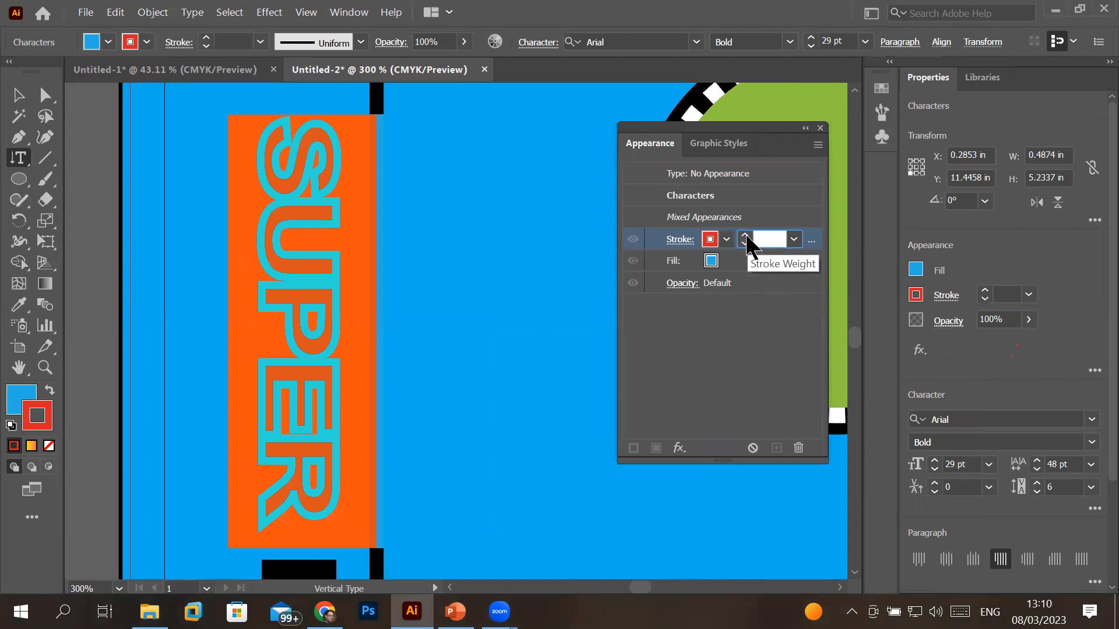
pyautogui.click(745, 237)
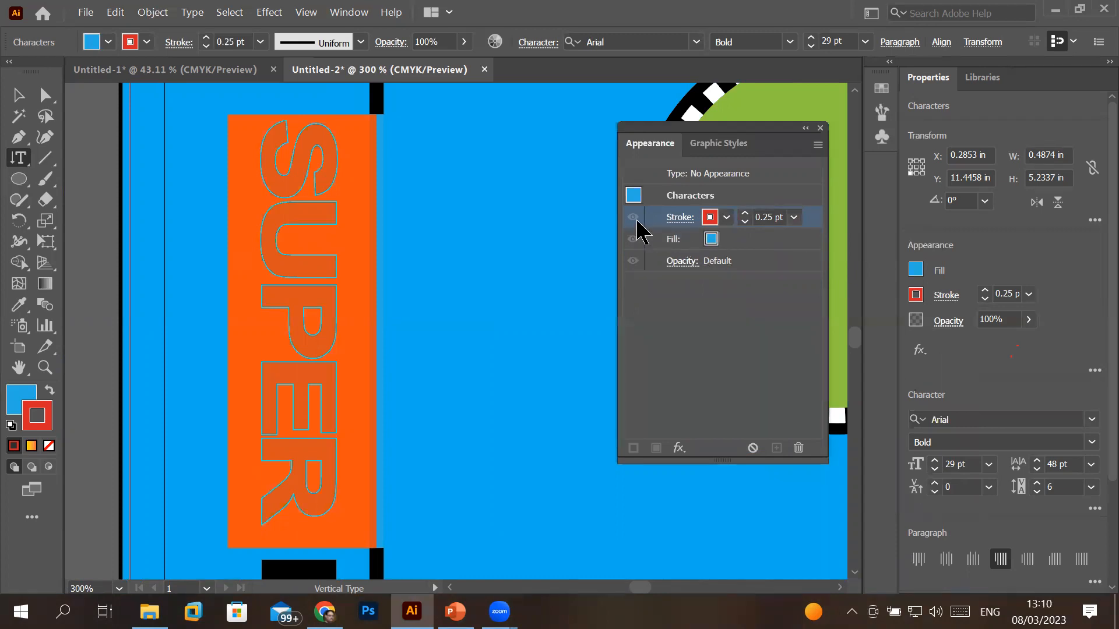
pyautogui.click(687, 220)
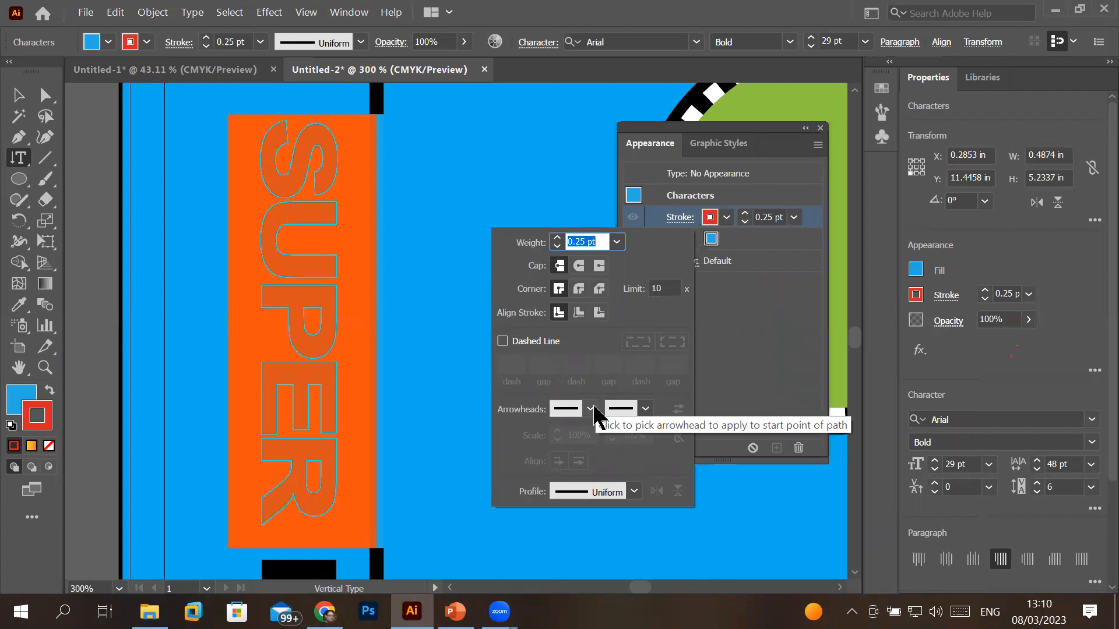
pyautogui.click(745, 347)
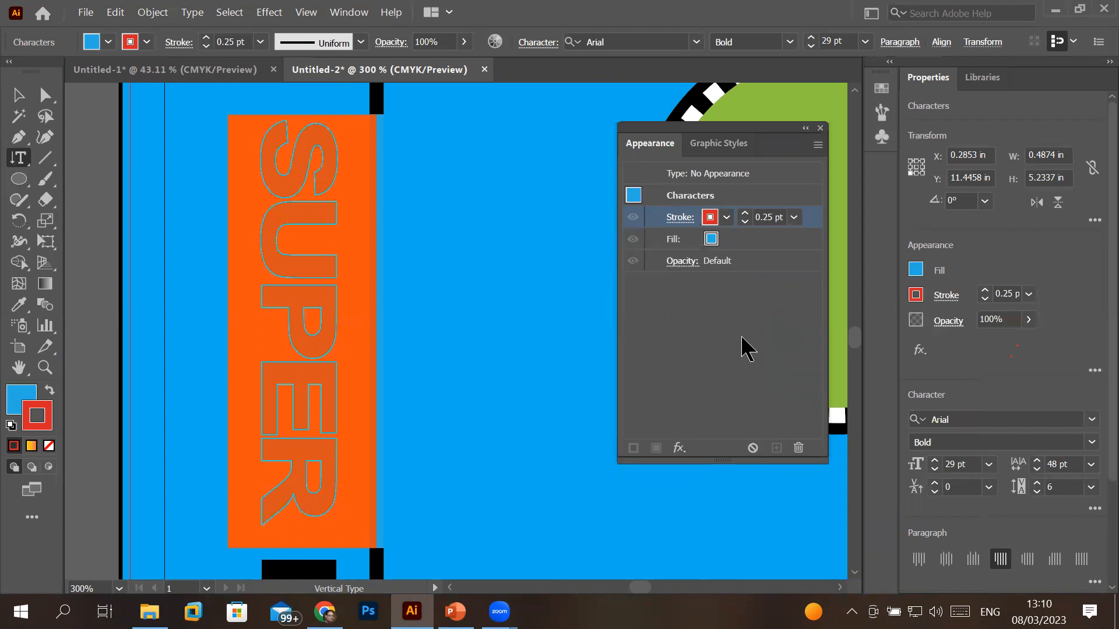
pyautogui.click(756, 328)
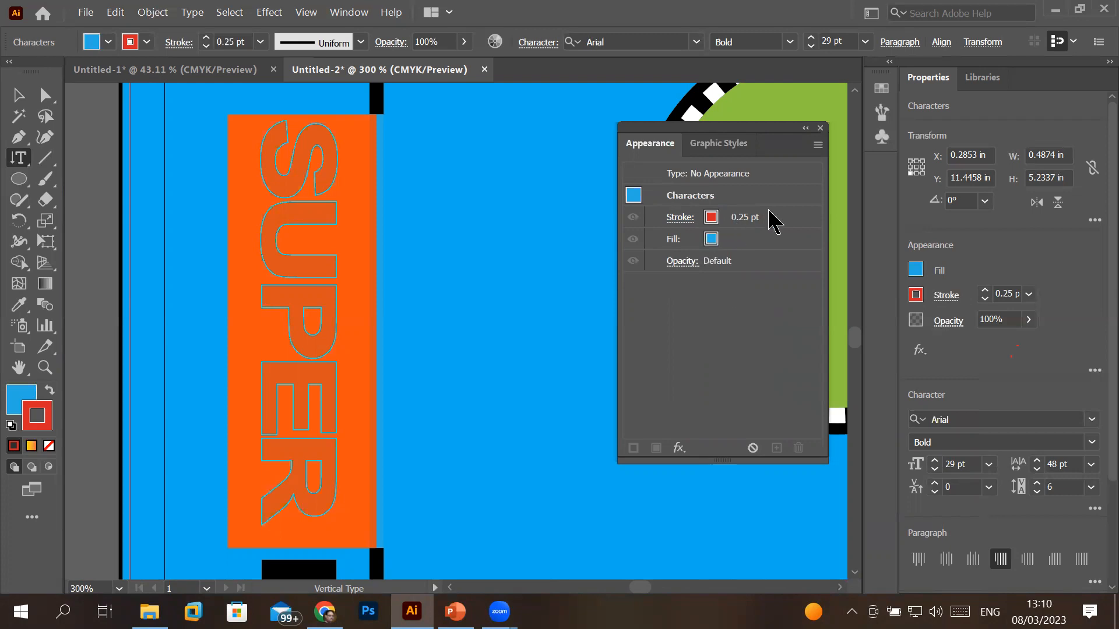
pyautogui.click(787, 224)
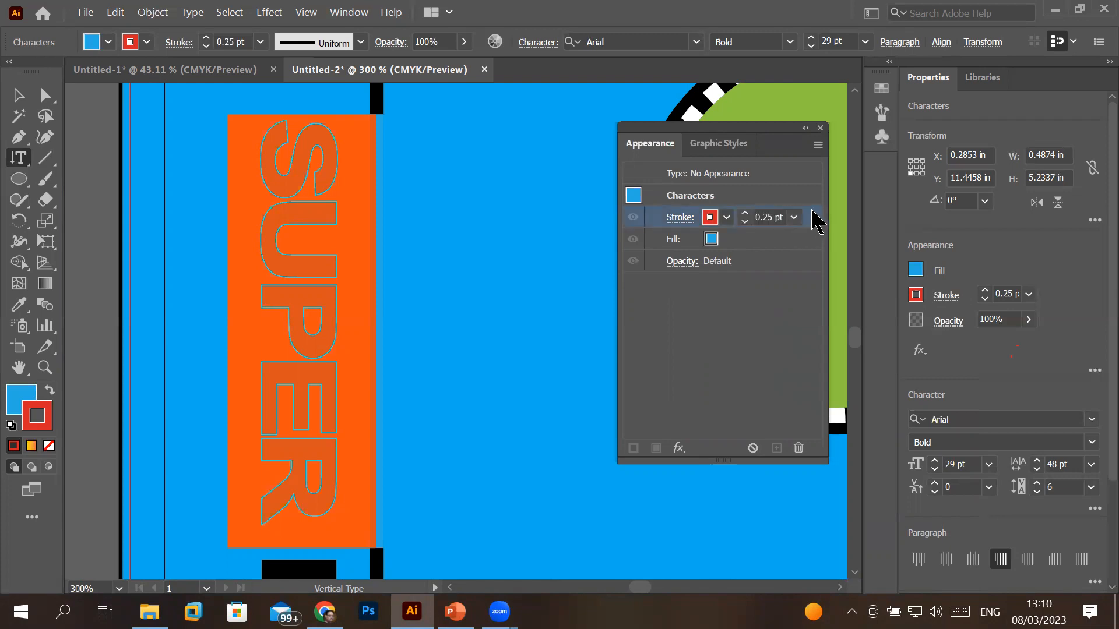
# - Examine the Illustrator and Photoshop effects available for the word SUPER and end its text editing
pyautogui.click(678, 448)
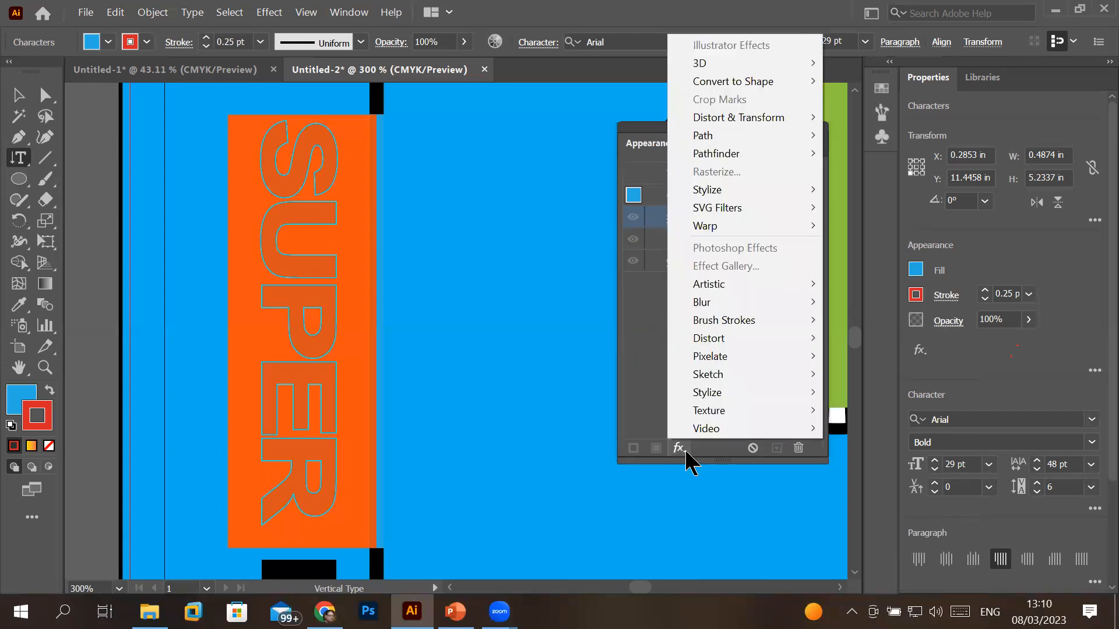
pyautogui.click(696, 453)
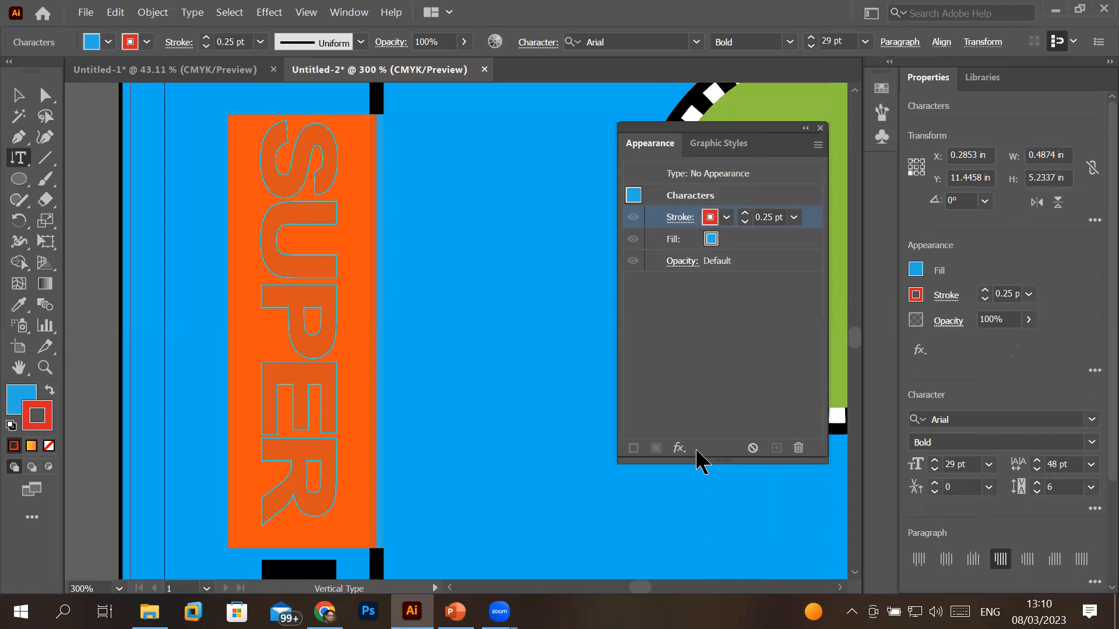
pyautogui.click(820, 128)
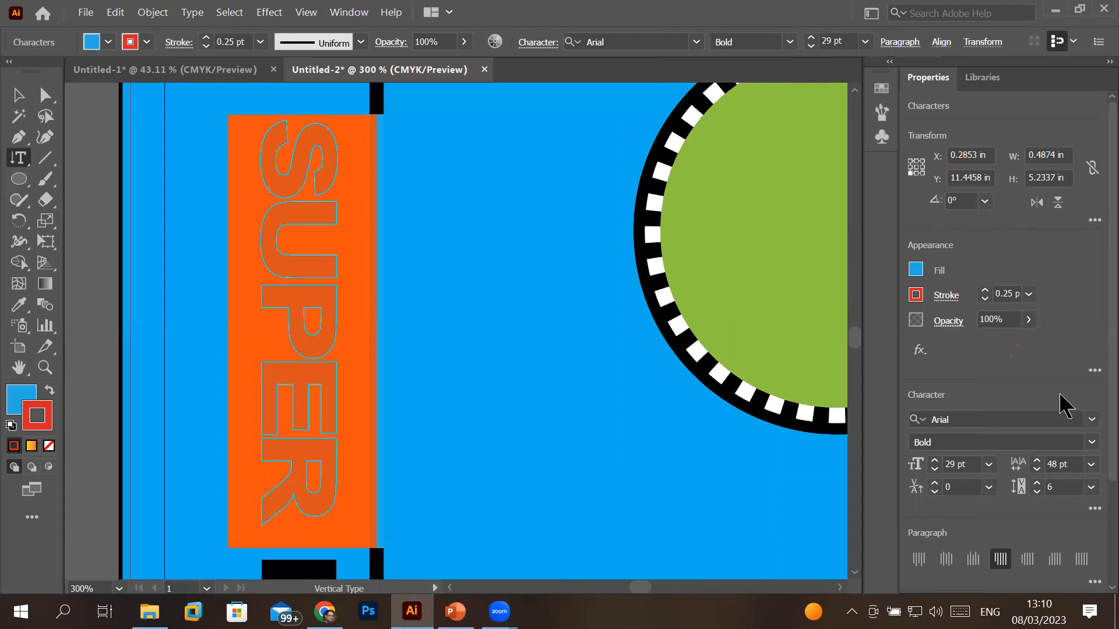
pyautogui.click(919, 350)
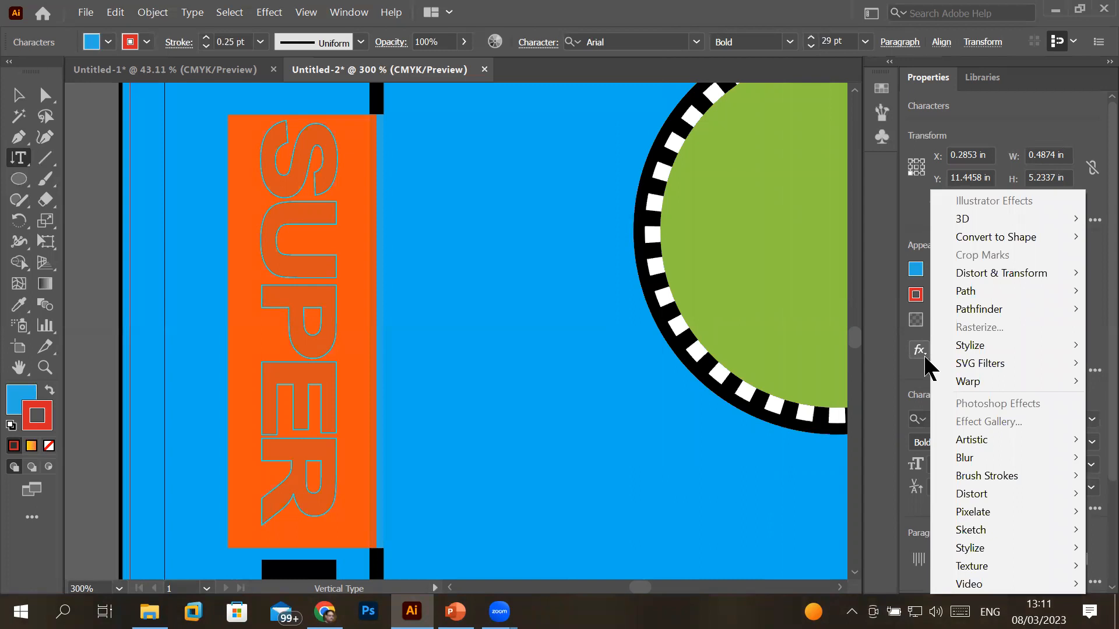
pyautogui.click(268, 14)
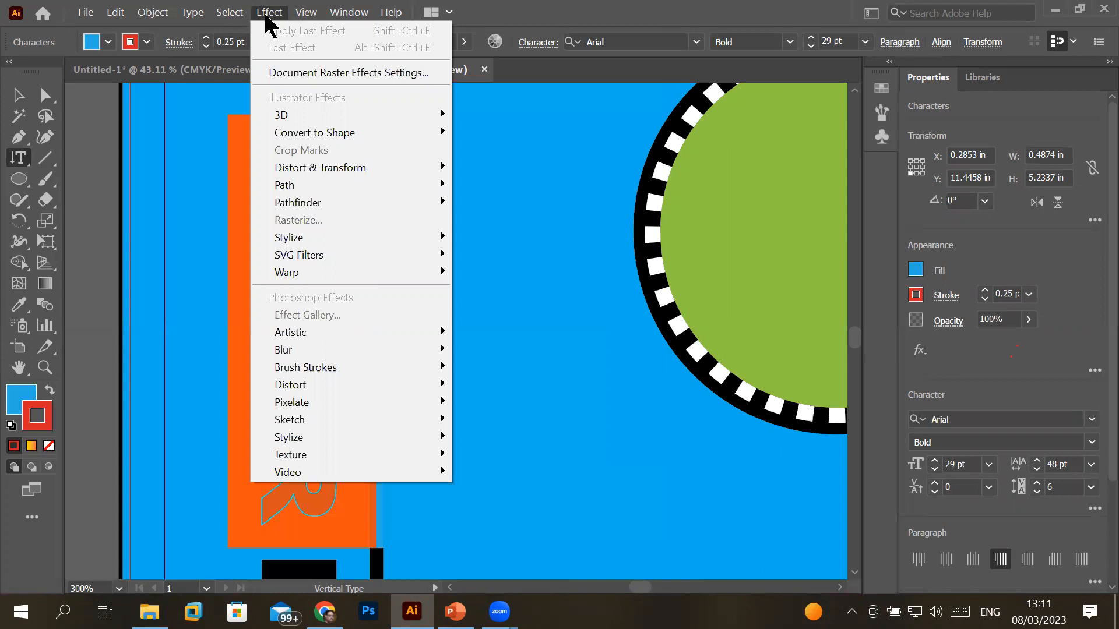
pyautogui.click(266, 12)
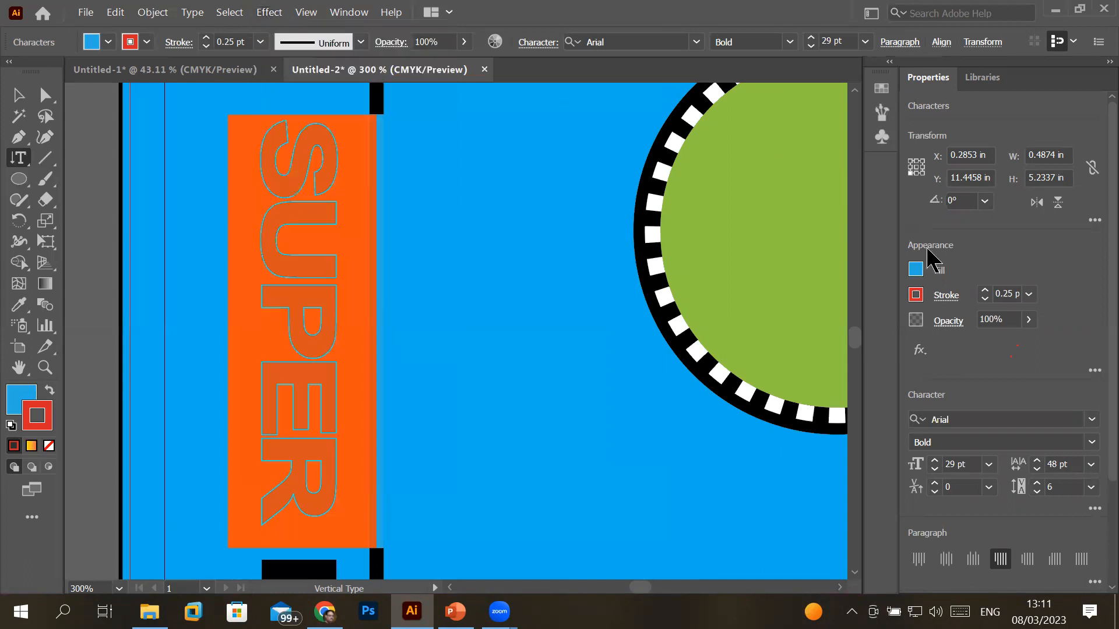
pyautogui.click(920, 350)
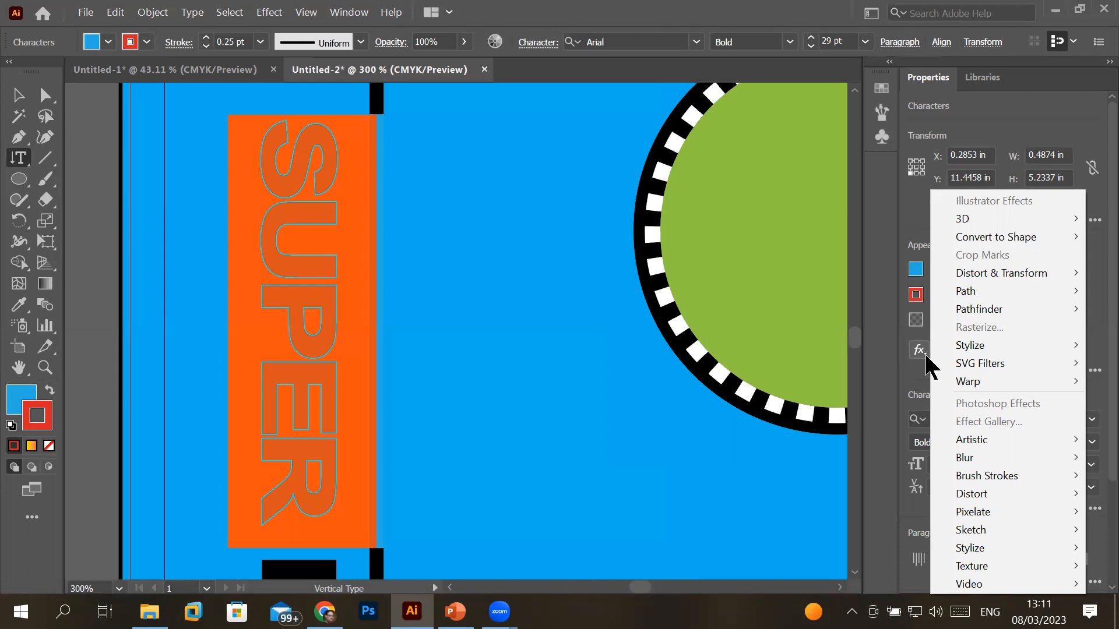
pyautogui.click(281, 235)
pyautogui.click(280, 234)
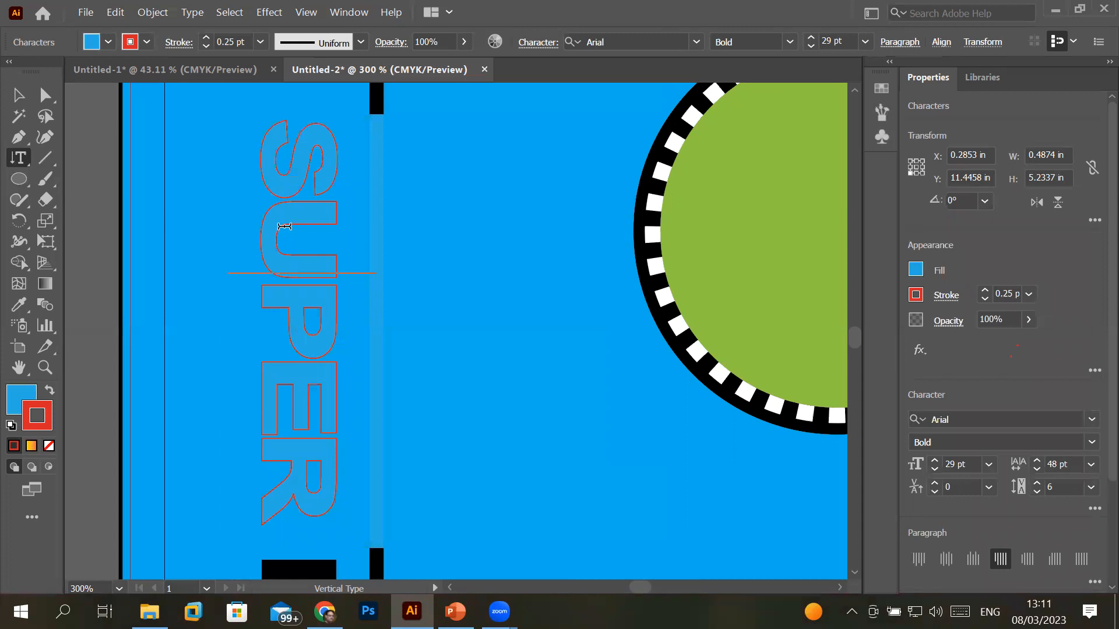
pyautogui.click(27, 170)
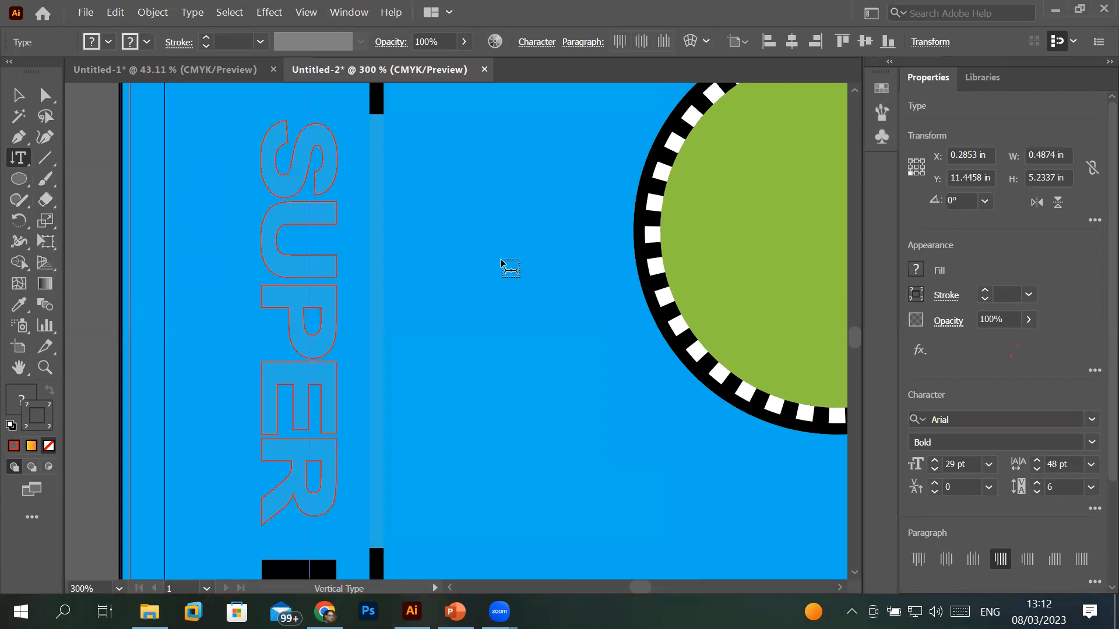
pyautogui.hotkey('ctrl', '1')
pyautogui.hscroll(-5, 828, 574)
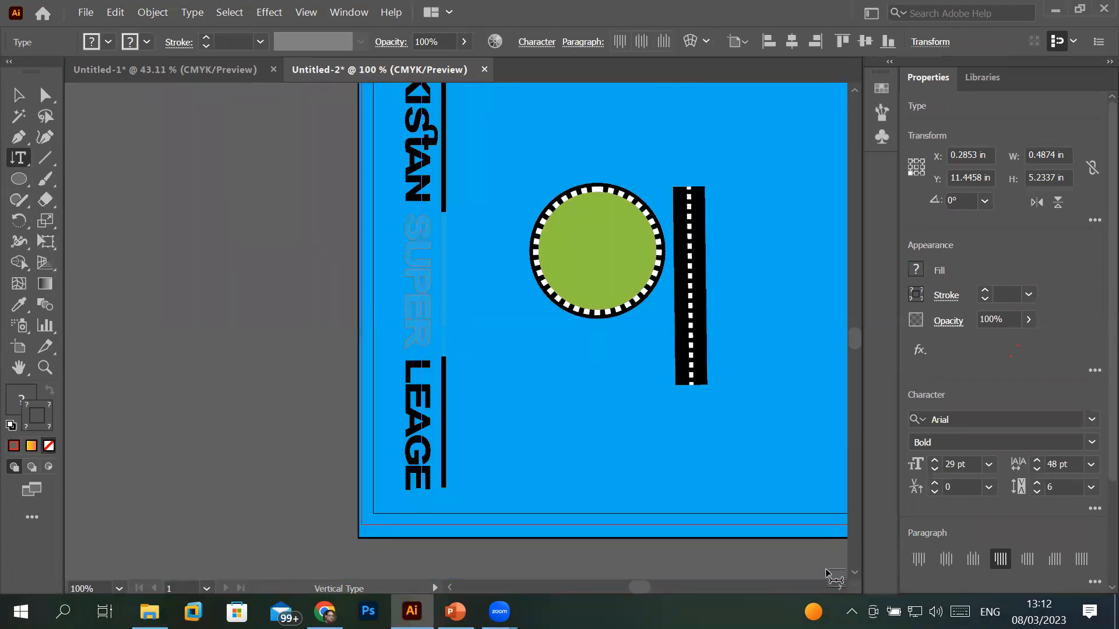
pyautogui.scroll(3, 596, 154)
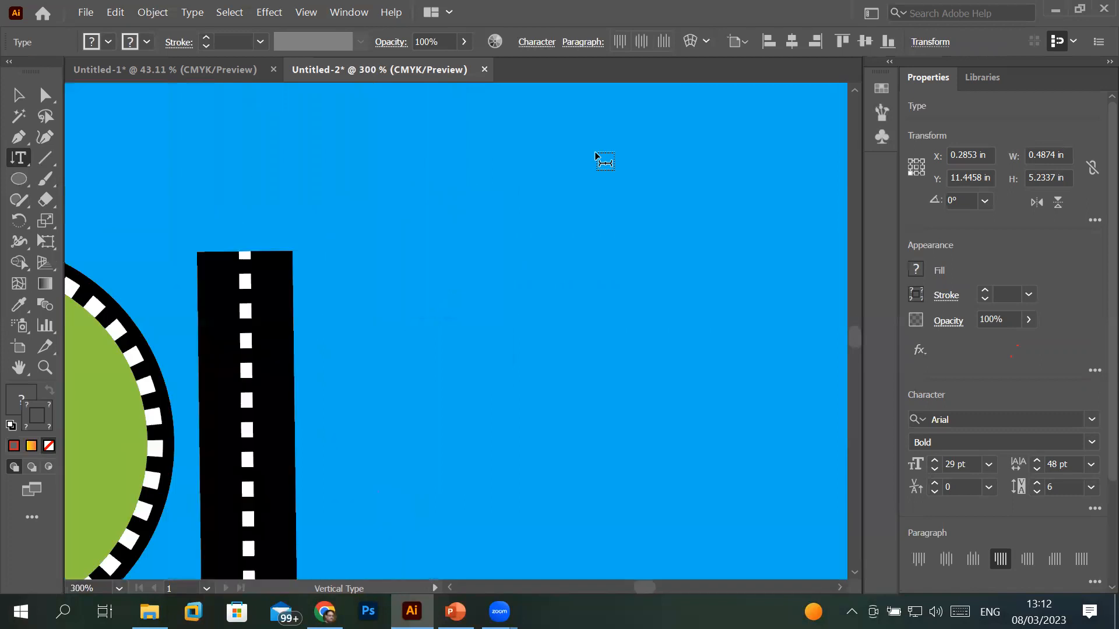
pyautogui.scroll(-4, 595, 154)
pyautogui.moveTo(859, 342); pyautogui.dragTo(859, 330)
pyautogui.scroll(-1, 858, 331)
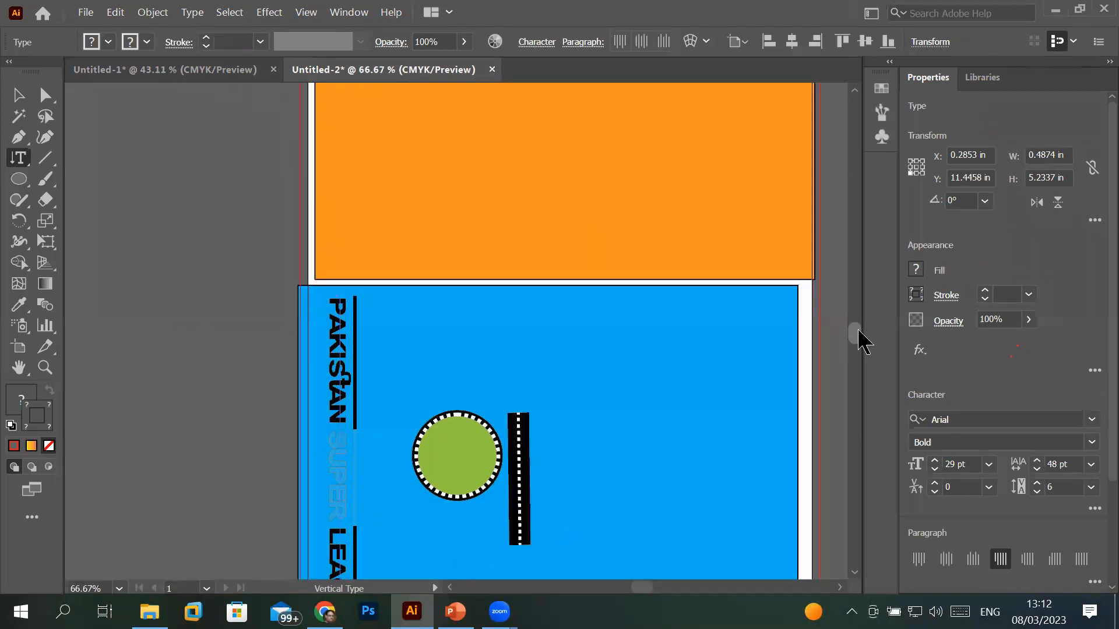
# - Draw an ellipse about 2.1 in wide and 2.03 in high near the upper middle of the blue rectangle
pyautogui.scroll(-5, 859, 330)
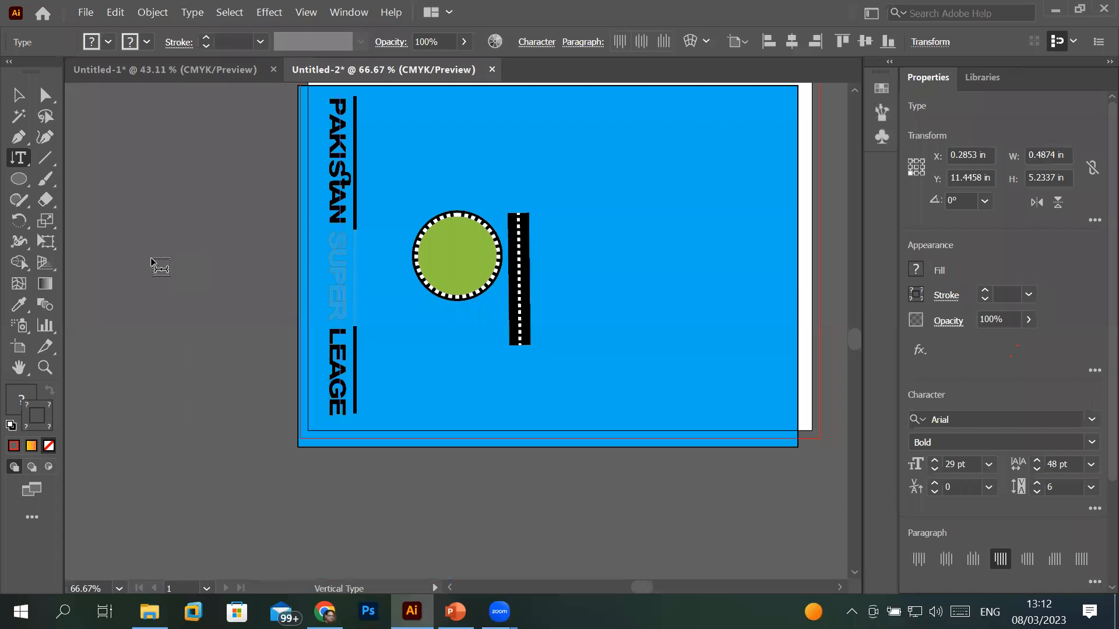
pyautogui.click(19, 159)
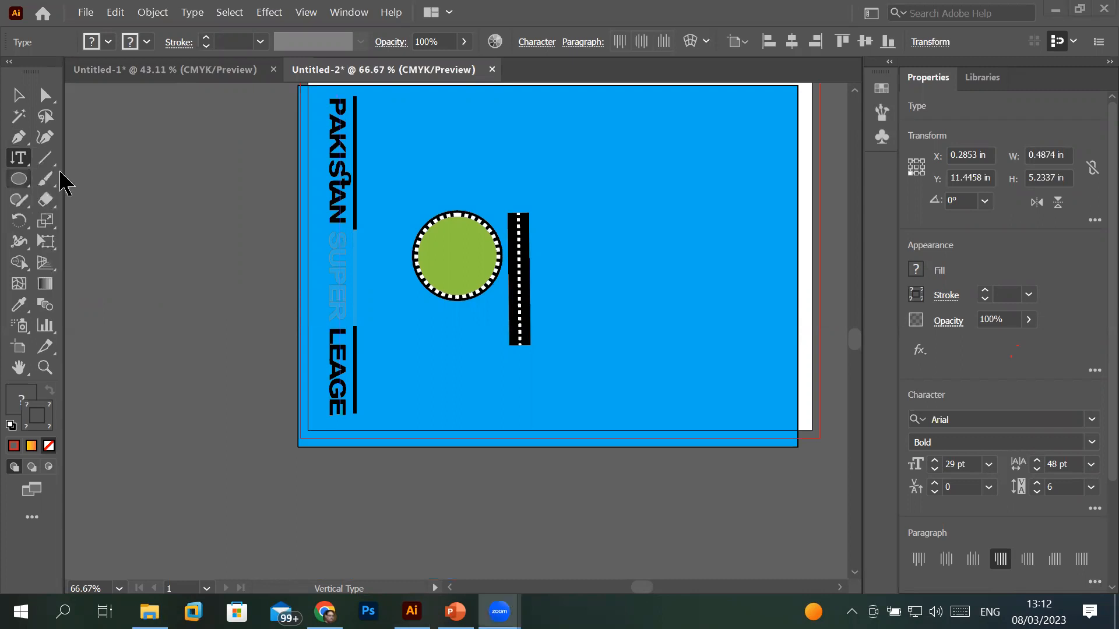
pyautogui.click(19, 180)
pyautogui.moveTo(436, 92); pyautogui.dragTo(565, 213)
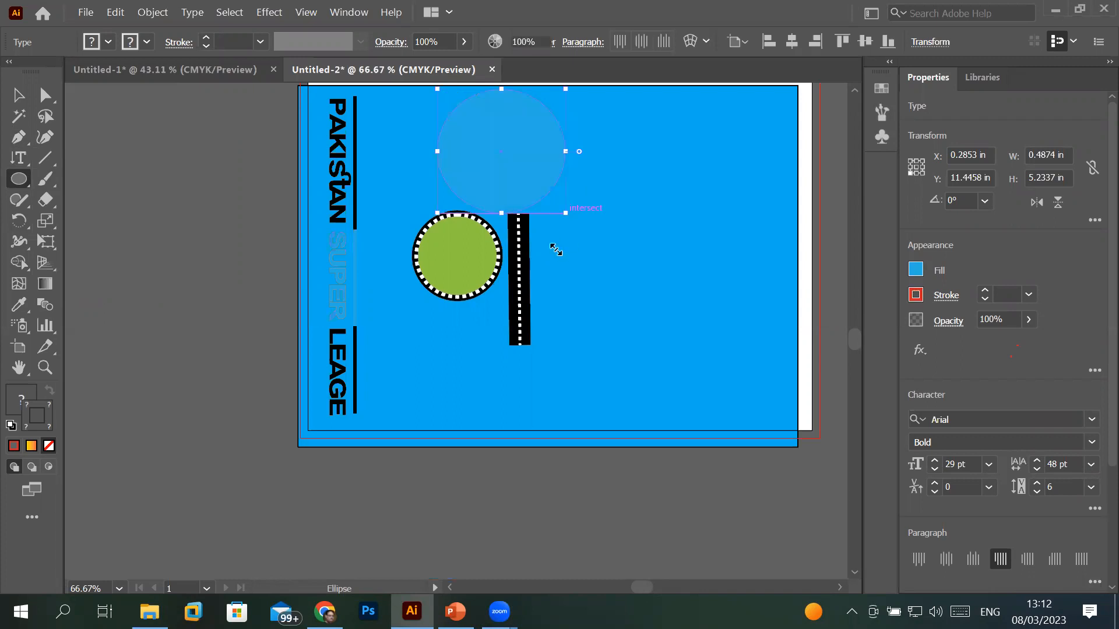
# - Move the green dashed-outline circle to the blue rectangle's lower area beside the word LEAGE and shrink it
pyautogui.click(18, 95)
pyautogui.moveTo(455, 268)
pyautogui.mouseDown()
pyautogui.moveTo(466, 260)
pyautogui.moveTo(437, 403)
pyautogui.mouseUp()
pyautogui.moveTo(477, 338); pyautogui.dragTo(425, 390)
pyautogui.moveTo(516, 298); pyautogui.dragTo(636, 314)
pyautogui.hotkey('ctrl', 'z')
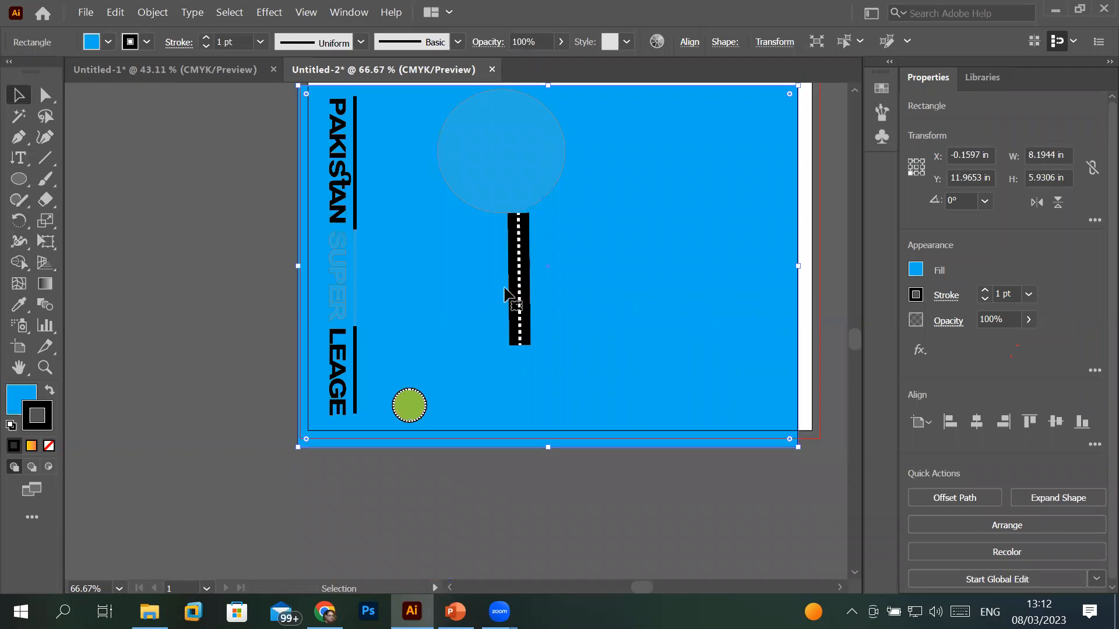
pyautogui.click(120, 325)
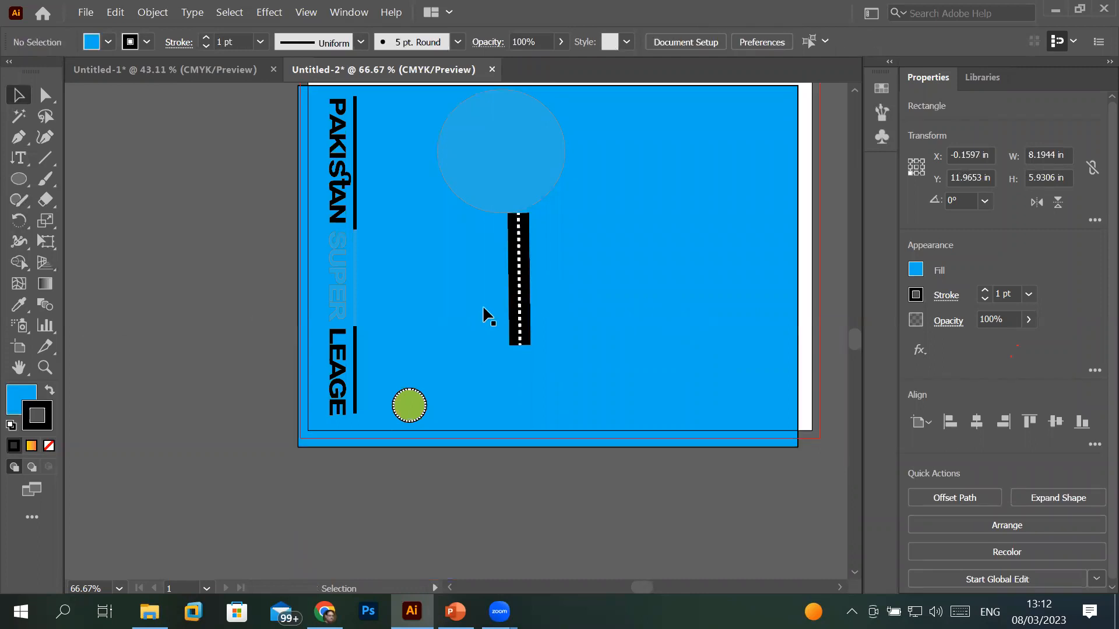
# - Move the black-and-white dashed line to the blue rectangle's right edge and lengthen it to about 5.59 in
pyautogui.click(519, 309)
pyautogui.moveTo(525, 228); pyautogui.dragTo(788, 133)
pyautogui.click(616, 312)
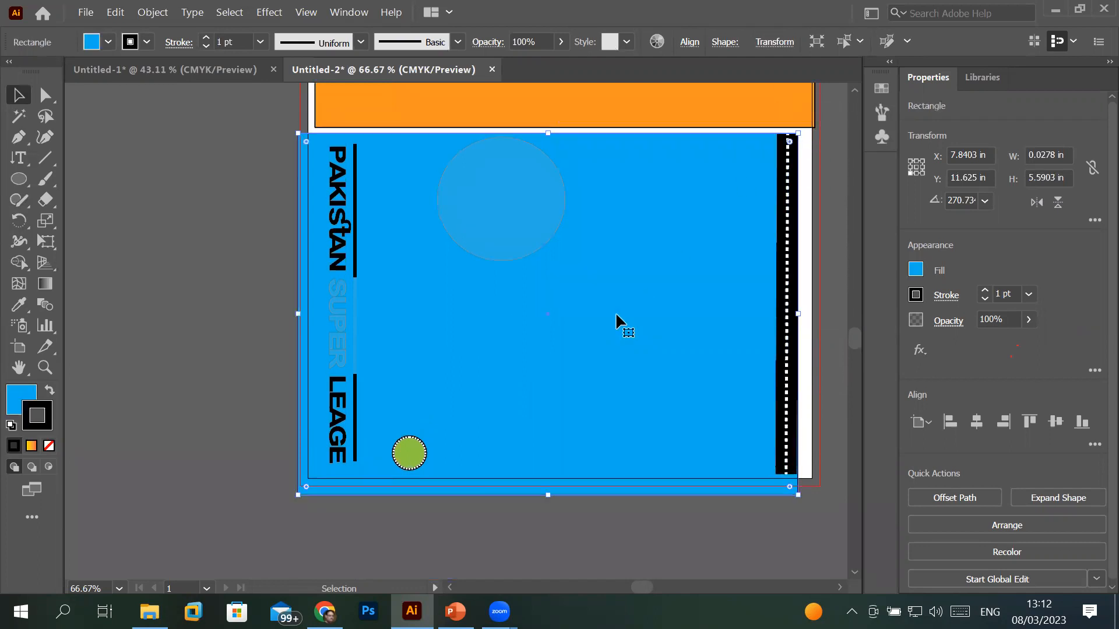
# - Shift the blue ellipse slightly right and down and try to start text inside it with the Area Type tool
pyautogui.moveTo(549, 236)
pyautogui.mouseDown()
pyautogui.moveTo(541, 241)
pyautogui.moveTo(585, 275)
pyautogui.moveTo(605, 257)
pyautogui.mouseUp()
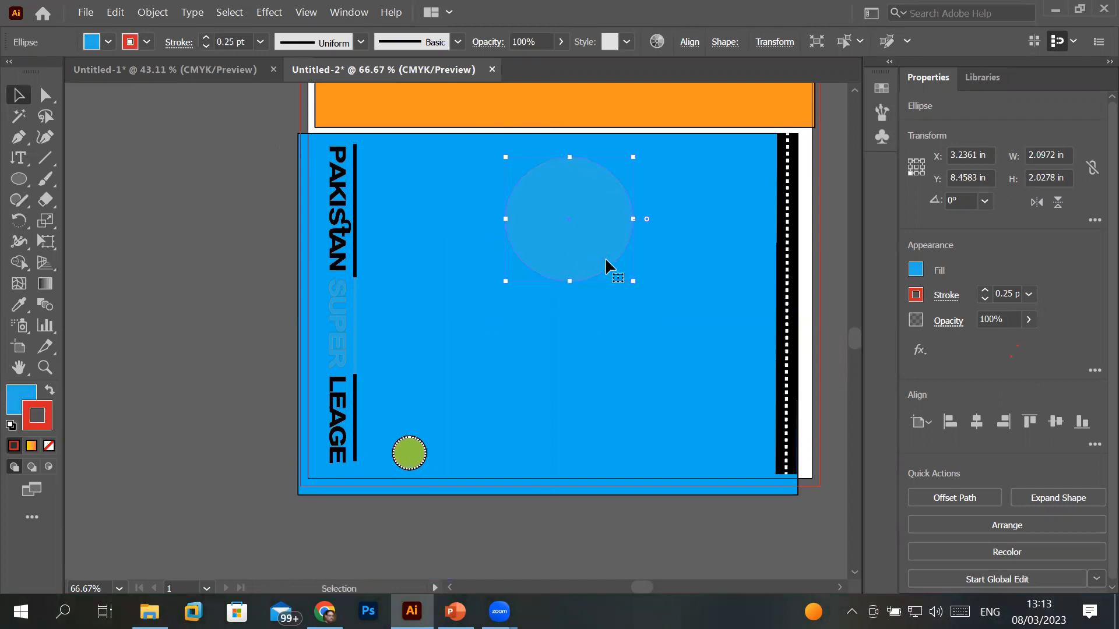
pyautogui.scroll(1, 556, 221)
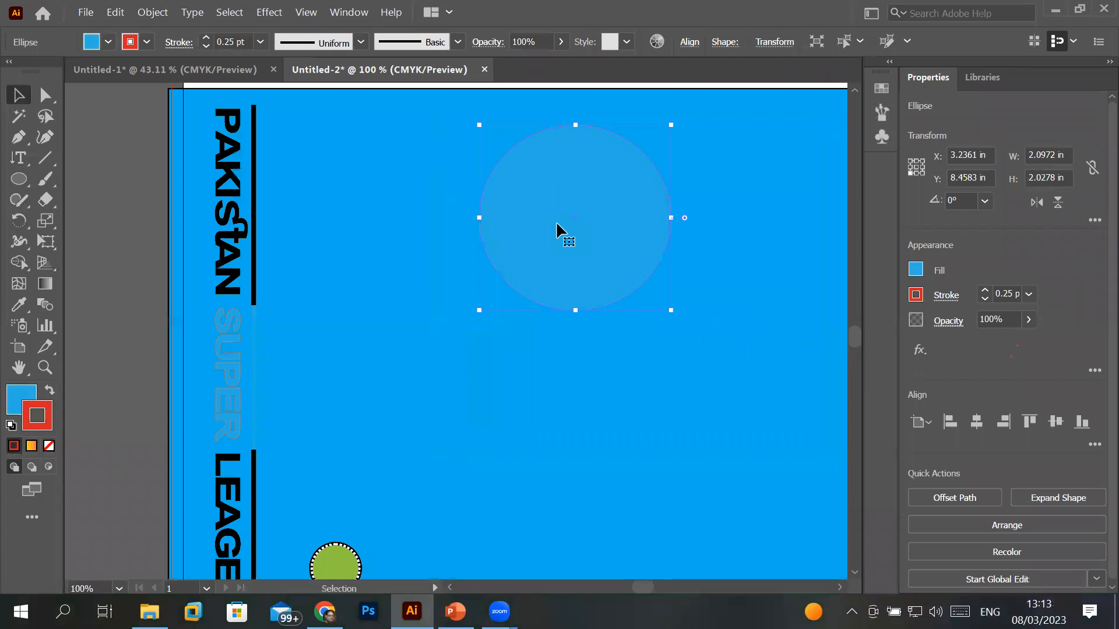
pyautogui.click(21, 158)
pyautogui.click(21, 158)
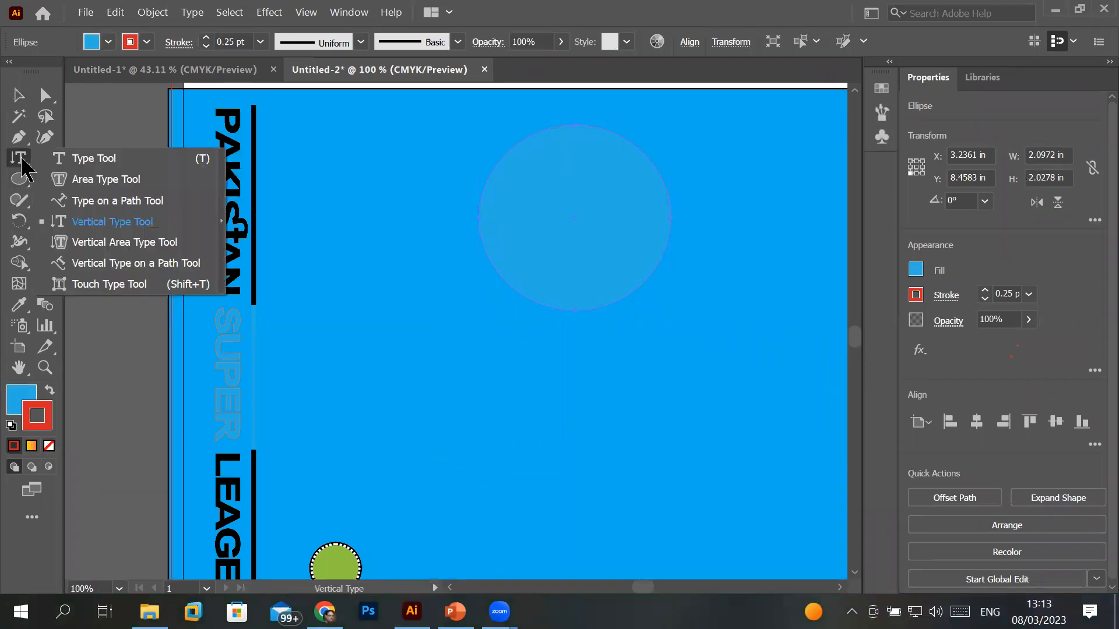
pyautogui.click(107, 179)
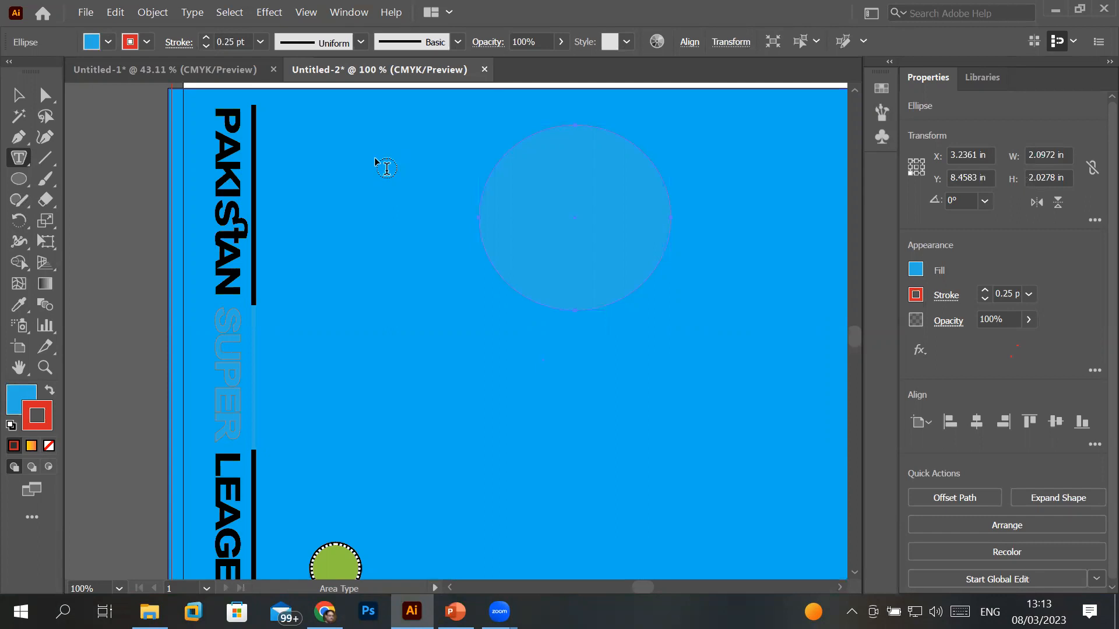
pyautogui.click(541, 174)
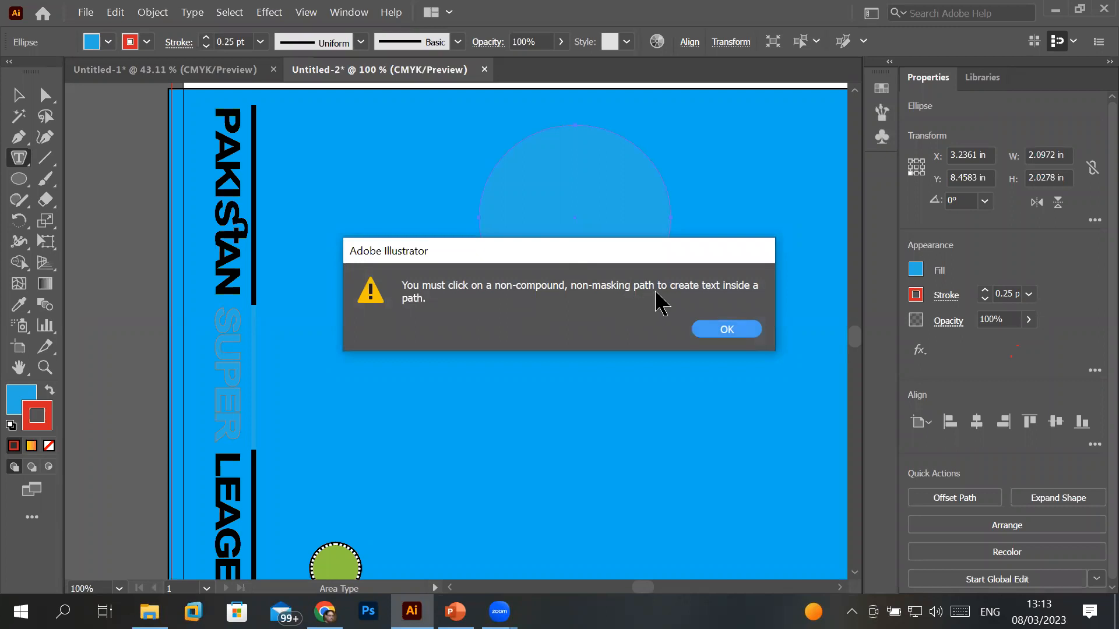
pyautogui.click(718, 330)
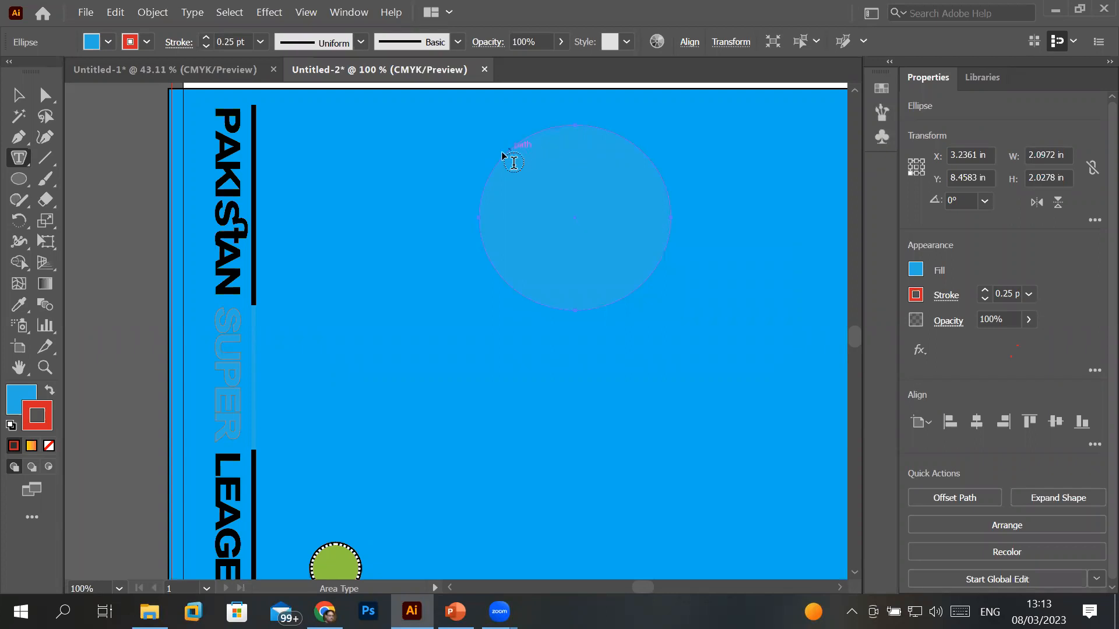
pyautogui.click(517, 169)
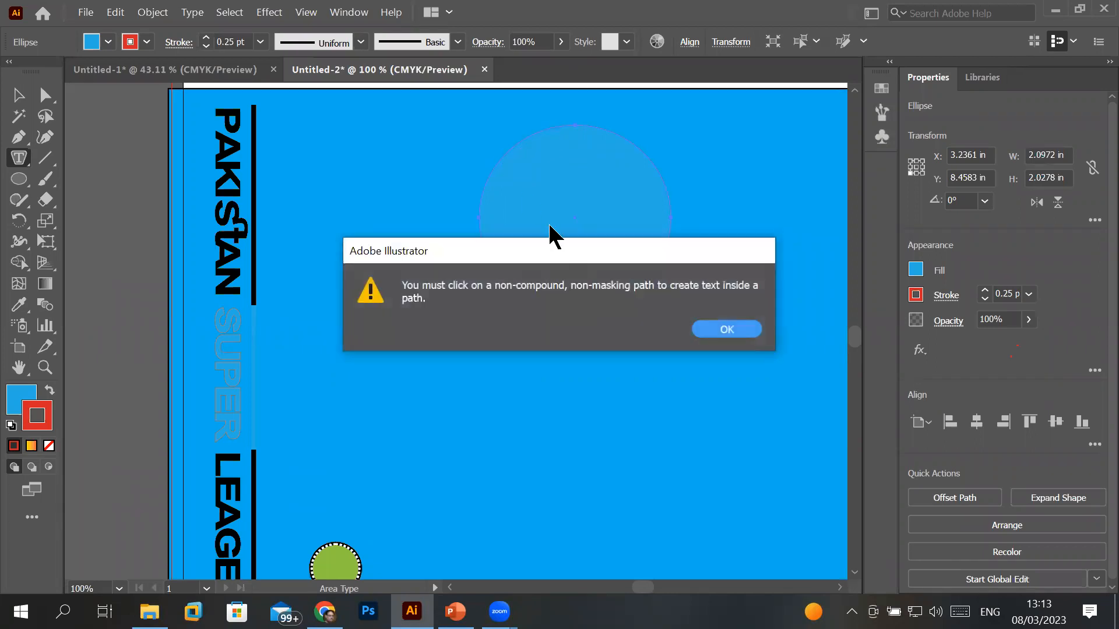
pyautogui.click(726, 328)
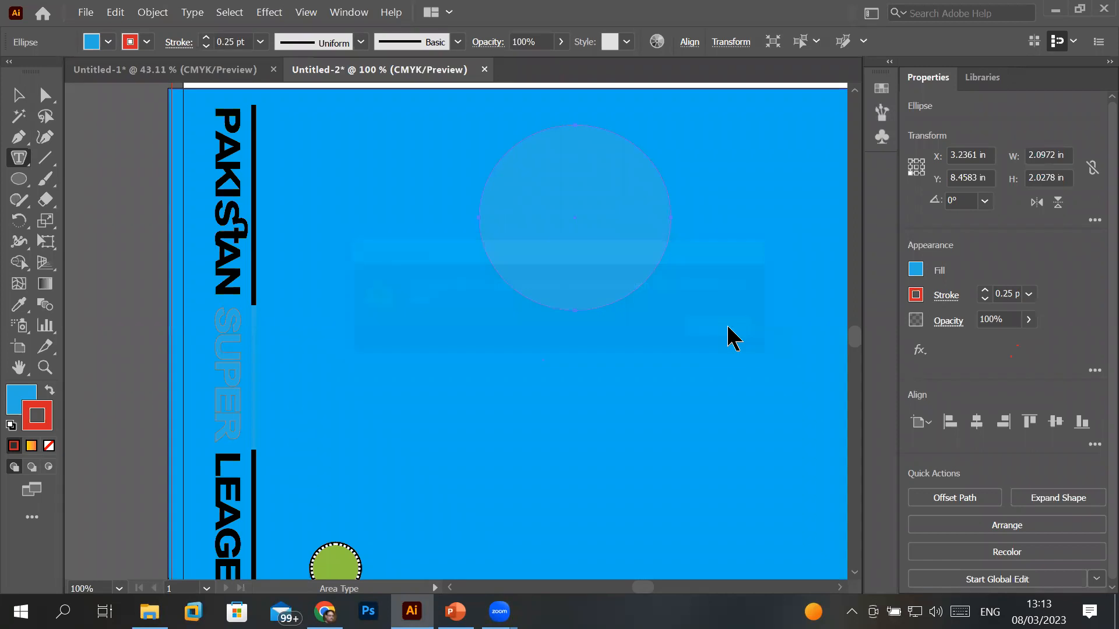
# - Move the ellipse outside the artboard, left of the blue rectangle, and try to start area type inside it there
pyautogui.scroll(-1, 628, 315)
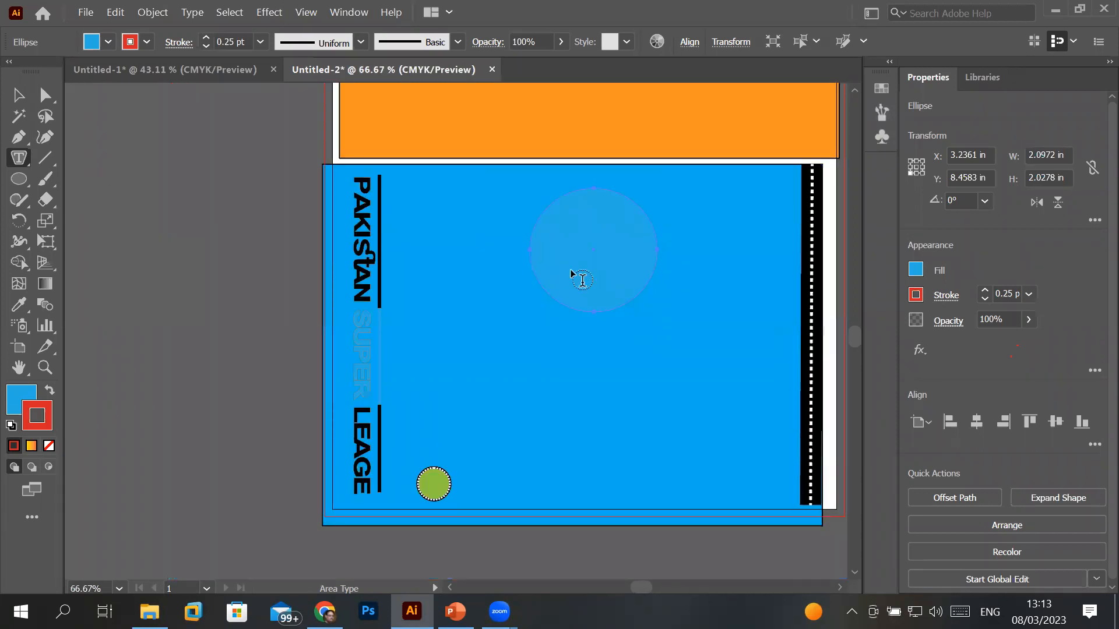
pyautogui.click(18, 95)
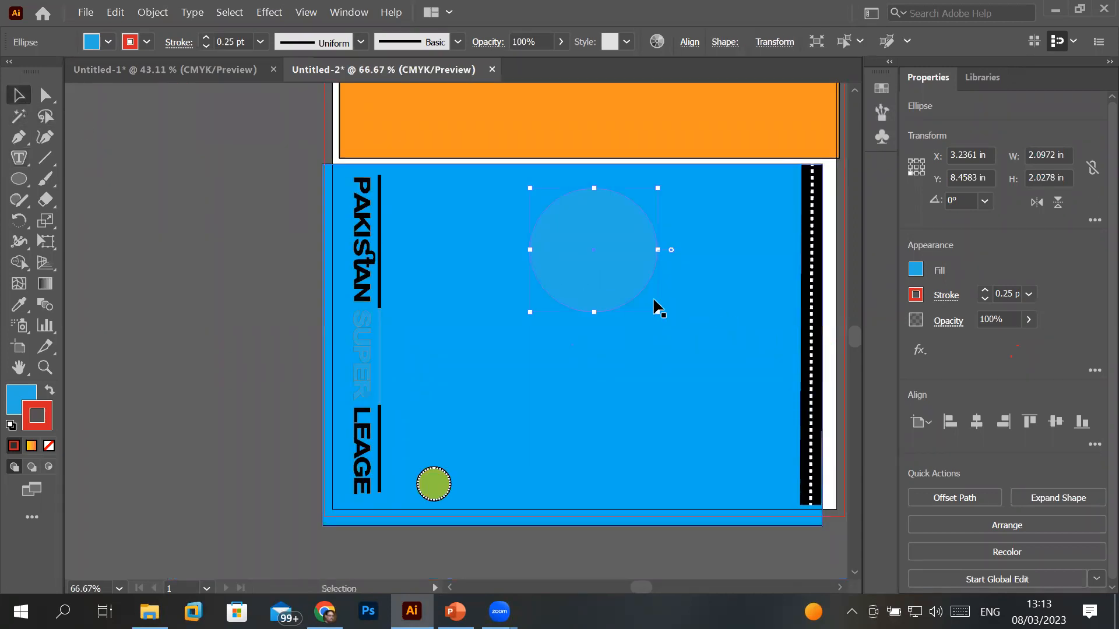
pyautogui.moveTo(633, 293); pyautogui.dragTo(275, 296)
pyautogui.moveTo(273, 302); pyautogui.dragTo(273, 303)
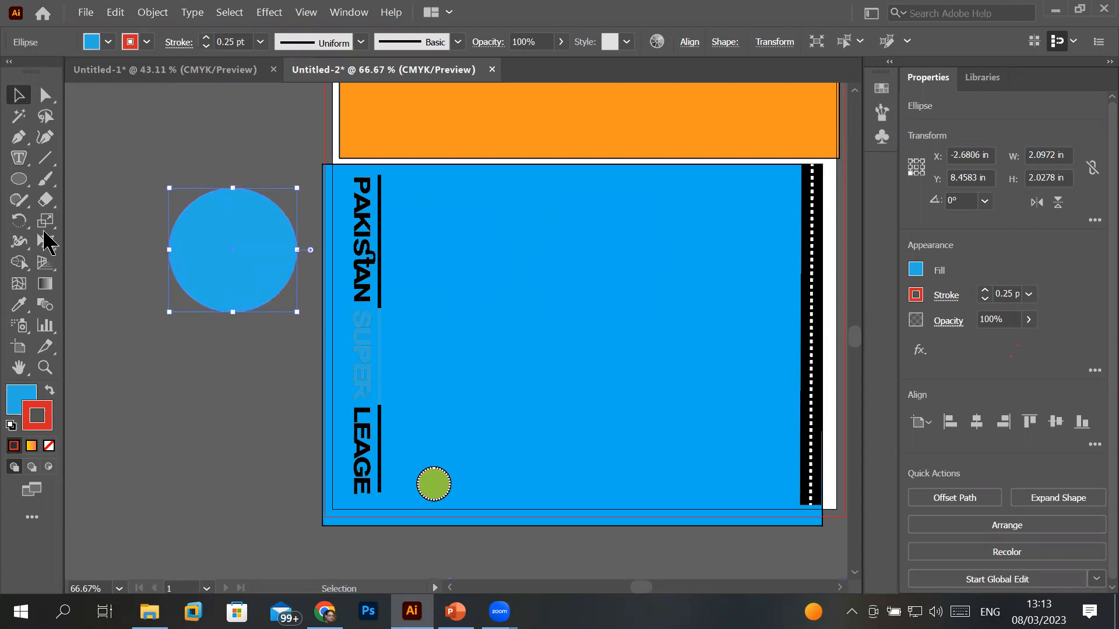
pyautogui.click(22, 159)
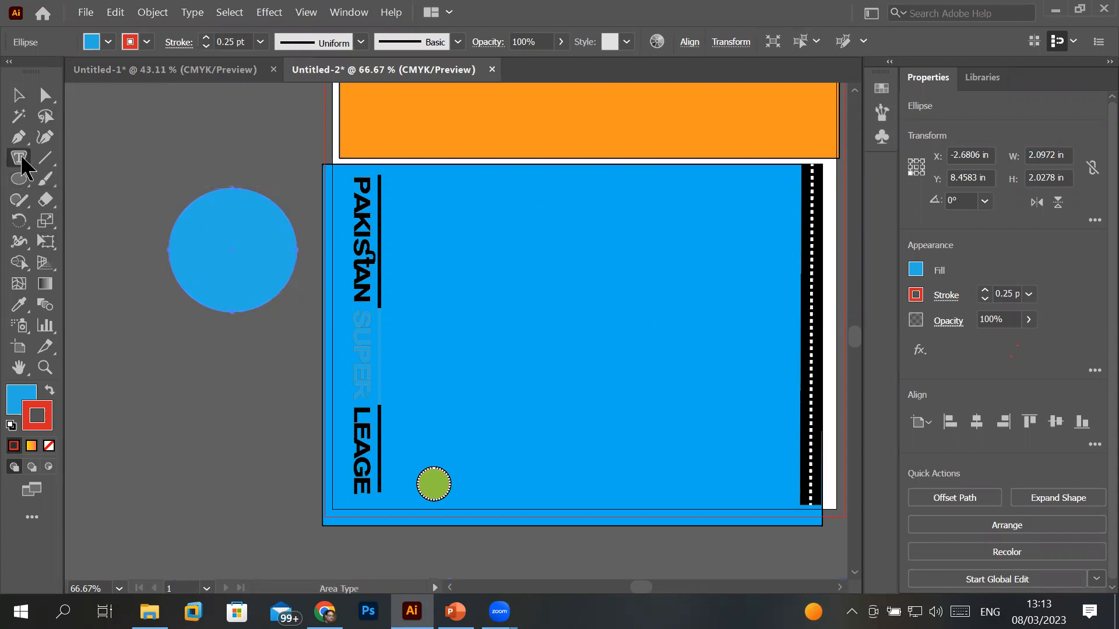
pyautogui.click(248, 232)
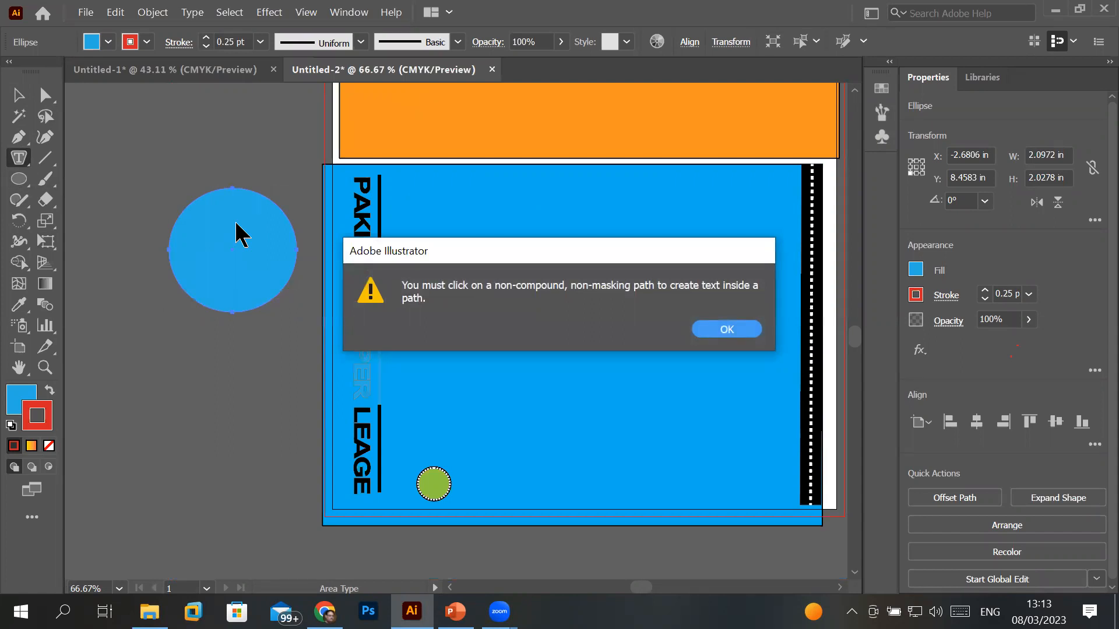
pyautogui.click(718, 328)
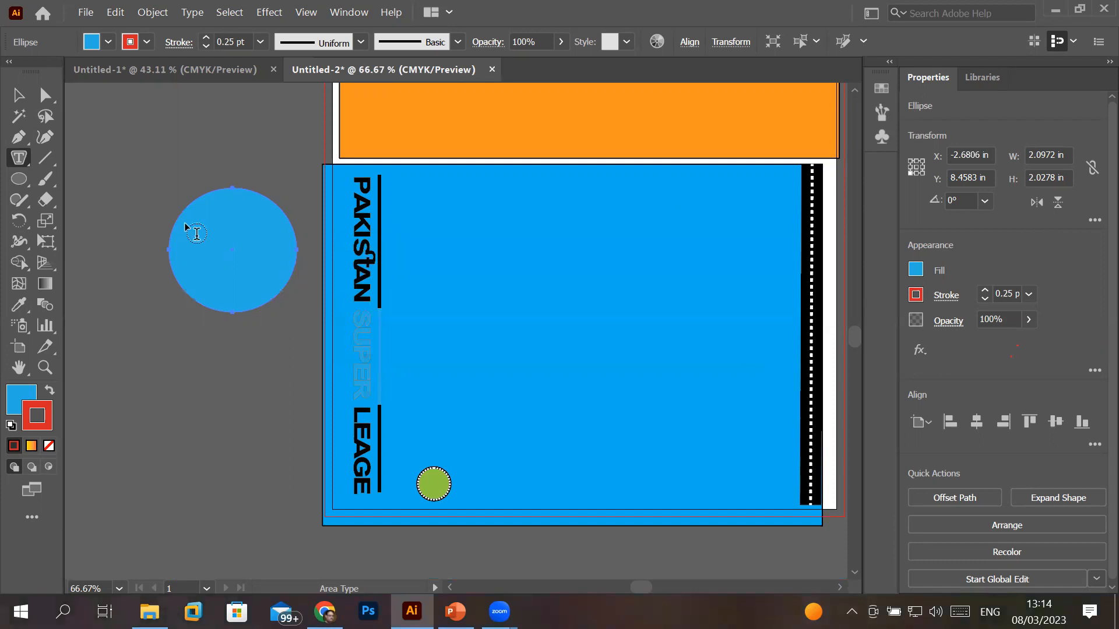
# - Delete the ellipse beside the artboard and try to start area type in the orange rectangle
pyautogui.press('Delete')
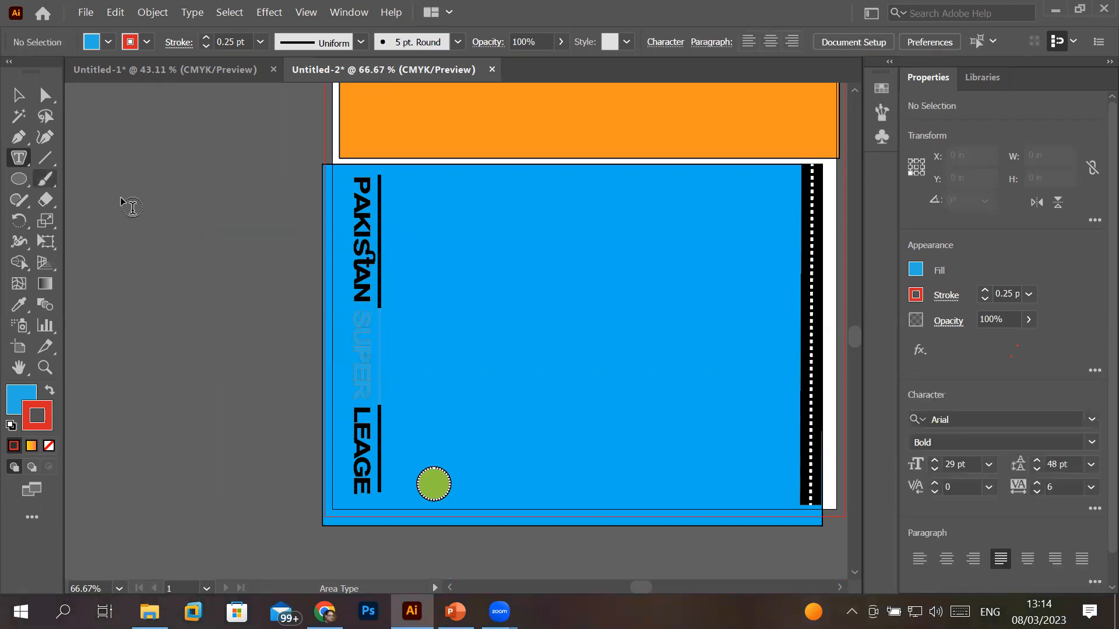
pyautogui.click(367, 142)
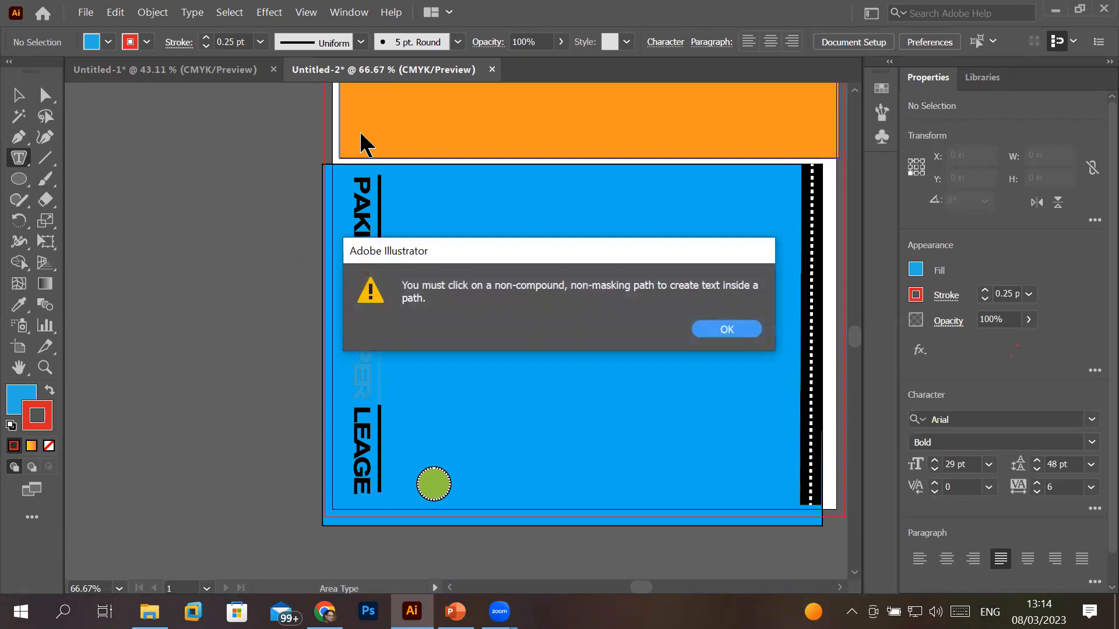
pyautogui.click(707, 330)
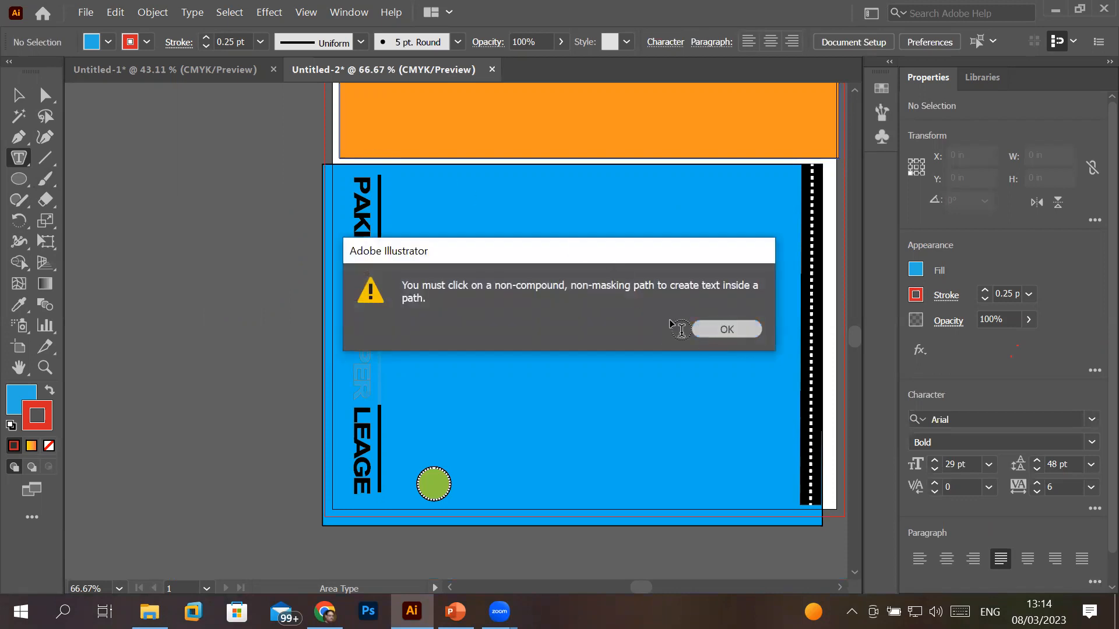
# - Draw a larger ellipse about 3.9 in wide and 3.61 in high in the middle of the blue rectangle
pyautogui.click(27, 164)
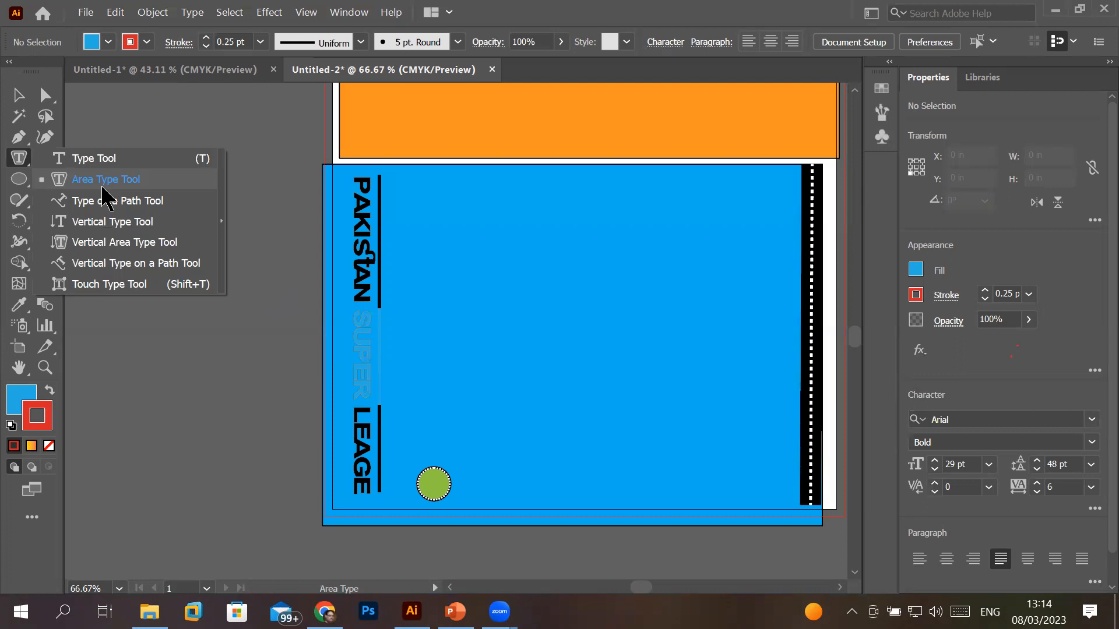
pyautogui.click(24, 182)
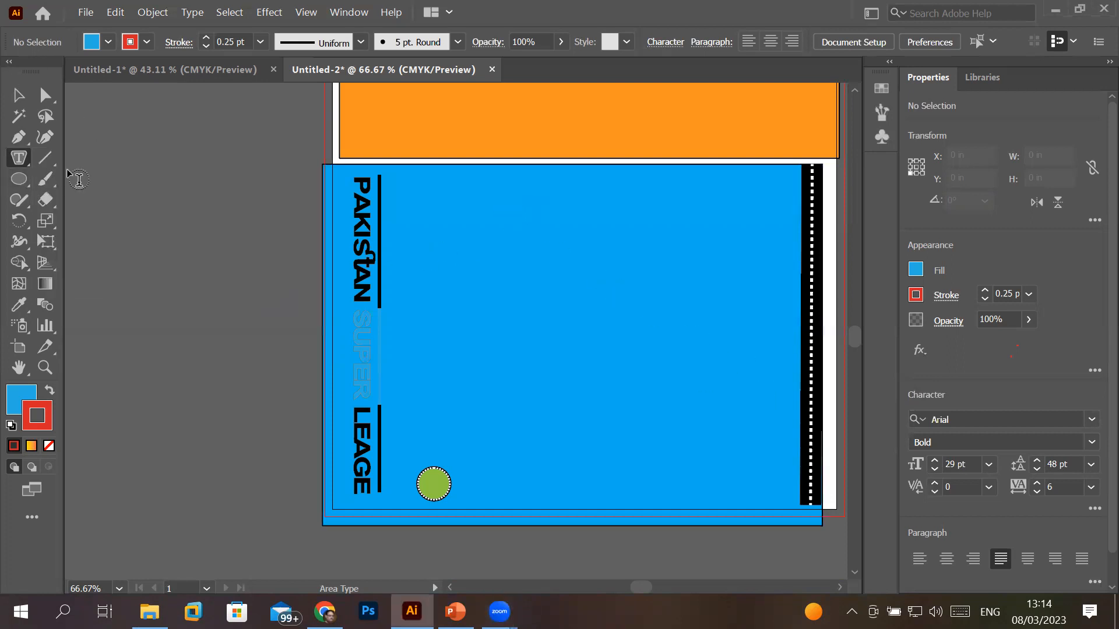
pyautogui.click(19, 180)
pyautogui.moveTo(490, 218); pyautogui.dragTo(729, 440)
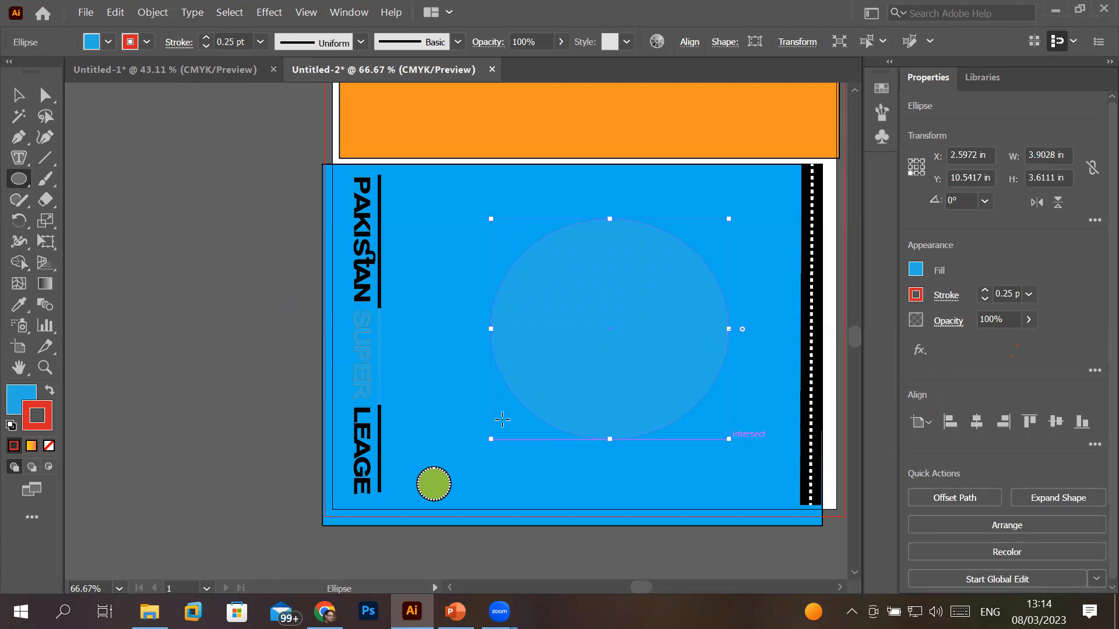
# - Activate the Type on a Path tool for placing text along the large ellipse's outline
pyautogui.click(19, 157)
pyautogui.click(18, 158)
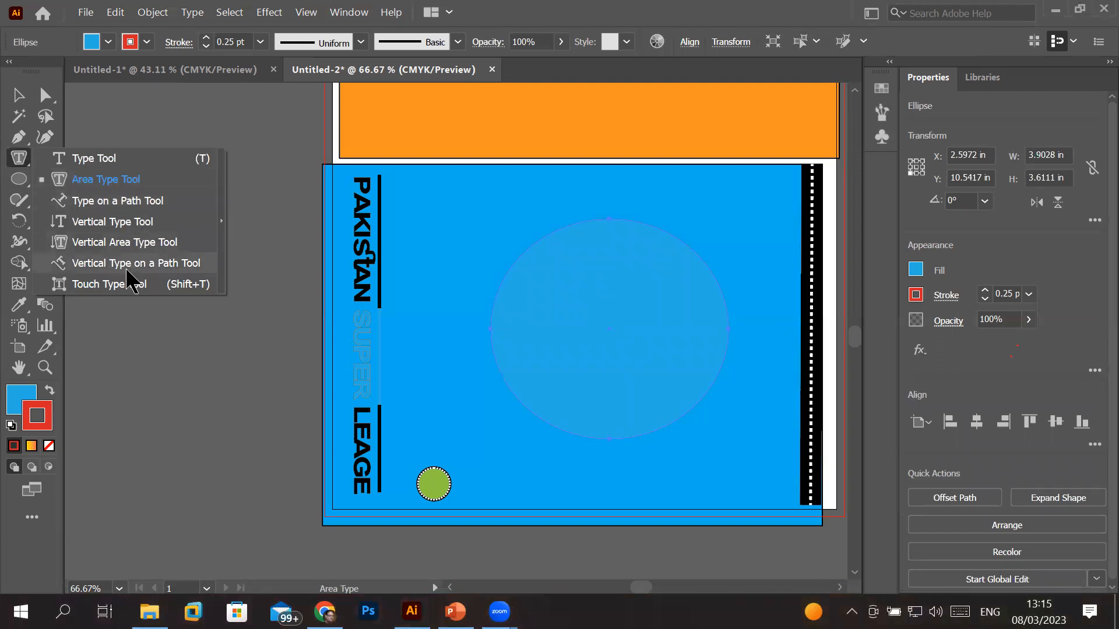
pyautogui.click(124, 205)
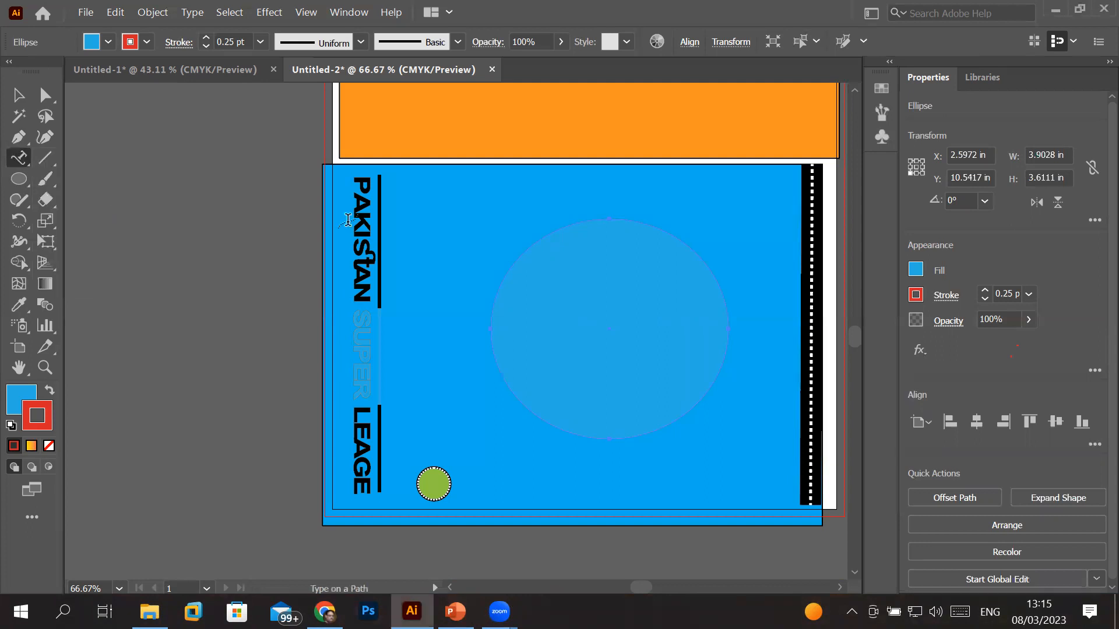
pyautogui.scroll(3, 522, 235)
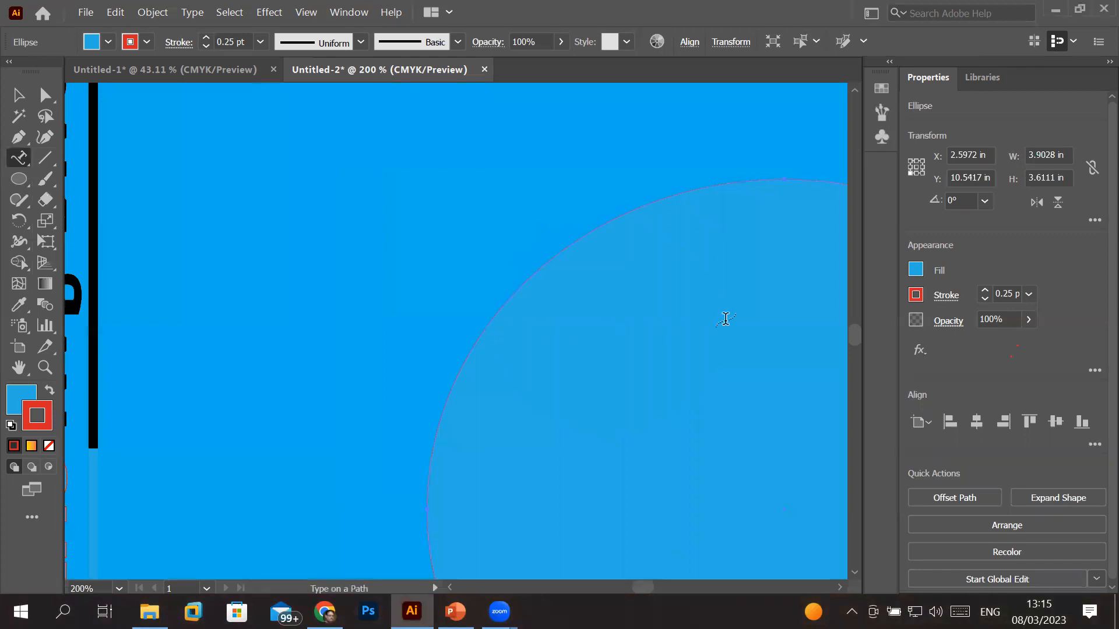
pyautogui.scroll(-2, 672, 309)
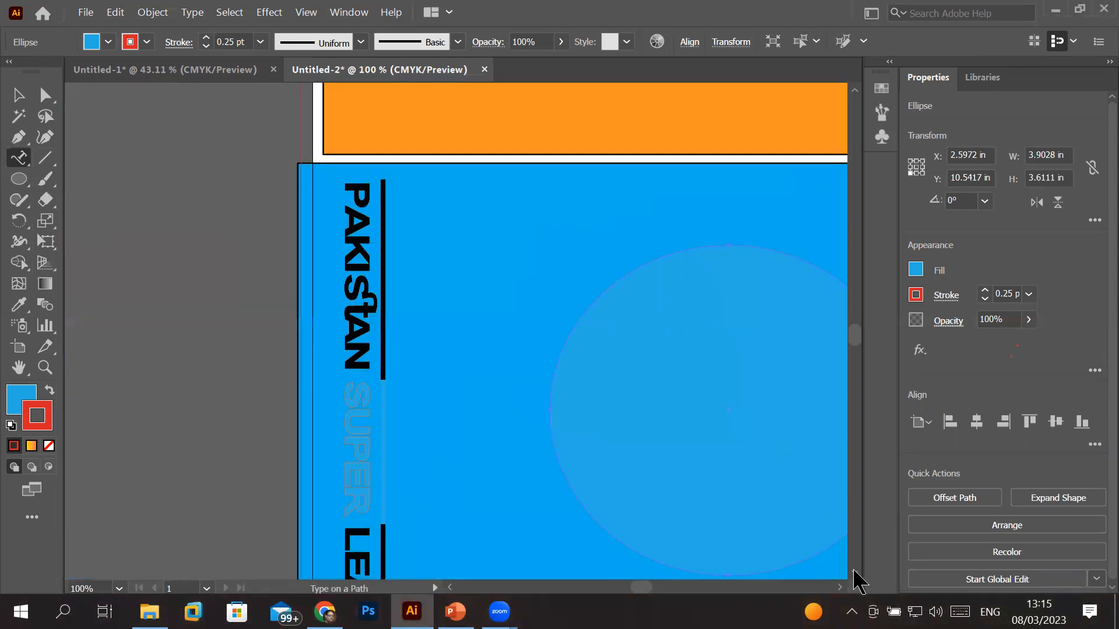
# - Place type on the blue ellipse's path and enter the text "Graphic designing 2023" along it
pyautogui.hscroll(5, 856, 581)
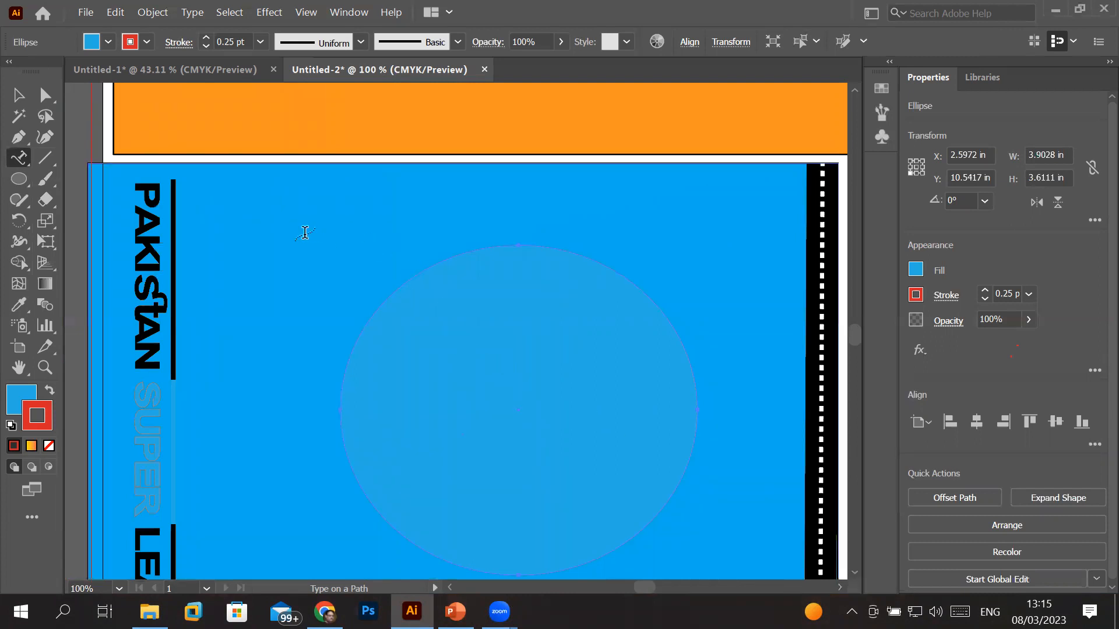
pyautogui.click(356, 338)
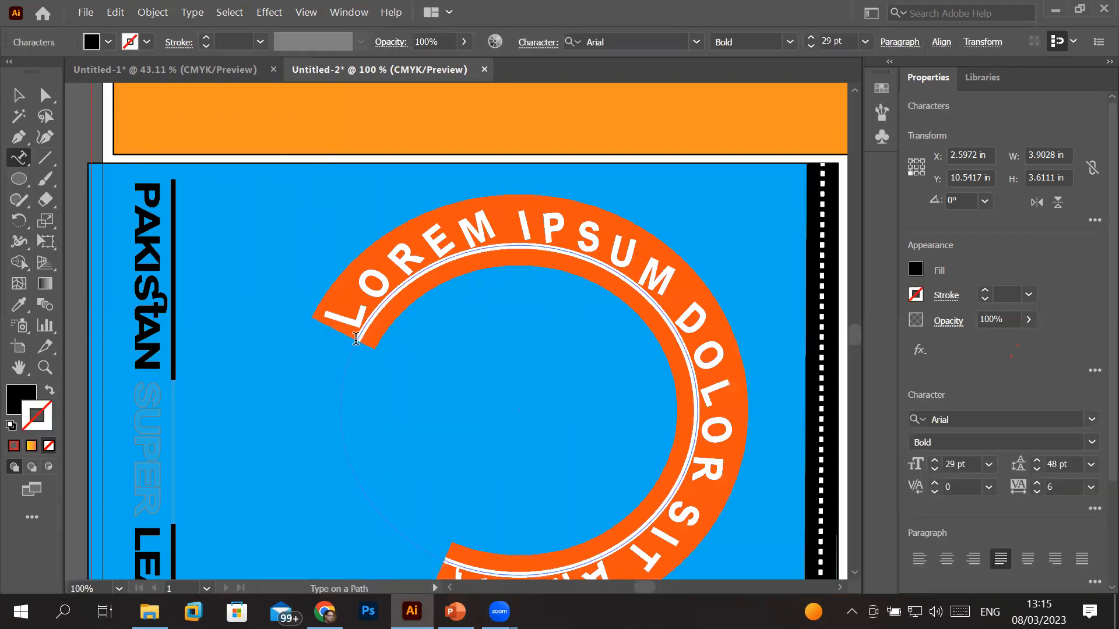
pyautogui.write('GRAPHI')
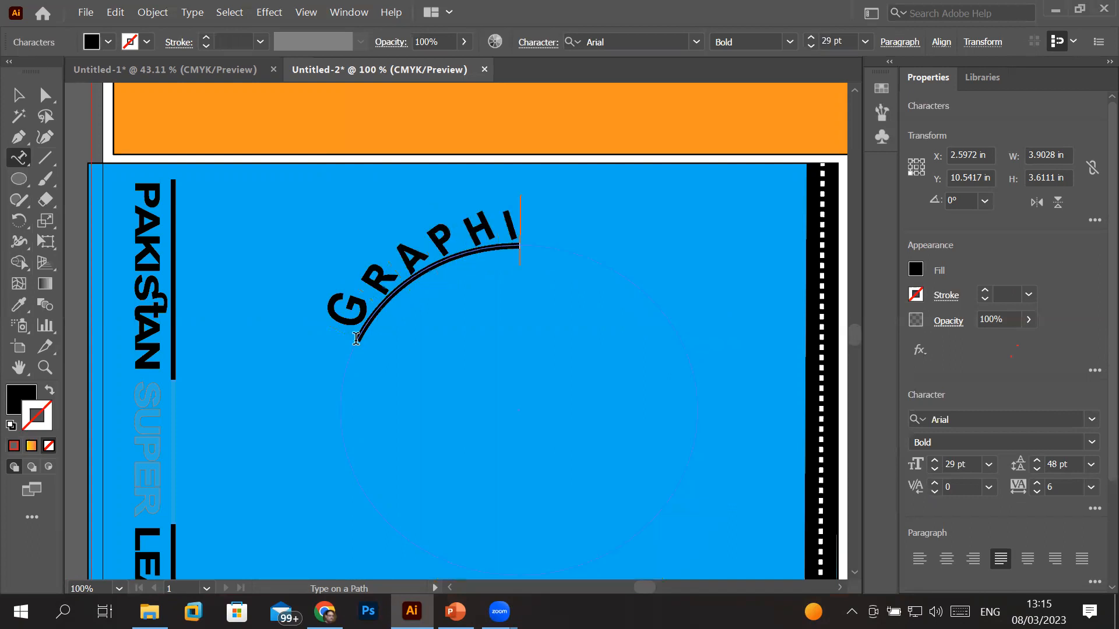
pyautogui.write('C DESIGNI')
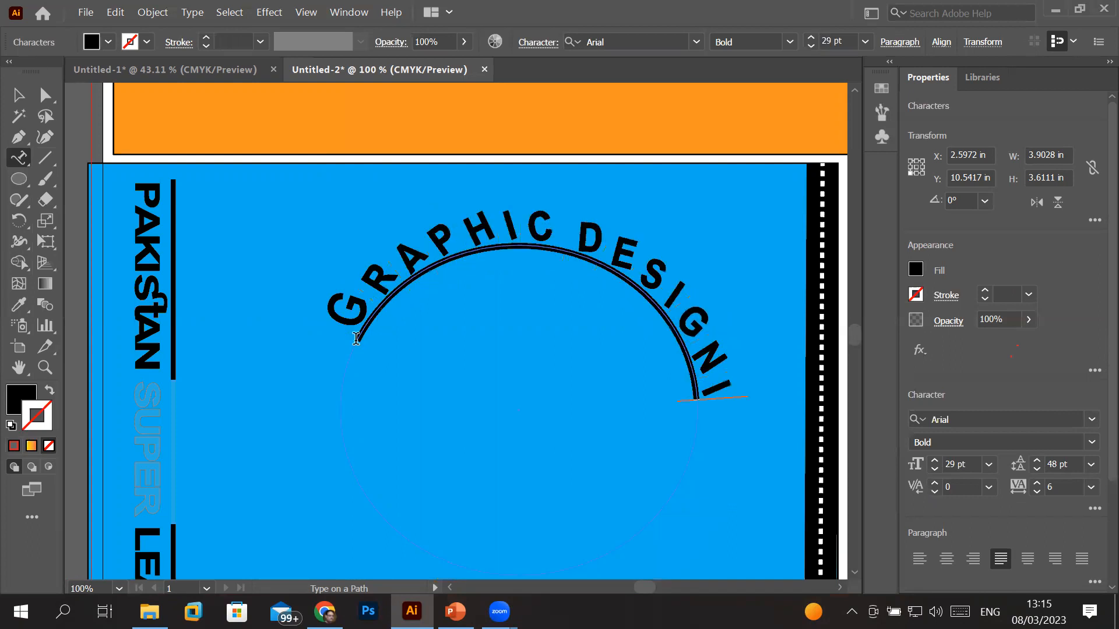
pyautogui.write('NG 2023')
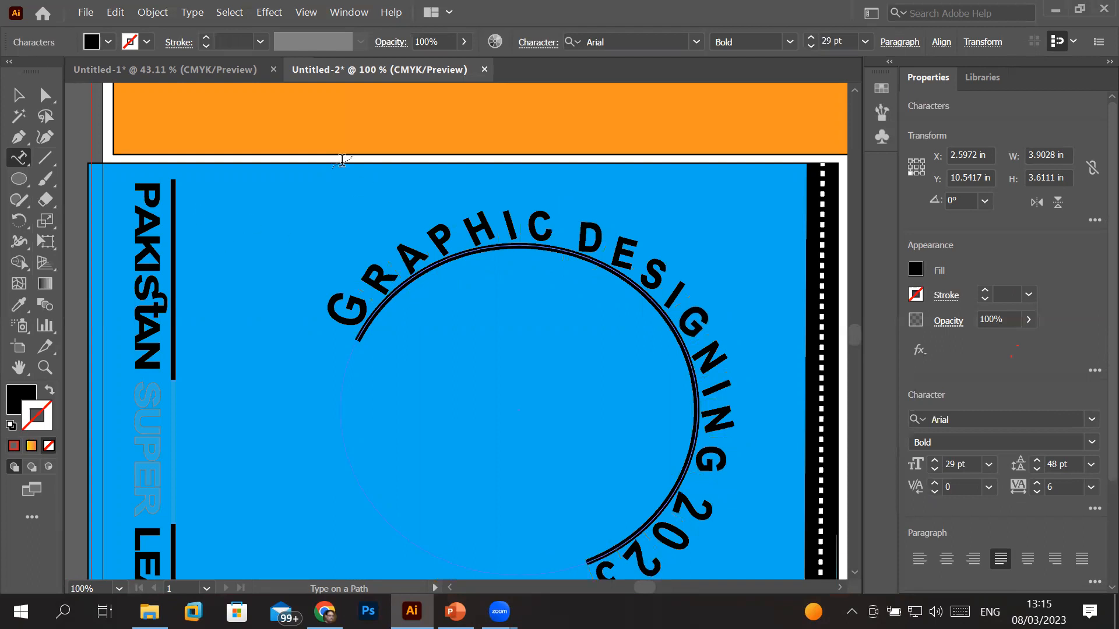
# - Remove the leading spaces before "Graphic designing 2023" so the text begins at the start of the circular path
pyautogui.scroll(-1, 468, 271)
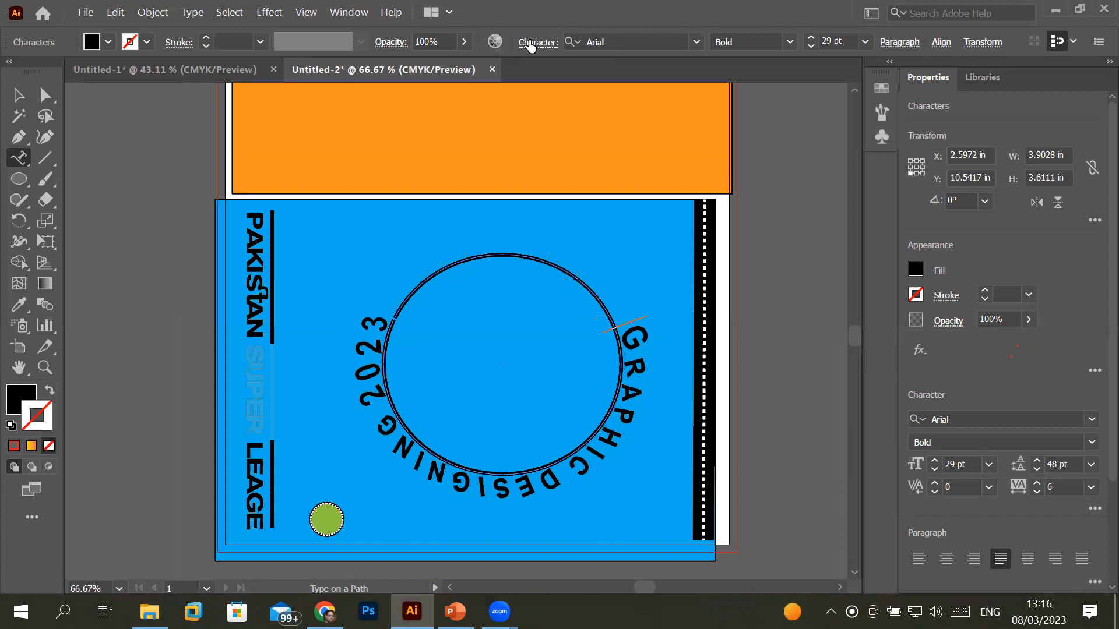
pyautogui.press('BackSpace')
pyautogui.press('BackSpace')
pyautogui.press('BackSpace')
pyautogui.press('BackSpace')
pyautogui.press('BackSpace')
pyautogui.press('BackSpace')
pyautogui.press('BackSpace')
pyautogui.press('BackSpace')
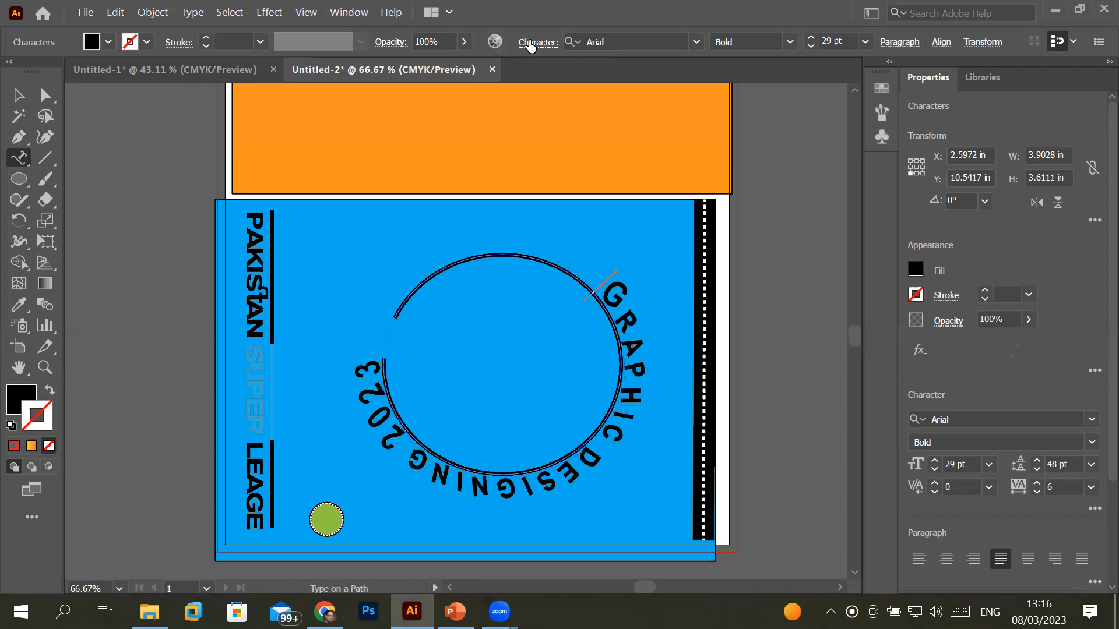
pyautogui.press('BackSpace')
pyautogui.press('BackSpace')
pyautogui.press('BackSpace')
pyautogui.press('BackSpace')
pyautogui.press('BackSpace')
pyautogui.press('BackSpace')
pyautogui.press('BackSpace')
pyautogui.press('BackSpace')
pyautogui.press('BackSpace')
pyautogui.press('BackSpace')
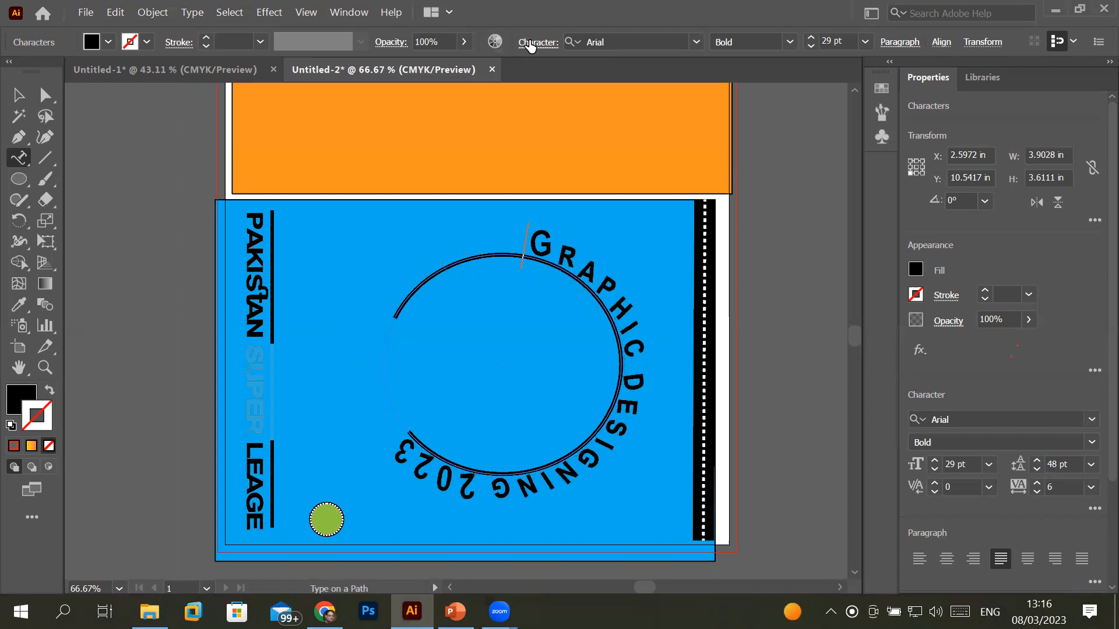
pyautogui.press('BackSpace')
pyautogui.press('BackSpace')
pyautogui.press('BackSpace')
pyautogui.press('BackSpace')
pyautogui.press('BackSpace')
pyautogui.press('BackSpace')
pyautogui.press('BackSpace')
pyautogui.press('BackSpace')
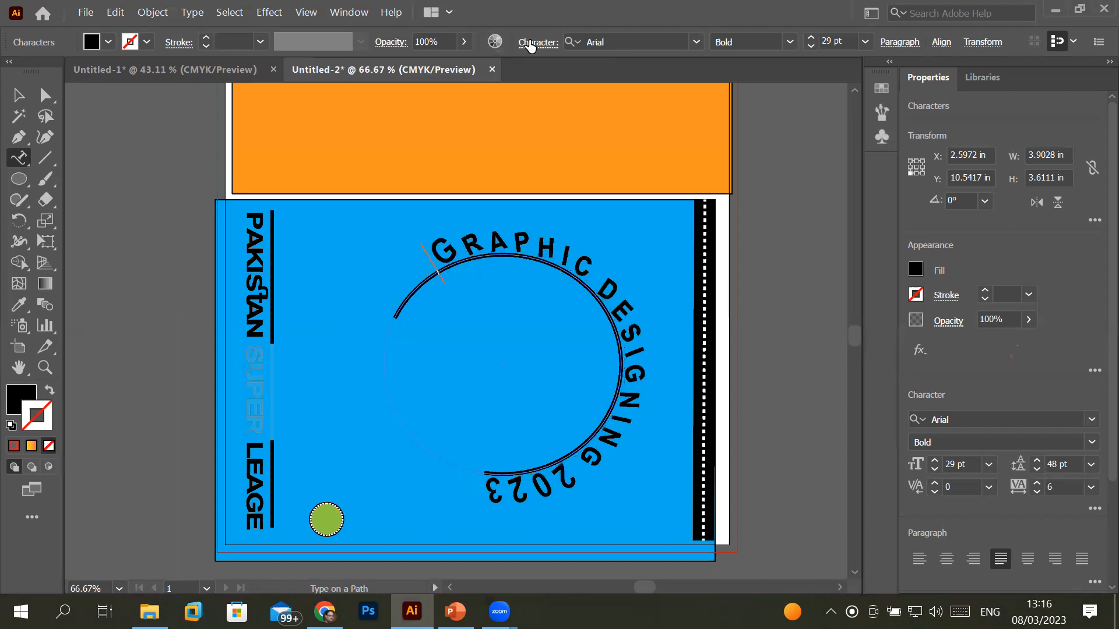
pyautogui.press('BackSpace')
pyautogui.press('BackSpace')
pyautogui.press('BackSpace')
pyautogui.press('BackSpace')
pyautogui.press('BackSpace')
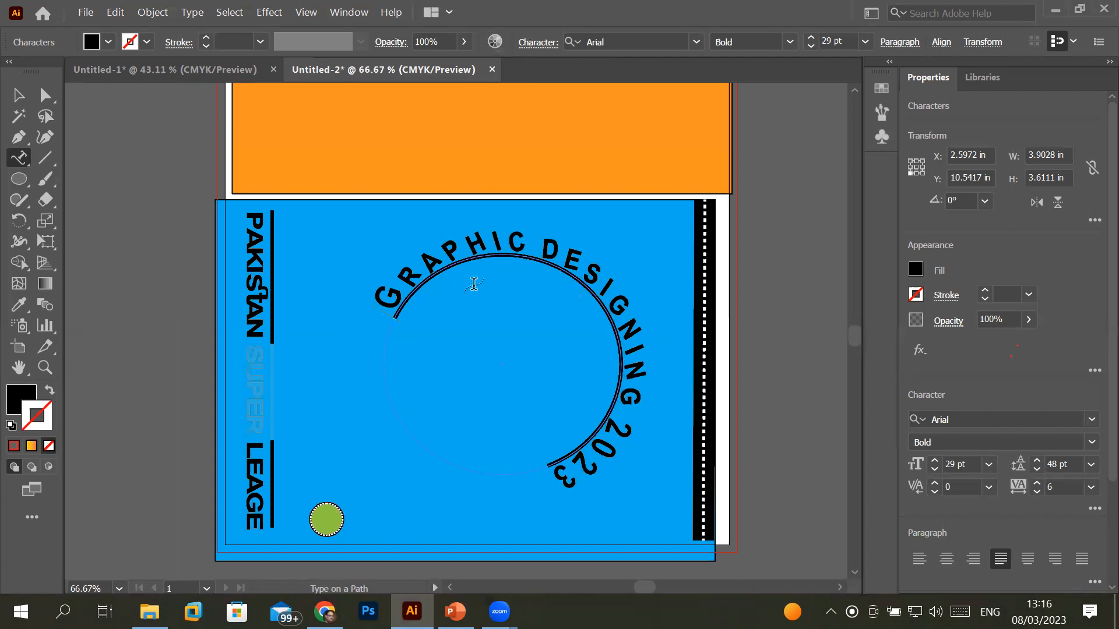
# - Look through the character settings, object commands and Type on a Path options available for the circular text
pyautogui.click(537, 45)
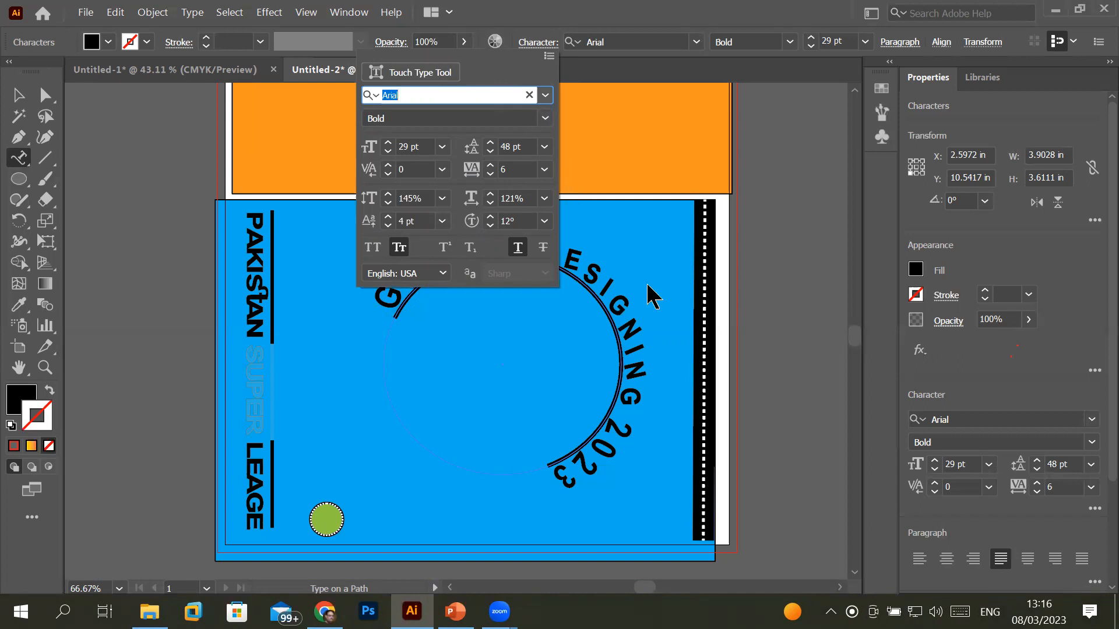
pyautogui.click(232, 23)
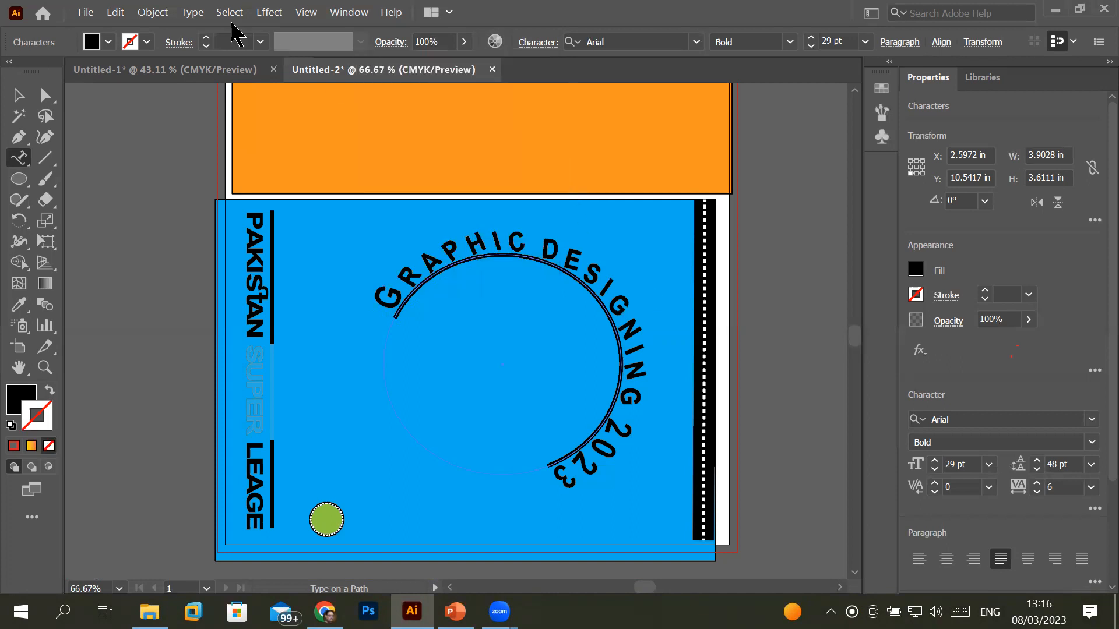
pyautogui.click(153, 13)
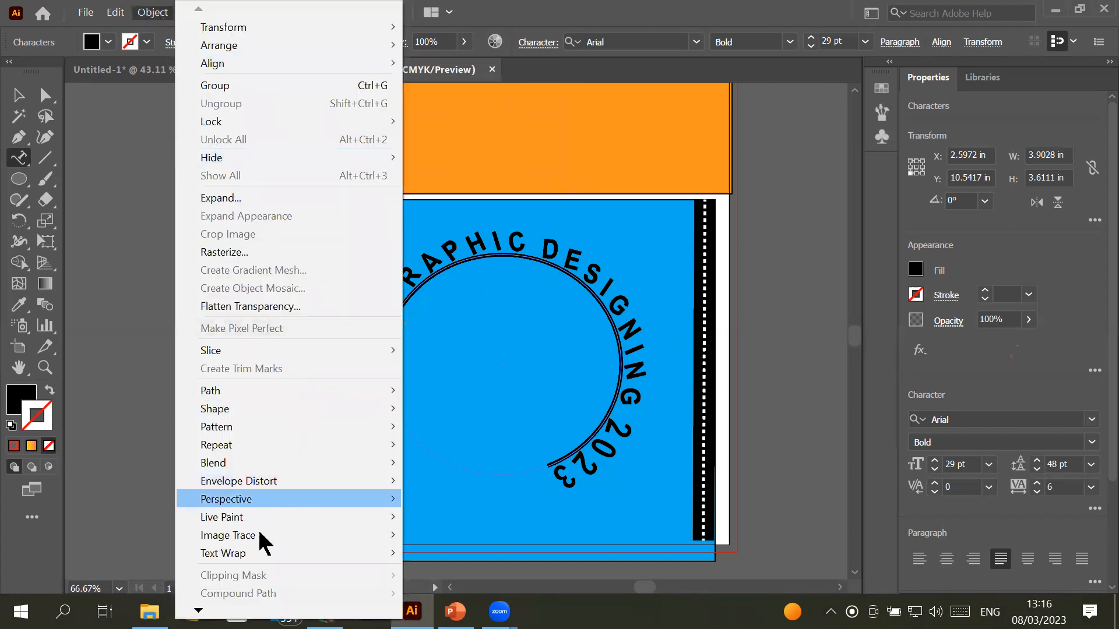
pyautogui.moveTo(227, 551)
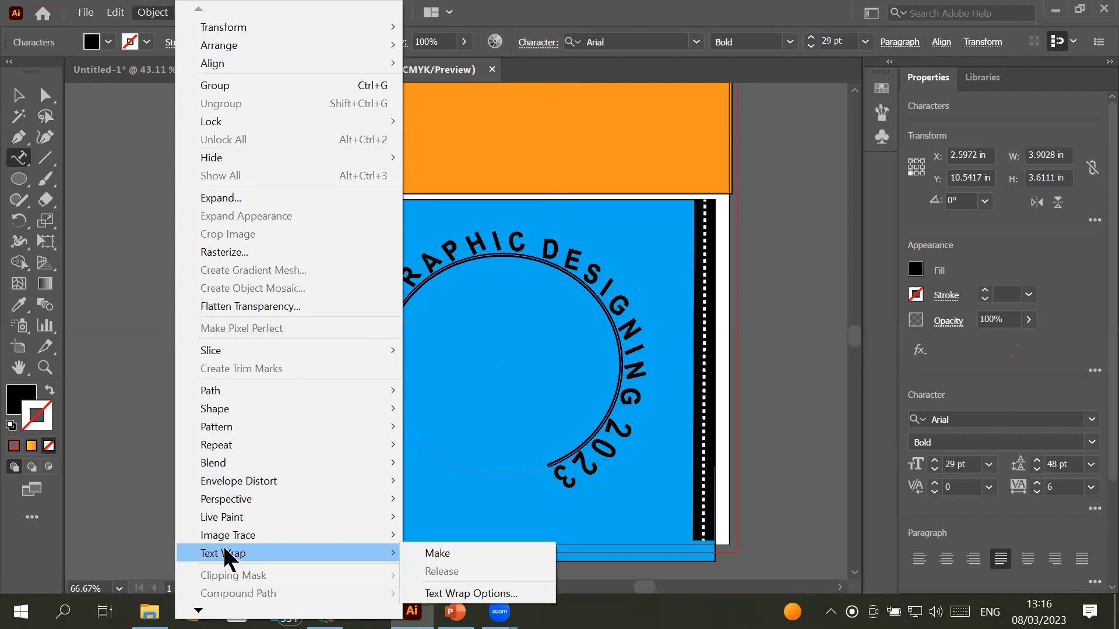
pyautogui.moveTo(230, 477)
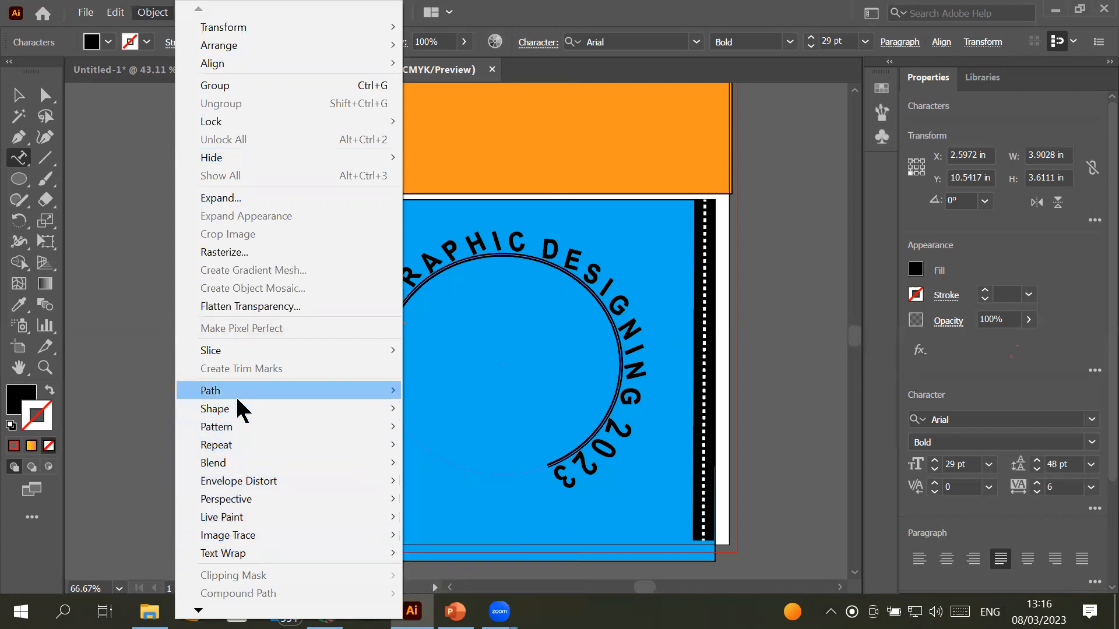
pyautogui.moveTo(240, 407)
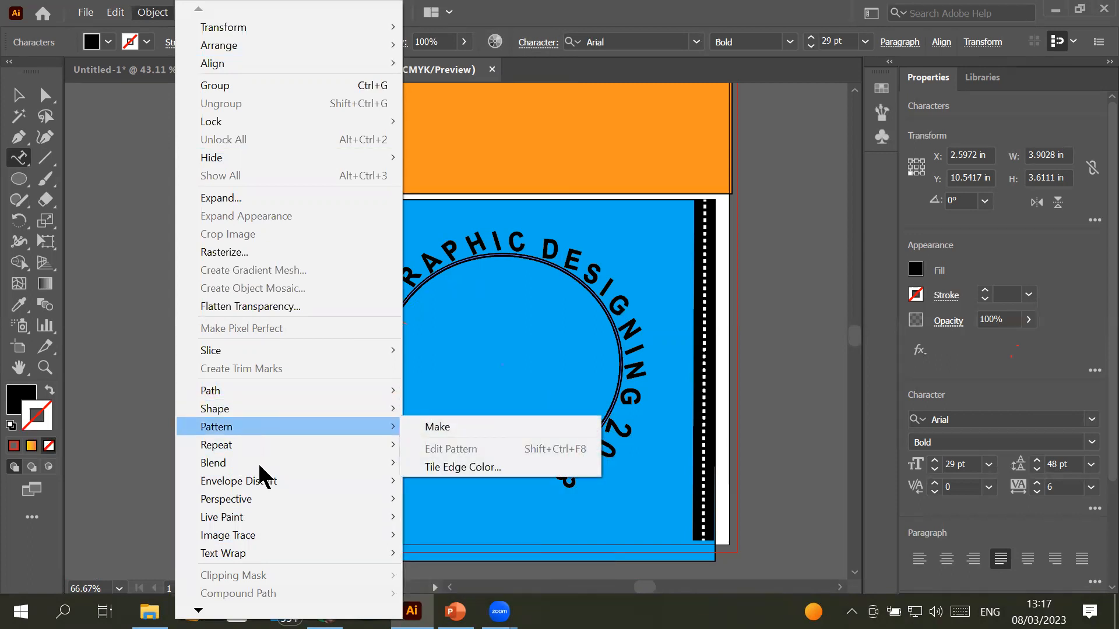
pyautogui.moveTo(239, 612)
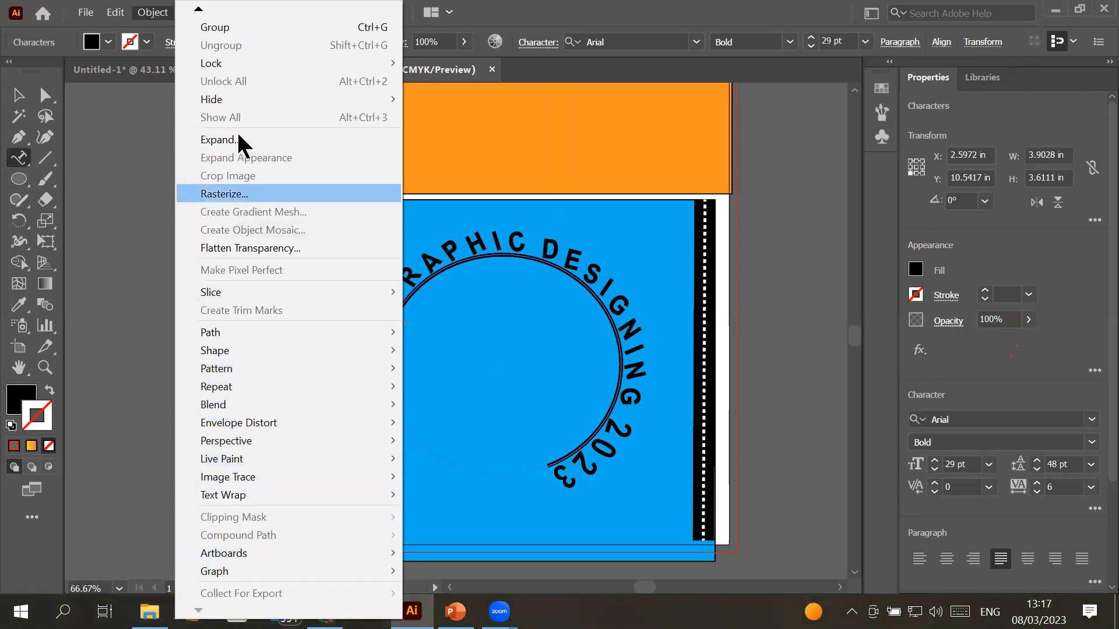
pyautogui.moveTo(201, 11)
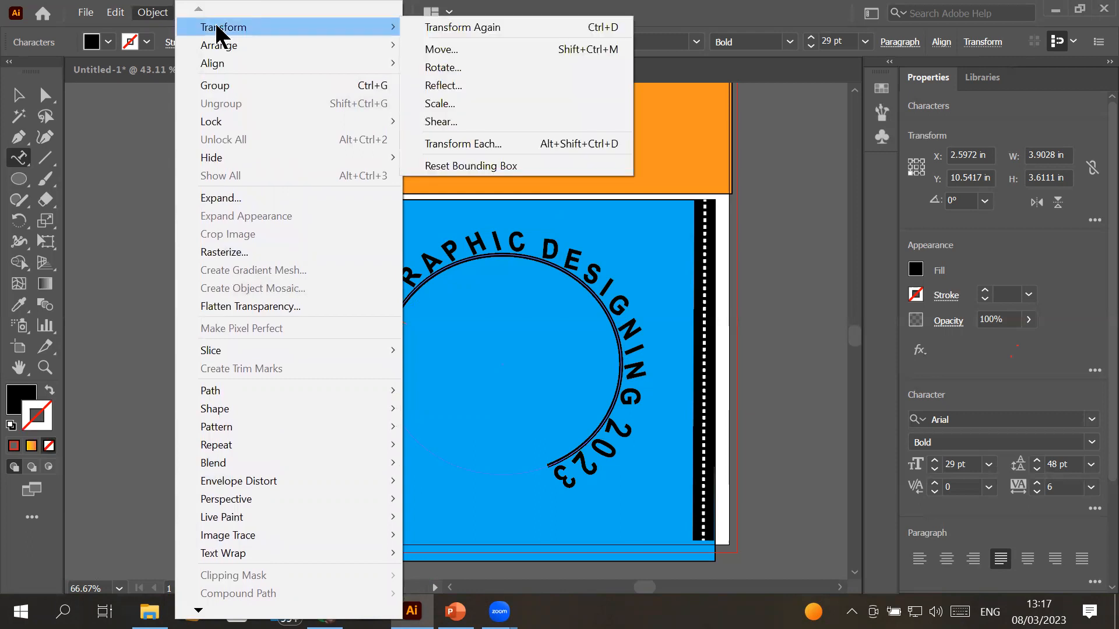
pyautogui.moveTo(217, 40)
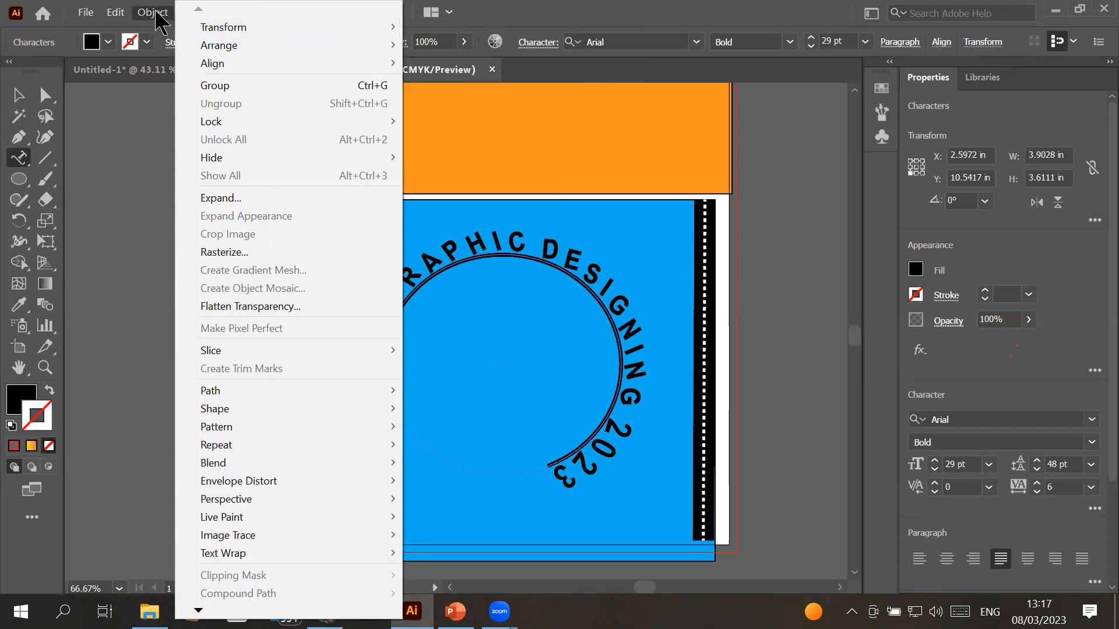
pyautogui.click(176, 11)
pyautogui.click(192, 12)
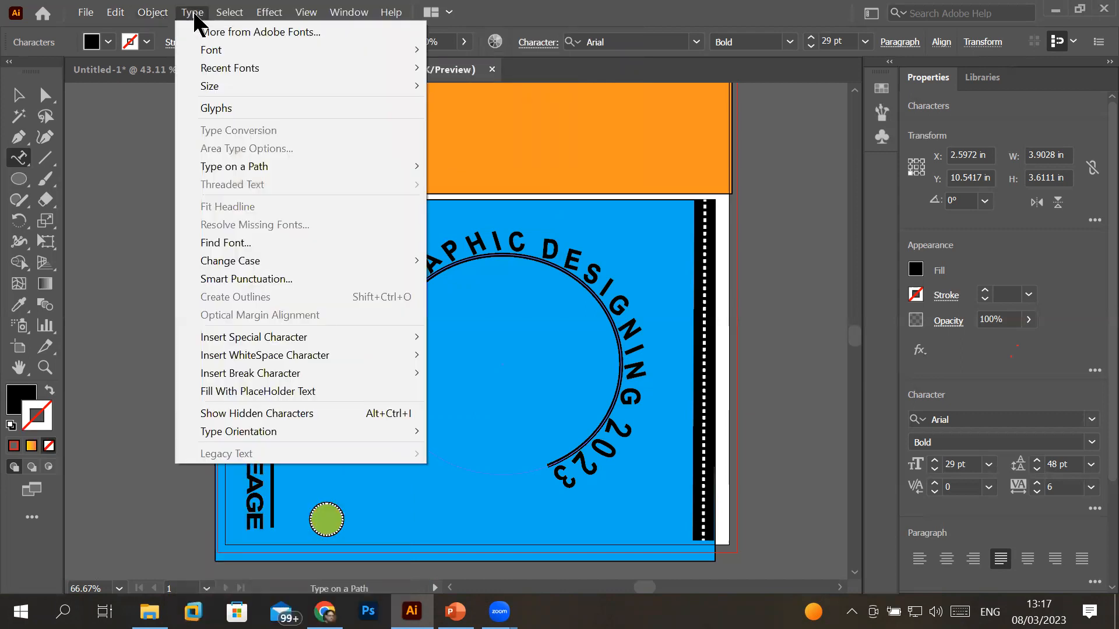
pyautogui.moveTo(246, 166)
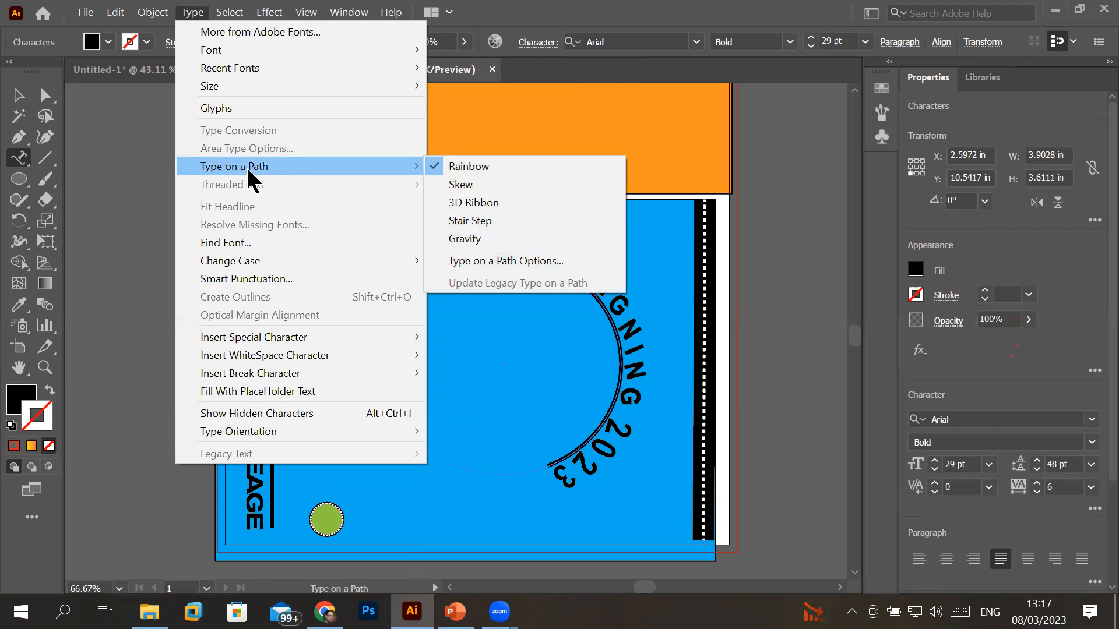
pyautogui.click(605, 262)
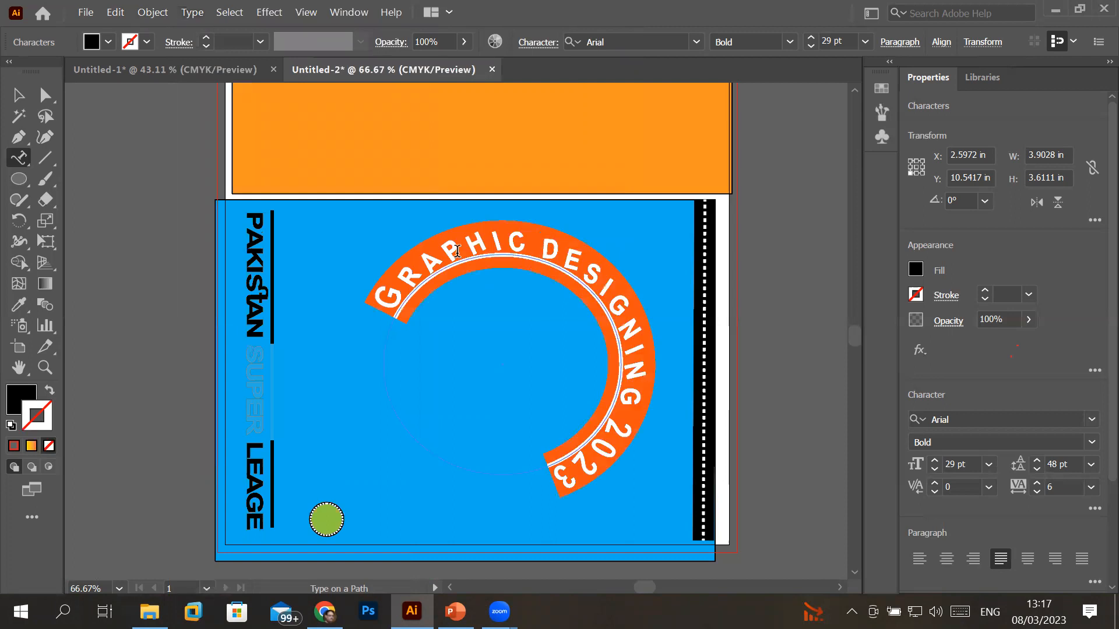
# - Delete the circular text and add a straight line of text reading "Graphic designing" on the orange rectangle with the Type tool
pyautogui.press('BackSpace')
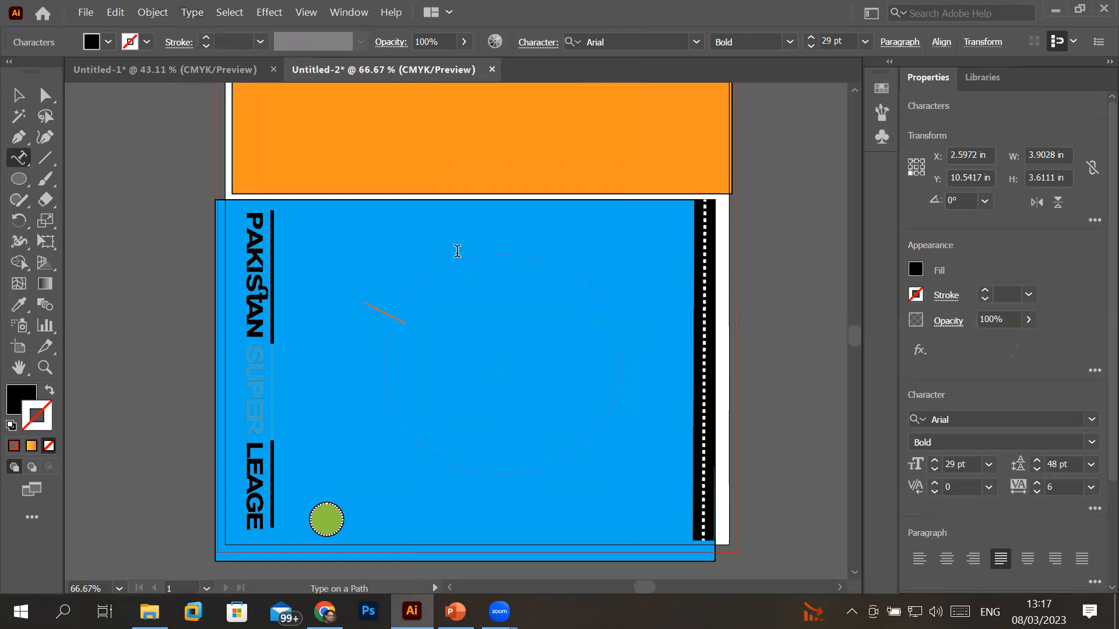
pyautogui.moveTo(22, 156); pyautogui.dragTo(73, 157)
pyautogui.click(353, 120)
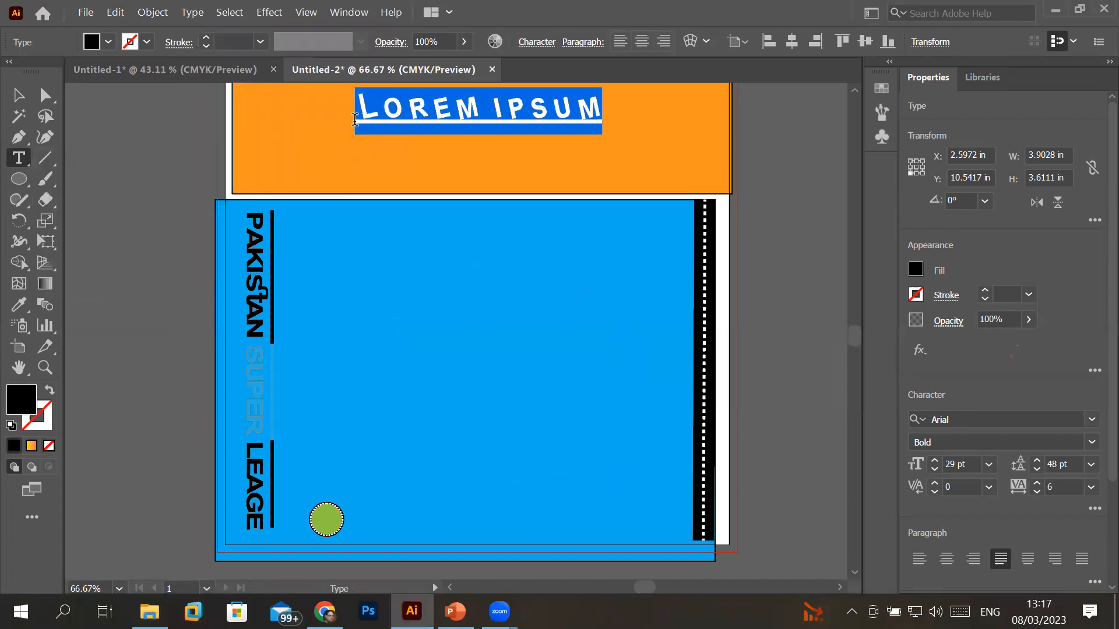
pyautogui.write('Grapic')
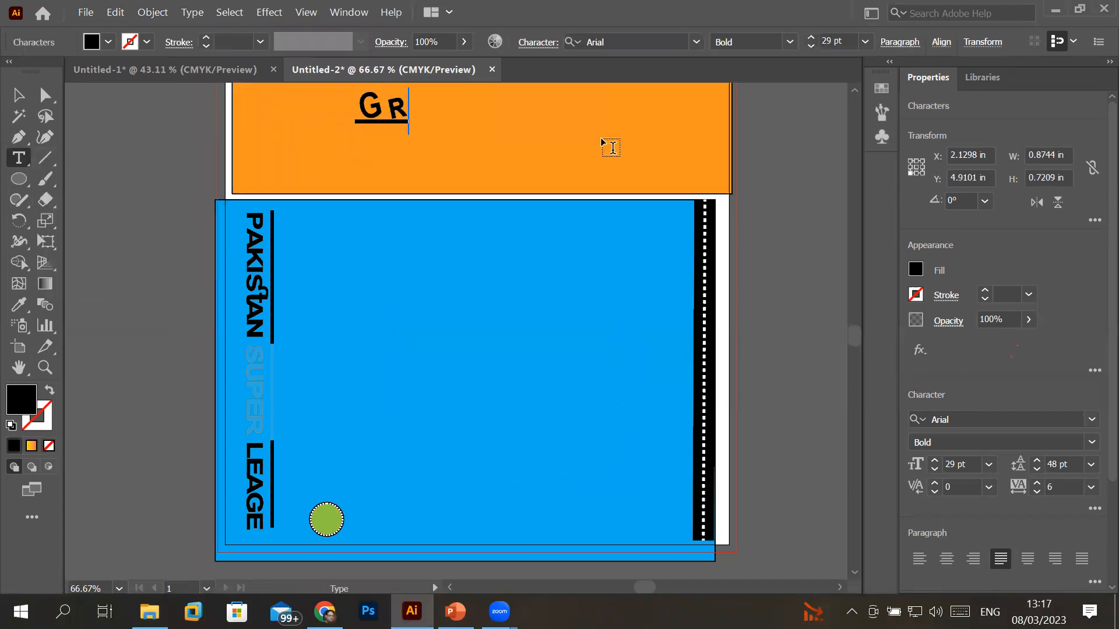
pyautogui.press('BackSpace')
pyautogui.press('BackSpace')
pyautogui.write('hic designin')
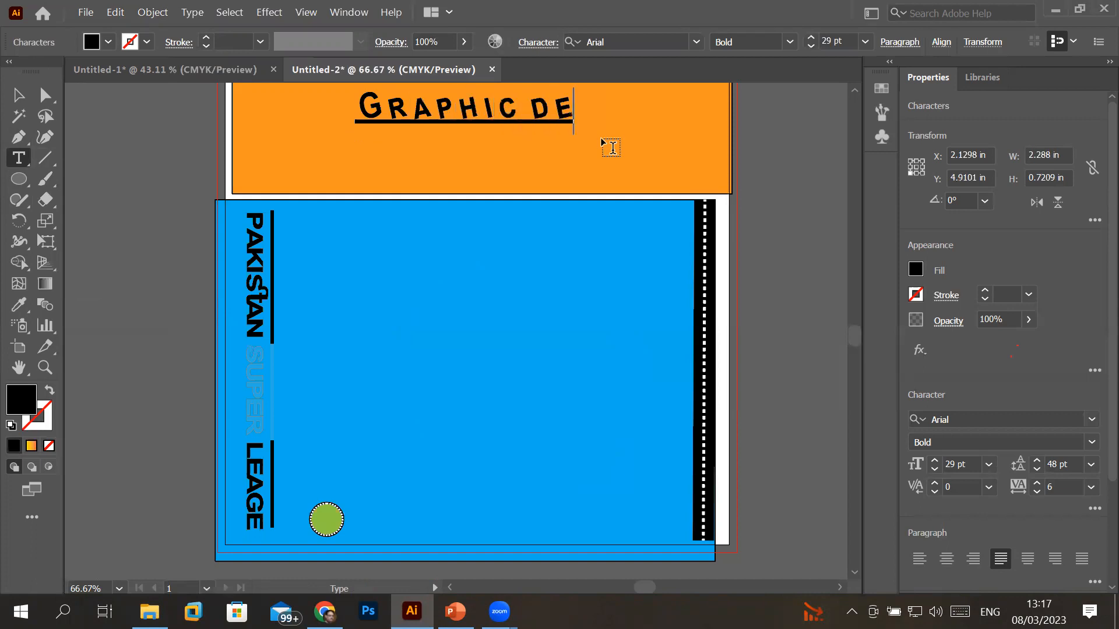
pyautogui.write('g')
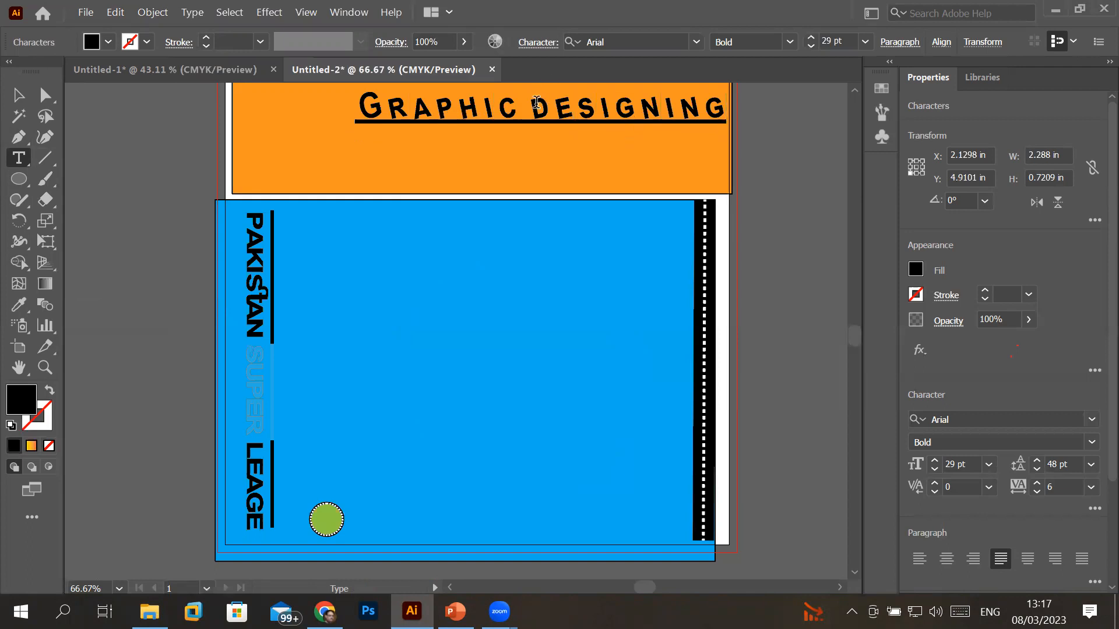
# - Select the whole "Graphic designing" text on the orange rectangle and reset its character settings to the defaults
pyautogui.doubleClick(536, 102)
pyautogui.tripleClick(537, 102)
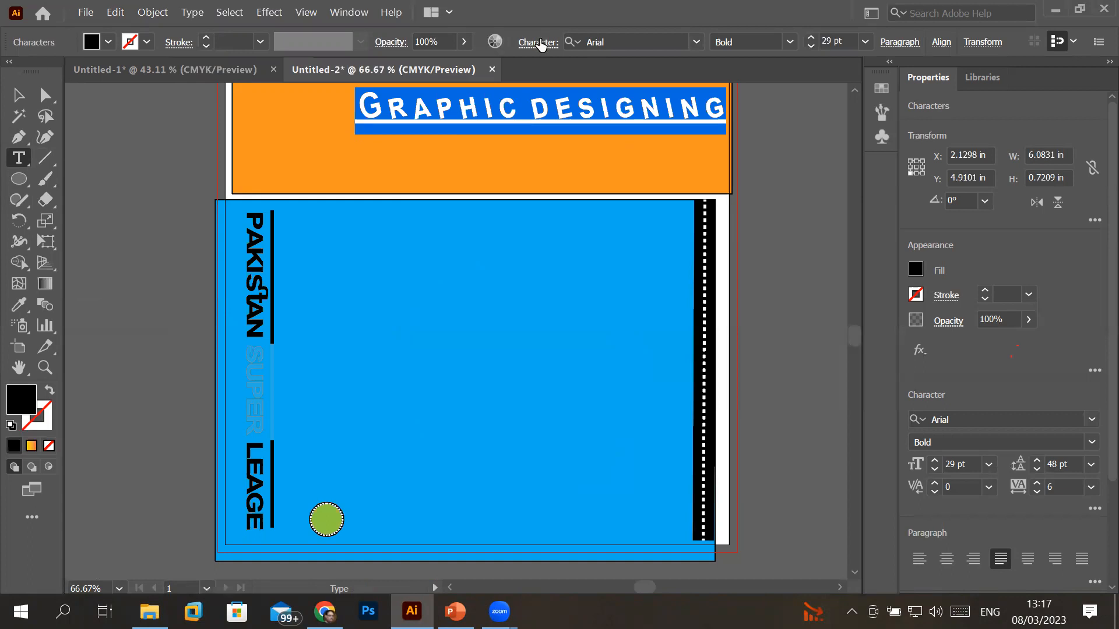
pyautogui.click(538, 42)
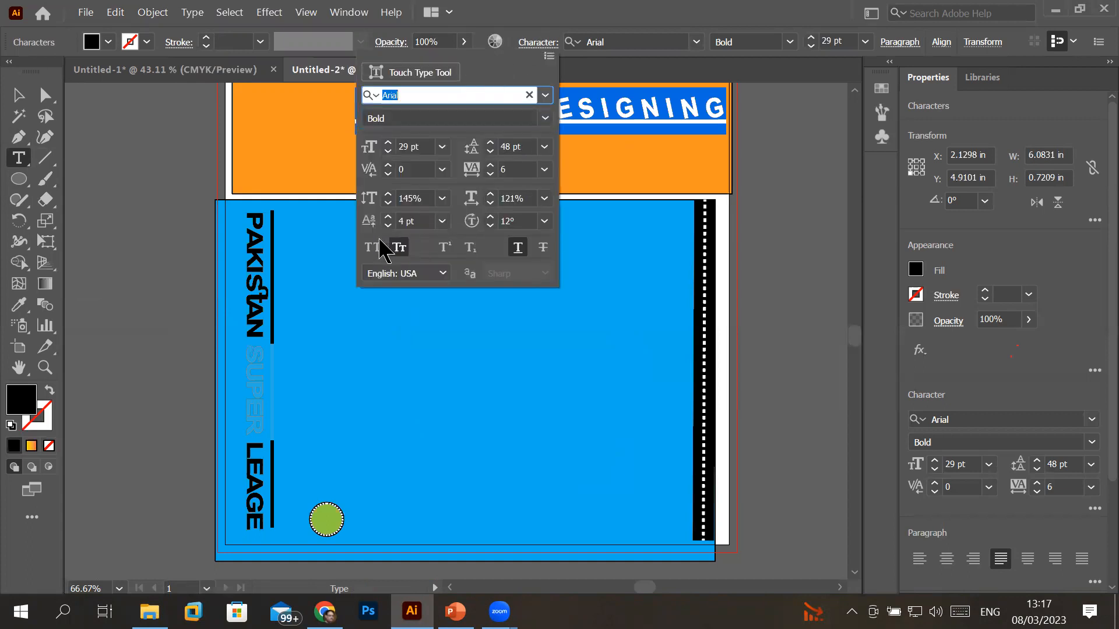
pyautogui.click(526, 222)
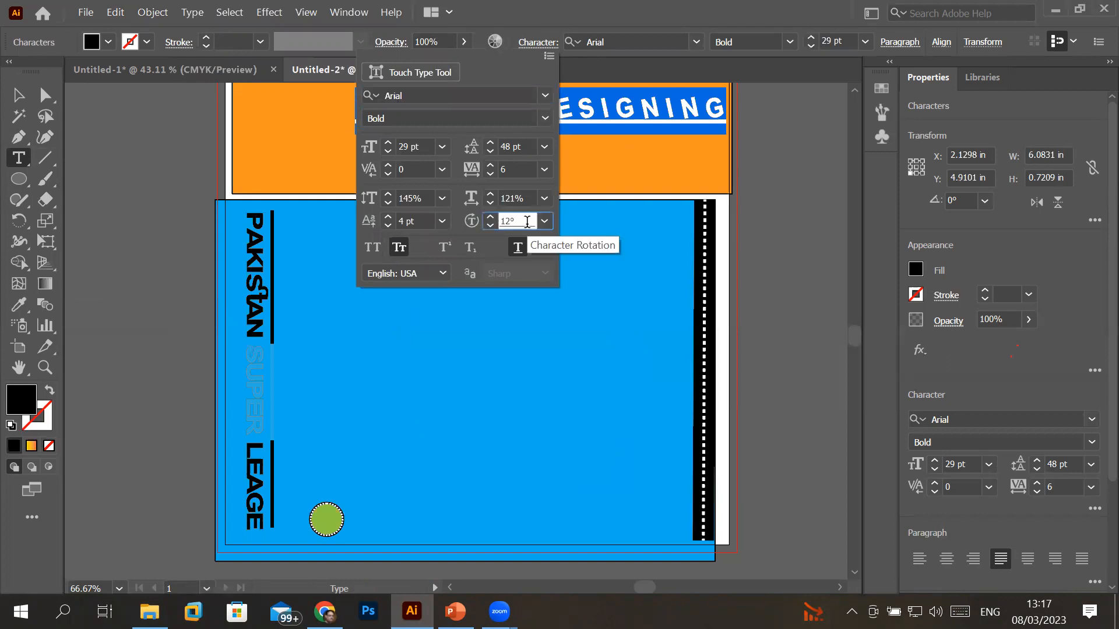
pyautogui.click(494, 199)
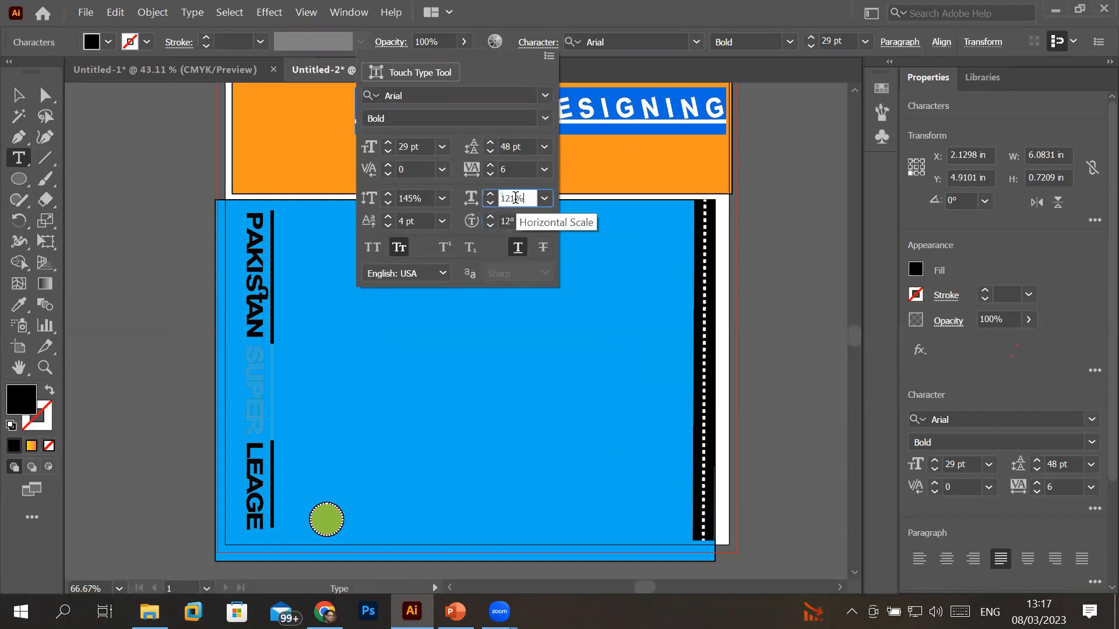
pyautogui.click(420, 200)
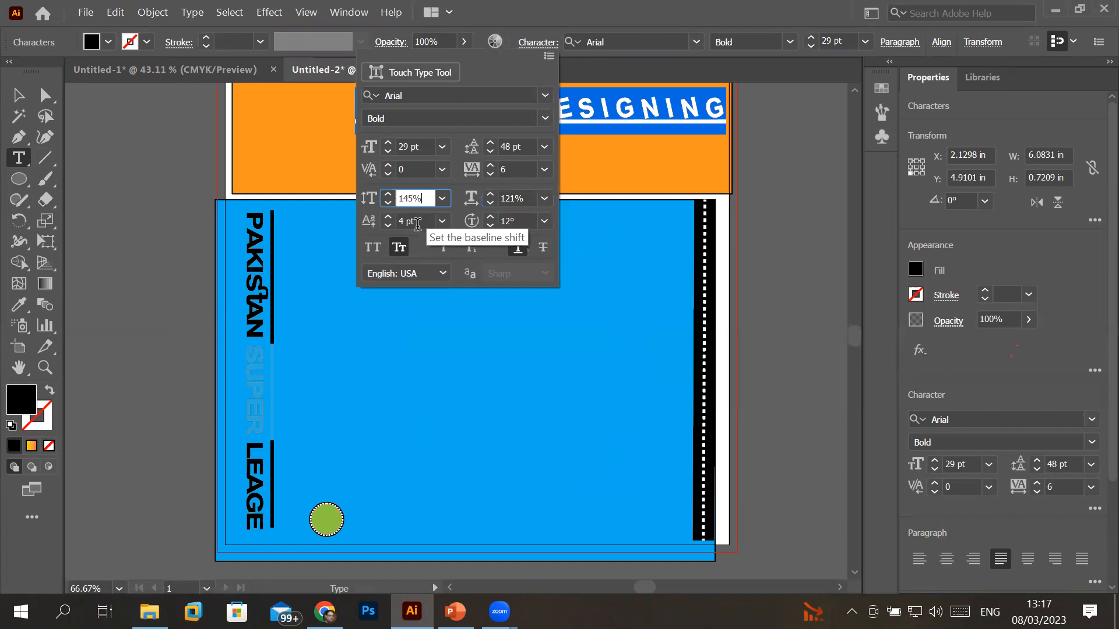
pyautogui.click(418, 223)
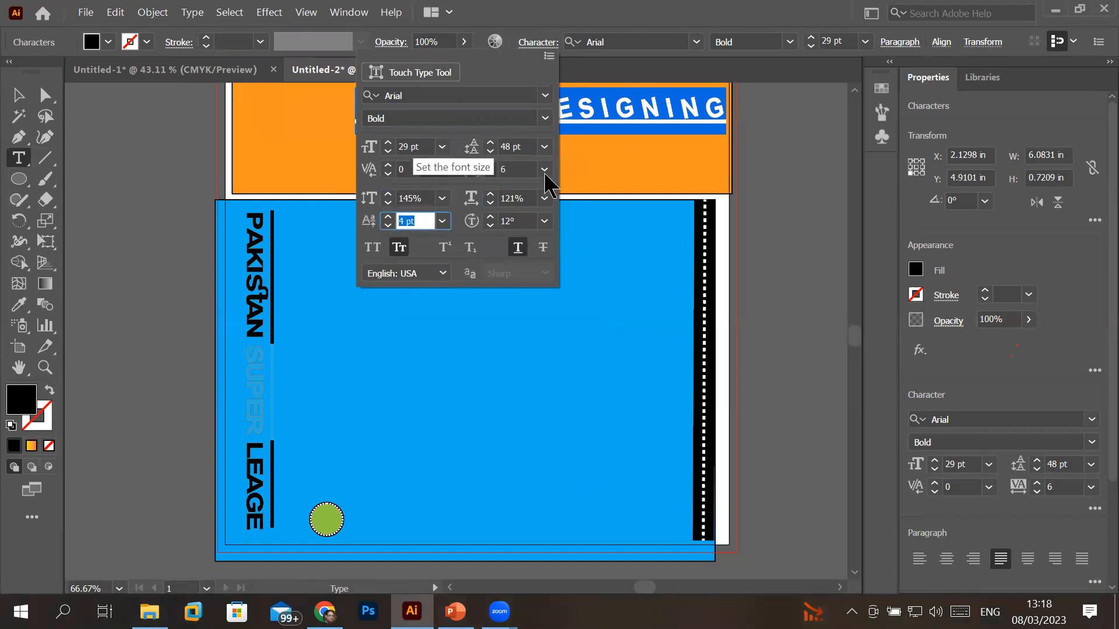
pyautogui.click(502, 198)
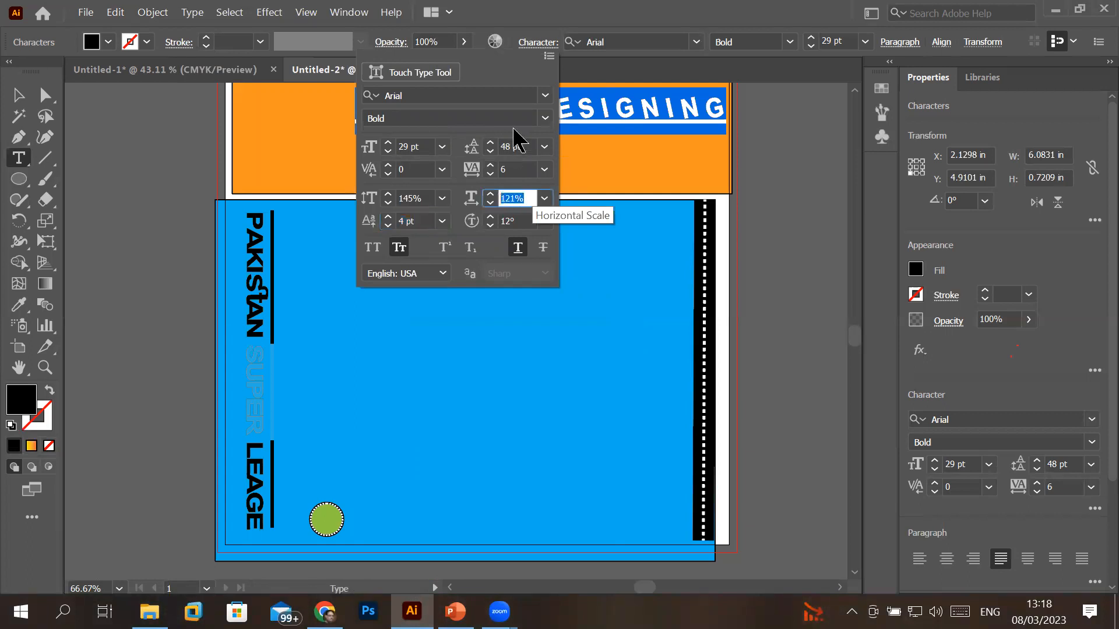
pyautogui.click(549, 57)
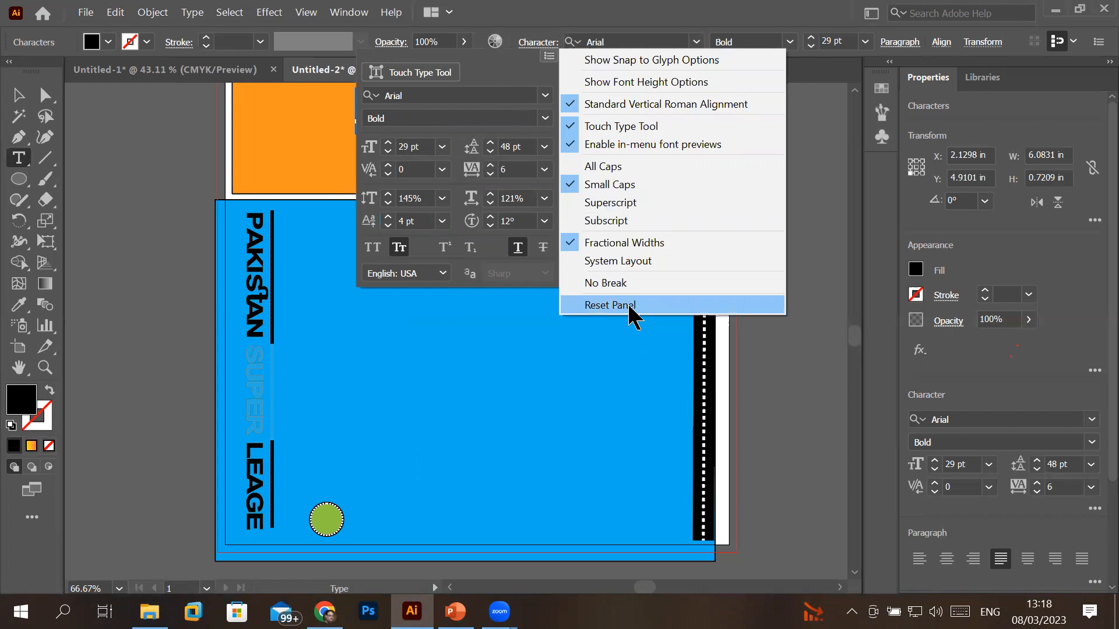
pyautogui.click(610, 305)
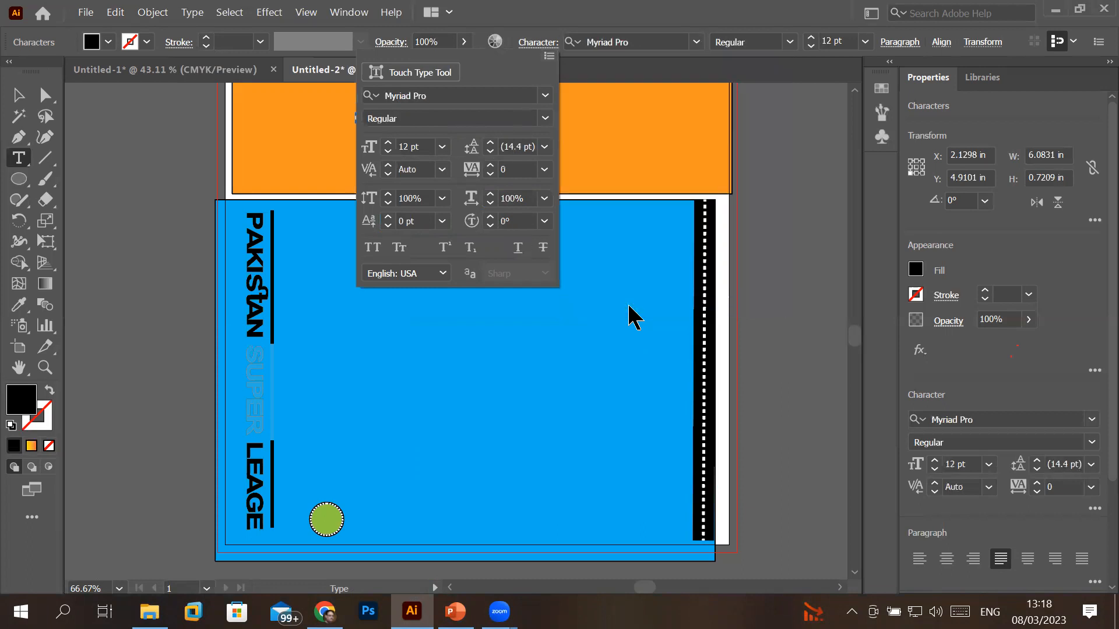
# - Examine the reset text's character settings up close: font, size, leading, kerning, tracking, vertical and horizontal scale, baseline shift and rotation
pyautogui.click(320, 134)
pyautogui.hotkey('ctrl', '+')
pyautogui.hotkey('ctrl', '+')
pyautogui.hotkey('ctrl', '+')
pyautogui.hotkey('ctrl', '+')
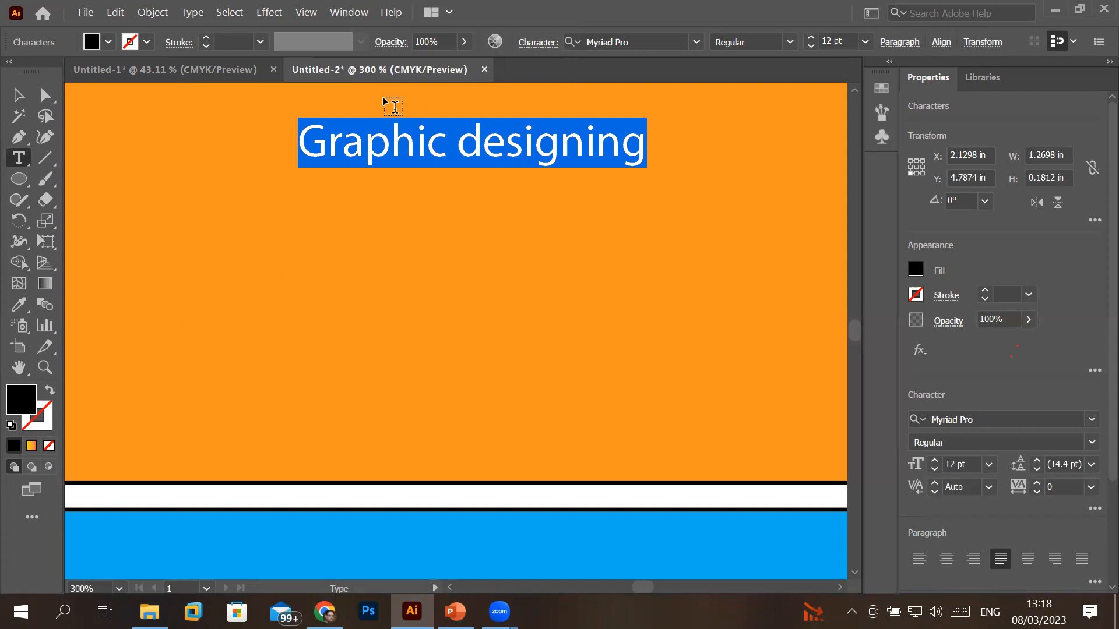
pyautogui.click(537, 44)
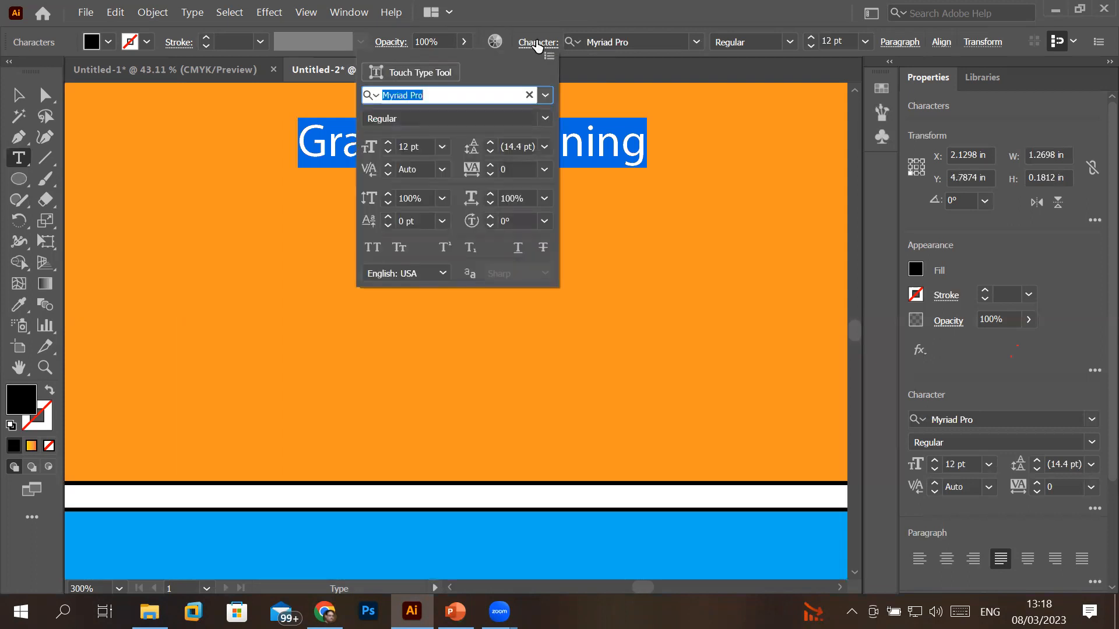
pyautogui.click(422, 199)
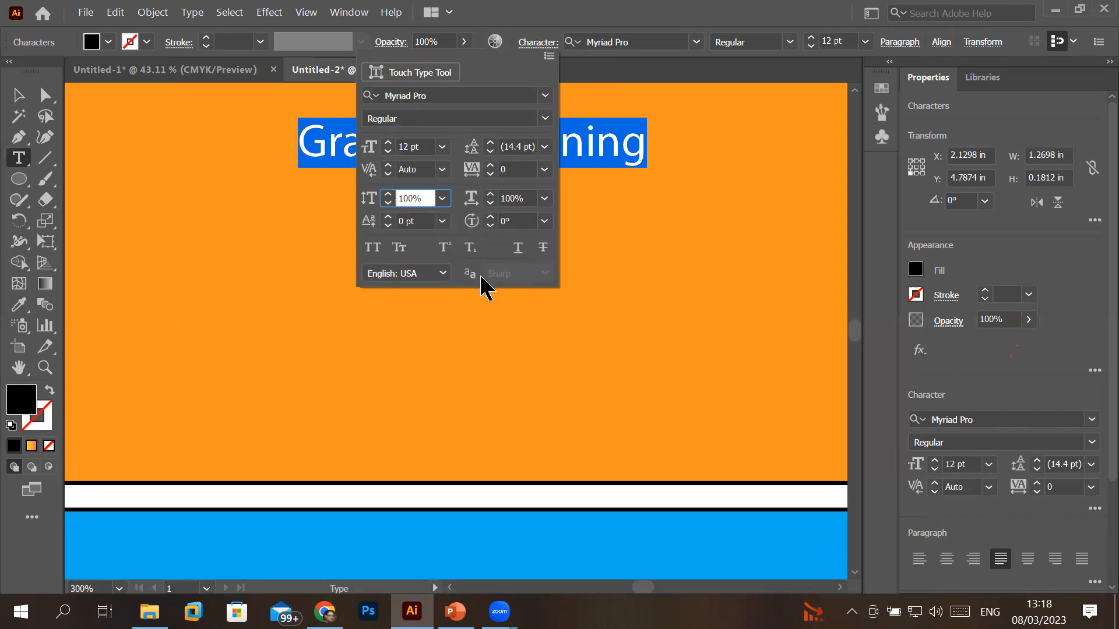
pyautogui.click(525, 199)
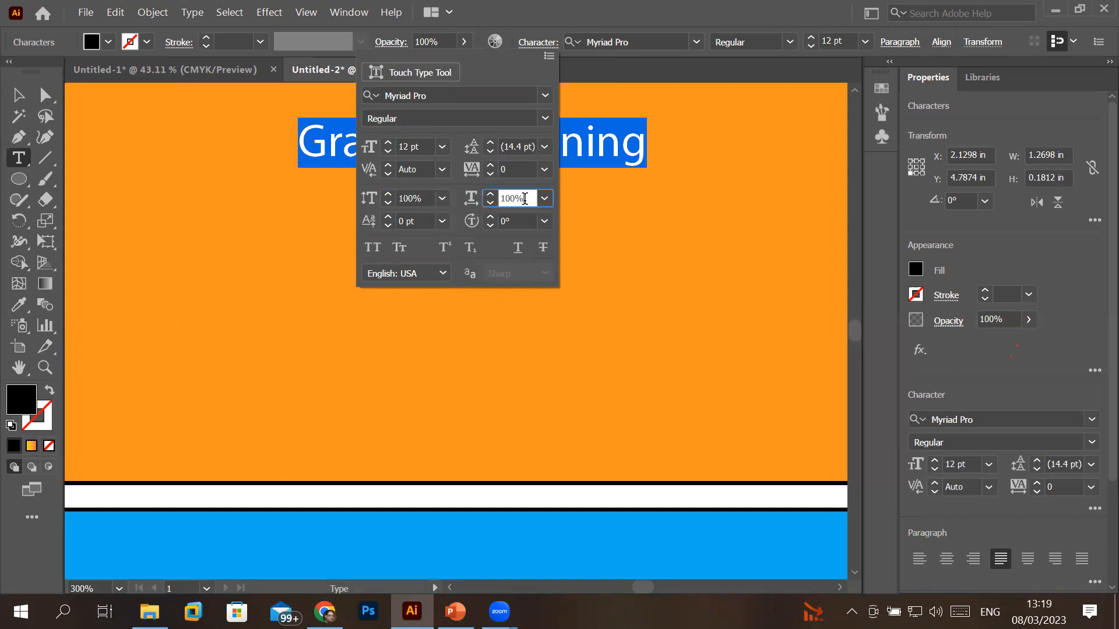
pyautogui.click(523, 223)
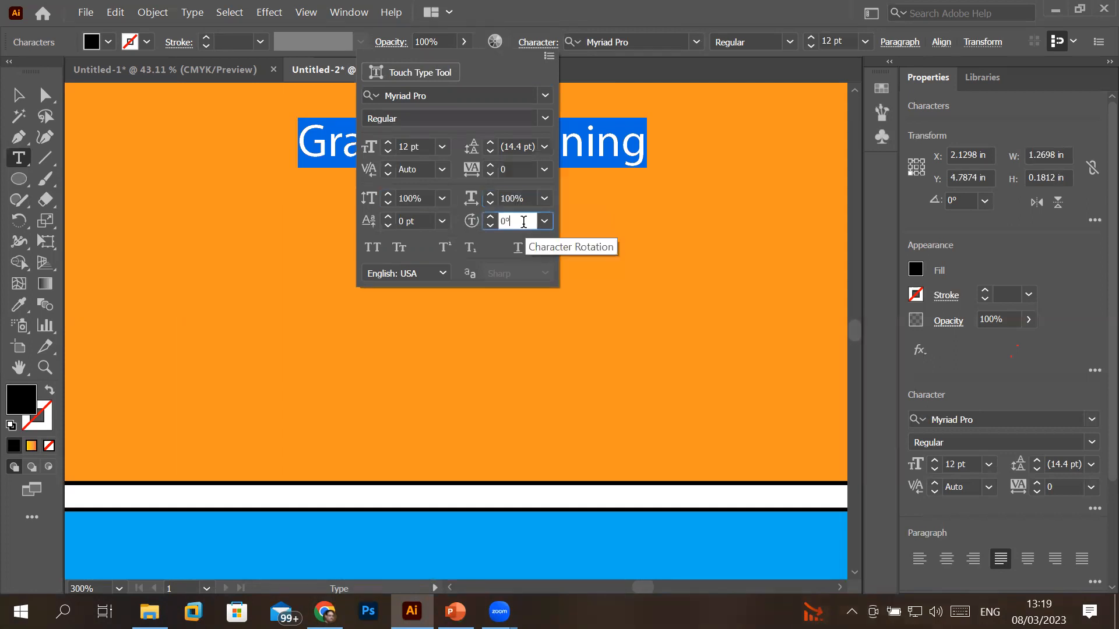
pyautogui.click(417, 222)
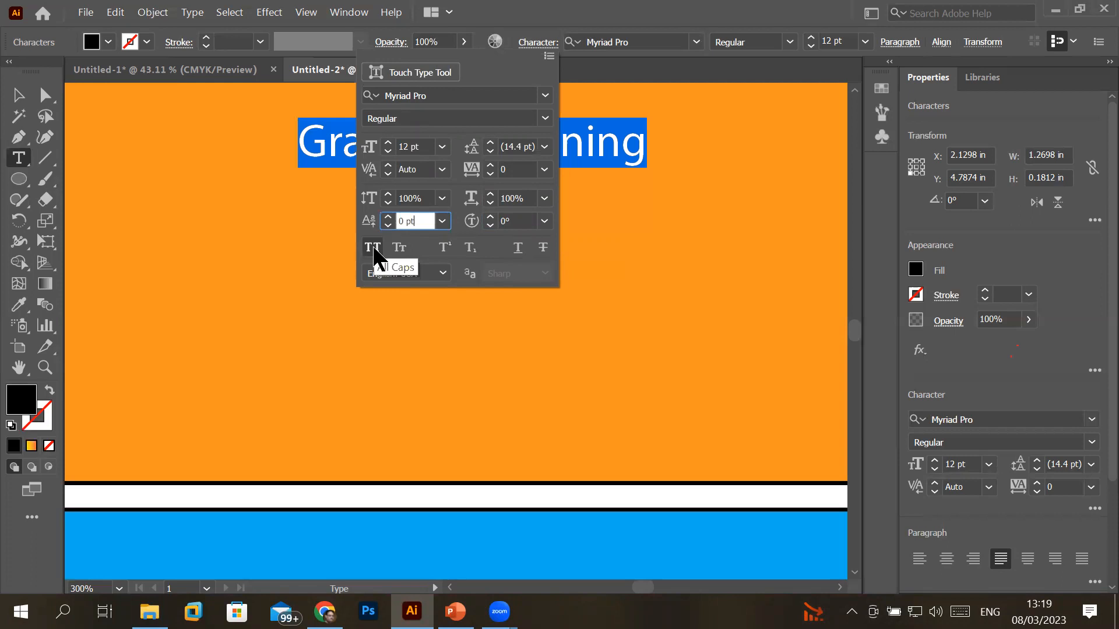
pyautogui.click(411, 146)
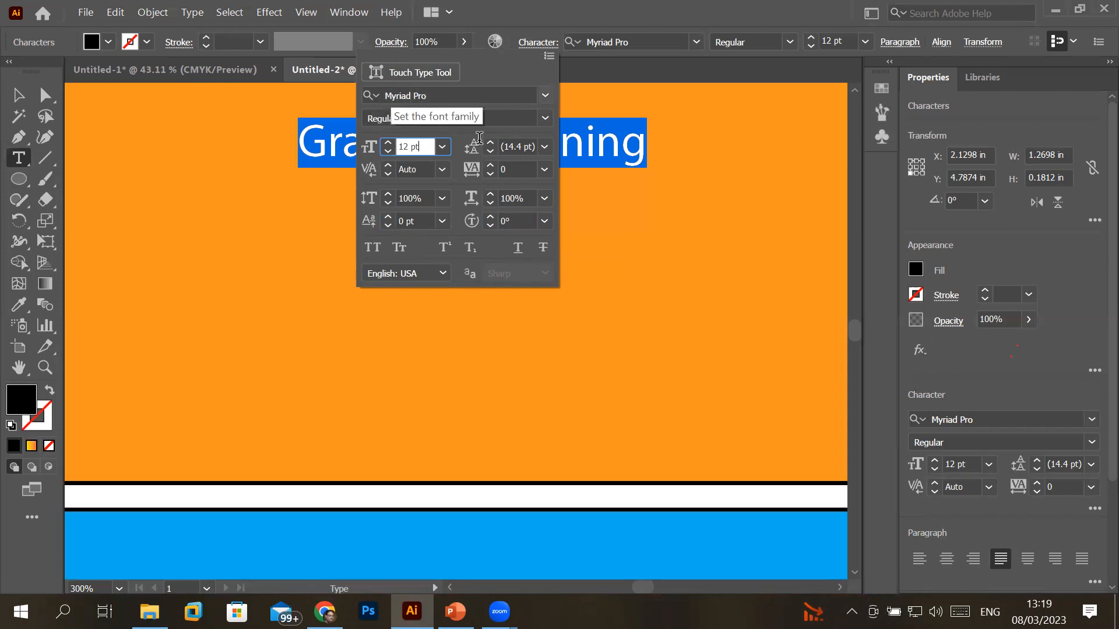
pyautogui.click(441, 95)
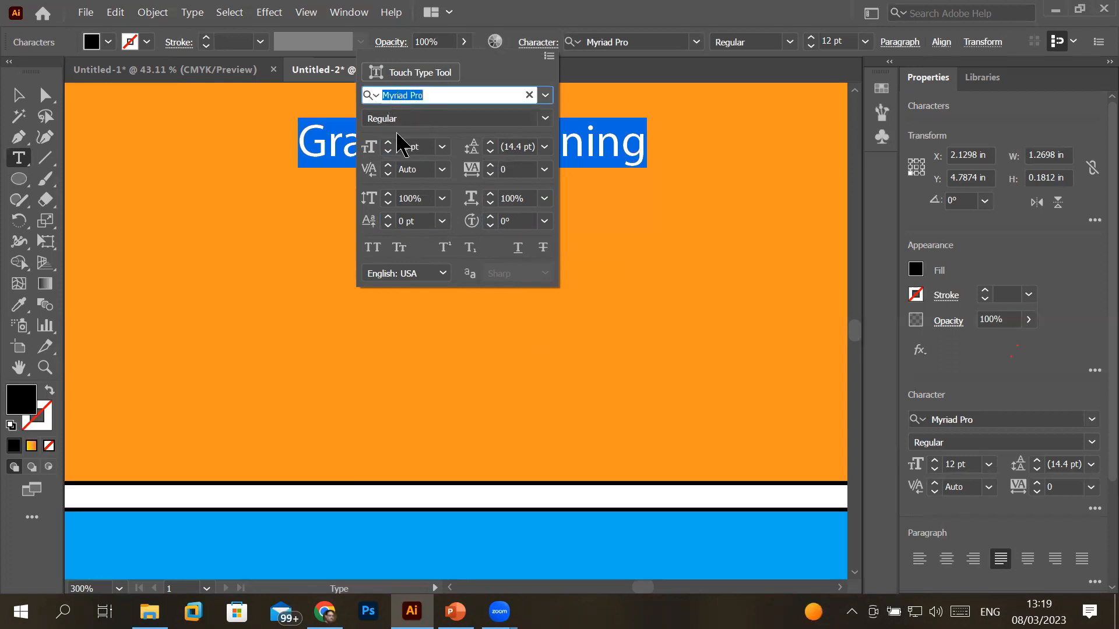
pyautogui.click(416, 147)
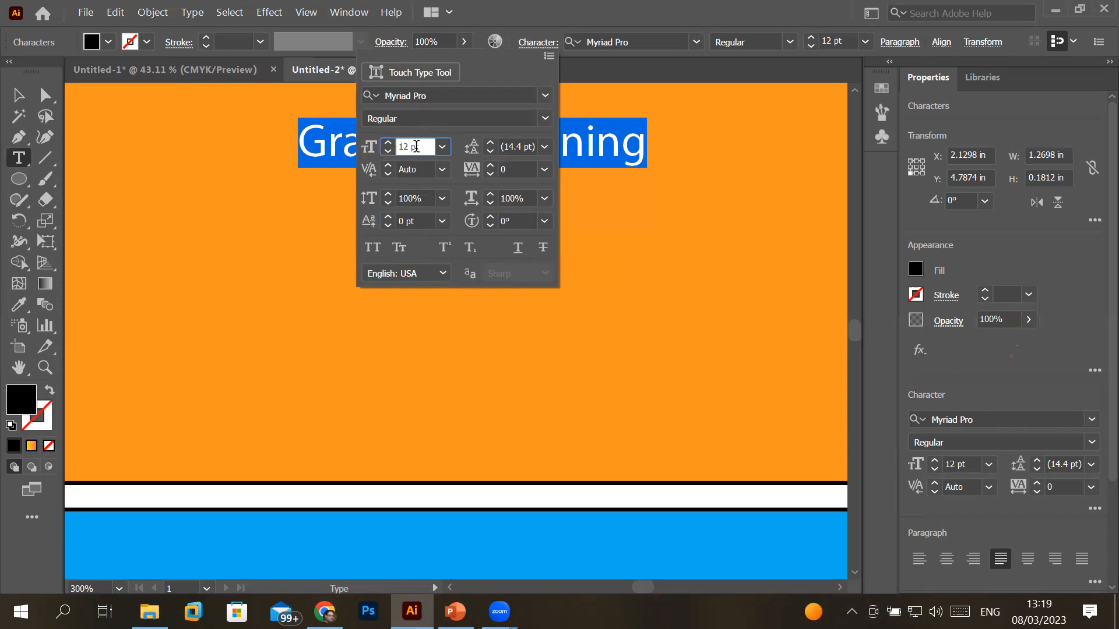
pyautogui.click(533, 148)
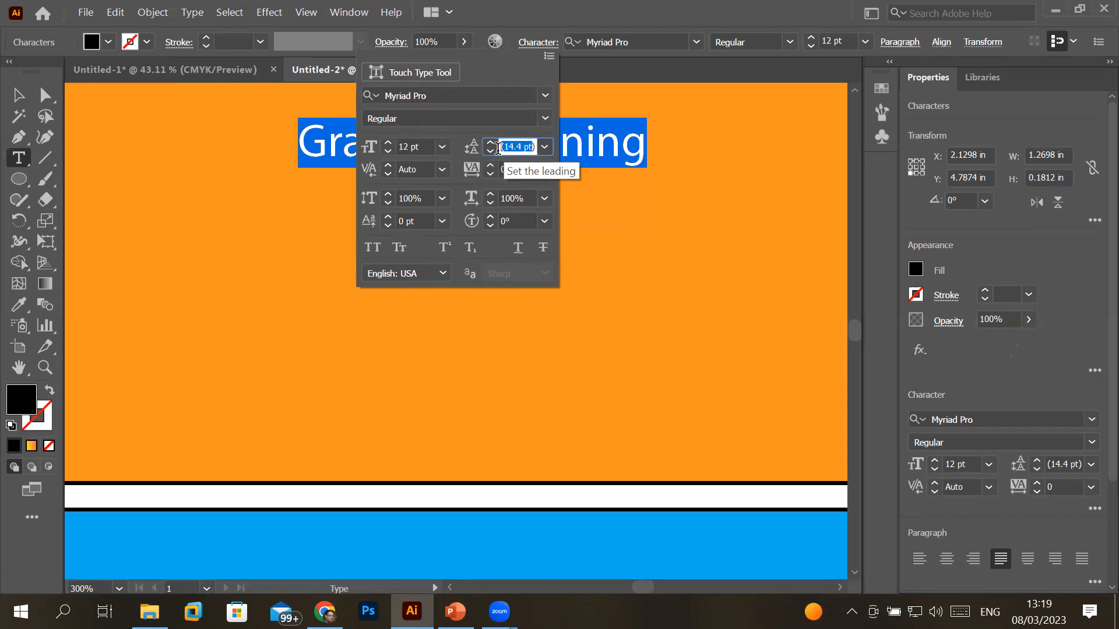
pyautogui.click(418, 170)
pyautogui.click(519, 169)
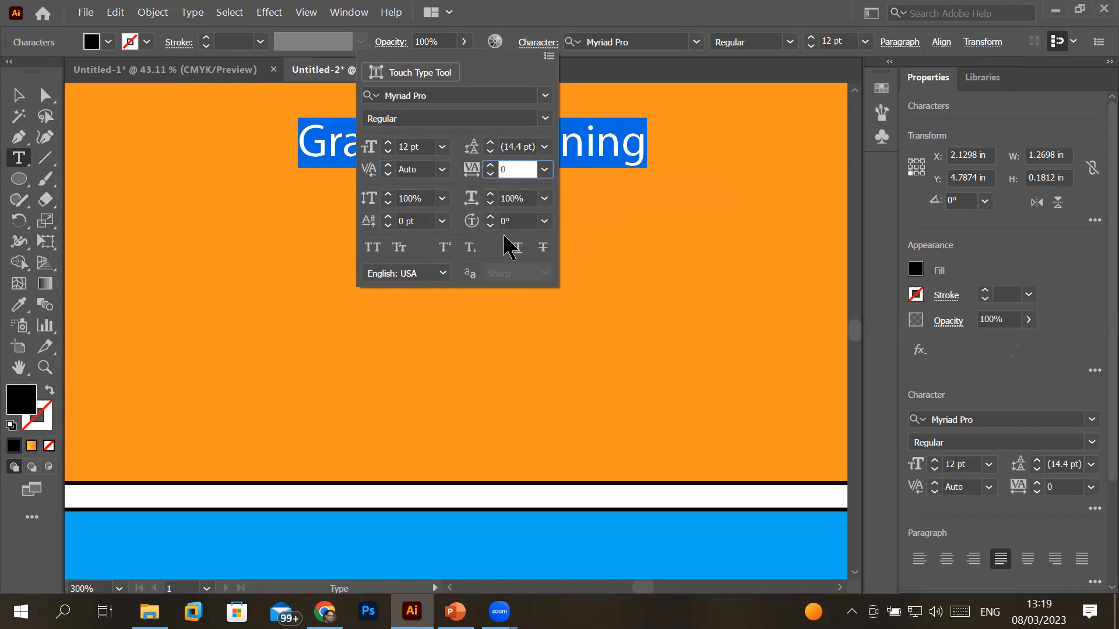
# - Set the selected text's font size to 22 pt and its leading to 17 pt
pyautogui.click(427, 147)
pyautogui.scroll(10, 428, 147)
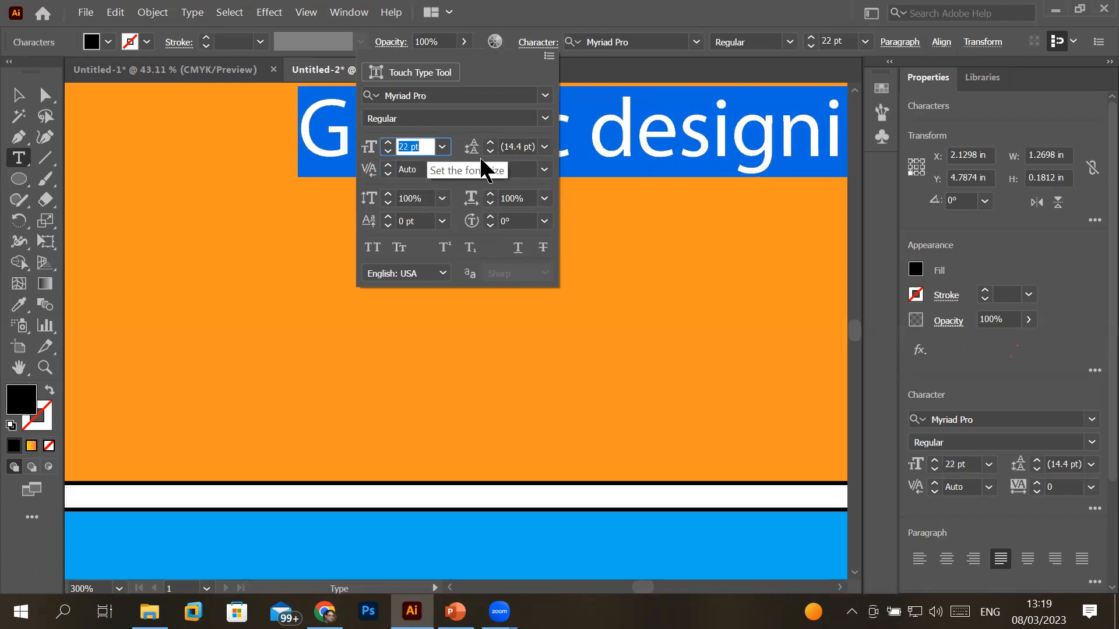
pyautogui.click(510, 145)
pyautogui.scroll(3, 510, 146)
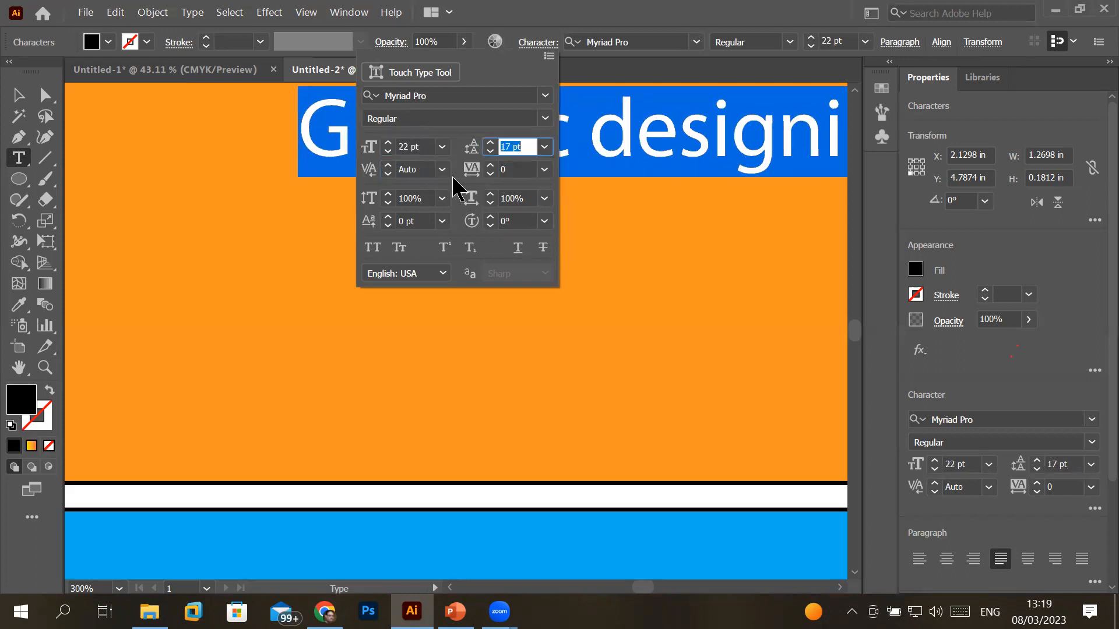
# - Scale the selected text to 110% vertically and 115% horizontally, with a baseline shift of 6 pt
pyautogui.click(422, 197)
pyautogui.scroll(10, 422, 197)
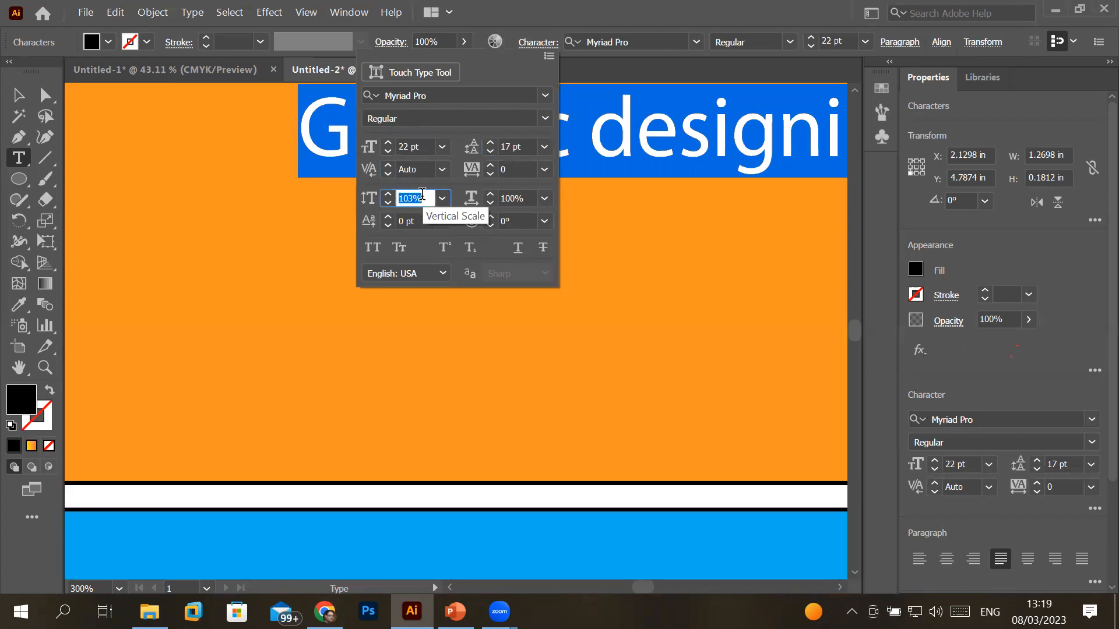
pyautogui.click(521, 197)
pyautogui.scroll(15, 522, 197)
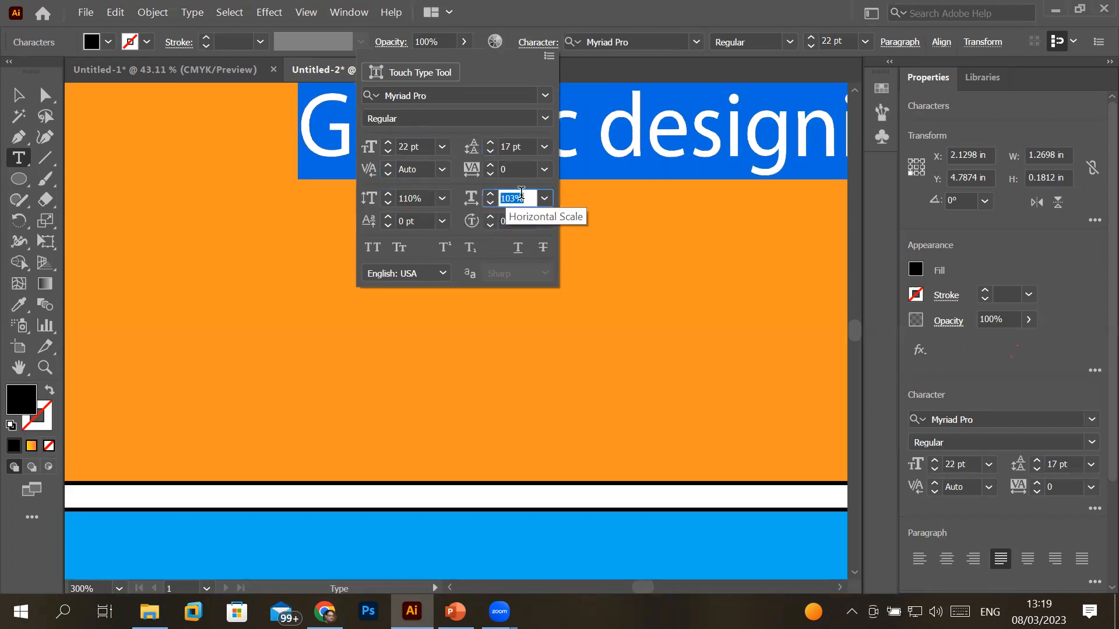
pyautogui.click(417, 215)
pyautogui.scroll(6, 417, 216)
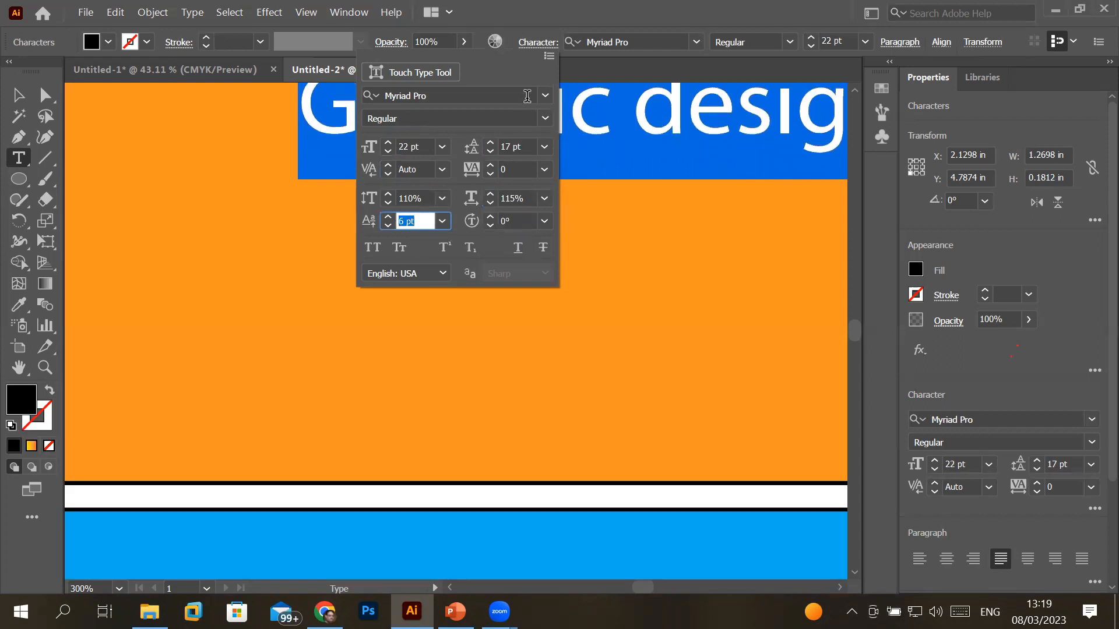
# - Reset the character settings to discard the size, leading, scale and baseline shift changes on the selected text
pyautogui.click(549, 57)
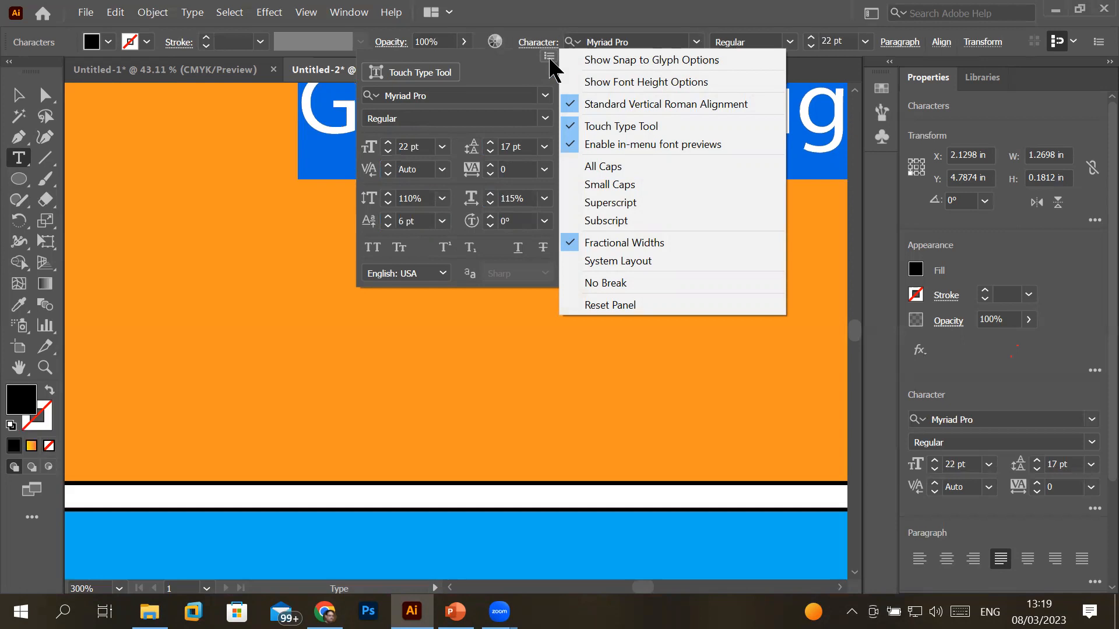
pyautogui.click(549, 58)
pyautogui.click(550, 57)
pyautogui.click(641, 306)
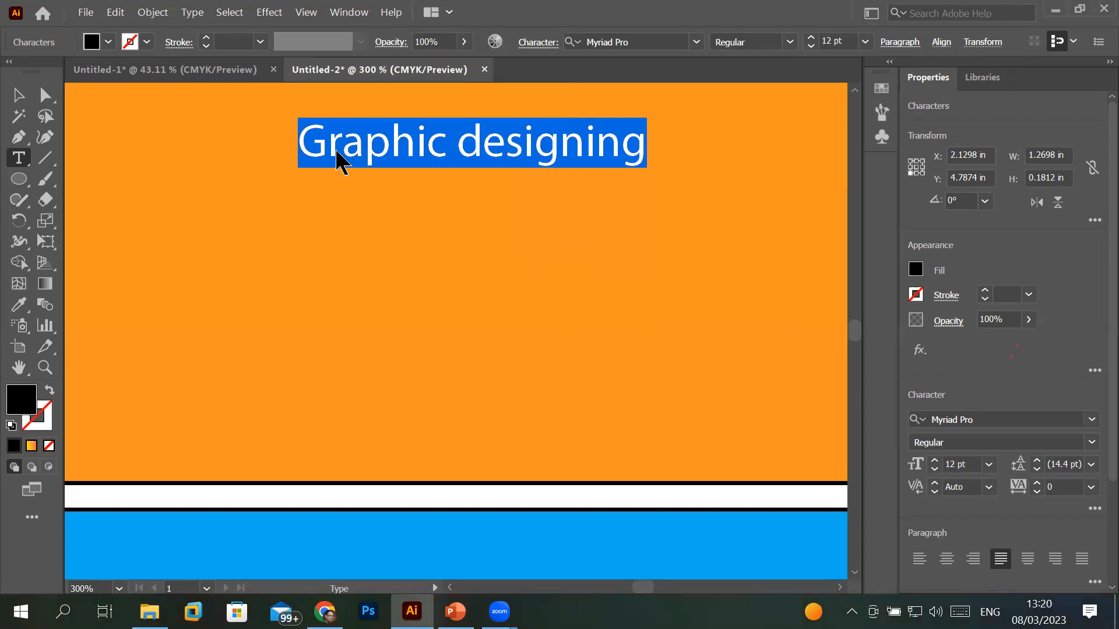
# - Move the "Graphic designing" text up and to the left on the orange rectangle with the Selection tool
pyautogui.hotkey('ctrl', '1')
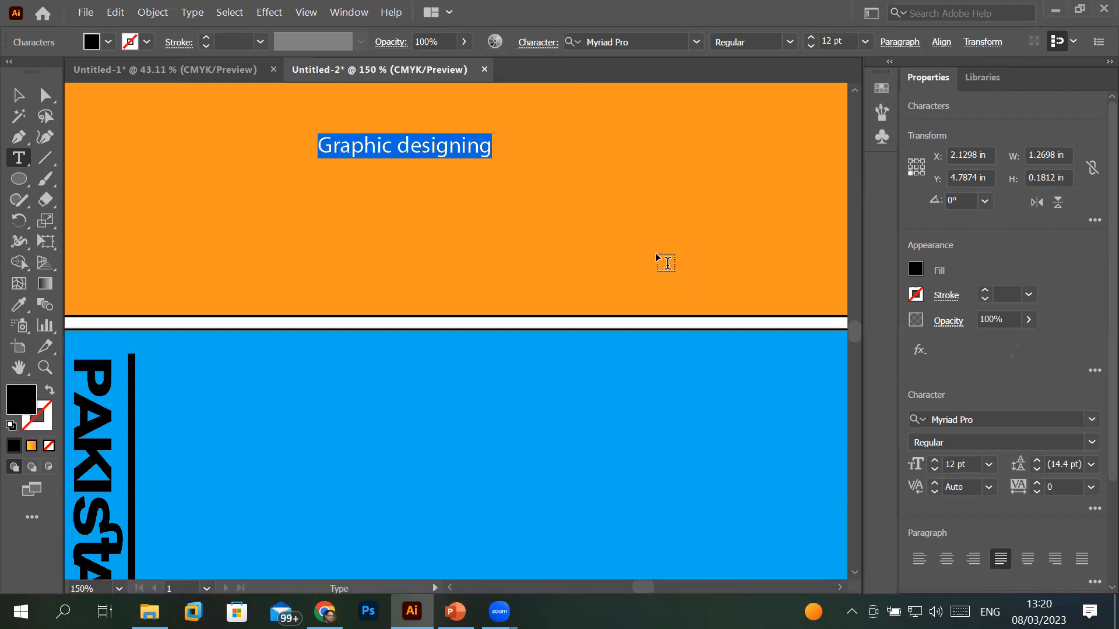
pyautogui.keyDown('alt'); pyautogui.scroll(-1, 655, 253); pyautogui.keyUp('alt')
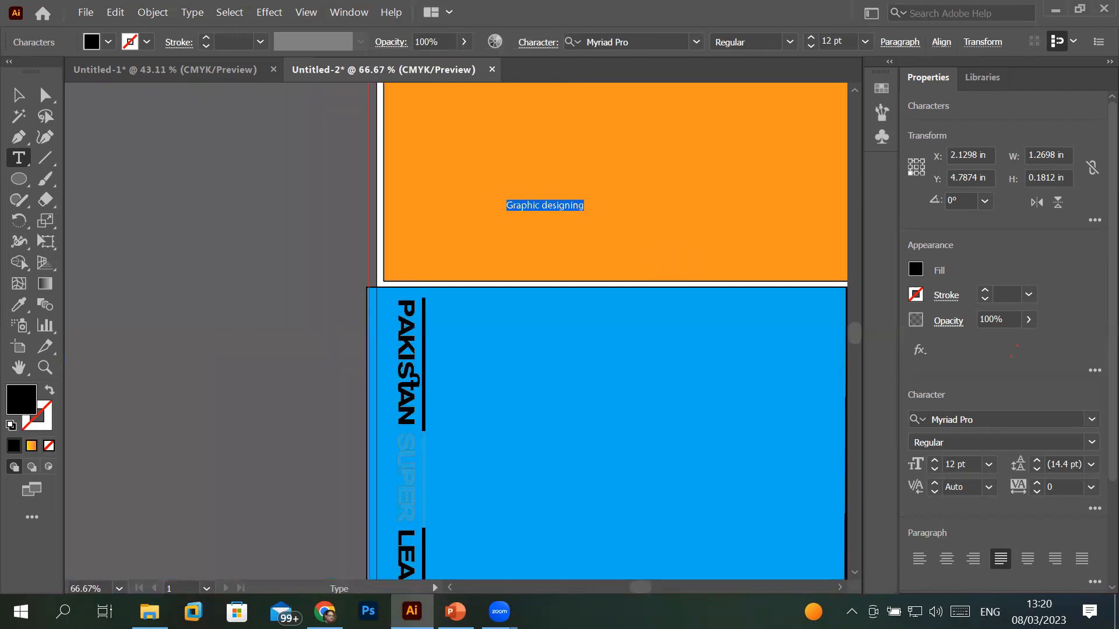
pyautogui.hscroll(3, 601, 331)
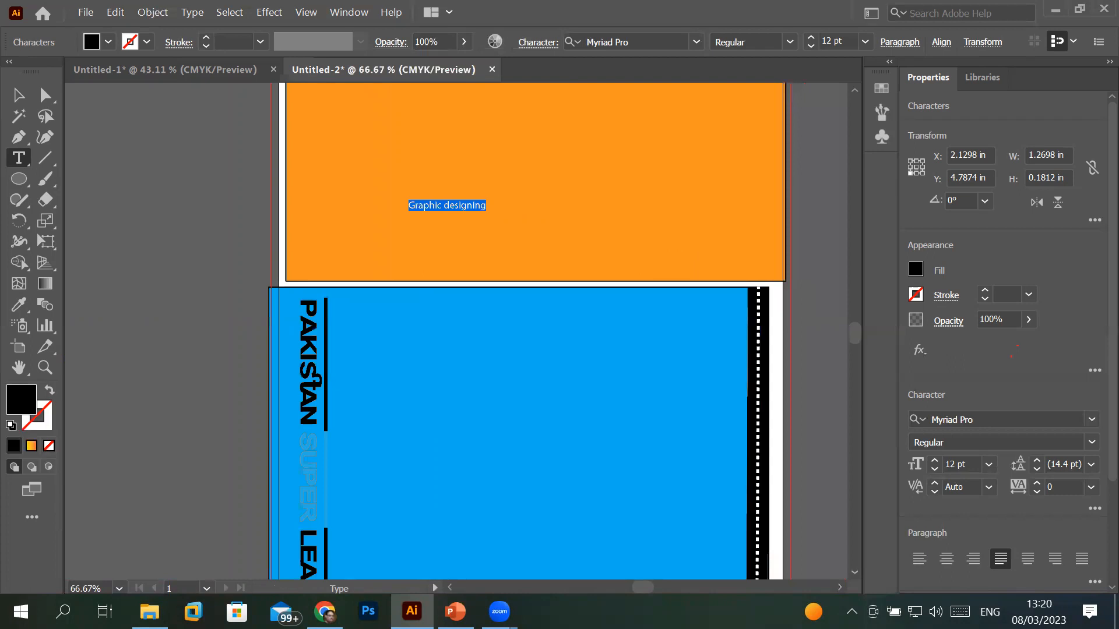
pyautogui.click(18, 95)
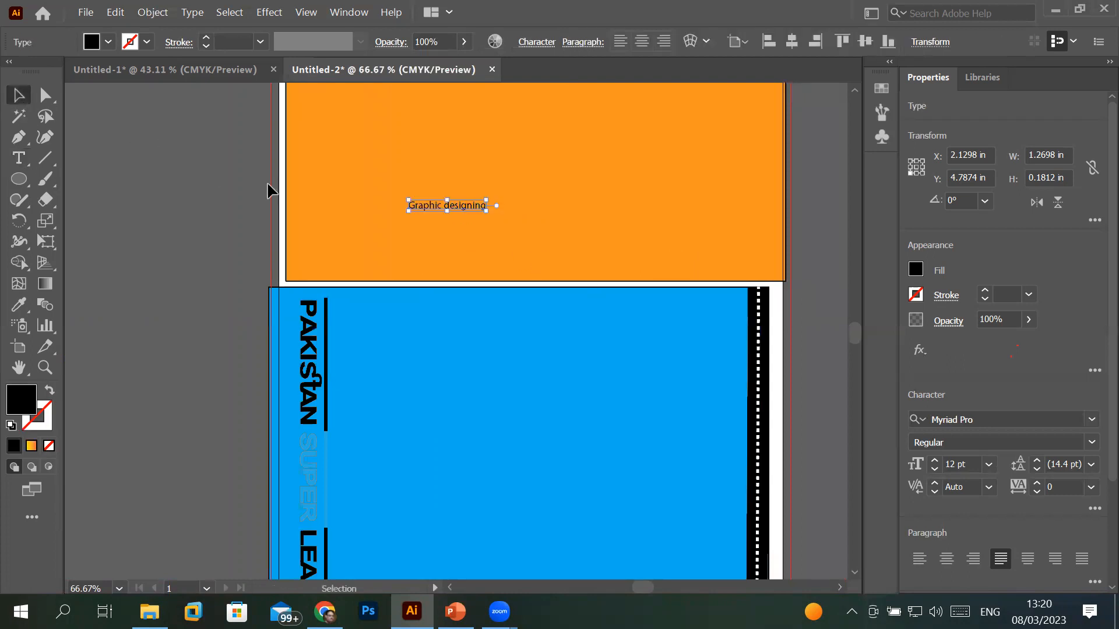
pyautogui.moveTo(431, 205); pyautogui.dragTo(345, 111)
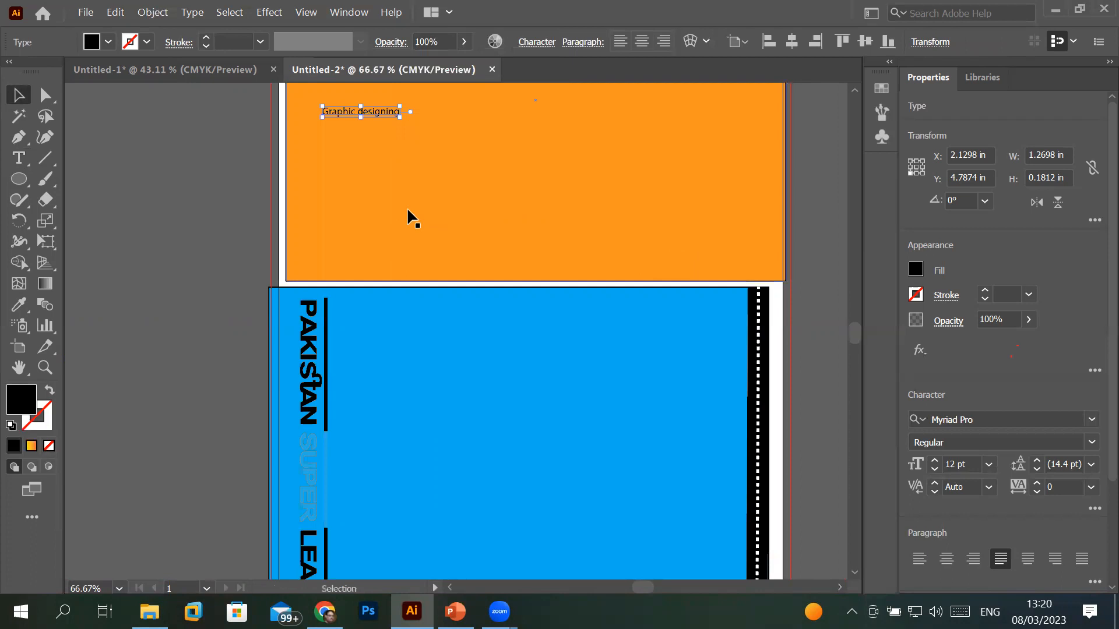
# - Select all of the "Graphic designing" text and increase its font size to 25 pt
pyautogui.doubleClick(368, 111)
pyautogui.hotkey('ctrl', 'a')
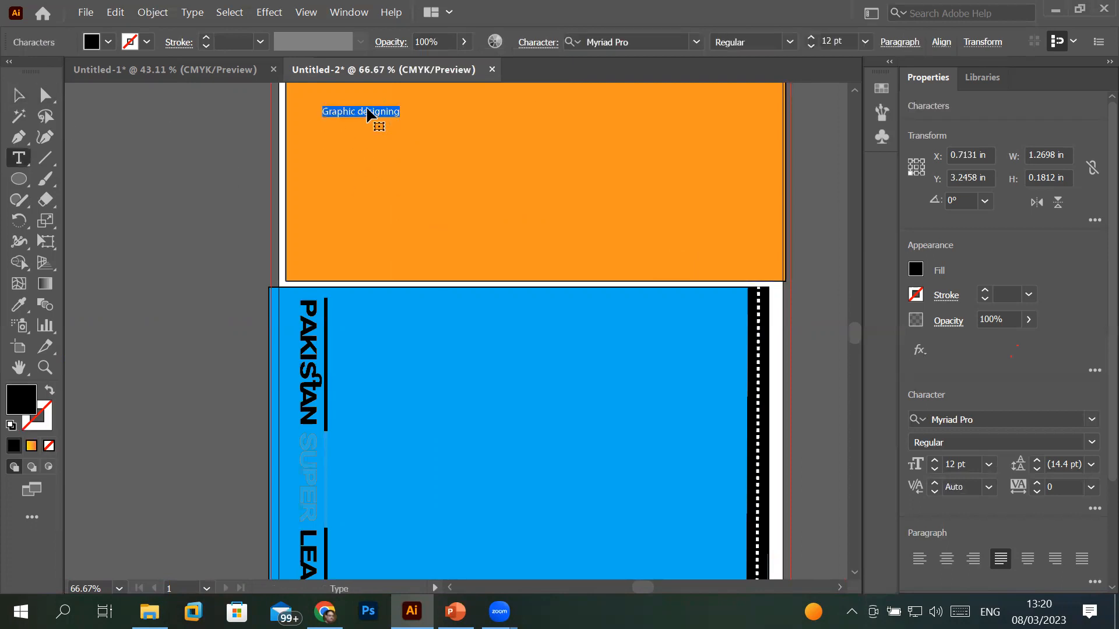
pyautogui.click(811, 37)
pyautogui.click(810, 38)
pyautogui.click(810, 38)
pyautogui.click(811, 37)
pyautogui.click(810, 37)
pyautogui.click(811, 37)
pyautogui.click(811, 37)
pyautogui.click(810, 37)
pyautogui.click(811, 38)
pyautogui.click(811, 37)
pyautogui.click(811, 38)
pyautogui.click(810, 37)
pyautogui.click(811, 37)
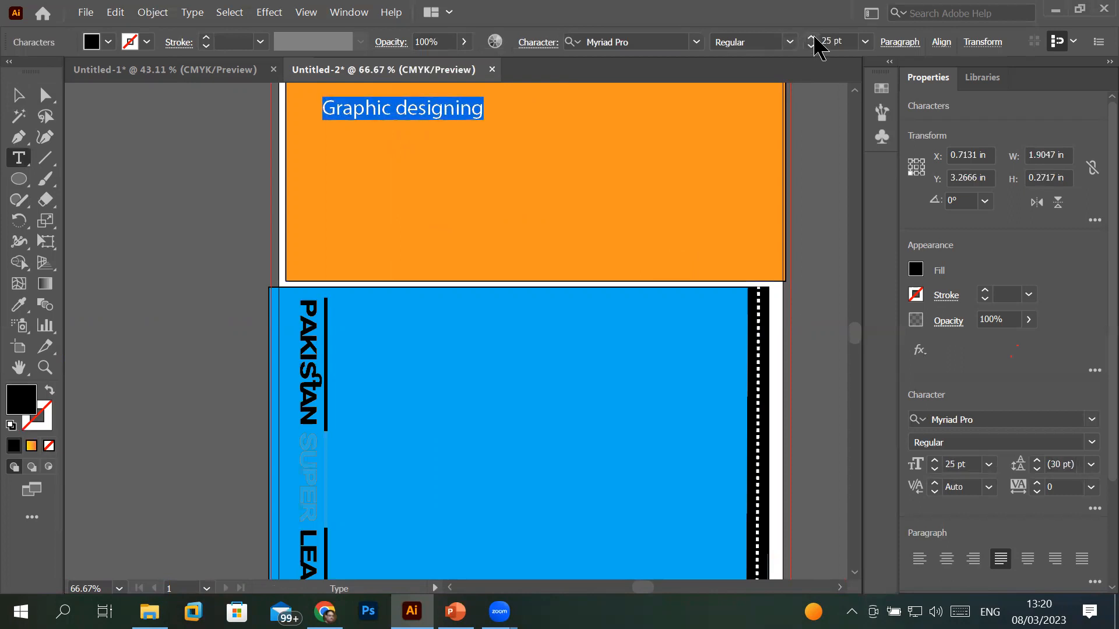
pyautogui.click(416, 108)
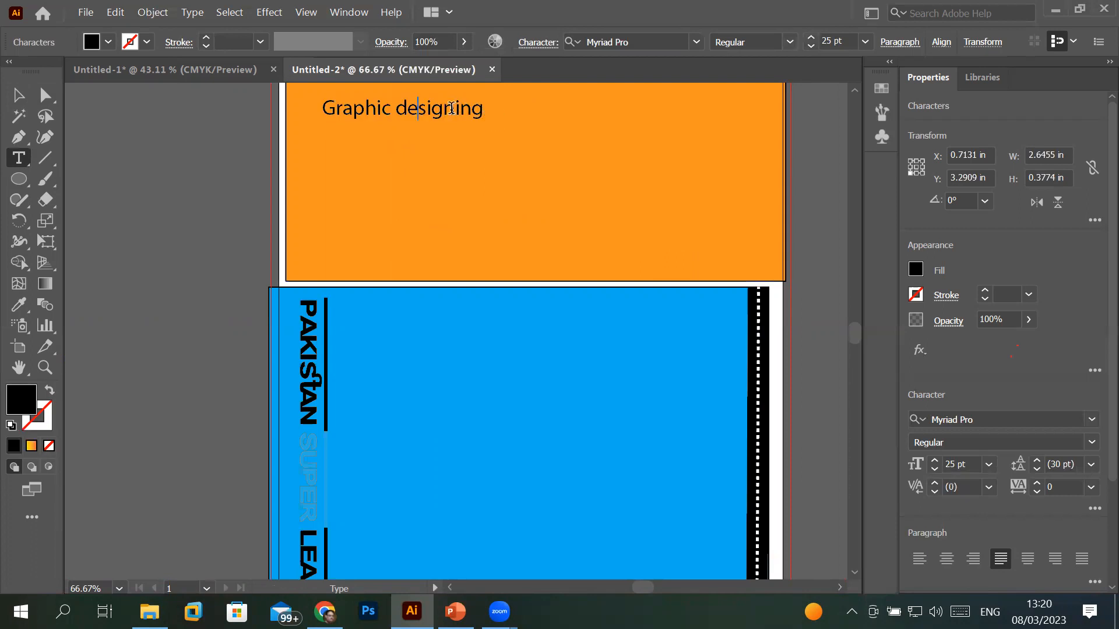
# - Draw a black ellipse about 4.64 in wide and 1.69 in high below the "Graphic designing" text and choose the Type on a Path tool
pyautogui.click(19, 179)
pyautogui.moveTo(431, 147); pyautogui.dragTo(715, 251)
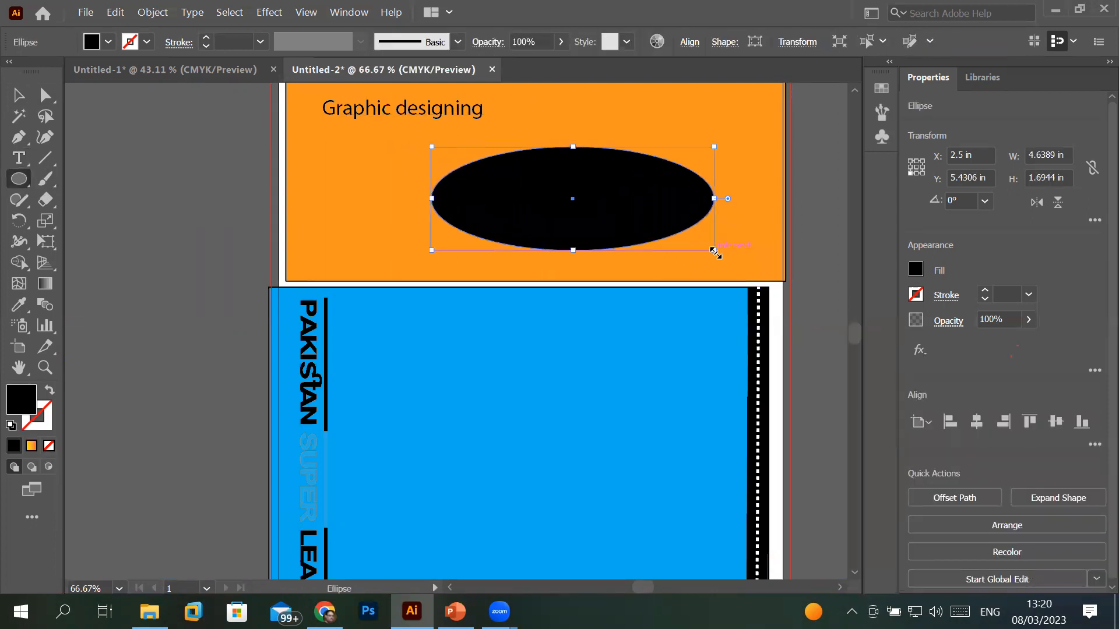
pyautogui.click(19, 158)
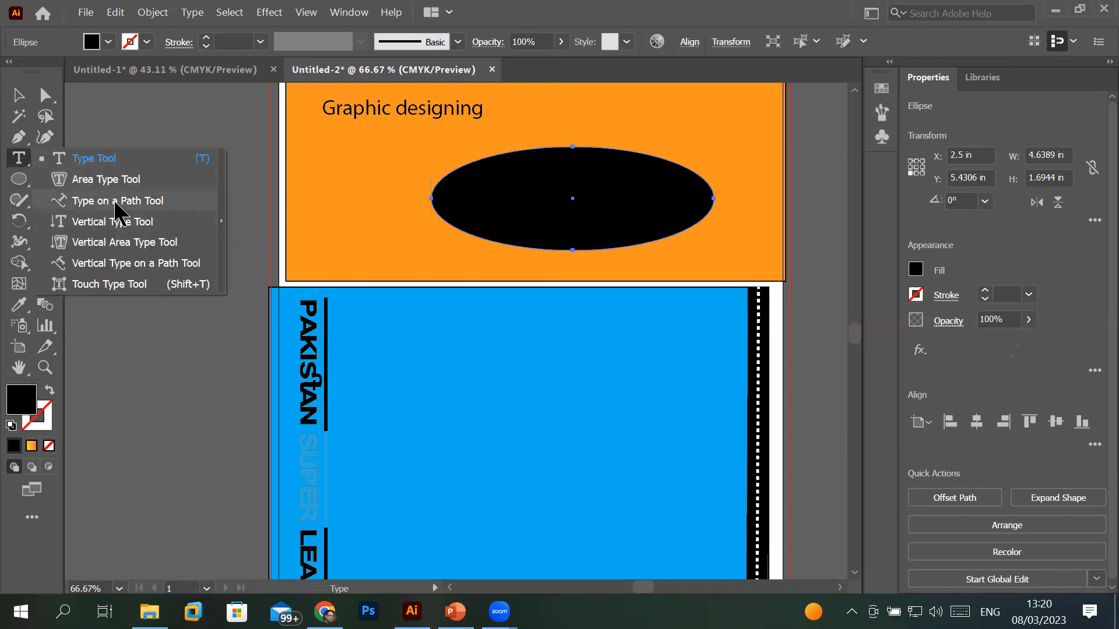
pyautogui.click(114, 201)
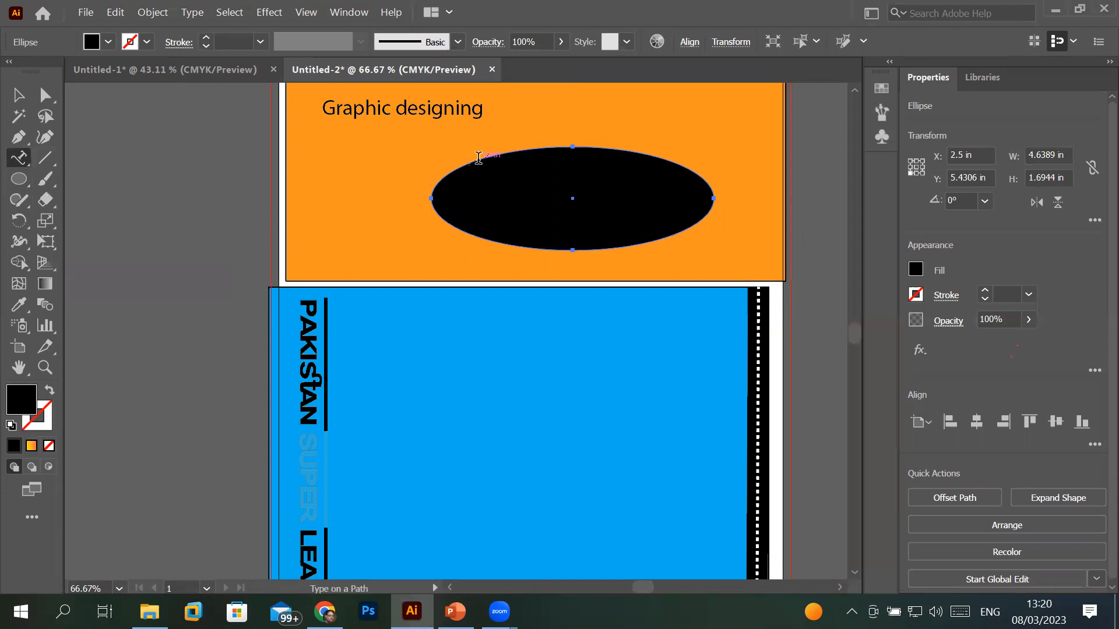
# - Move the "Graphic designing" text to the right with the Selection tool, closer to the space above the ellipse
pyautogui.scroll(3, 479, 157)
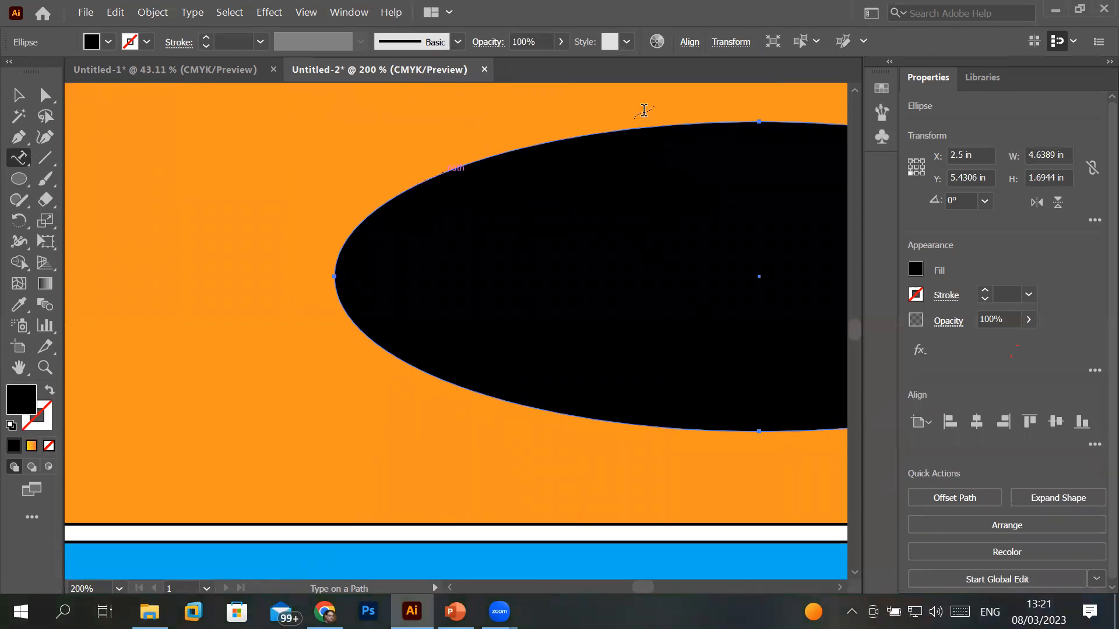
pyautogui.click(855, 91)
pyautogui.click(854, 91)
pyautogui.click(854, 91)
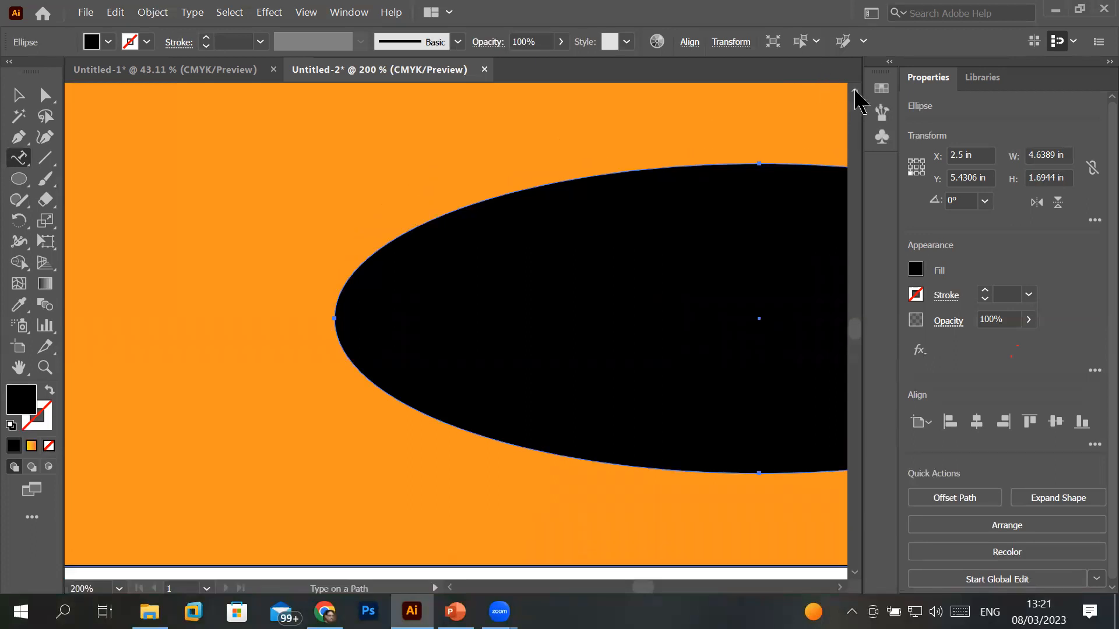
pyautogui.click(855, 91)
pyautogui.click(855, 90)
pyautogui.click(854, 90)
pyautogui.click(854, 90)
pyautogui.click(855, 90)
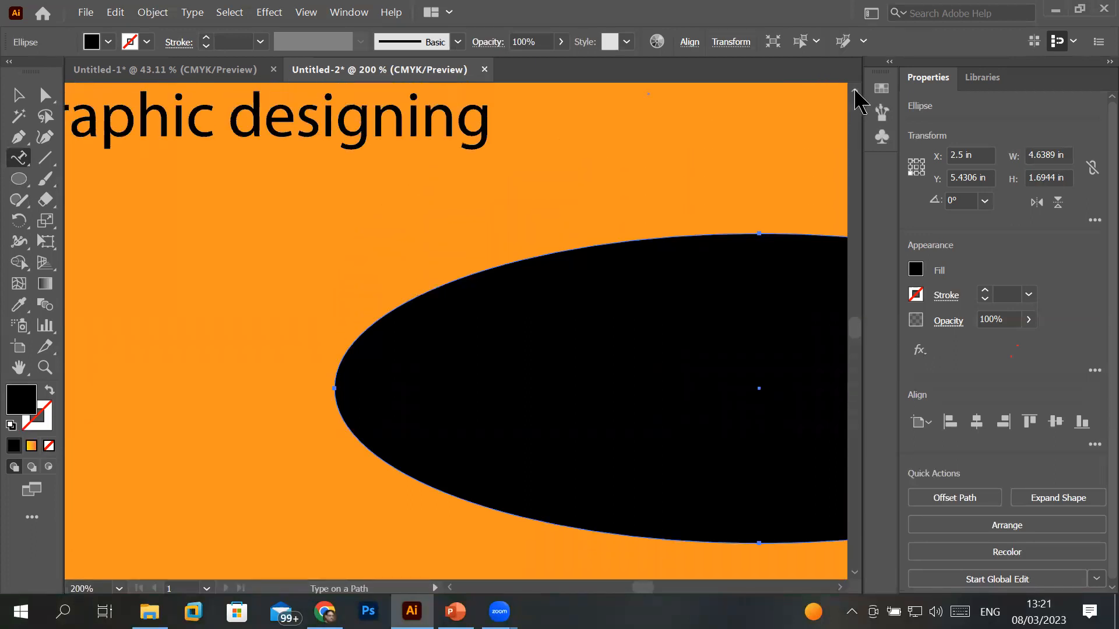
pyautogui.click(855, 90)
pyautogui.click(20, 95)
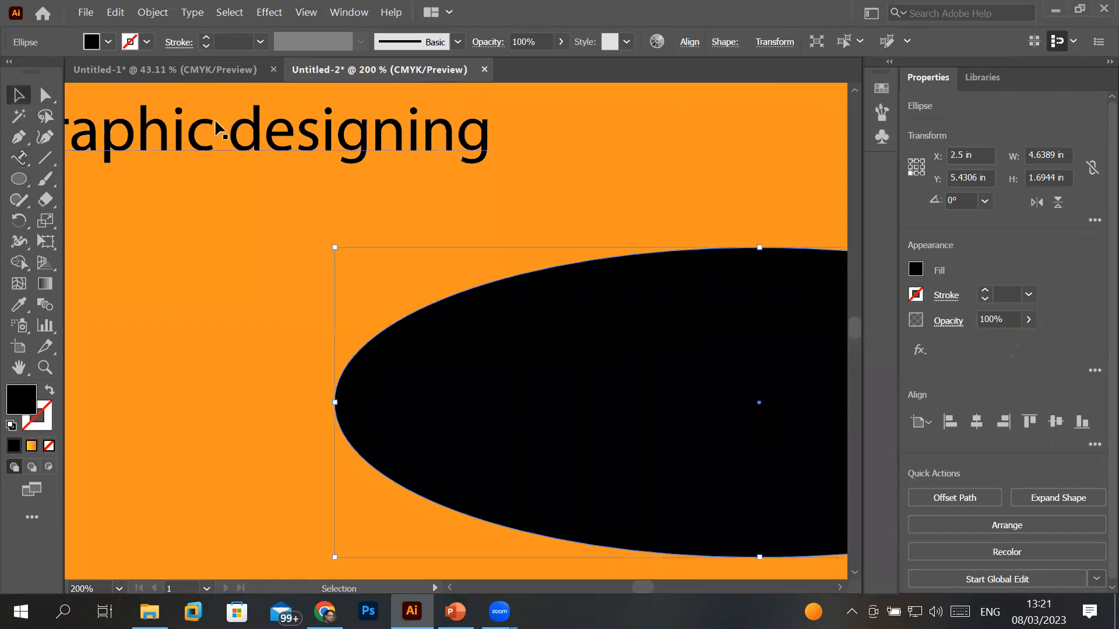
pyautogui.moveTo(204, 134); pyautogui.dragTo(440, 129)
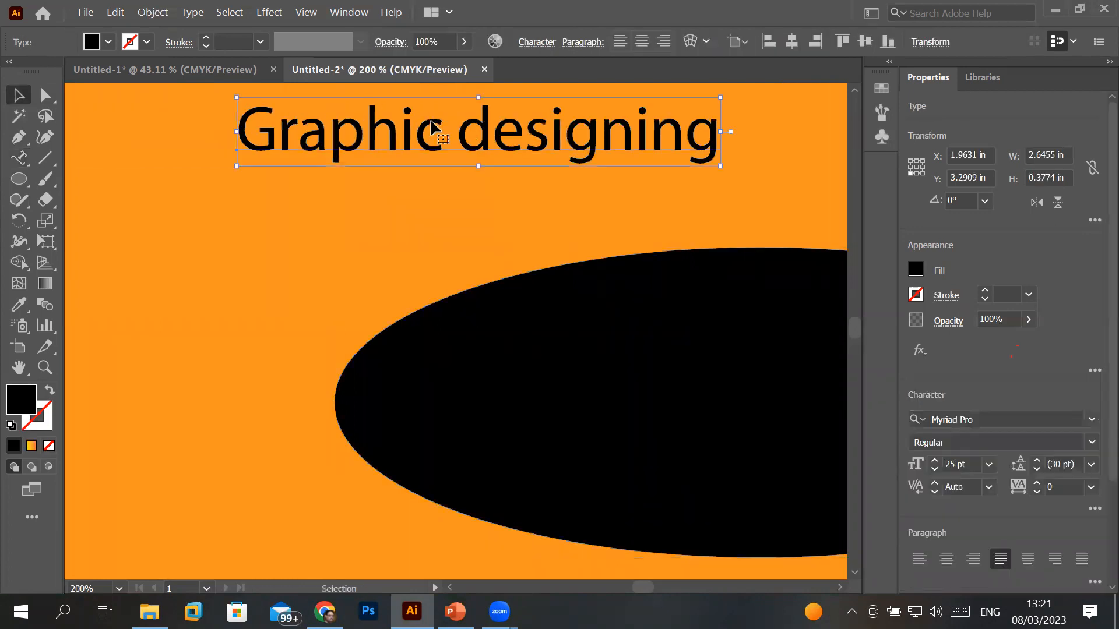
# - Select the ellipse together with the "Graphic designing" text and check which Type commands are available for them
pyautogui.click(197, 16)
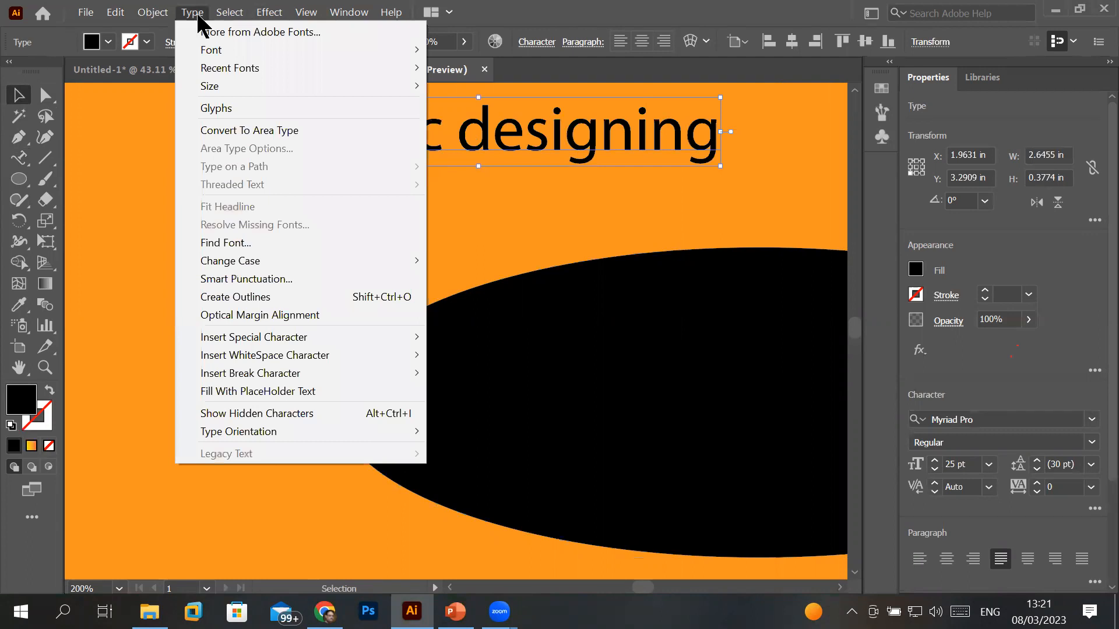
pyautogui.click(507, 128)
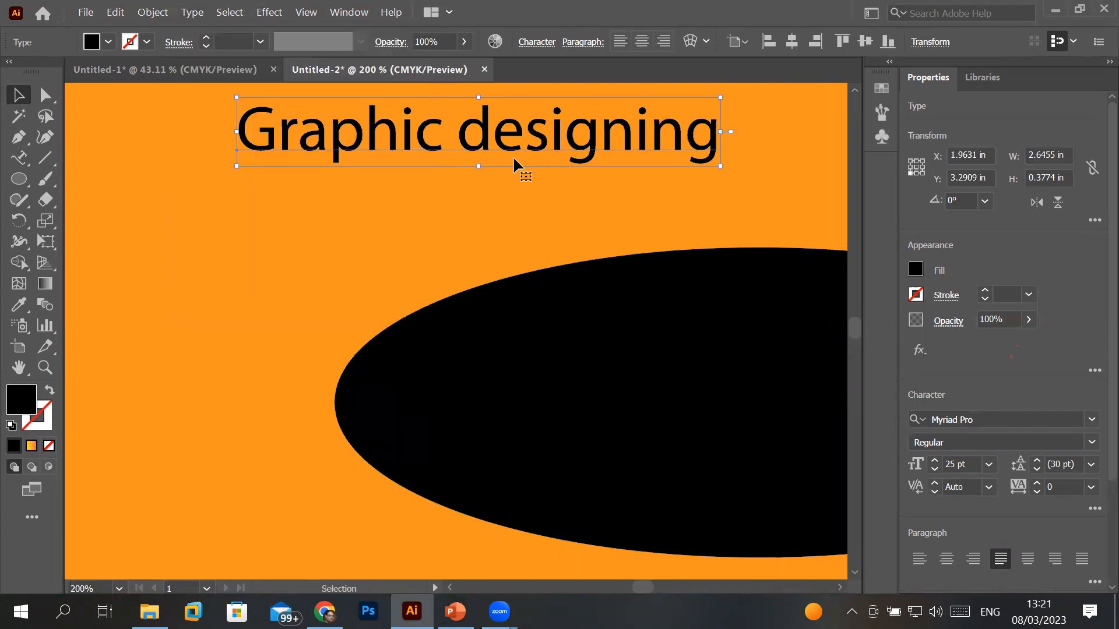
pyautogui.keyDown('shift'); pyautogui.click(558, 317); pyautogui.keyUp('shift')
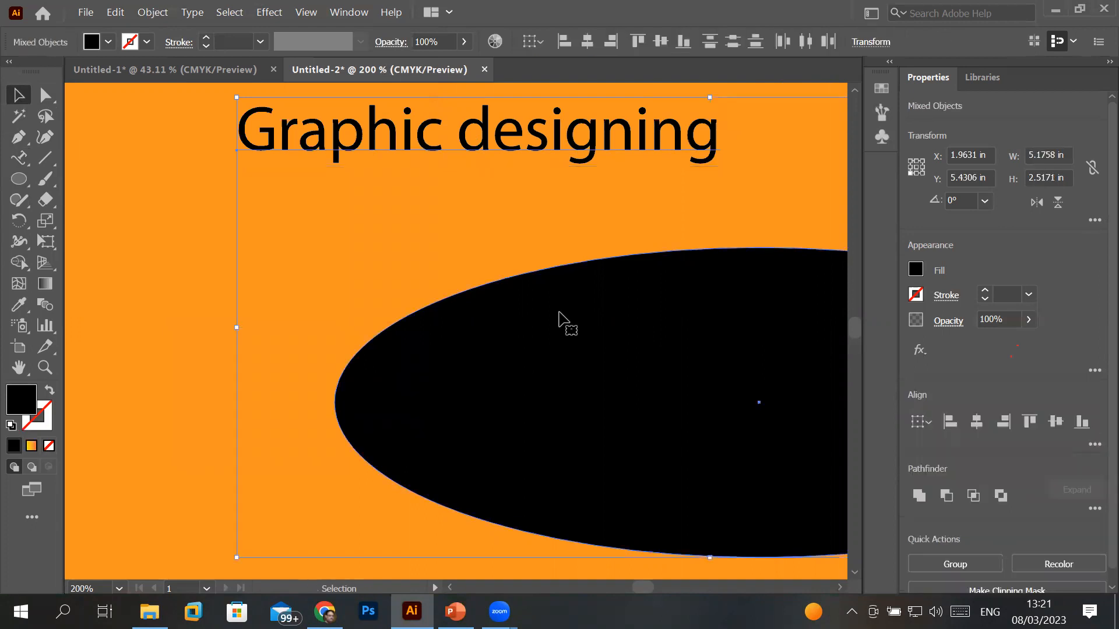
pyautogui.click(192, 13)
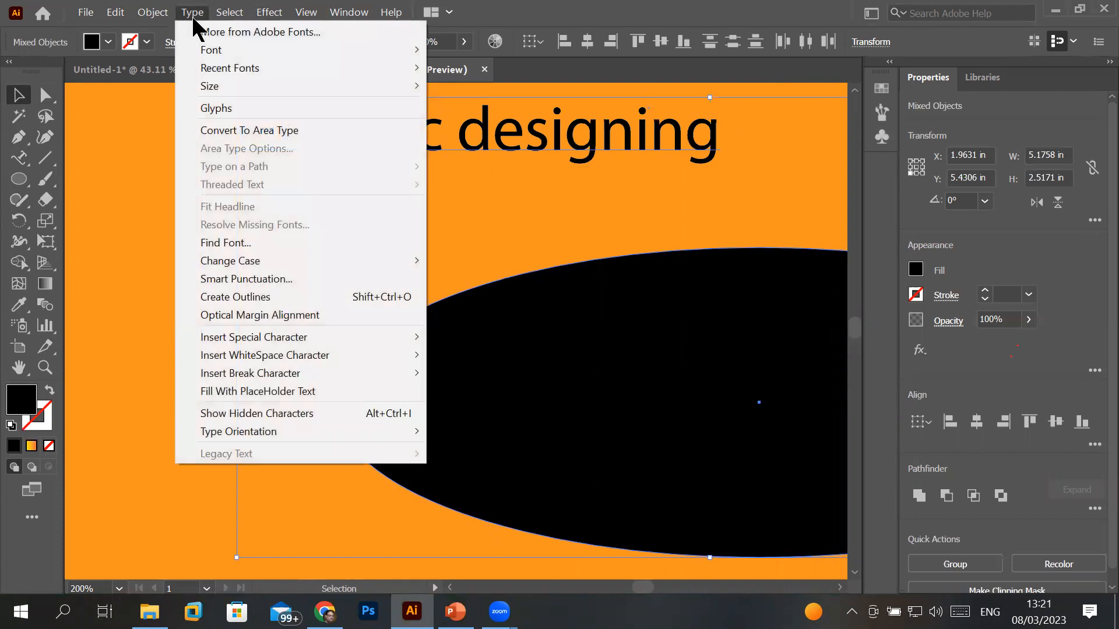
pyautogui.click(602, 373)
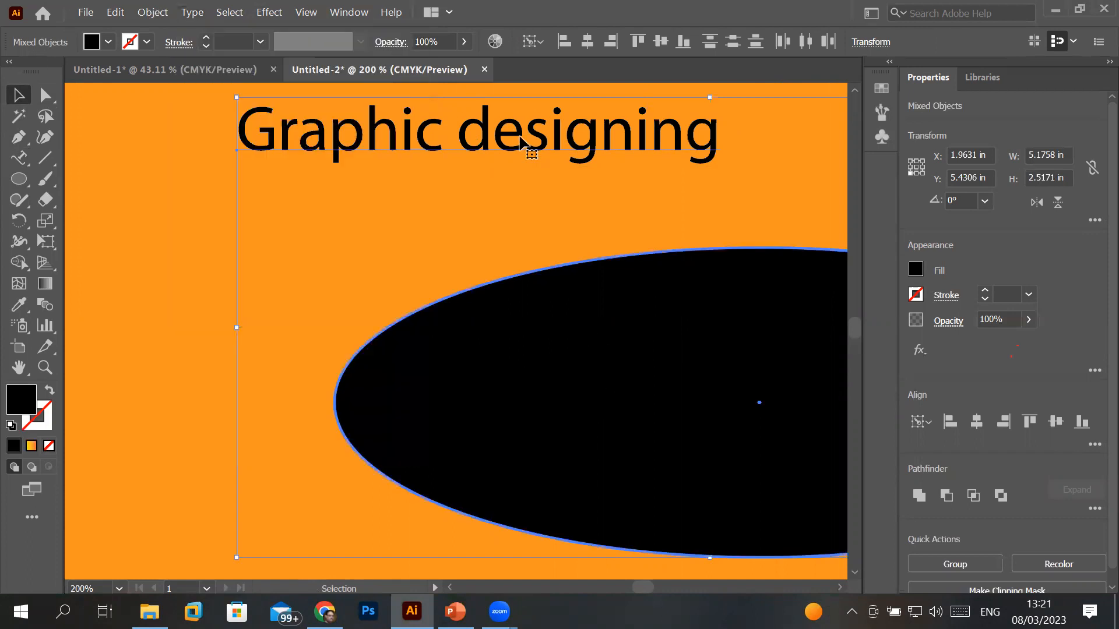
# - Deselect both objects and move only the "Graphic designing" text further right, over the middle of the ellipse
pyautogui.click(126, 168)
pyautogui.moveTo(337, 146); pyautogui.dragTo(524, 197)
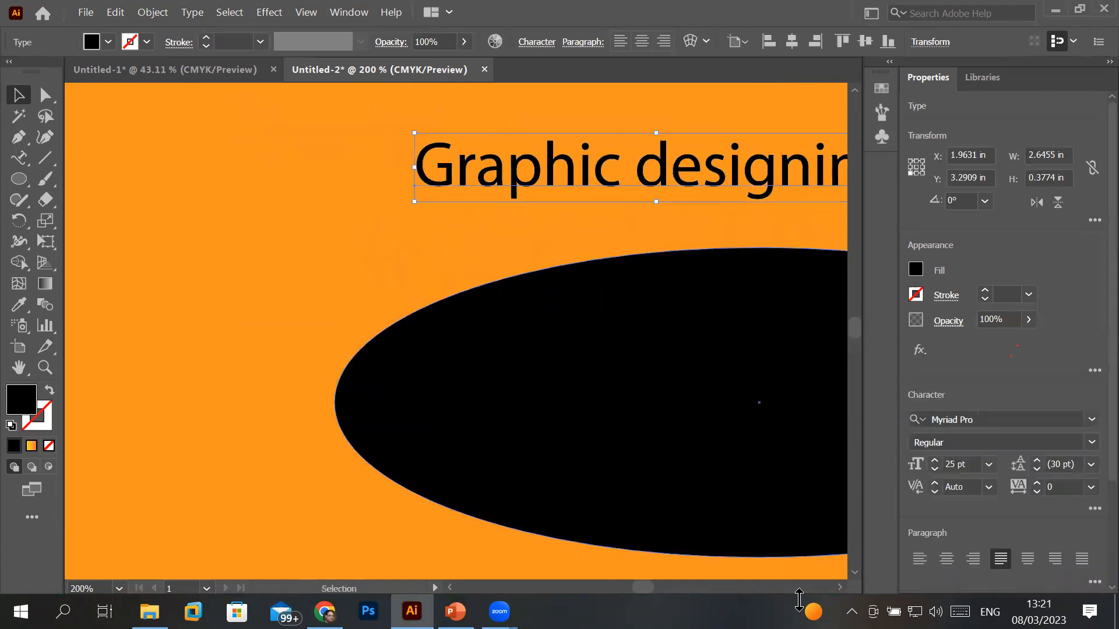
pyautogui.click(839, 587)
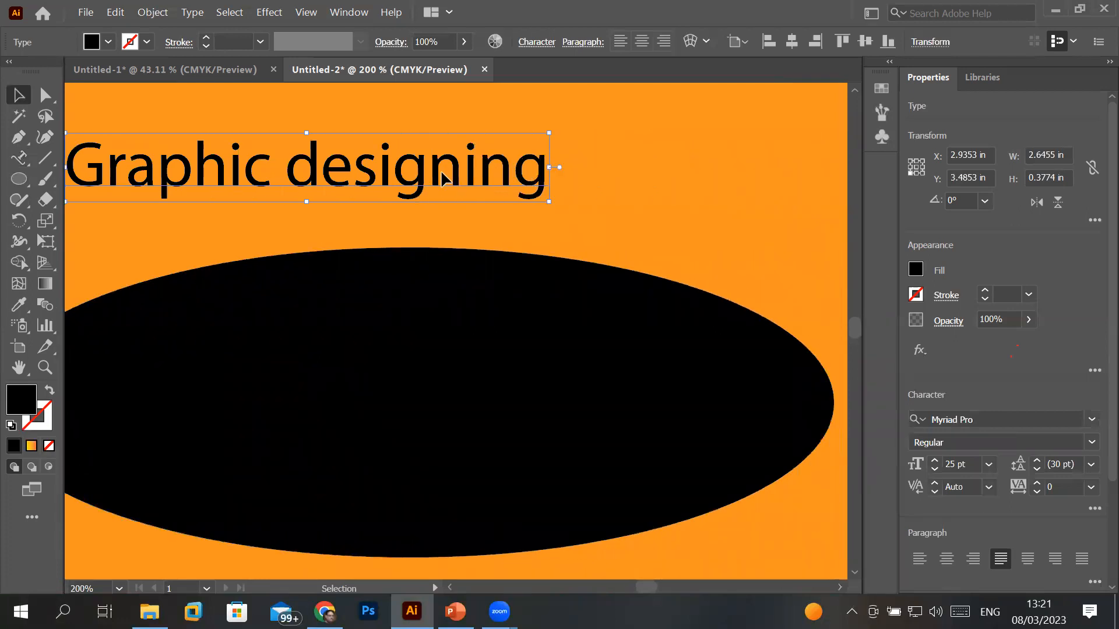
pyautogui.moveTo(441, 174); pyautogui.dragTo(230, 6)
pyautogui.click(192, 12)
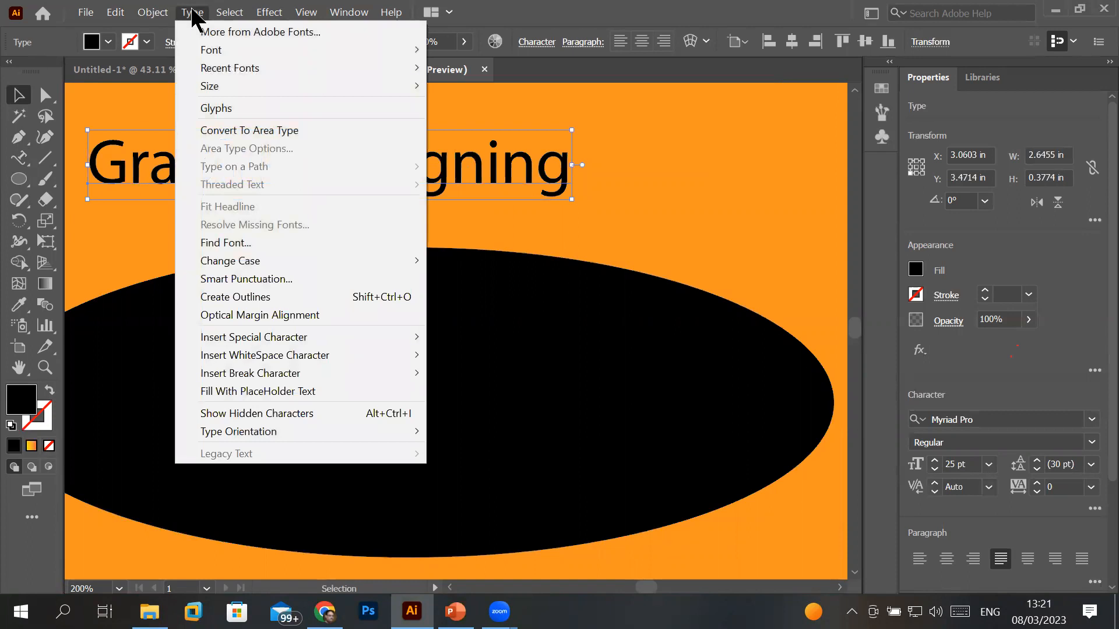
pyautogui.click(556, 176)
pyautogui.moveTo(494, 178); pyautogui.dragTo(617, 162)
# - Apply the default white fill and black 1 pt stroke to the ellipse
pyautogui.click(445, 322)
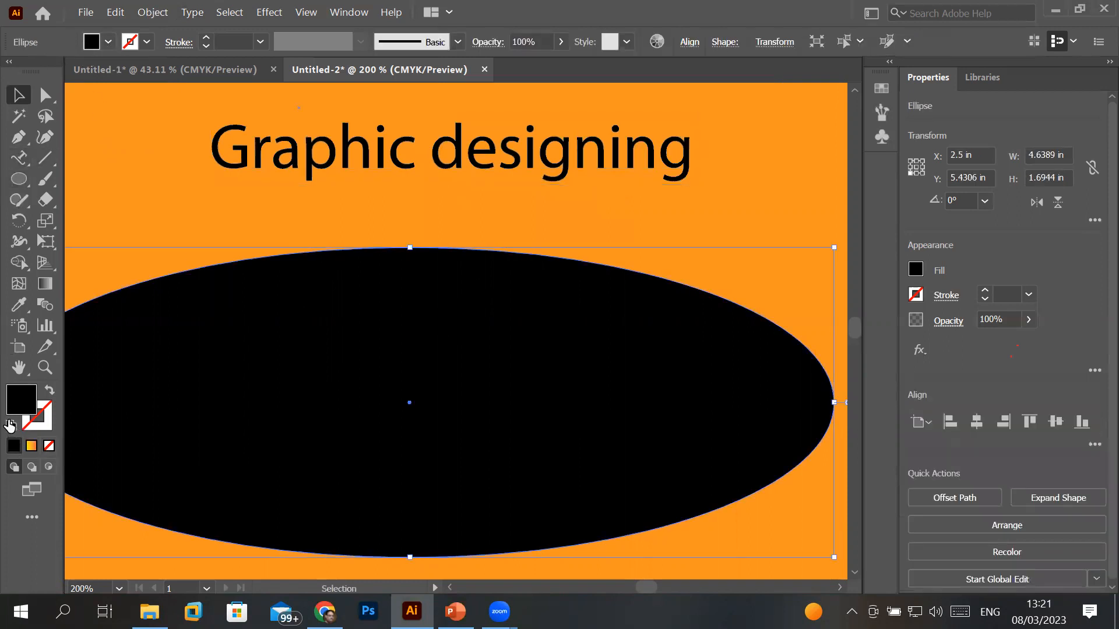
pyautogui.click(10, 426)
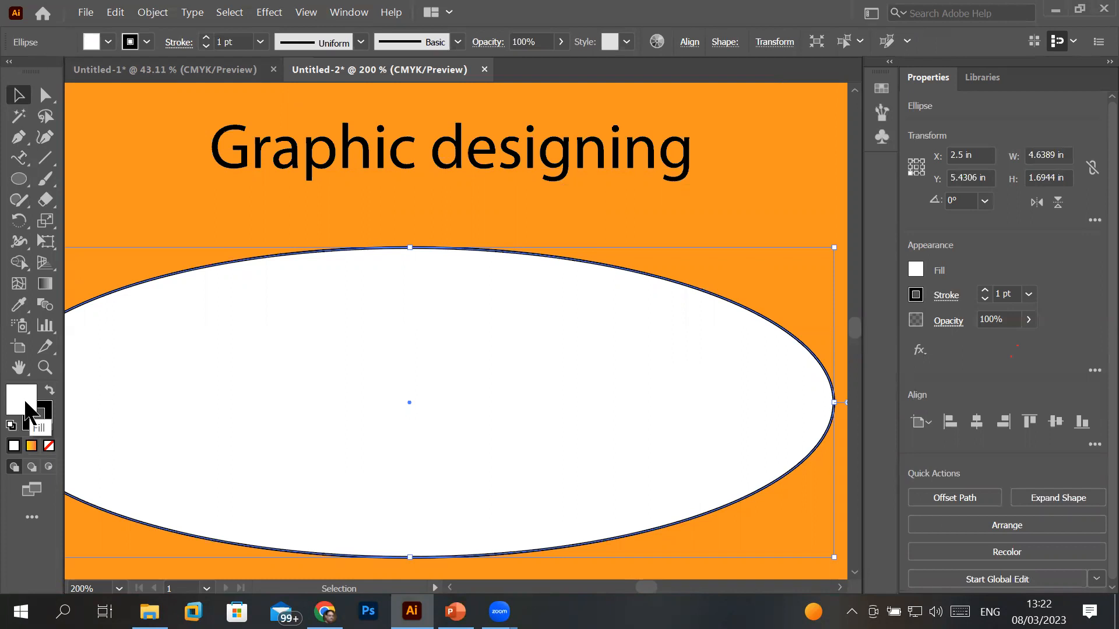
# - Select the "Graphic designing" text above the ellipse and delete it
pyautogui.click(378, 156)
pyautogui.moveTo(378, 156)
pyautogui.mouseDown()
pyautogui.moveTo(376, 295)
pyautogui.moveTo(391, 174)
pyautogui.mouseUp()
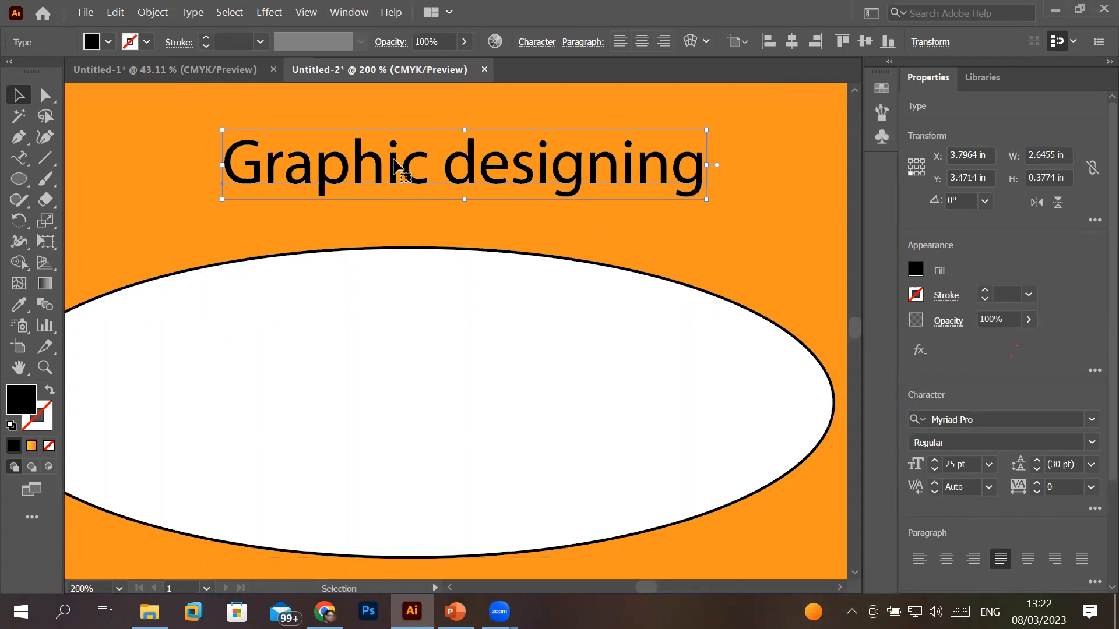
pyautogui.rightClick(394, 166)
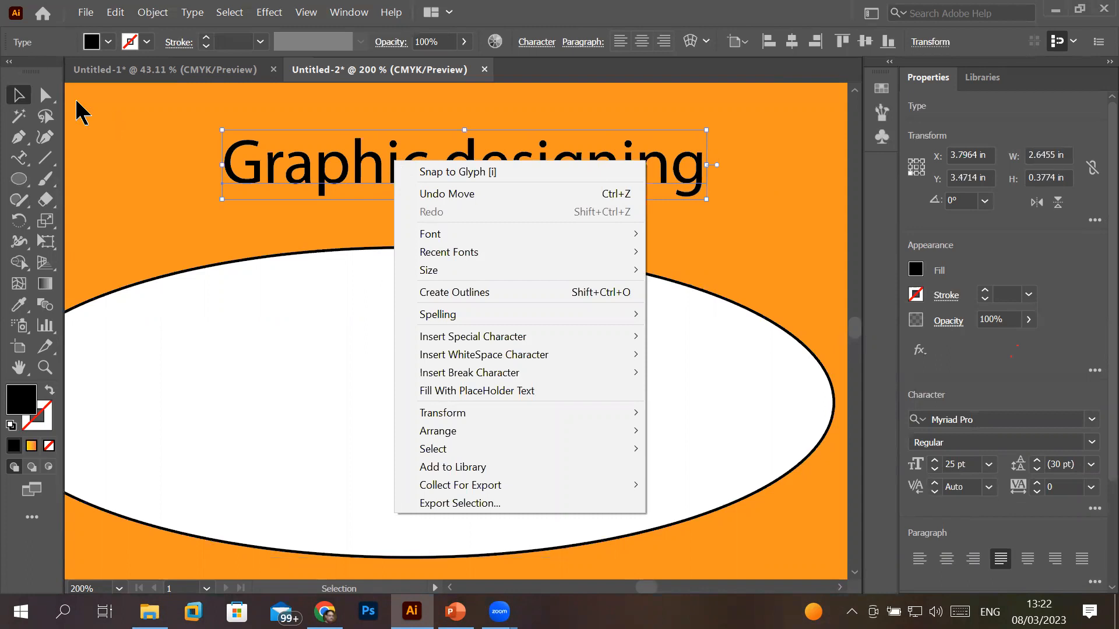
pyautogui.click(280, 161)
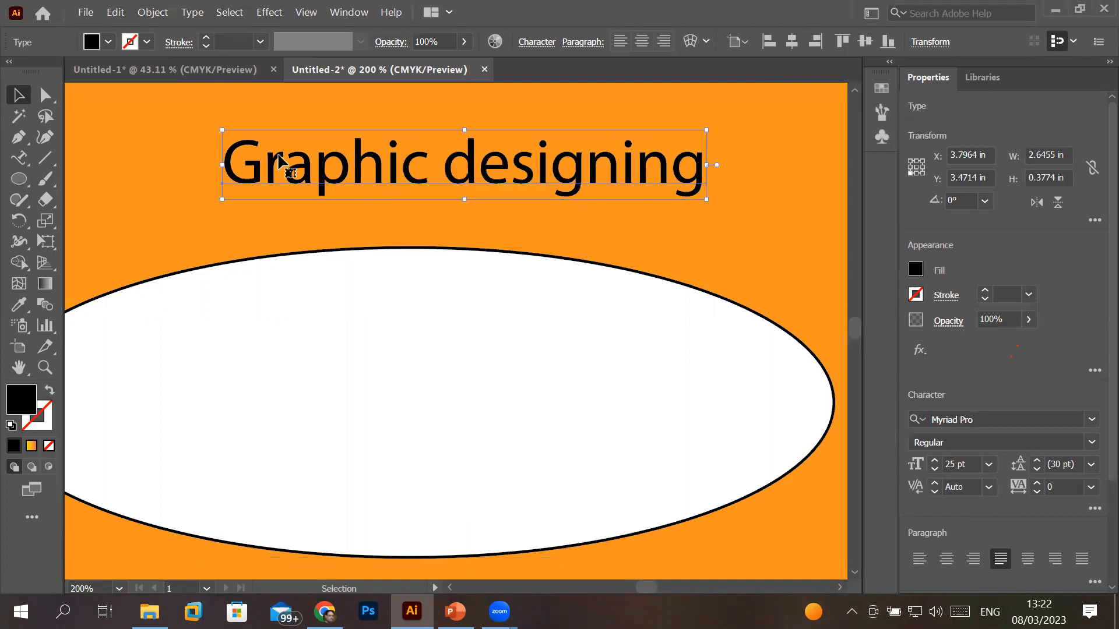
pyautogui.press('Delete')
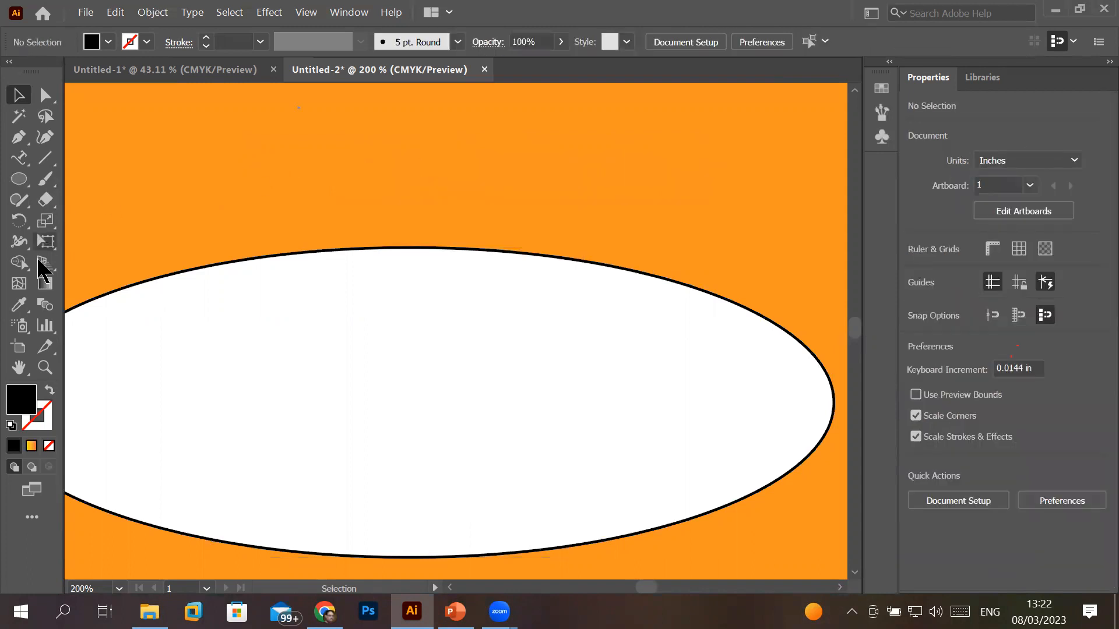
pyautogui.click(193, 12)
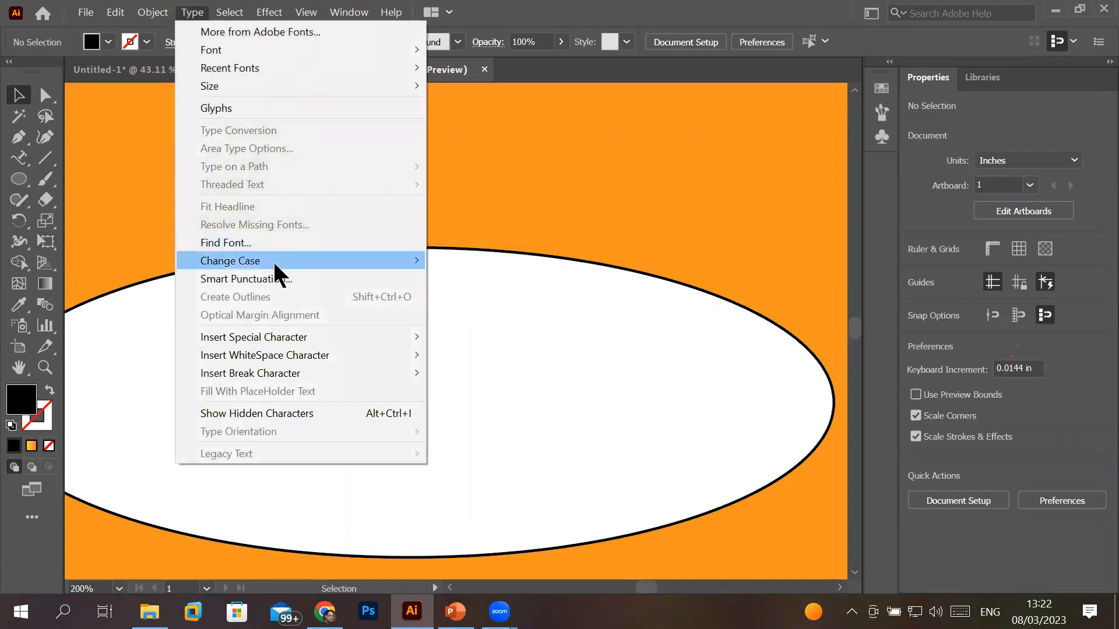
pyautogui.moveTo(273, 261)
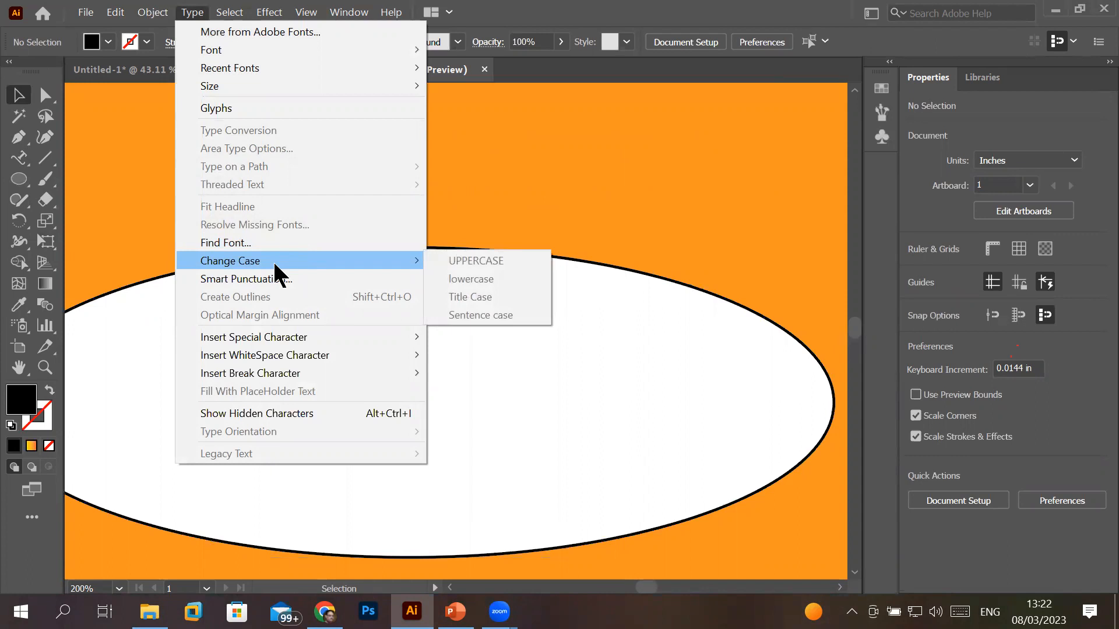
pyautogui.click(78, 154)
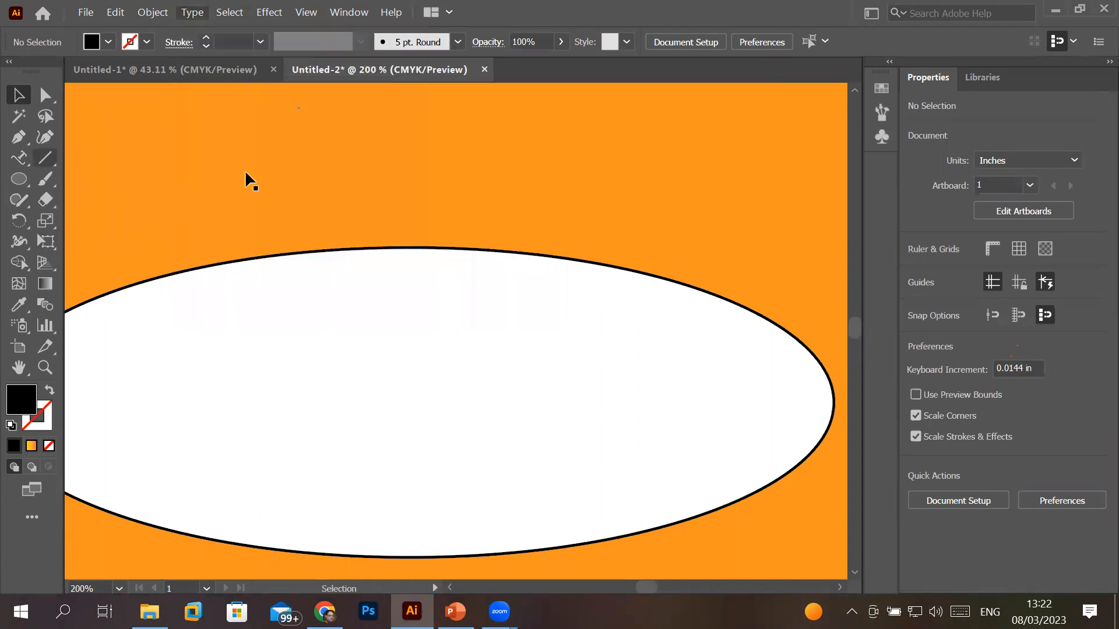
# - Start type on the ellipse's upper edge with the Type on a Path tool and clear the Lorem ipsum placeholder text
pyautogui.click(20, 160)
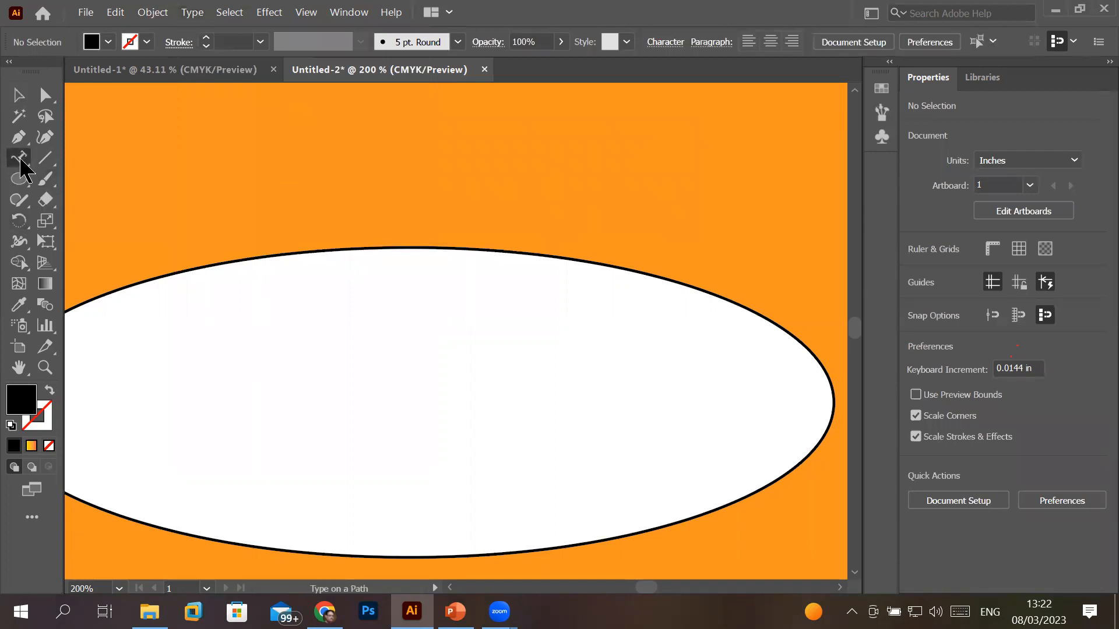
pyautogui.click(21, 159)
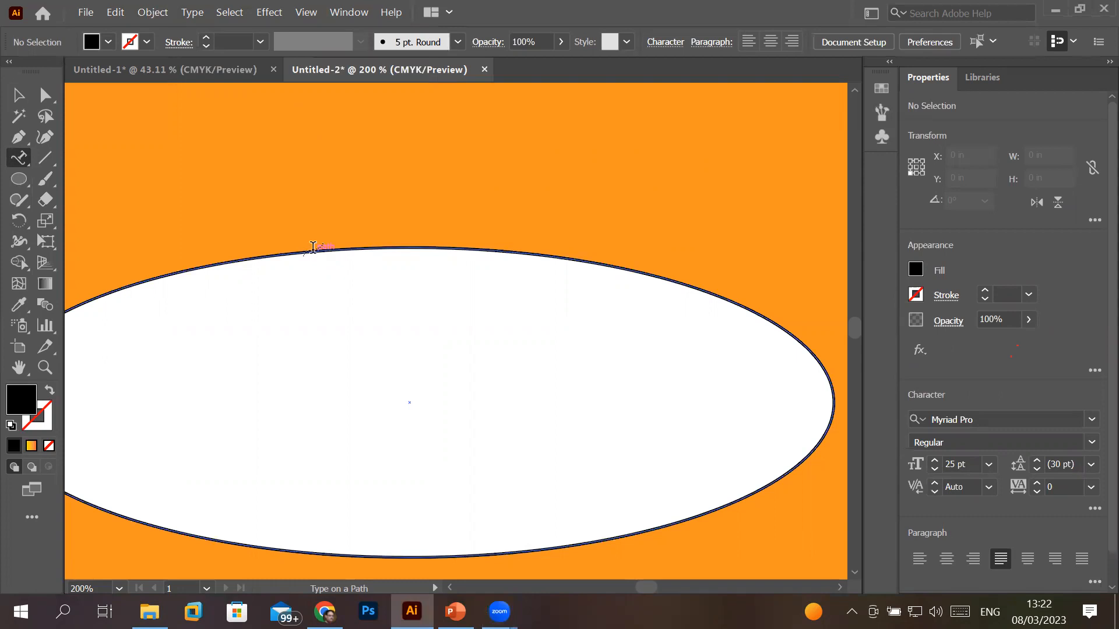
pyautogui.scroll(-2, 313, 247)
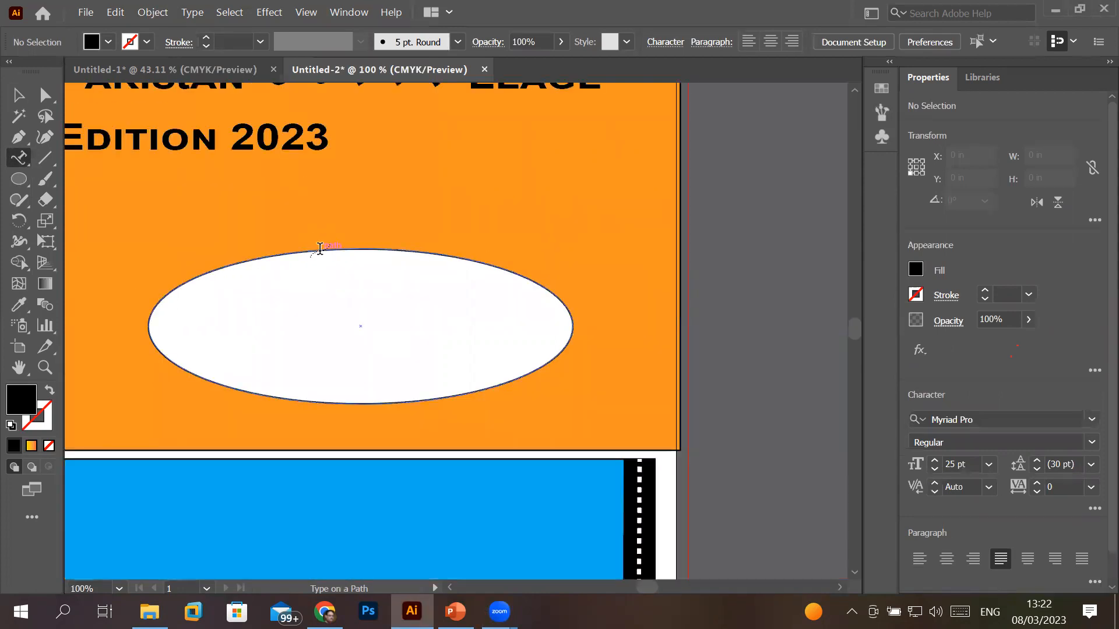
pyautogui.click(320, 248)
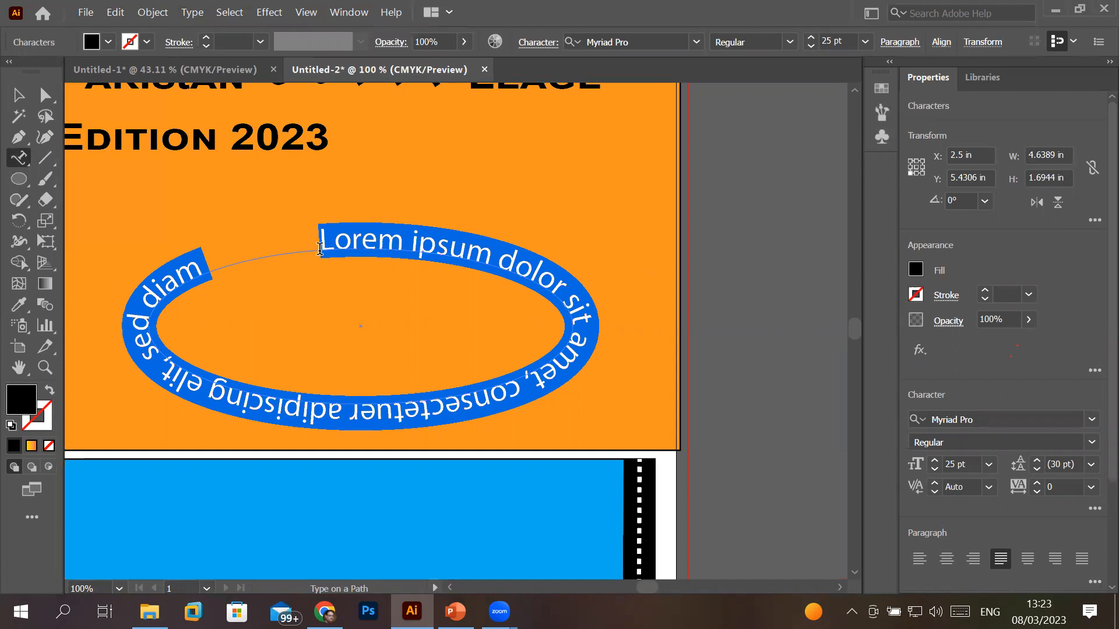
pyautogui.press('BackSpace')
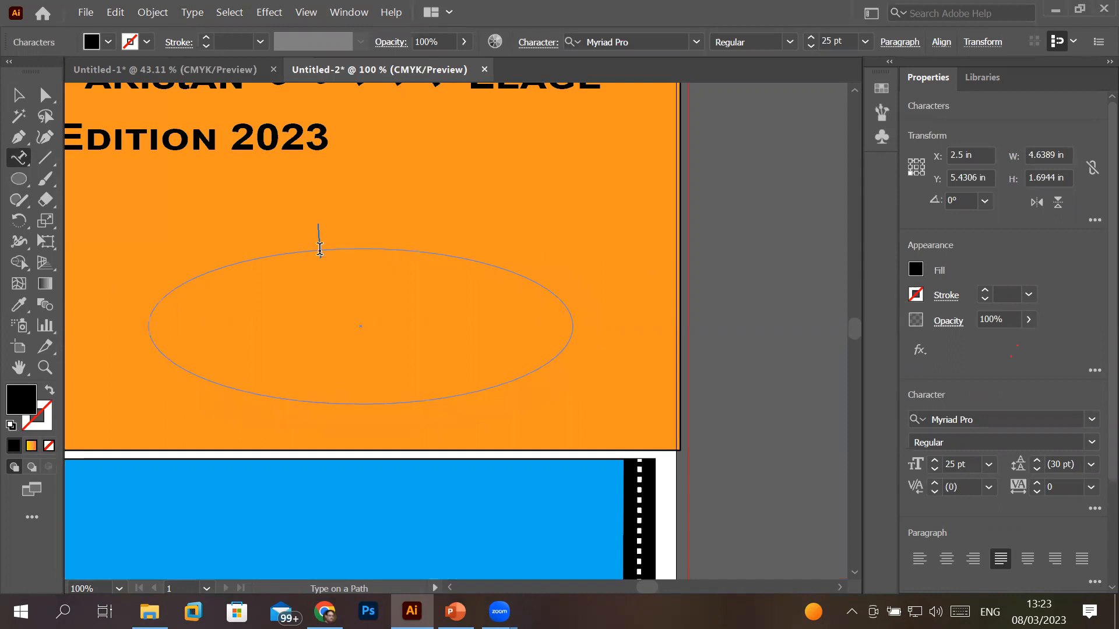
# - Draw a wavy open path with four anchor points from right to left with the Pen tool, beside and below the "Edition 2023" text
pyautogui.click(19, 138)
pyautogui.click(596, 139)
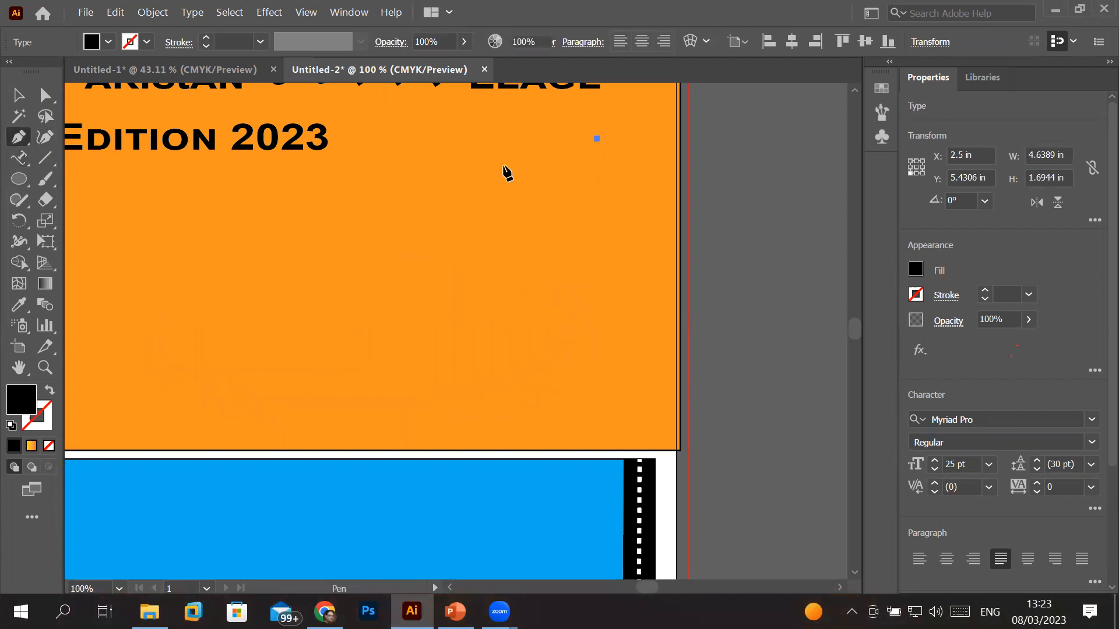
pyautogui.moveTo(493, 156); pyautogui.dragTo(464, 197)
pyautogui.moveTo(350, 179); pyautogui.dragTo(369, 205)
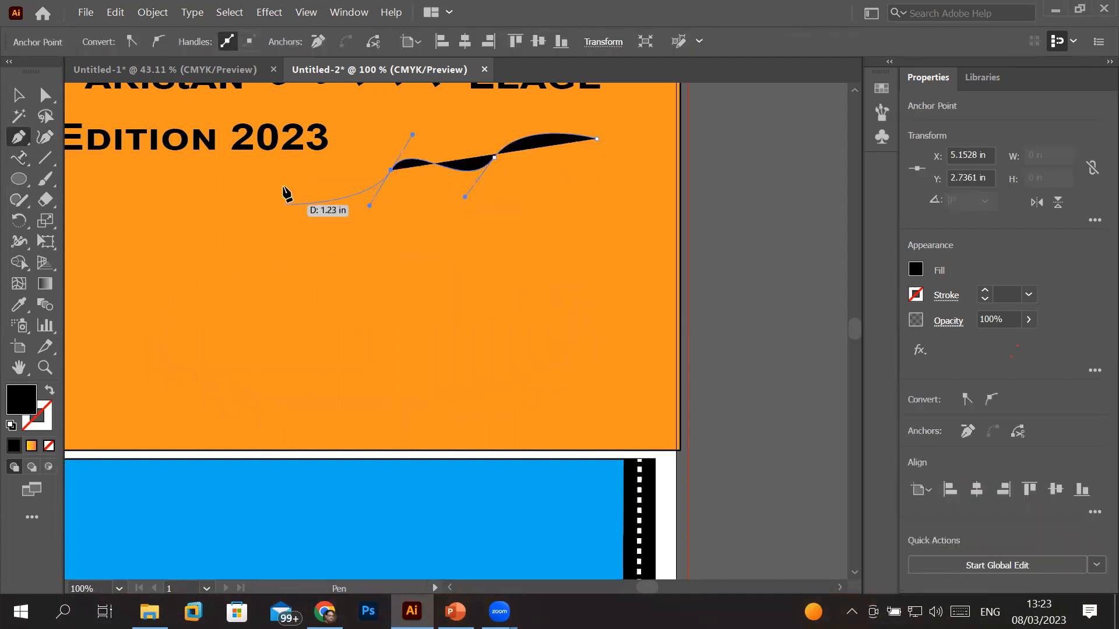
pyautogui.moveTo(282, 186); pyautogui.dragTo(247, 232)
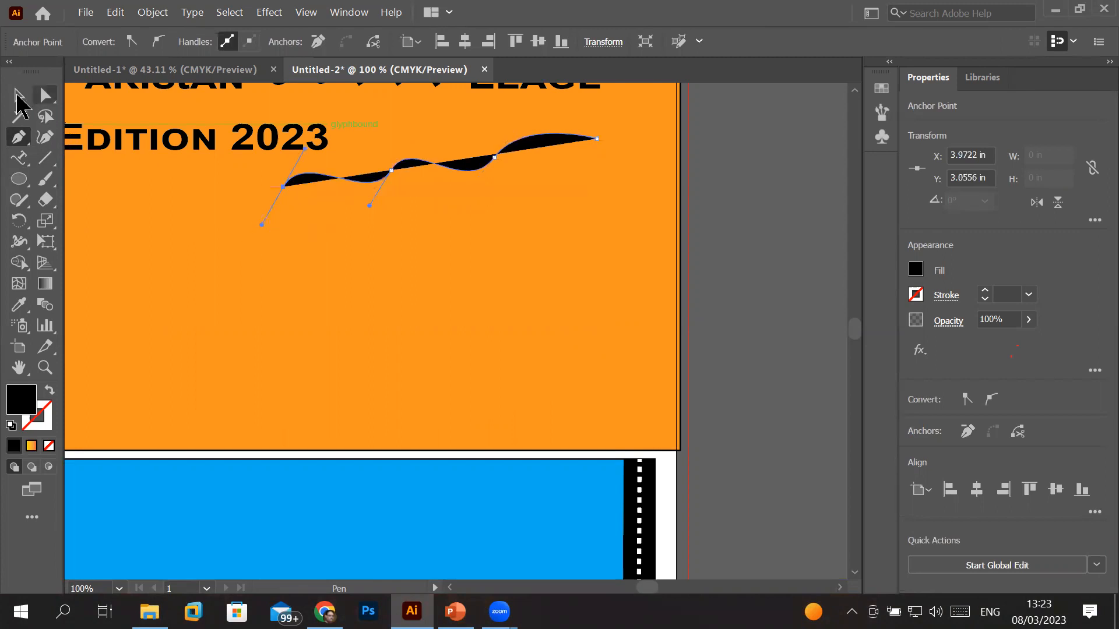
pyautogui.click(18, 95)
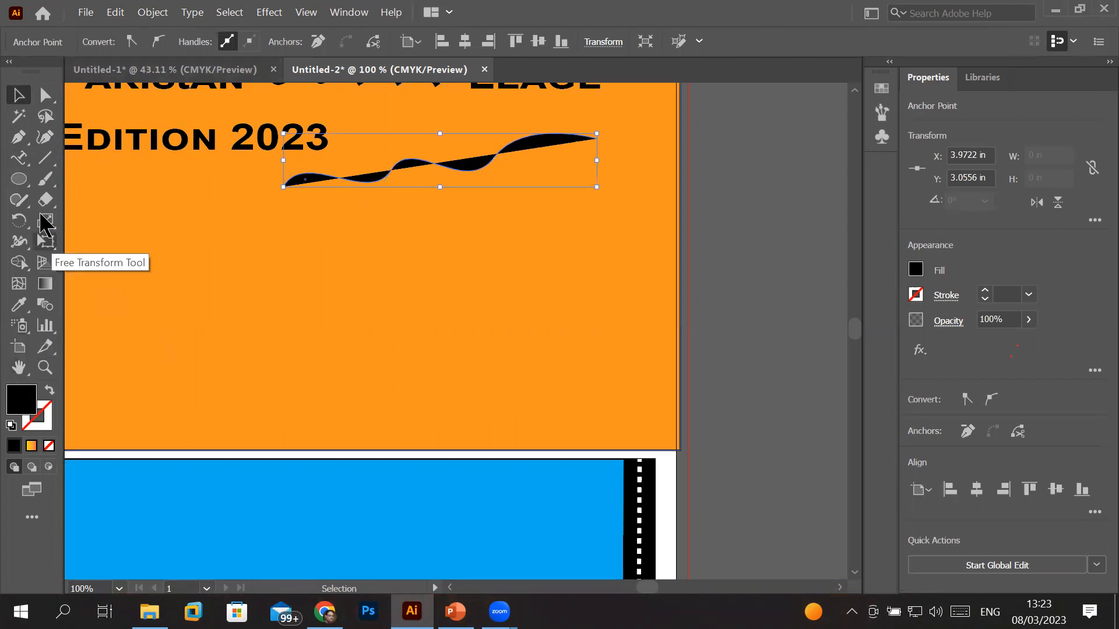
pyautogui.click(20, 144)
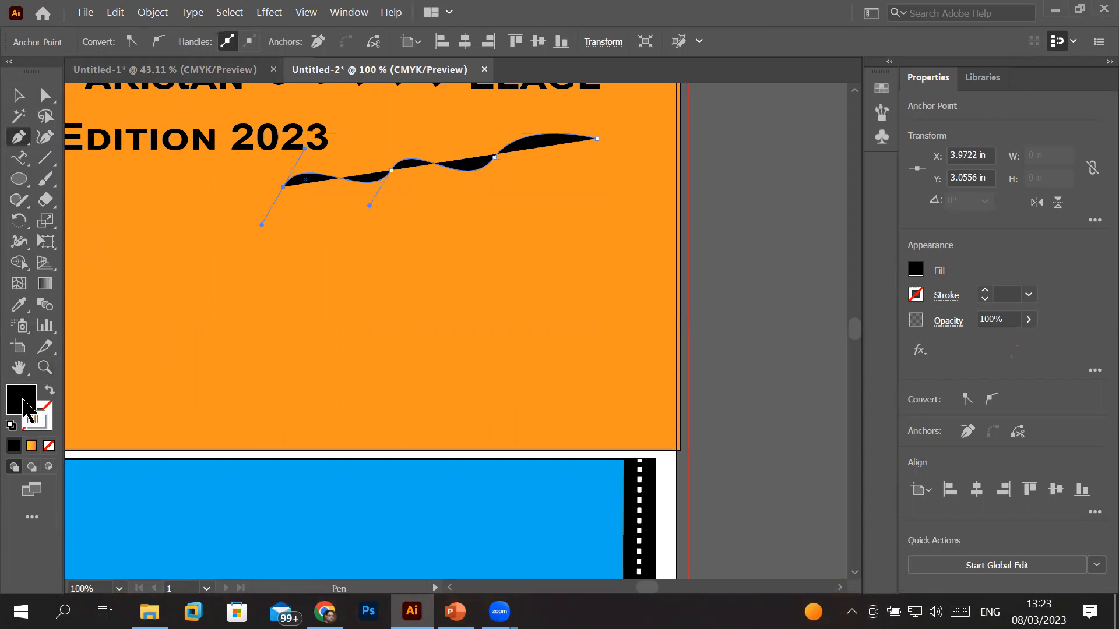
# - Remove the fill from the wavy path beside "Edition 2023" and give it a 4 pt black stroke
pyautogui.doubleClick(24, 401)
pyautogui.press('Escape')
pyautogui.click(49, 446)
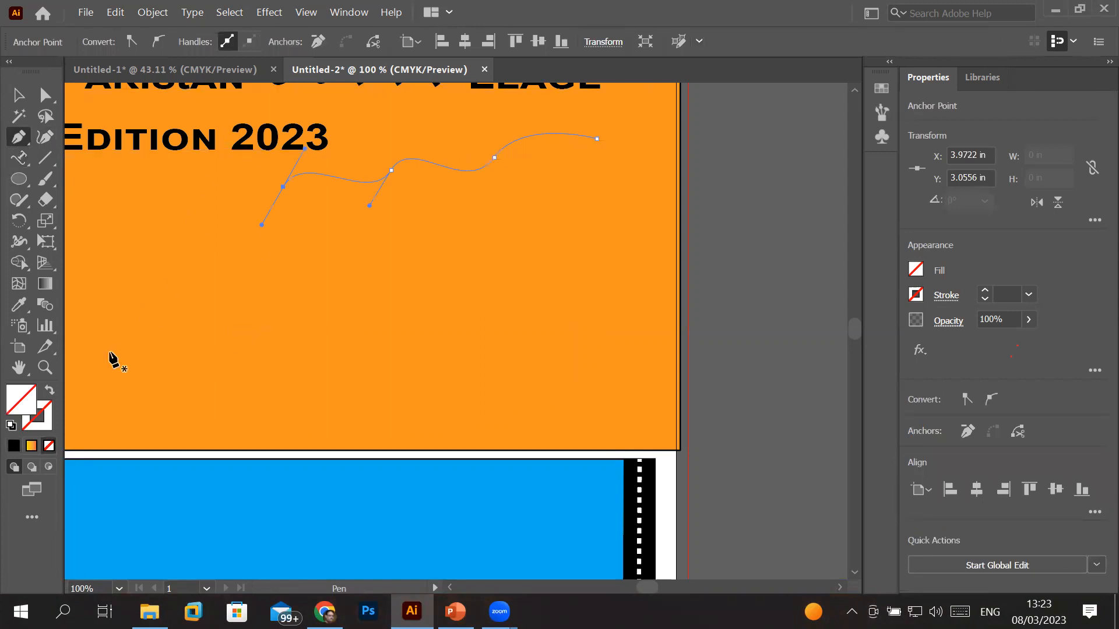
pyautogui.click(985, 291)
pyautogui.click(985, 291)
pyautogui.click(985, 290)
pyautogui.click(985, 291)
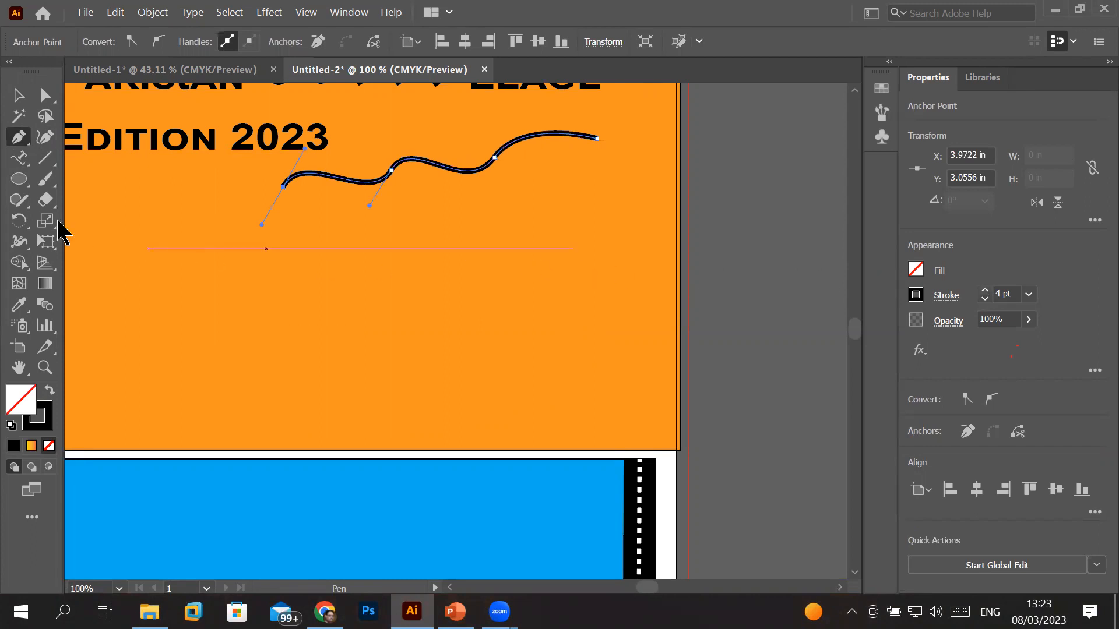
# - Start type near the beginning of the wavy path with the Type on a Path tool and leave it empty
pyautogui.click(18, 159)
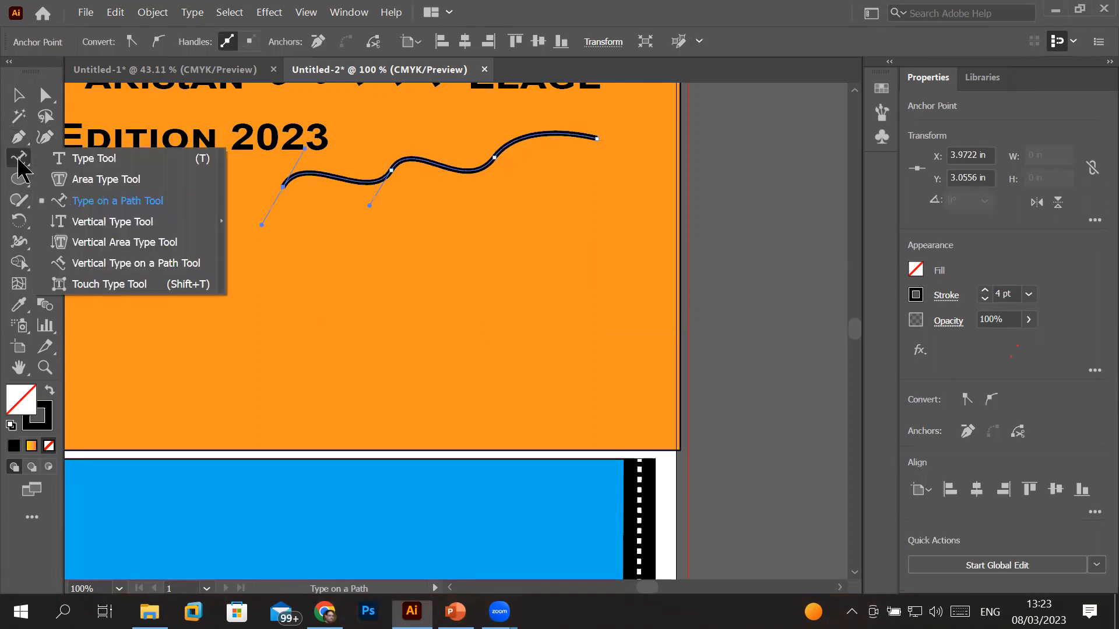
pyautogui.click(112, 202)
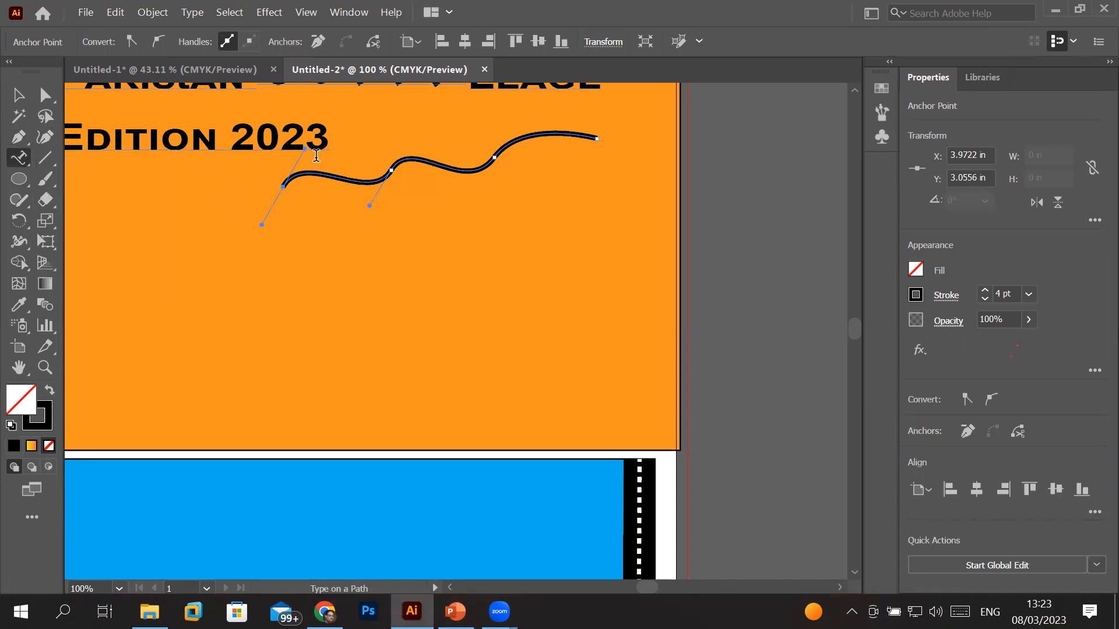
pyautogui.hotkey('ctrl', '=')
pyautogui.hotkey('ctrl', '=')
pyautogui.hotkey('ctrl', '=')
pyautogui.hotkey('ctrl', '=')
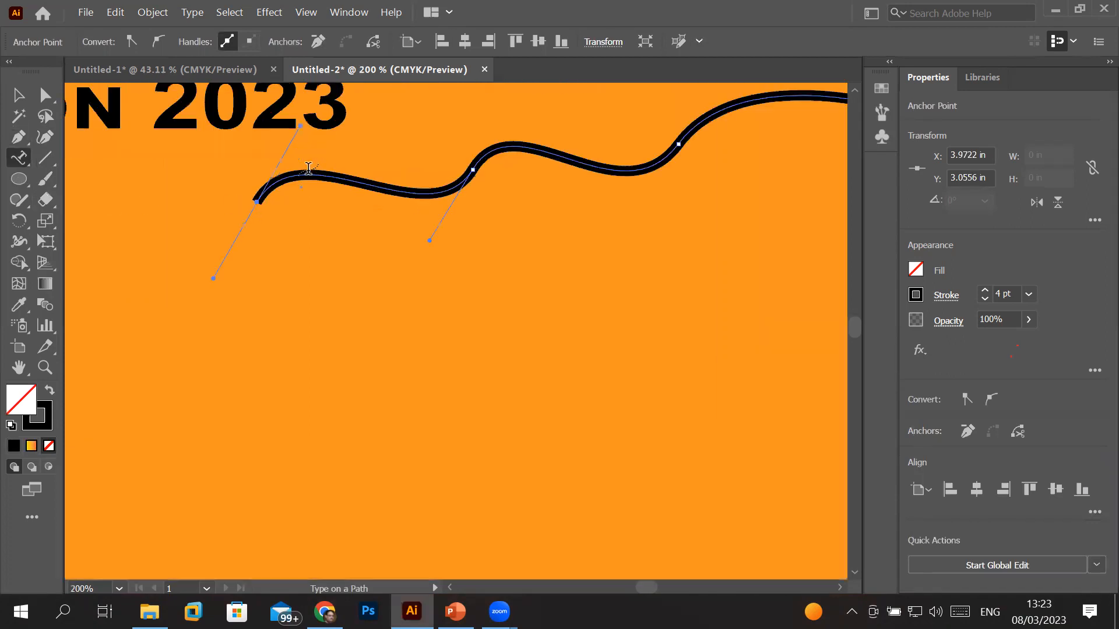
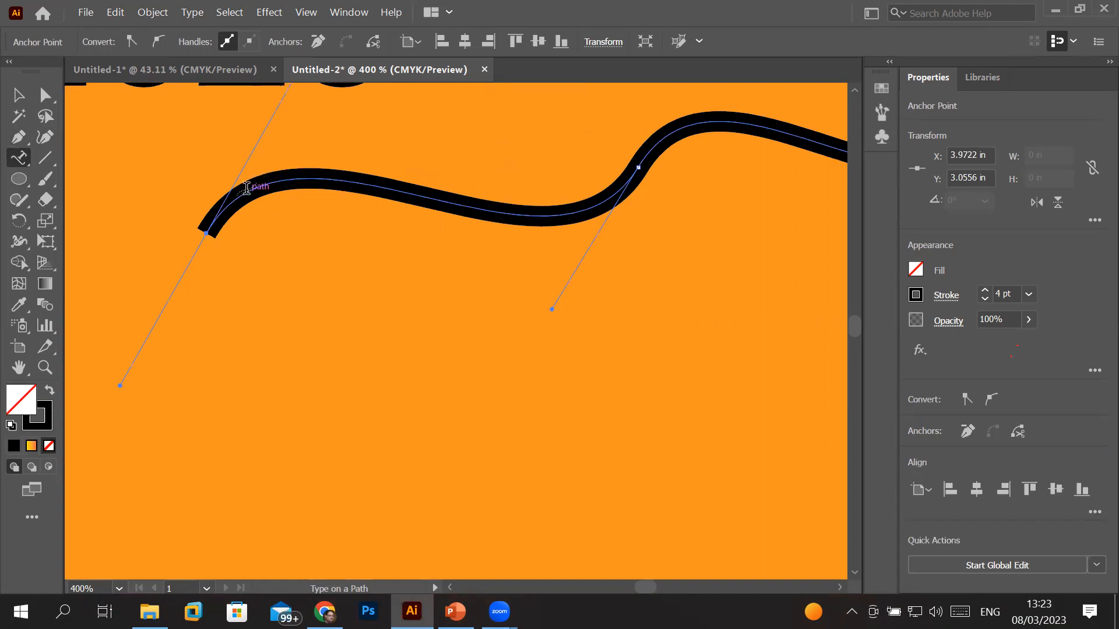
pyautogui.click(247, 187)
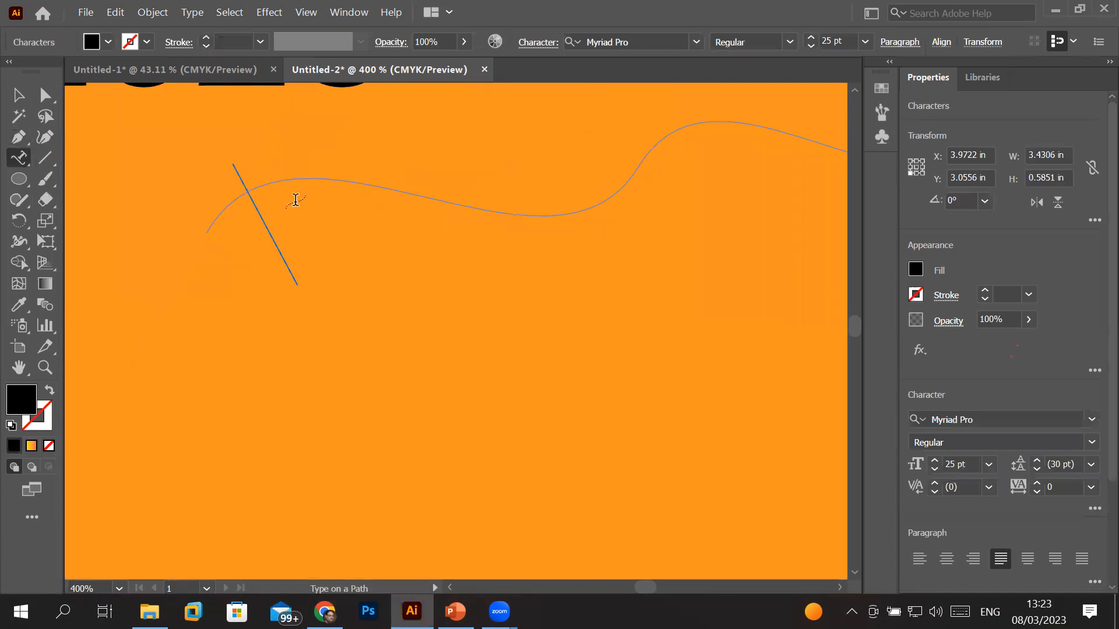
pyautogui.press('Escape')
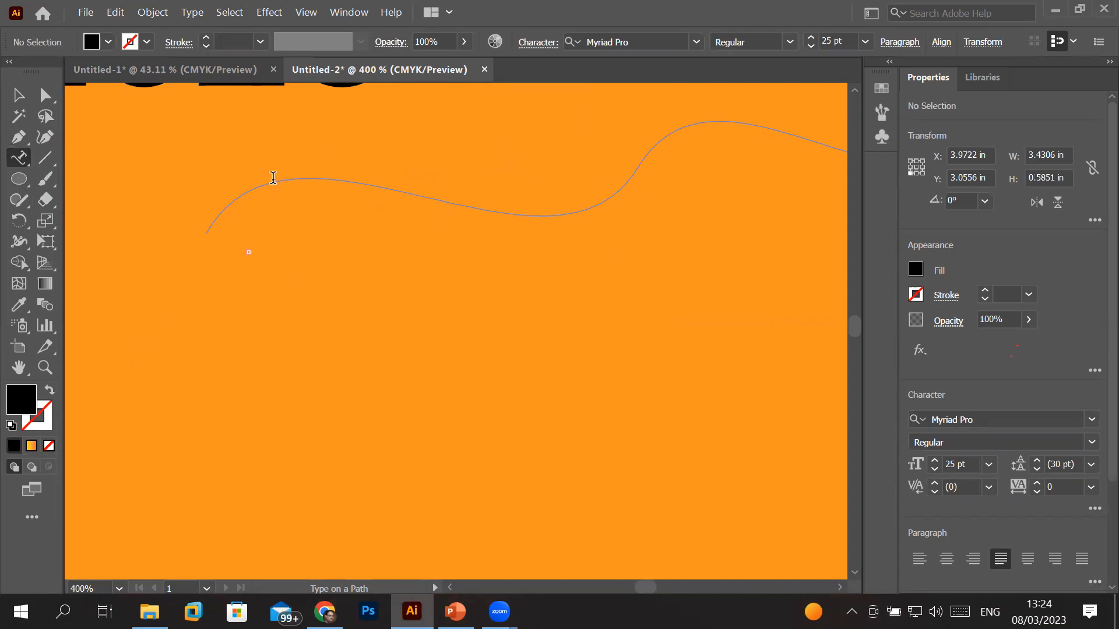
# - Undo the last two edits on the empty wavy type path and deselect it
pyautogui.scroll(2, 287, 159)
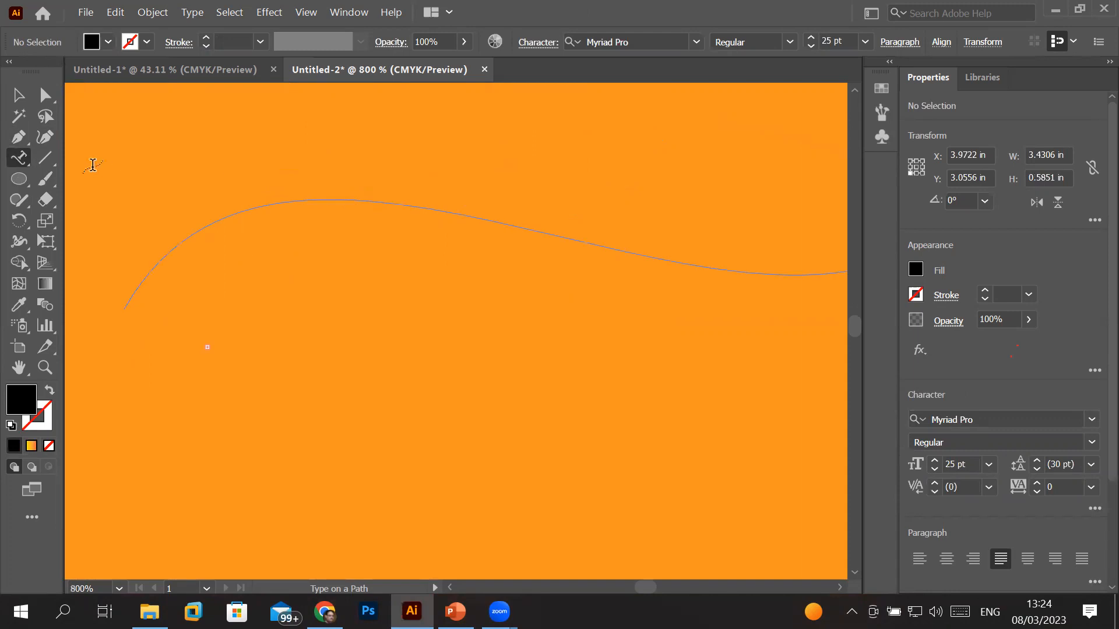
pyautogui.click(23, 95)
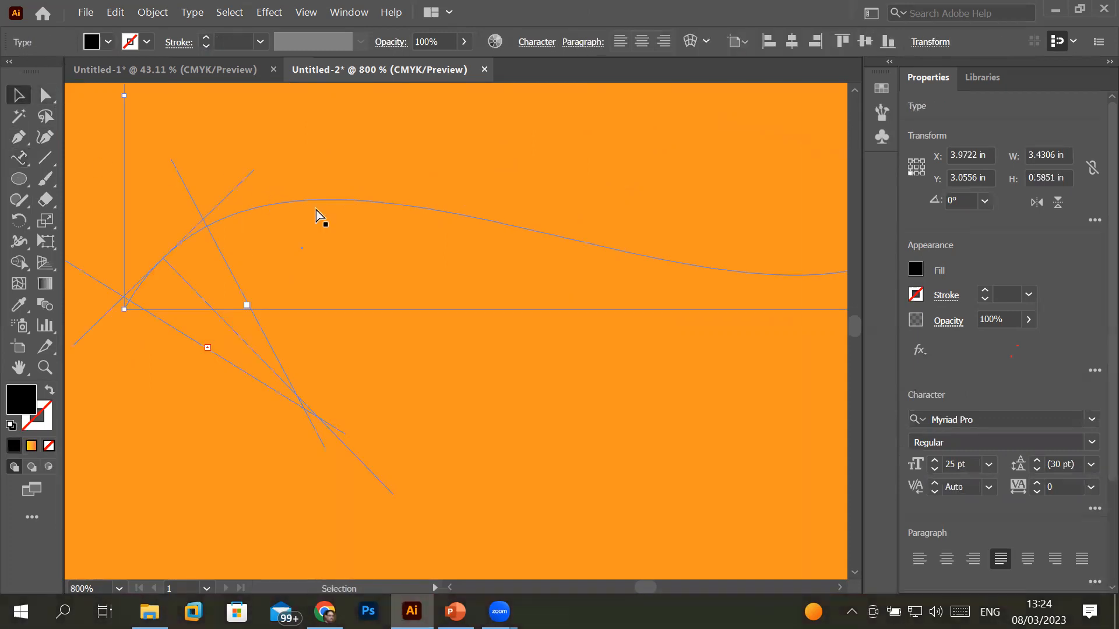
pyautogui.hotkey('ctrl', 'z')
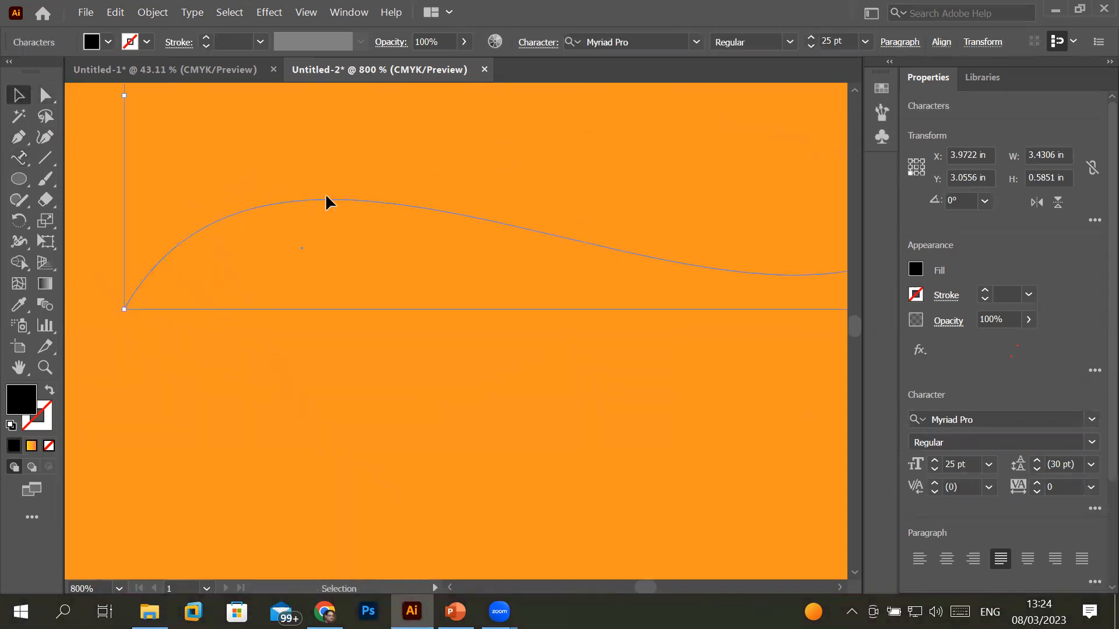
pyautogui.hotkey('ctrl', 'z')
pyautogui.moveTo(320, 185); pyautogui.dragTo(381, 246)
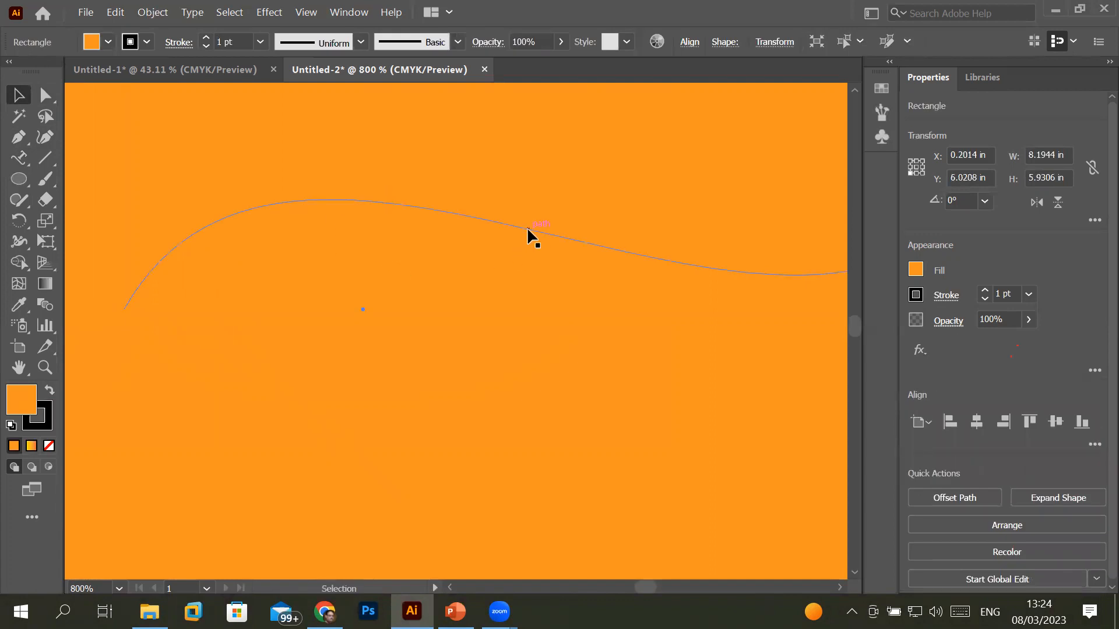
pyautogui.click(527, 226)
pyautogui.scroll(-2, 526, 225)
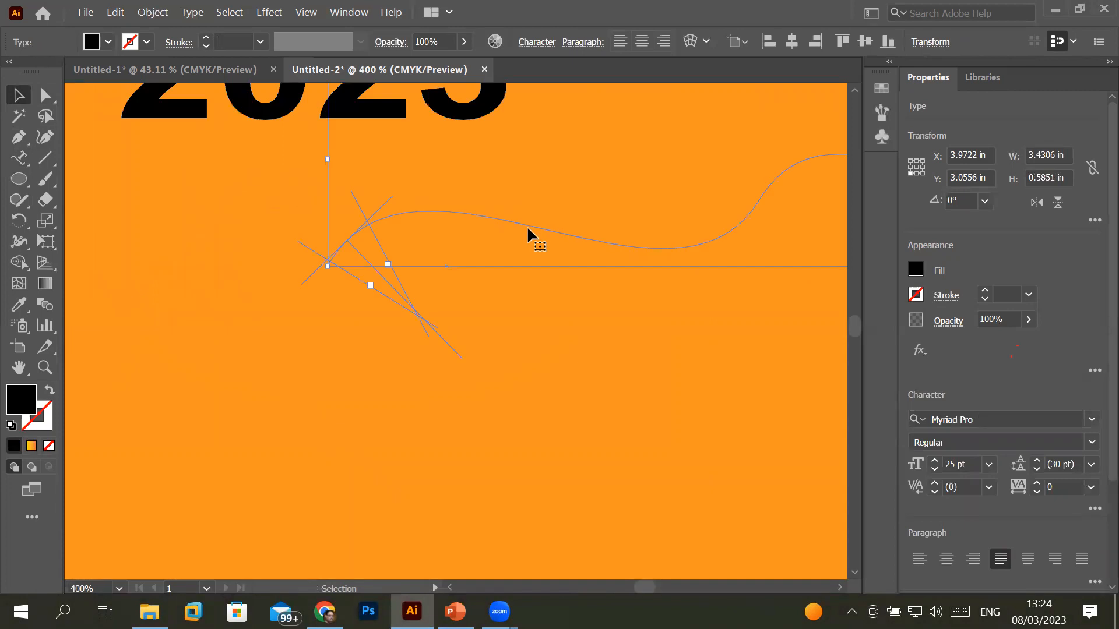
pyautogui.click(418, 312)
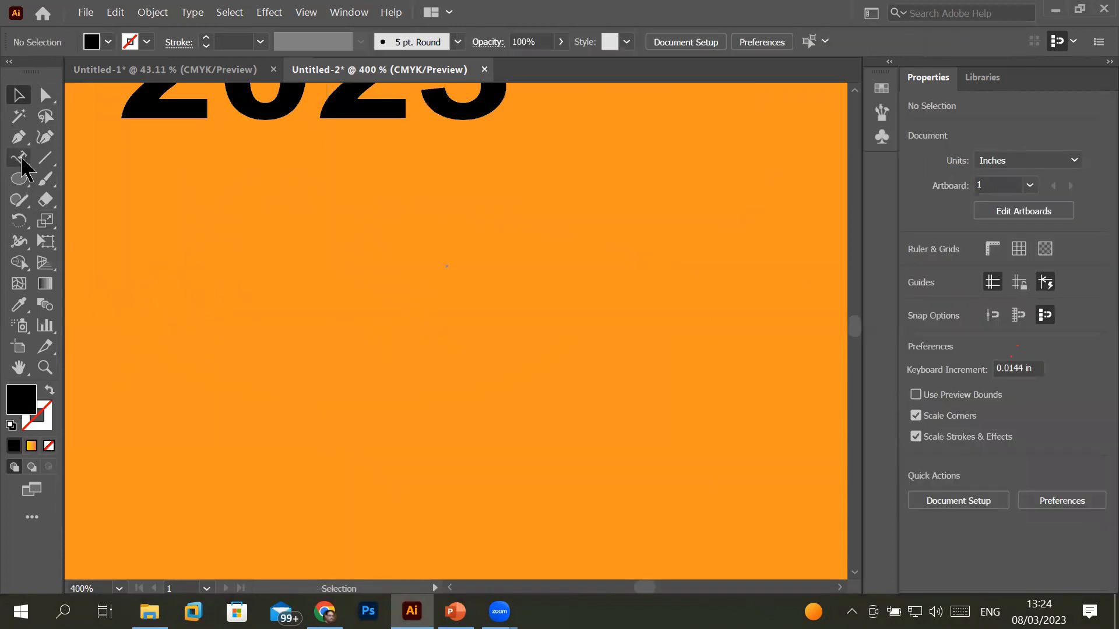
# - Draw a gently waving open path with three anchor points from left to right below "2023" with the Pen tool
pyautogui.click(21, 139)
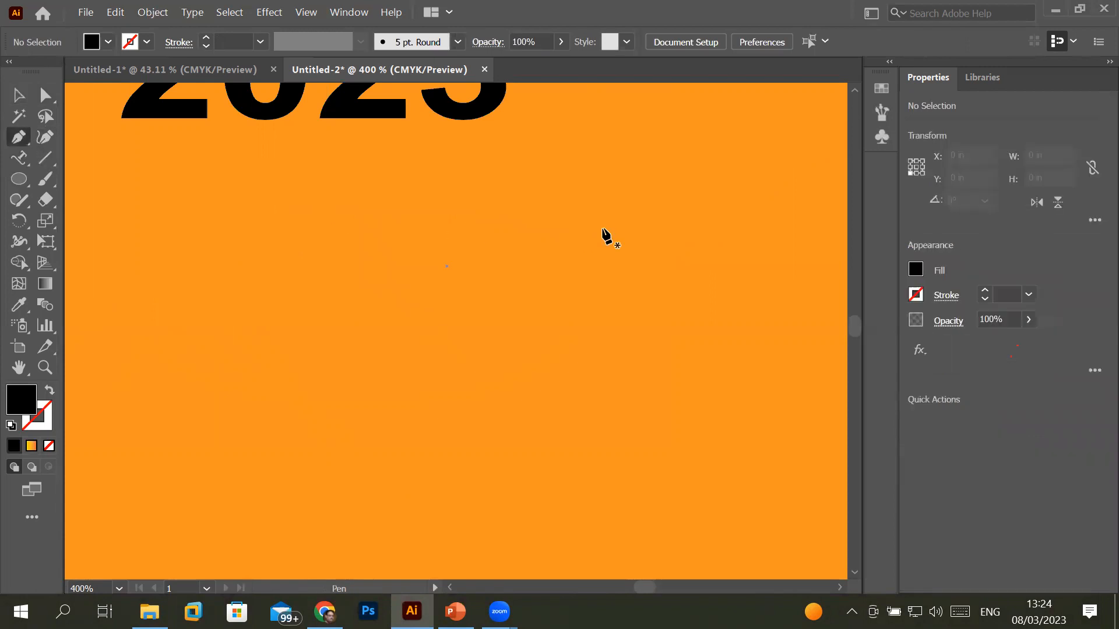
pyautogui.click(201, 281)
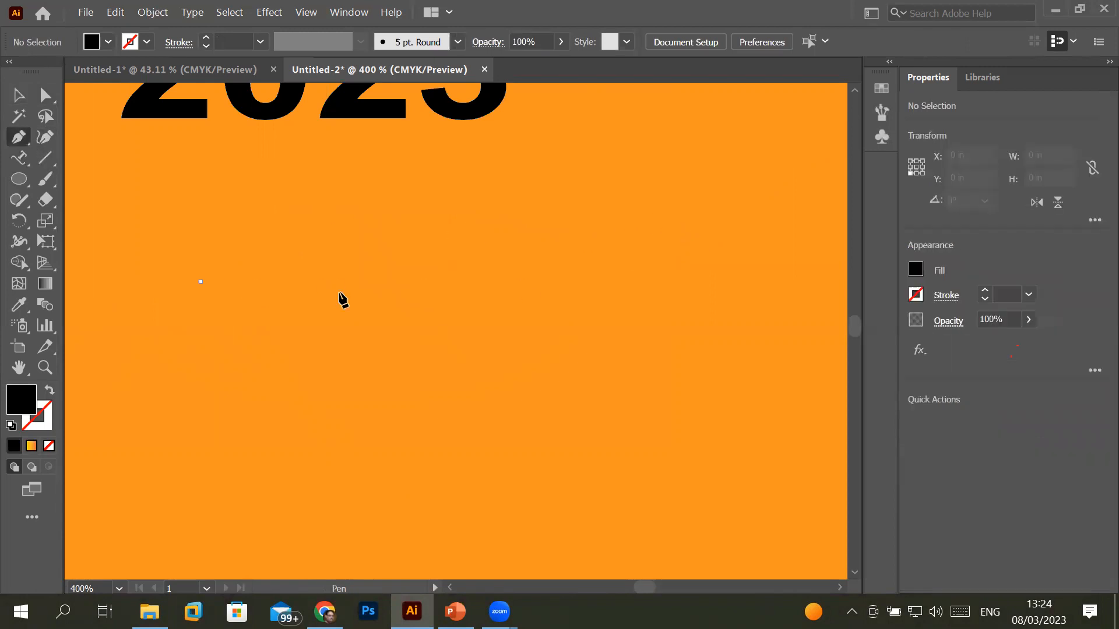
pyautogui.keyDown('shift'); pyautogui.click(612, 282); pyautogui.keyUp('shift')
pyautogui.moveTo(611, 281); pyautogui.dragTo(744, 342)
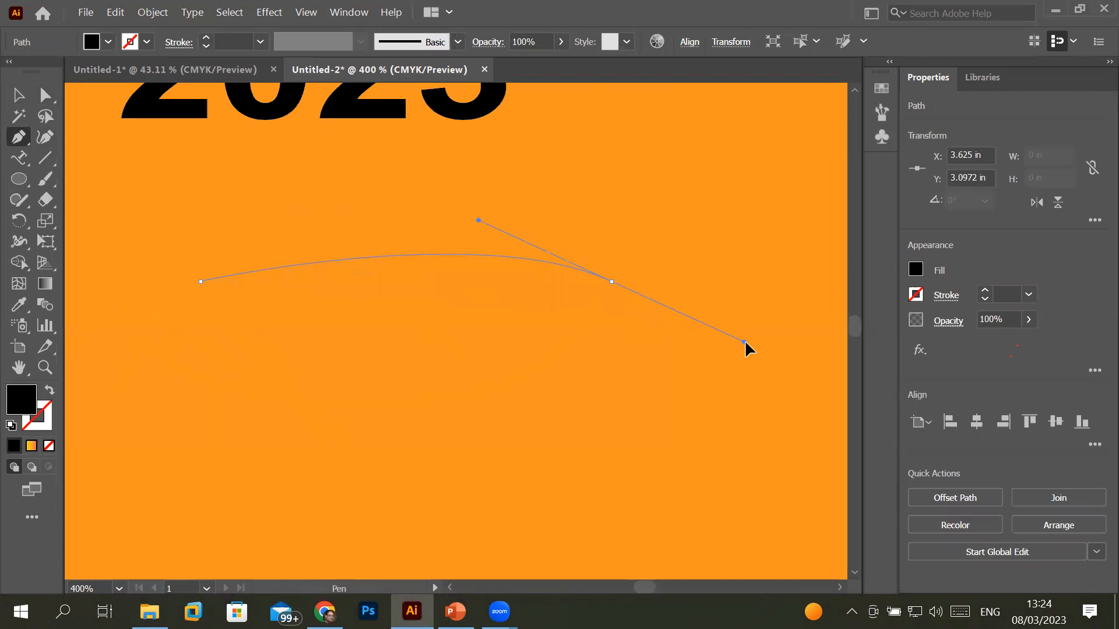
pyautogui.click(836, 209)
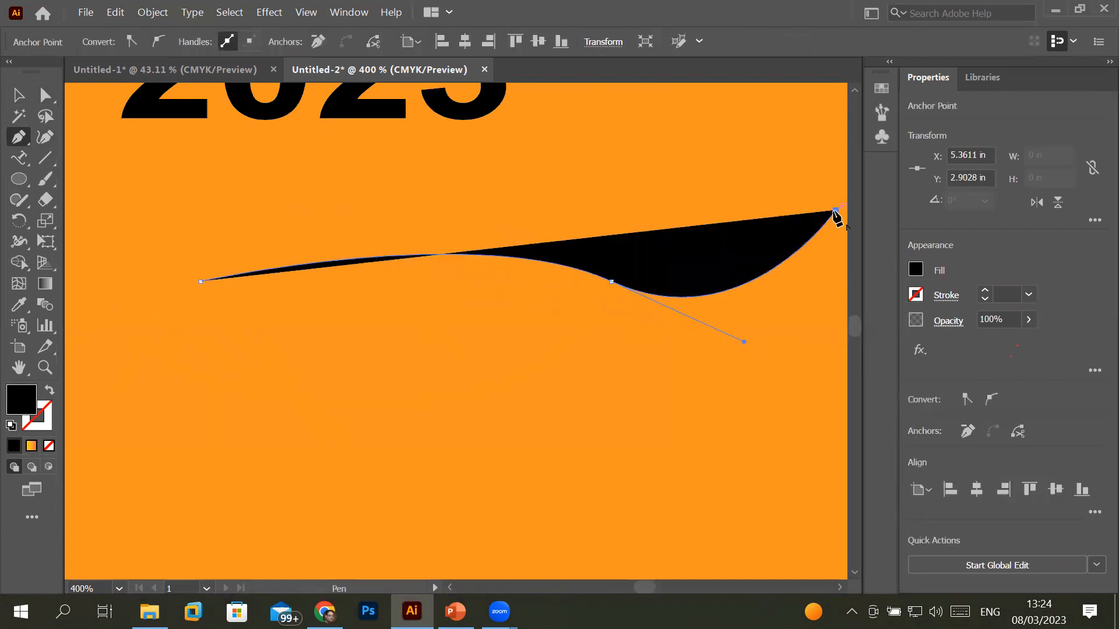
pyautogui.press('Escape')
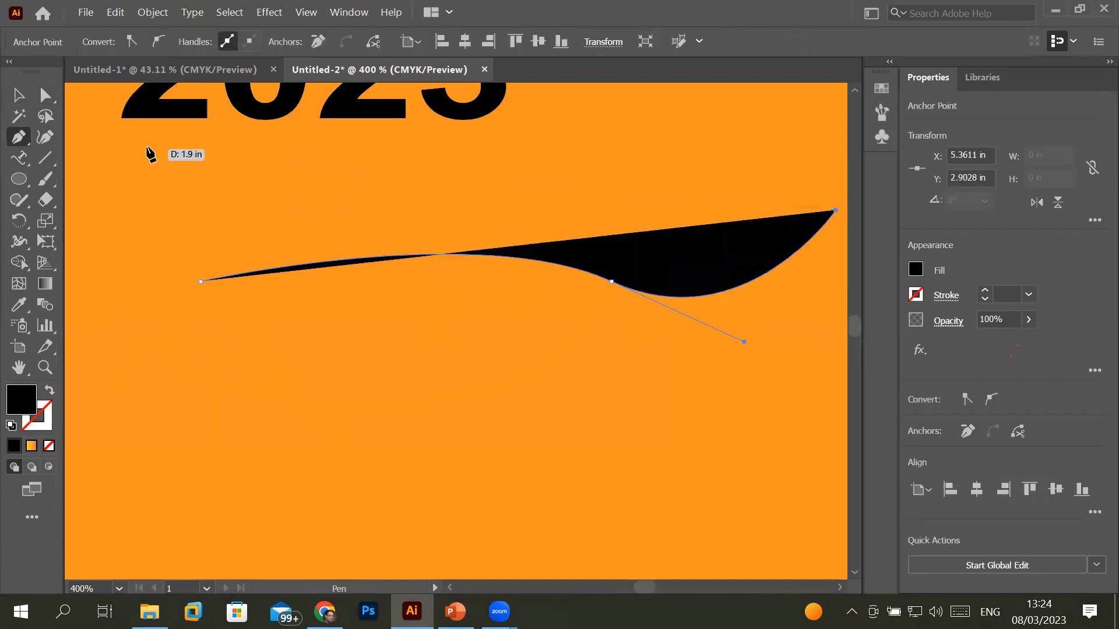
# - Give the new path a 1 pt blue stroke from the color spectrum and remove its fill
pyautogui.click(50, 421)
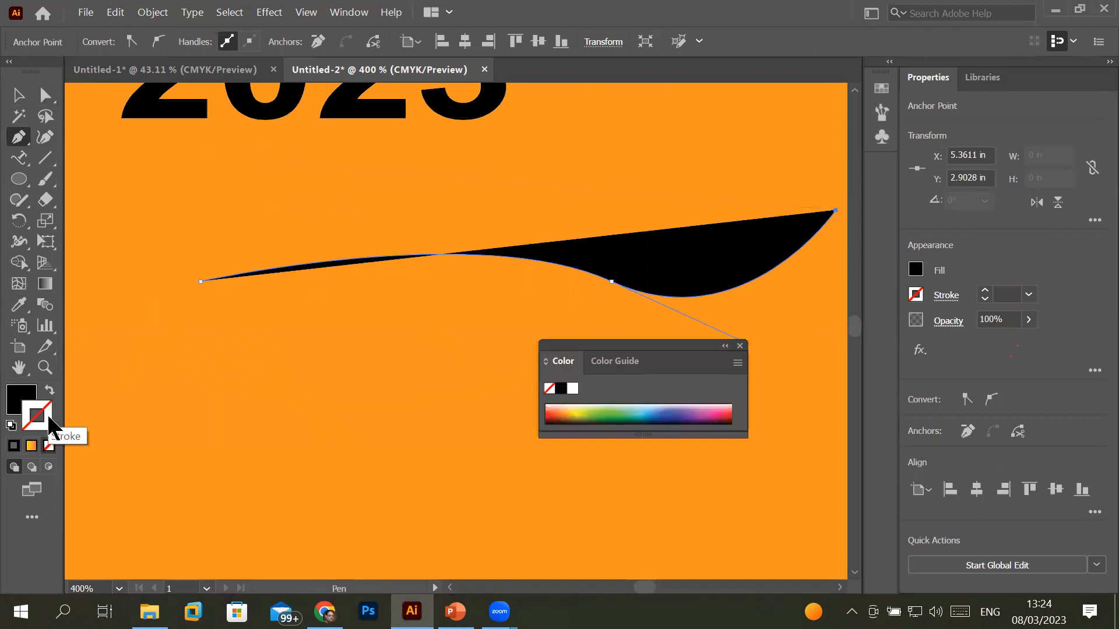
pyautogui.click(680, 407)
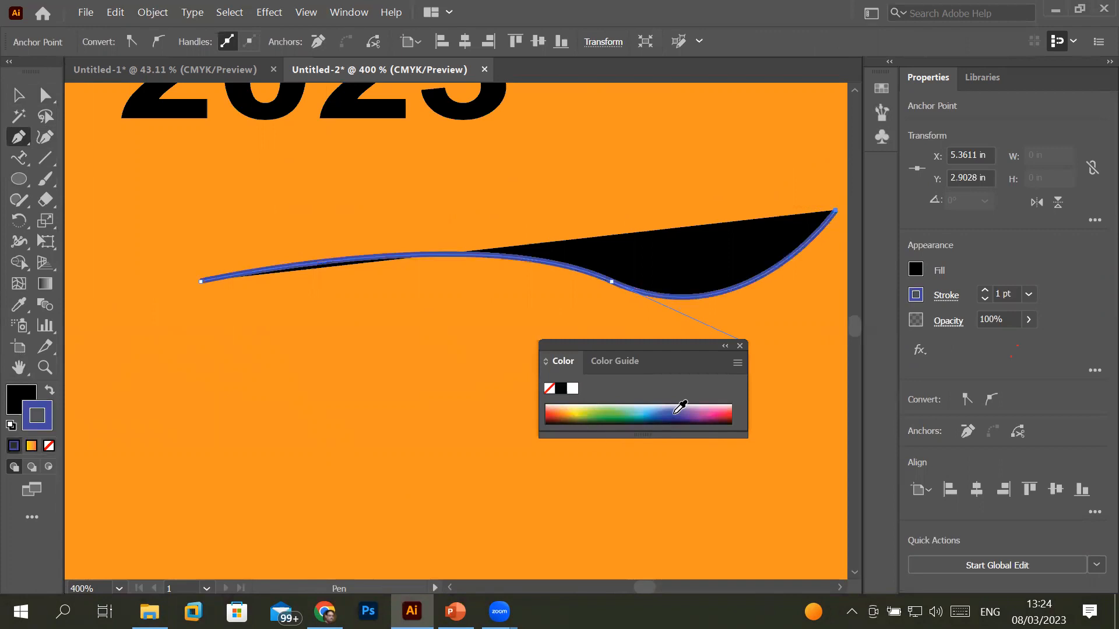
pyautogui.click(26, 399)
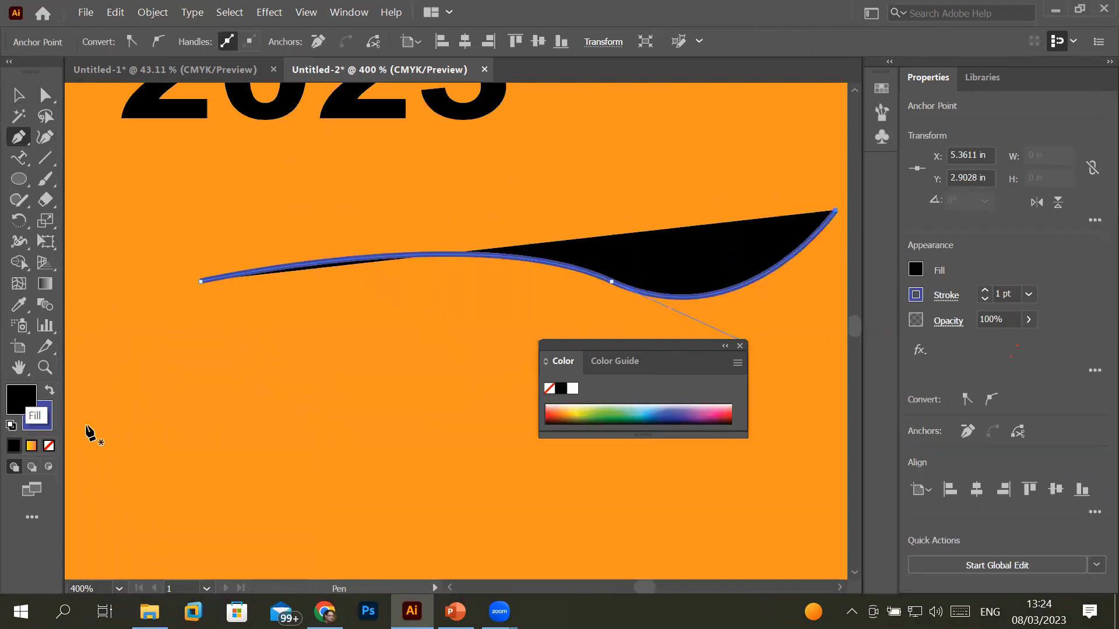
pyautogui.click(49, 447)
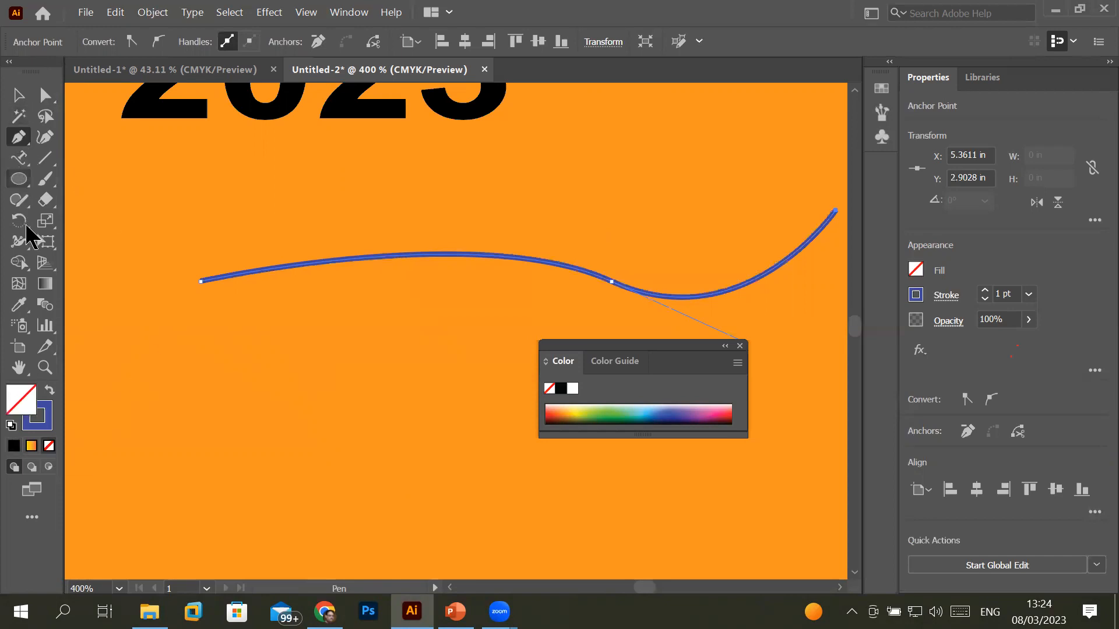
# - Place the text "Here you can" along the new path from its left end with the Type on a Path tool
pyautogui.click(19, 157)
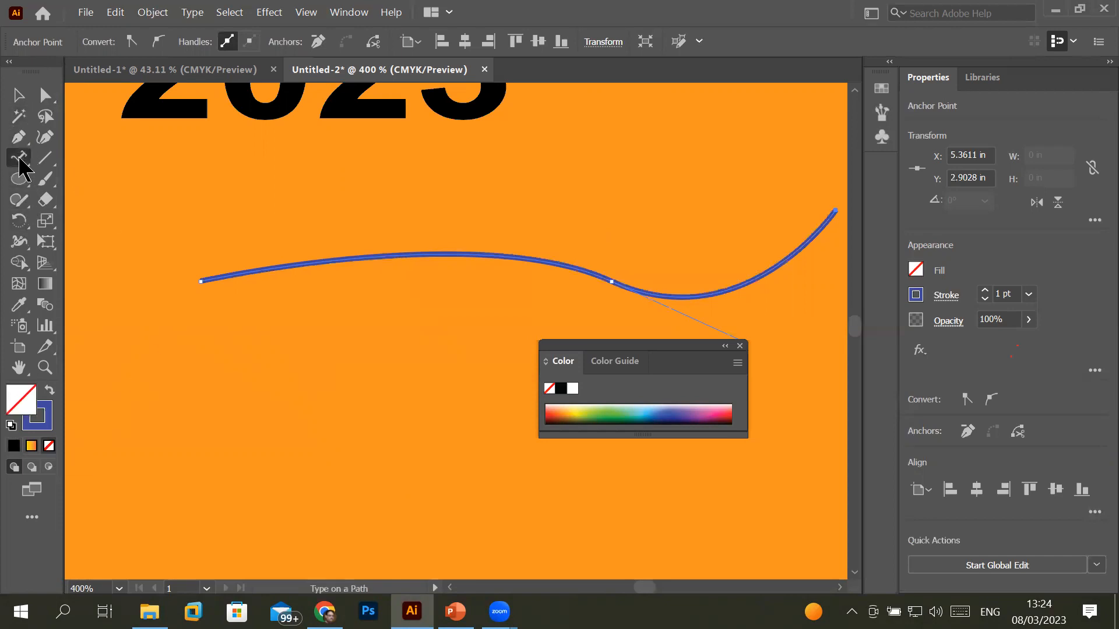
pyautogui.click(226, 273)
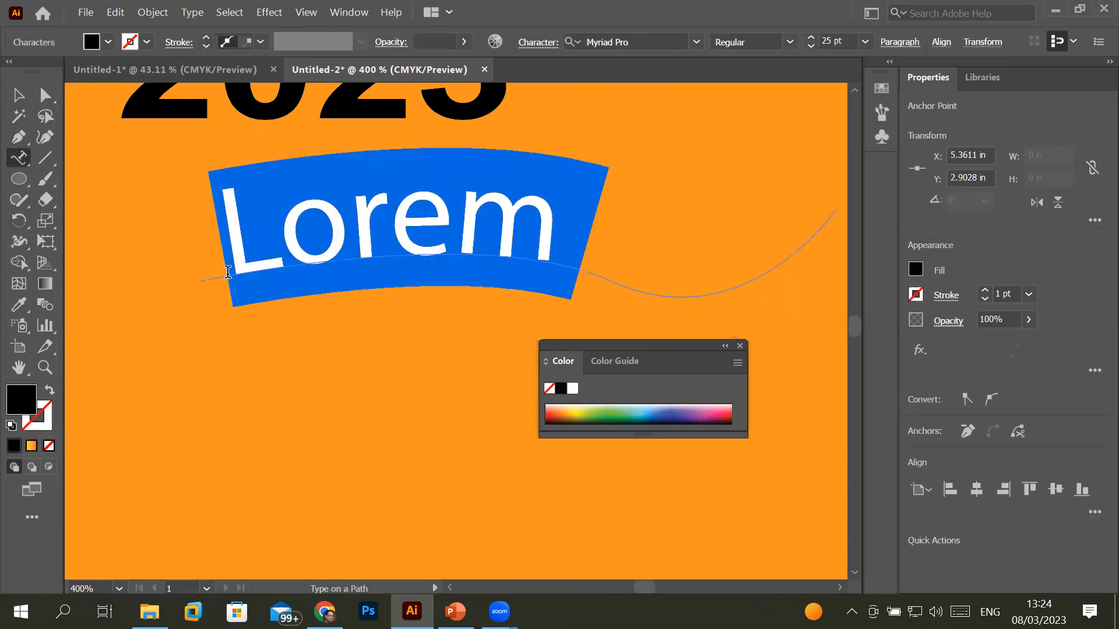
pyautogui.write('H')
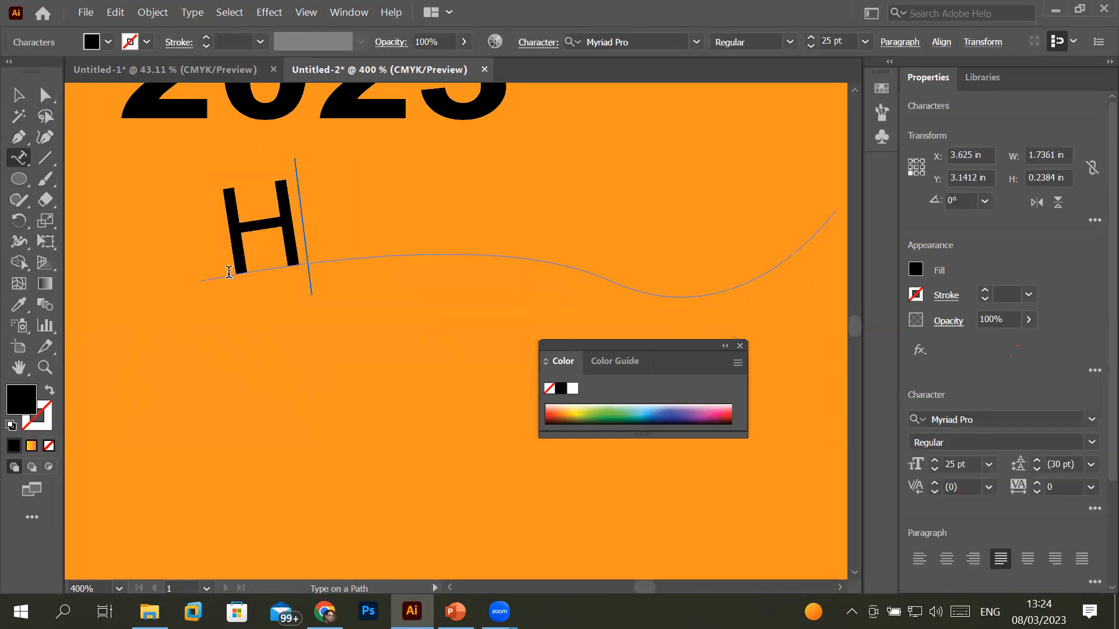
pyautogui.write('ere you a')
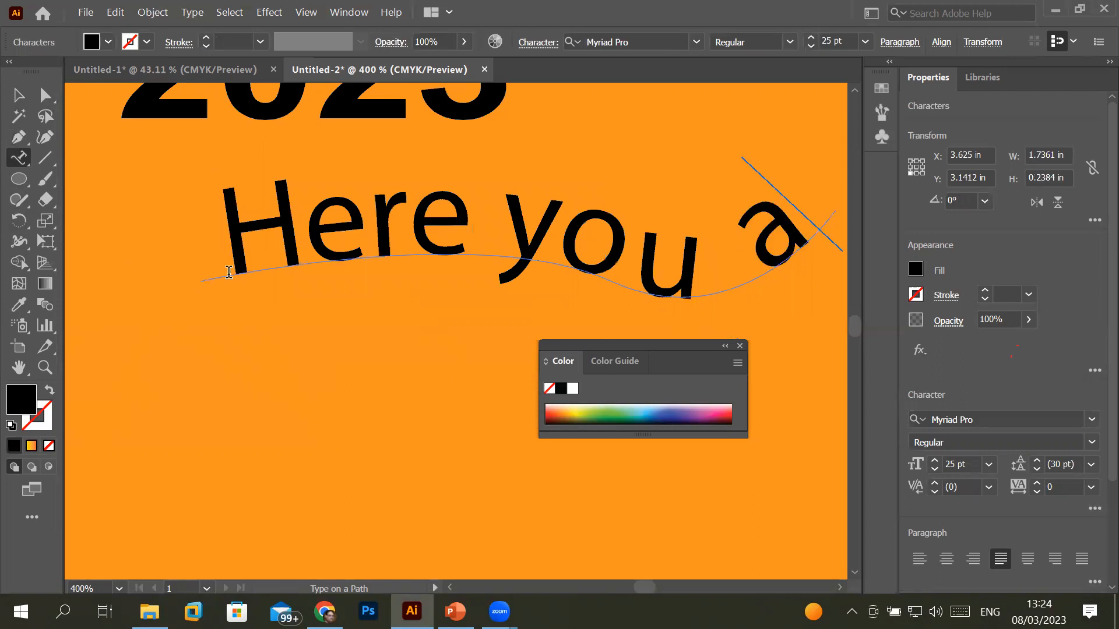
pyautogui.press('BackSpace')
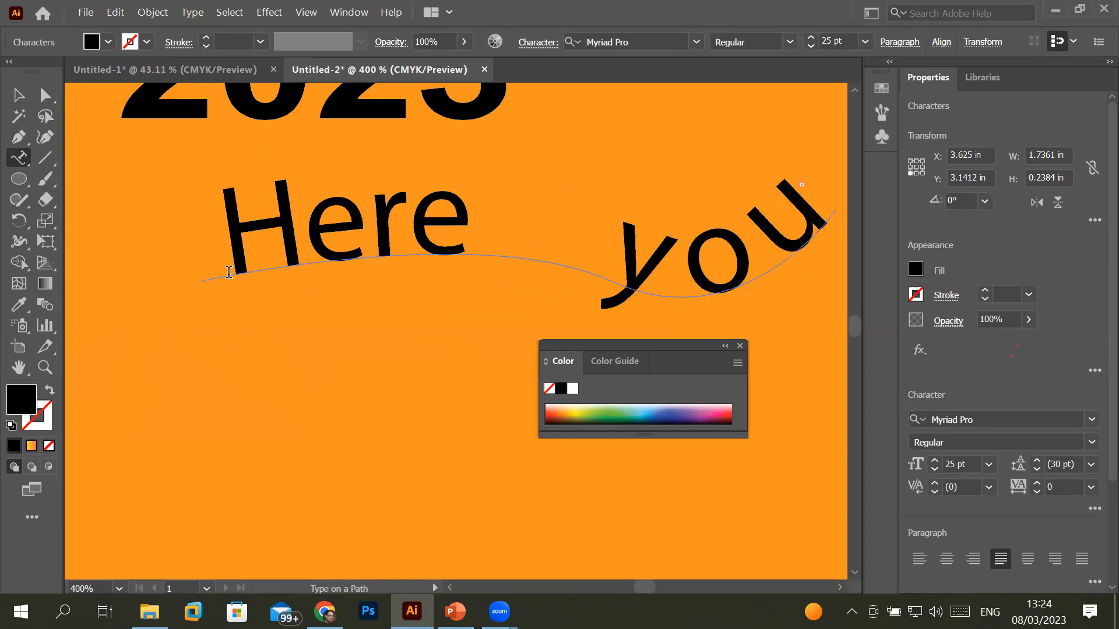
# - Set the font size of the whole "Here you can" path text to 19 pt
pyautogui.tripleClick(311, 214)
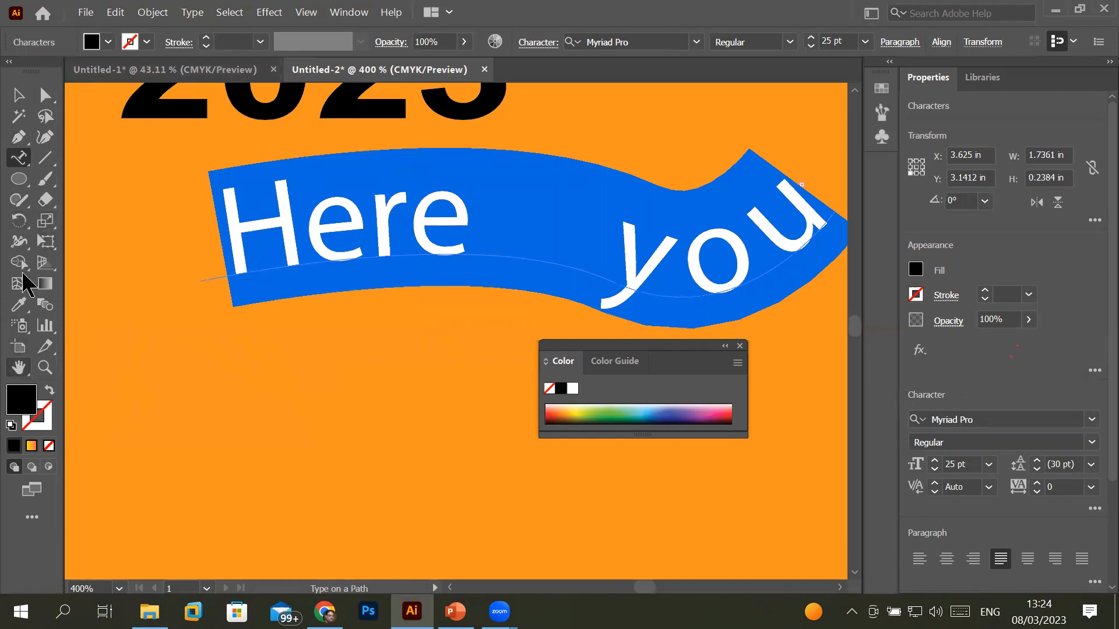
pyautogui.click(811, 46)
pyautogui.click(810, 46)
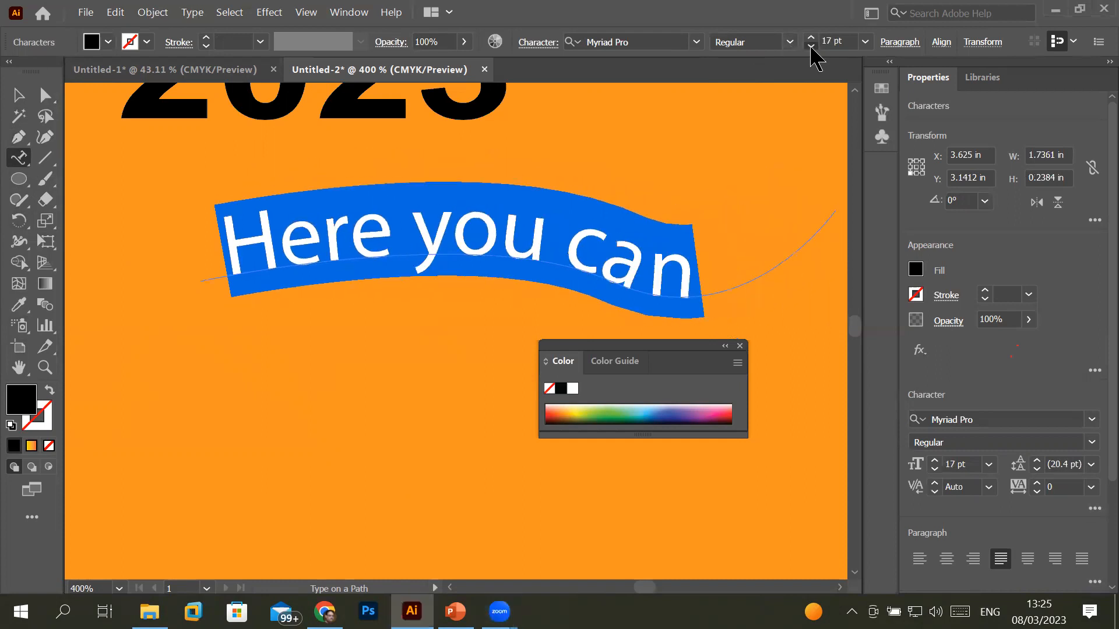
pyautogui.click(811, 46)
pyautogui.click(811, 46)
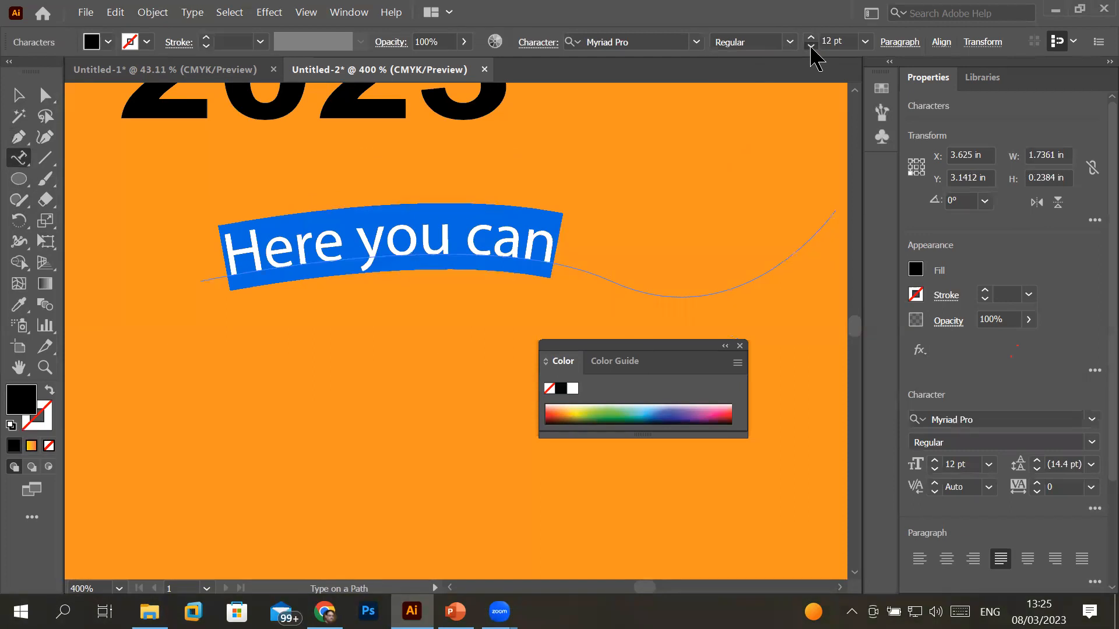
pyautogui.click(810, 38)
pyautogui.click(810, 37)
pyautogui.click(810, 37)
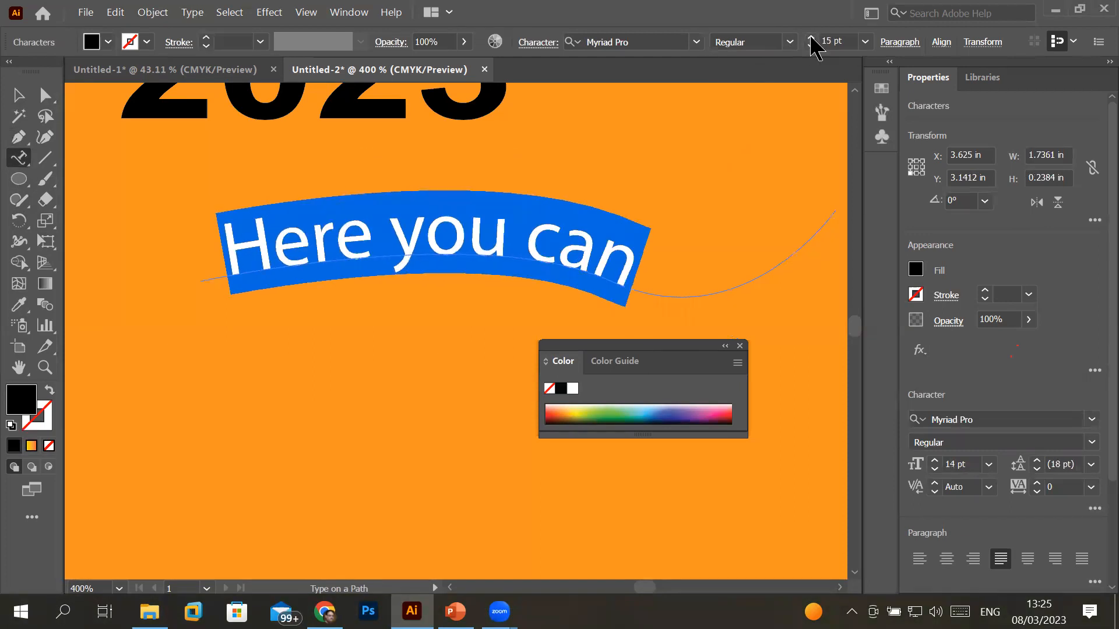
pyautogui.click(811, 38)
pyautogui.click(811, 37)
pyautogui.click(811, 38)
pyautogui.click(810, 38)
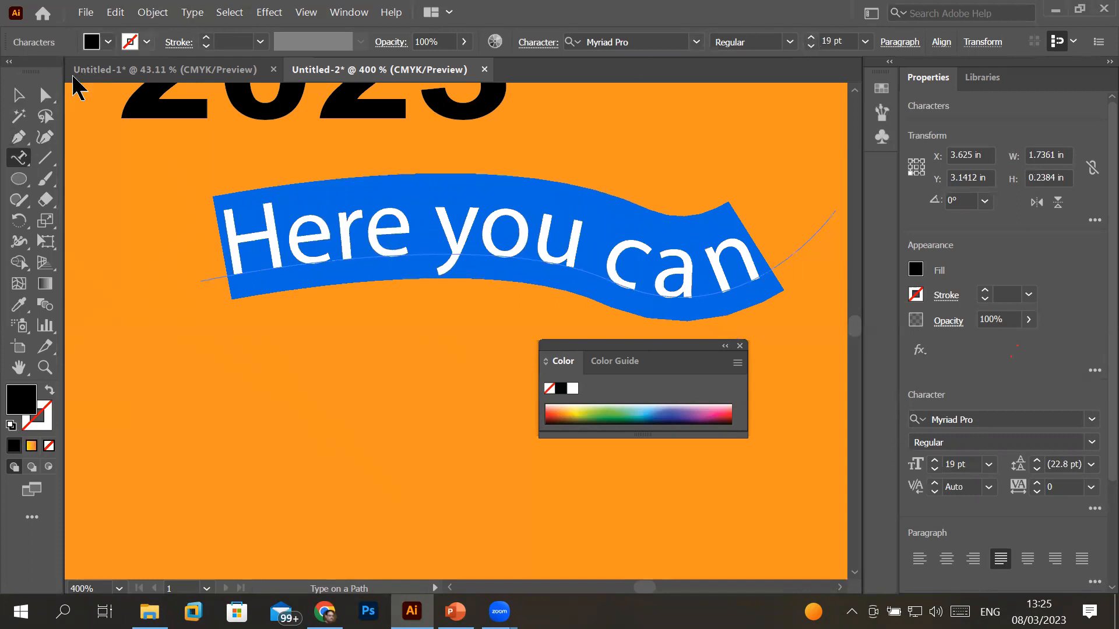
# - Reshape the text path with Direct Selection by raising its left anchor, shifting the path left and pulling the middle anchor's upper handle up and left
pyautogui.click(45, 95)
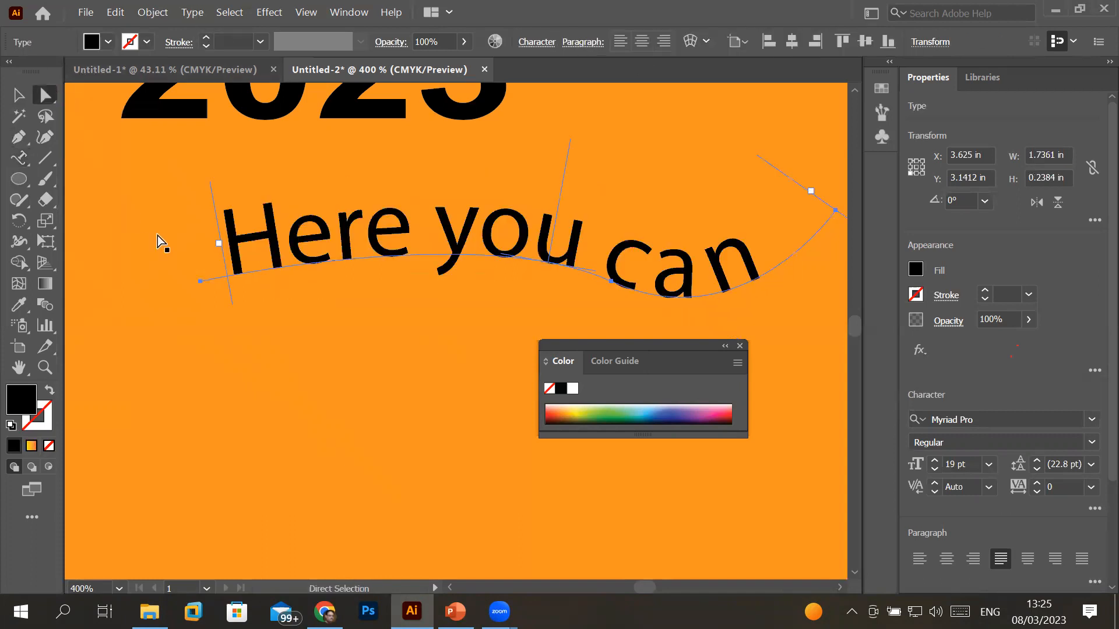
pyautogui.moveTo(201, 285); pyautogui.dragTo(176, 194)
pyautogui.click(478, 220)
pyautogui.moveTo(478, 219); pyautogui.dragTo(395, 232)
pyautogui.moveTo(490, 144); pyautogui.dragTo(375, 124)
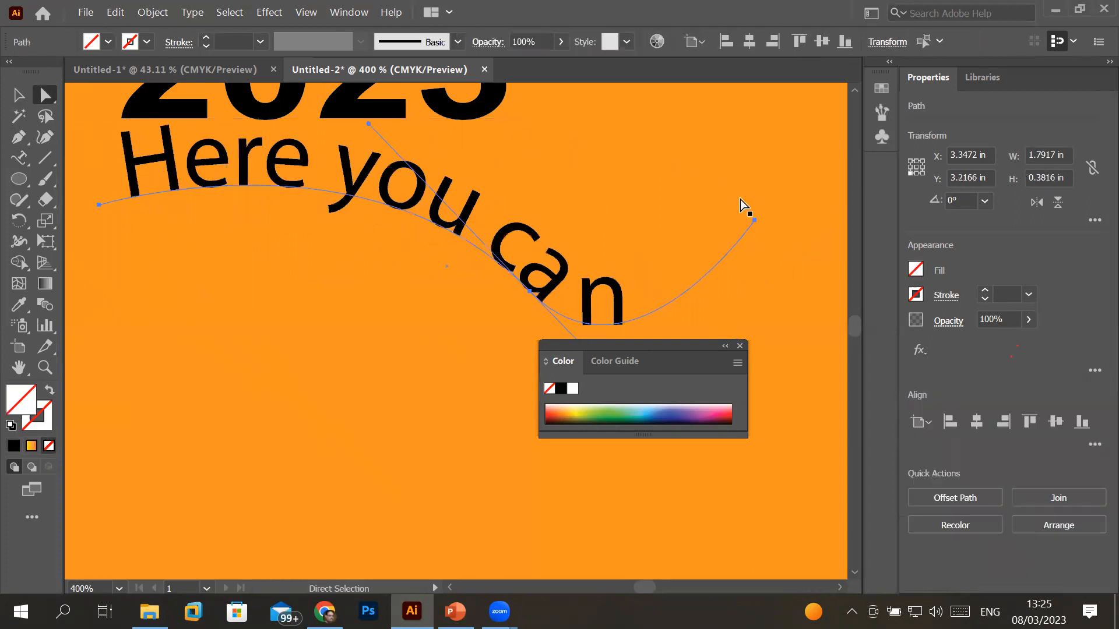
# - Shift the "Here you can" path text slightly up and to the right, and delete it from the artwork
pyautogui.moveTo(753, 221); pyautogui.dragTo(822, 152)
pyautogui.click(789, 196)
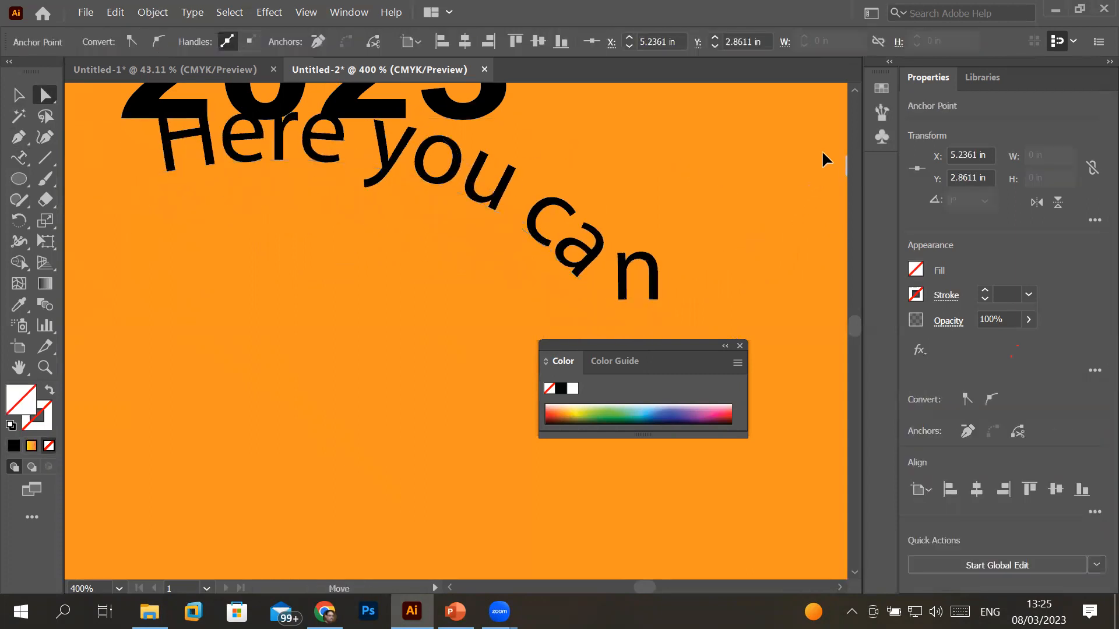
pyautogui.click(619, 271)
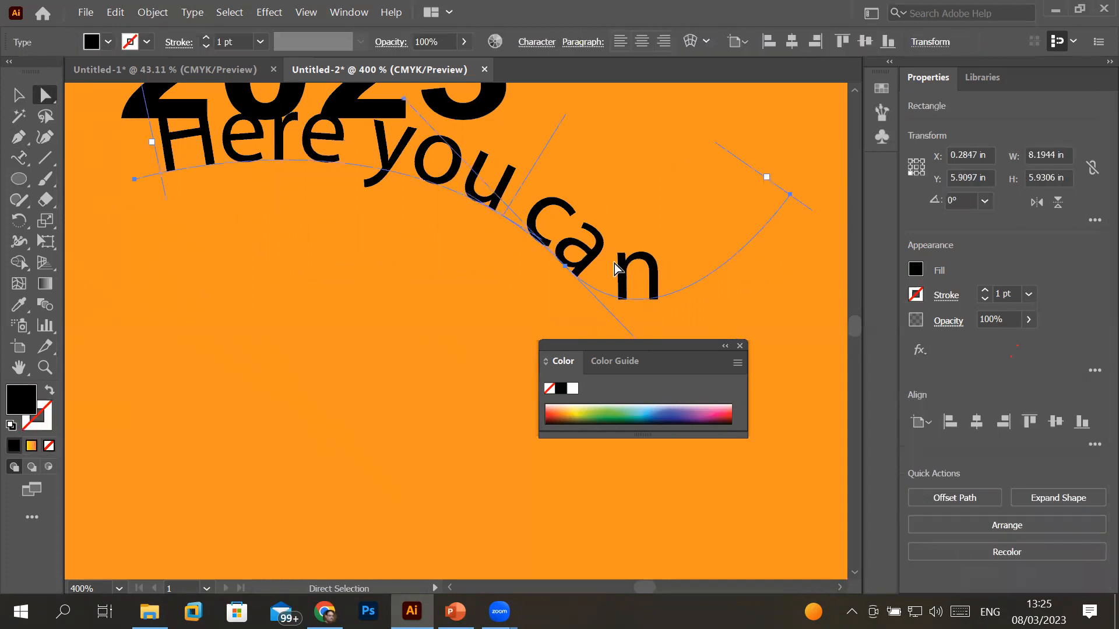
pyautogui.scroll(-3, 488, 243)
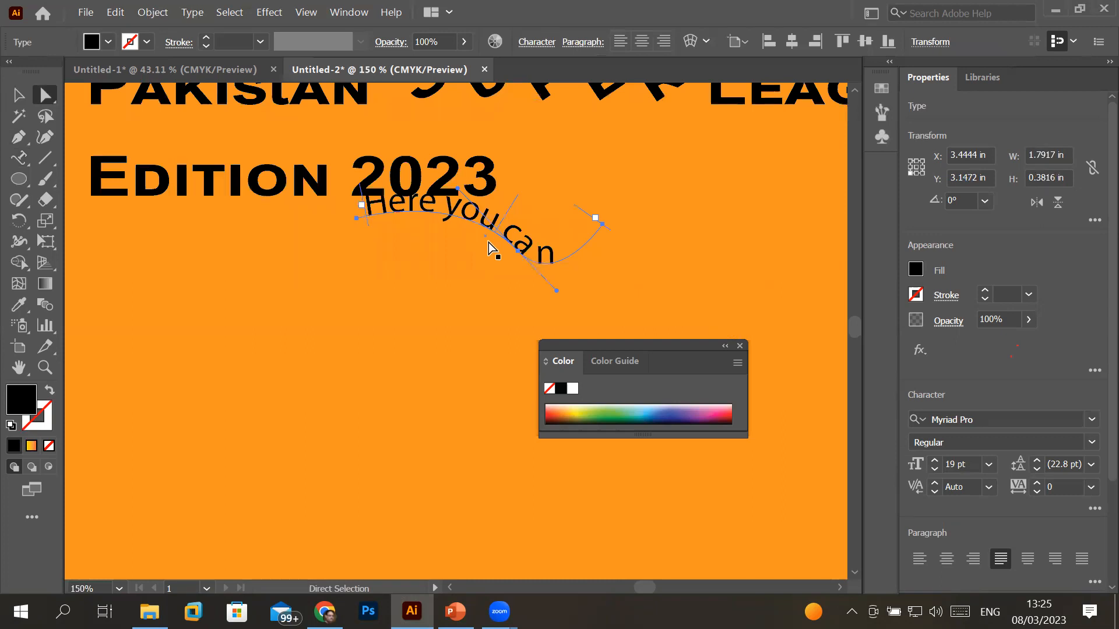
pyautogui.press('v')
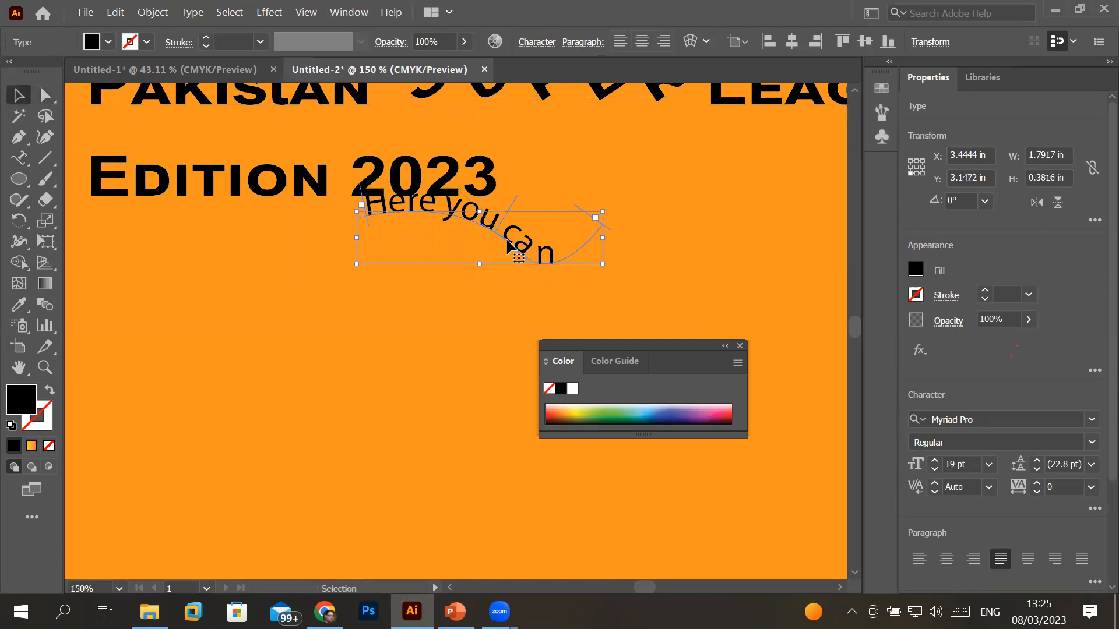
pyautogui.press('Delete')
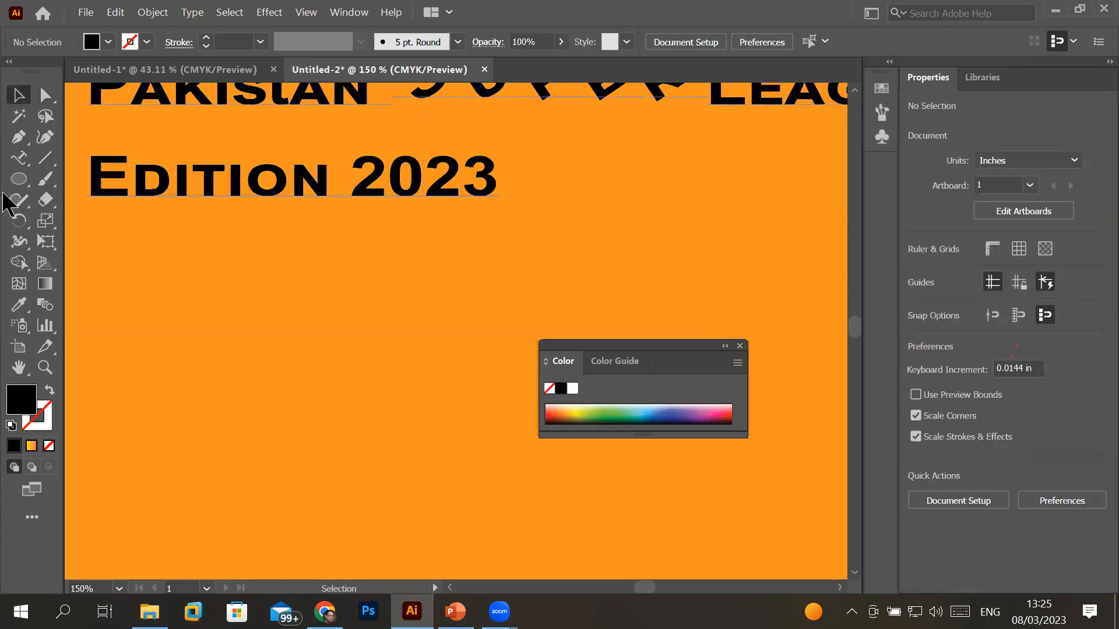
# - Draw a vertical S-shaped path about 0.48 in wide and 2.42 in high with the Pen tool below "Edition 2023"
pyautogui.click(21, 165)
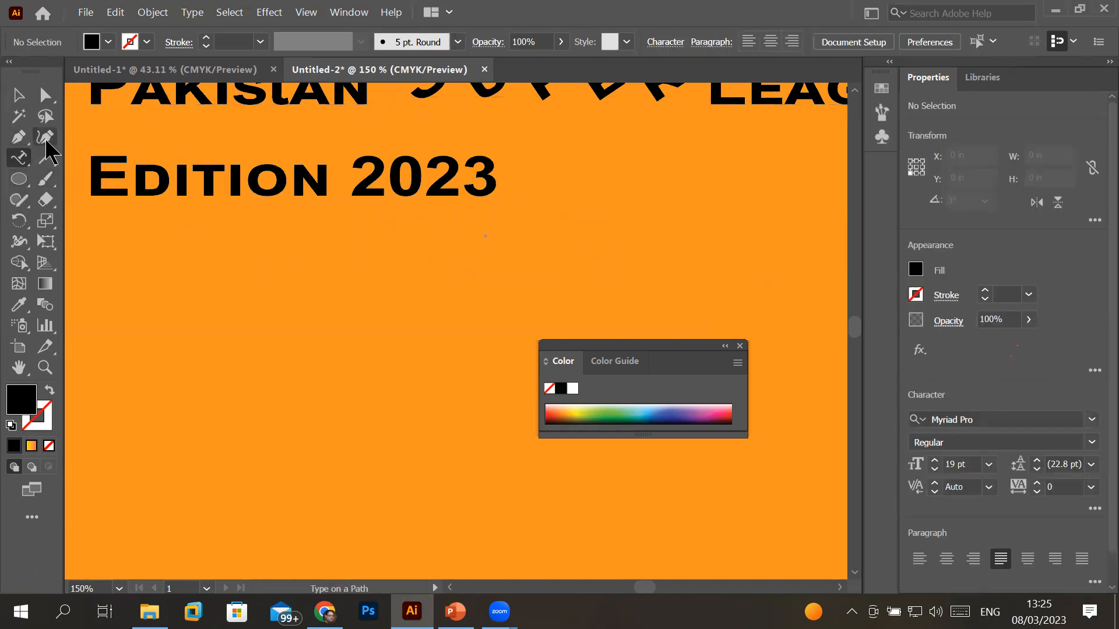
pyautogui.click(46, 138)
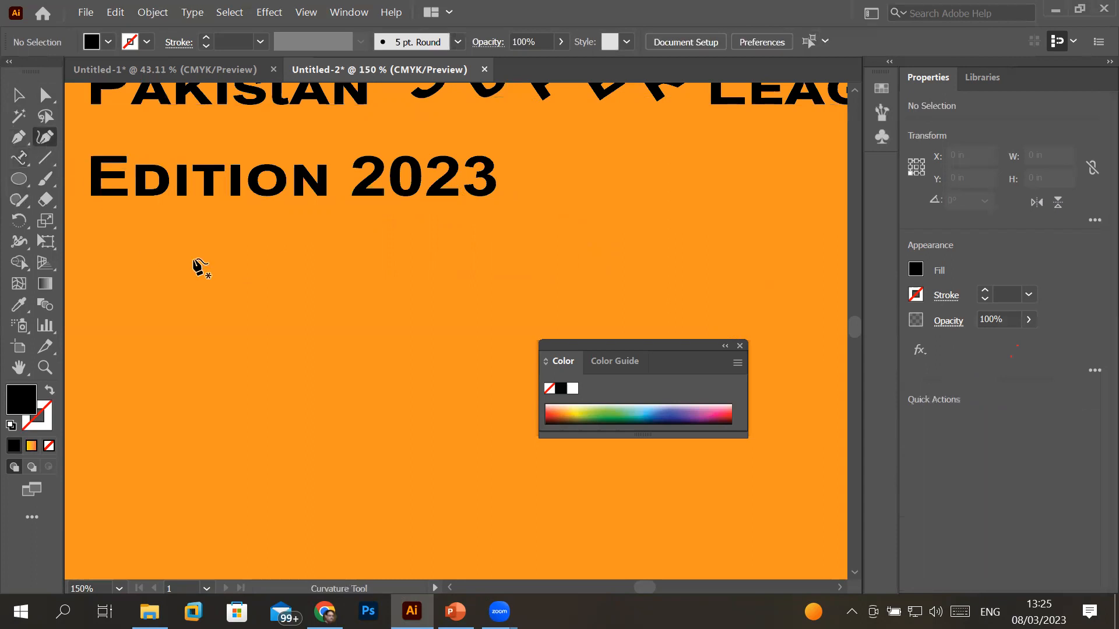
pyautogui.click(18, 137)
pyautogui.click(145, 245)
pyautogui.moveTo(141, 430); pyautogui.dragTo(219, 500)
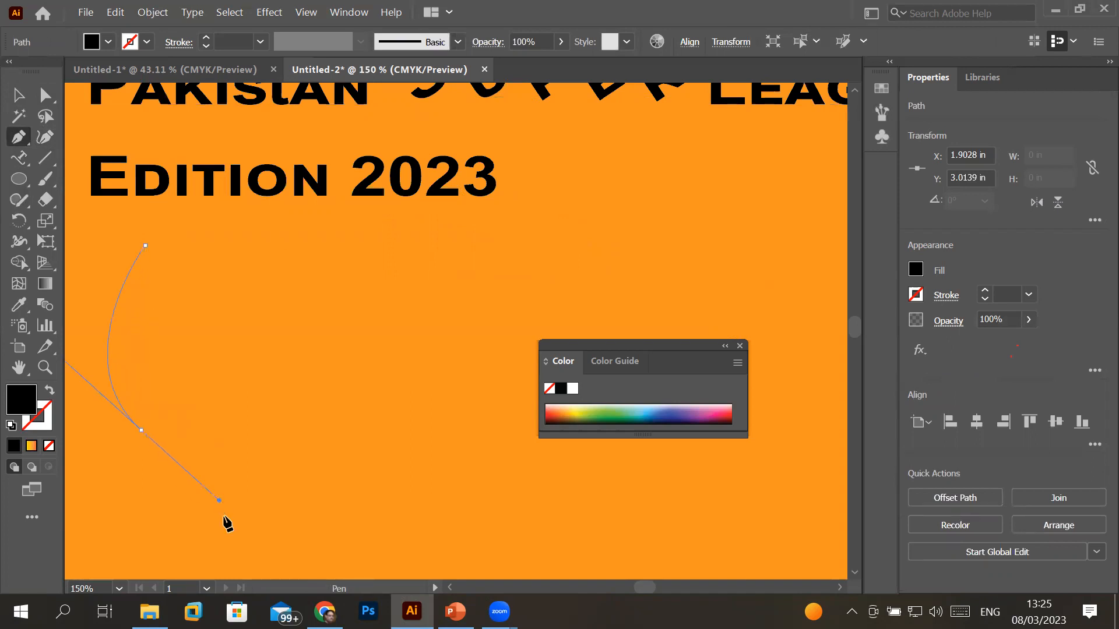
pyautogui.click(130, 575)
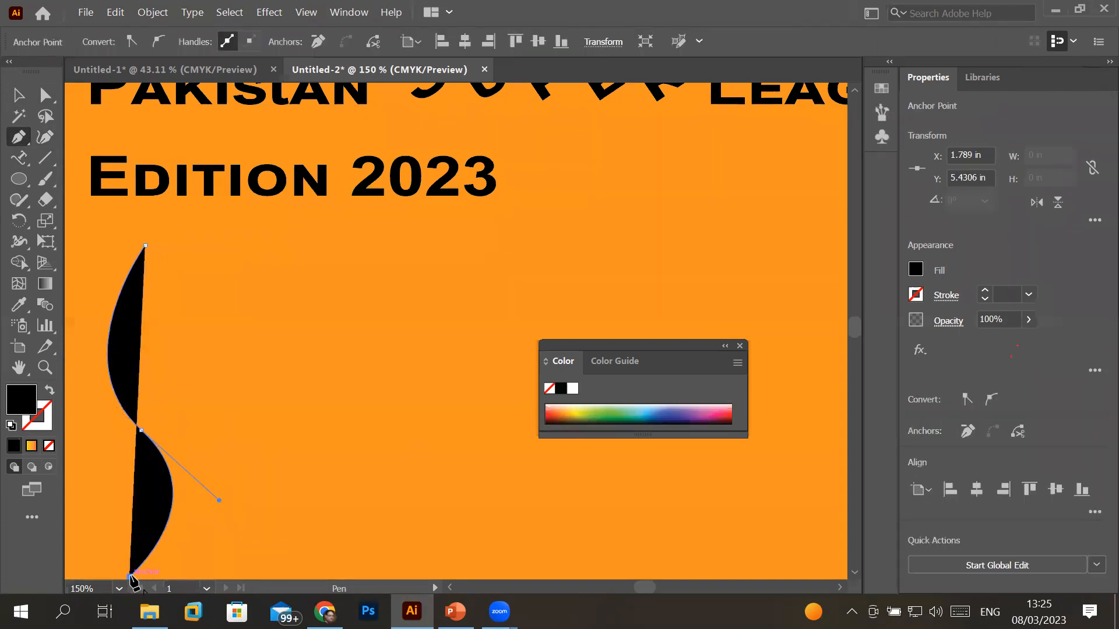
# - Give the S-shaped path a 1 pt red stroke from the color spectrum and remove its fill
pyautogui.click(19, 94)
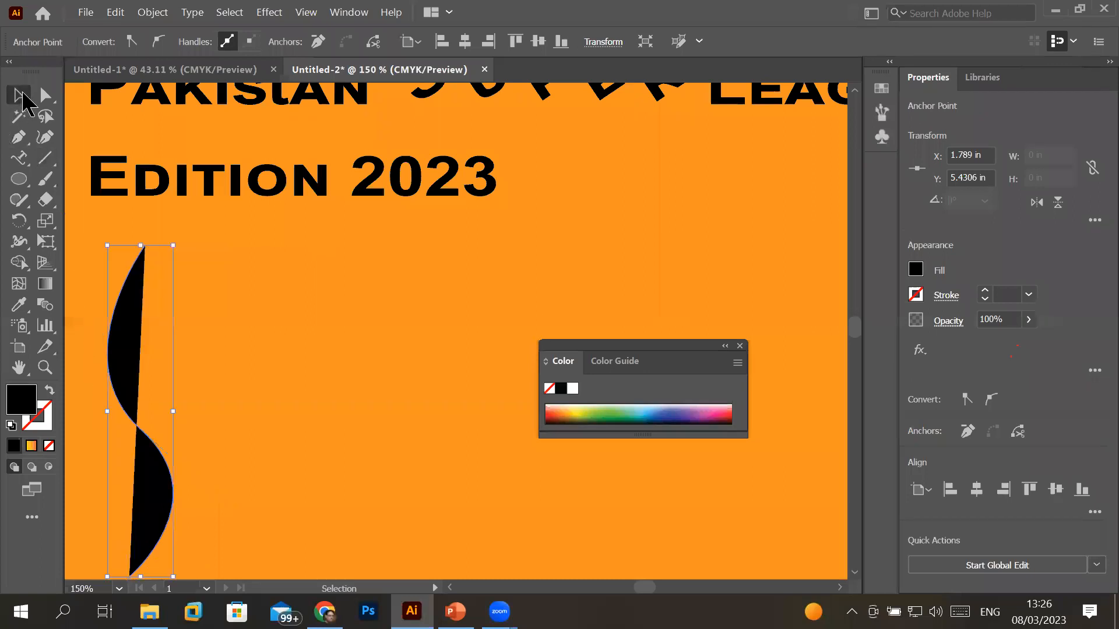
pyautogui.click(47, 415)
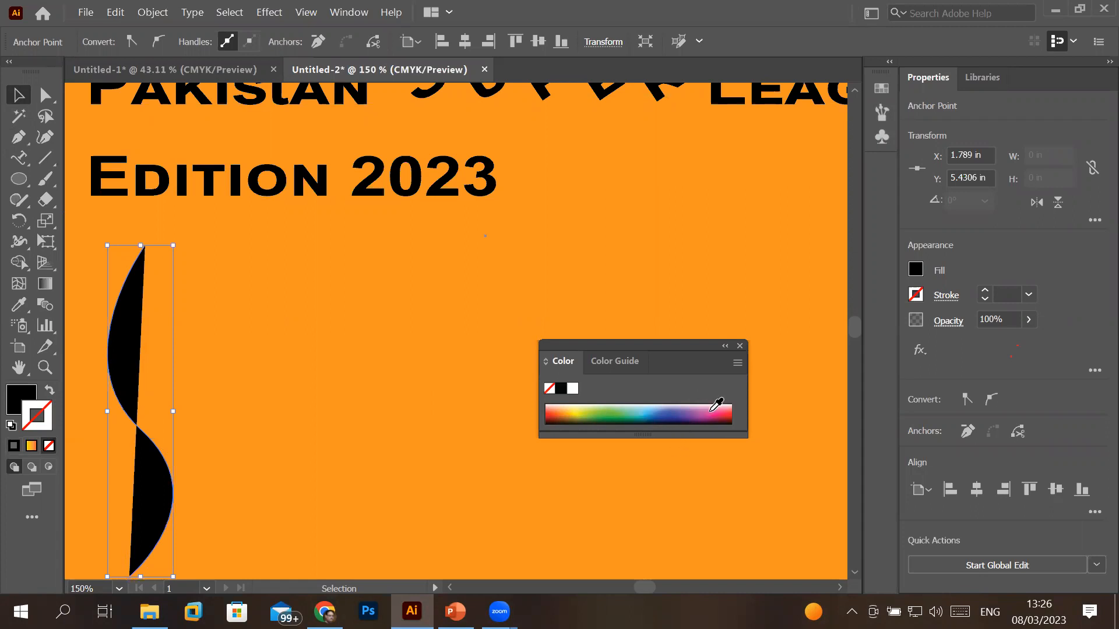
pyautogui.click(727, 414)
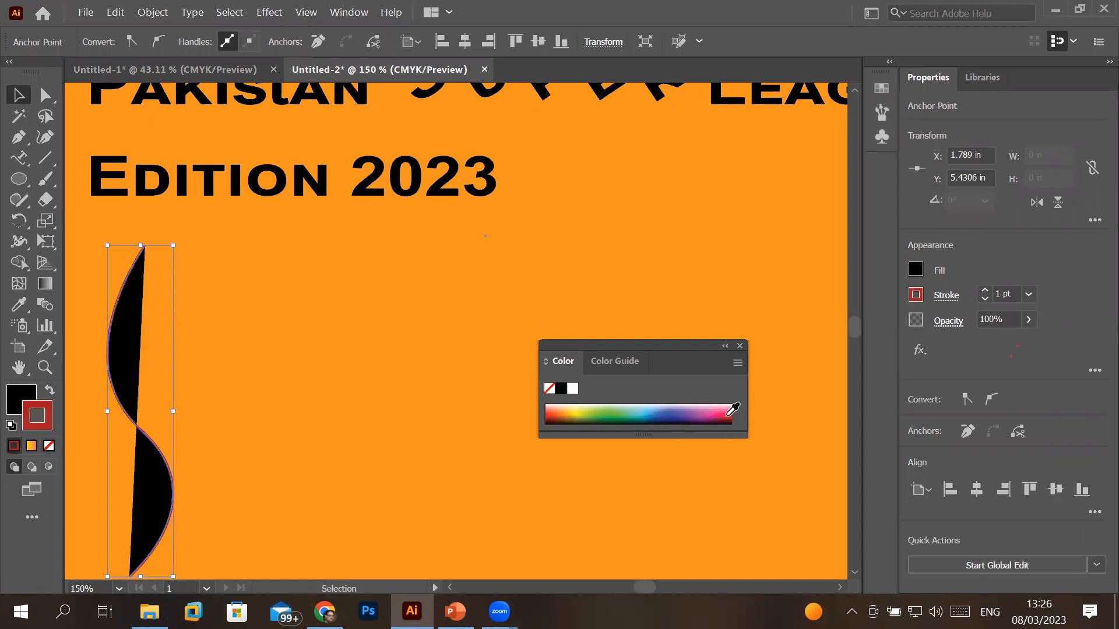
pyautogui.click(17, 405)
pyautogui.click(14, 408)
pyautogui.click(49, 445)
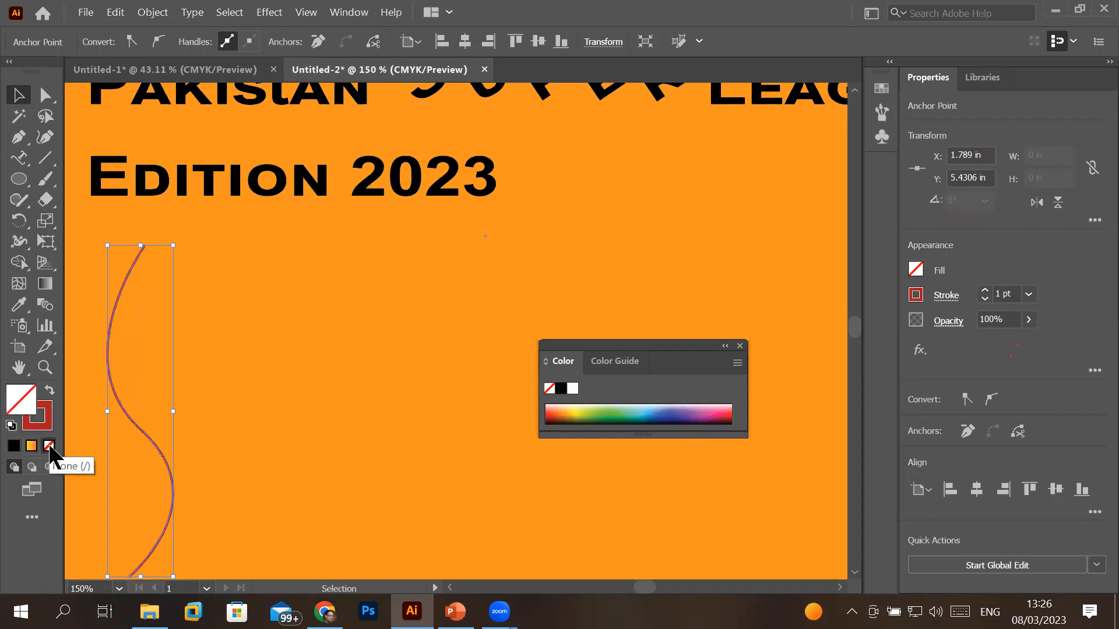
# - Turn the S-shaped path into a vertical text path, starting near its upper end, with the Vertical Type on a Path tool
pyautogui.hotkey('ctrl', '-')
pyautogui.hotkey('ctrl', '-')
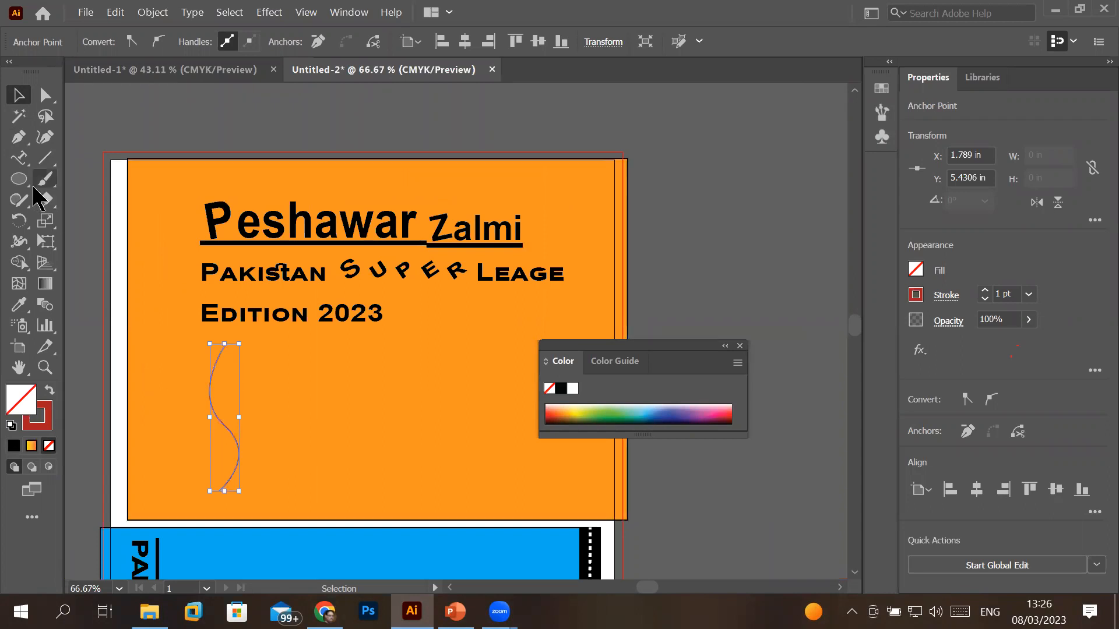
pyautogui.click(21, 162)
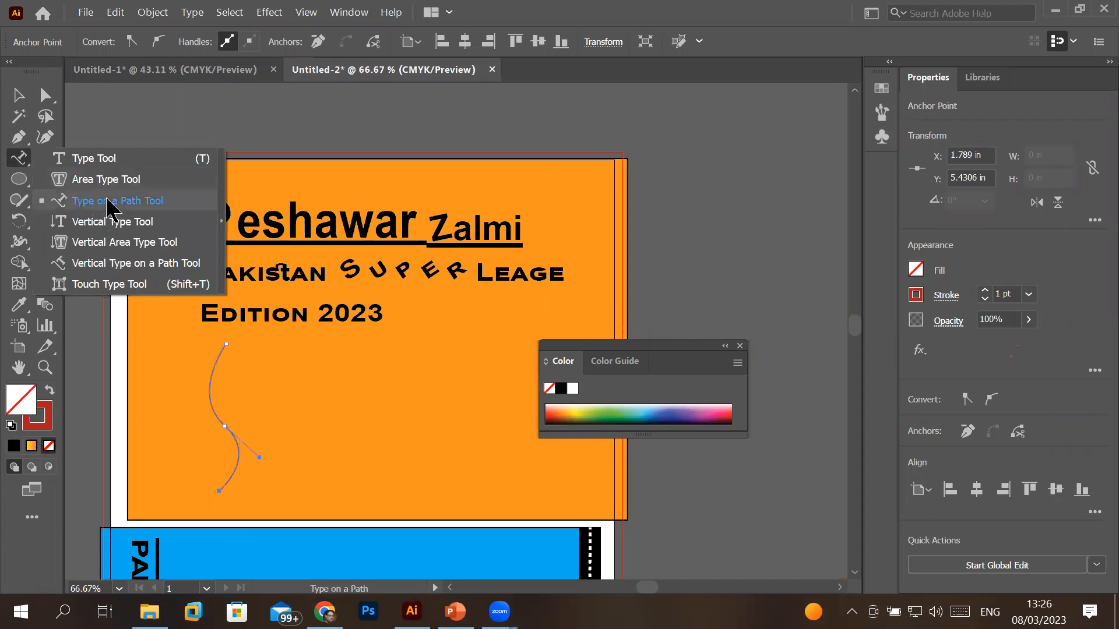
pyautogui.click(136, 269)
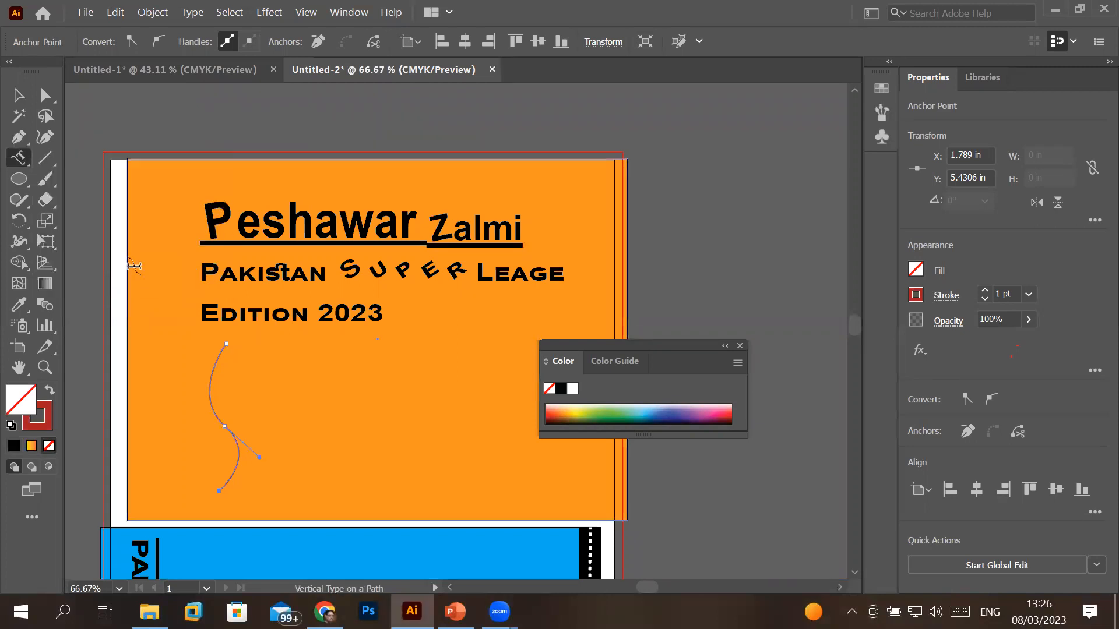
pyautogui.scroll(2, 243, 402)
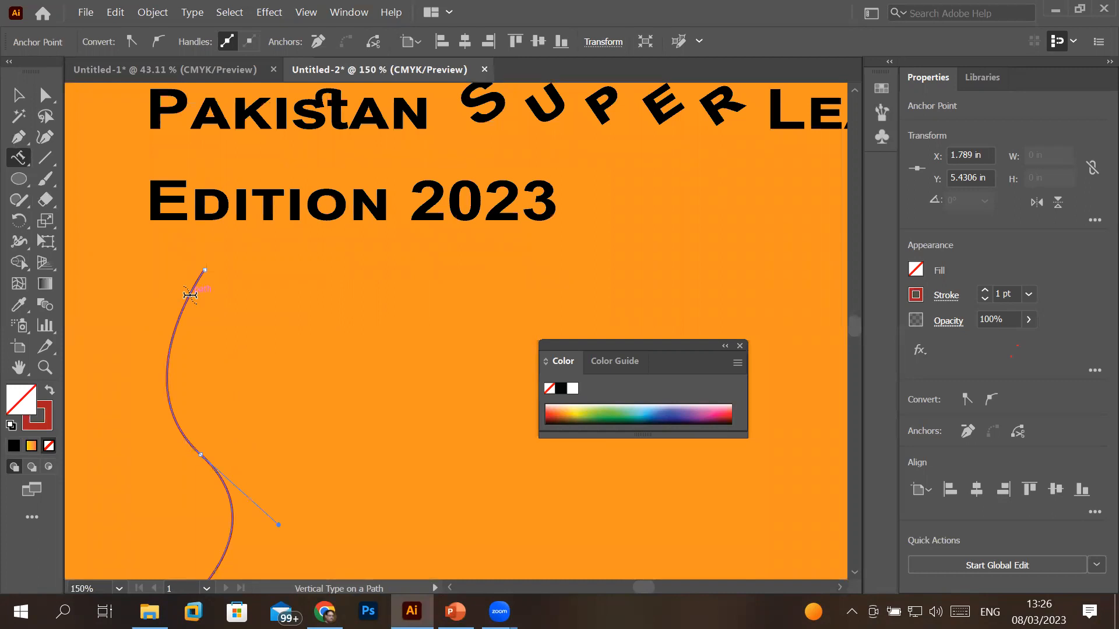
pyautogui.scroll(6, 190, 295)
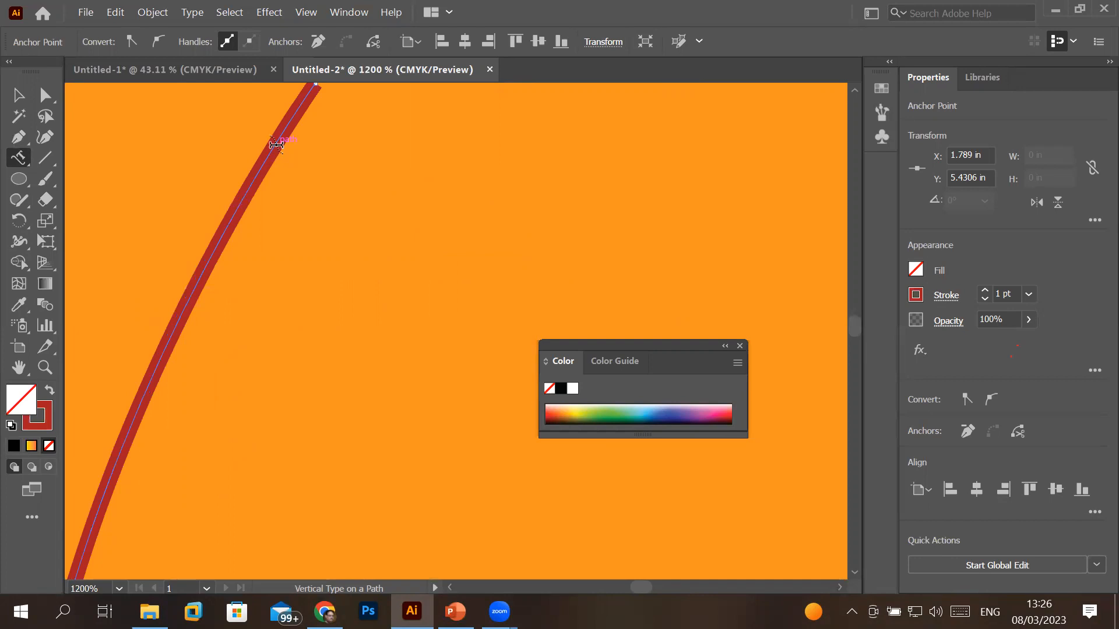
pyautogui.click(276, 144)
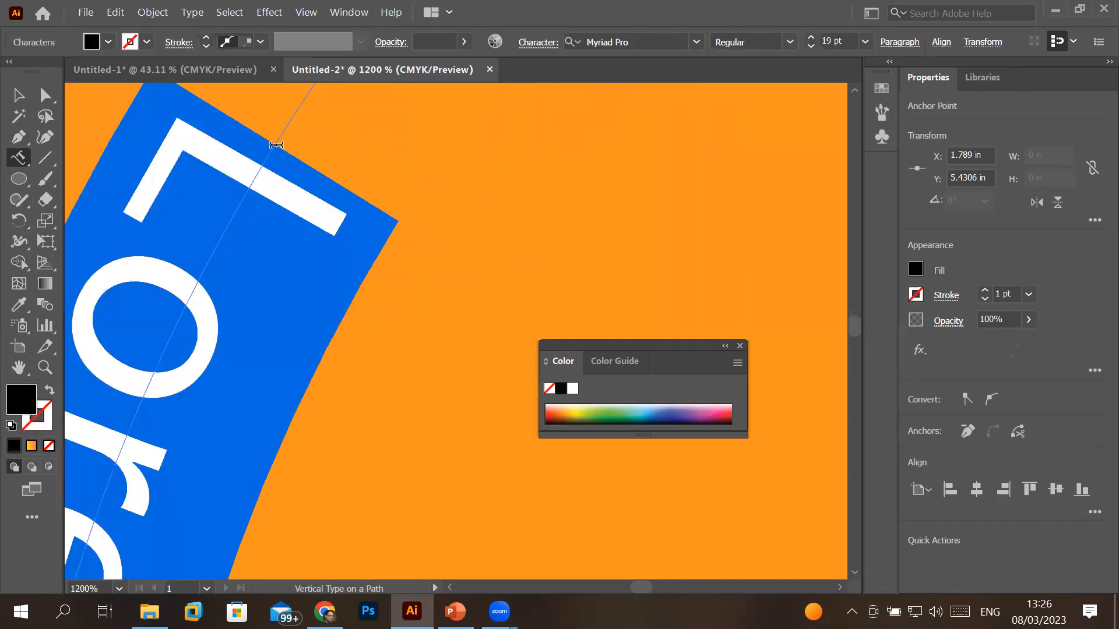
# - Replace the placeholder text on the S-shaped path with "Pakistan zindabad 2023"
pyautogui.hotkey('ctrl', '-')
pyautogui.hotkey('ctrl', '-')
pyautogui.hotkey('ctrl', '-')
pyautogui.hotkey('ctrl', '-')
pyautogui.hotkey('ctrl', '-')
pyautogui.hotkey('ctrl', '-')
pyautogui.hotkey('ctrl', '-')
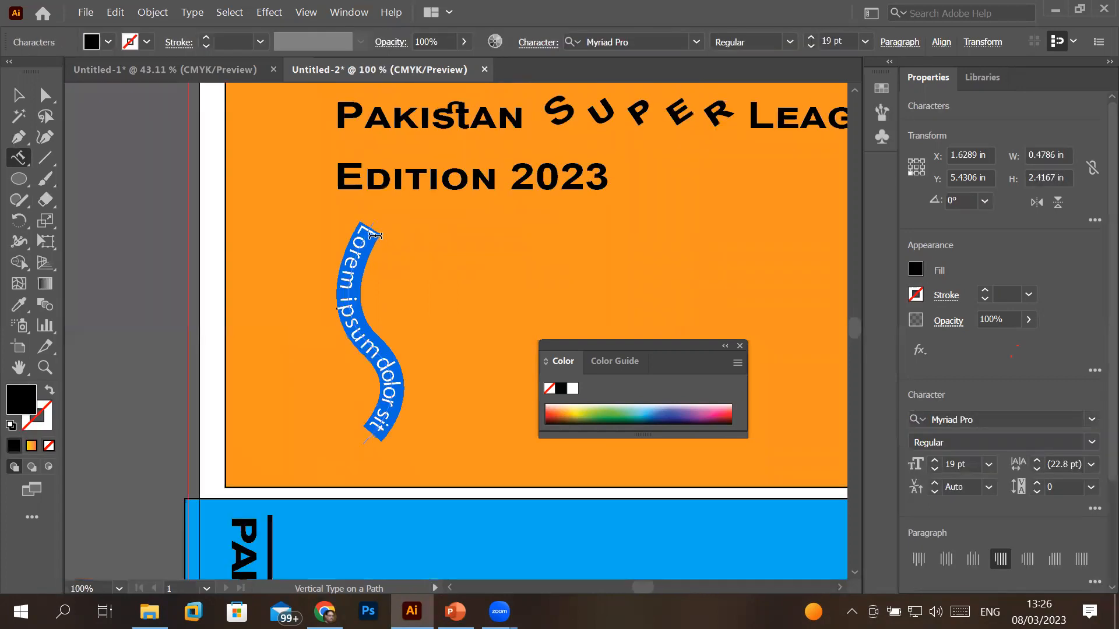
pyautogui.write('Pa')
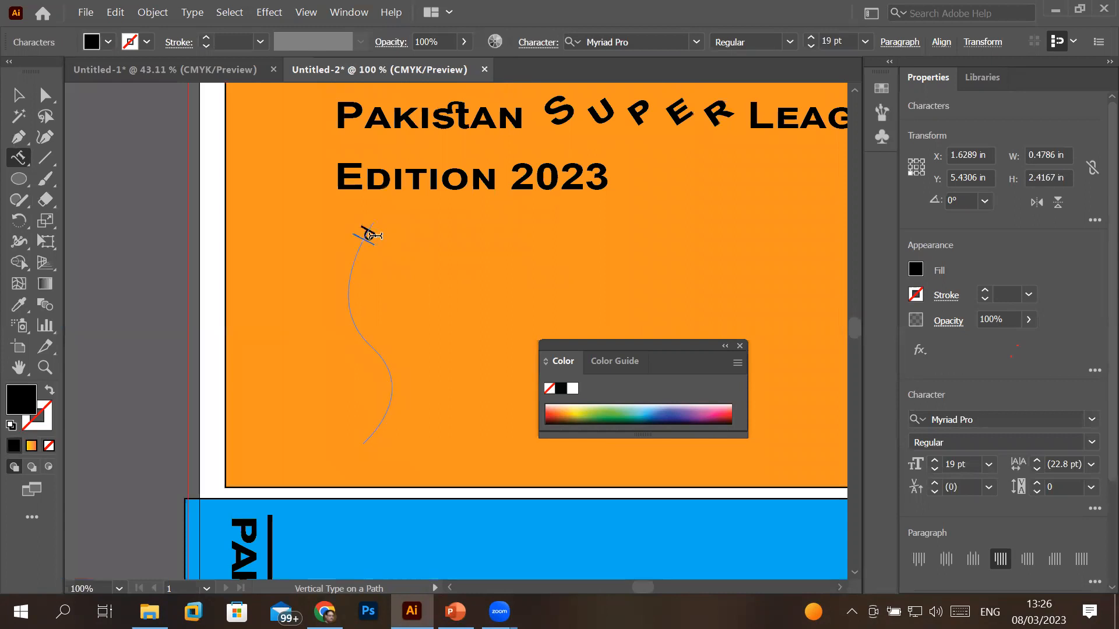
pyautogui.write('kistan')
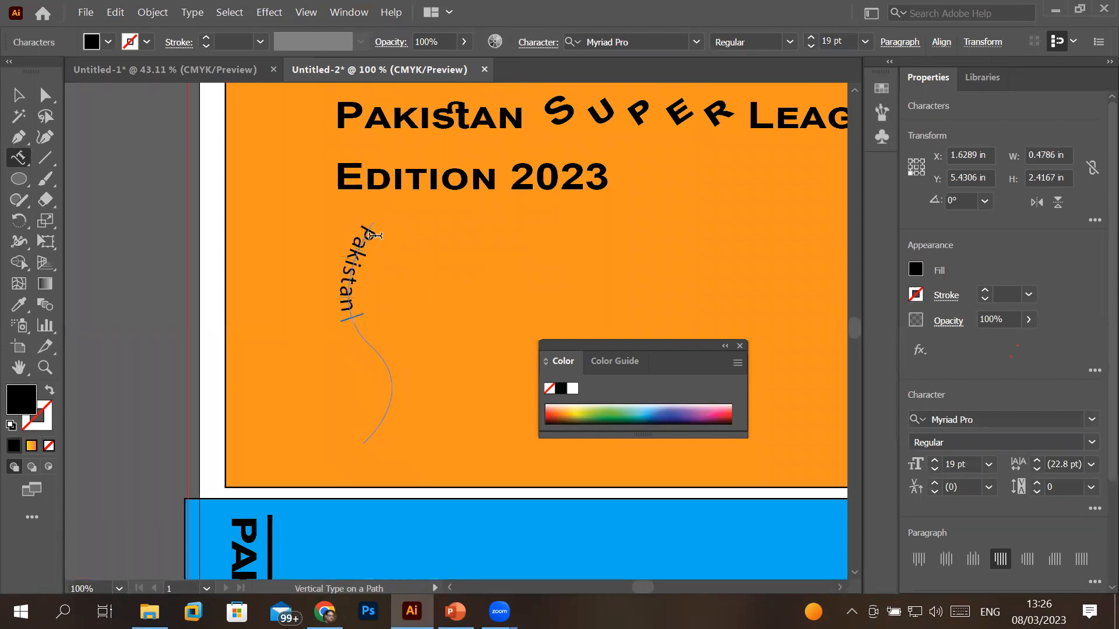
pyautogui.write(' zindabad')
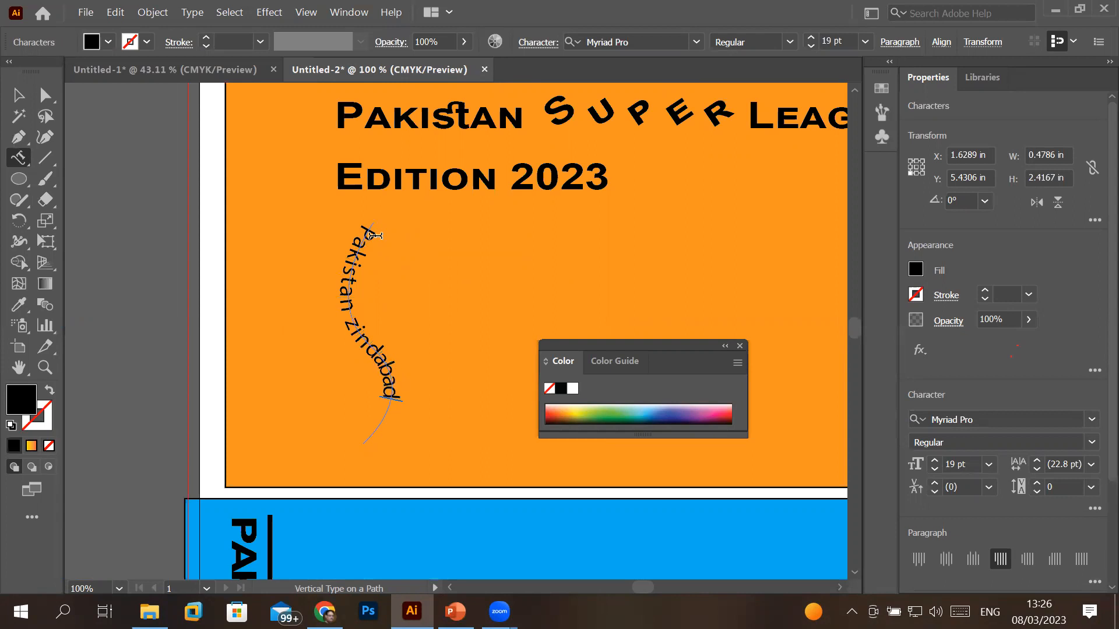
pyautogui.write(' 2023')
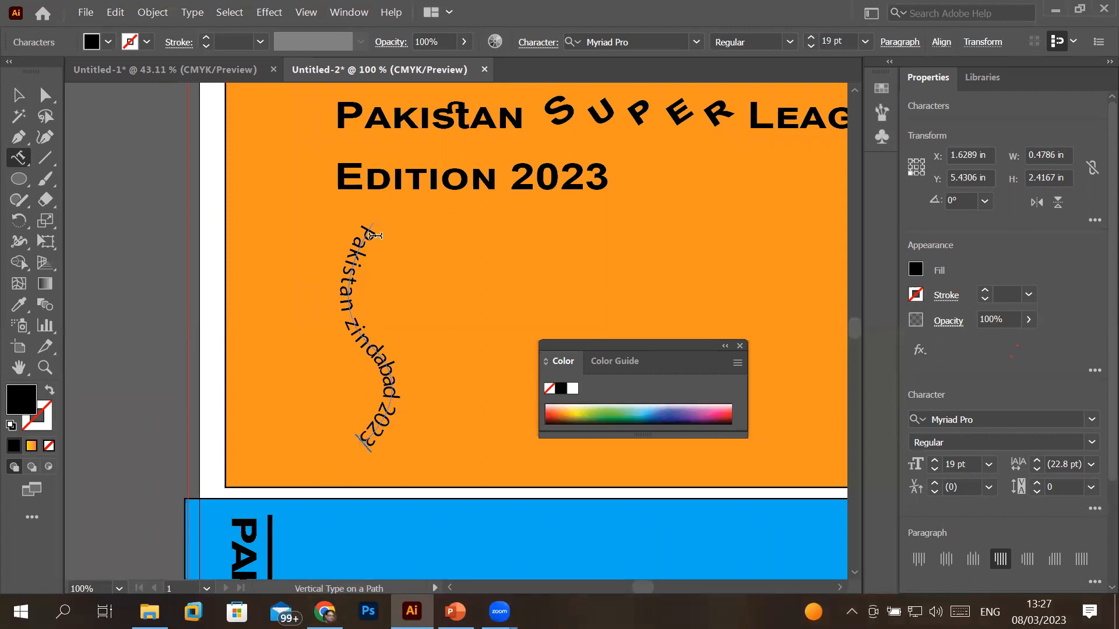
# - Move the "Pakistan zindabad 2023" path text about 1.07 in left, close to the orange rectangle's left edge
pyautogui.click(18, 95)
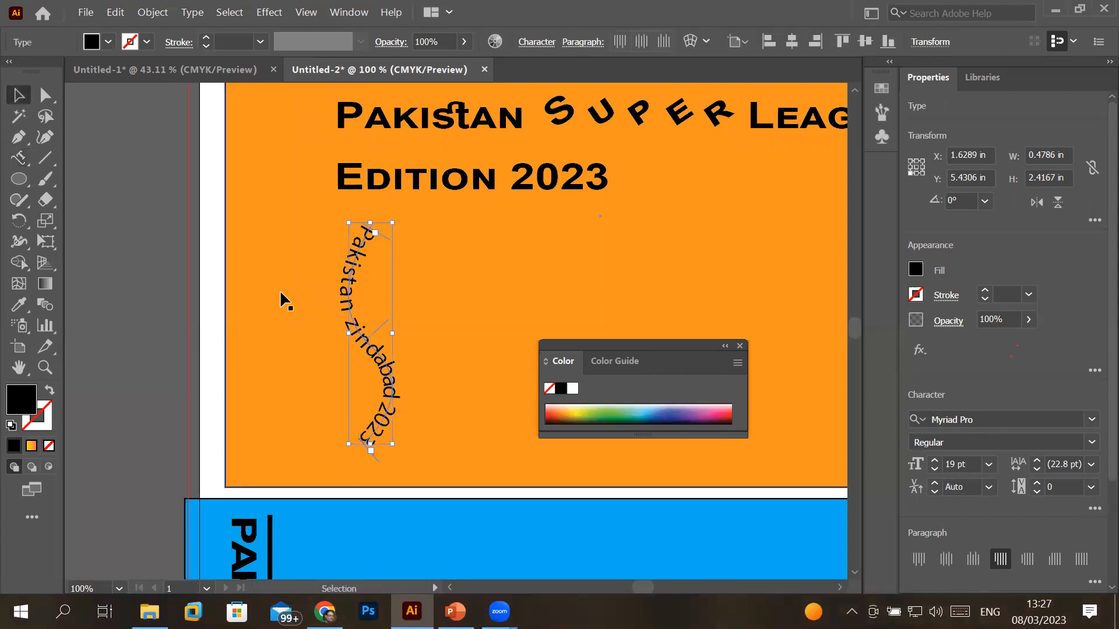
pyautogui.click(280, 292)
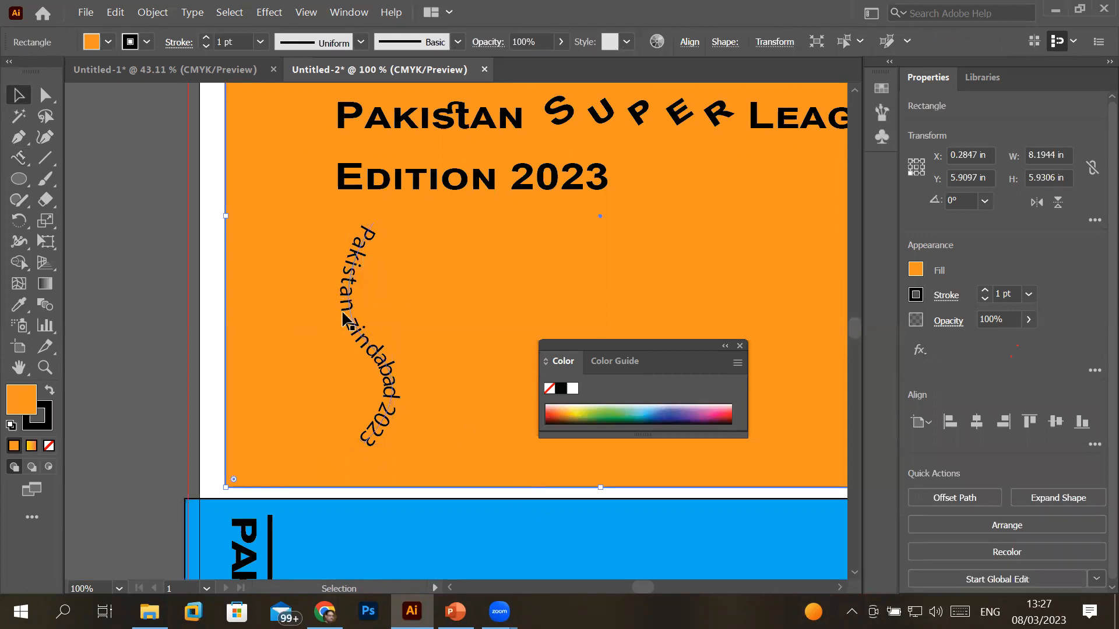
pyautogui.click(361, 336)
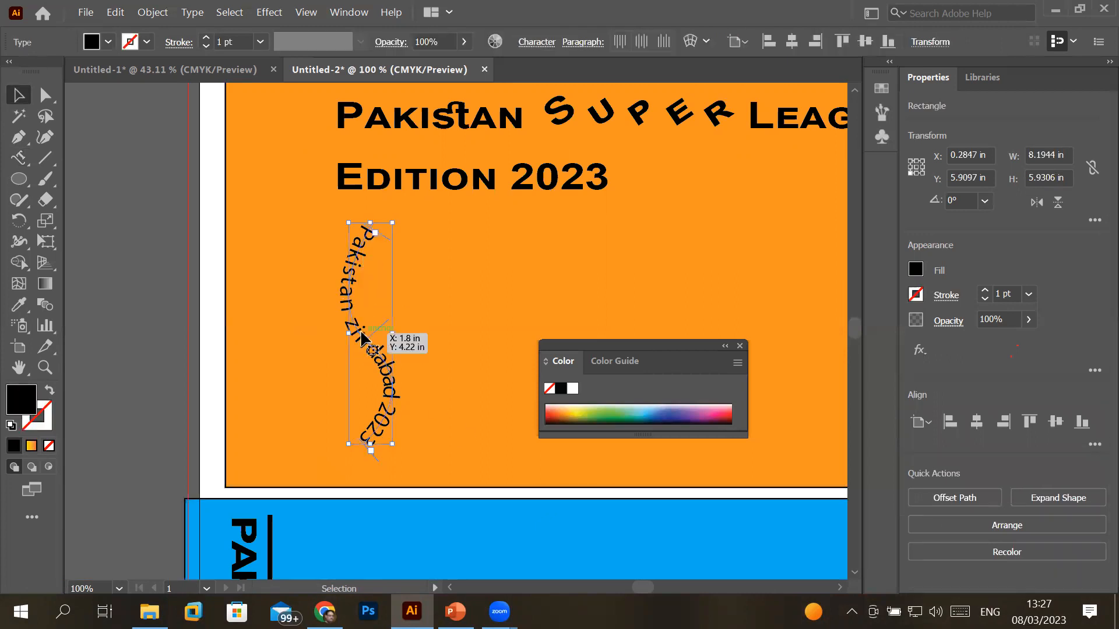
pyautogui.moveTo(357, 337); pyautogui.dragTo(272, 336)
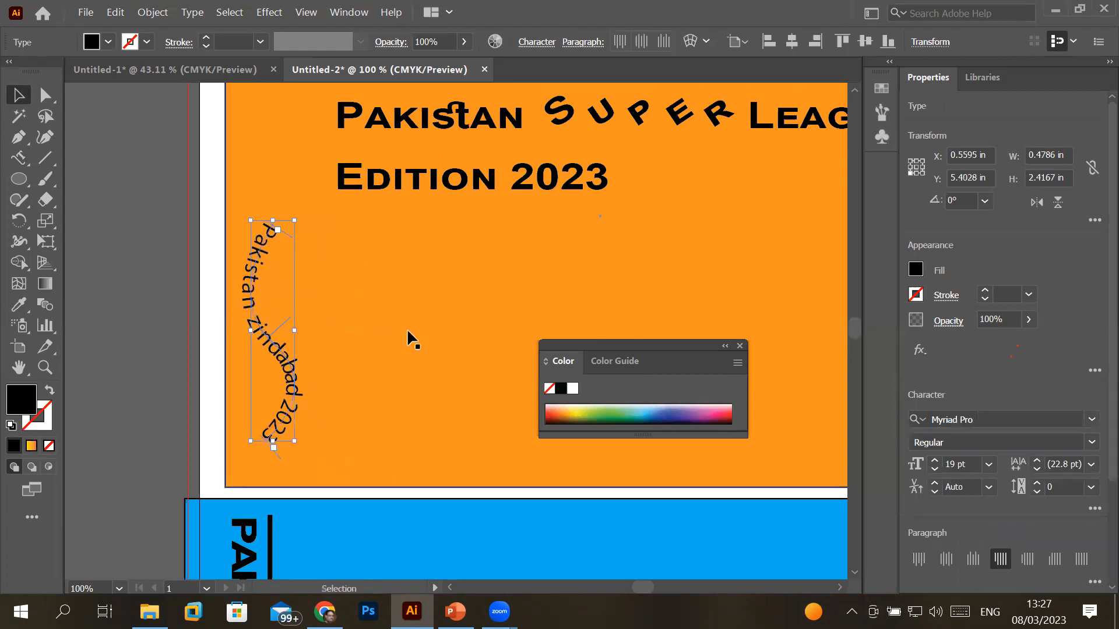
pyautogui.click(281, 348)
pyautogui.click(271, 345)
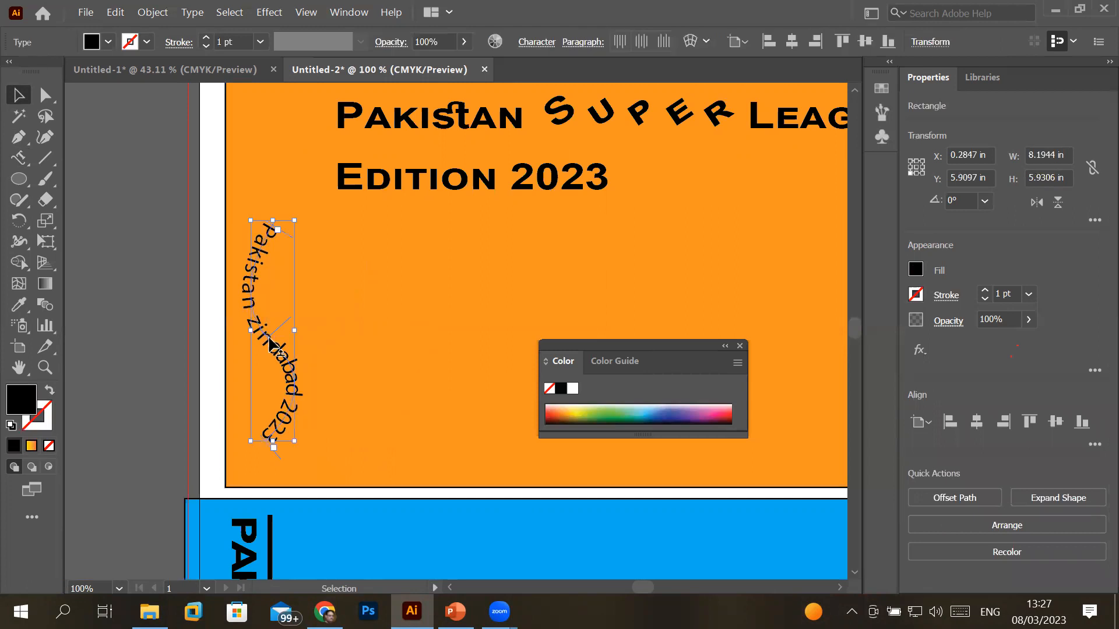
# - Examine the start, middle and end brackets of the vertical "Pakistan zindabad 2023" path text up close
pyautogui.click(18, 158)
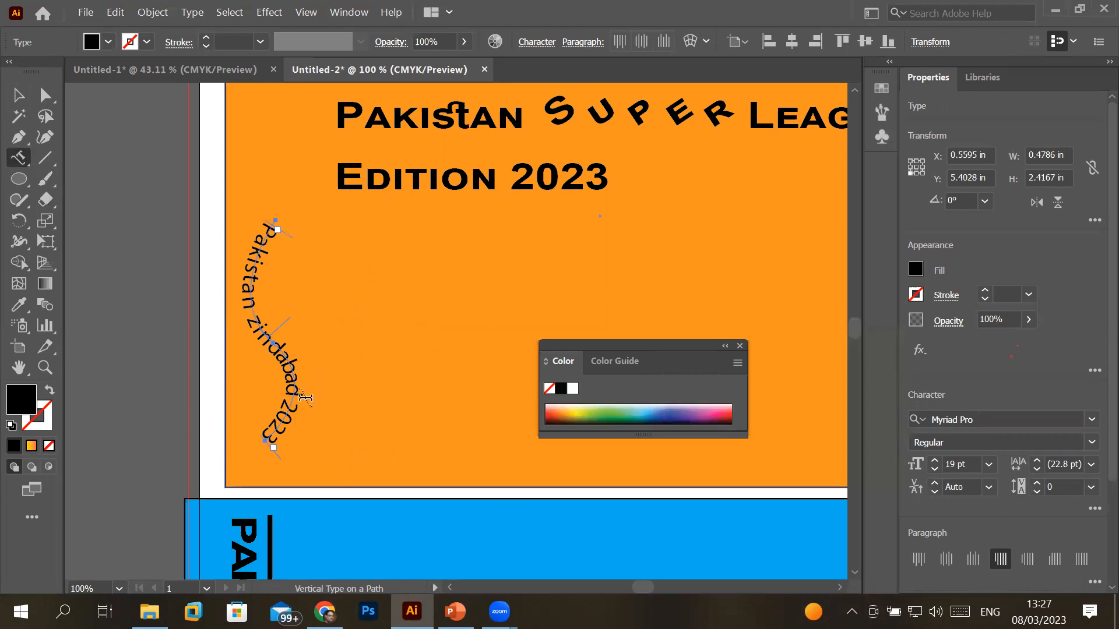
pyautogui.scroll(-1, 306, 398)
pyautogui.scroll(1, 306, 399)
pyautogui.scroll(7, 280, 228)
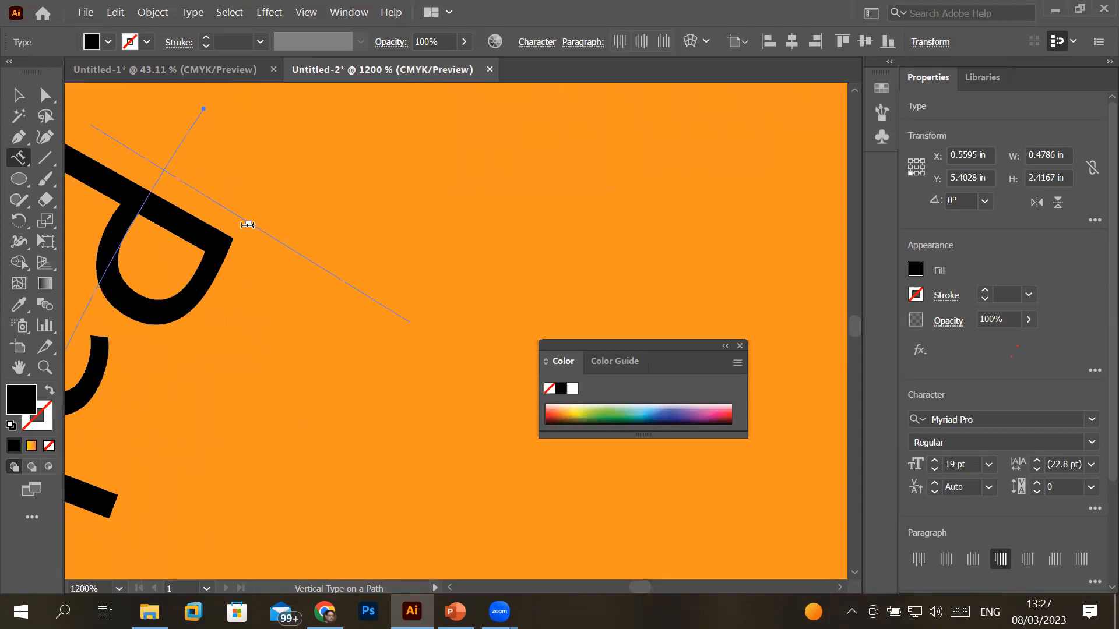
pyautogui.scroll(-6, 250, 264)
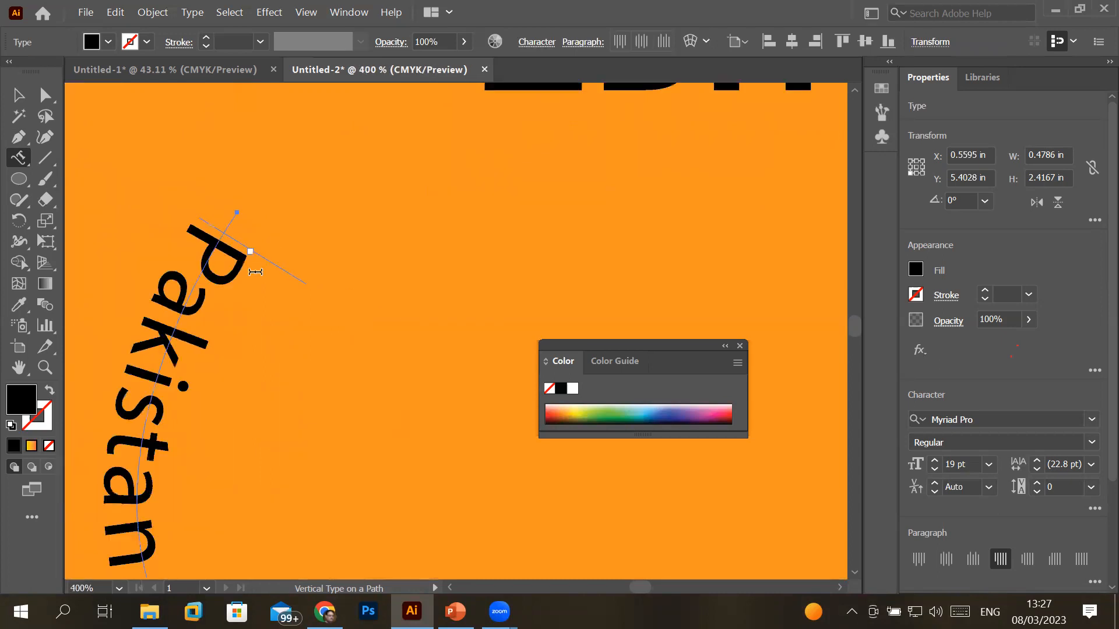
pyautogui.scroll(6, 257, 461)
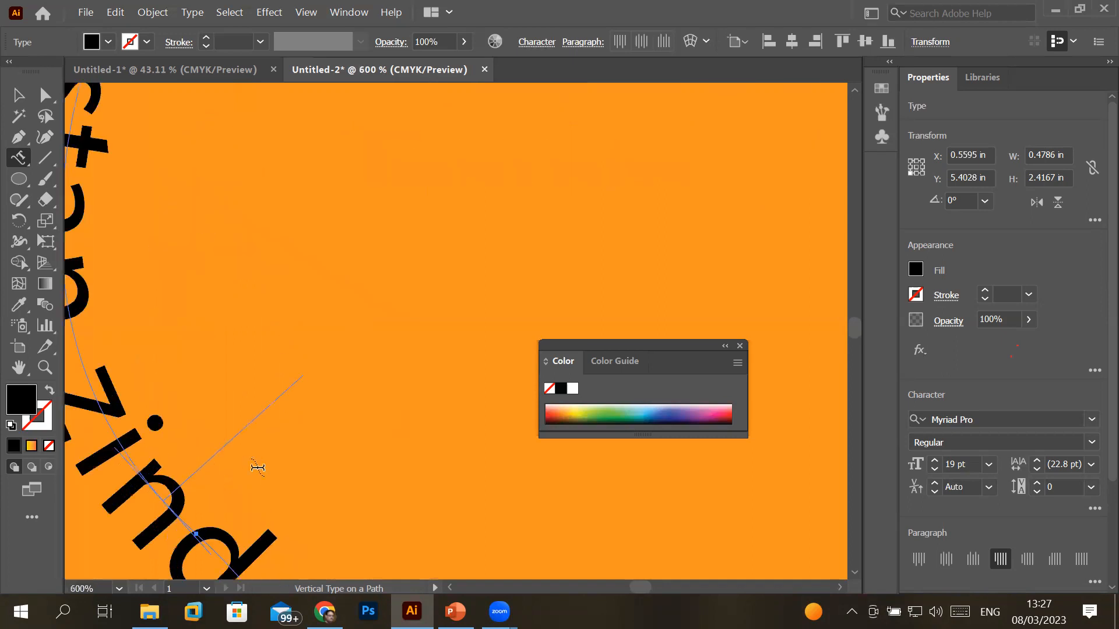
pyautogui.scroll(-8, 257, 468)
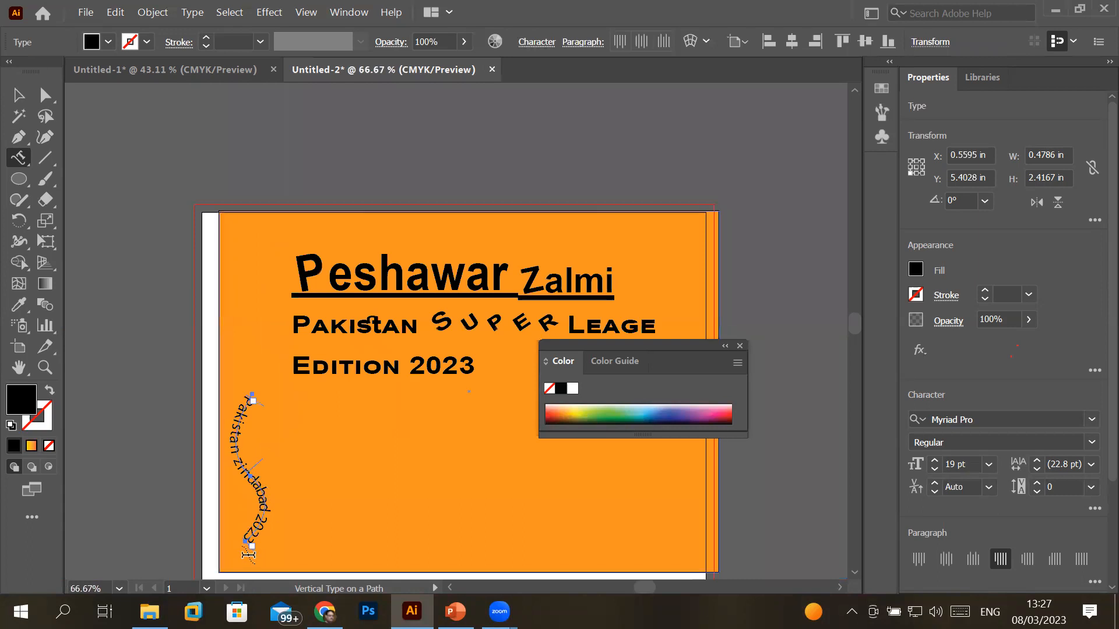
pyautogui.scroll(5, 249, 554)
pyautogui.scroll(1, 248, 555)
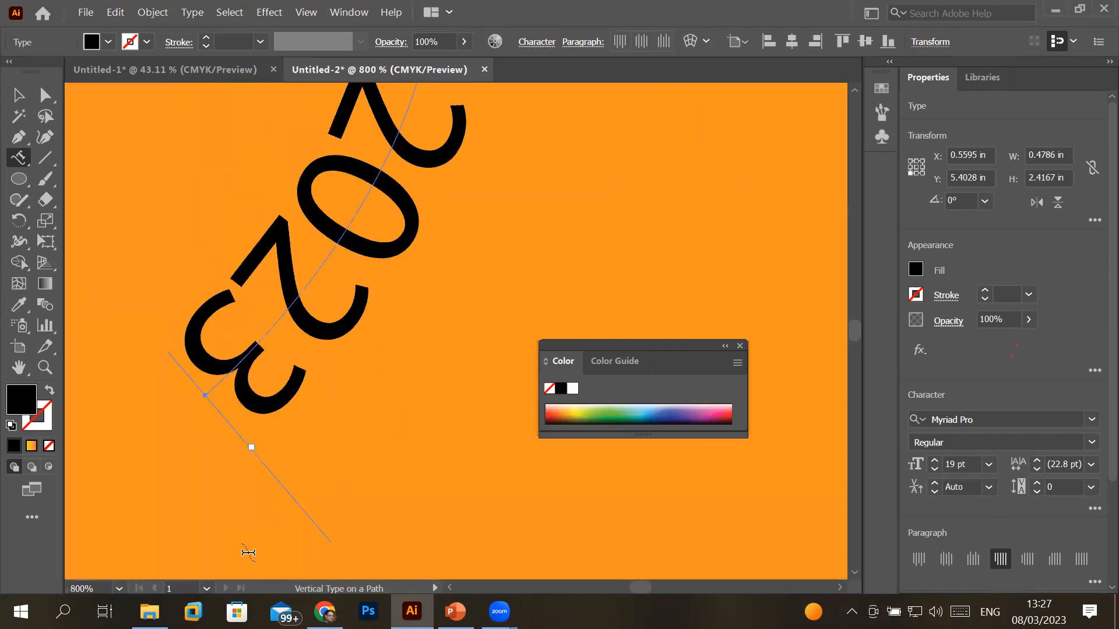
# - Draw an ellipse about 2.56 in wide and 2.17 in high below "Edition 2023" and apply the default fill and stroke
pyautogui.scroll(-3, 248, 553)
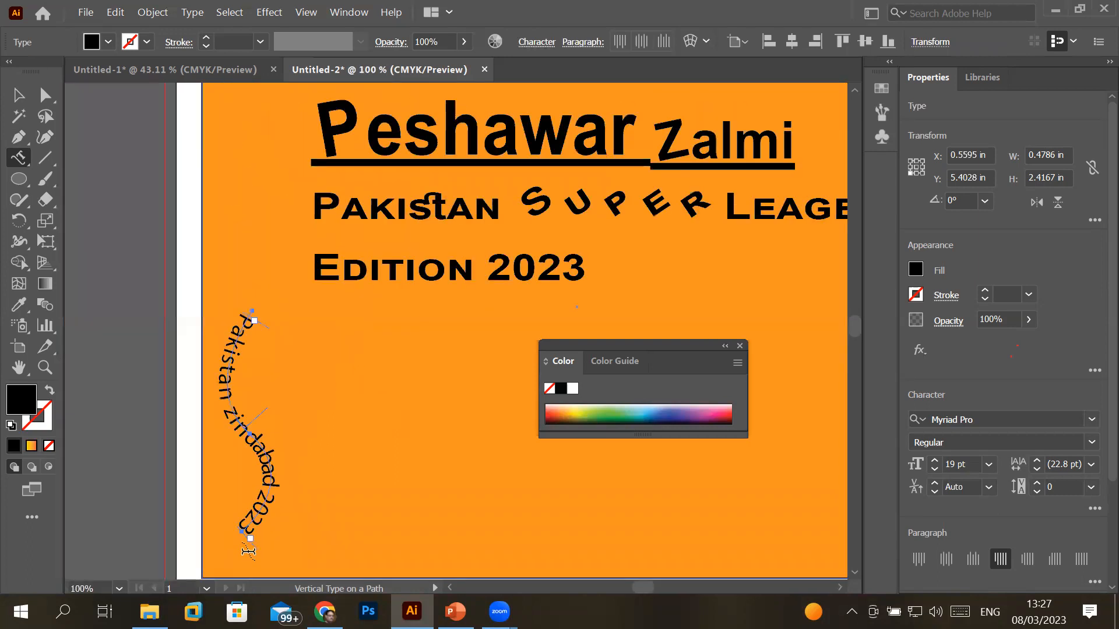
pyautogui.click(19, 179)
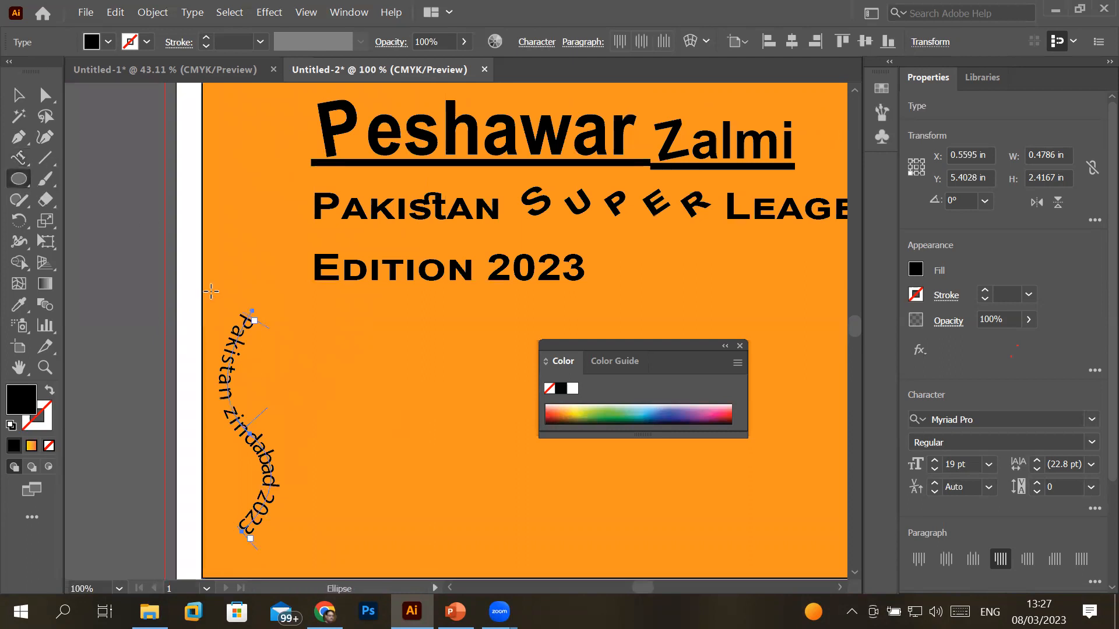
pyautogui.moveTo(366, 372); pyautogui.dragTo(592, 570)
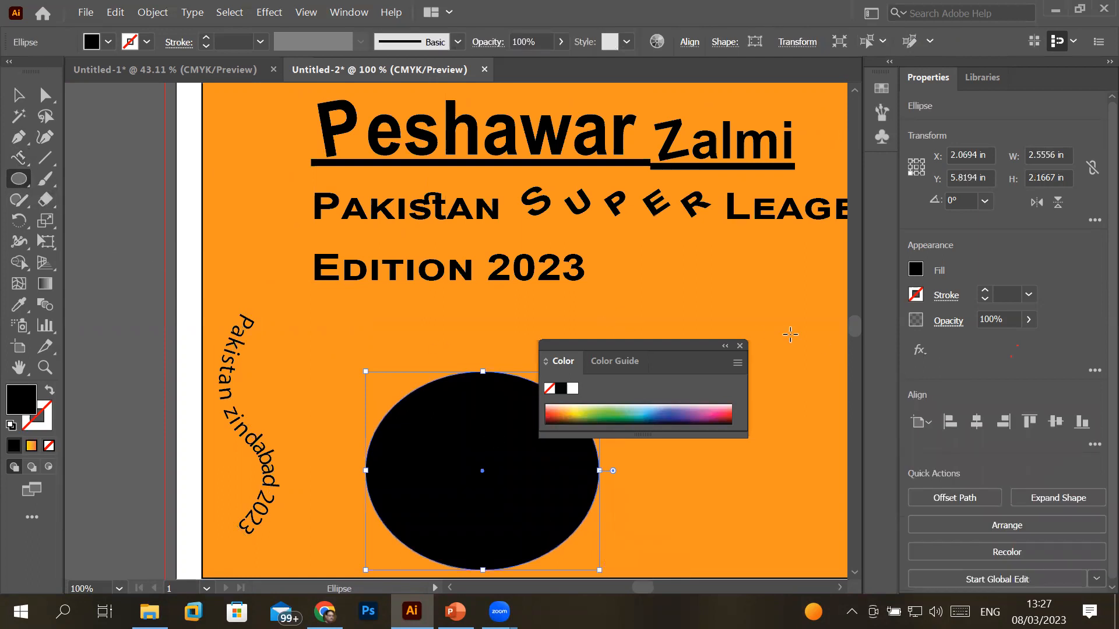
pyautogui.click(739, 346)
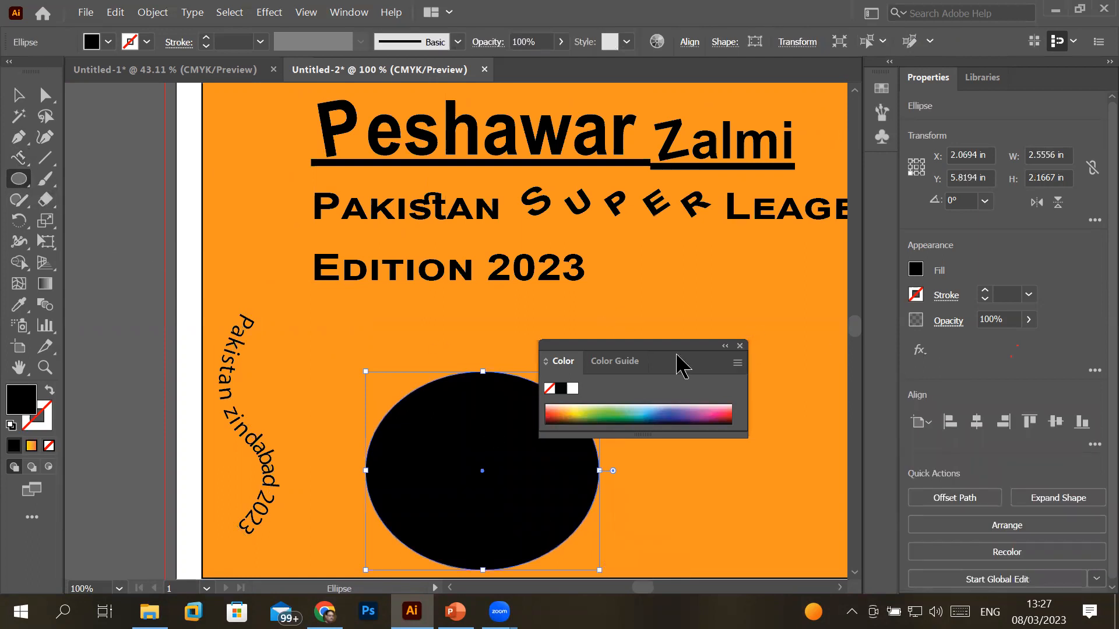
pyautogui.click(11, 426)
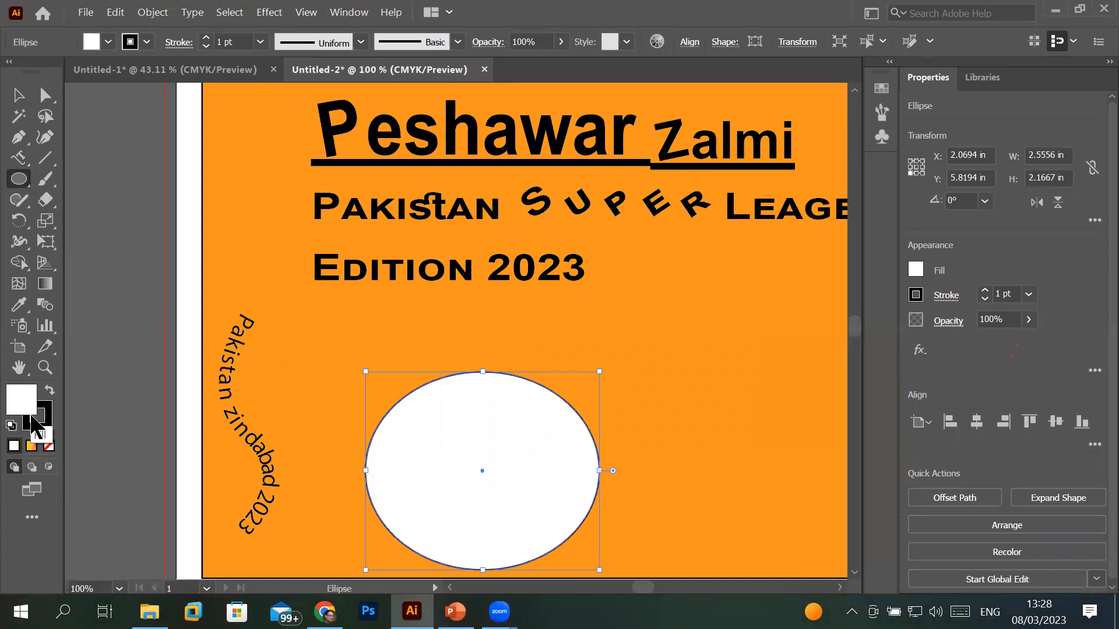
# - Turn the ellipse into a text path starting at its upper-left edge with the Type on a Path tool
pyautogui.click(19, 163)
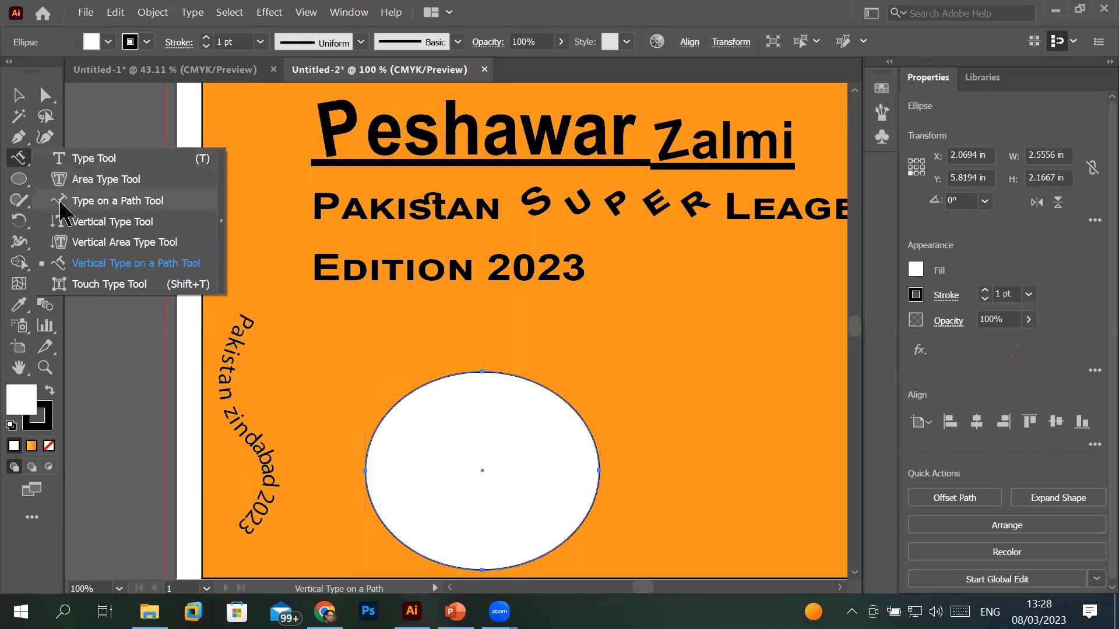
pyautogui.click(139, 204)
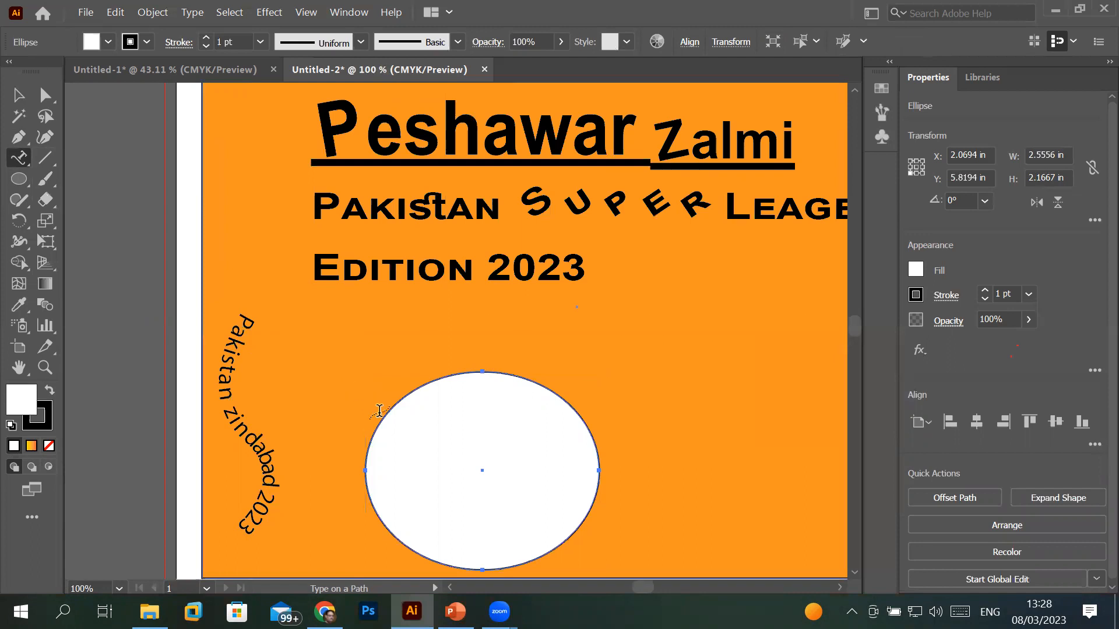
pyautogui.click(384, 414)
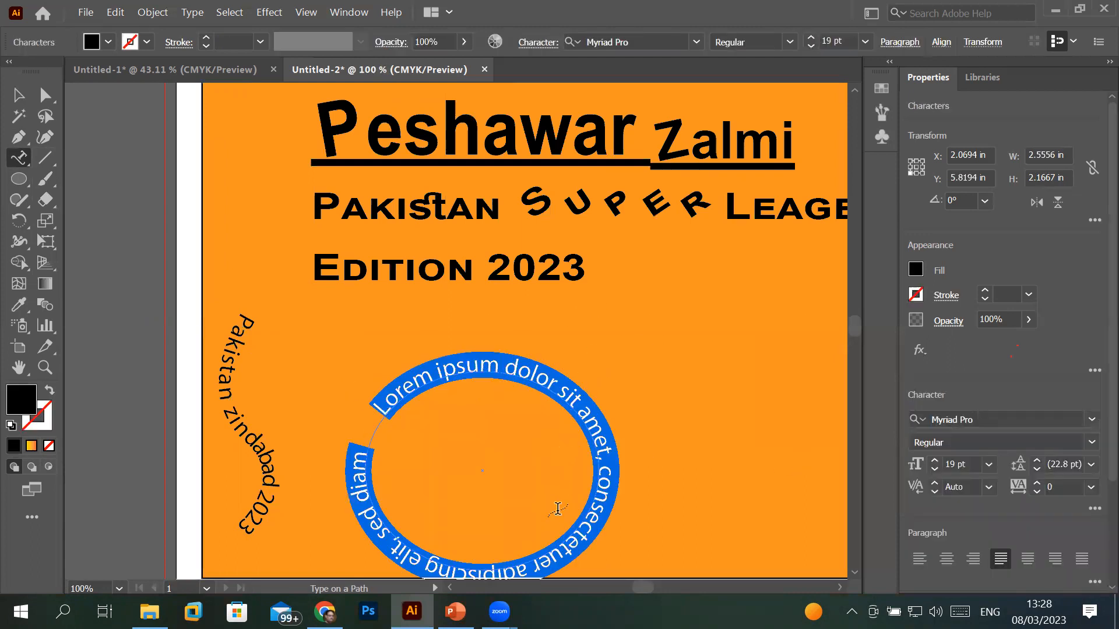
pyautogui.scroll(2, 553, 516)
pyautogui.scroll(-2, 553, 516)
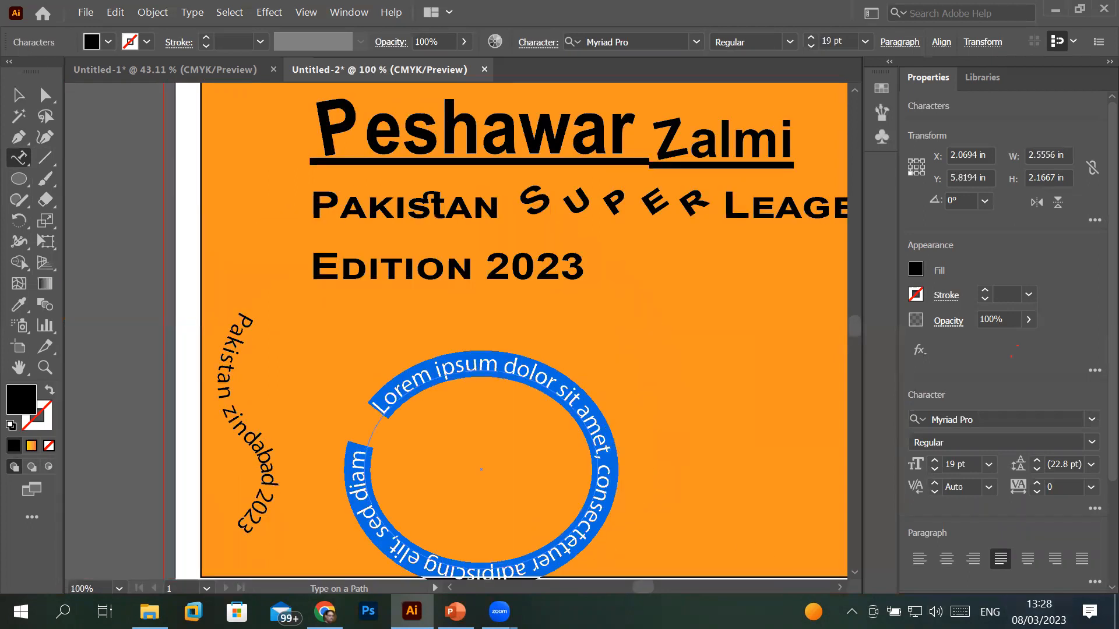
# - Move the ellipse path text about 1.24 in right and 0.61 in up within the orange rectangle
pyautogui.scroll(-4, 513, 332)
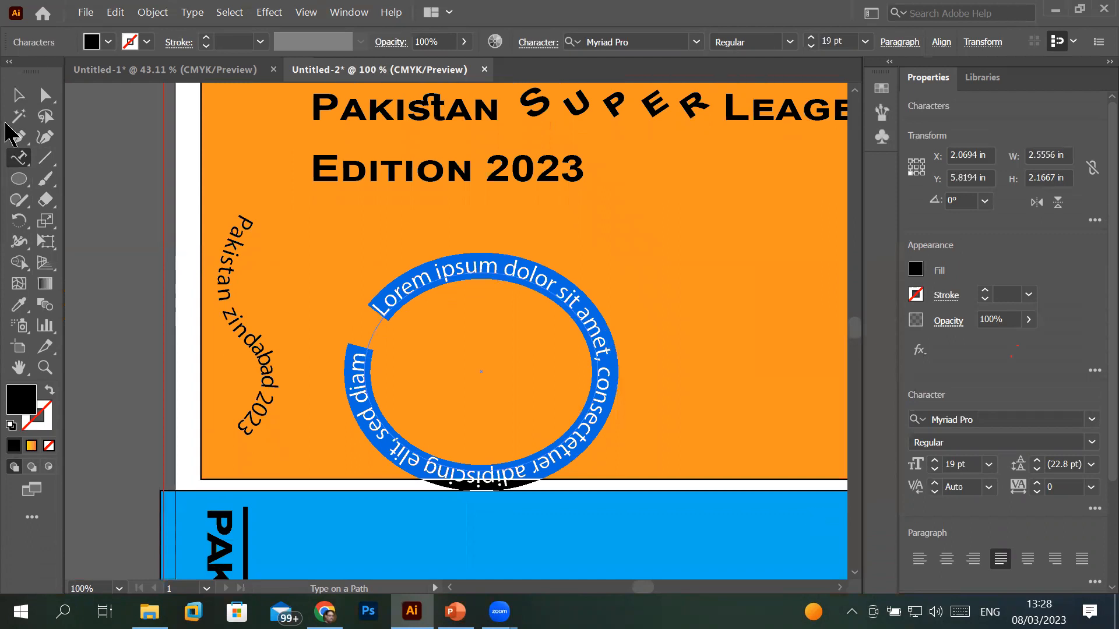
pyautogui.click(18, 94)
pyautogui.moveTo(462, 274); pyautogui.dragTo(574, 212)
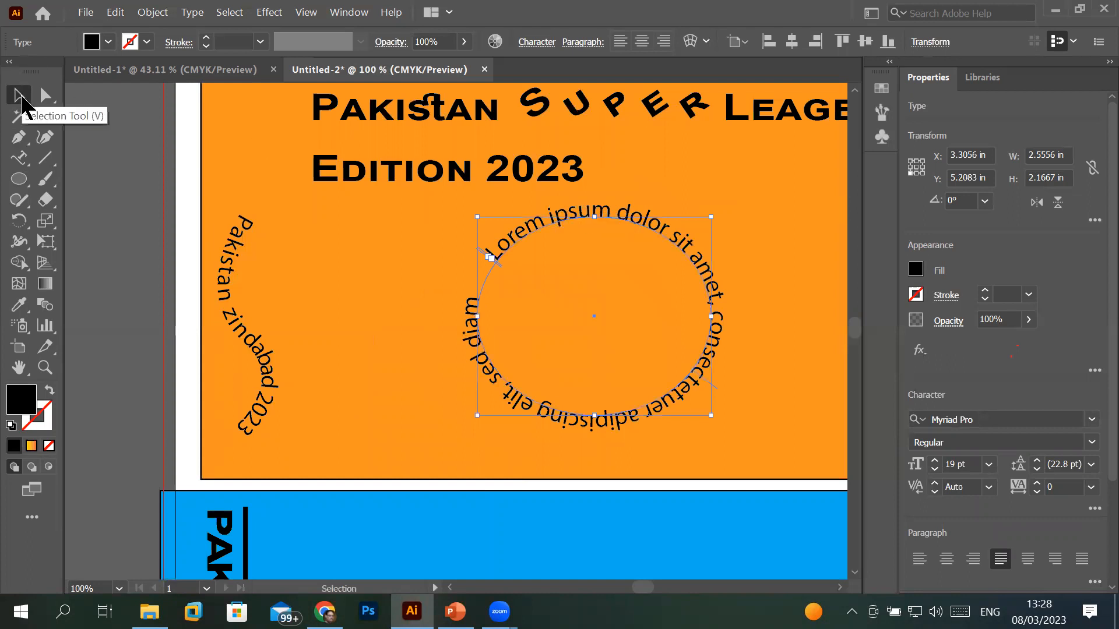
# - Examine the start, end and middle brackets of the ellipse path text up close
pyautogui.scroll(3, 497, 252)
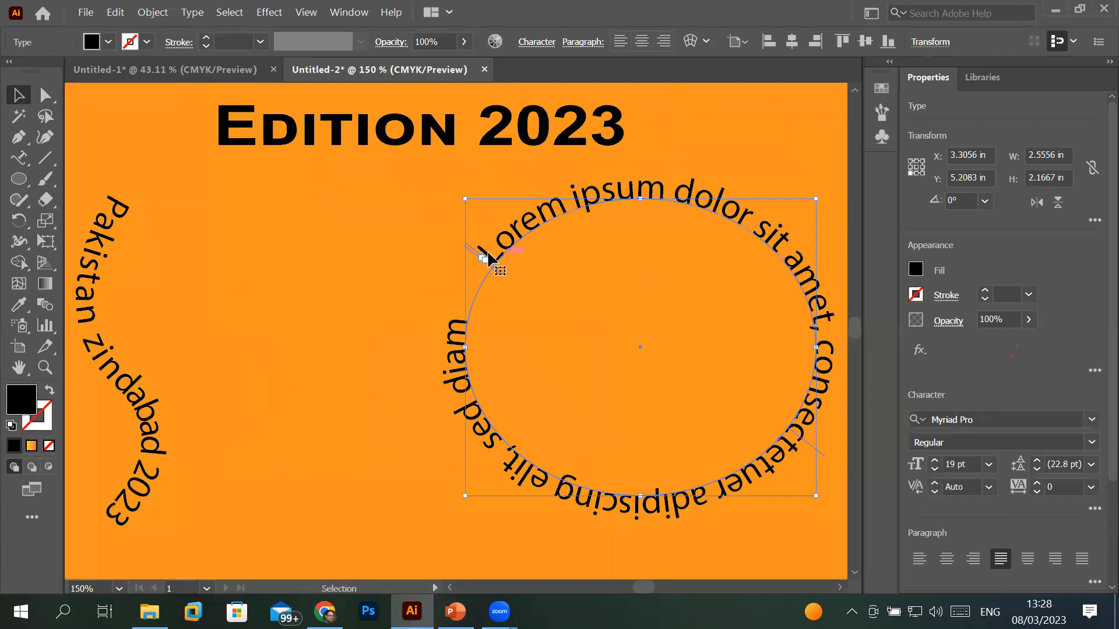
pyautogui.scroll(4, 484, 259)
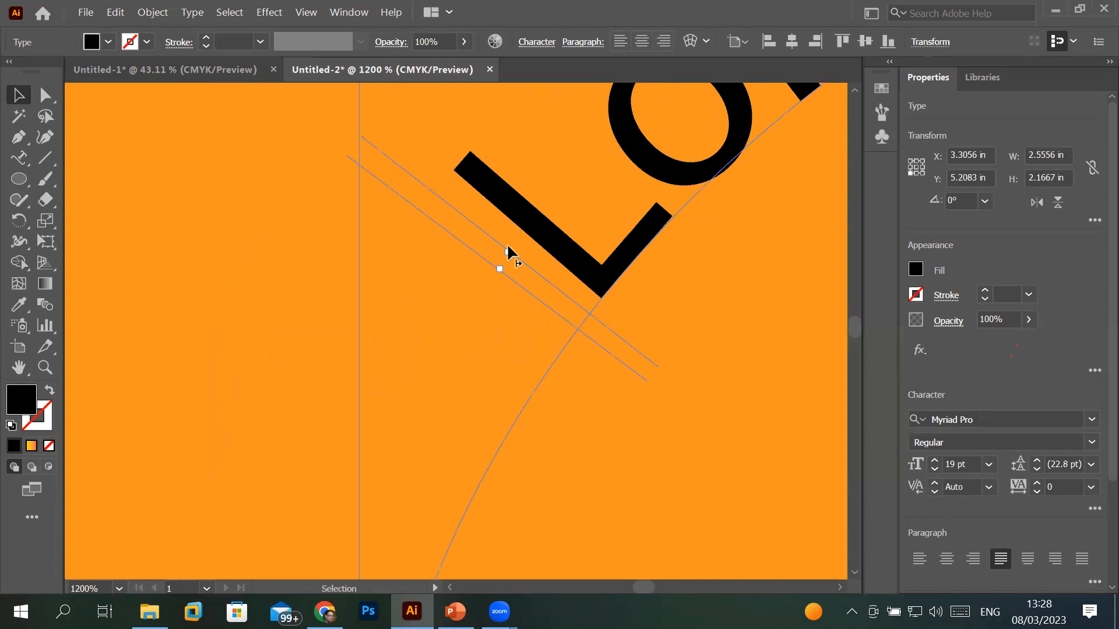
pyautogui.scroll(-7, 601, 326)
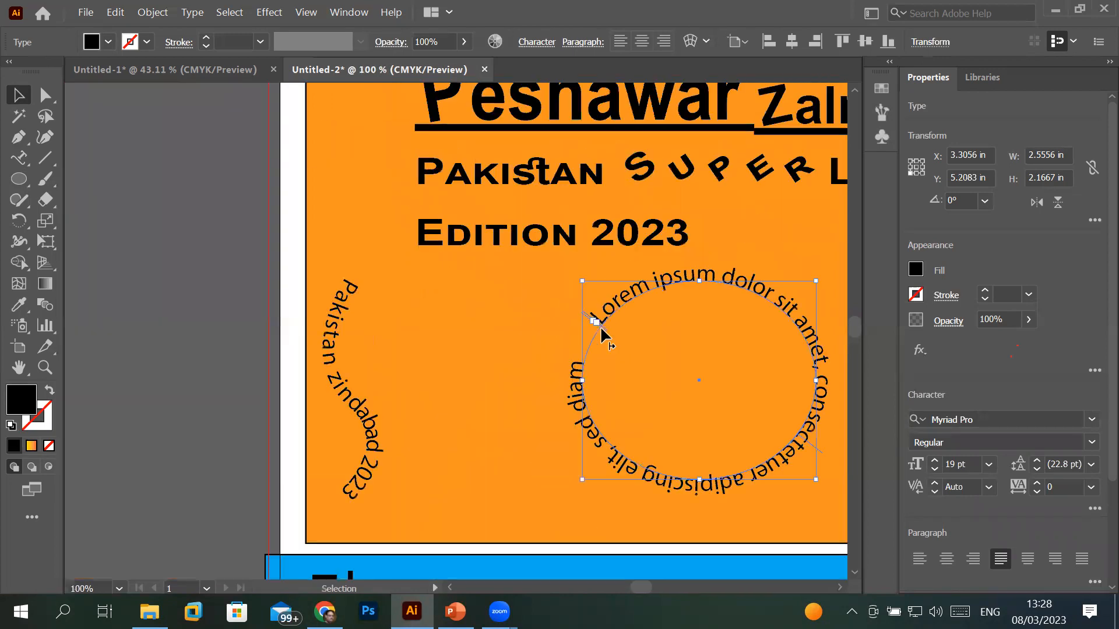
pyautogui.scroll(5, 842, 463)
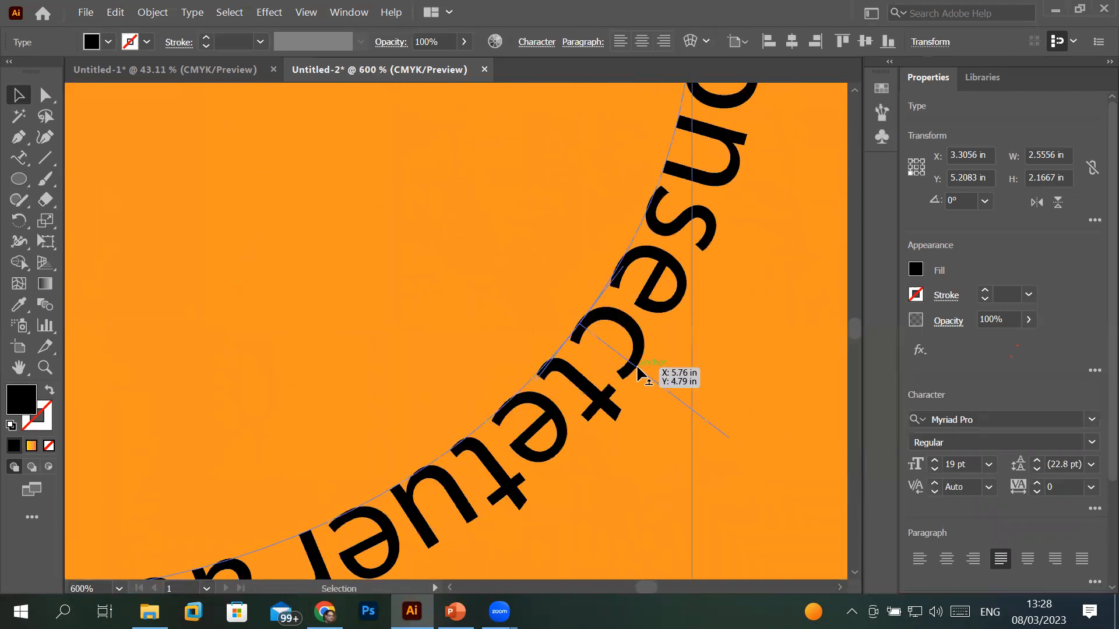
pyautogui.scroll(-4, 638, 373)
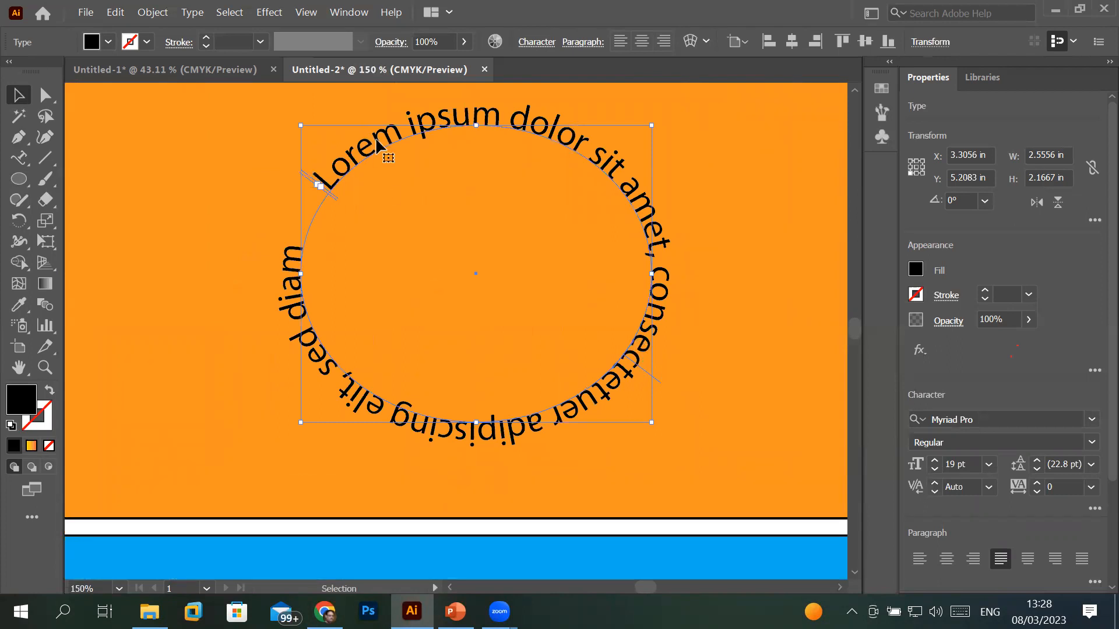
# - Replace the placeholder text on the ellipse with "Graphics designing course in ICT"
pyautogui.click(19, 158)
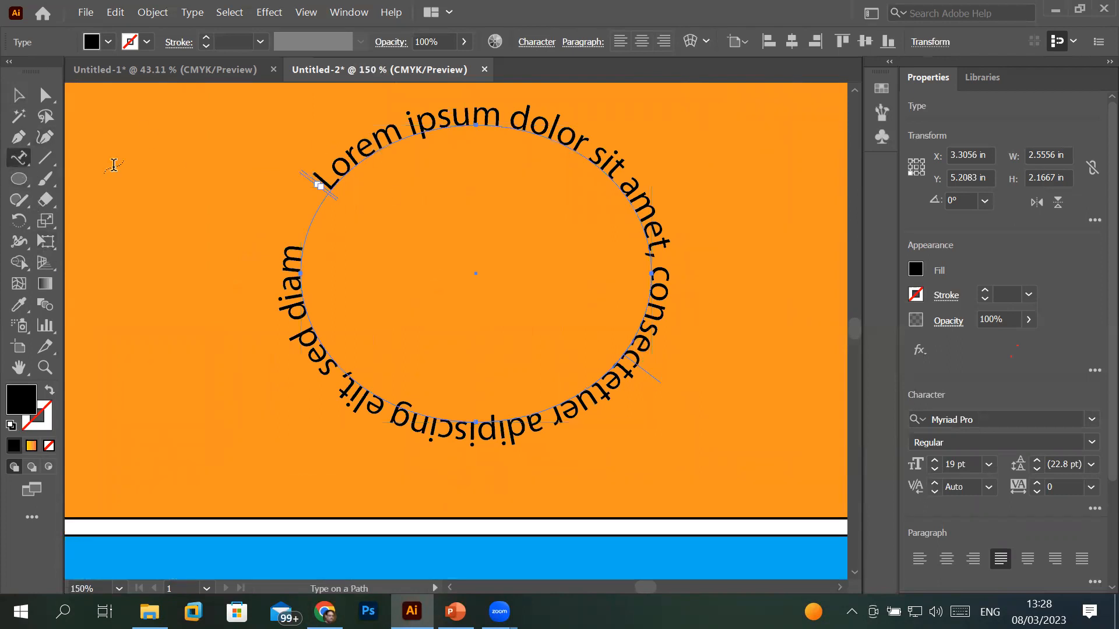
pyautogui.click(402, 130)
pyautogui.hotkey('ctrl', 'a')
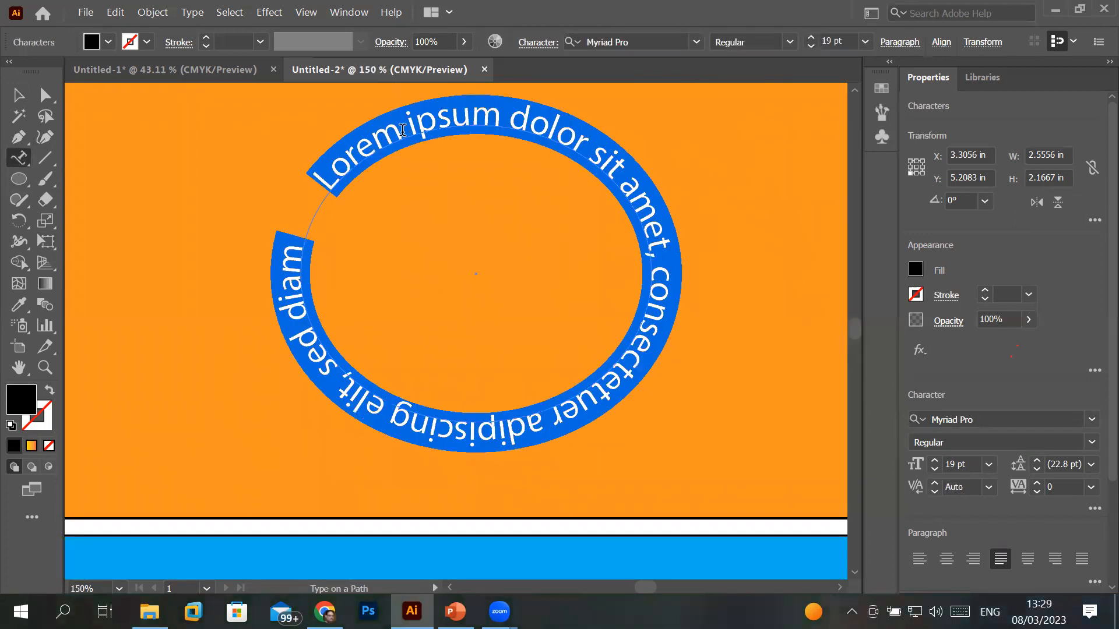
pyautogui.write('Grap')
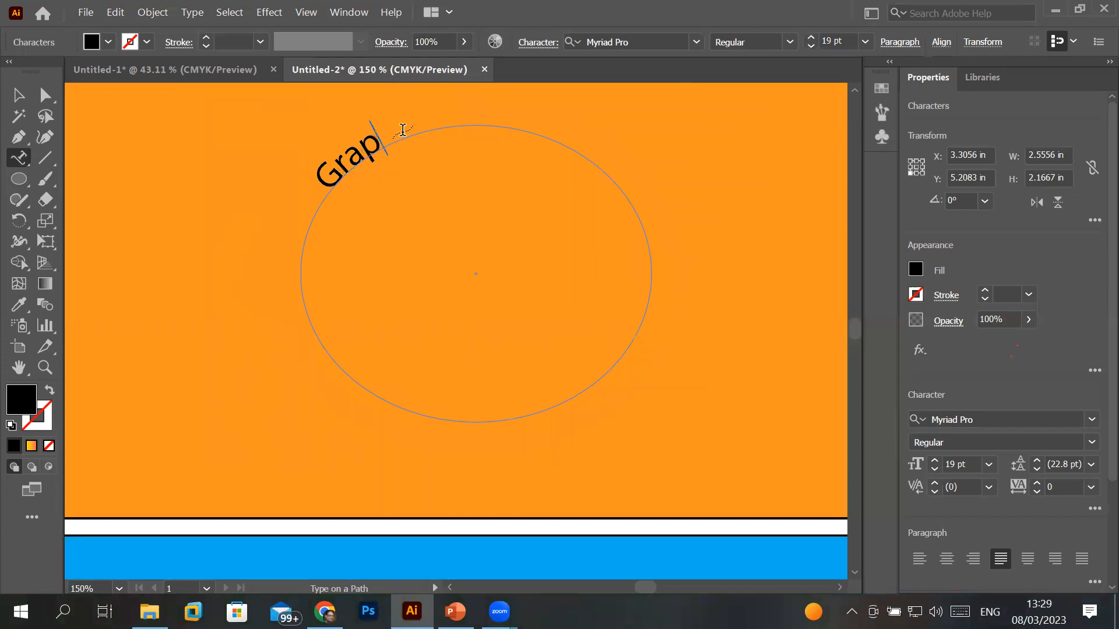
pyautogui.write('hics d')
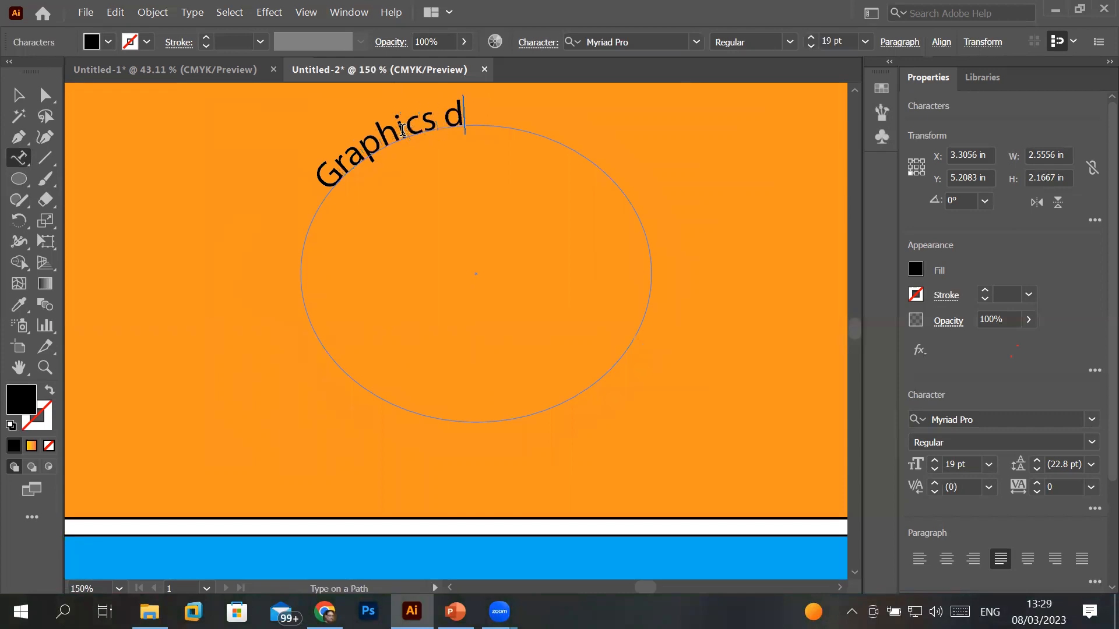
pyautogui.write('esigning course')
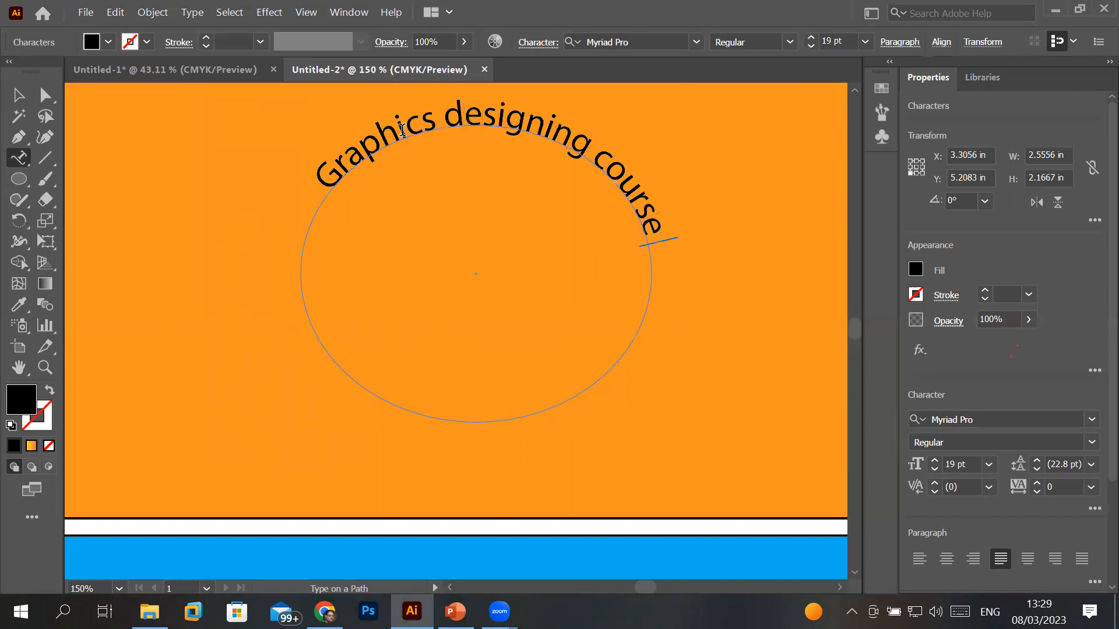
pyautogui.write(' in ICT')
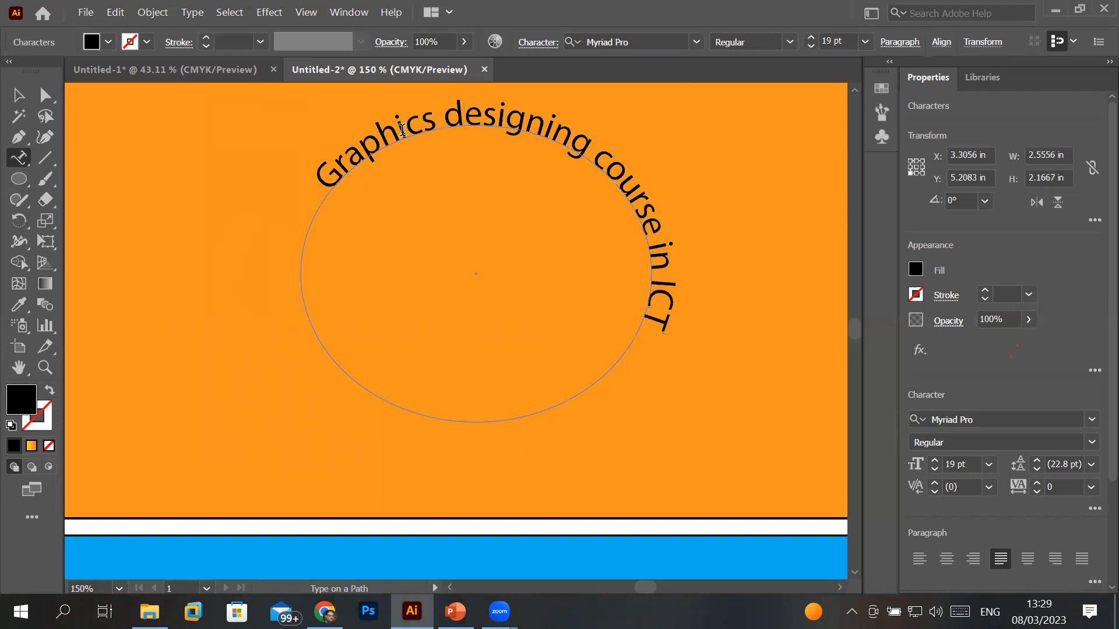
pyautogui.click(433, 122)
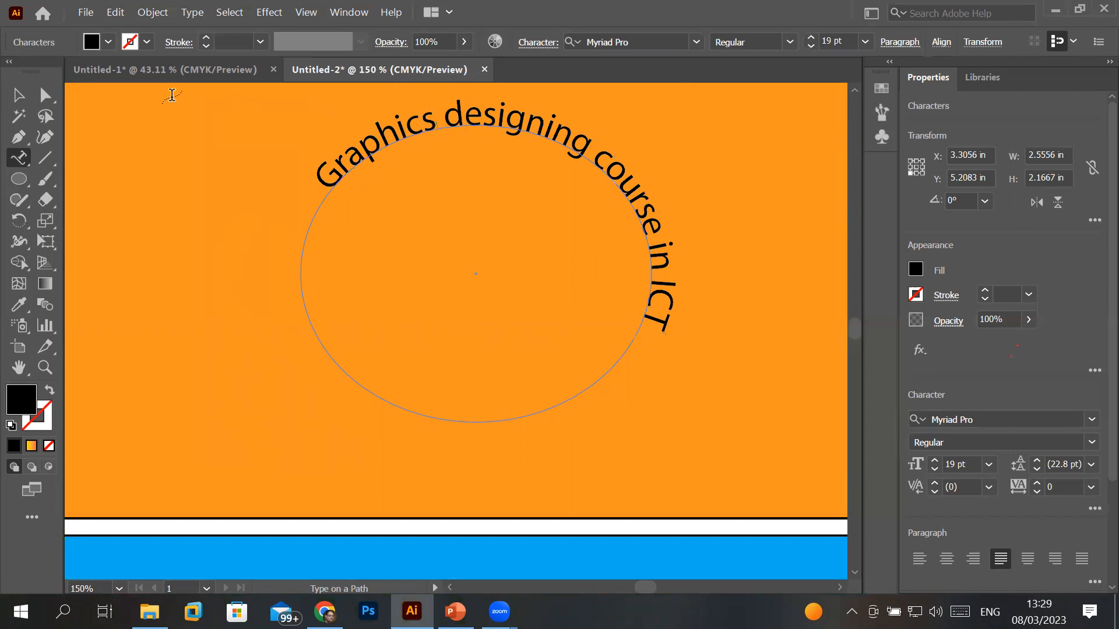
# - Try to shift the start bracket of the "Graphics designing course in ICT" text with the Selection tool, nudging the object about 0.06 in right and up
pyautogui.click(13, 96)
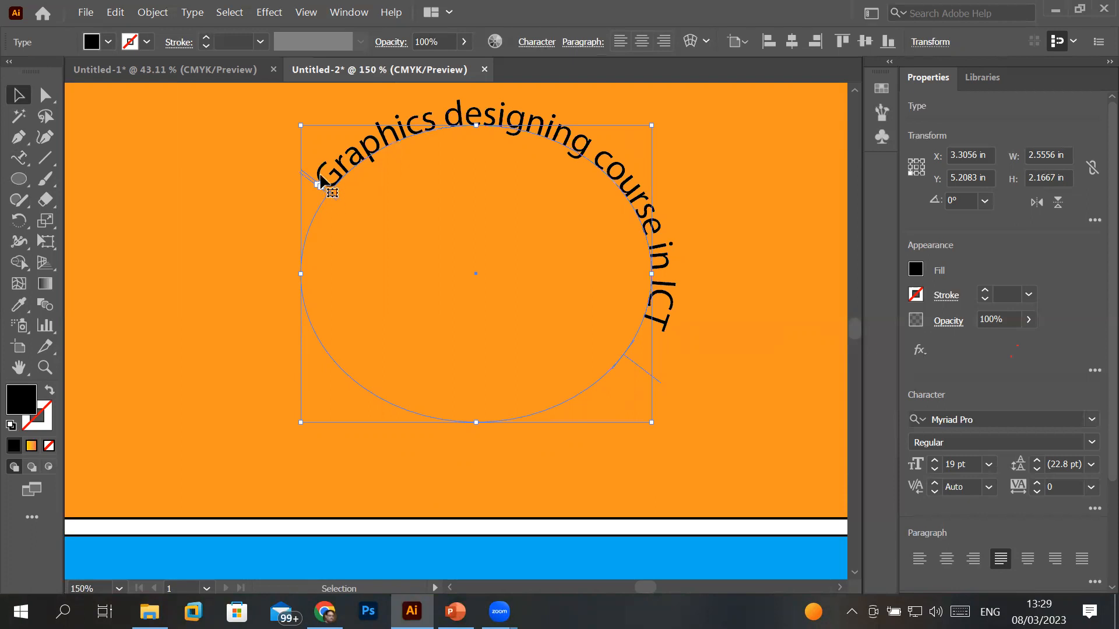
pyautogui.scroll(3, 324, 184)
pyautogui.scroll(2, 320, 175)
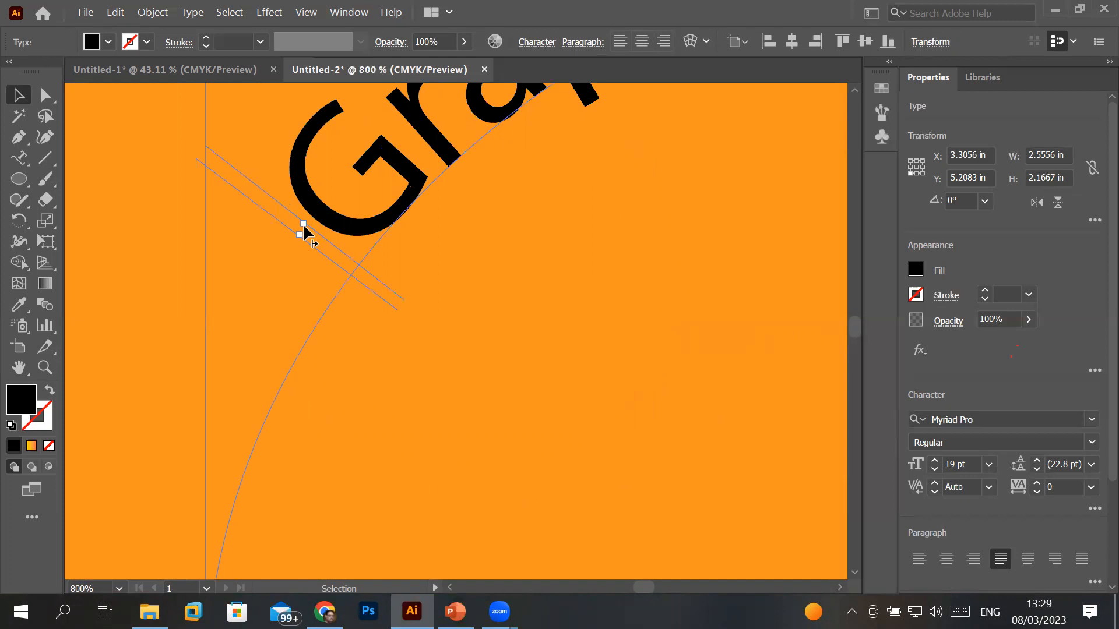
pyautogui.scroll(-3, 502, 232)
pyautogui.scroll(-1, 582, 314)
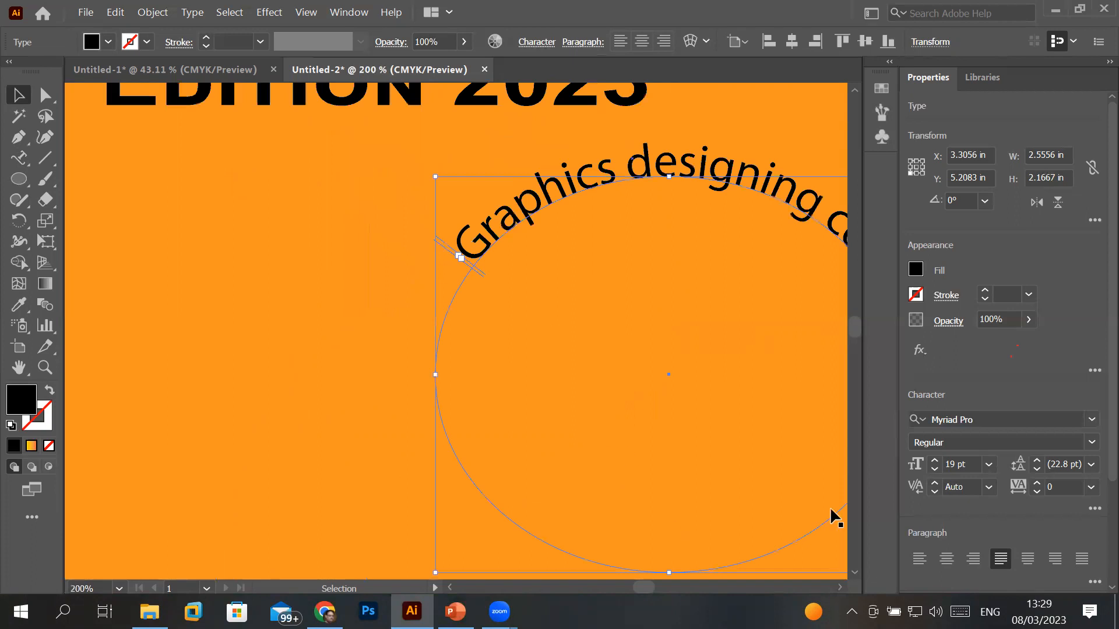
pyautogui.click(840, 588)
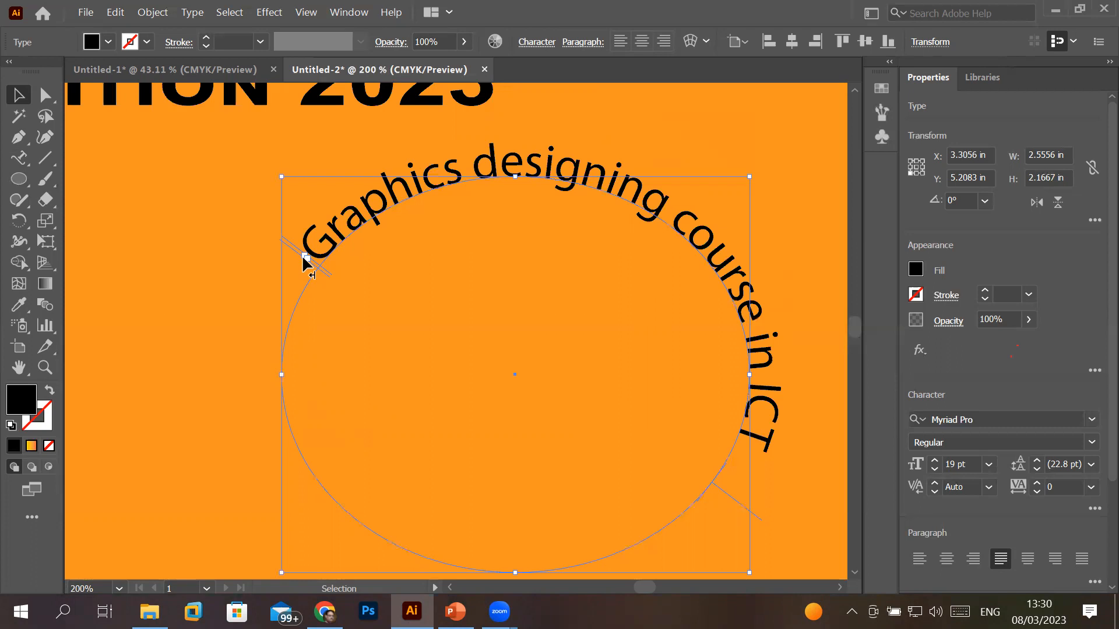
pyautogui.moveTo(304, 260); pyautogui.dragTo(320, 254)
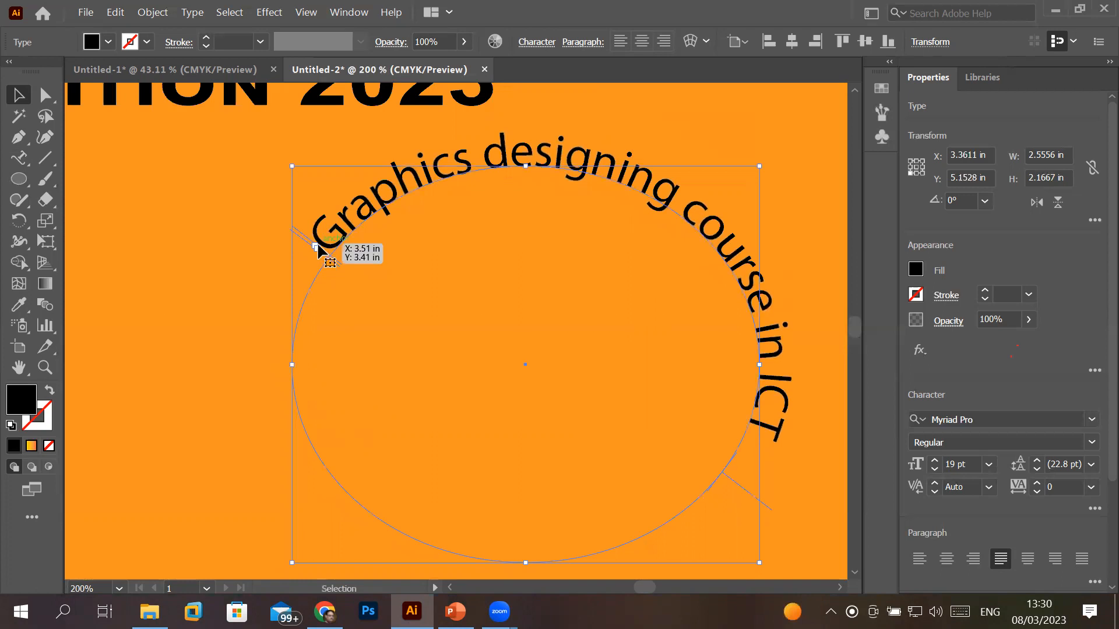
# - Slide the text's start bracket clockwise to the ellipse's right edge with the Direct Selection tool
pyautogui.press('t')
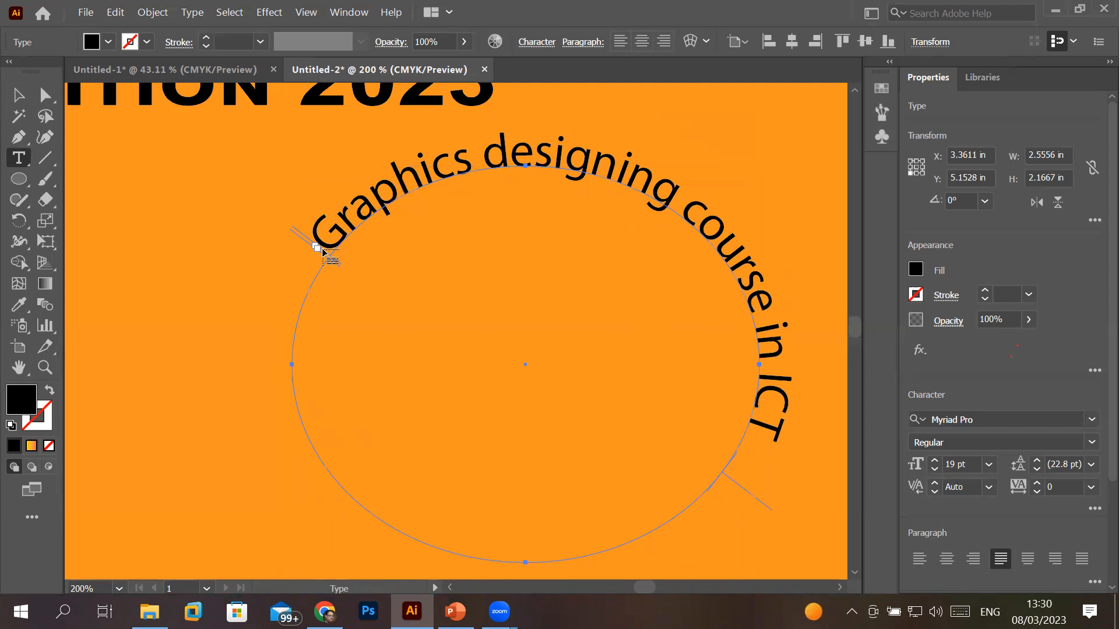
pyautogui.click(46, 95)
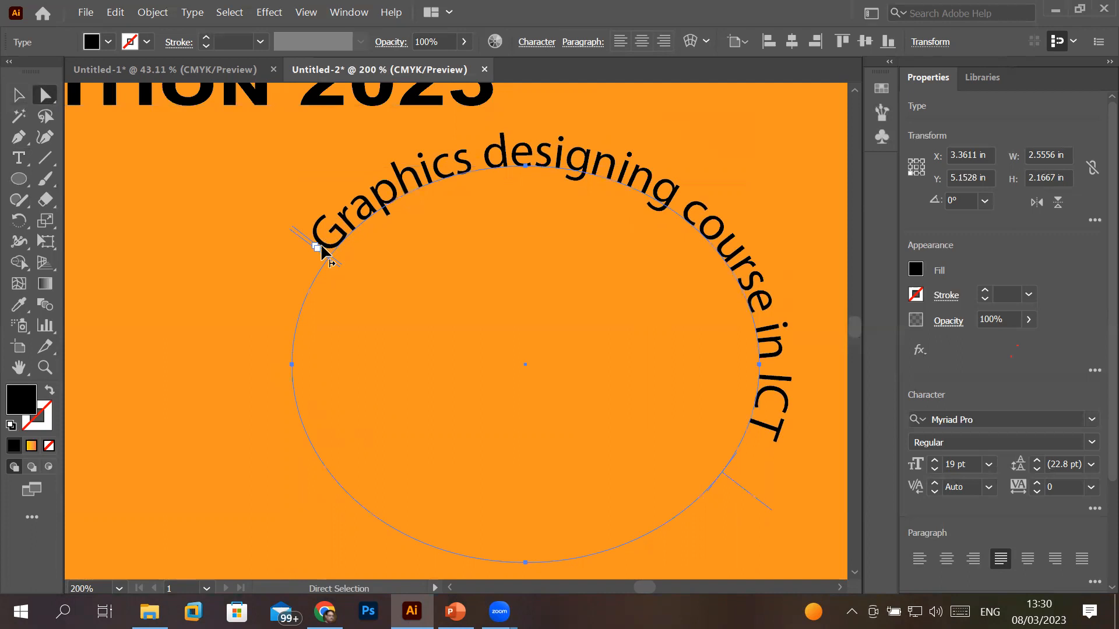
pyautogui.moveTo(322, 250); pyautogui.dragTo(326, 240)
pyautogui.moveTo(338, 233); pyautogui.dragTo(771, 382)
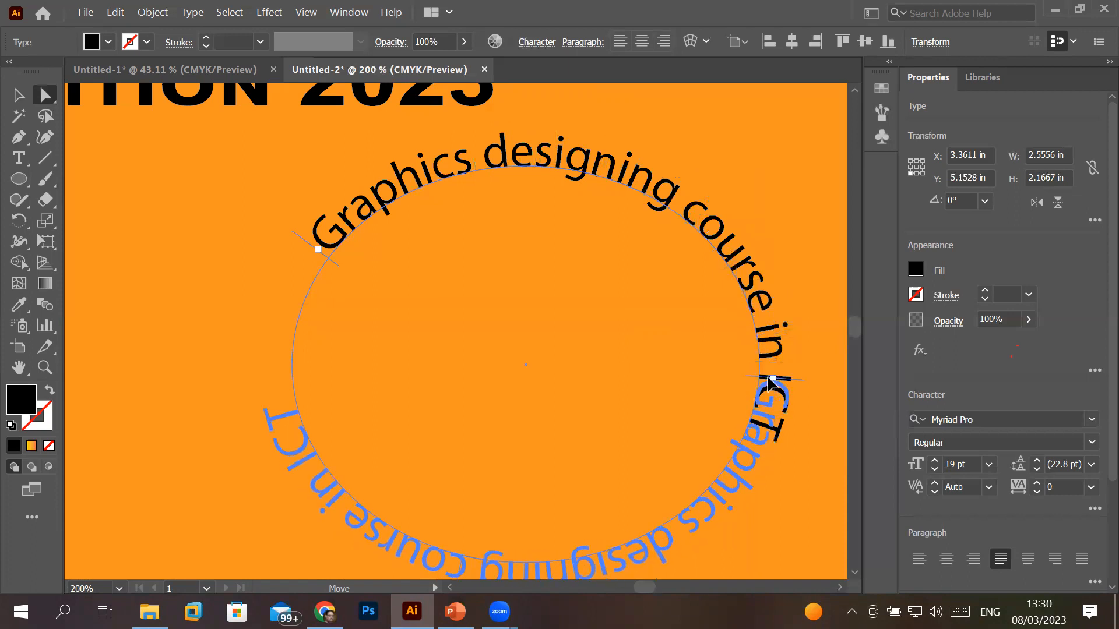
pyautogui.moveTo(771, 382); pyautogui.dragTo(771, 383)
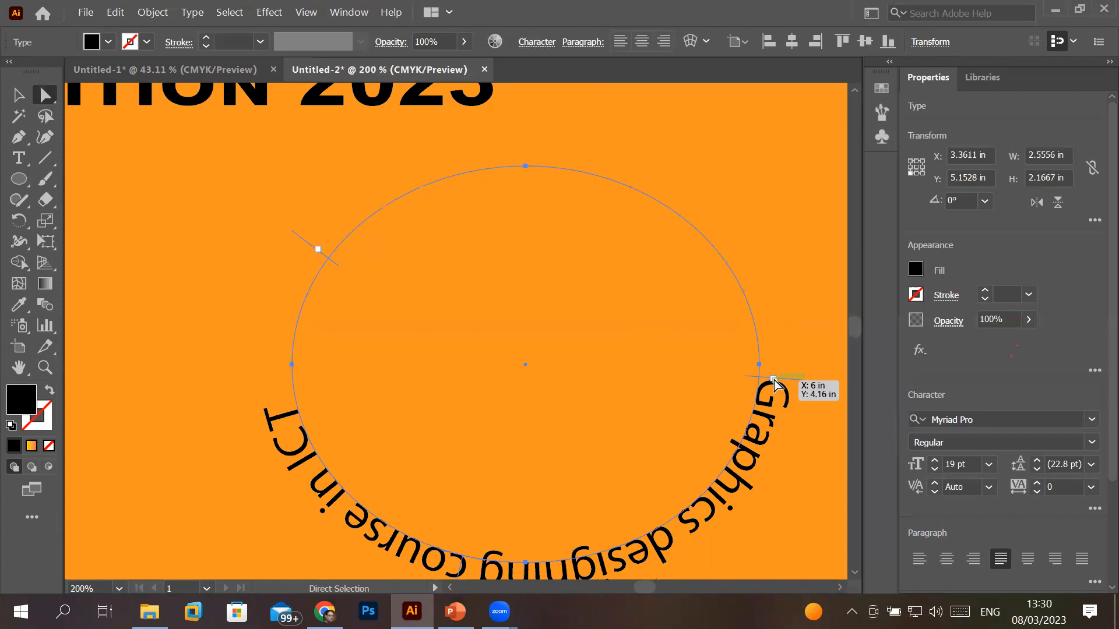
# - Move the ellipse path text about 0.18 in left and 0.46 in up, and slide its start bracket around to the ellipse's lower-left edge
pyautogui.moveTo(774, 385); pyautogui.dragTo(741, 300)
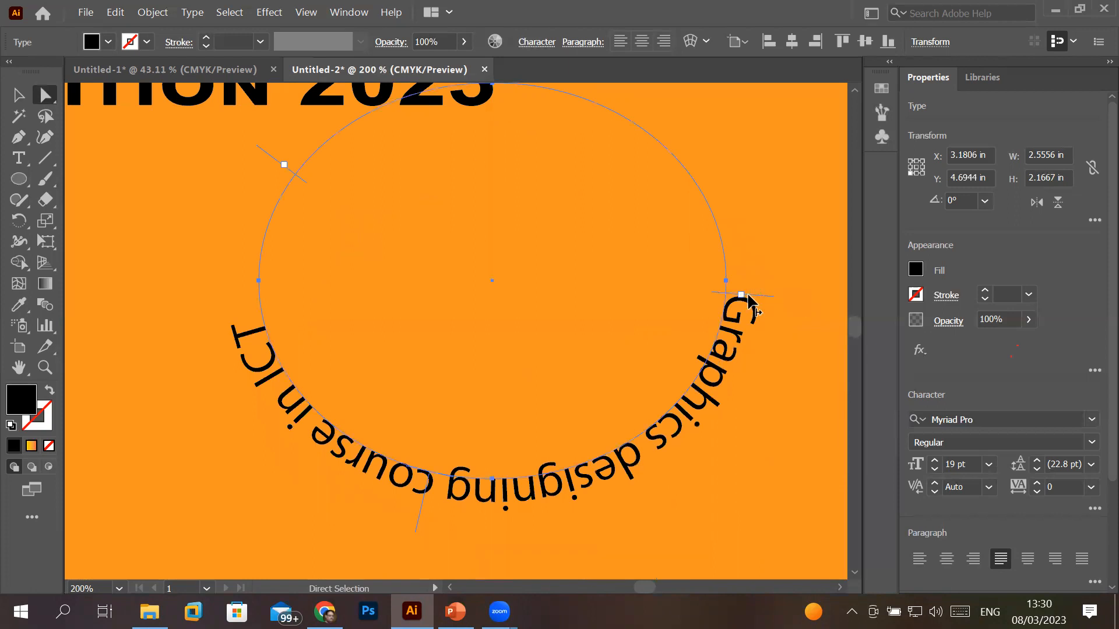
pyautogui.moveTo(748, 297); pyautogui.dragTo(722, 408)
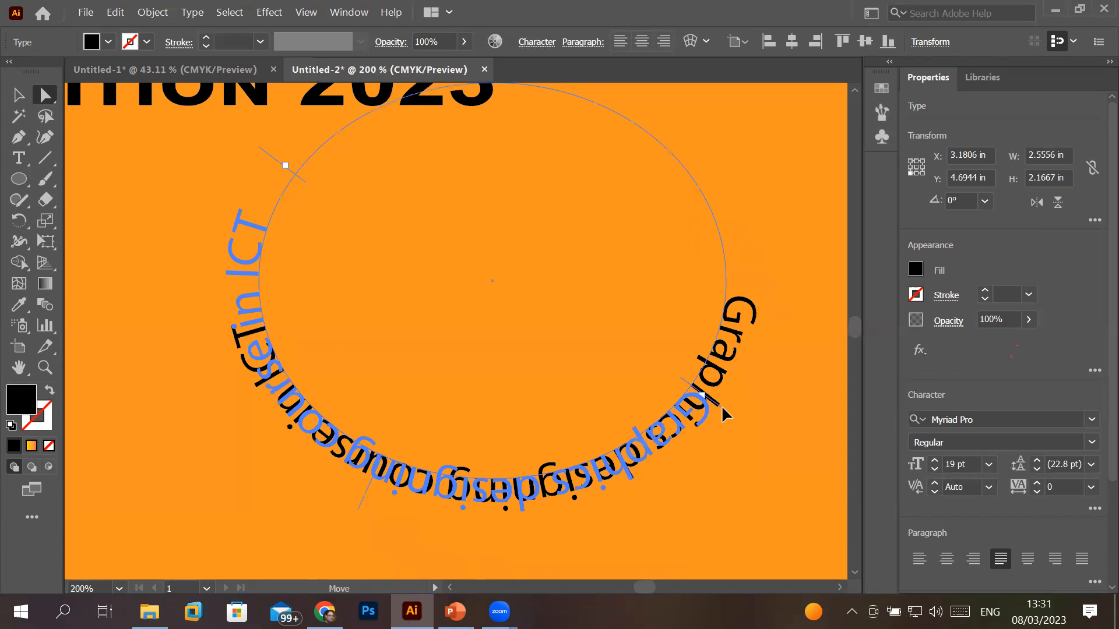
pyautogui.moveTo(722, 410); pyautogui.dragTo(194, 272)
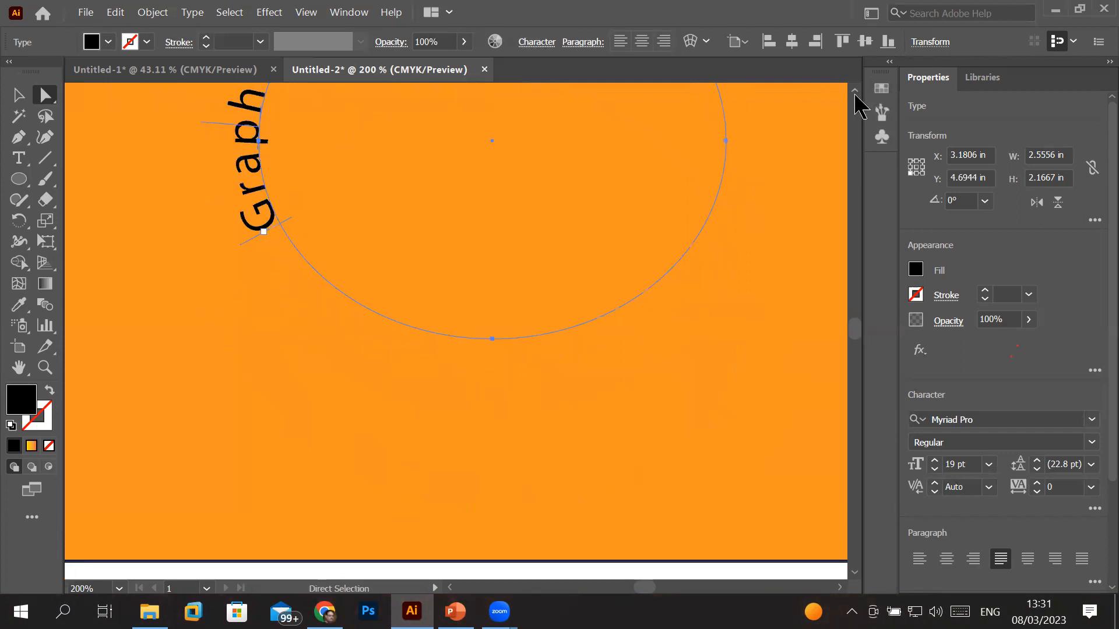
# - Slide the text's start bracket to the ellipse's leftmost point and its end bracket clockwise to the rightmost point
pyautogui.scroll(3, 855, 99)
pyautogui.scroll(3, 855, 96)
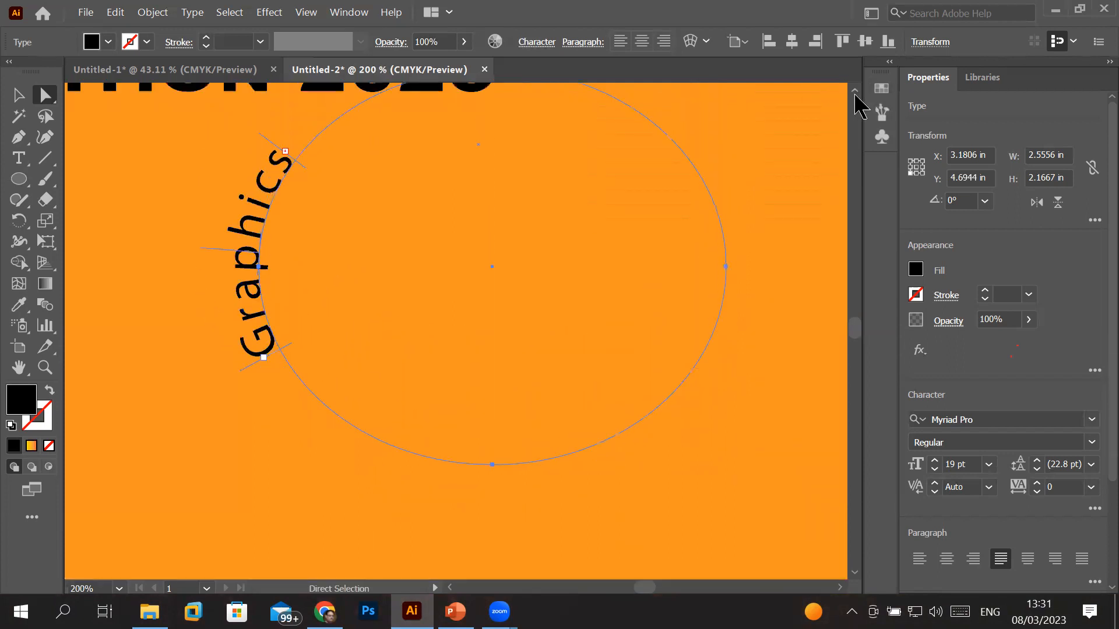
pyautogui.scroll(1, 855, 95)
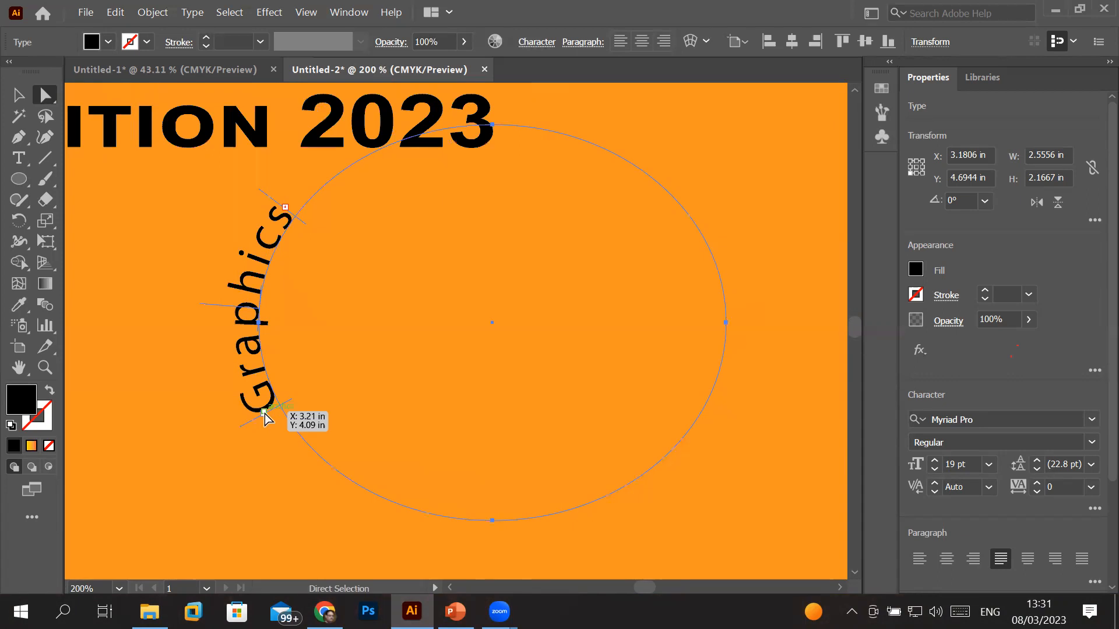
pyautogui.moveTo(266, 411); pyautogui.dragTo(227, 324)
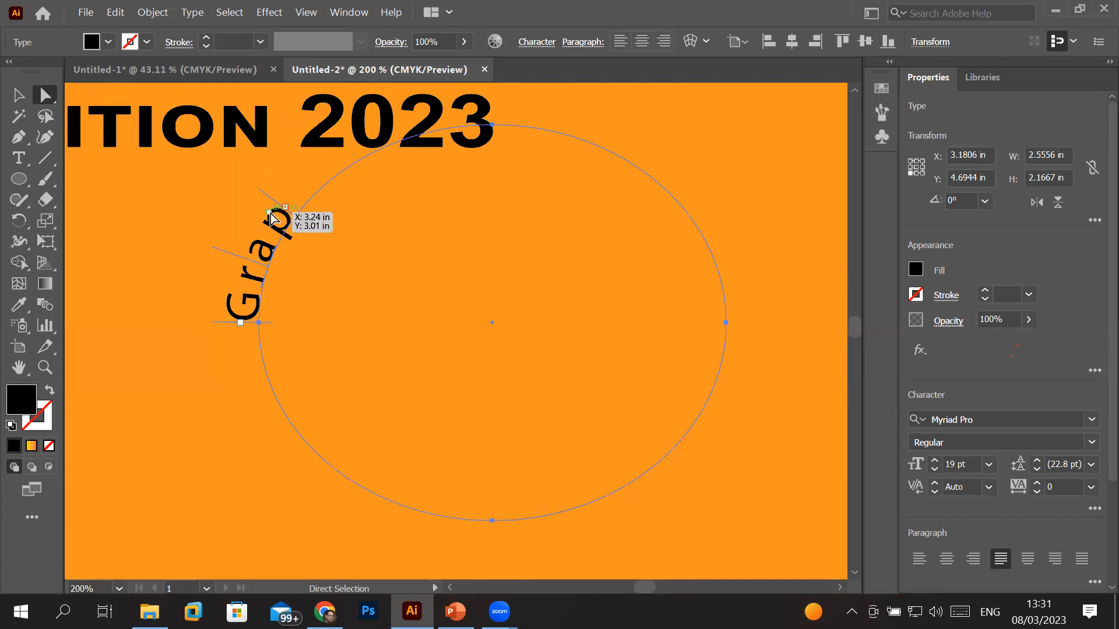
pyautogui.moveTo(285, 210); pyautogui.dragTo(750, 319)
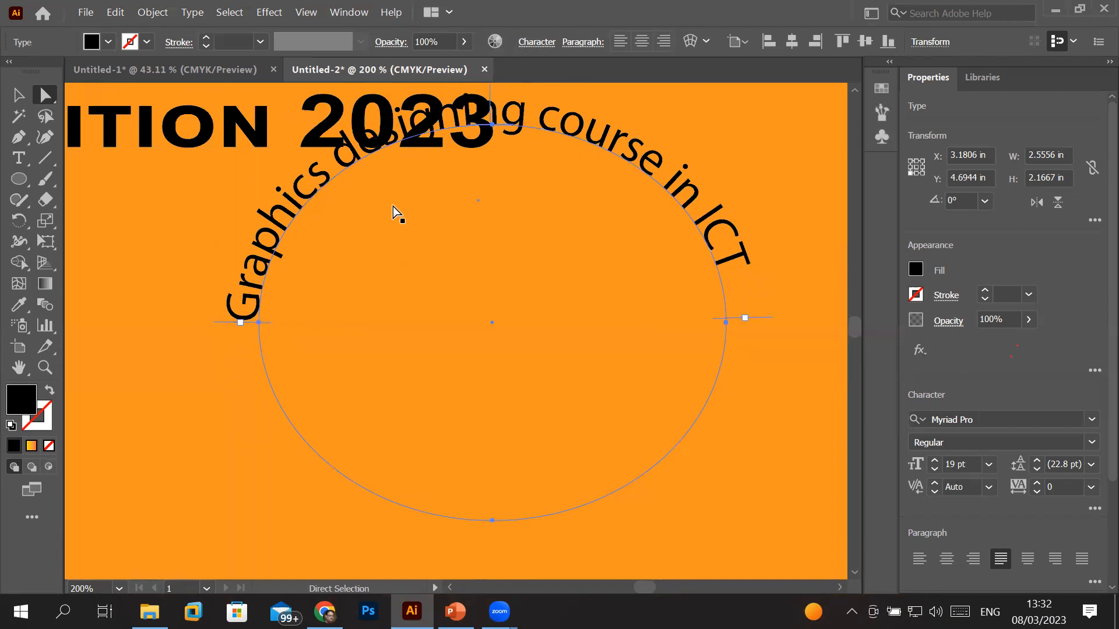
# - Try left, centre and right paragraph alignment on the "Graphics designing course in ICT" text and finish with it centre-aligned
pyautogui.click(619, 43)
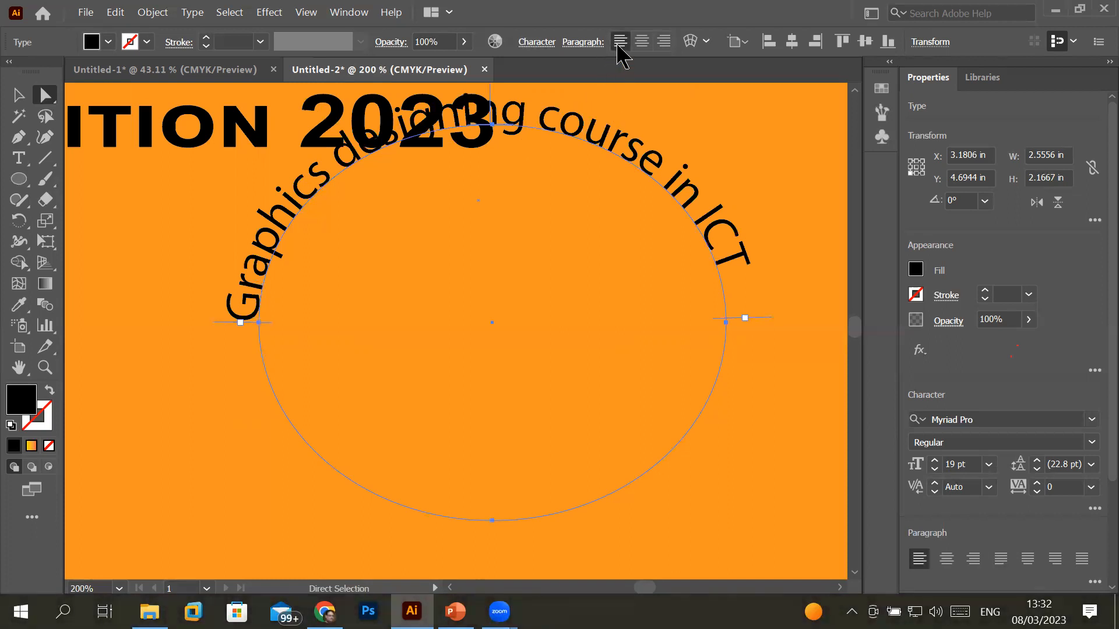
pyautogui.click(640, 42)
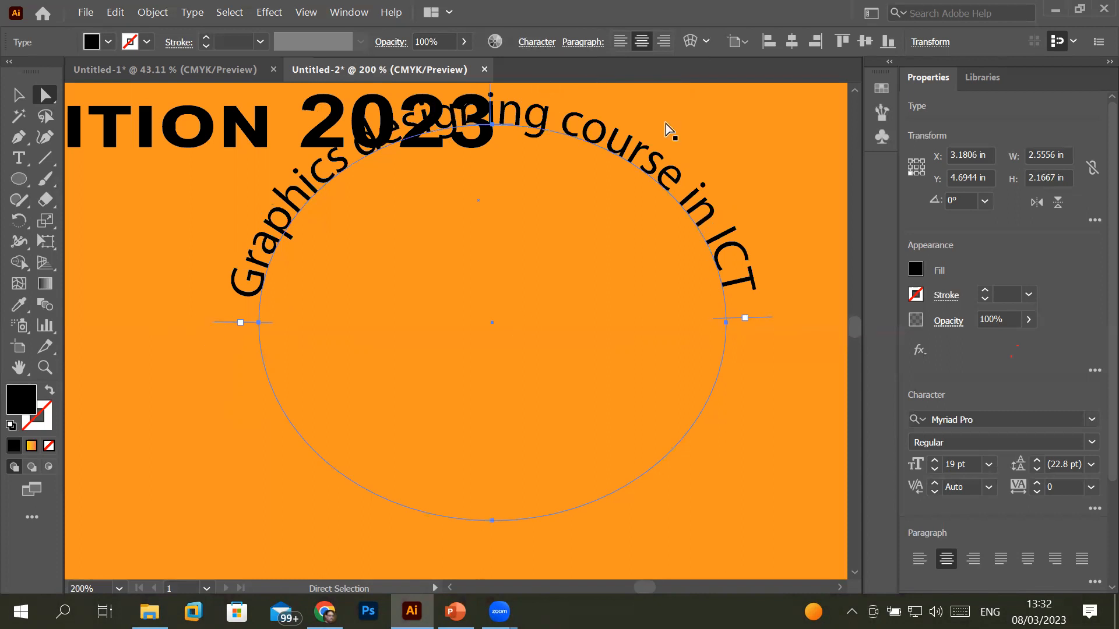
pyautogui.click(664, 41)
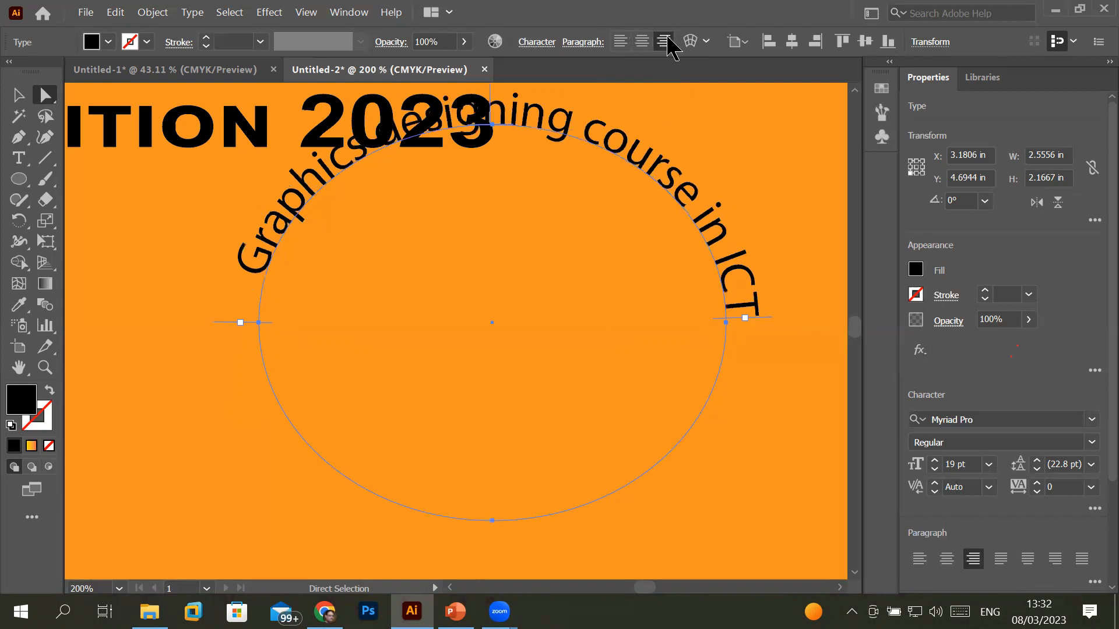
pyautogui.click(621, 41)
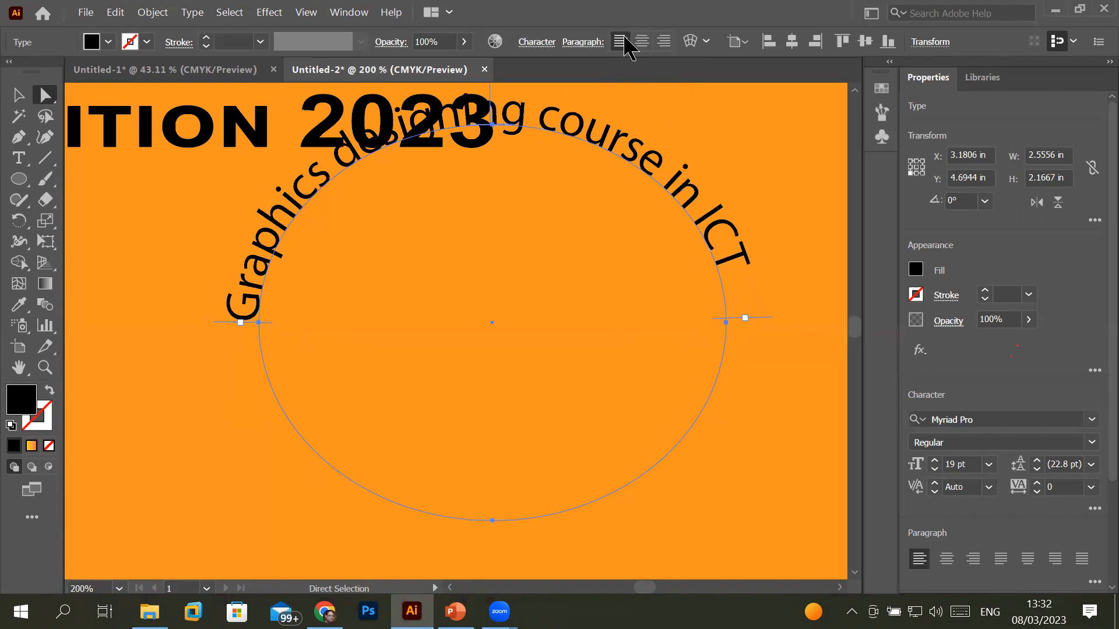
pyautogui.click(643, 41)
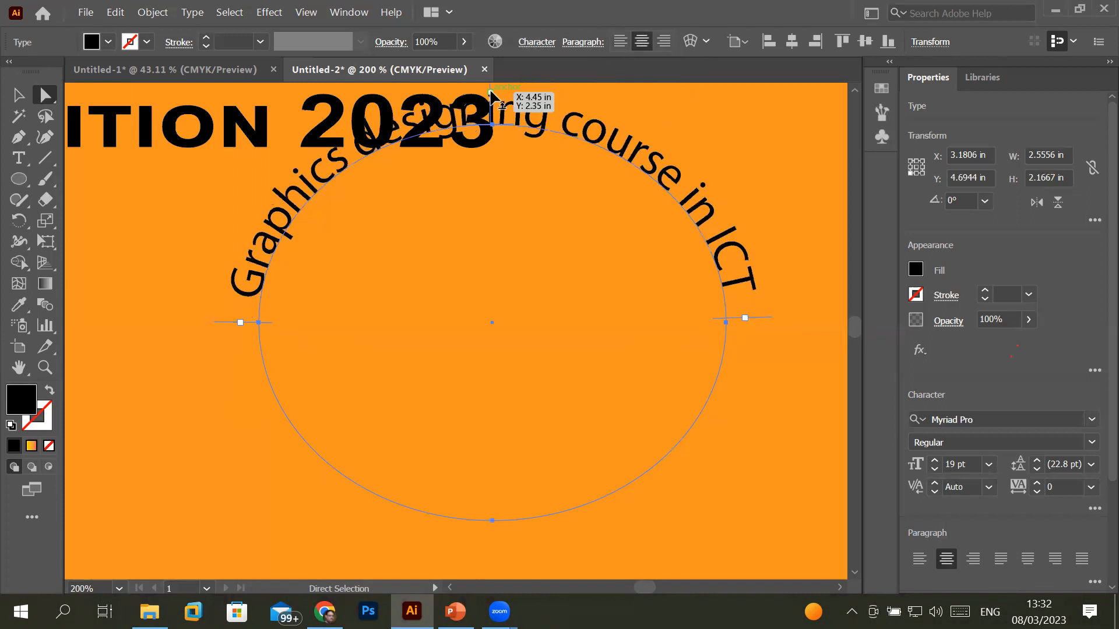
# - Try flipping the text to the inside of the ellipse with its centre bracket, inspect the result, and undo the flip
pyautogui.click(854, 91)
pyautogui.click(854, 91)
pyautogui.click(854, 91)
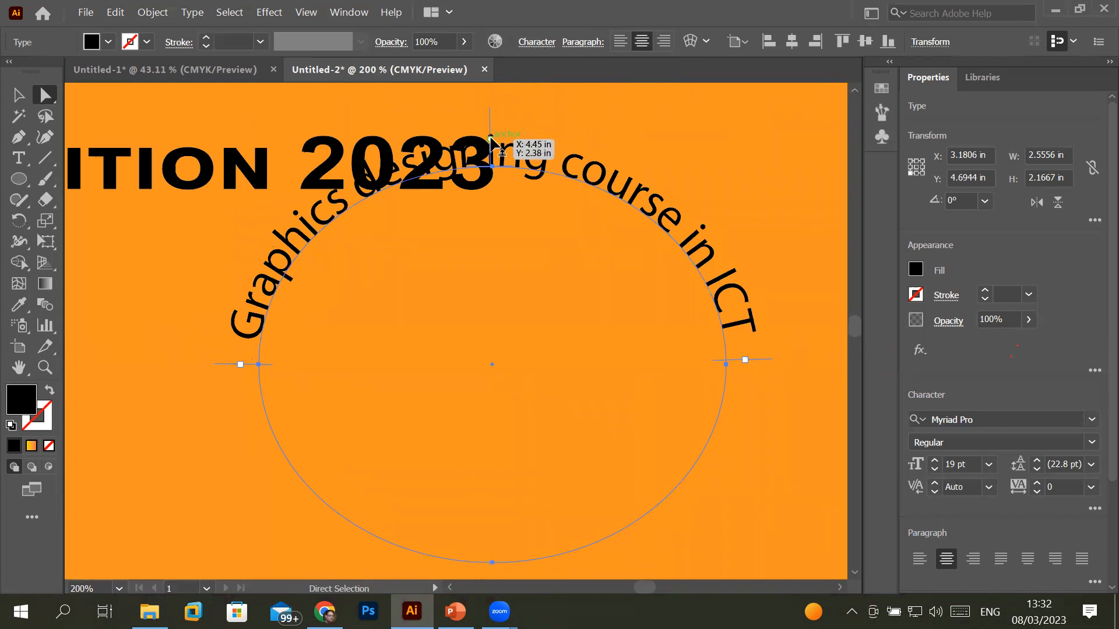
pyautogui.scroll(3, 490, 140)
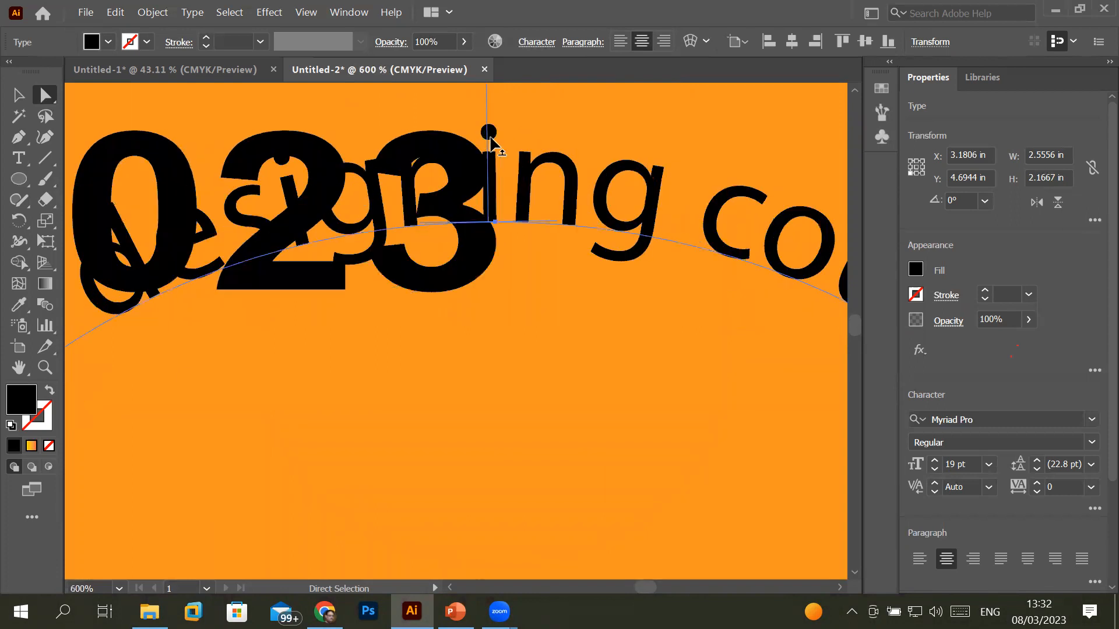
pyautogui.scroll(3, 489, 135)
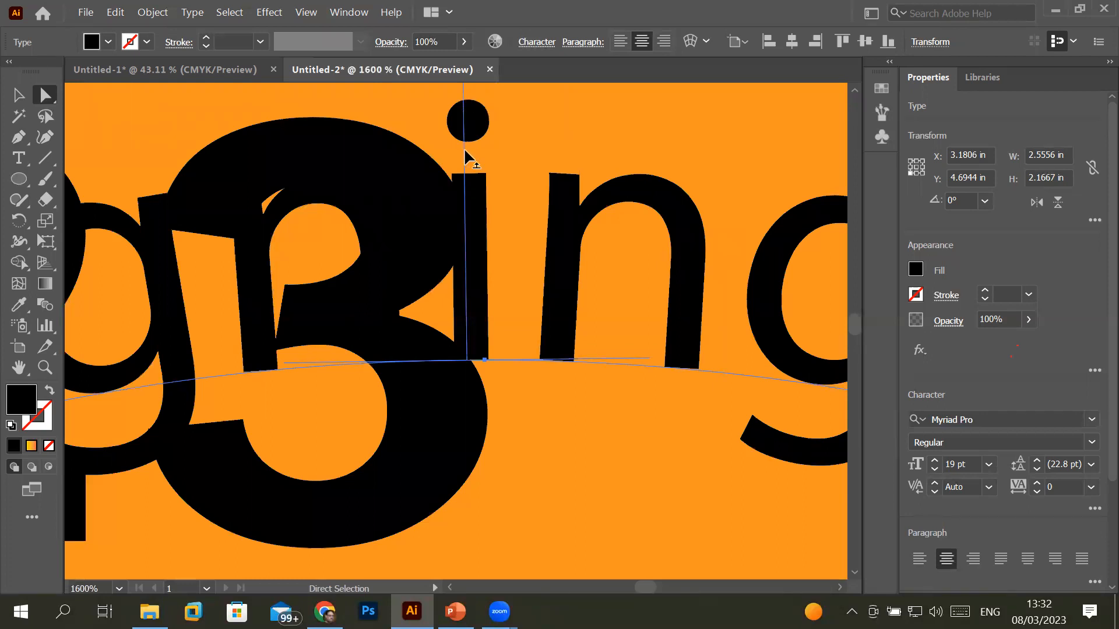
pyautogui.moveTo(464, 148); pyautogui.dragTo(473, 528)
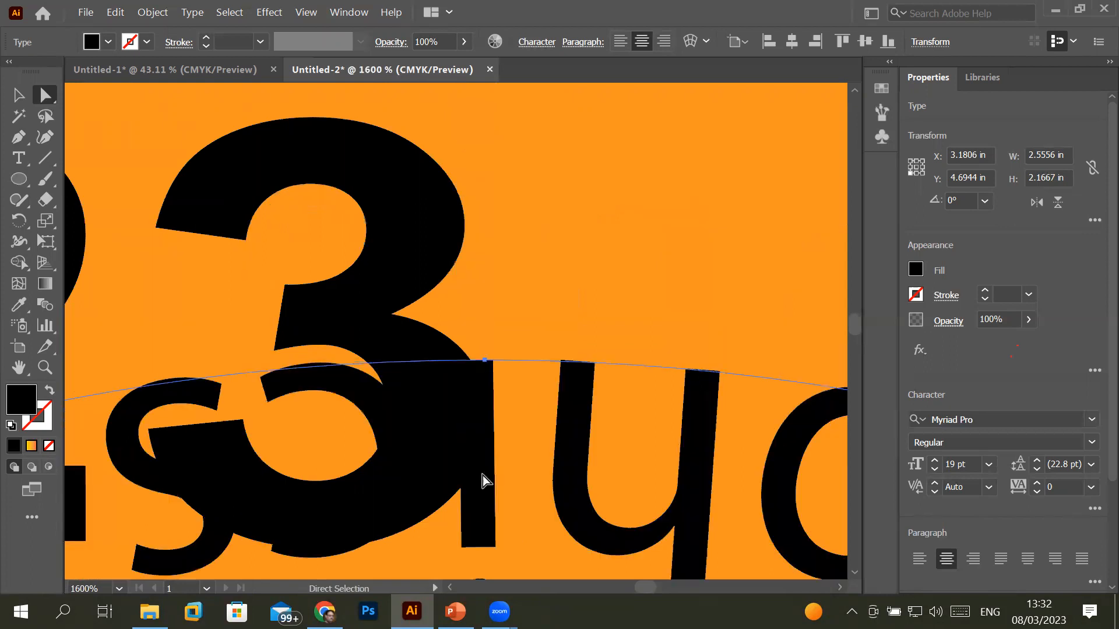
pyautogui.scroll(-5, 486, 458)
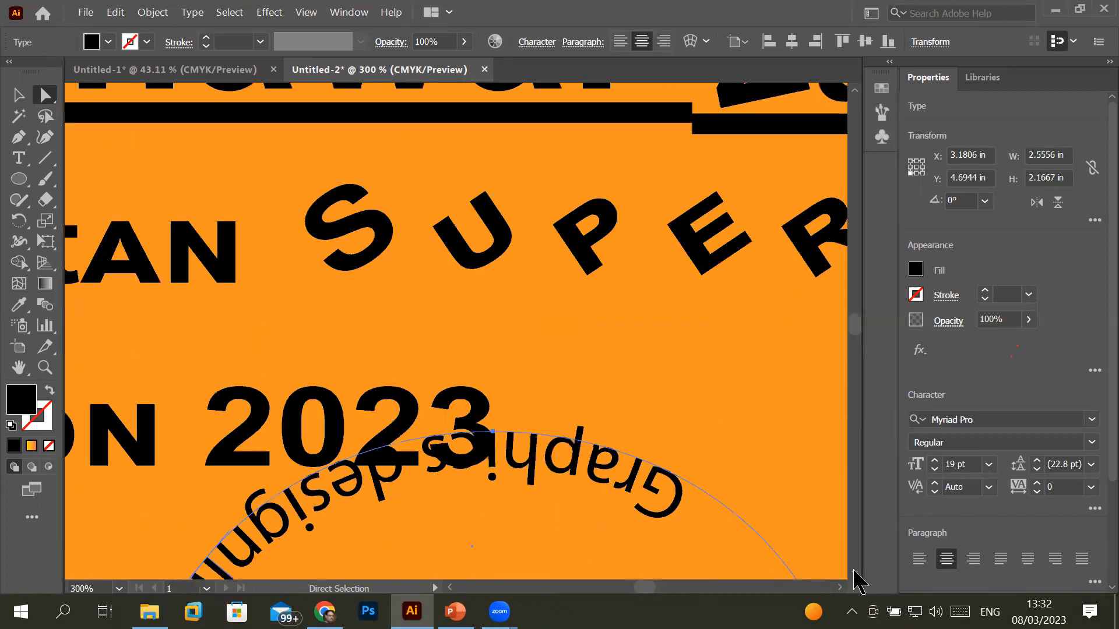
pyautogui.scroll(-5, 857, 580)
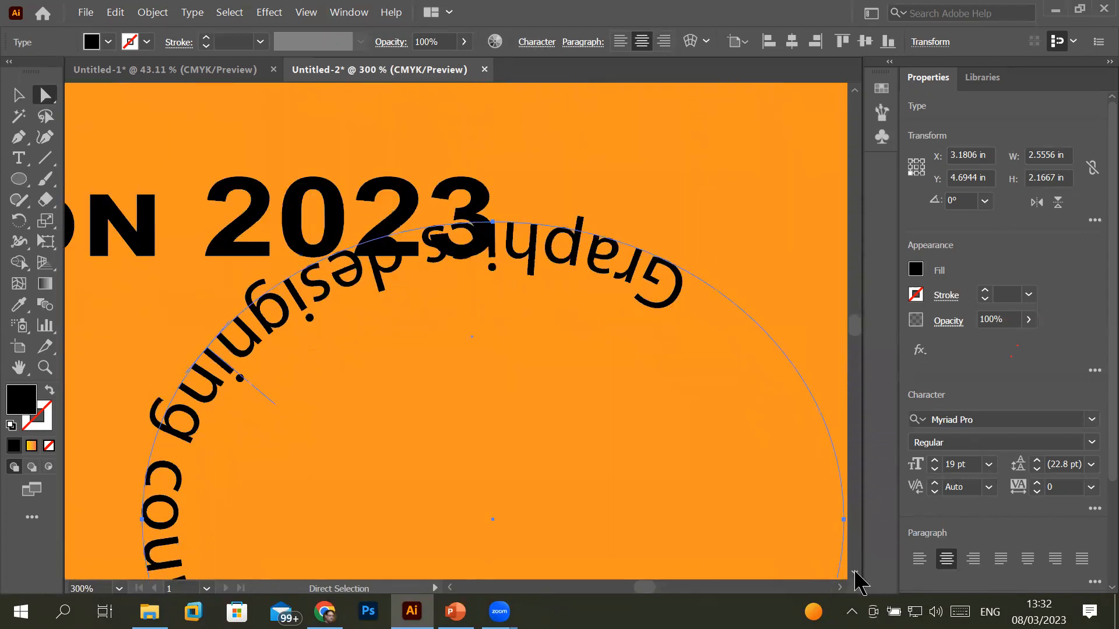
pyautogui.scroll(-5, 857, 579)
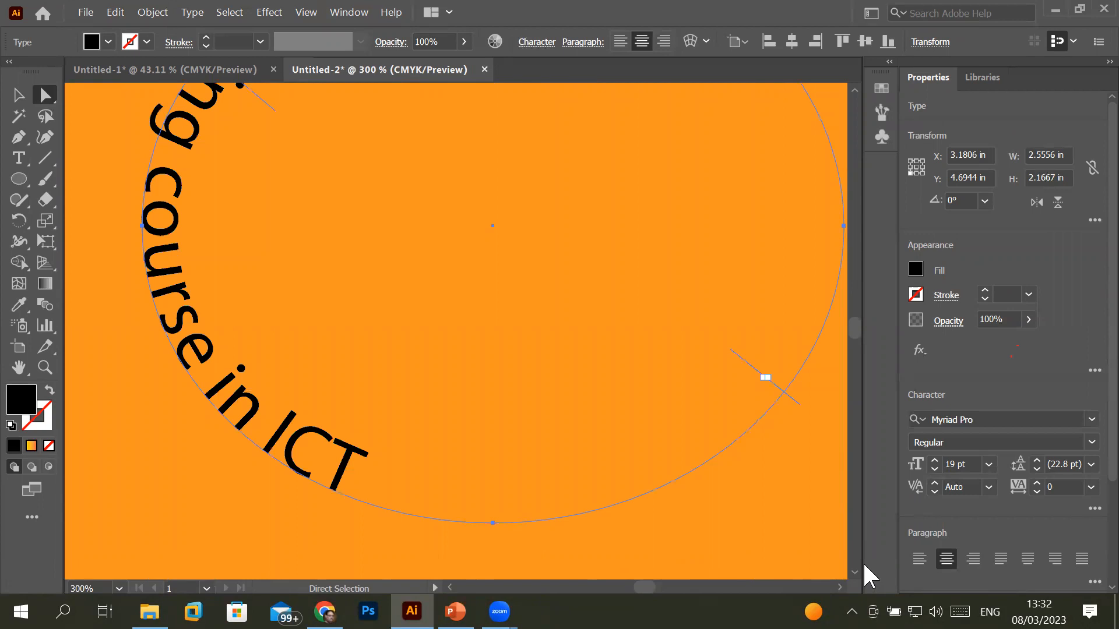
pyautogui.hotkey('ctrl', 'z')
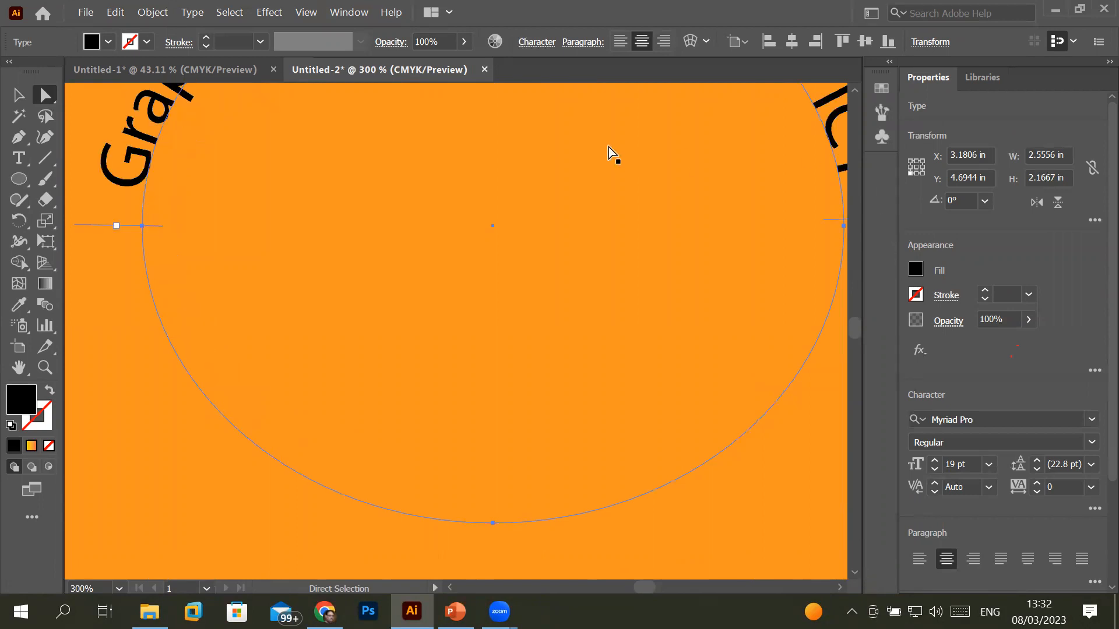
# - Slide the text's end bracket back counterclockwise to the ellipse's upper-left side, close to the start bracket
pyautogui.scroll(-2, 609, 147)
pyautogui.click(854, 88)
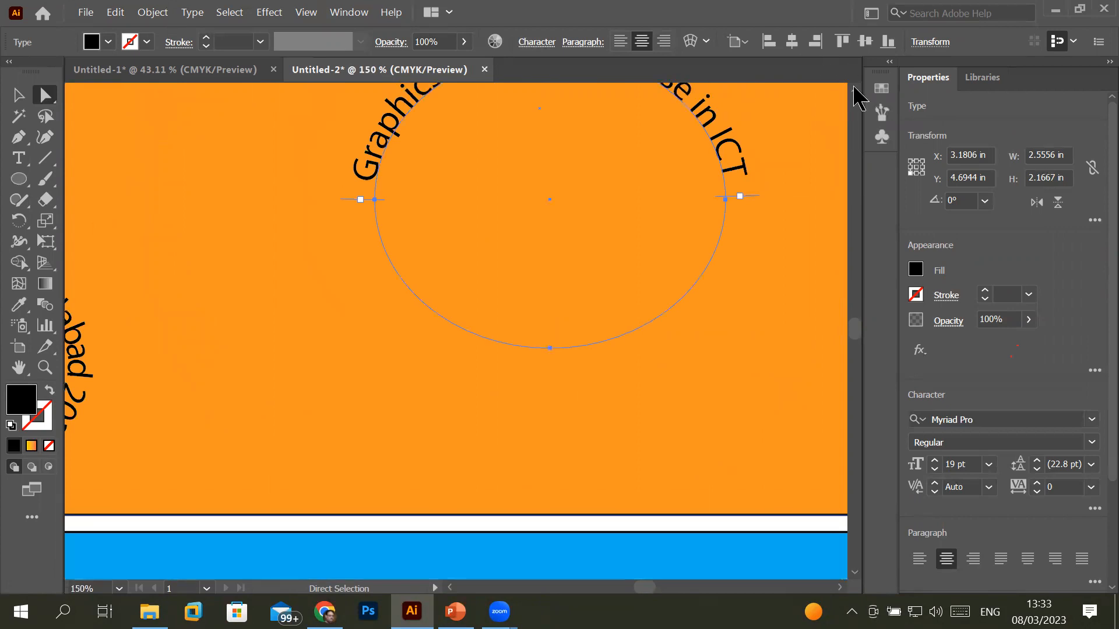
pyautogui.click(853, 88)
pyautogui.click(854, 88)
pyautogui.click(854, 88)
pyautogui.click(854, 88)
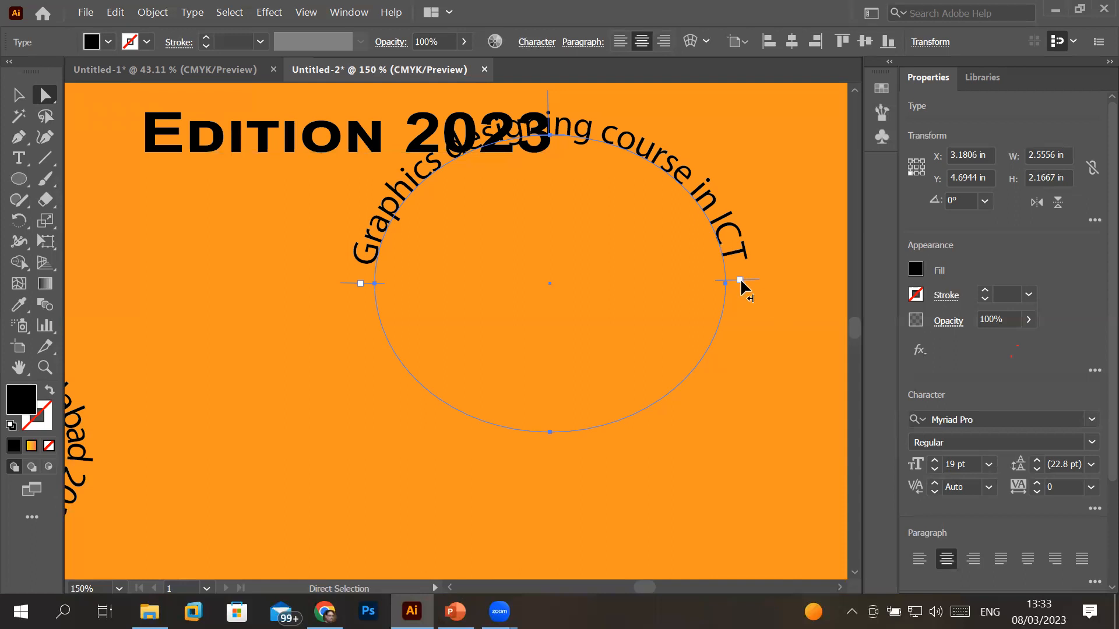
pyautogui.moveTo(741, 279); pyautogui.dragTo(743, 247)
pyautogui.moveTo(728, 217); pyautogui.dragTo(383, 213)
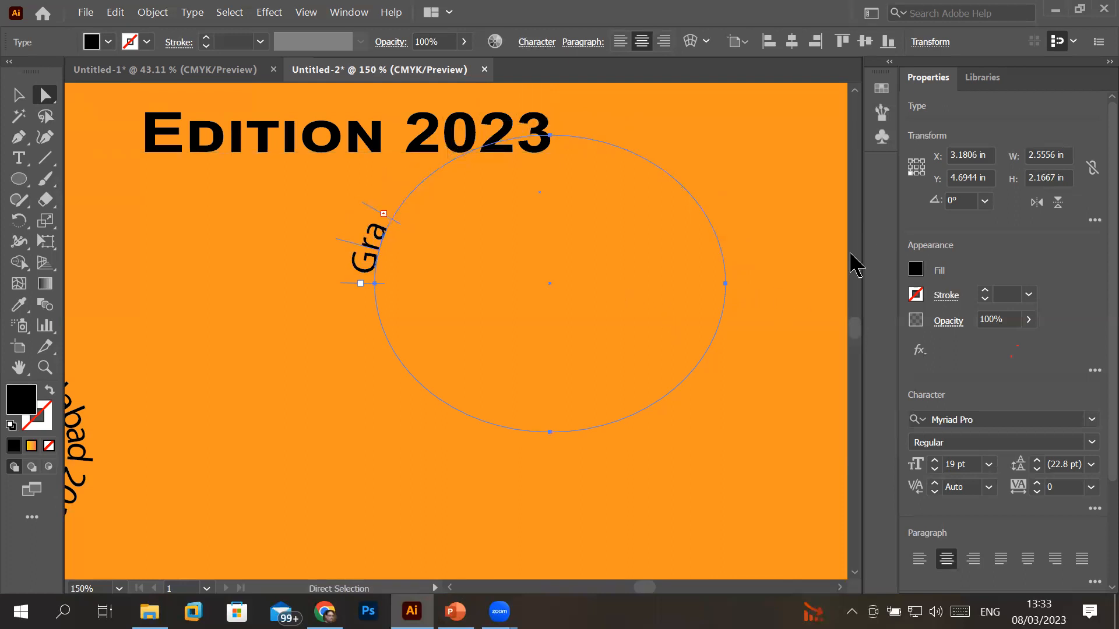
# - Move the ellipse text object about 0.36 in left and 0.58 in down, clear of the "Edition 2023" line
pyautogui.click(18, 95)
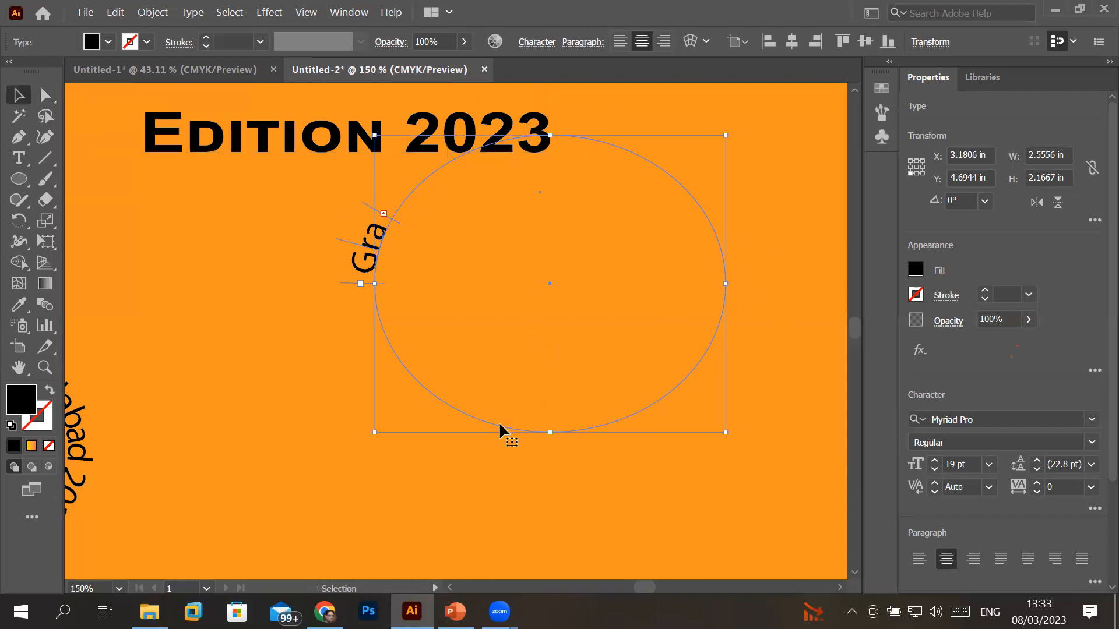
pyautogui.moveTo(500, 430); pyautogui.dragTo(452, 510)
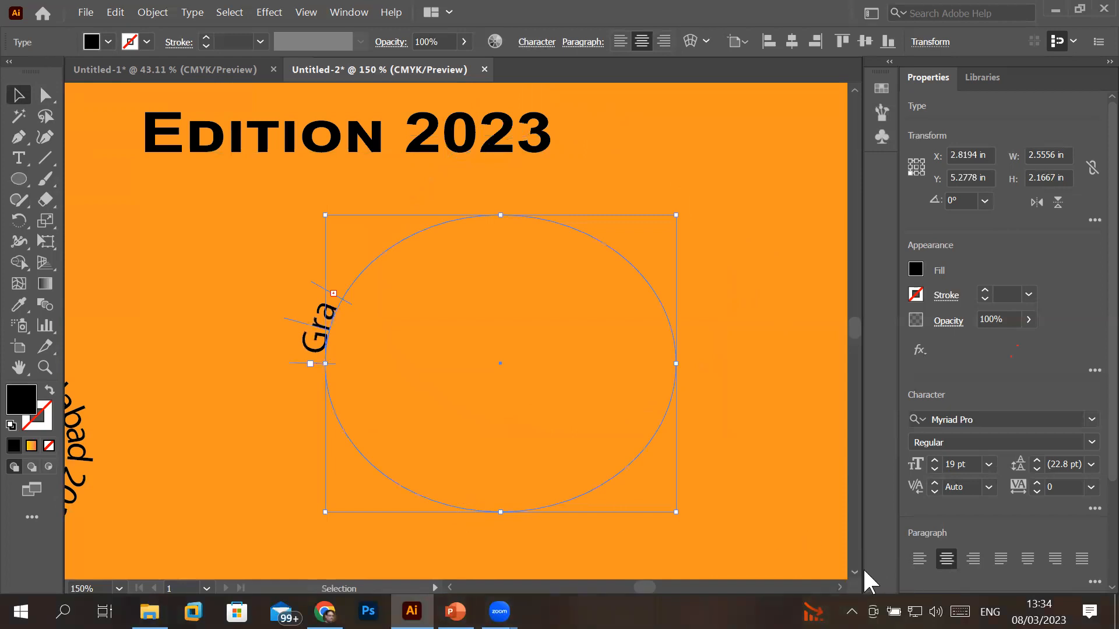
pyautogui.scroll(-2, 850, 577)
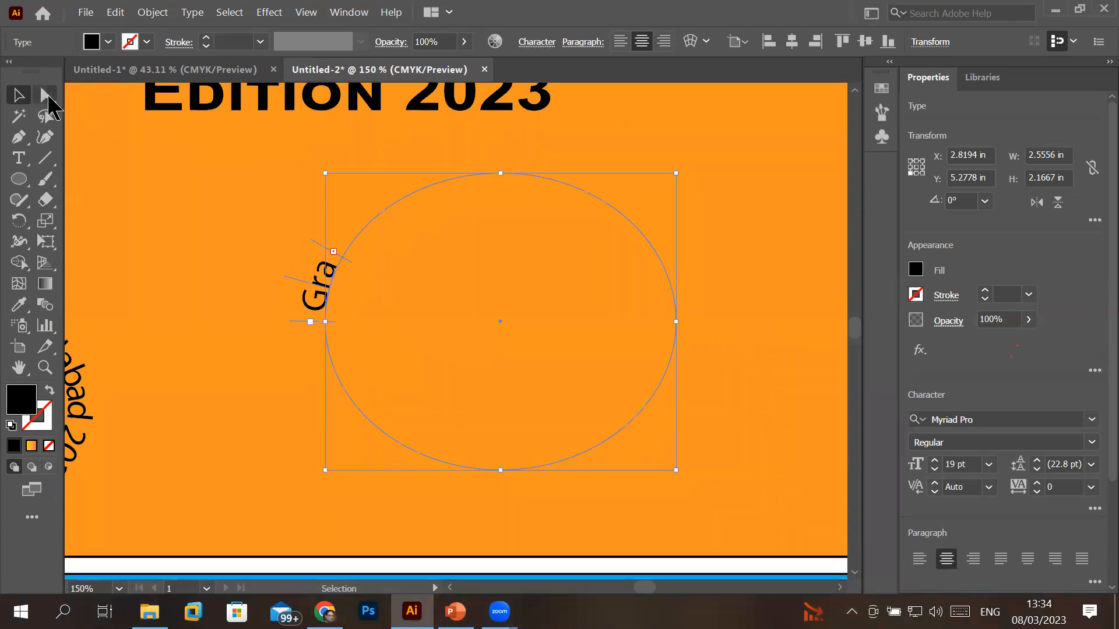
# - Slide the text's end bracket clockwise to the ellipse's bottom point with the Direct Selection tool
pyautogui.click(47, 97)
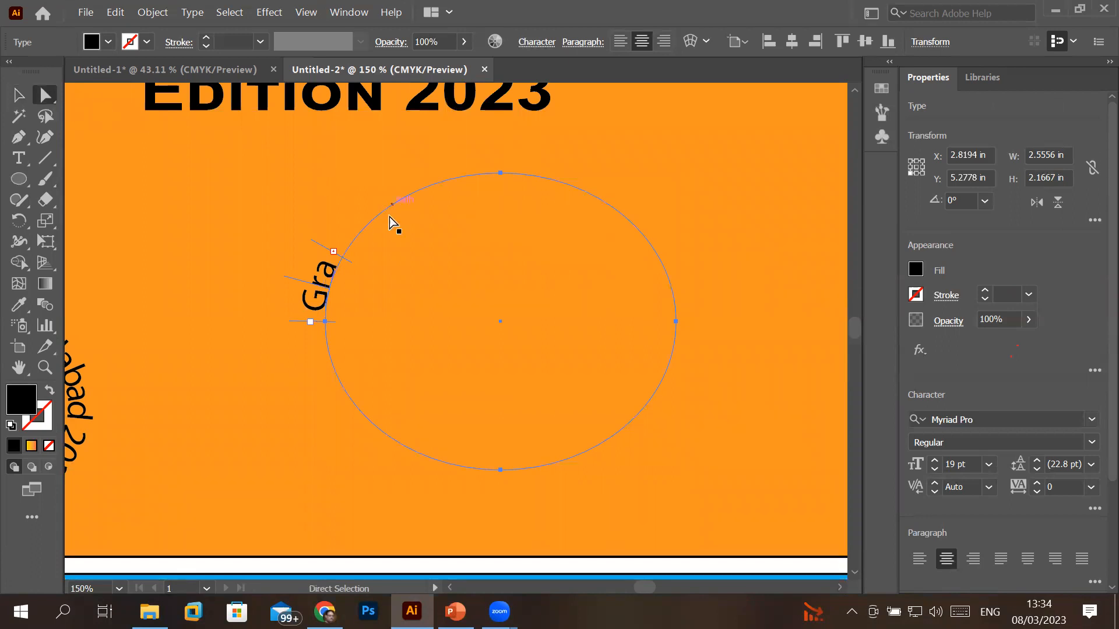
pyautogui.scroll(4, 325, 257)
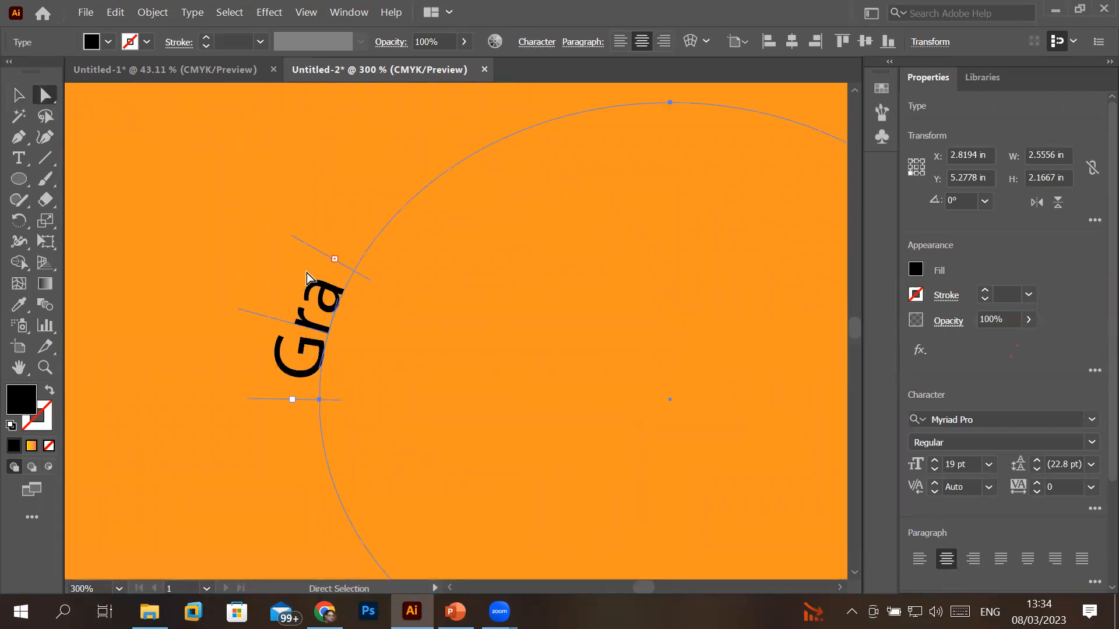
pyautogui.scroll(2, 356, 269)
pyautogui.scroll(3, 325, 177)
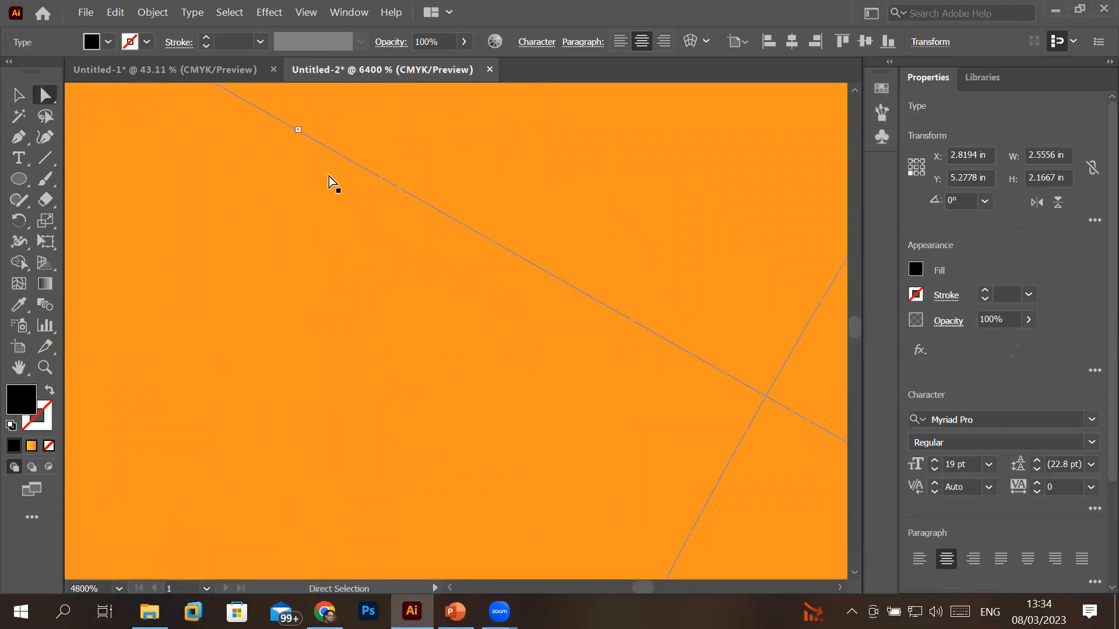
pyautogui.scroll(-1, 324, 137)
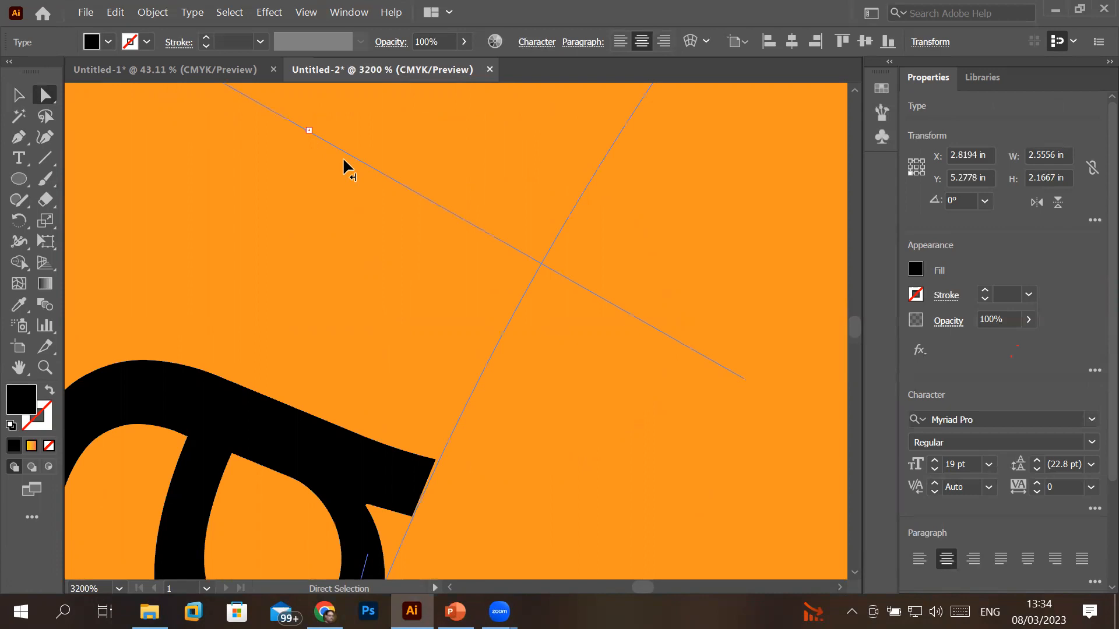
pyautogui.scroll(-10, 348, 158)
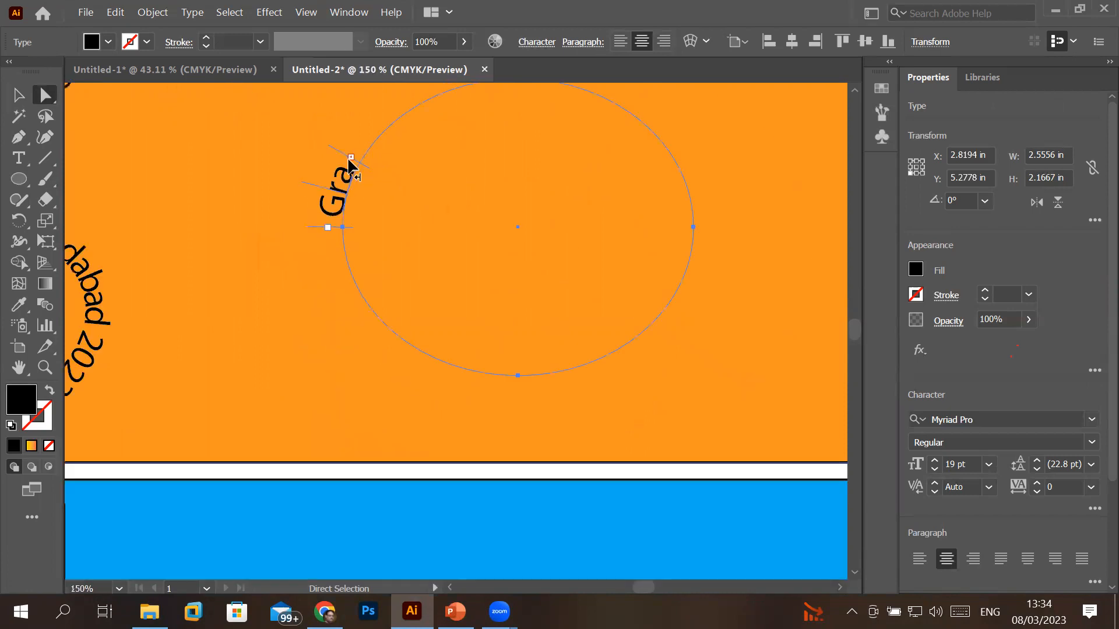
pyautogui.click(852, 92)
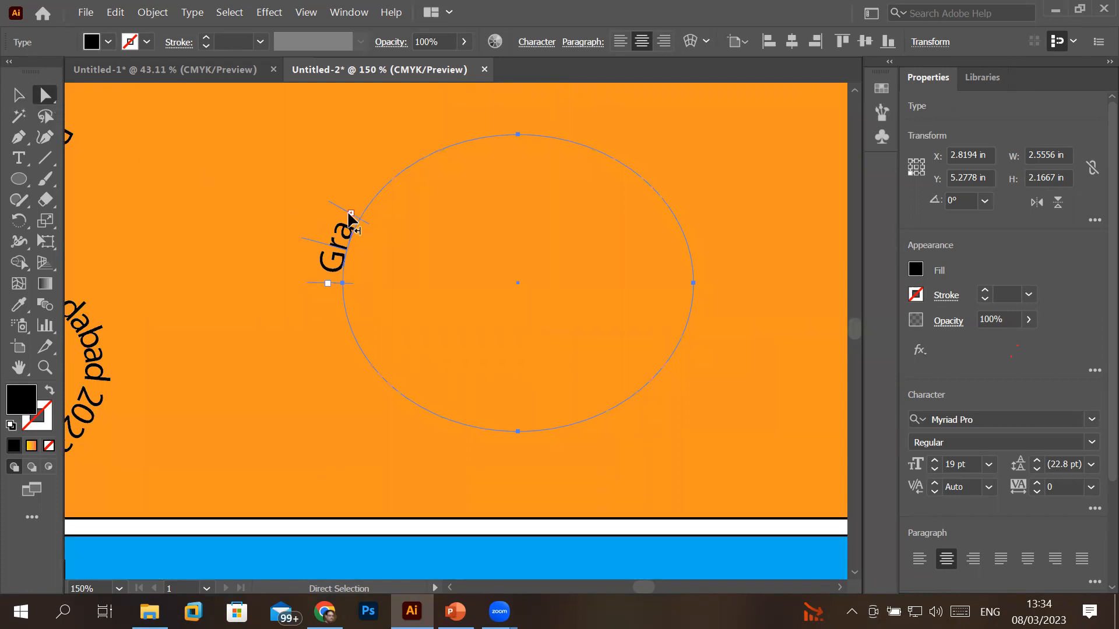
pyautogui.moveTo(351, 215); pyautogui.dragTo(518, 453)
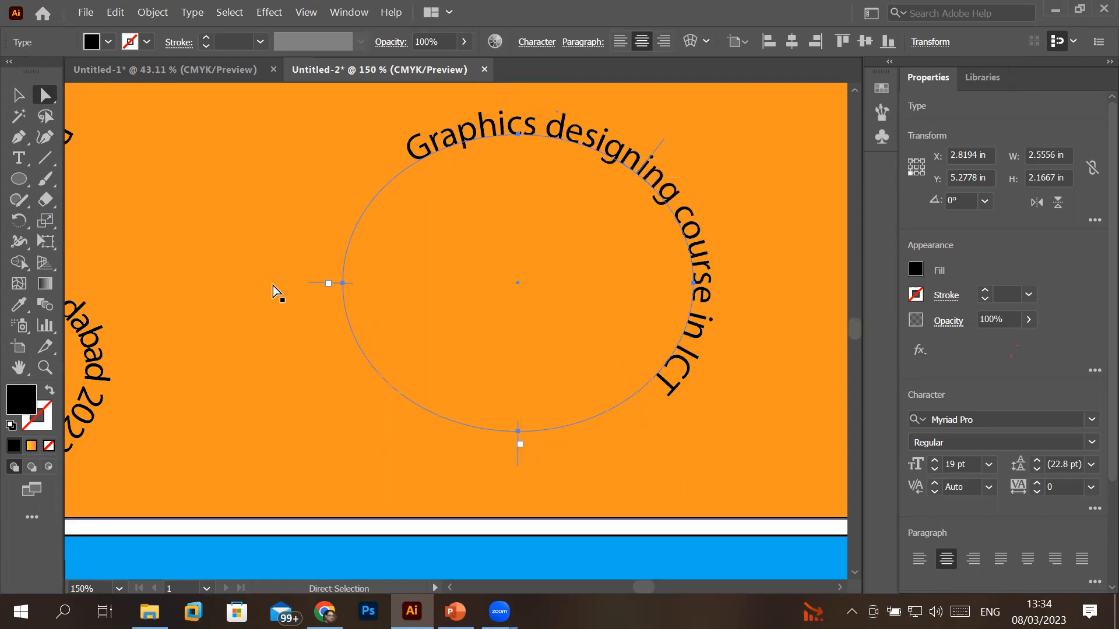
# - Try left and right alignment between the repositioned brackets, and return the text to centre alignment
pyautogui.click(621, 42)
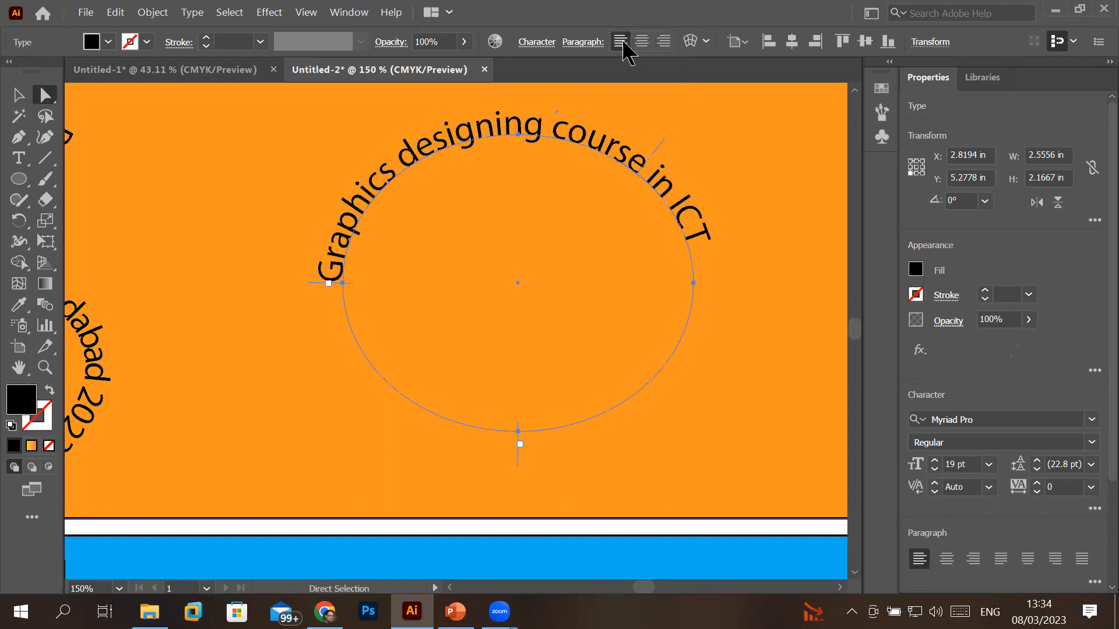
pyautogui.click(663, 43)
pyautogui.click(644, 45)
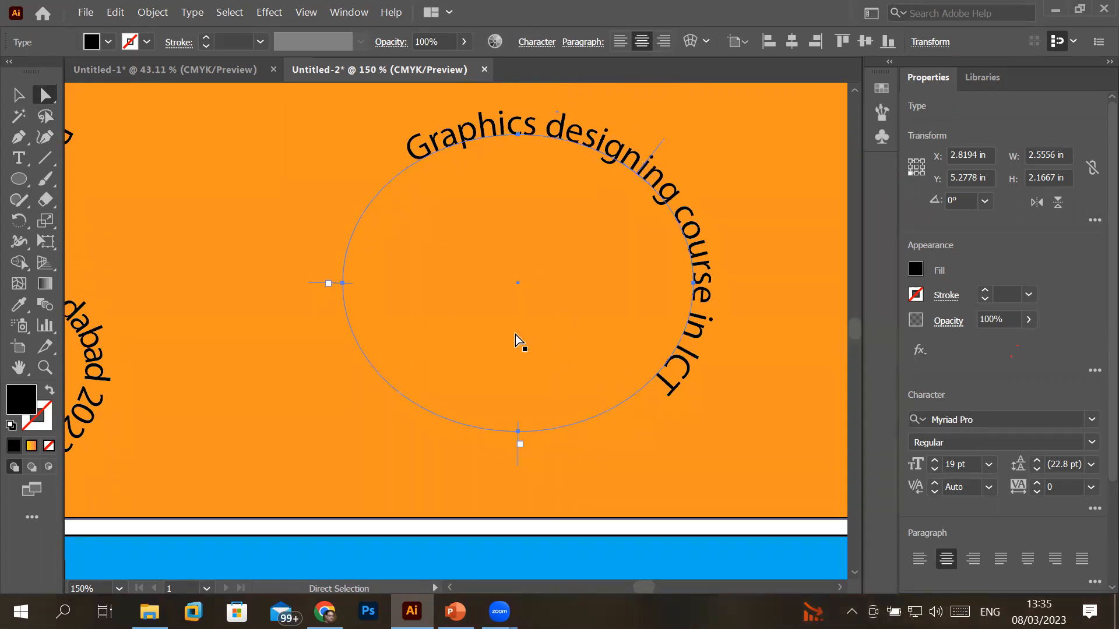
# - Slide the text's start bracket to the ellipse's top point and flip the text to the inside with its centre bracket
pyautogui.moveTo(326, 285); pyautogui.dragTo(521, 430)
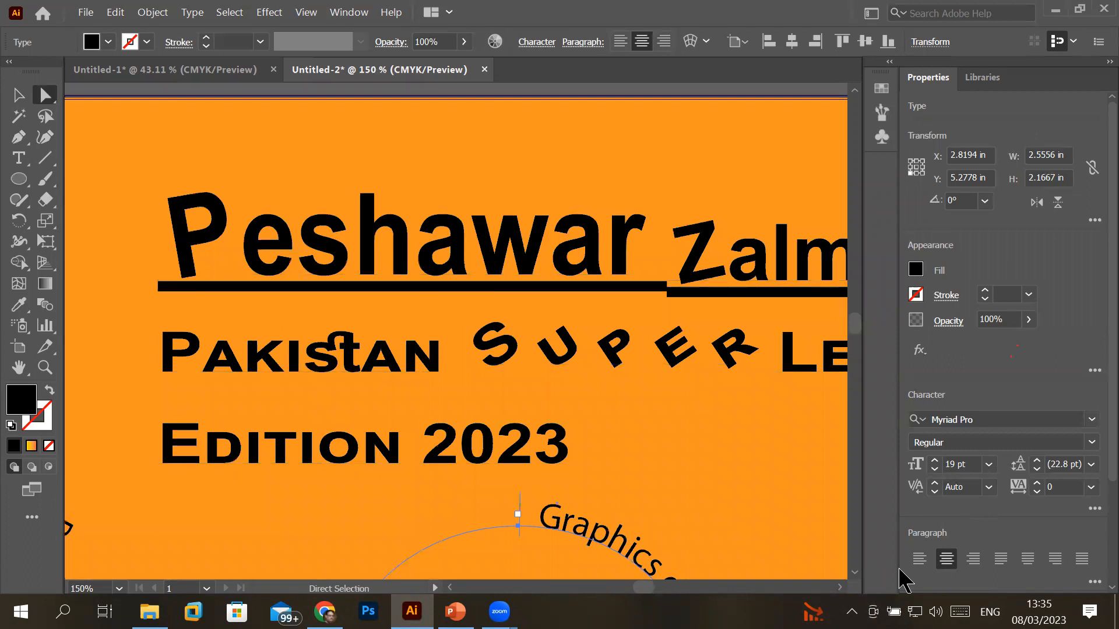
pyautogui.click(855, 572)
pyautogui.scroll(-10, 858, 572)
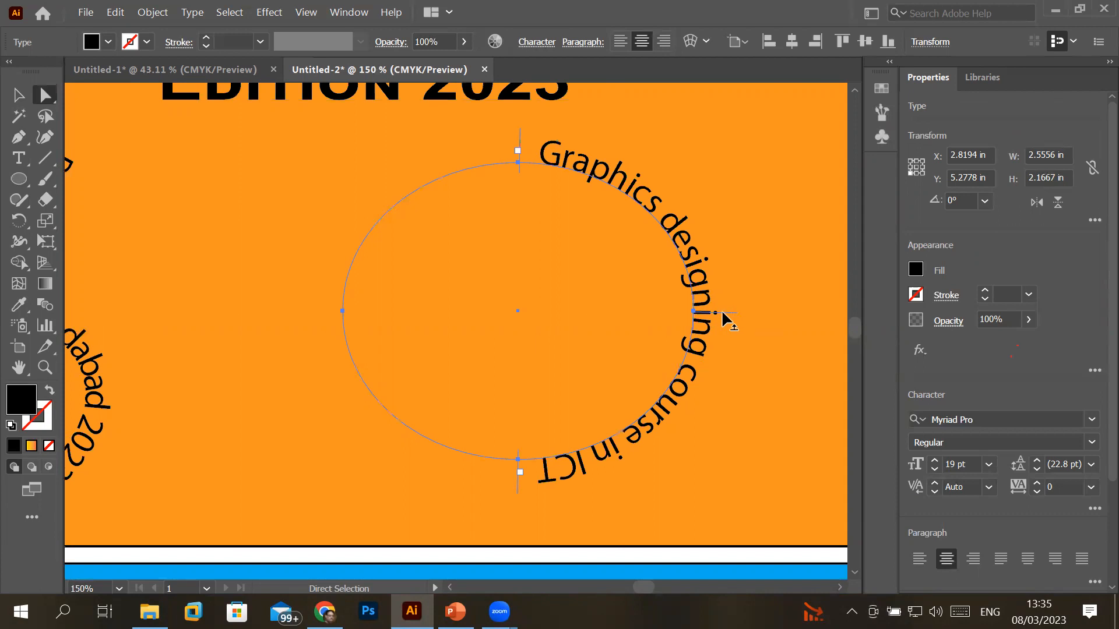
pyautogui.moveTo(723, 317); pyautogui.dragTo(695, 327)
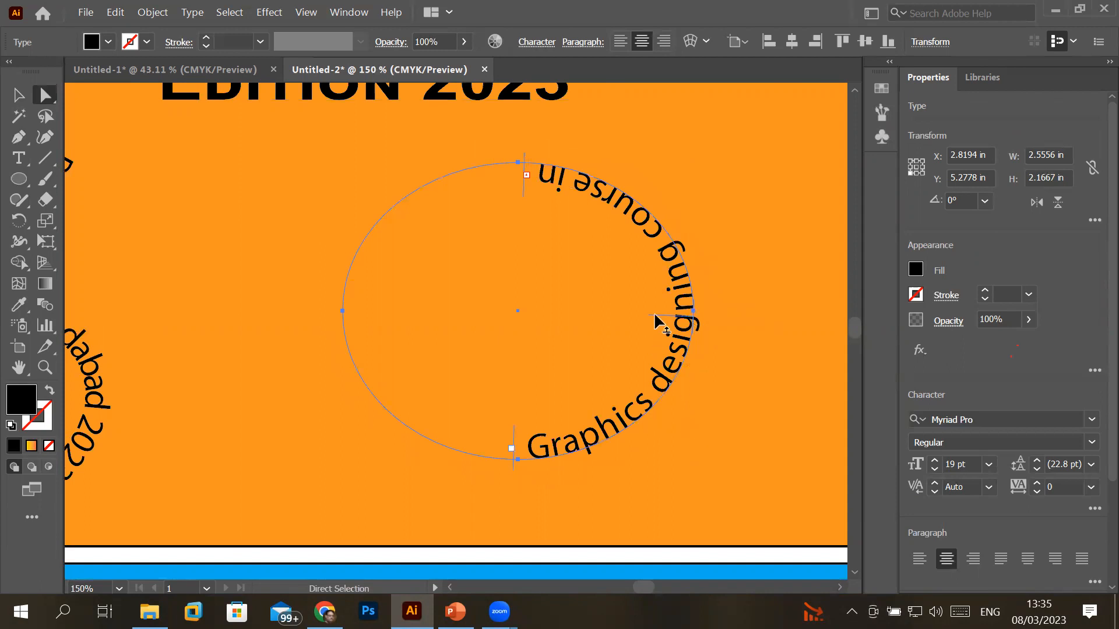
# - Try the ellipse text inside and outside the path, and set it outside along the left half between the top and bottom points
pyautogui.moveTo(653, 312); pyautogui.dragTo(341, 311)
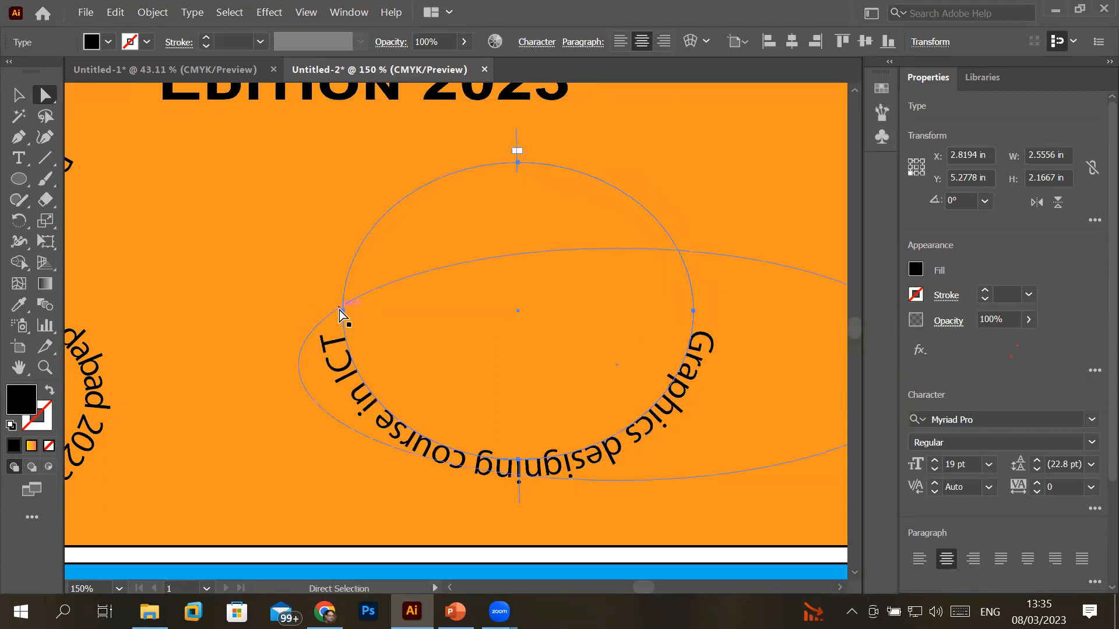
pyautogui.moveTo(517, 484); pyautogui.dragTo(524, 437)
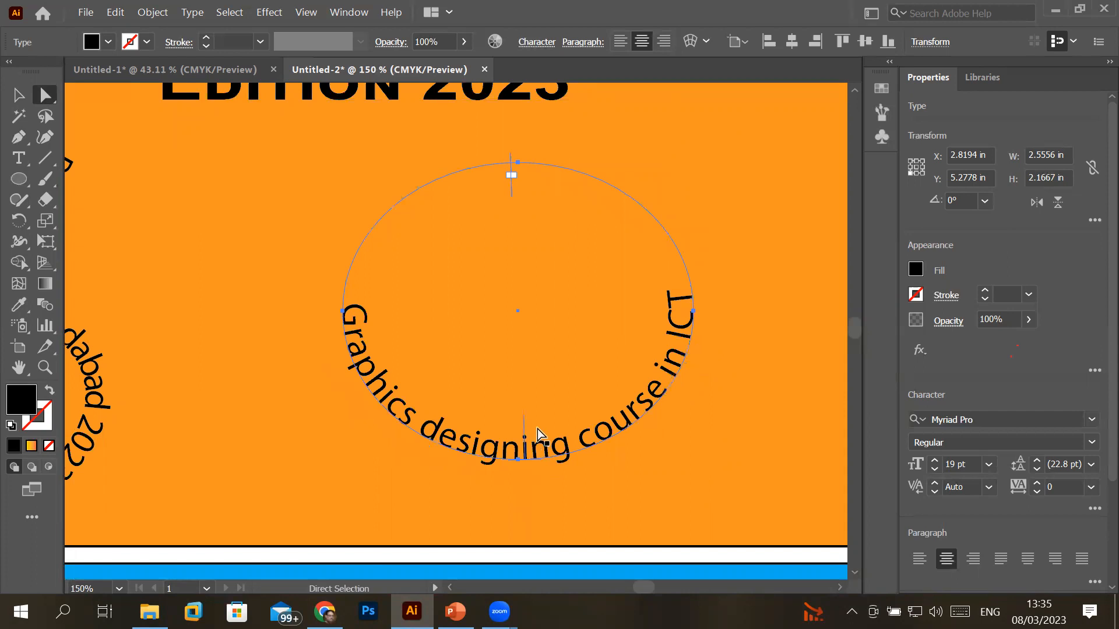
pyautogui.moveTo(524, 432); pyautogui.dragTo(524, 483)
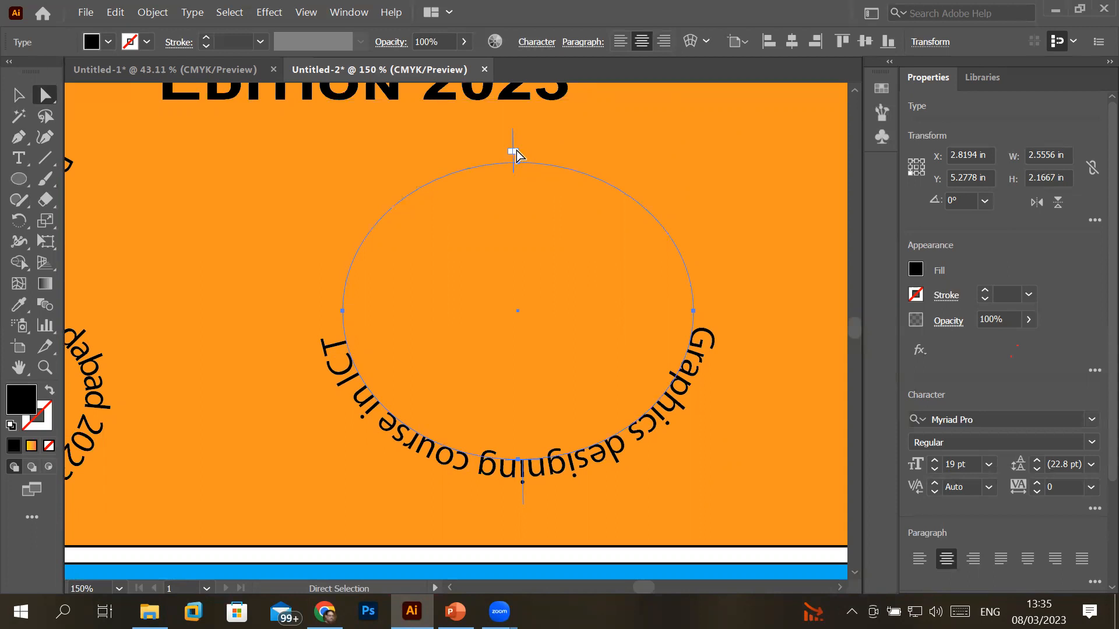
pyautogui.moveTo(513, 153); pyautogui.dragTo(523, 511)
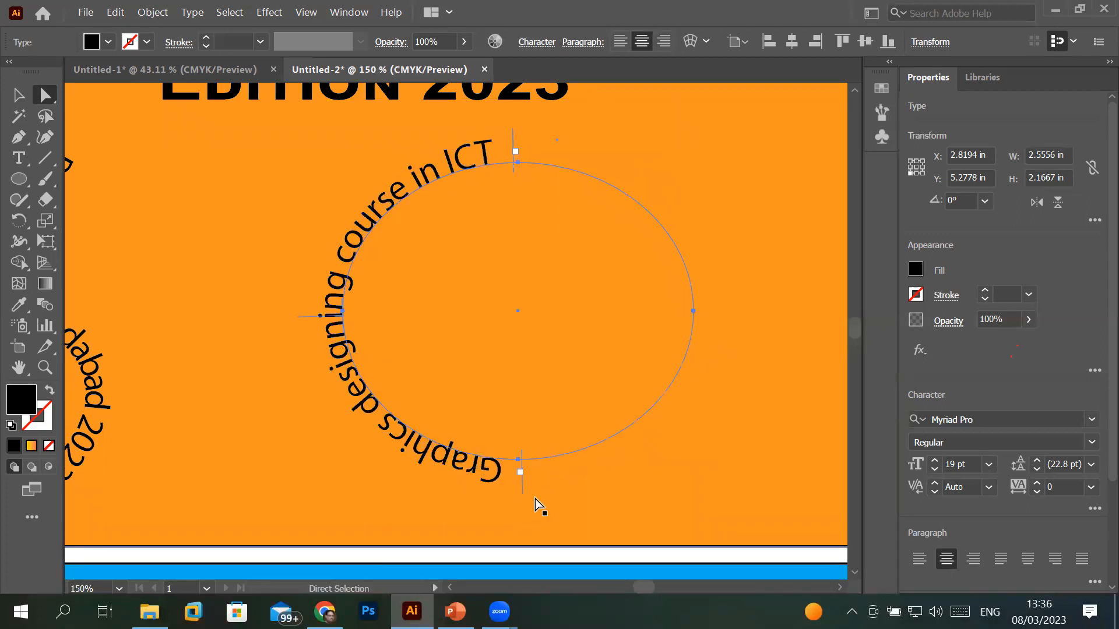
# - Draw a hexagon about 3.80 in wide and 3.32 in high with the Polygon tool and place it near the middle of the blue rectangle
pyautogui.click(854, 573)
pyautogui.moveTo(854, 573); pyautogui.dragTo(855, 573)
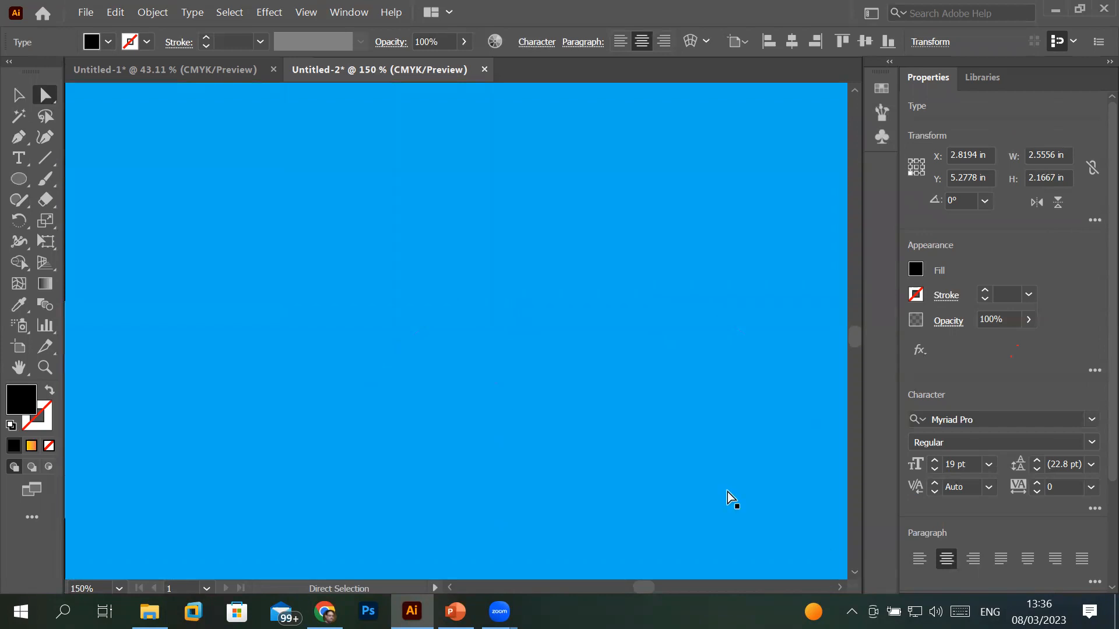
pyautogui.moveTo(370, 358); pyautogui.dragTo(262, 427)
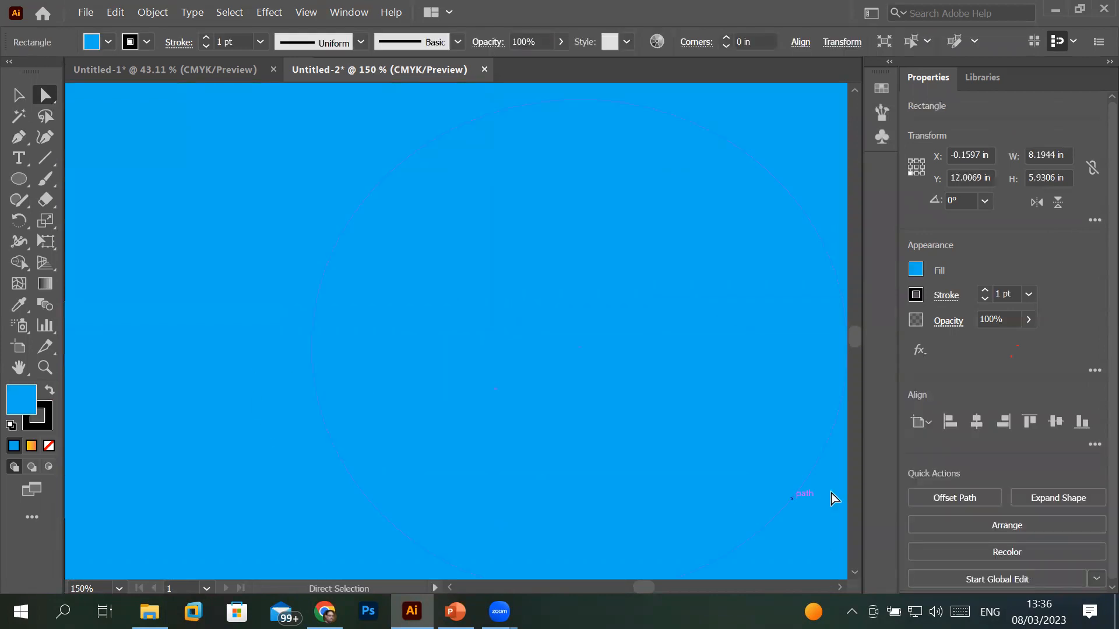
pyautogui.scroll(-3, 834, 493)
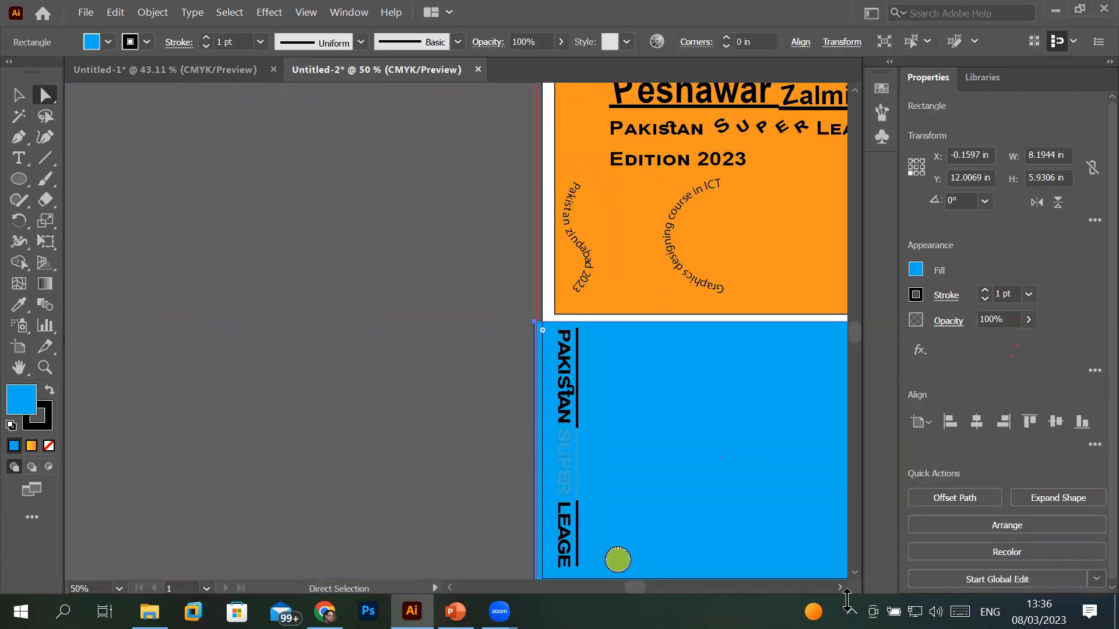
pyautogui.hscroll(9, 847, 590)
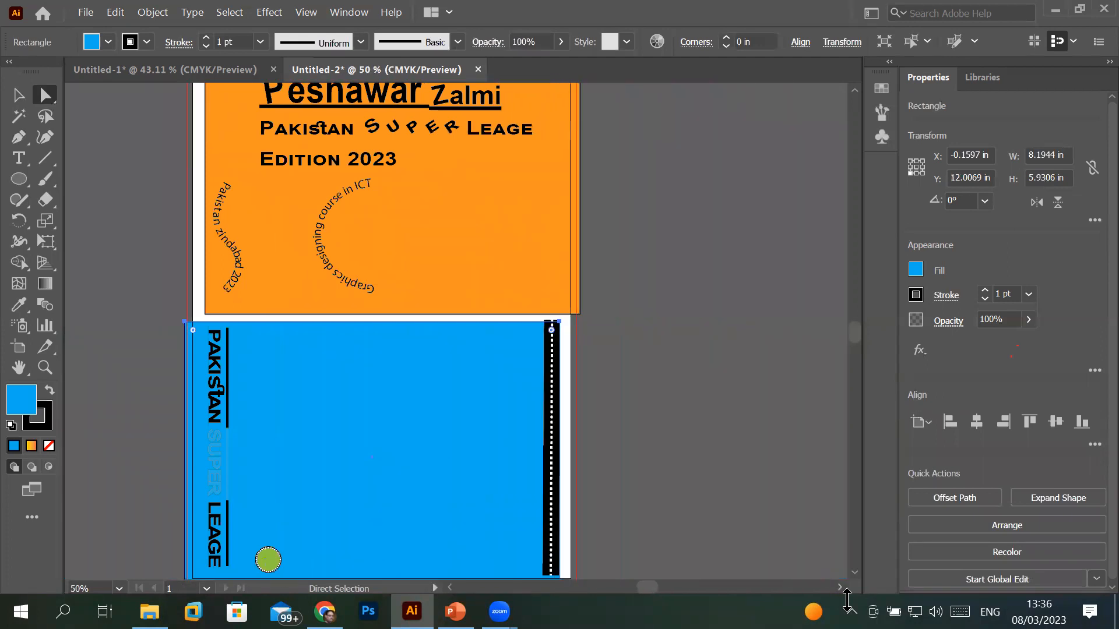
pyautogui.scroll(-2, 861, 580)
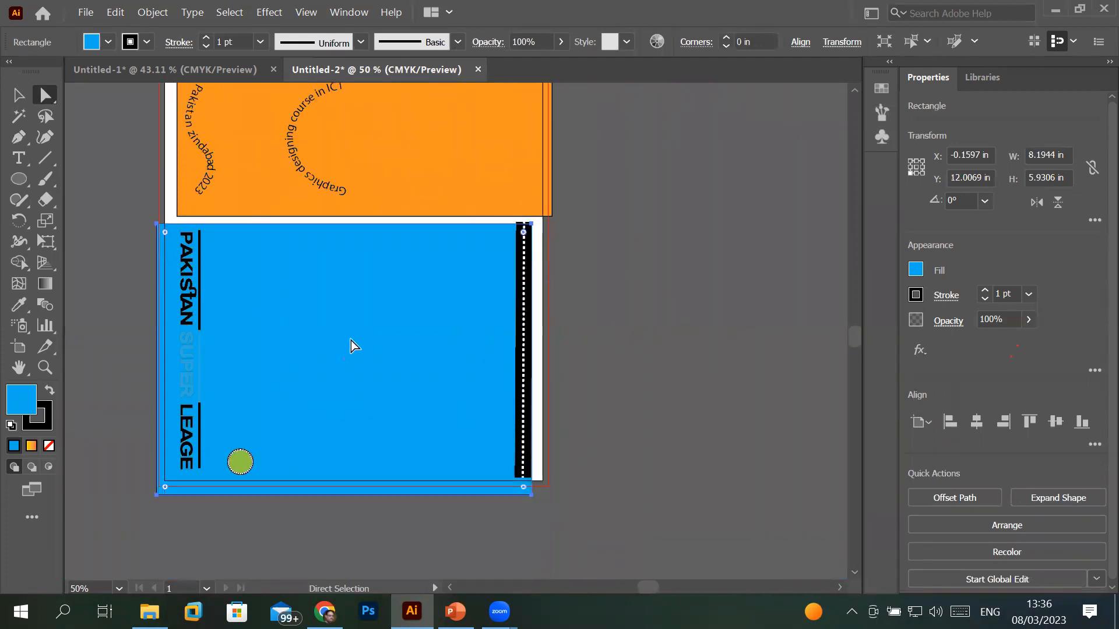
pyautogui.scroll(2, 366, 372)
pyautogui.scroll(-1, 366, 373)
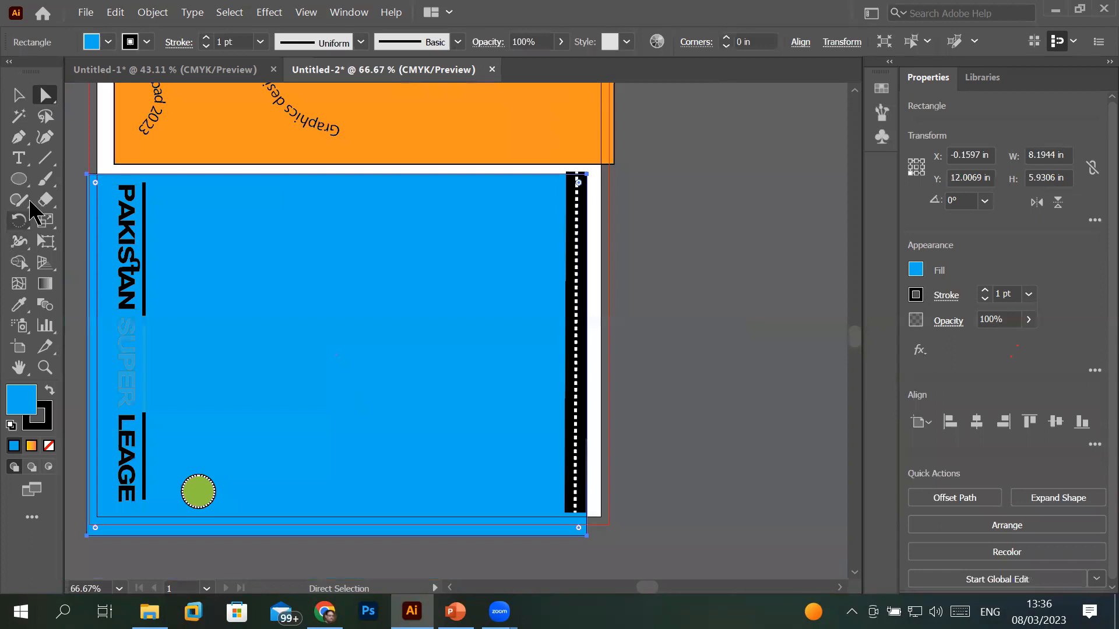
pyautogui.moveTo(20, 181); pyautogui.dragTo(72, 242)
pyautogui.moveTo(221, 243); pyautogui.dragTo(166, 343)
pyautogui.click(8, 87)
pyautogui.moveTo(189, 211); pyautogui.dragTo(315, 319)
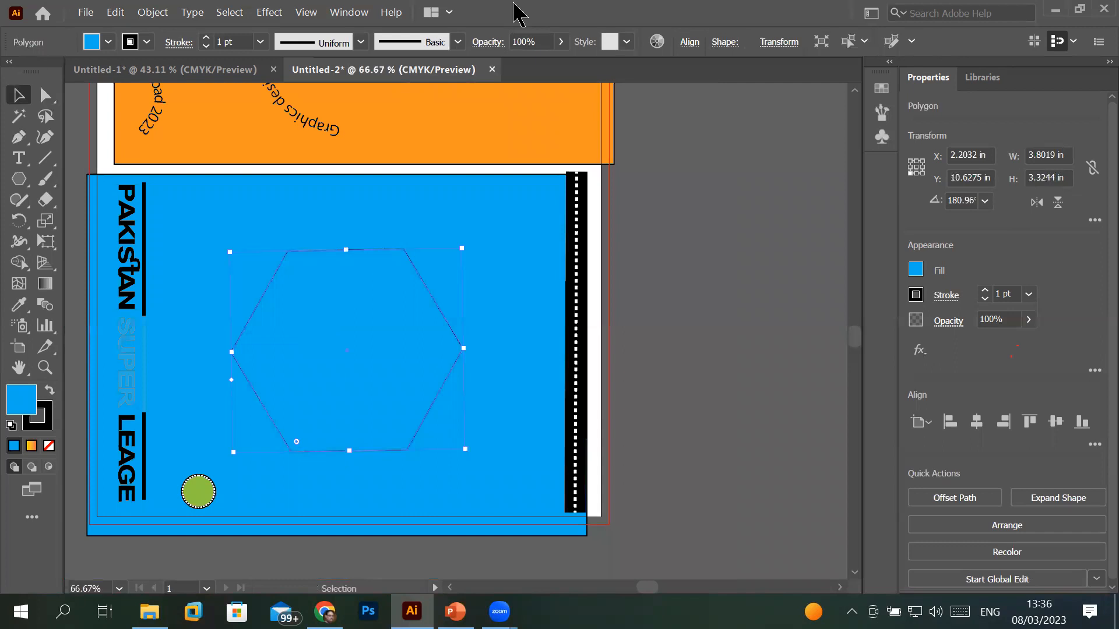
# - Add the text "Her e you can type text to display on path" along the hexagon with the Type on a Path tool
pyautogui.click(19, 157)
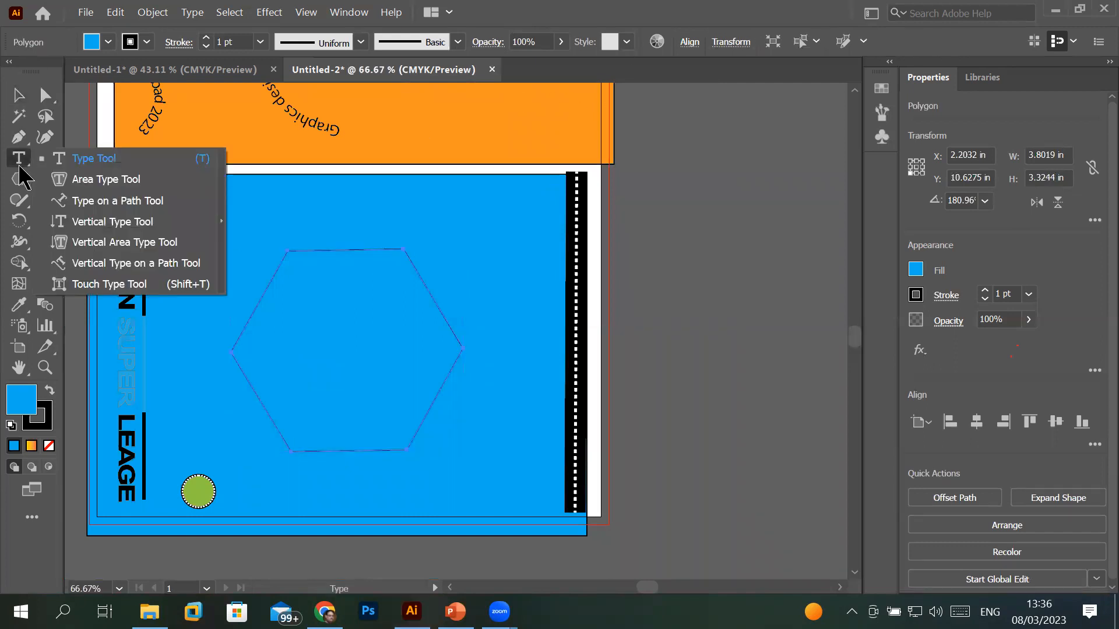
pyautogui.click(89, 201)
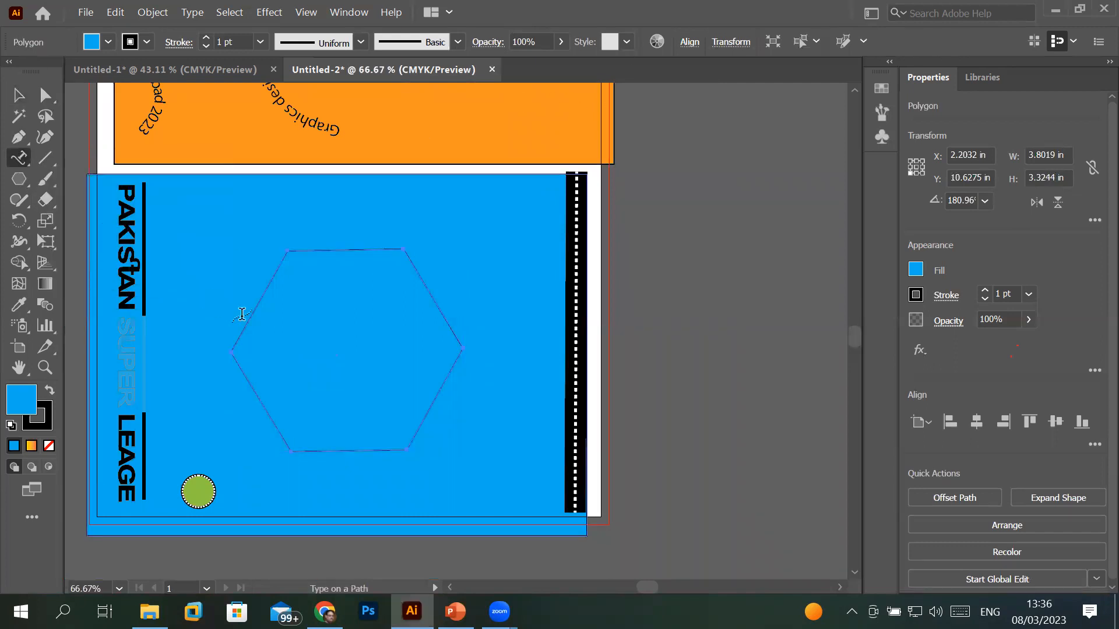
pyautogui.click(248, 315)
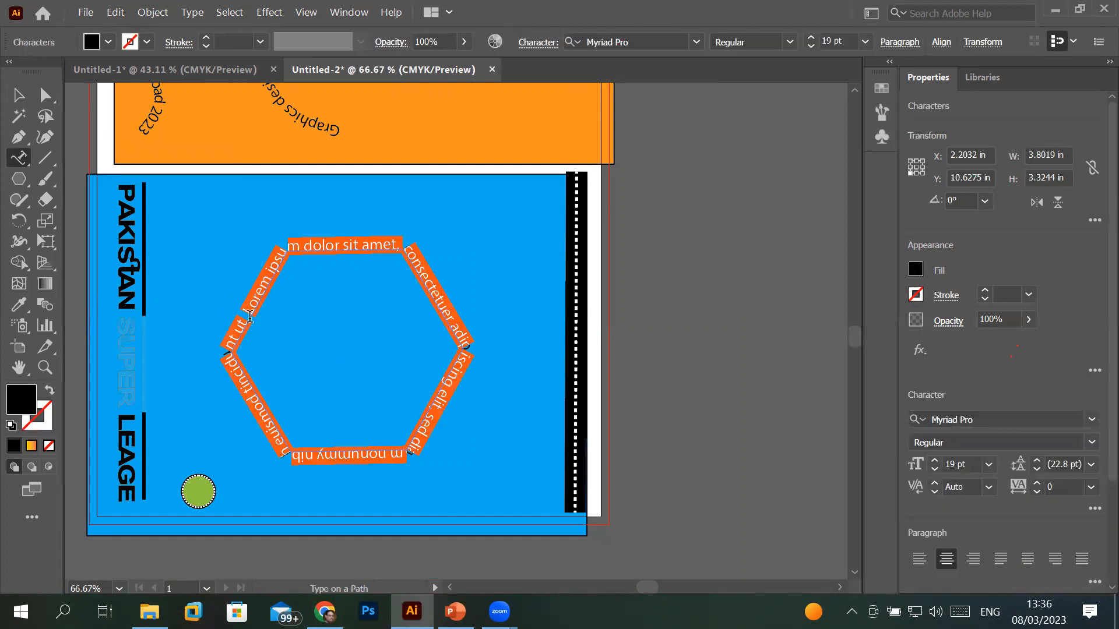
pyautogui.write('Her you')
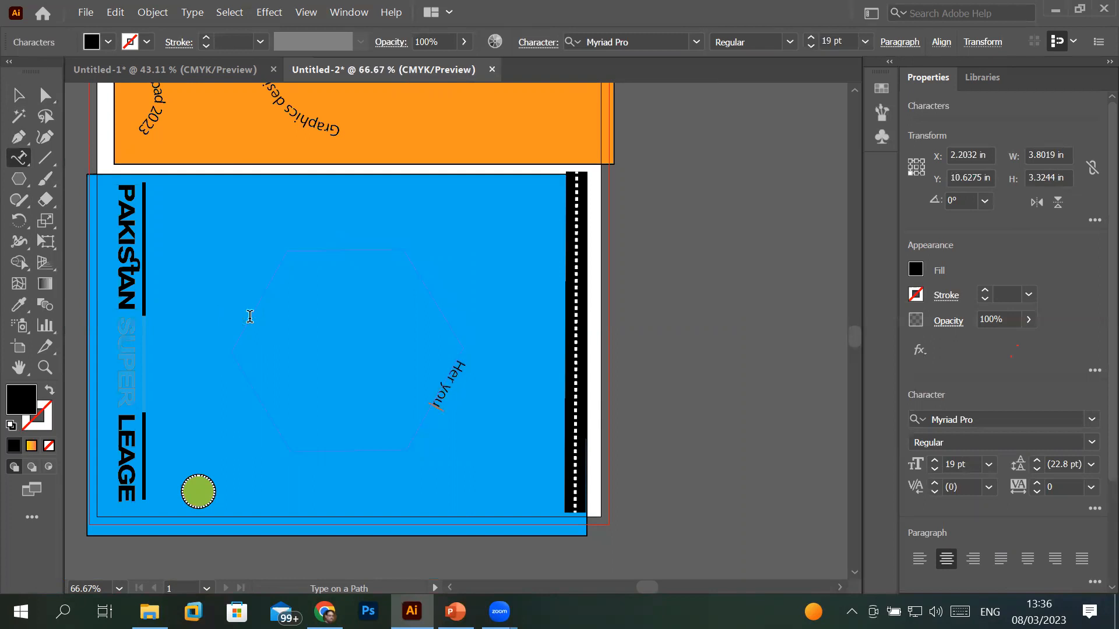
pyautogui.press('Left')
pyautogui.press('Left')
pyautogui.press('Left')
pyautogui.press('Left')
pyautogui.write('e you can type text to display on path')
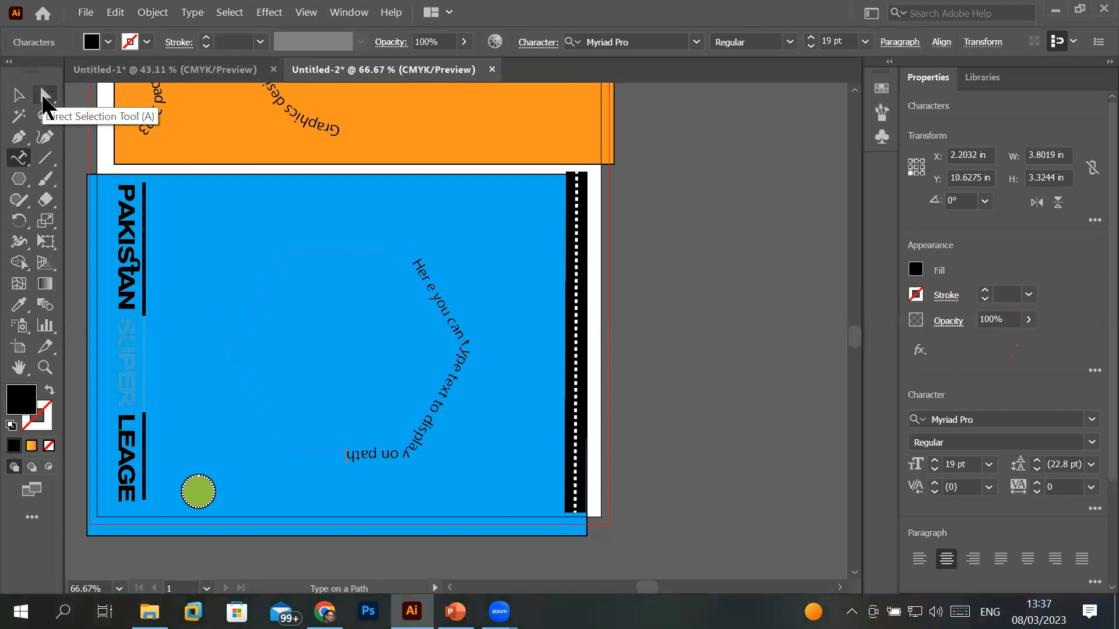
# - Examine the overlapping start and end brackets of the hexagon text up close with the Direct Selection tool
pyautogui.click(47, 105)
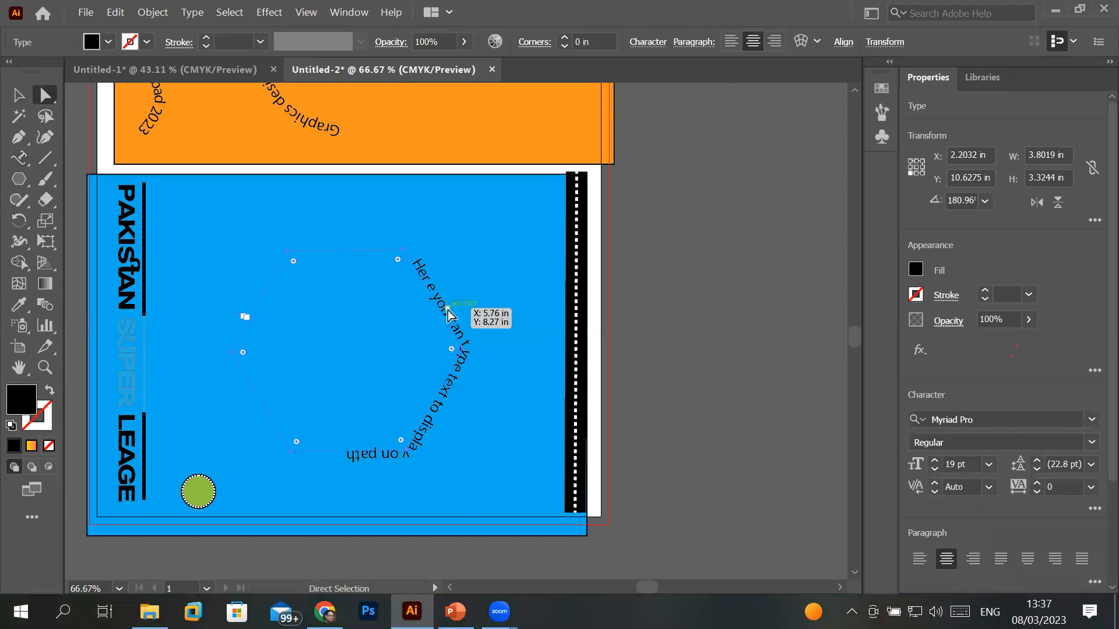
pyautogui.click(22, 167)
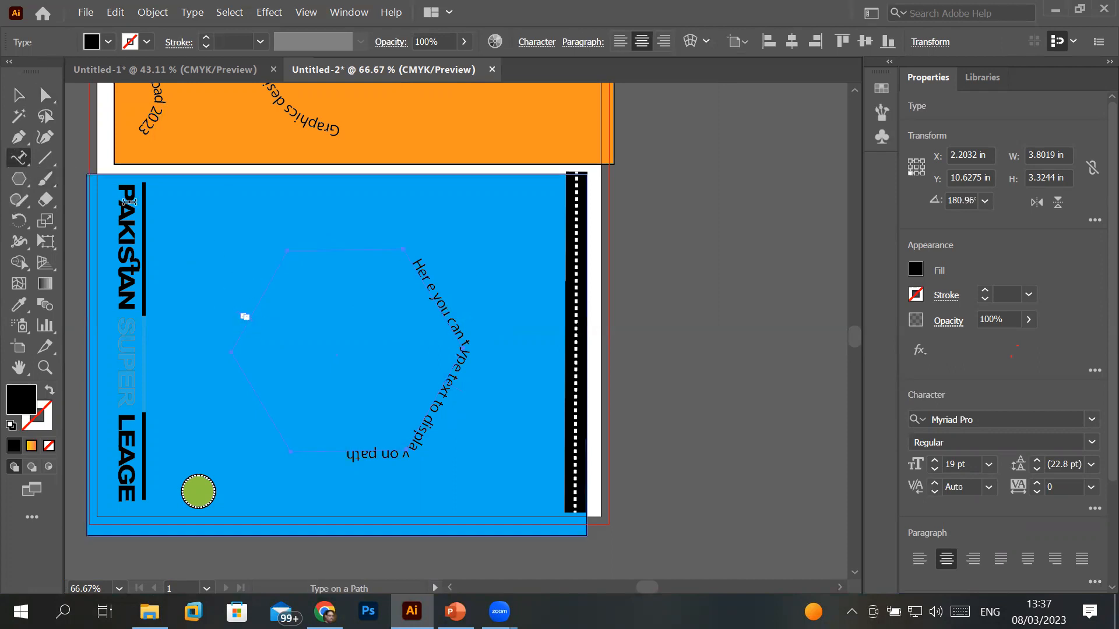
pyautogui.click(47, 97)
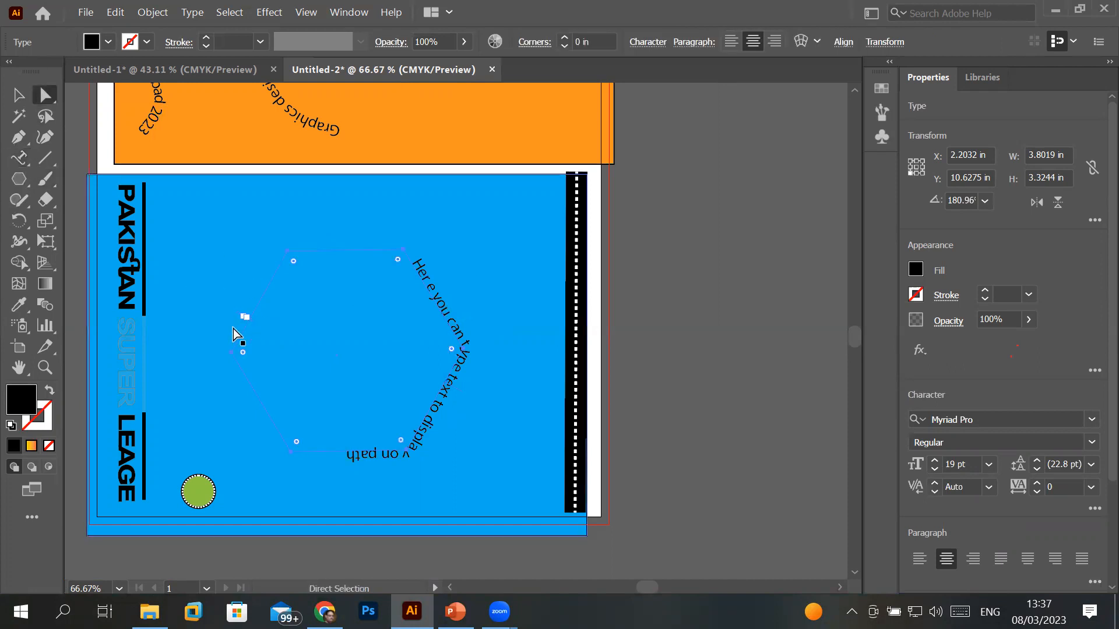
pyautogui.scroll(4, 233, 328)
pyautogui.scroll(7, 256, 307)
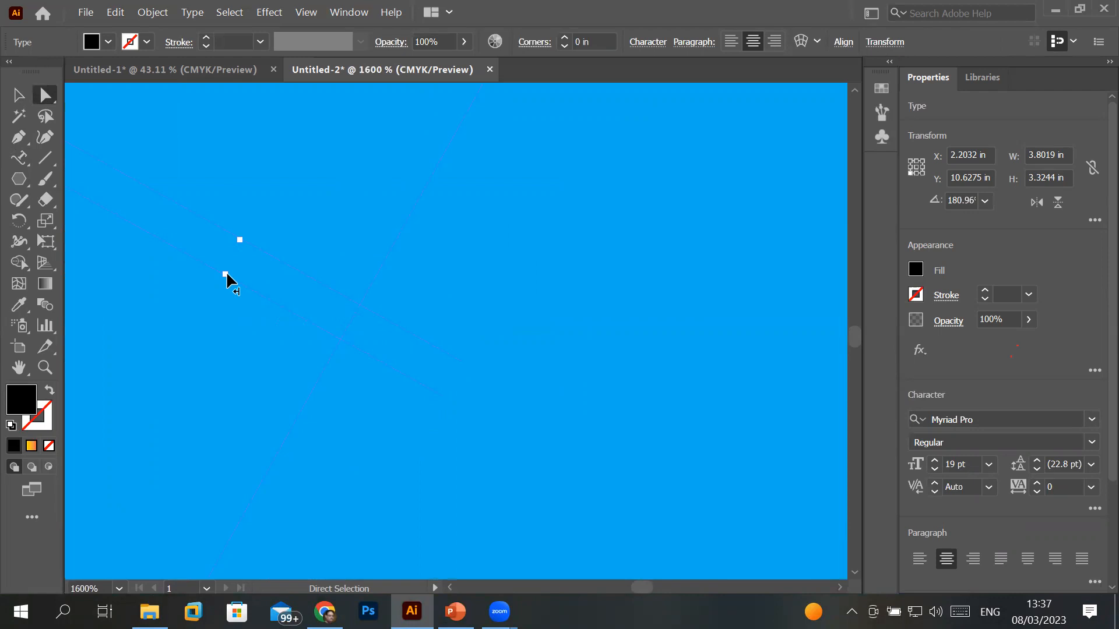
pyautogui.scroll(-4, 256, 289)
pyautogui.scroll(-4, 256, 288)
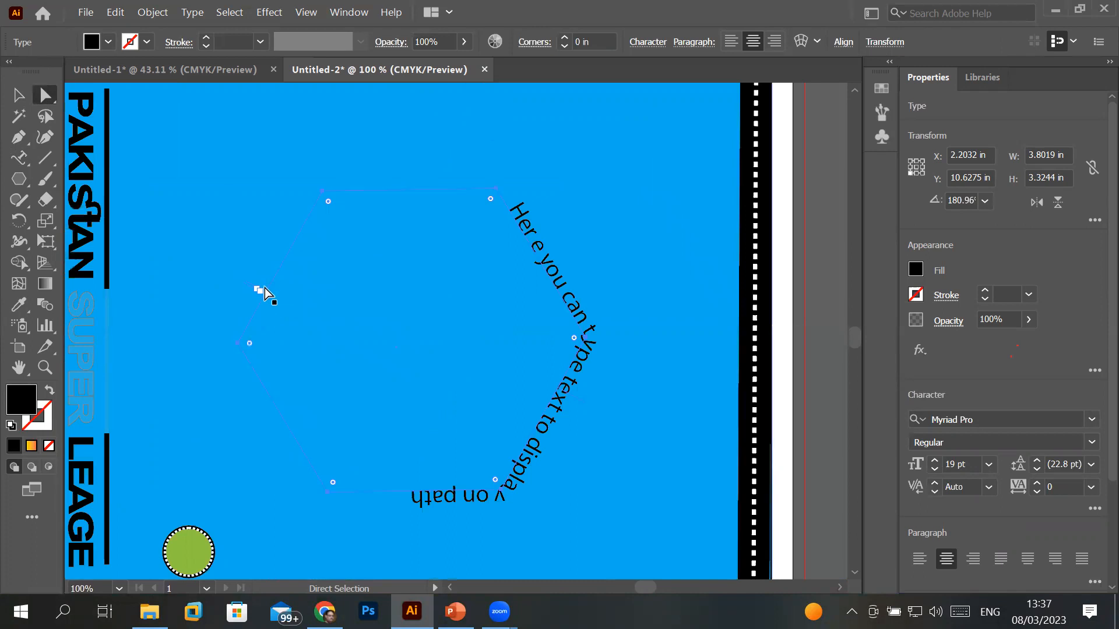
pyautogui.press('t')
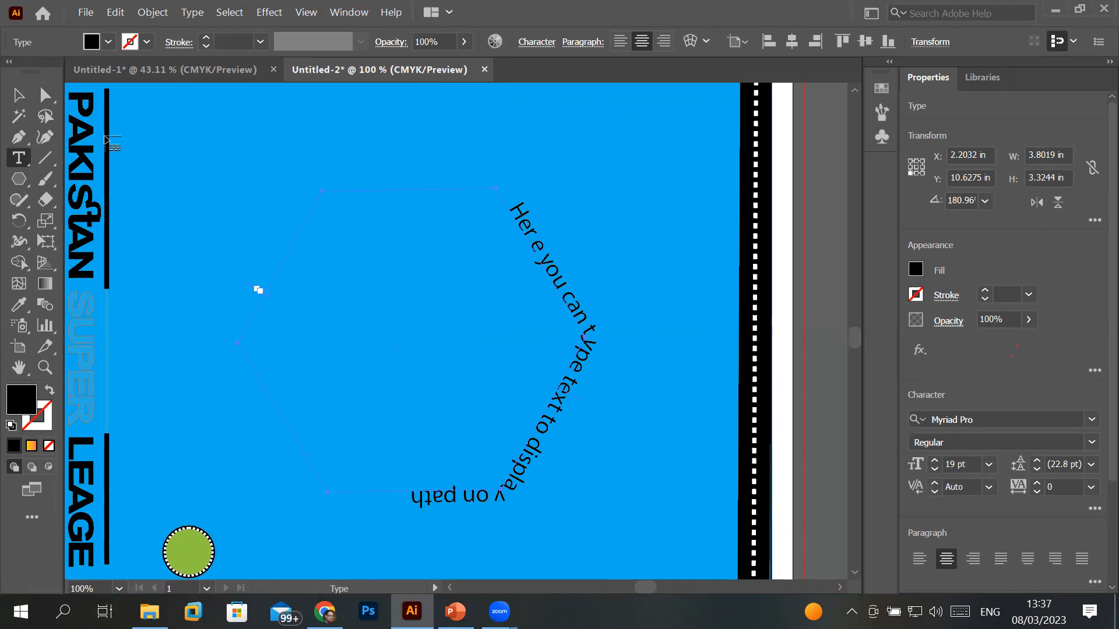
pyautogui.click(46, 96)
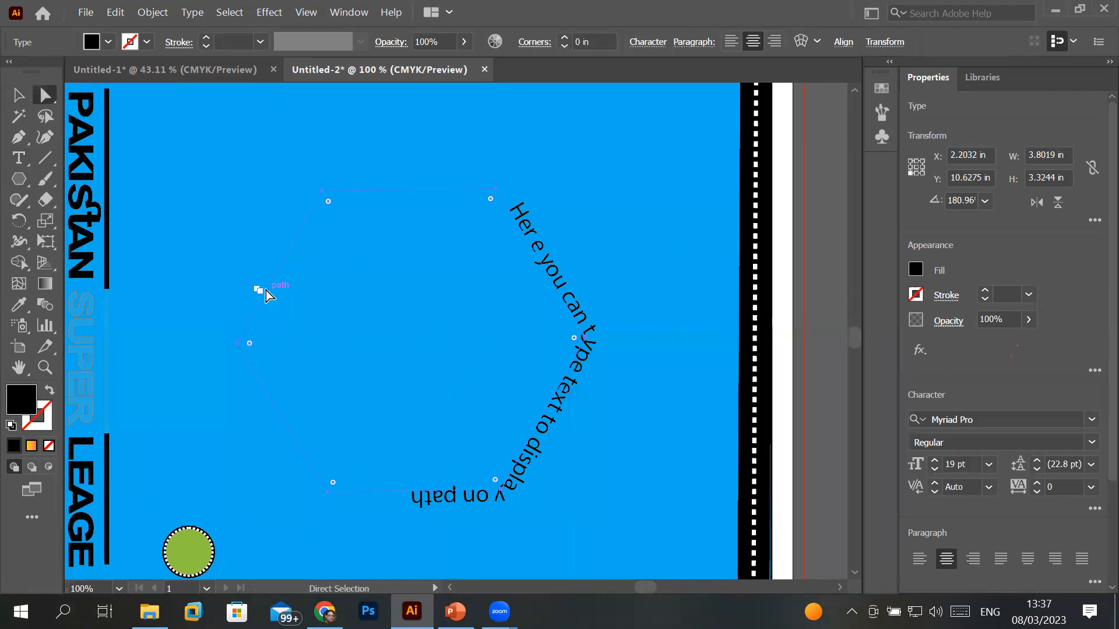
# - Slide the text's start bracket to the hexagon's left corner and its end bracket to the right corner, keeping the text centre-aligned
pyautogui.moveTo(261, 289); pyautogui.dragTo(651, 330)
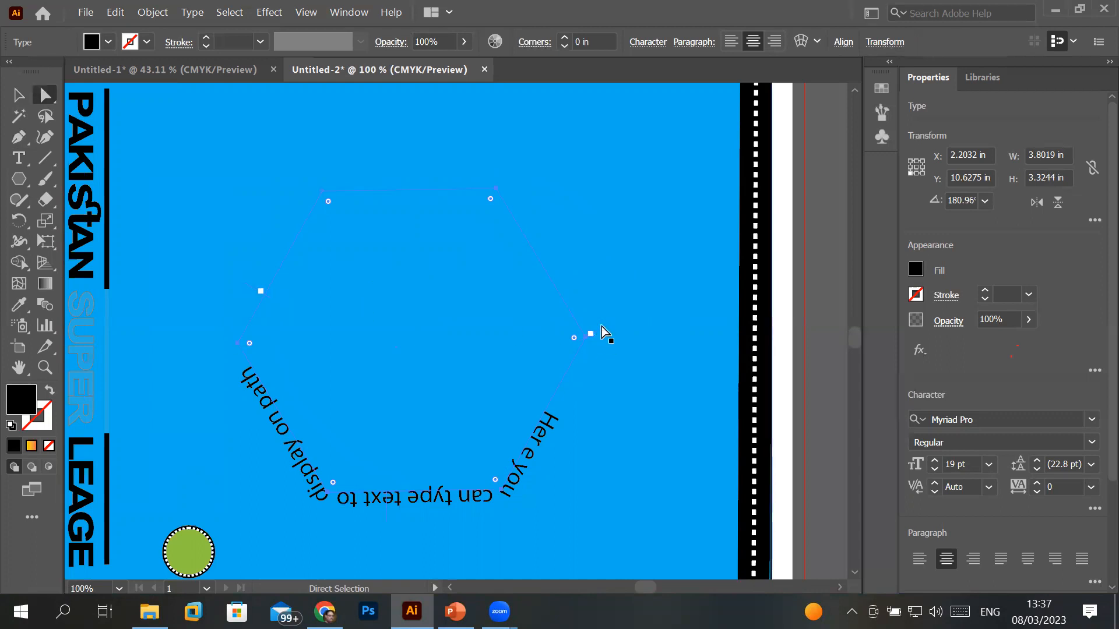
pyautogui.moveTo(592, 333); pyautogui.dragTo(223, 438)
pyautogui.moveTo(201, 351); pyautogui.dragTo(209, 327)
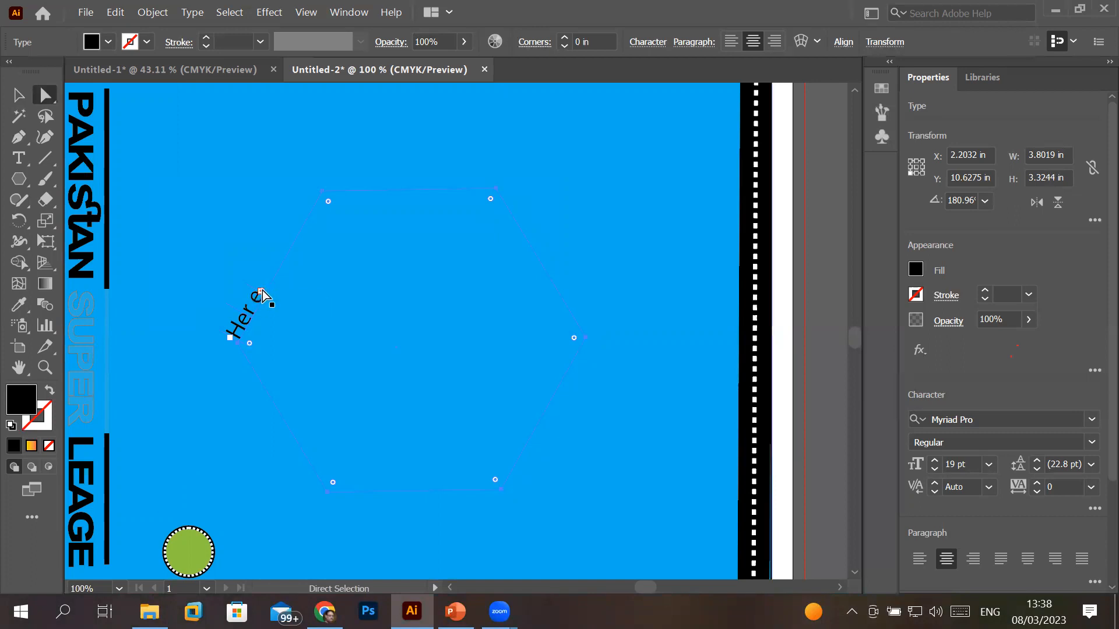
pyautogui.moveTo(260, 288); pyautogui.dragTo(596, 343)
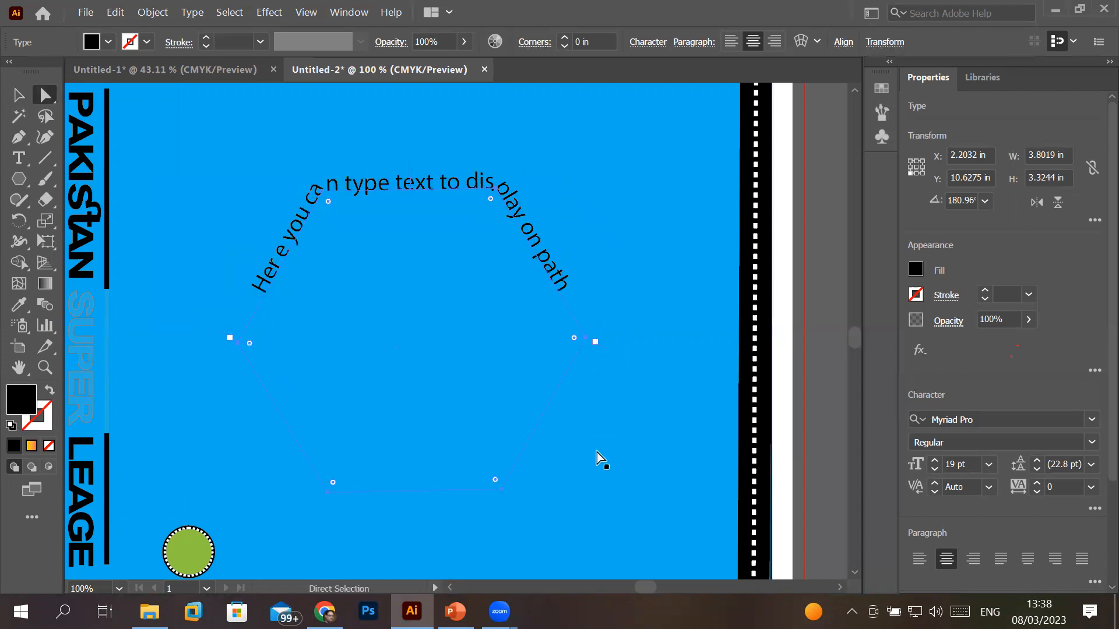
pyautogui.click(731, 42)
pyautogui.click(753, 42)
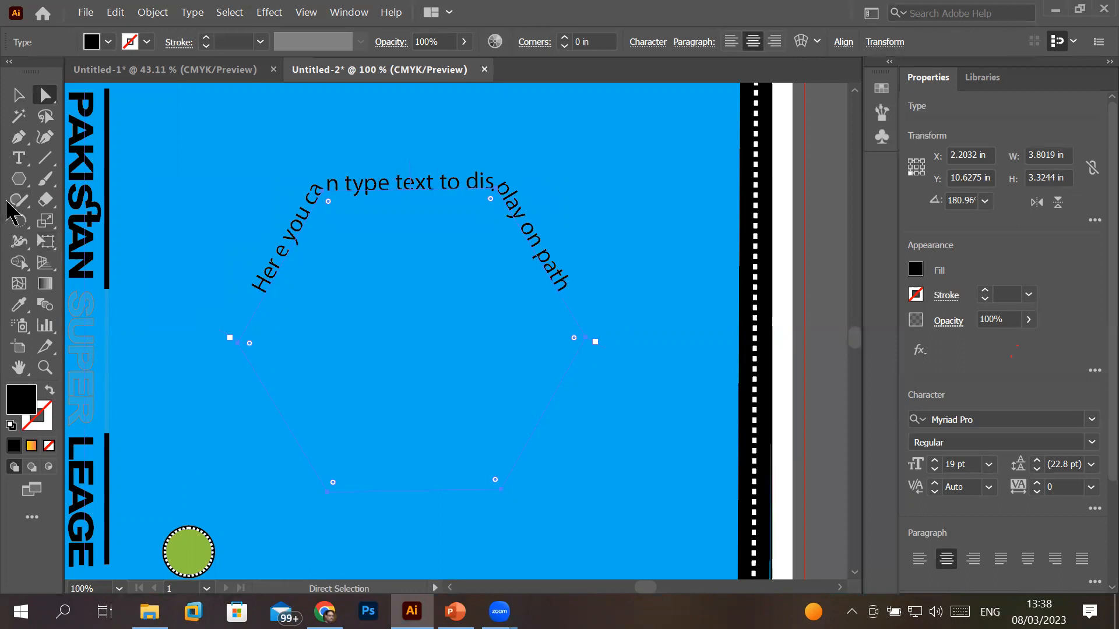
# - Raise the letter "t" of "type" above its neighbours on the hexagon path and shift it slightly left with the Touch Type tool
pyautogui.click(24, 166)
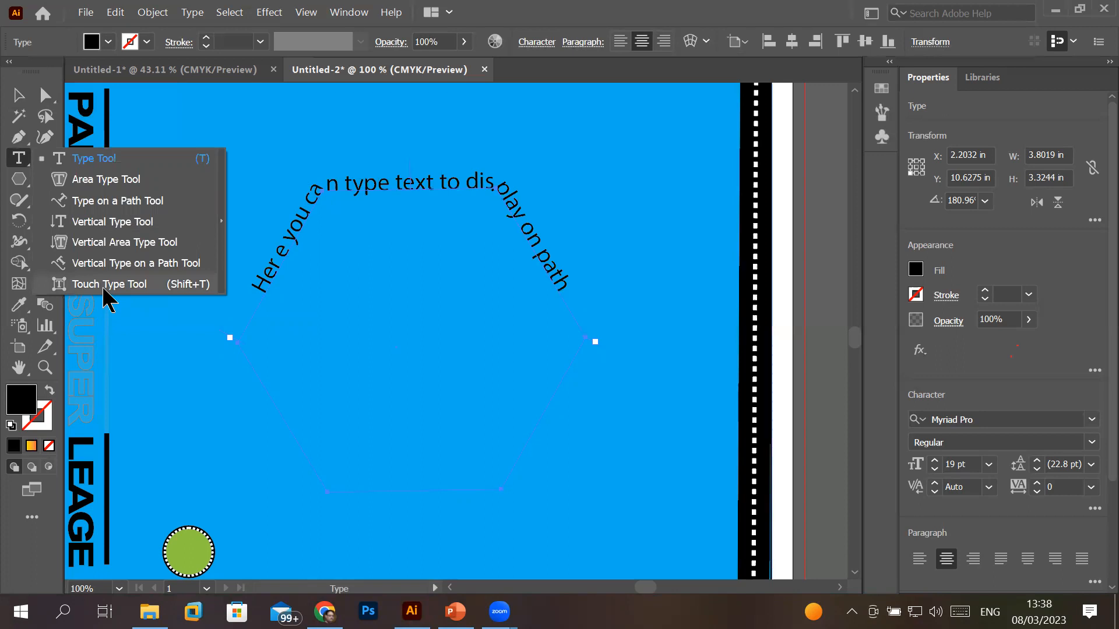
pyautogui.click(538, 42)
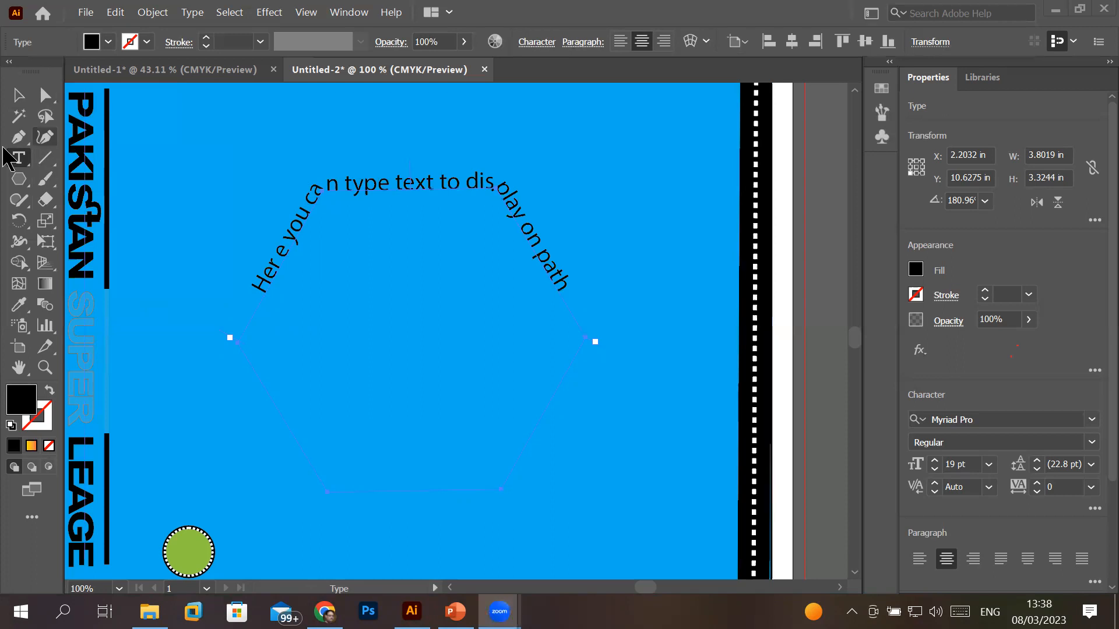
pyautogui.click(25, 160)
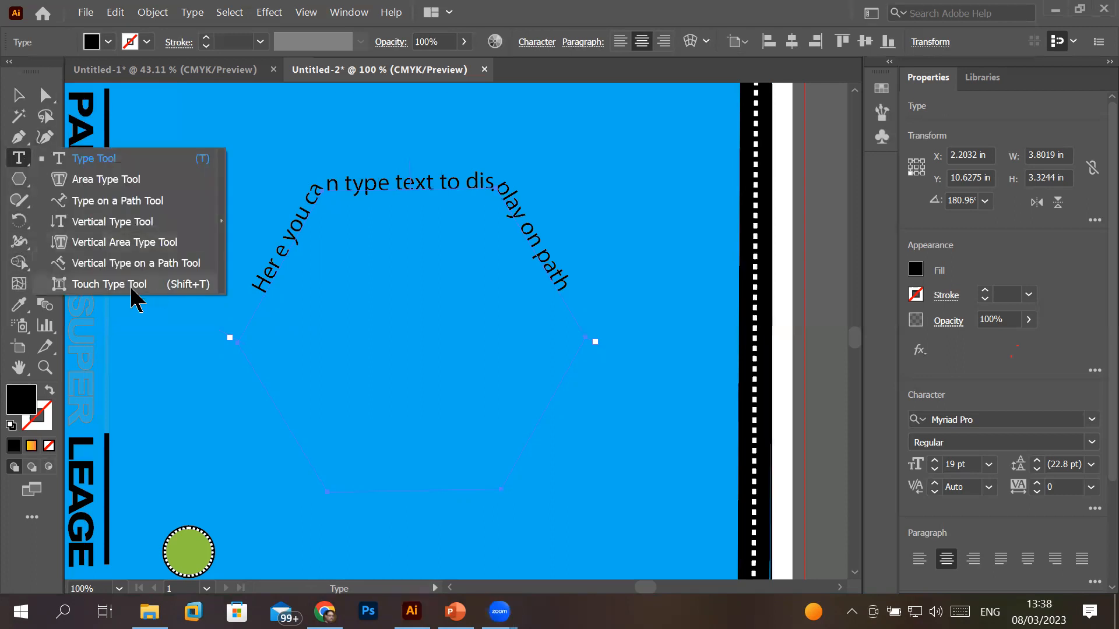
pyautogui.click(110, 284)
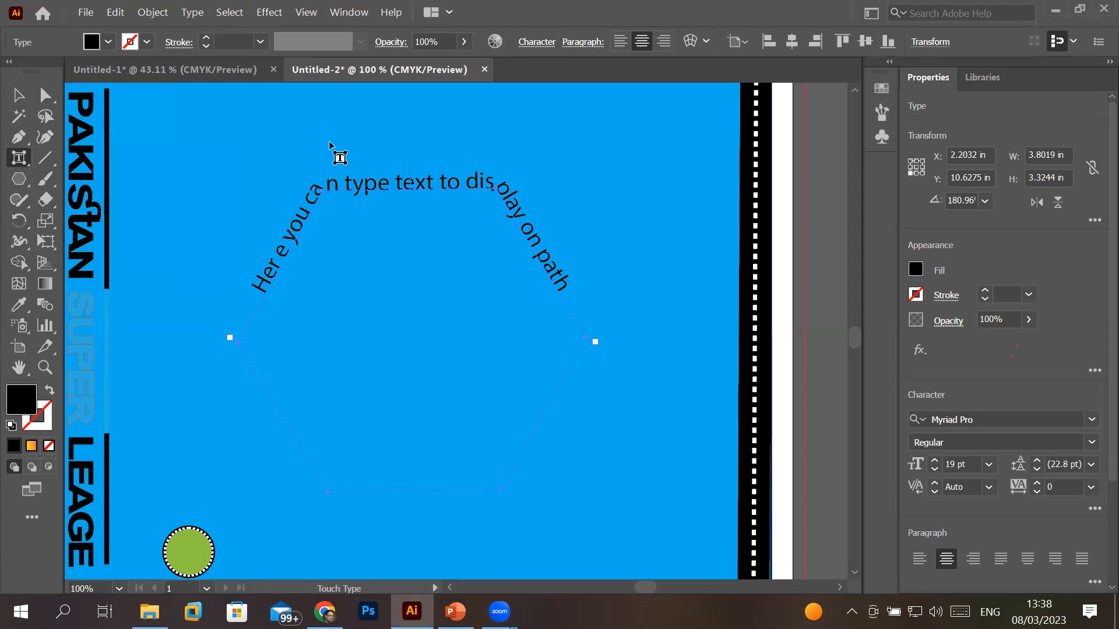
pyautogui.scroll(-1, 329, 142)
pyautogui.scroll(1, 317, 207)
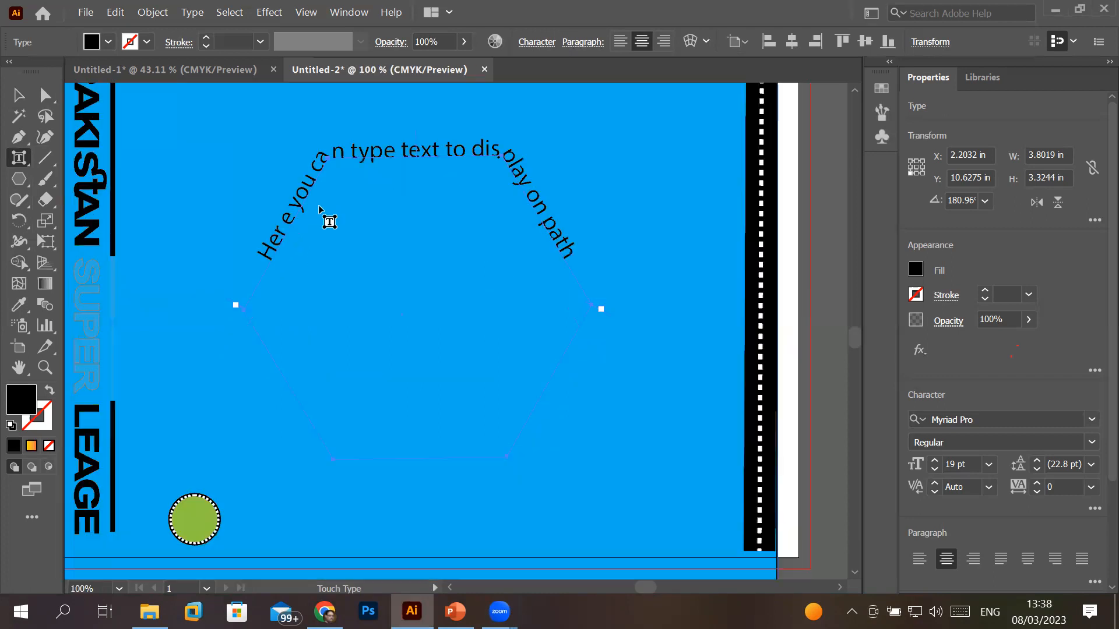
pyautogui.scroll(1, 352, 151)
pyautogui.scroll(5, 353, 153)
pyautogui.click(359, 191)
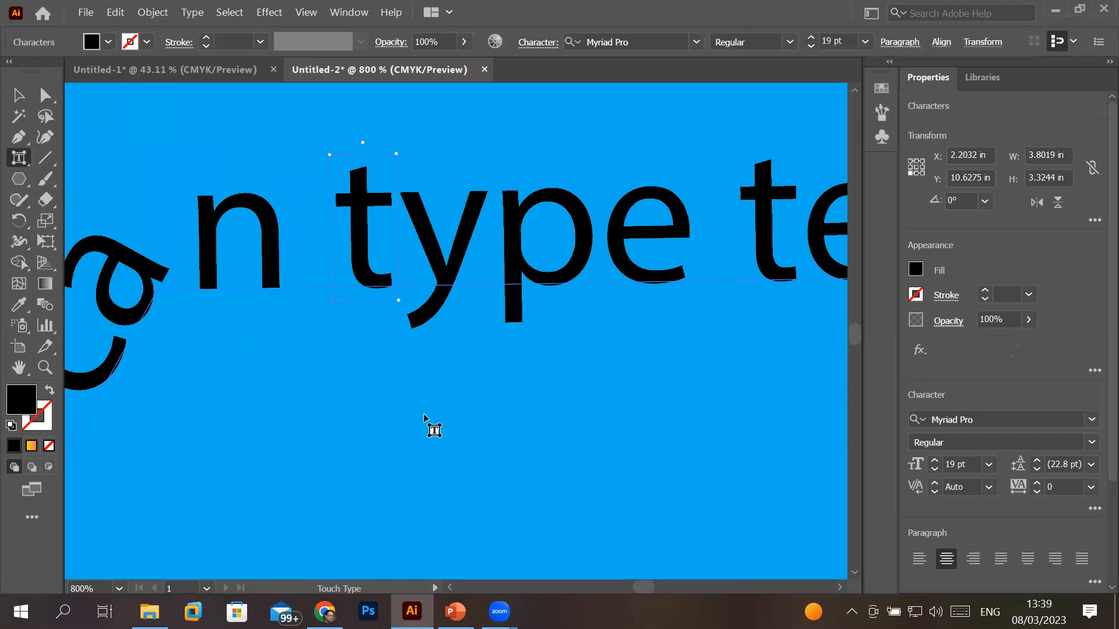
pyautogui.moveTo(359, 225); pyautogui.dragTo(333, 127)
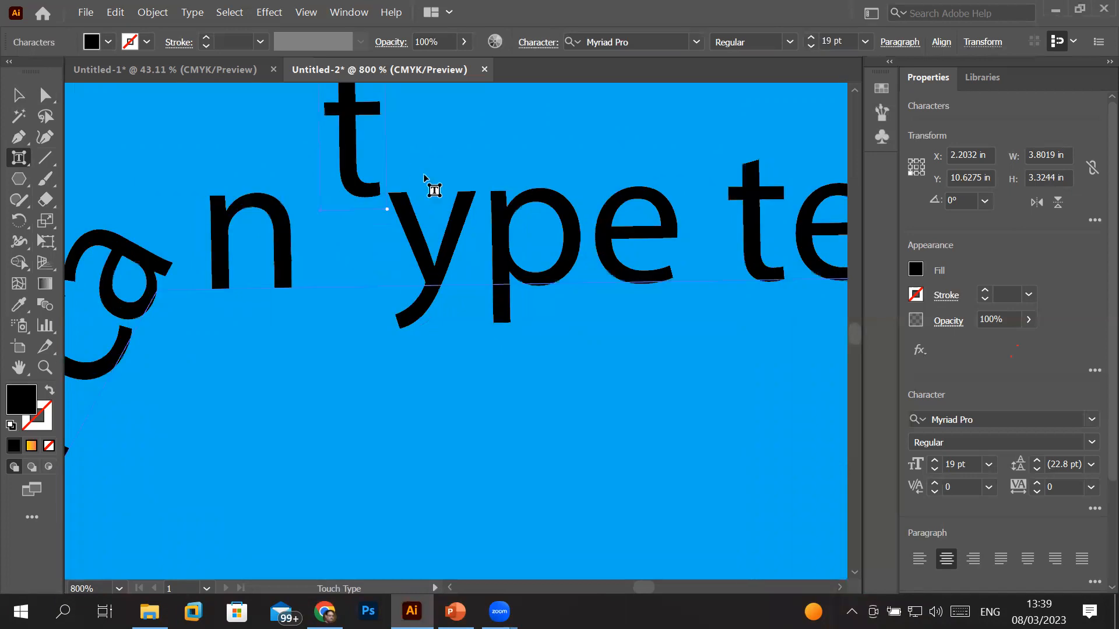
pyautogui.scroll(-3, 449, 185)
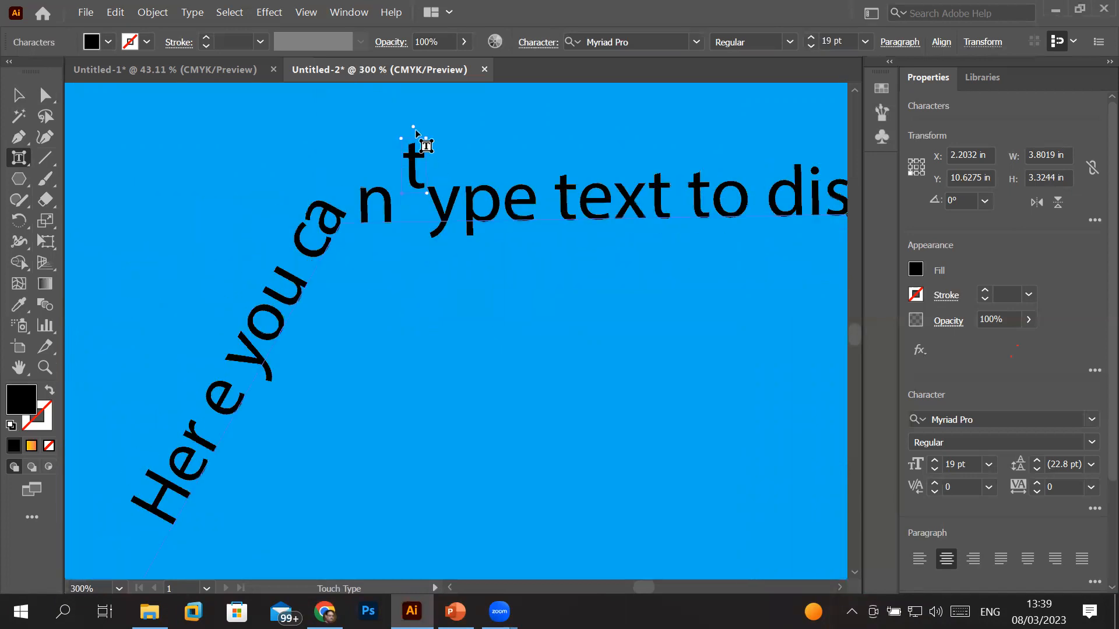
# - Tilt the "t" of "type" counterclockwise, and lift and tilt the "t" of "text" and the "c" of "can" the same way
pyautogui.moveTo(413, 127); pyautogui.dragTo(382, 119)
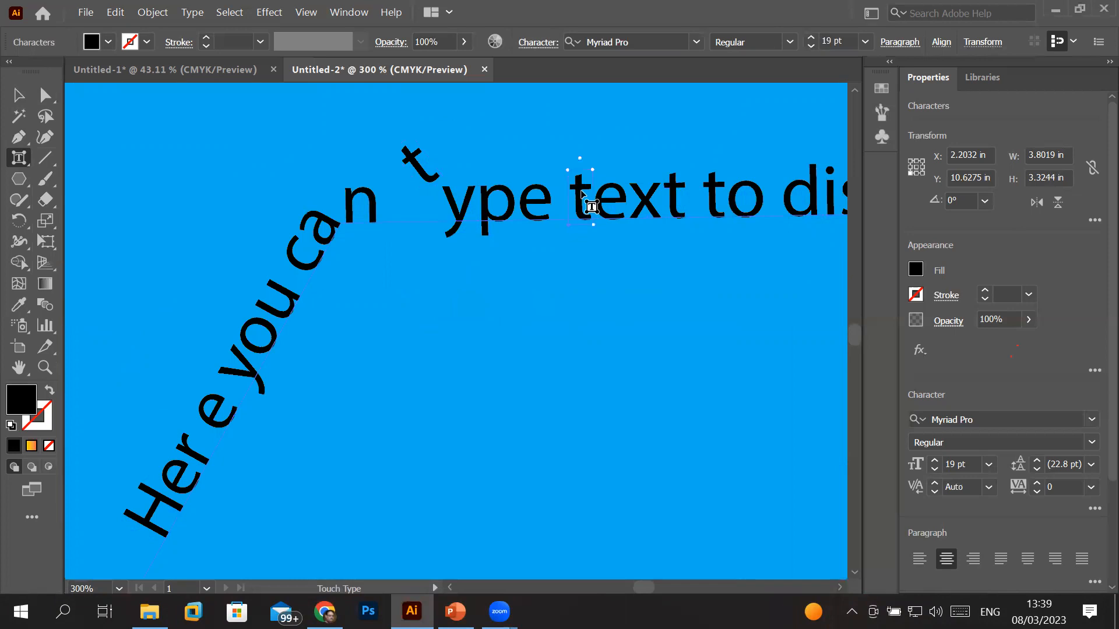
pyautogui.moveTo(582, 198); pyautogui.dragTo(578, 149)
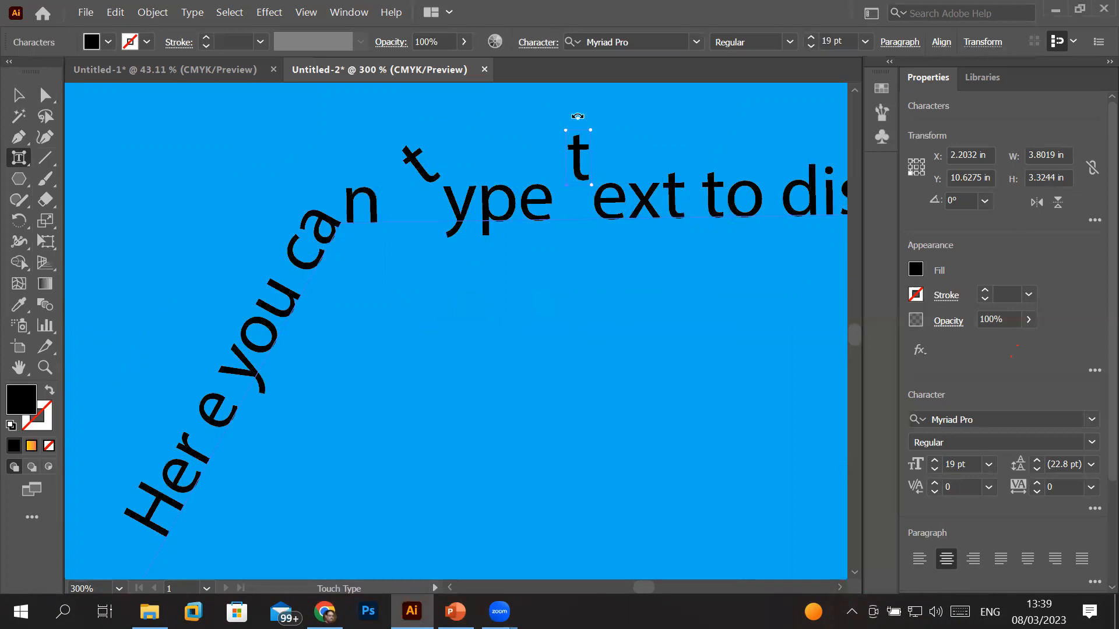
pyautogui.moveTo(577, 116); pyautogui.dragTo(589, 120)
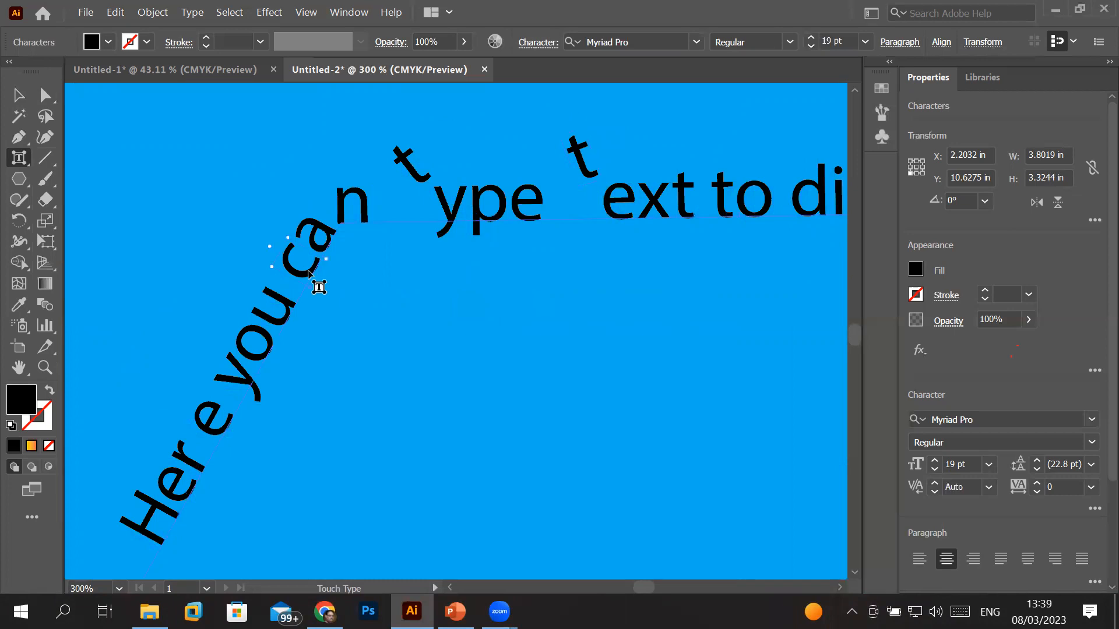
pyautogui.moveTo(309, 271); pyautogui.dragTo(277, 241)
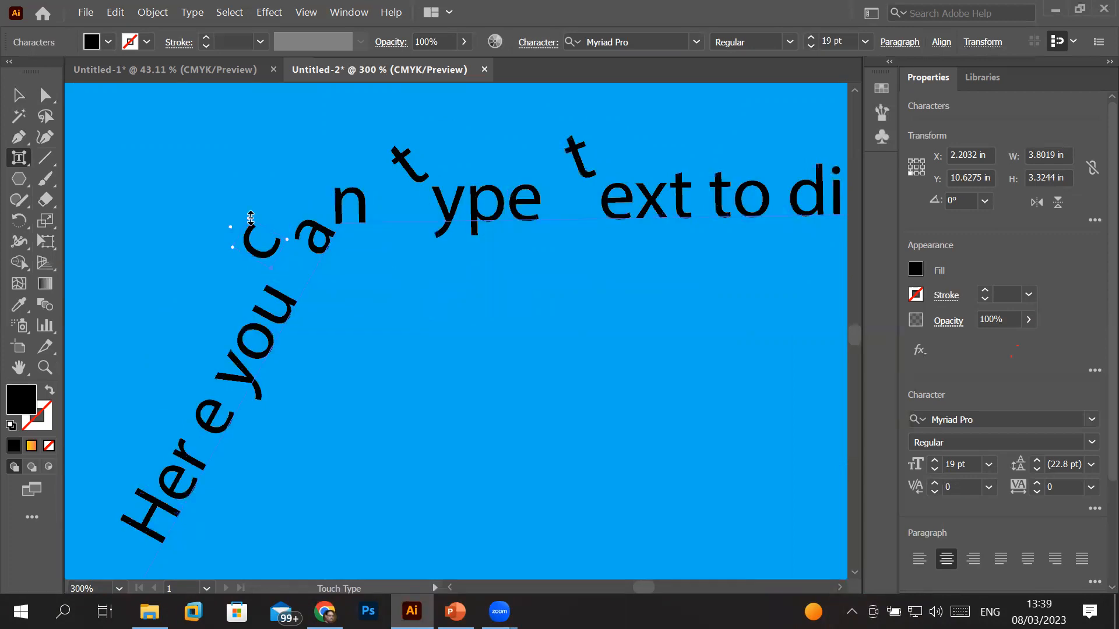
pyautogui.moveTo(233, 222); pyautogui.dragTo(215, 241)
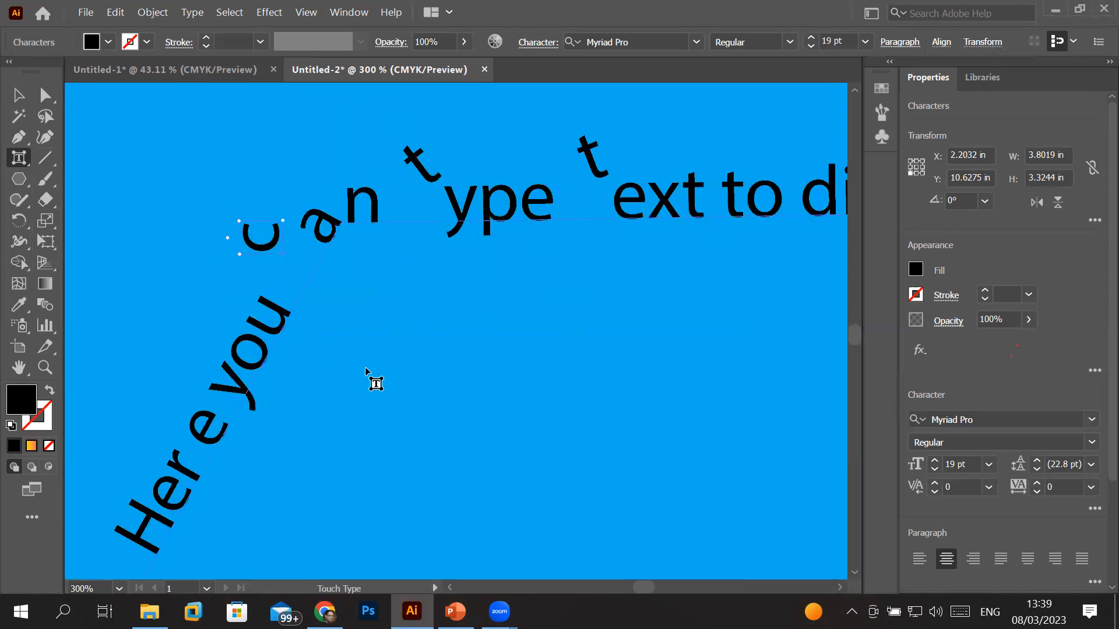
# - Enlarge the "y" of "you" on the hexagon path and rotate it counterclockwise with the Touch Type tool, then deselect the text
pyautogui.scroll(-2, 435, 373)
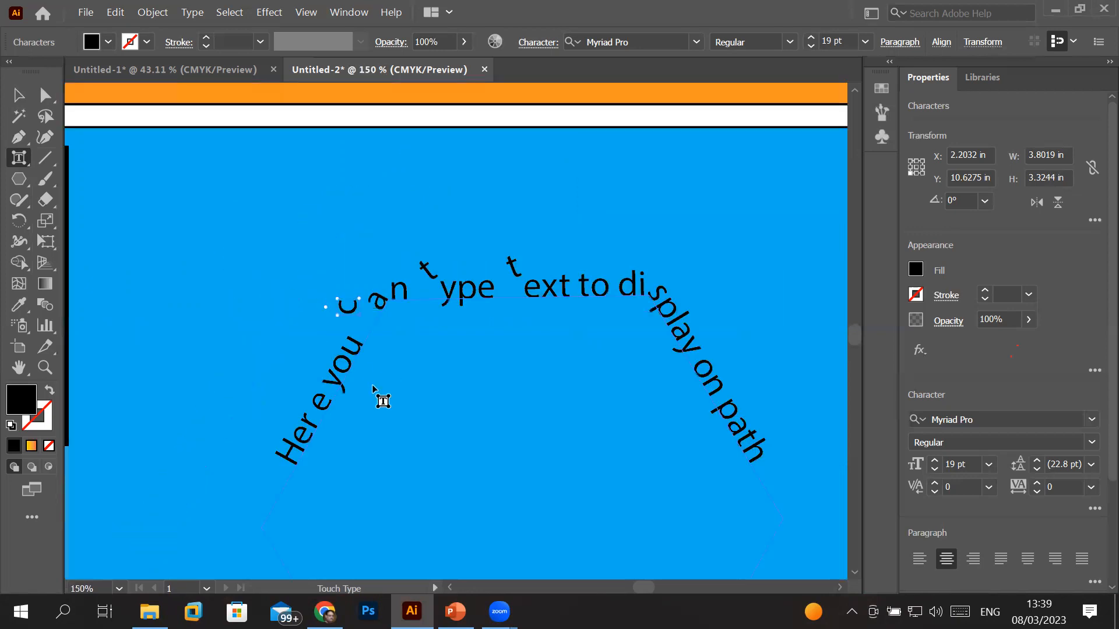
pyautogui.click(338, 383)
pyautogui.moveTo(366, 368); pyautogui.dragTo(388, 367)
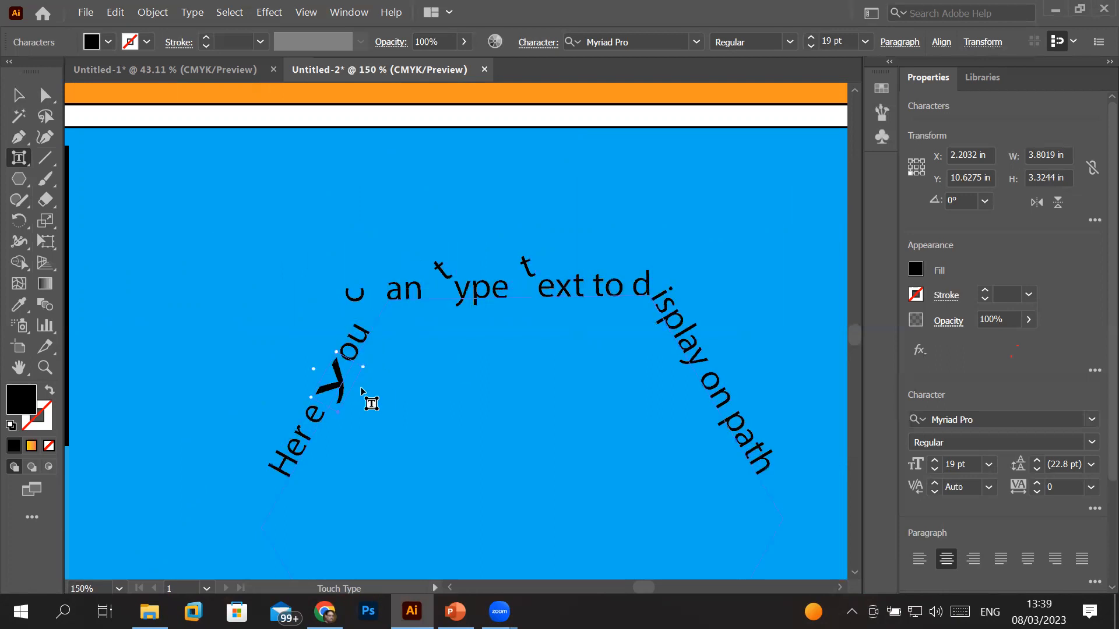
pyautogui.moveTo(313, 395); pyautogui.dragTo(289, 385)
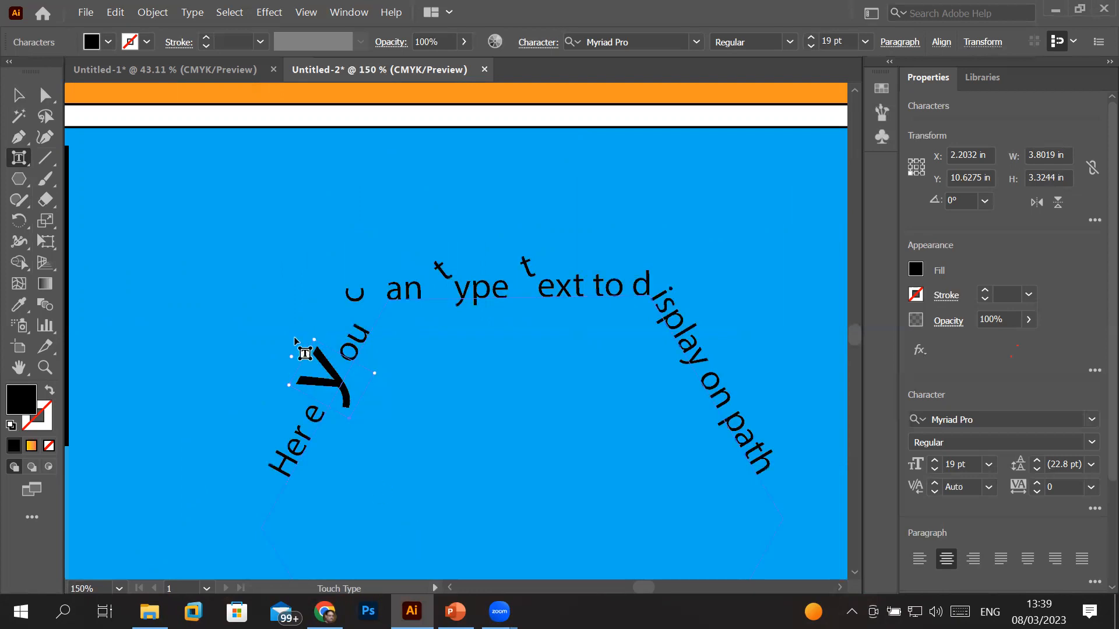
pyautogui.moveTo(292, 355); pyautogui.dragTo(298, 348)
pyautogui.click(444, 435)
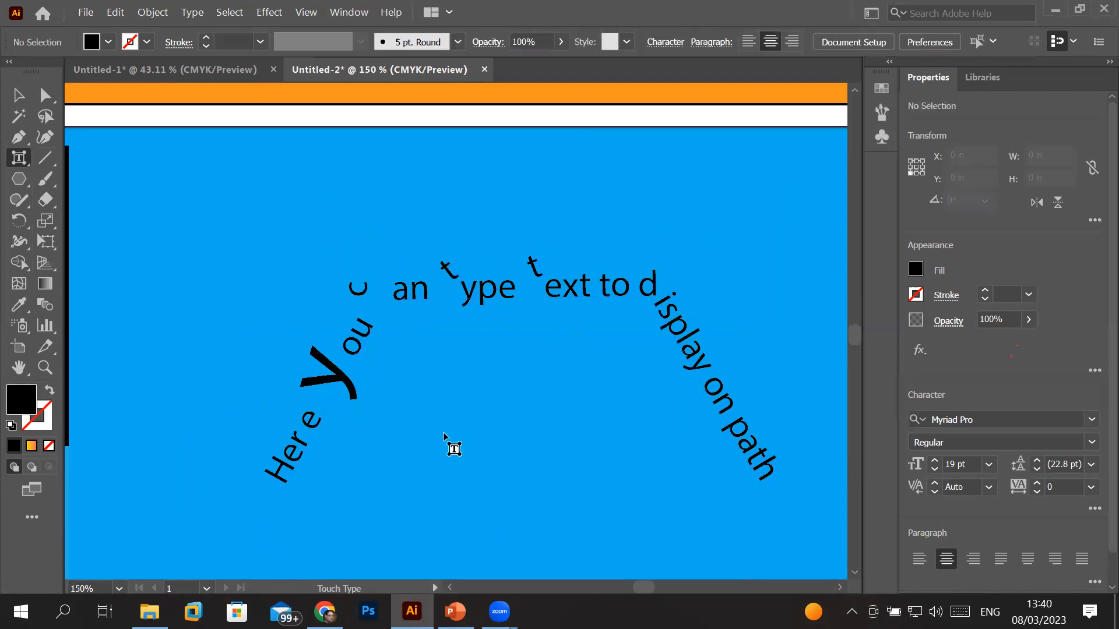
# - Enlarge the "h" and "r" of "Peshawar" and the "i" of "Zalmi" in the orange heading with the Touch Type tool
pyautogui.scroll(3, 444, 436)
pyautogui.scroll(-6, 444, 436)
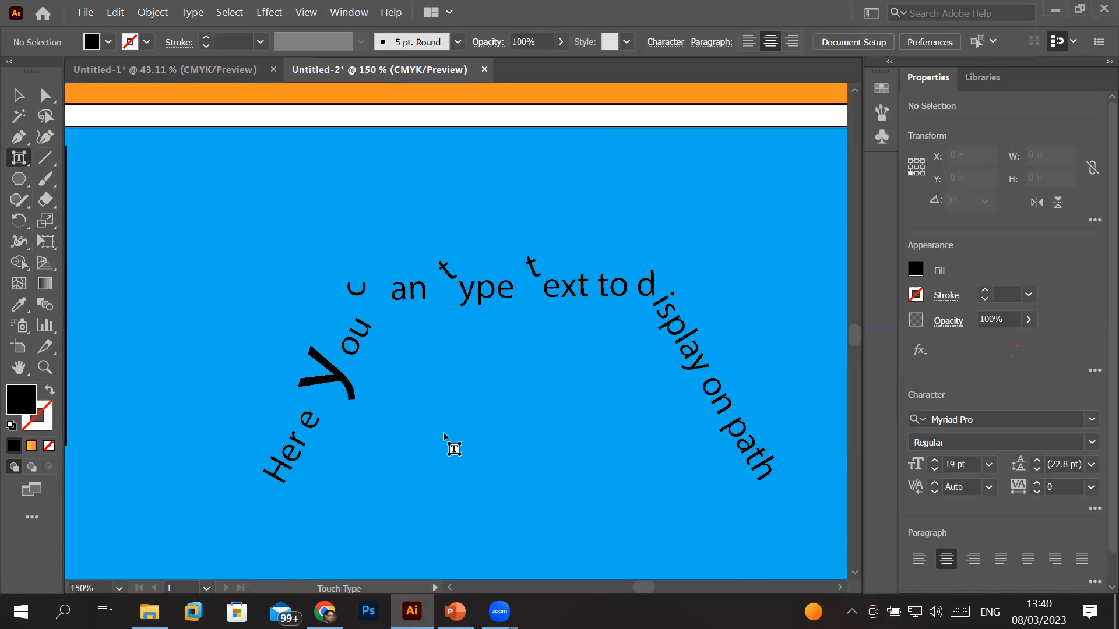
pyautogui.moveTo(856, 327); pyautogui.dragTo(857, 320)
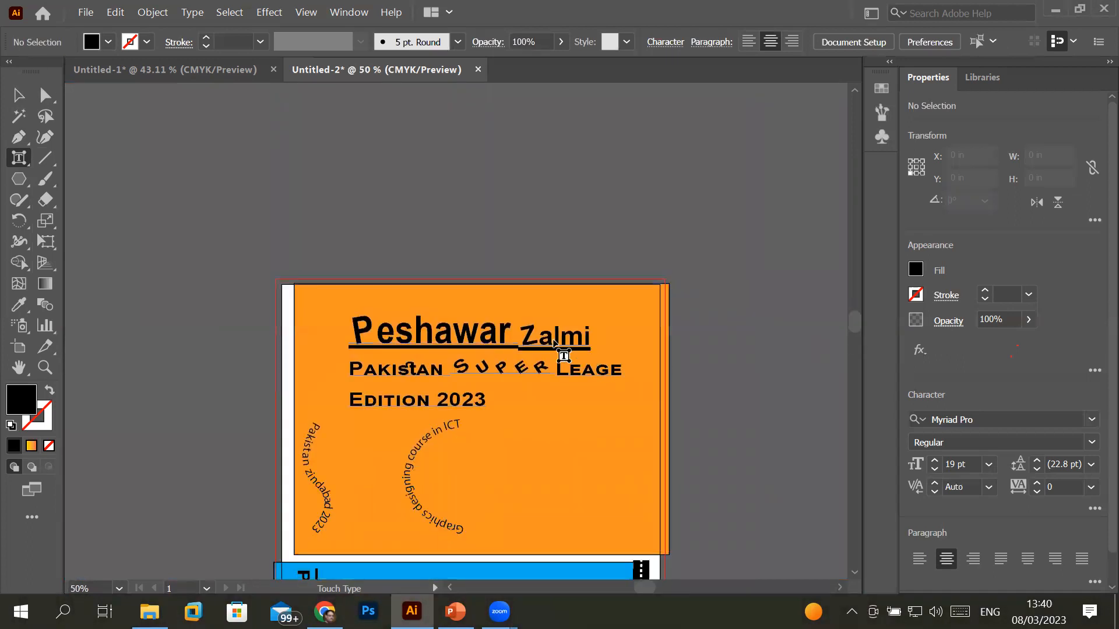
pyautogui.click(426, 336)
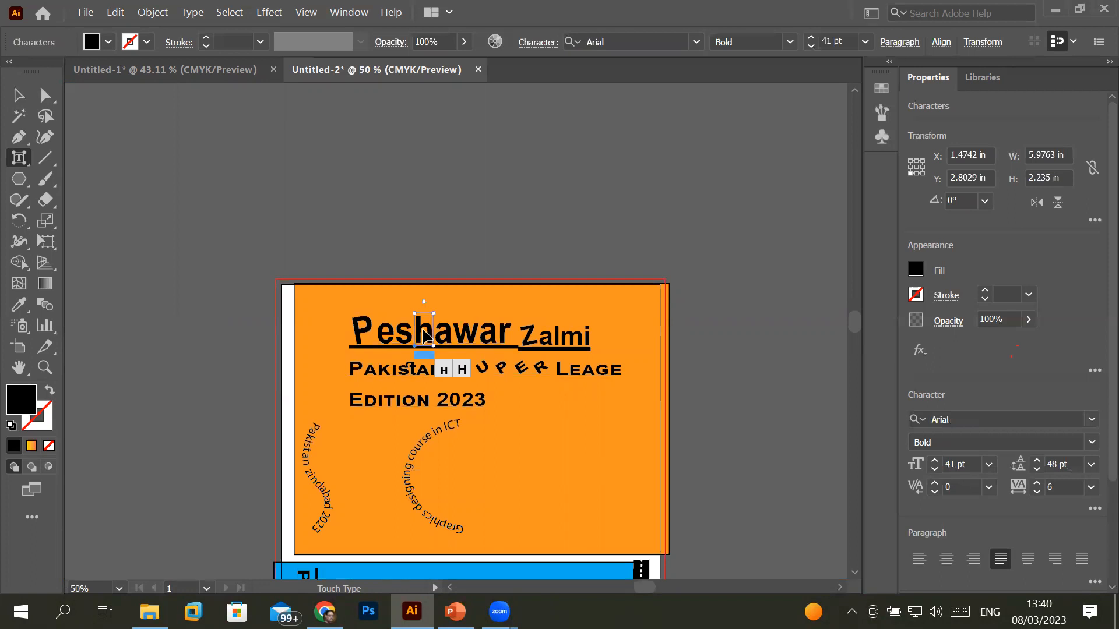
pyautogui.moveTo(434, 313); pyautogui.dragTo(458, 298)
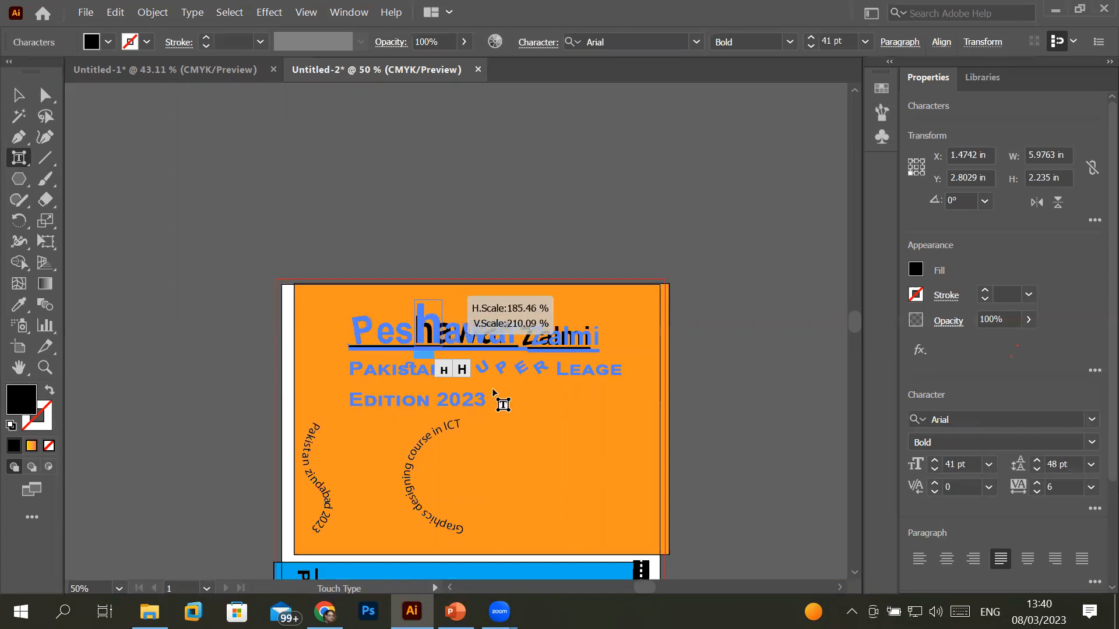
pyautogui.click(515, 335)
pyautogui.moveTo(522, 322); pyautogui.dragTo(529, 307)
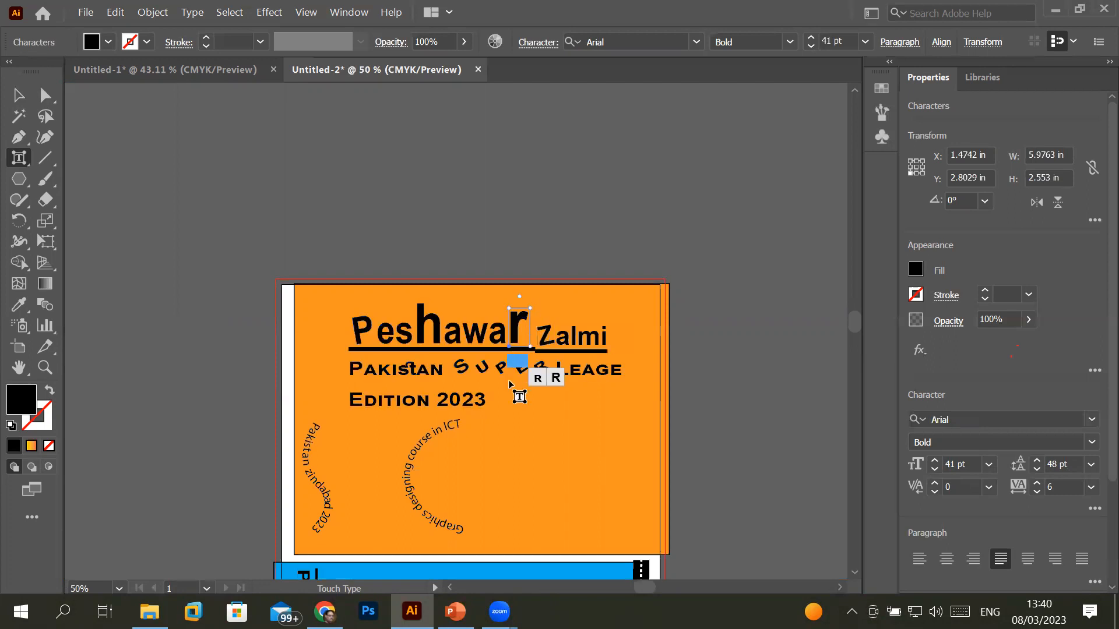
pyautogui.click(604, 340)
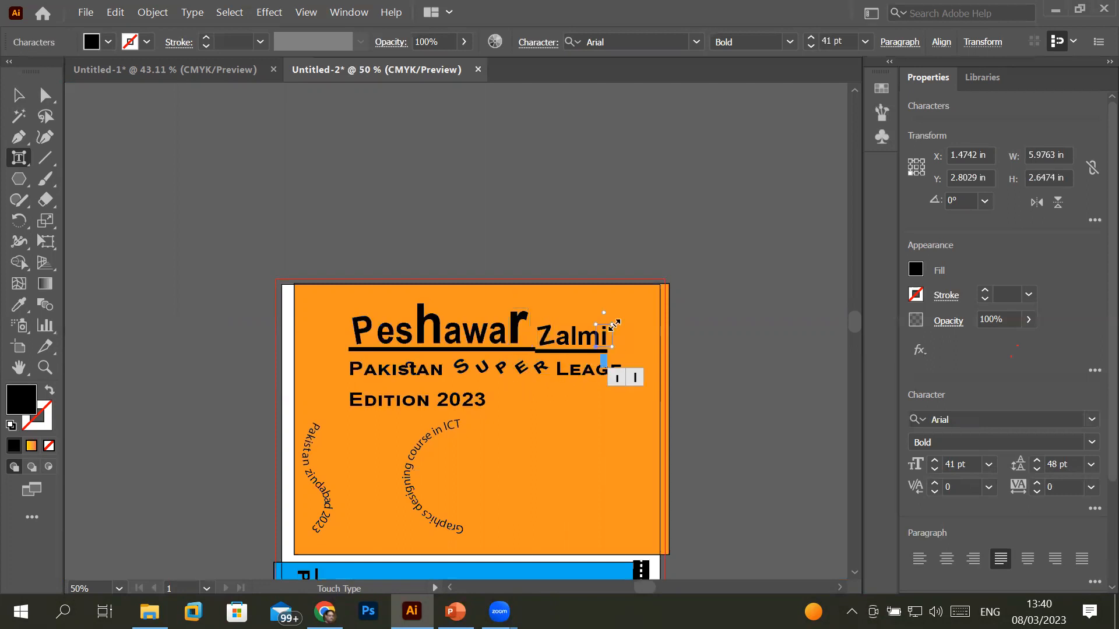
pyautogui.moveTo(631, 307); pyautogui.dragTo(634, 287)
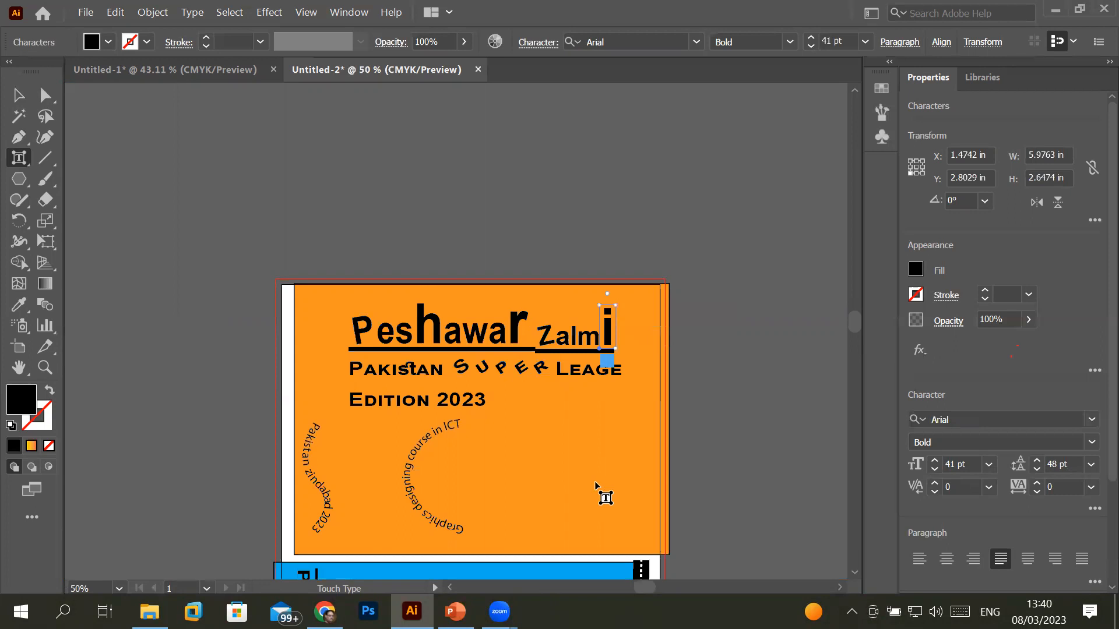
# - Enlarge the "P" and the "Z" of the "Peshawar Zalmi" heading and tilt the "Z" clockwise
pyautogui.click(362, 337)
pyautogui.moveTo(374, 311); pyautogui.dragTo(384, 295)
pyautogui.click(563, 337)
pyautogui.moveTo(568, 325); pyautogui.dragTo(586, 302)
pyautogui.moveTo(565, 288); pyautogui.dragTo(587, 293)
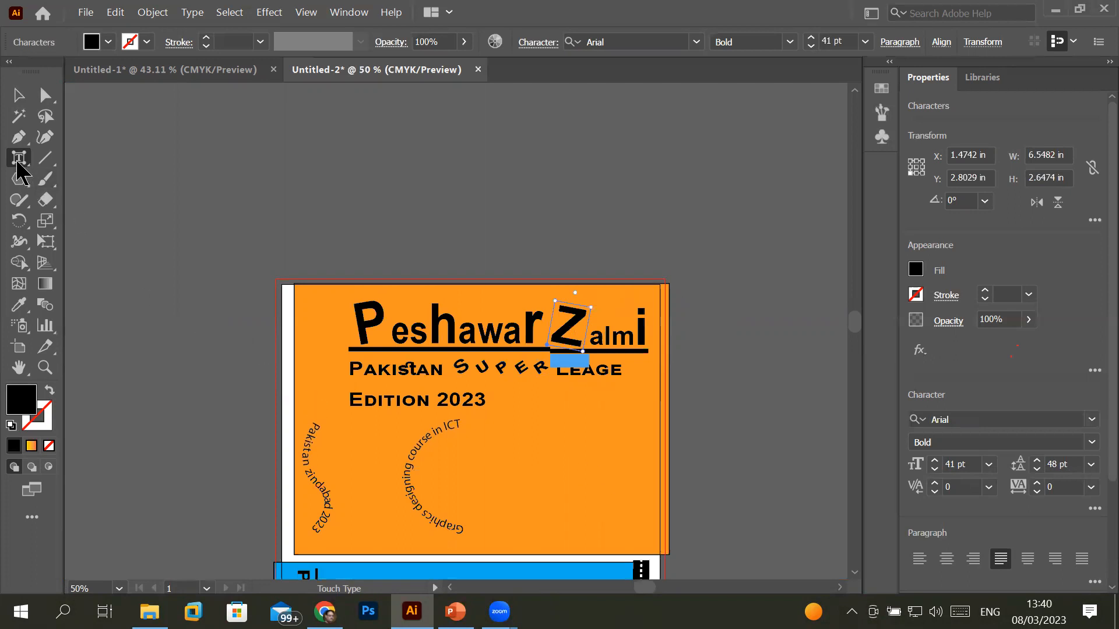
# - Open the character settings to point out the Touch Type option, and switch to the regular Type tool
pyautogui.click(547, 44)
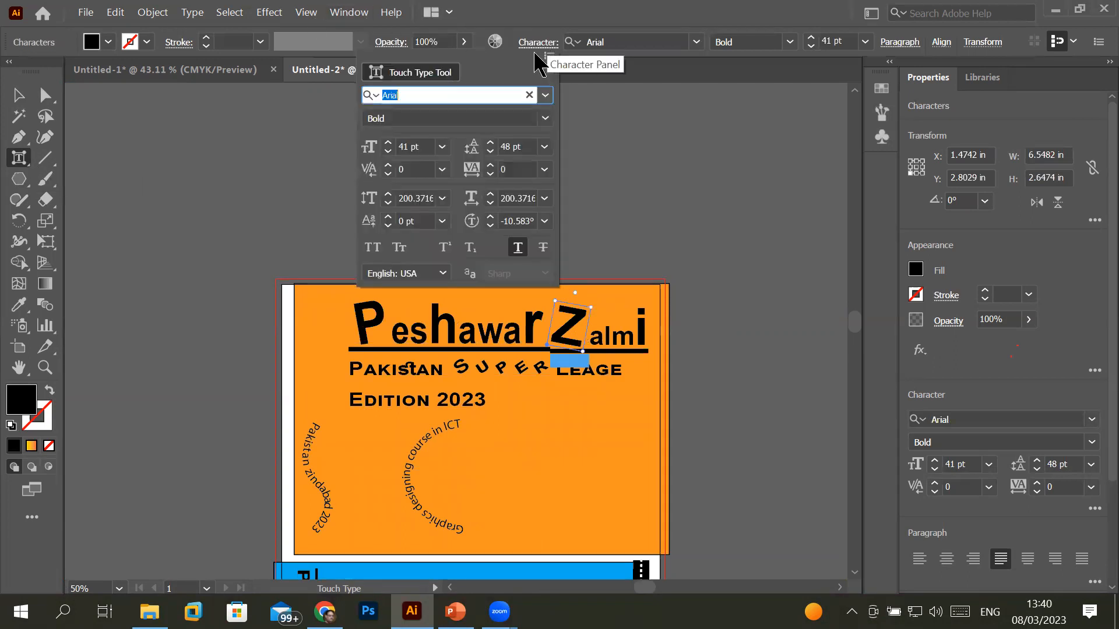
pyautogui.click(391, 72)
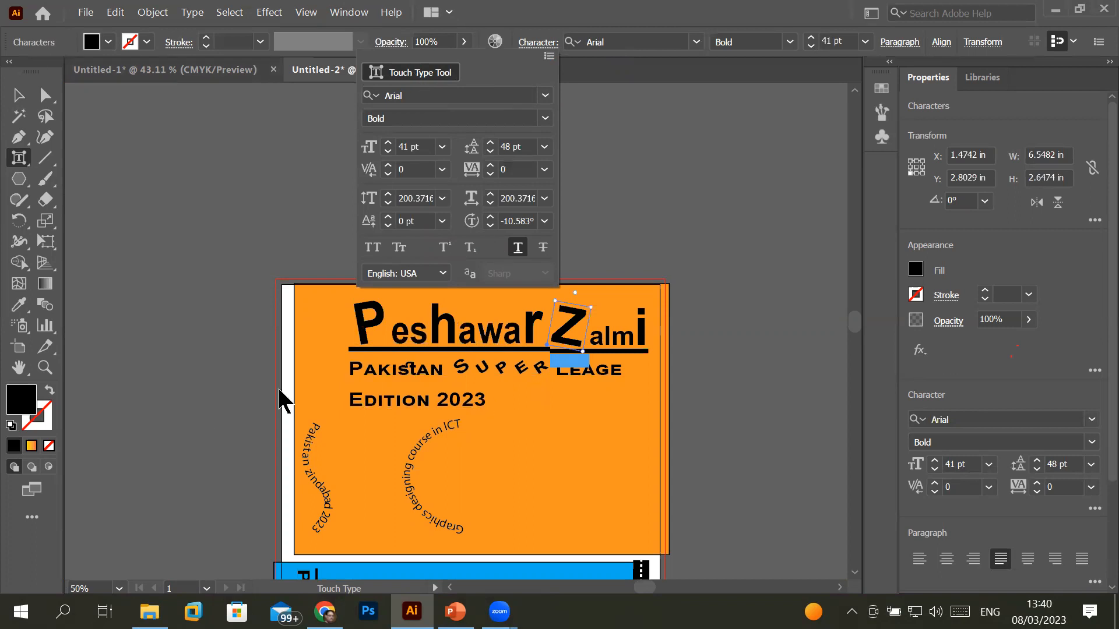
pyautogui.click(22, 166)
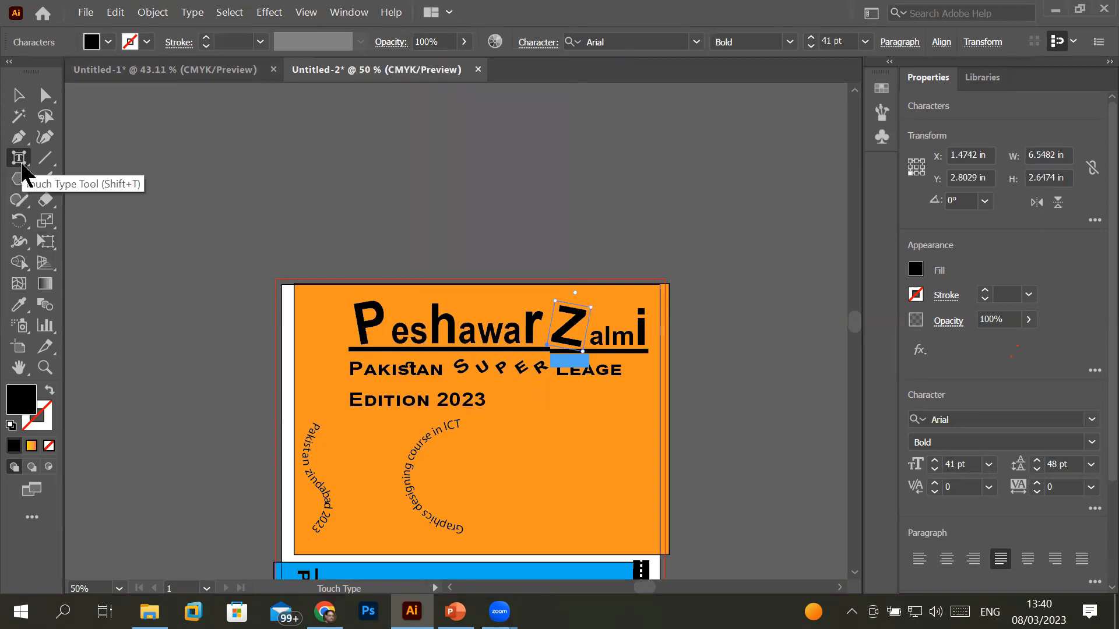
pyautogui.click(22, 162)
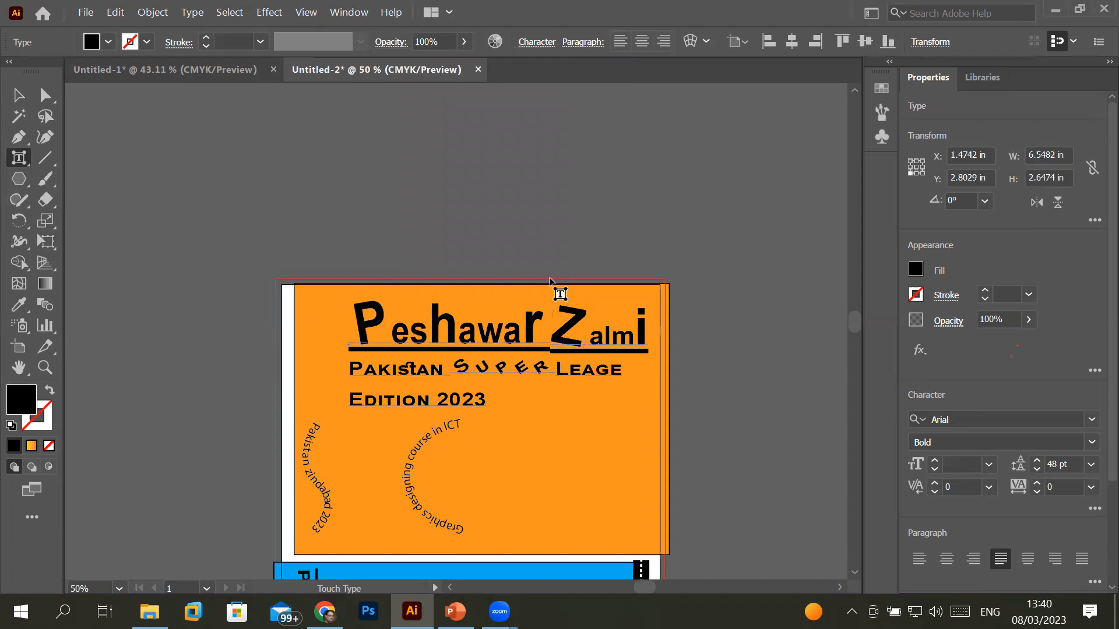
pyautogui.moveTo(22, 166); pyautogui.dragTo(77, 159)
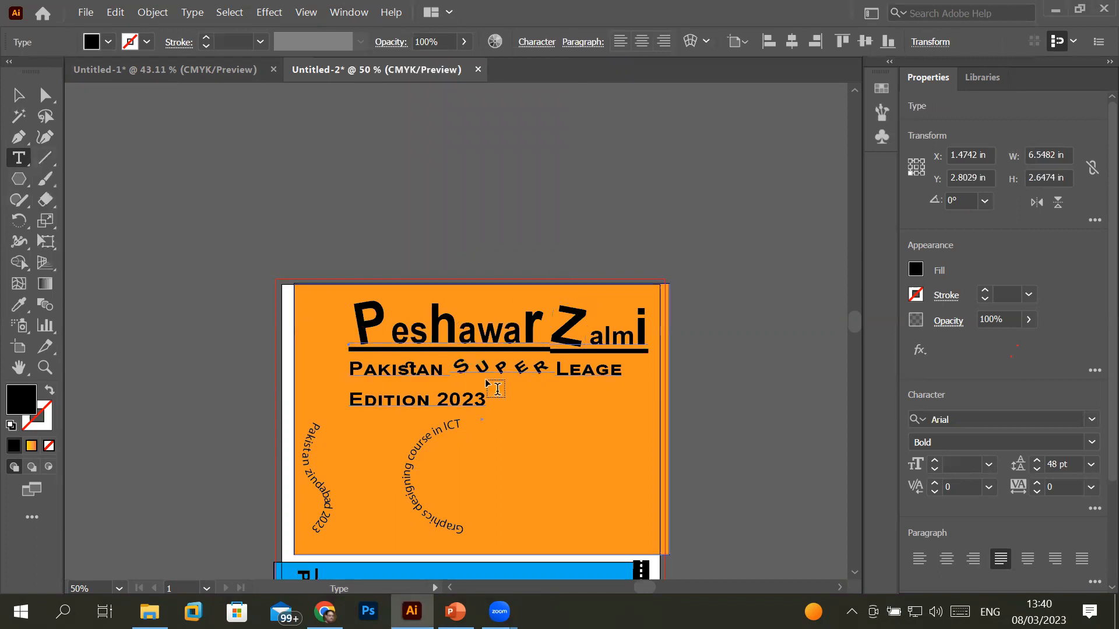
pyautogui.scroll(-1, 498, 331)
pyautogui.scroll(2, 500, 343)
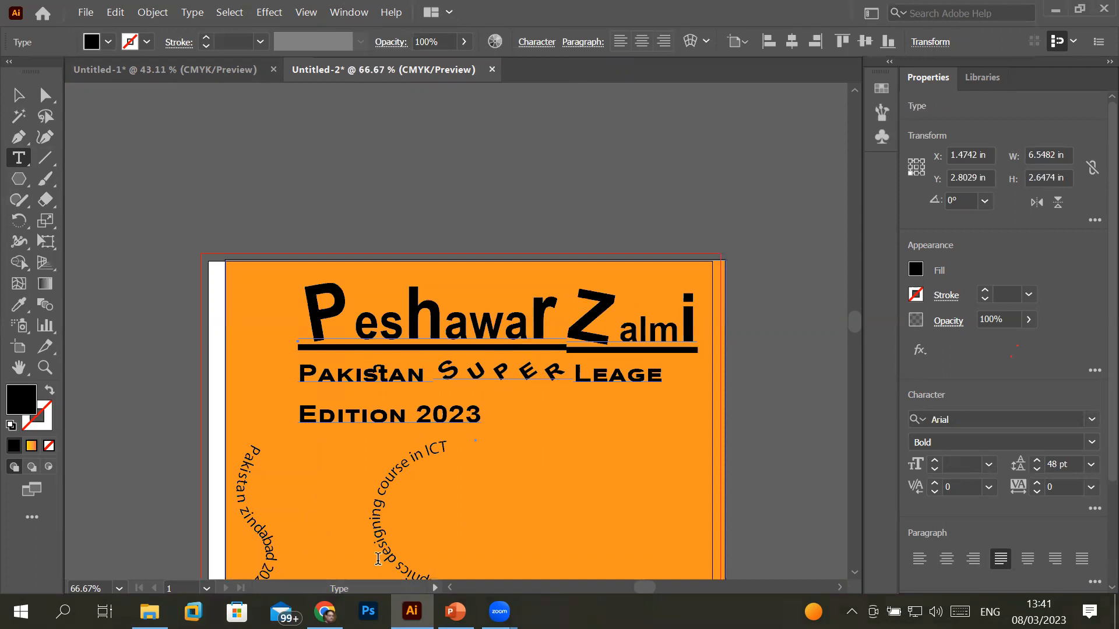
pyautogui.scroll(-1, 477, 476)
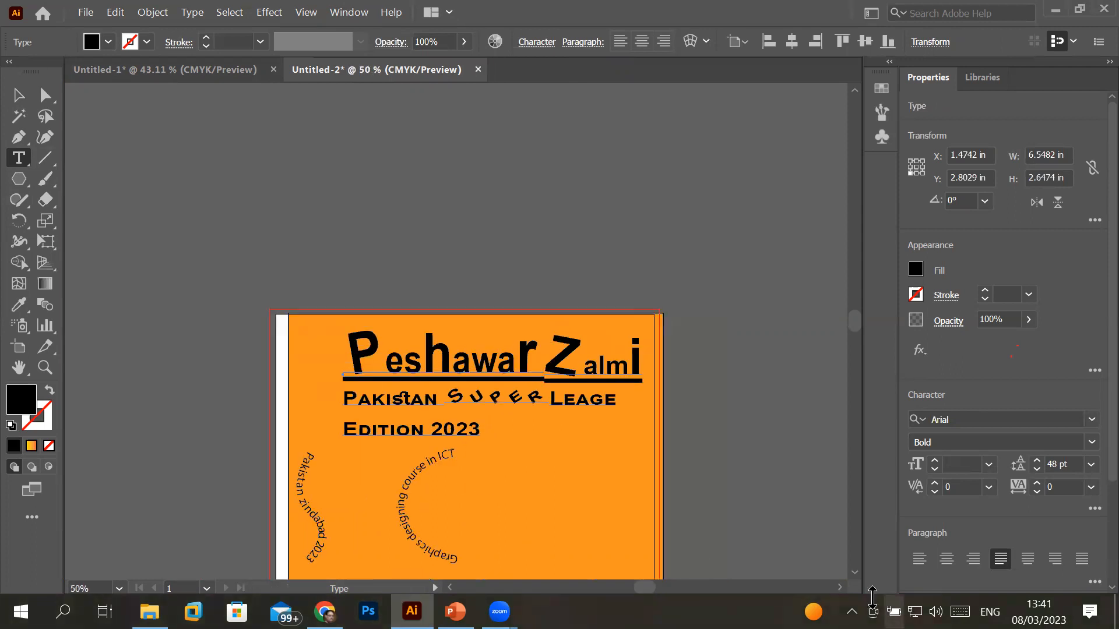
pyautogui.scroll(-4, 872, 594)
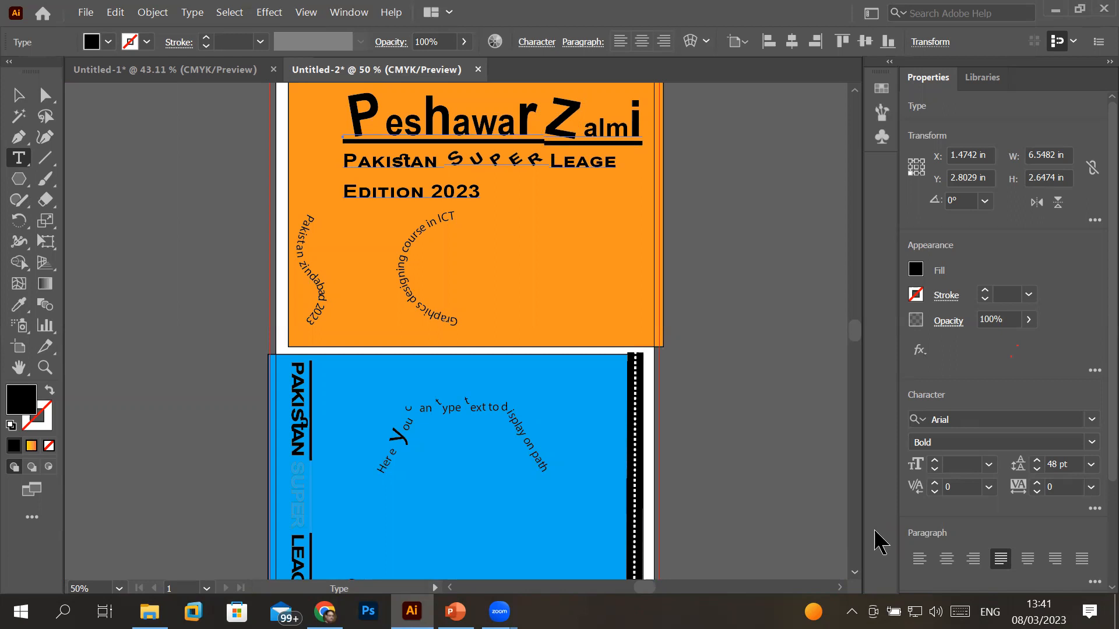
pyautogui.scroll(-2, 618, 350)
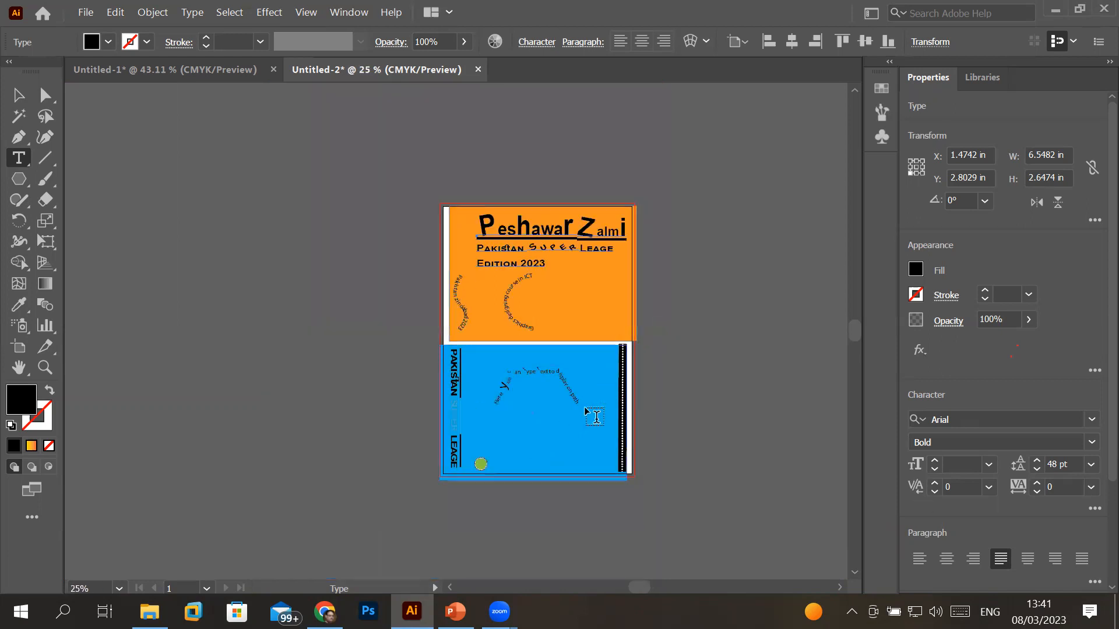
pyautogui.scroll(2, 595, 402)
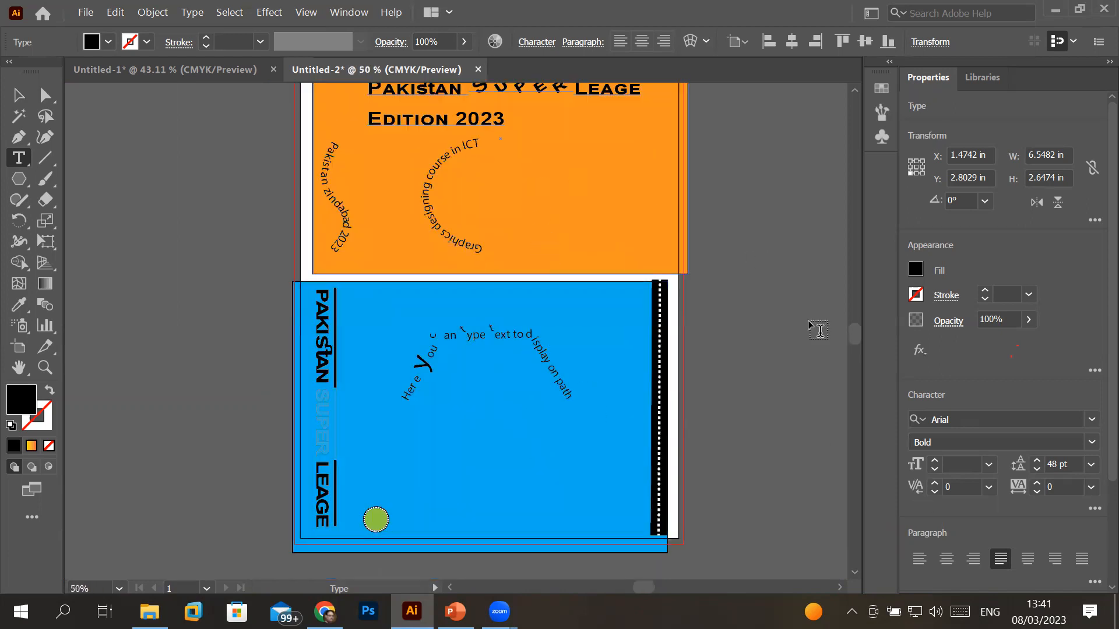
pyautogui.scroll(4, 857, 92)
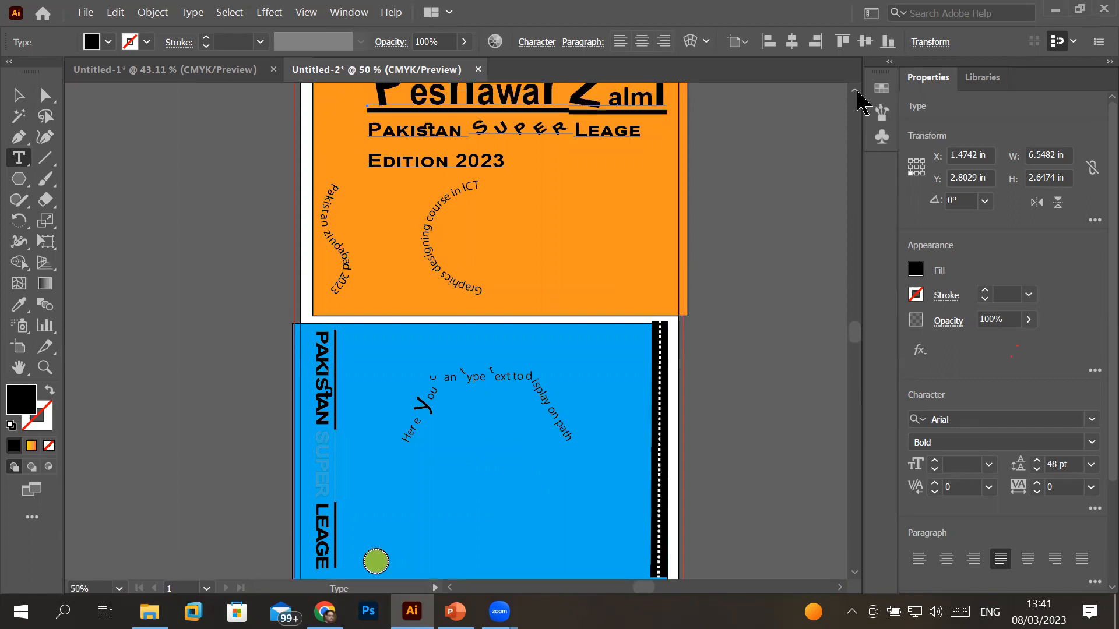